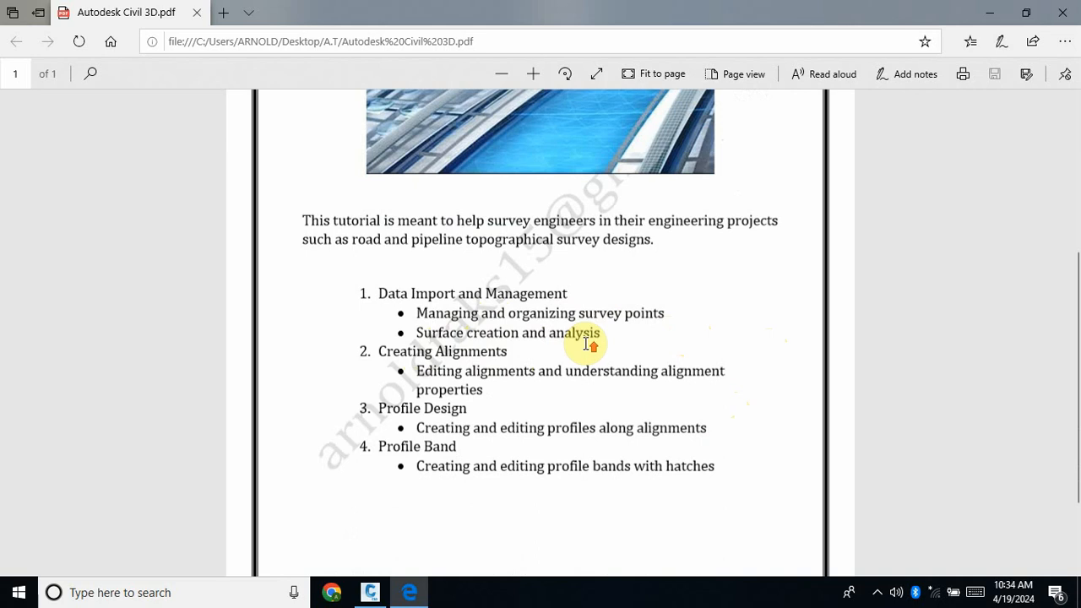
scroll(585, 344, "up", 1)
scroll(582, 339, "up", 3)
scroll(610, 349, "down", 3)
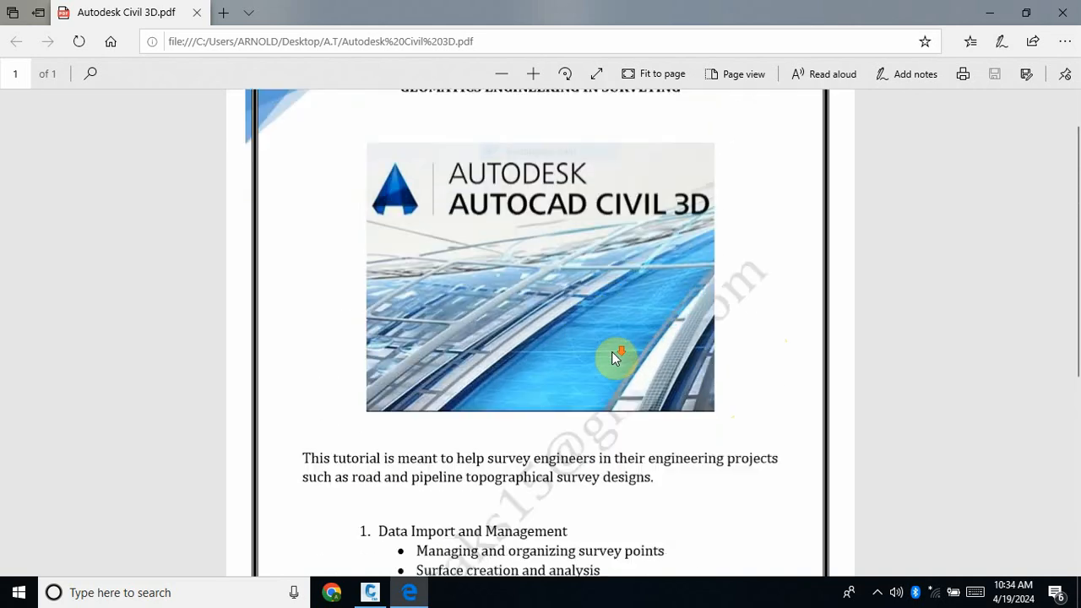
scroll(632, 358, "up", 3)
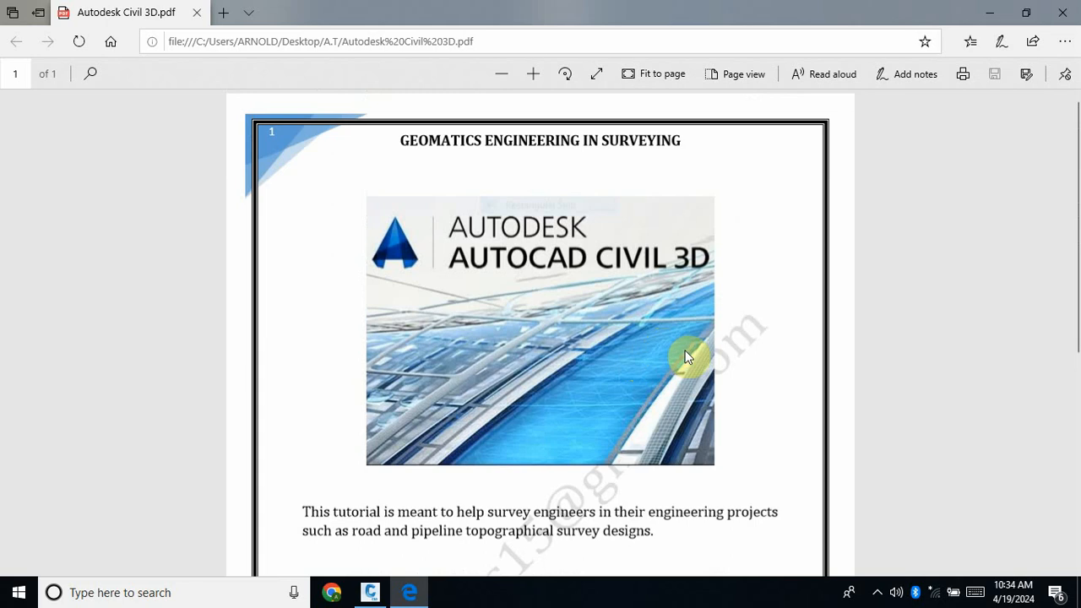
Minimize the PDF outline and switch to the open Civil 3D drawing, clearing any active command.
left_click(991, 10)
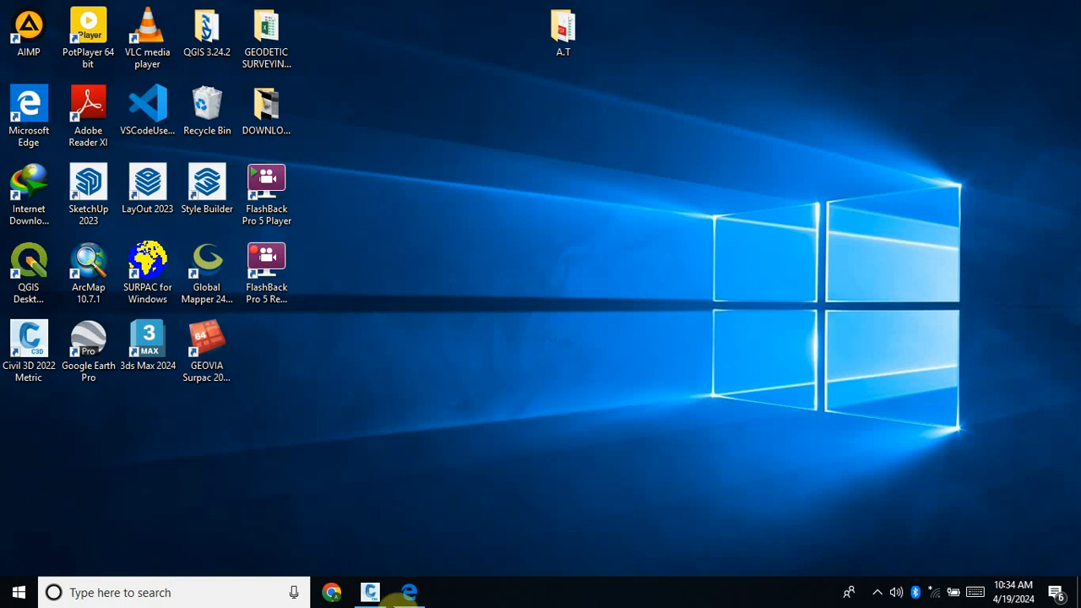
left_click(372, 594)
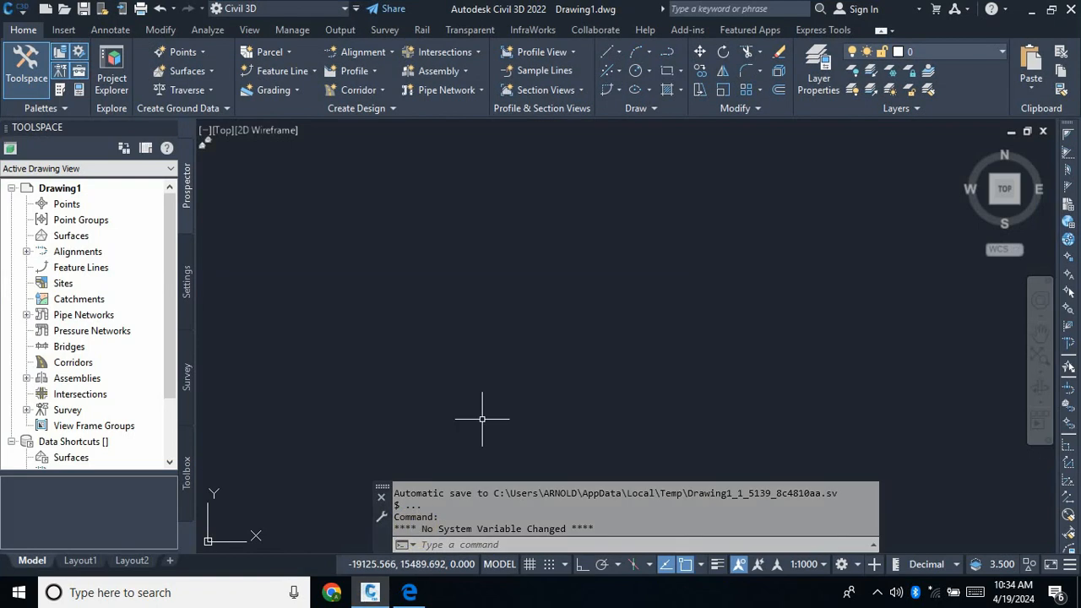
key("Escape")
key("Escape")
key("Escape")
key("Escape")
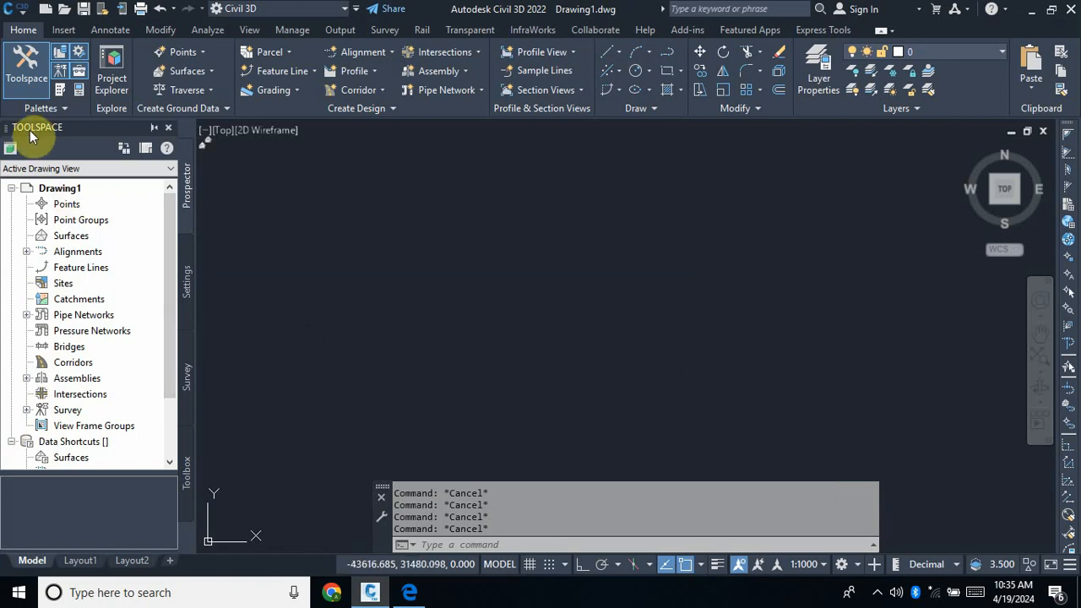
Open the drawing settings for Drawing1 and set the zone category to UTM, WGS84 Datum.
left_click(187, 286)
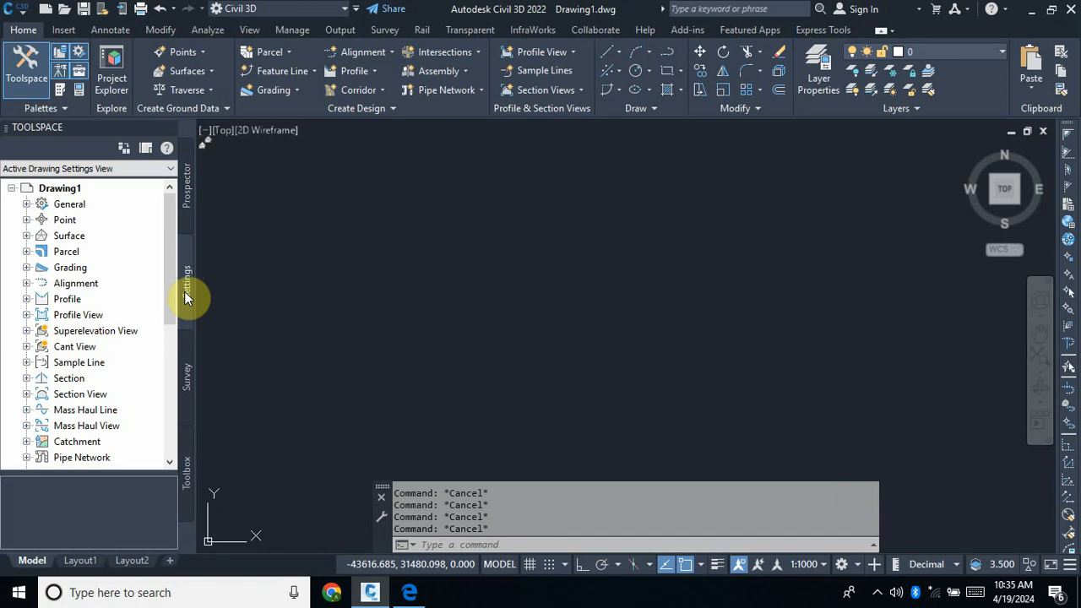
left_click(69, 192)
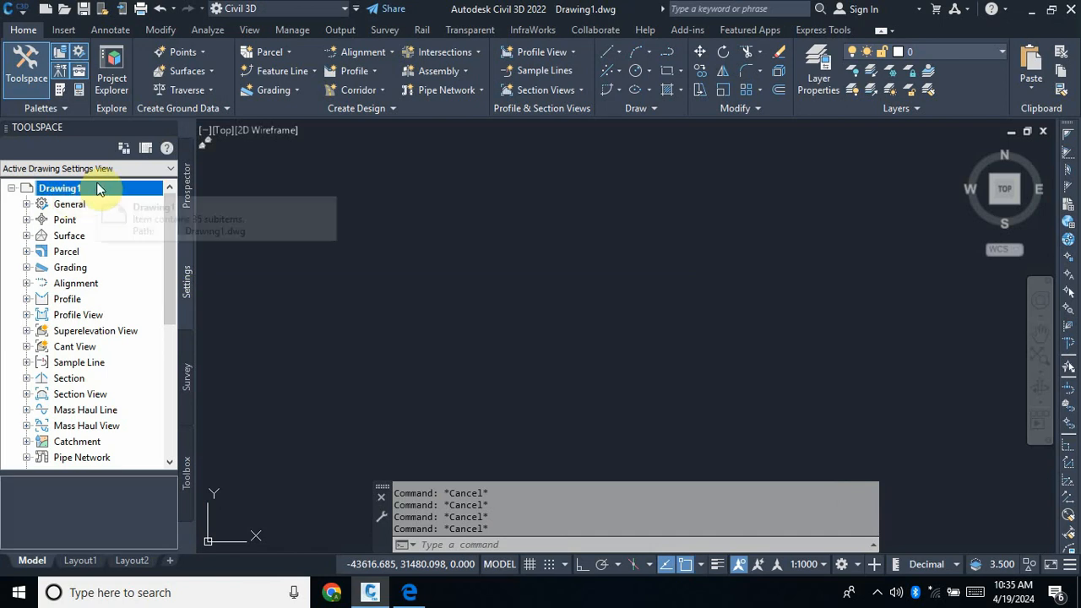
right_click(98, 188)
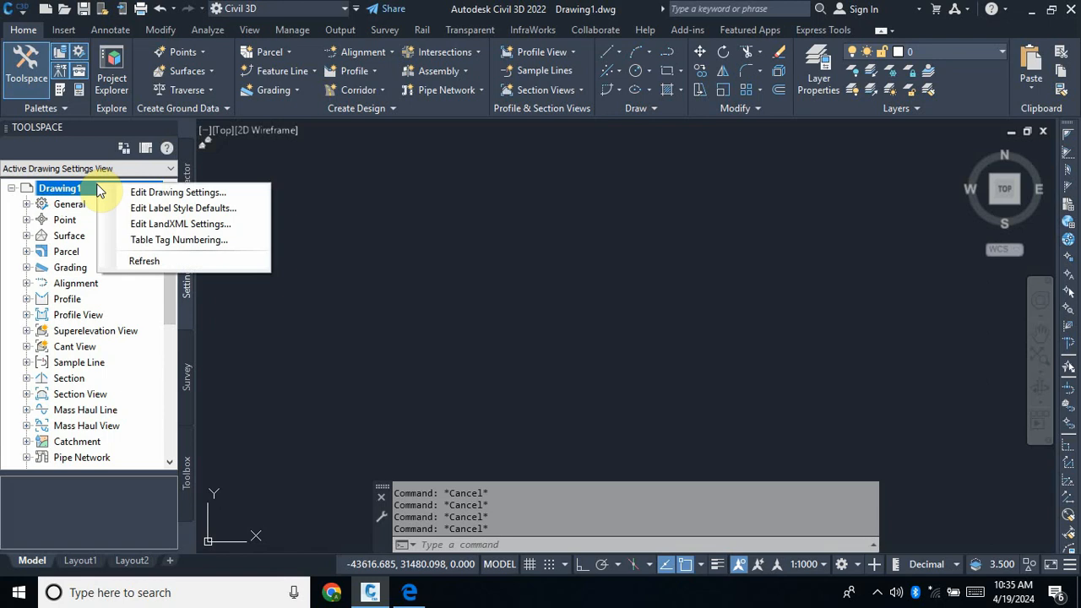
left_click(179, 193)
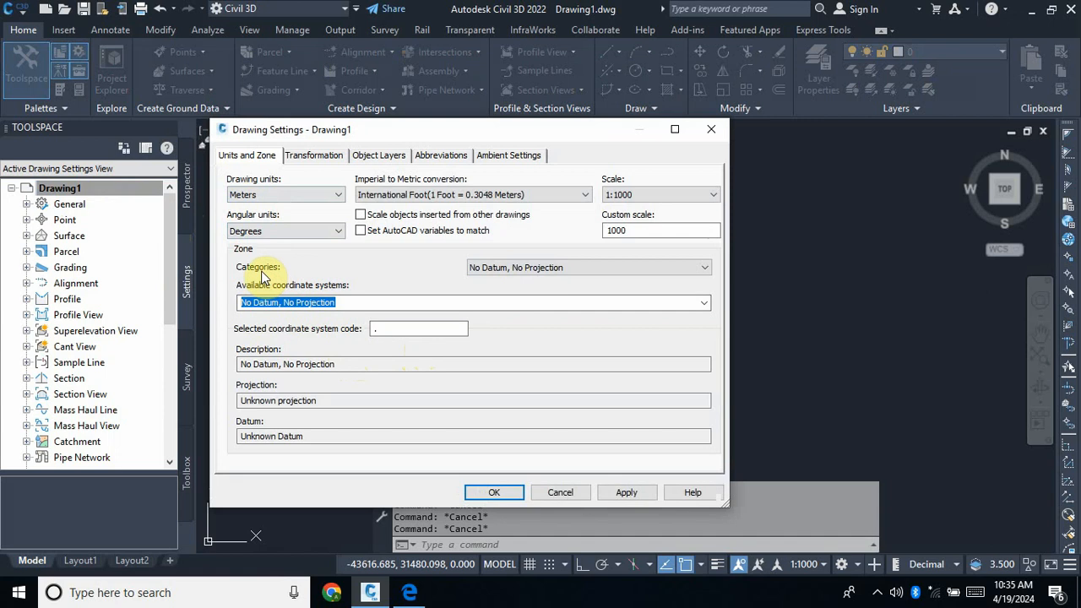
left_click(664, 270)
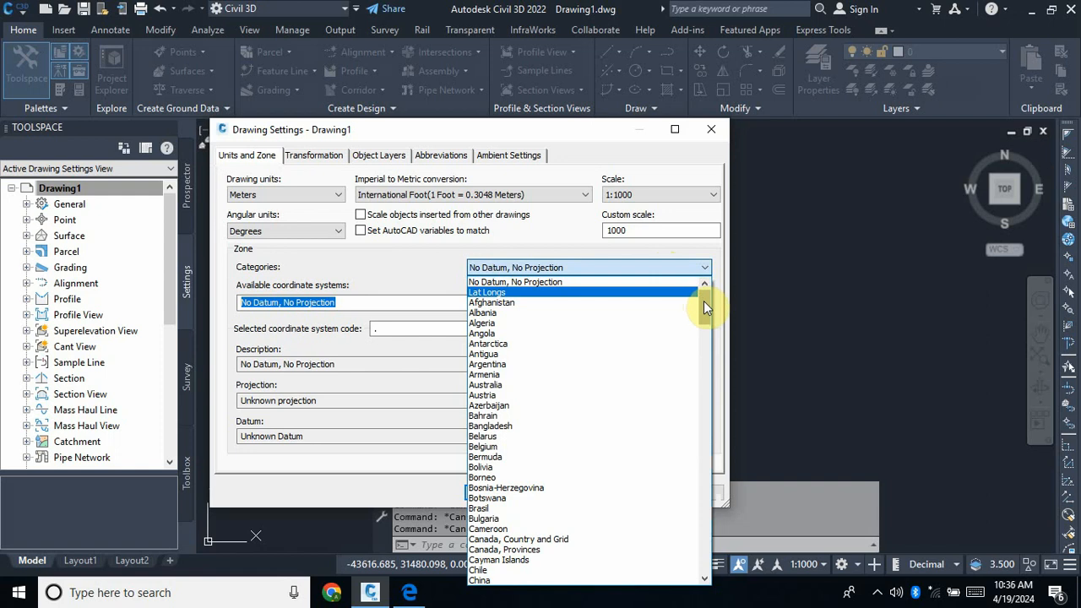
left_click_drag(704, 301, 682, 569)
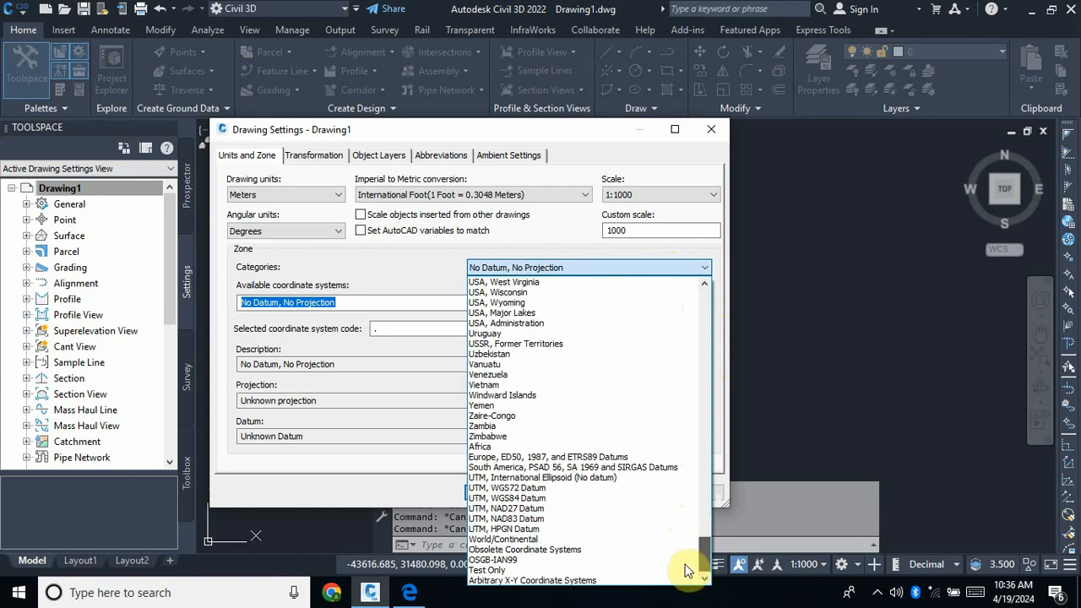
left_click(490, 500)
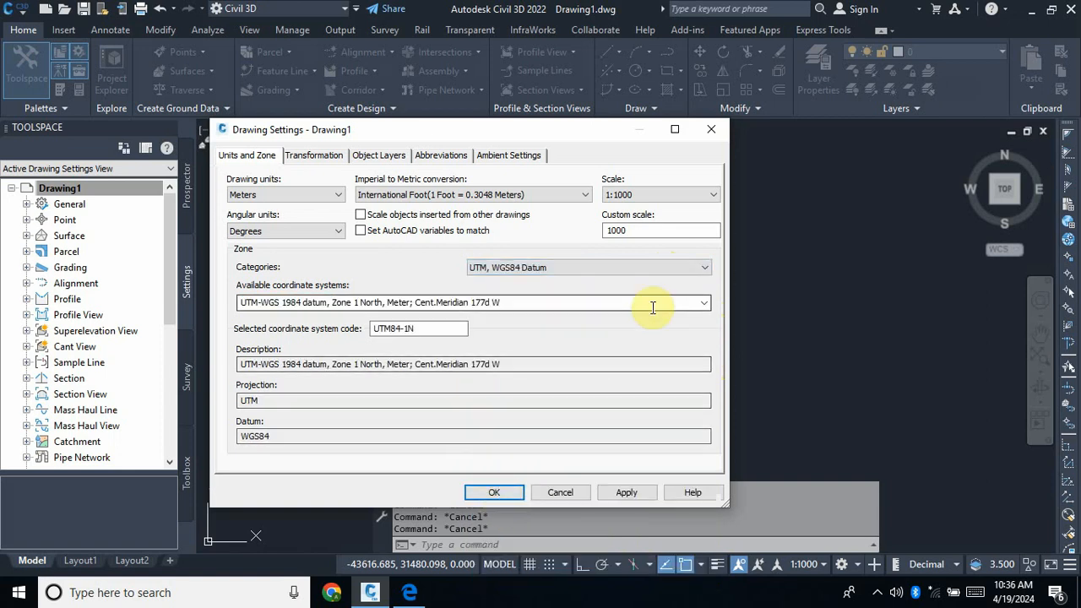
Assign the coordinate system UTM-WGS 1984 datum, Zone 36 South, Meter; Cent. Meridian 33d E, and apply the drawing settings.
left_click(706, 305)
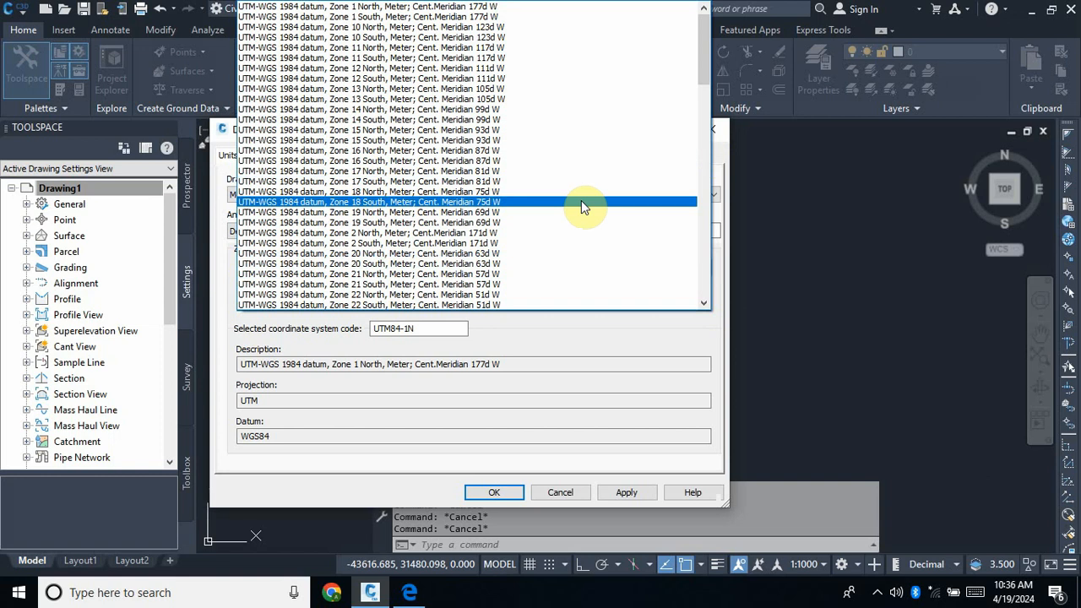
scroll(580, 206, "down", 5)
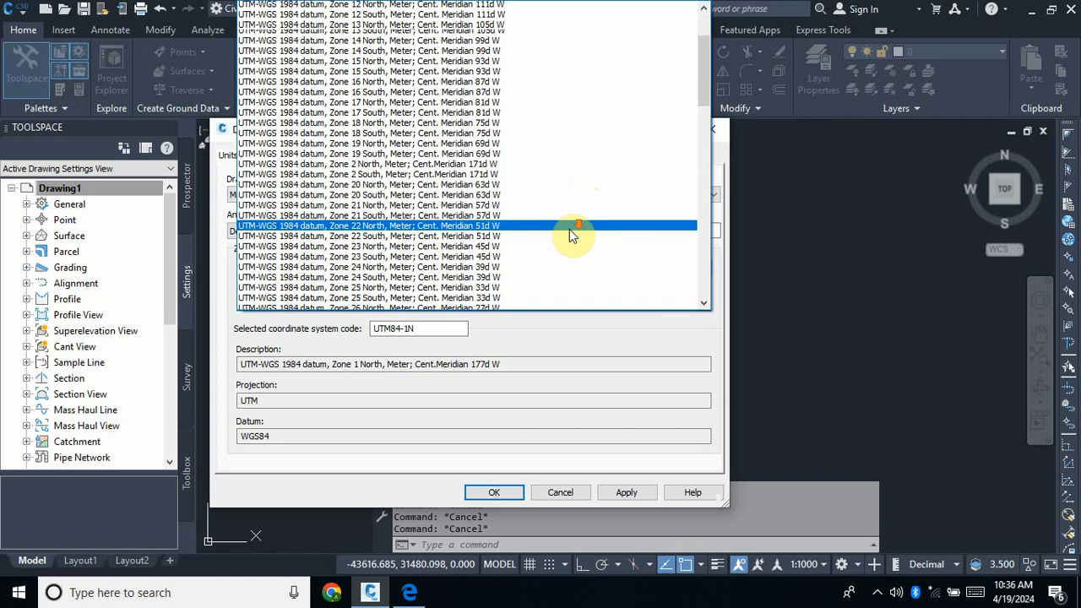
scroll(570, 241, "down", 6)
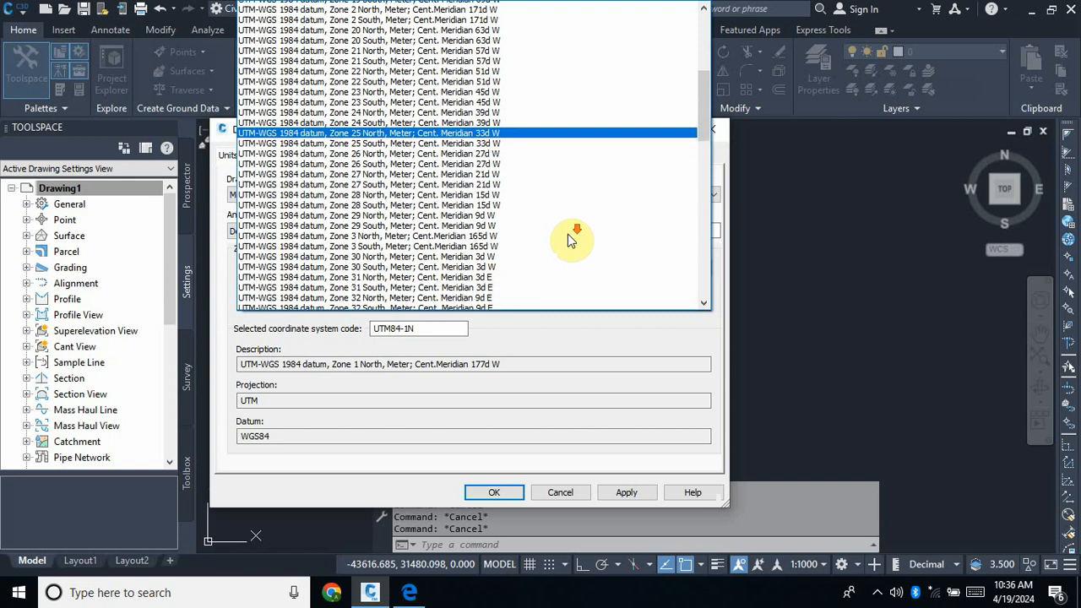
scroll(570, 241, "down", 1)
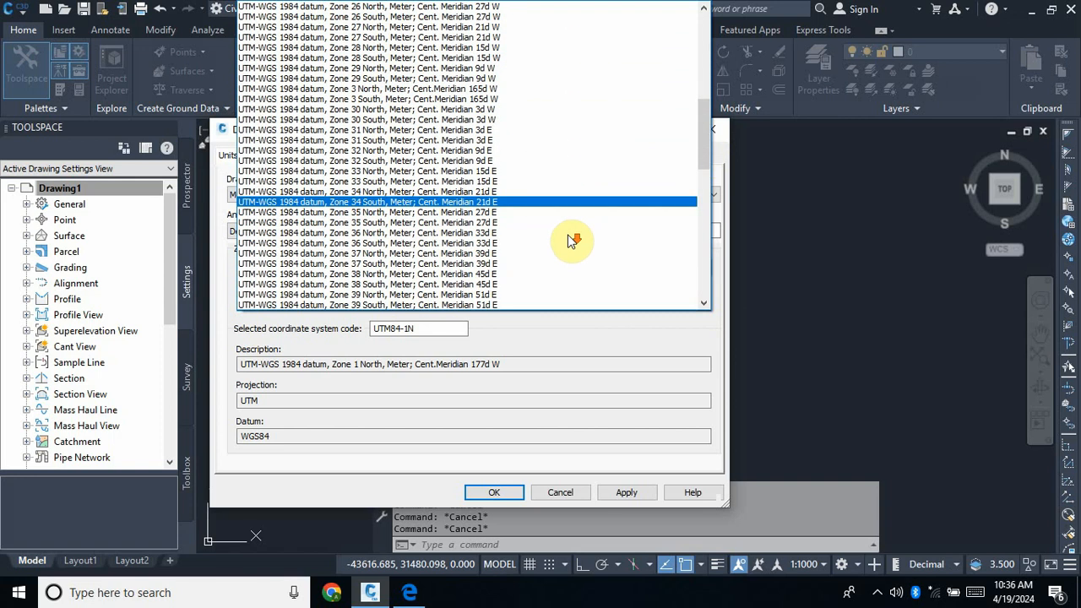
left_click(448, 246)
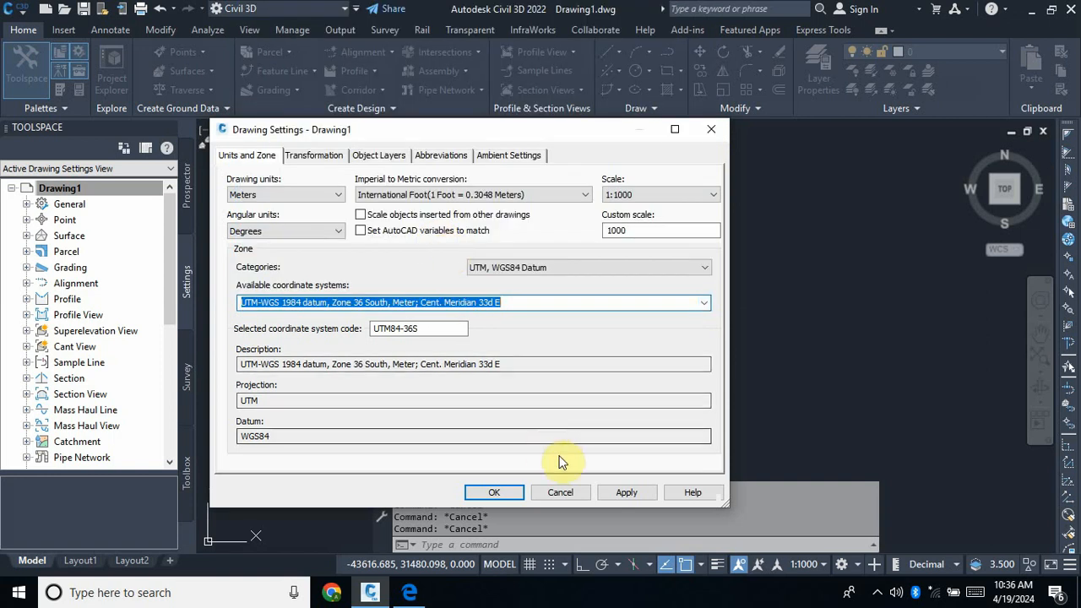
left_click(628, 494)
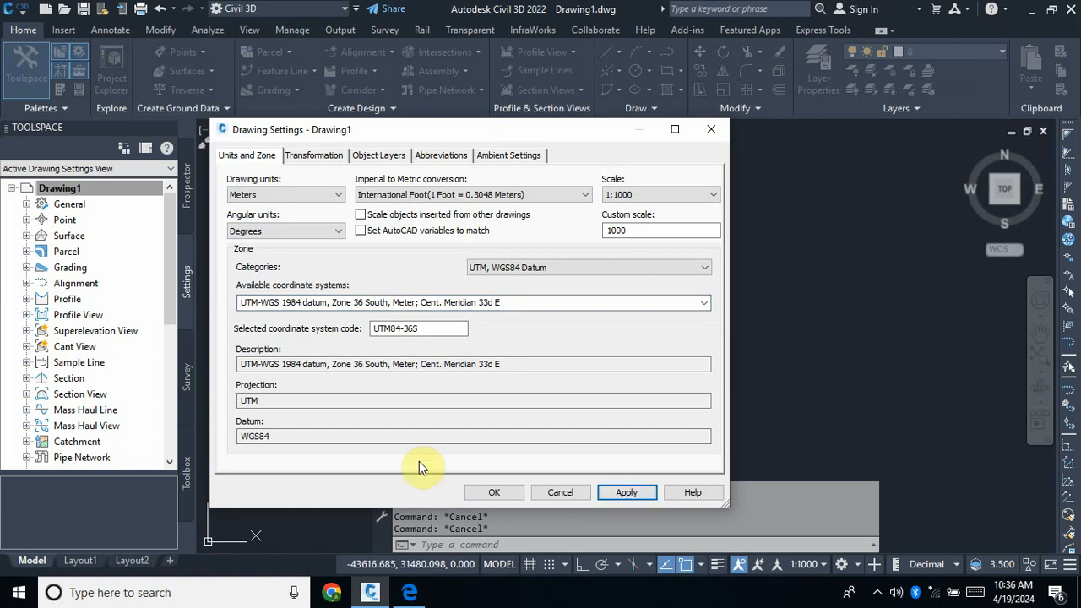
left_click(492, 493)
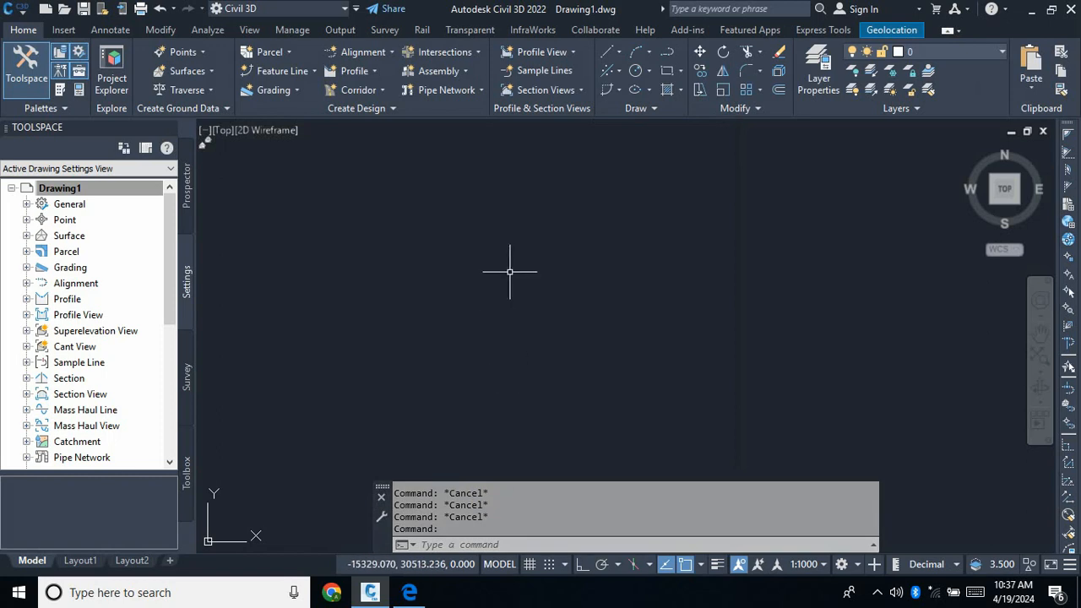
key("Escape")
key("Escape")
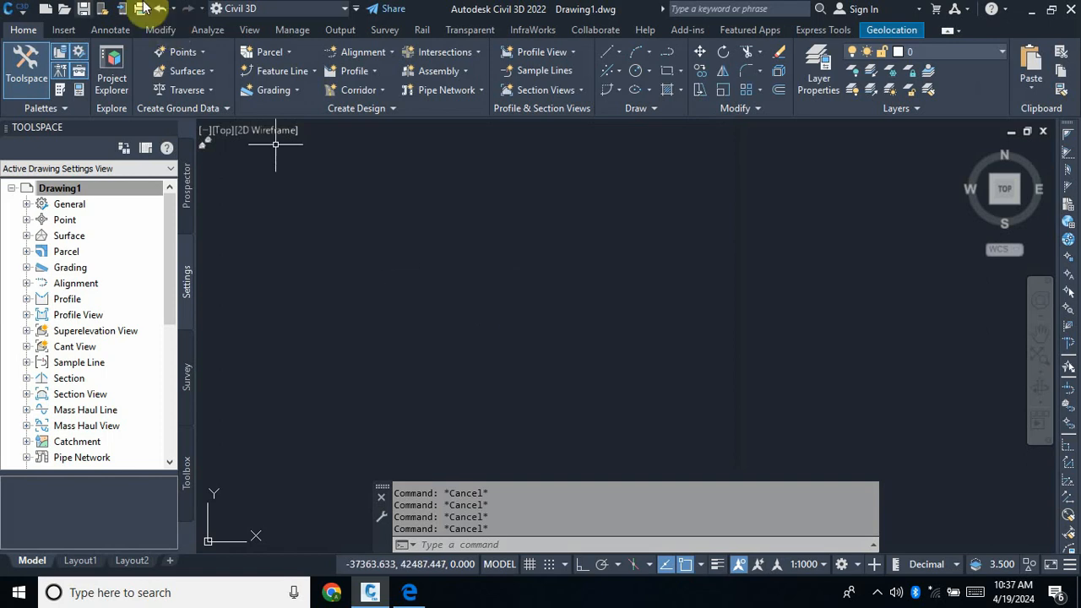
Start saving the drawing and choose the A.T folder on the Desktop as its location.
left_click(84, 10)
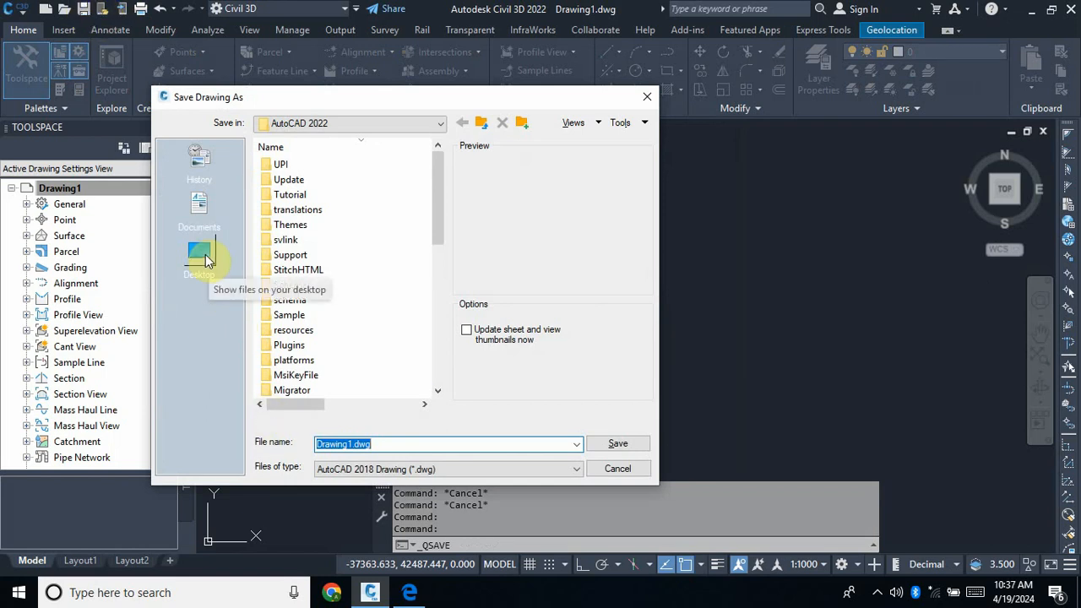
left_click(205, 256)
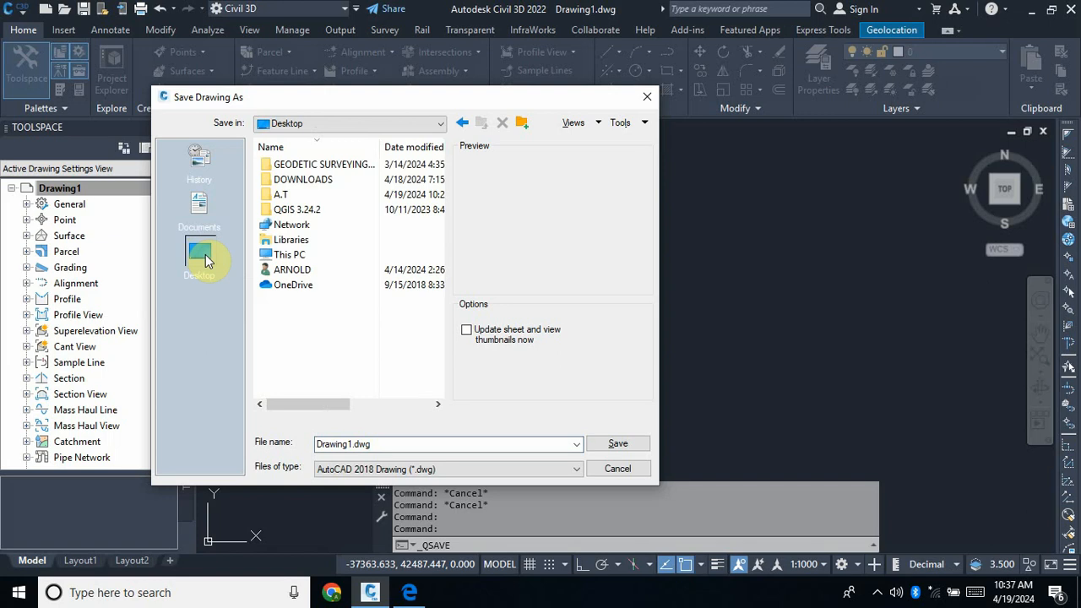
left_click(297, 195)
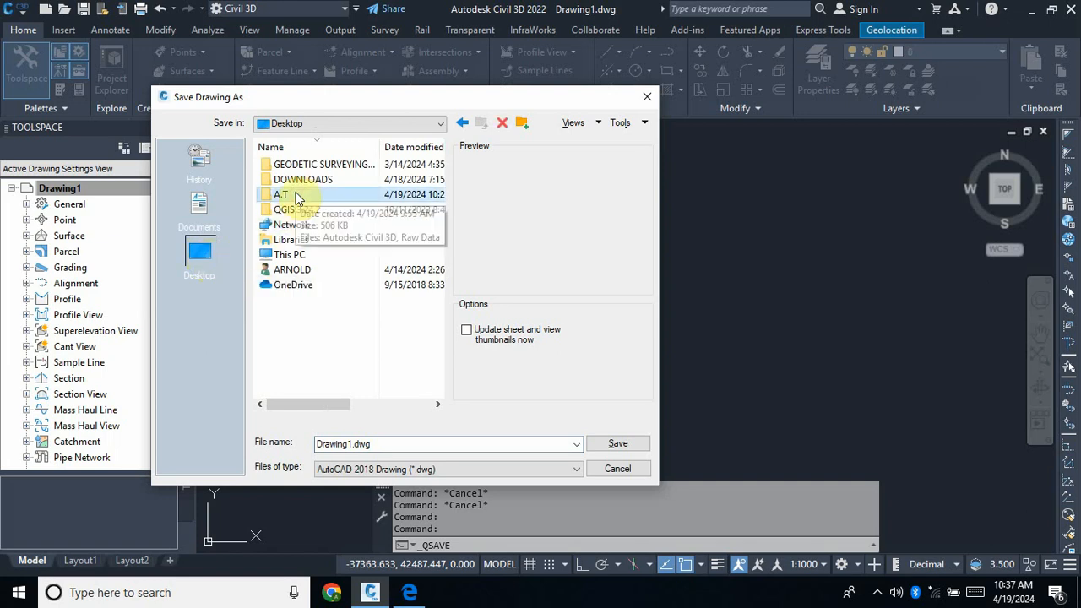
double_click(295, 196)
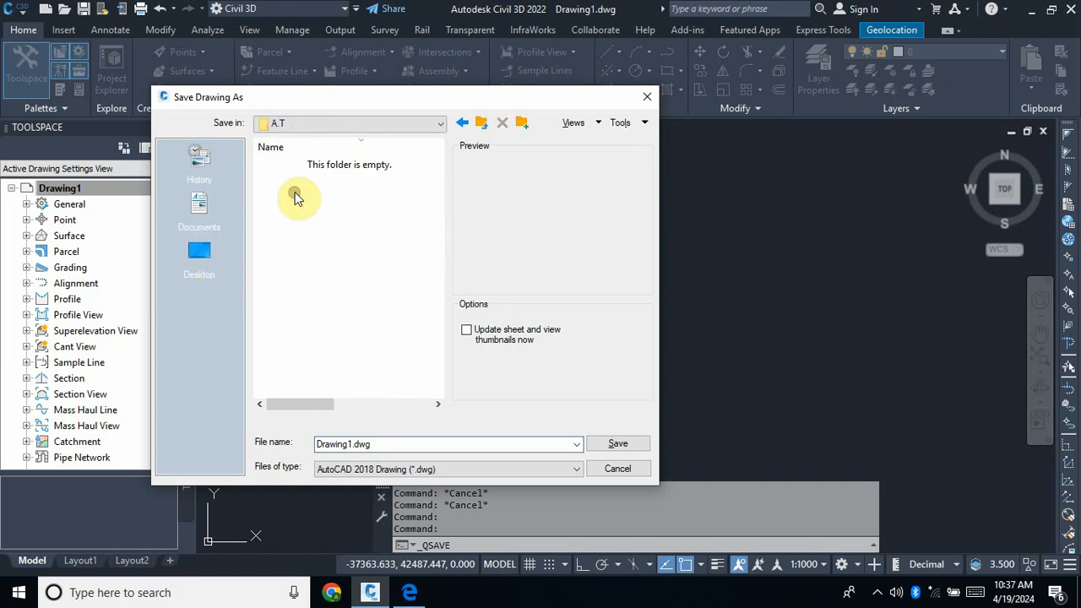
Name the drawing file Surface Creation and save it as an AutoCAD 2018 drawing.
double_click(385, 448)
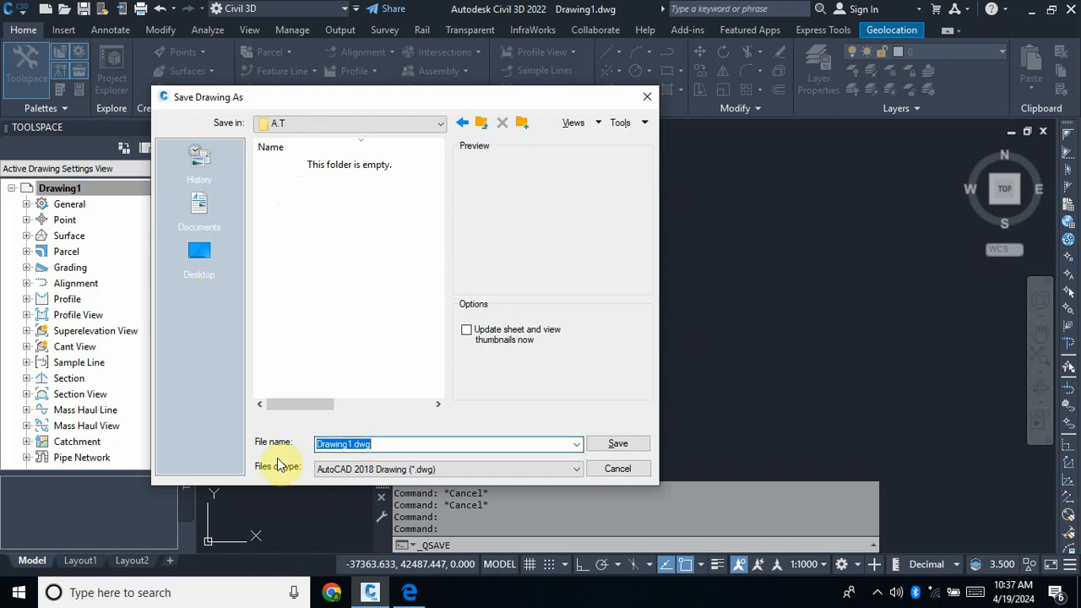
key("BackSpace")
type("Su")
type("rafc")
key("BackSpace")
key("BackSpace")
key("BackSpace")
type("rface Creation")
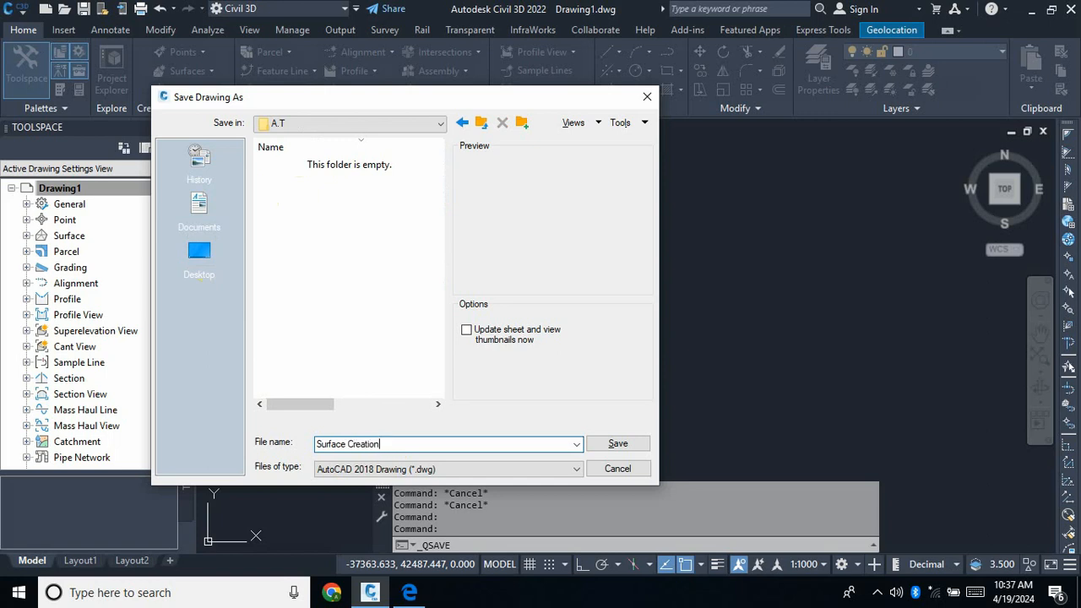
left_click(617, 444)
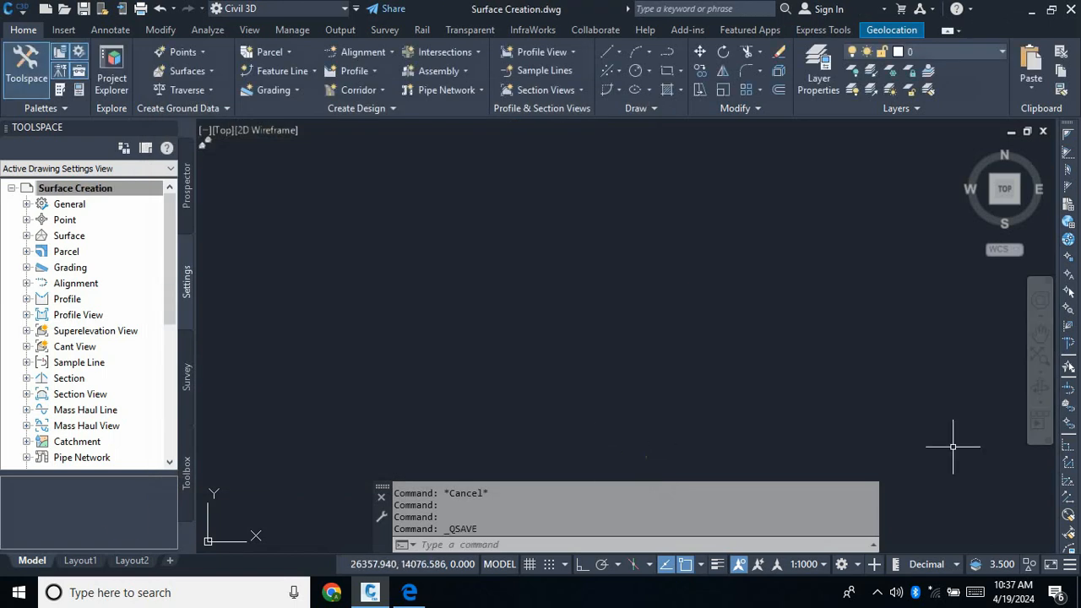
key("Escape")
key("Escape")
key("Escape")
key("Escape")
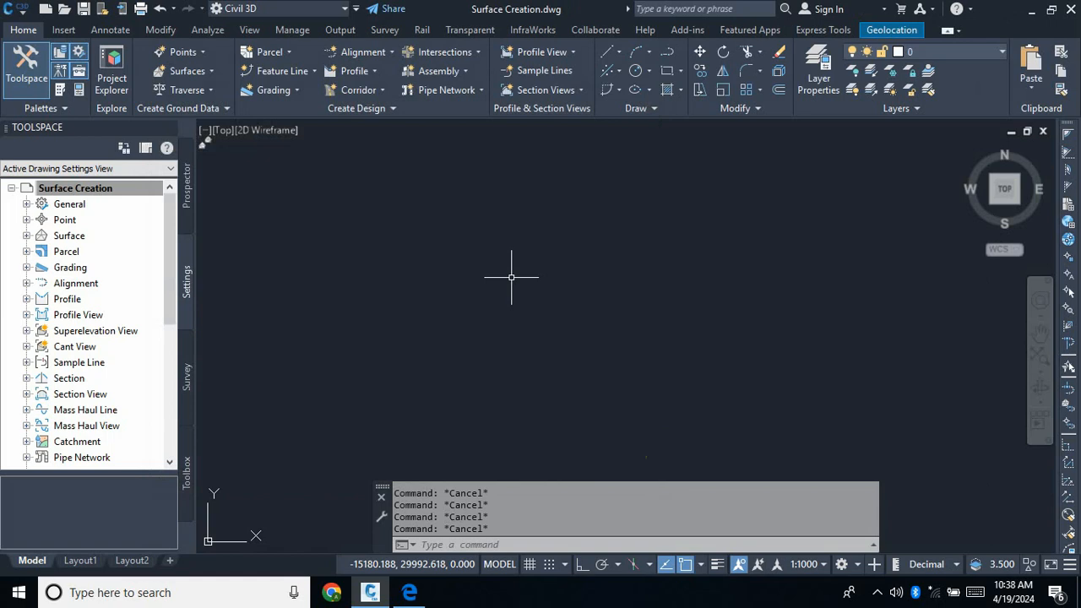
Start the IMPORTPOINTS command and browse for a source file in the A.T folder on the Desktop.
type("importpo")
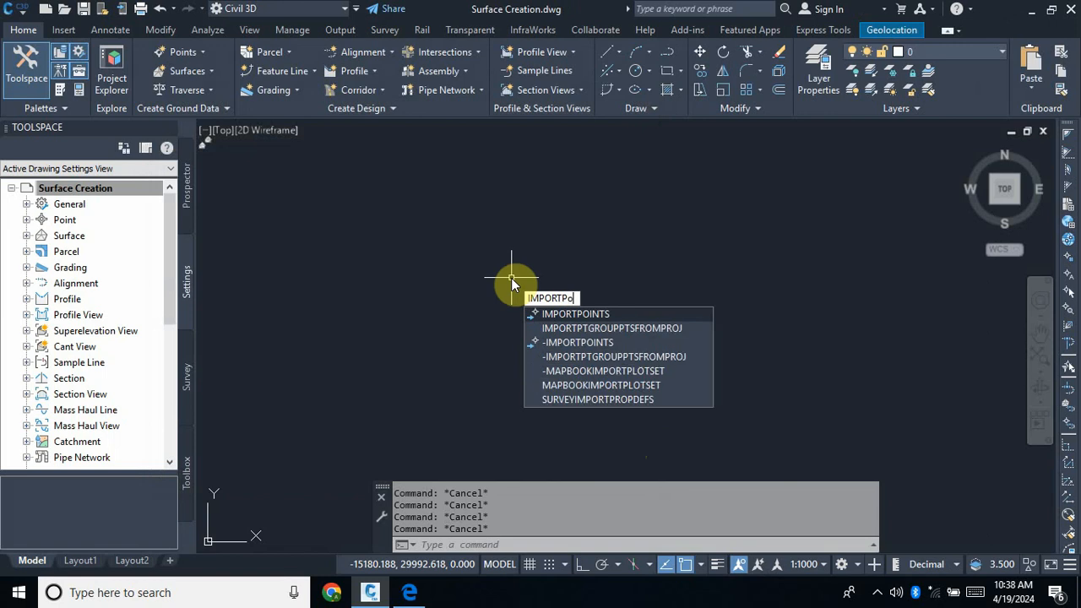
type("ints")
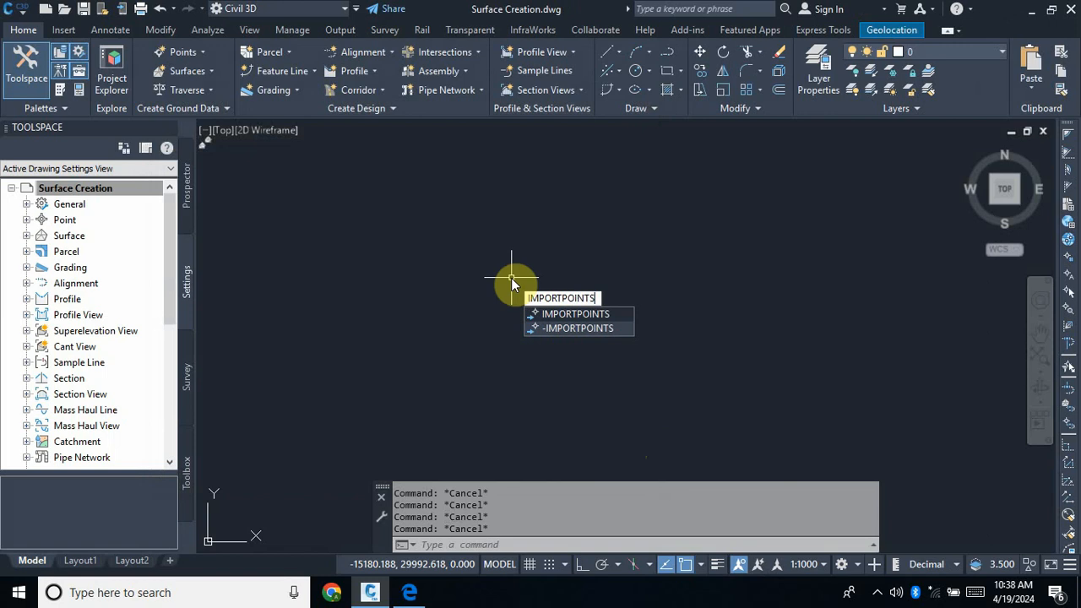
key("Return")
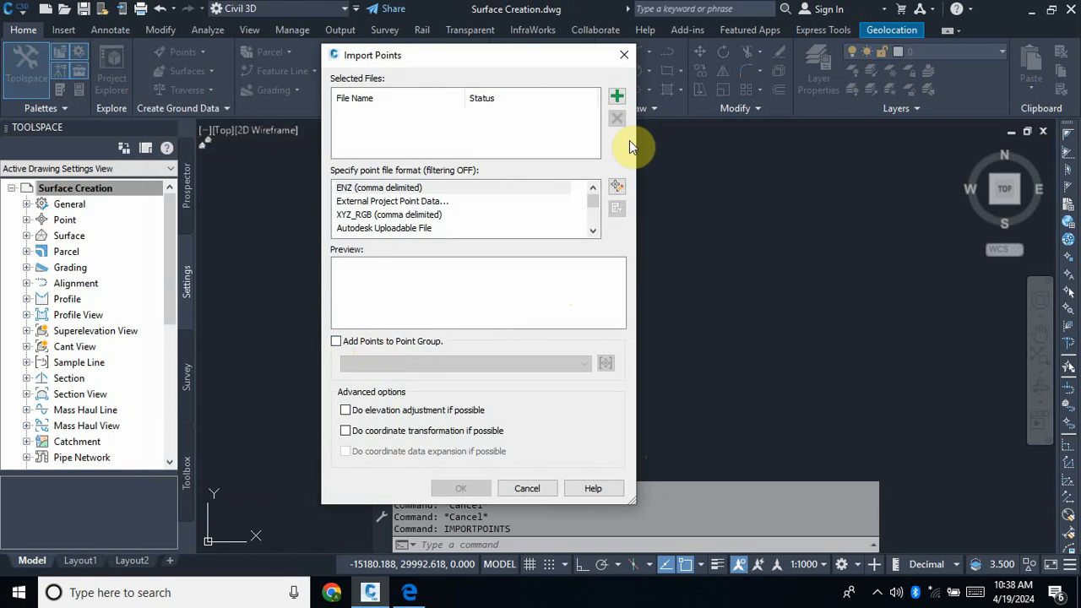
left_click(616, 99)
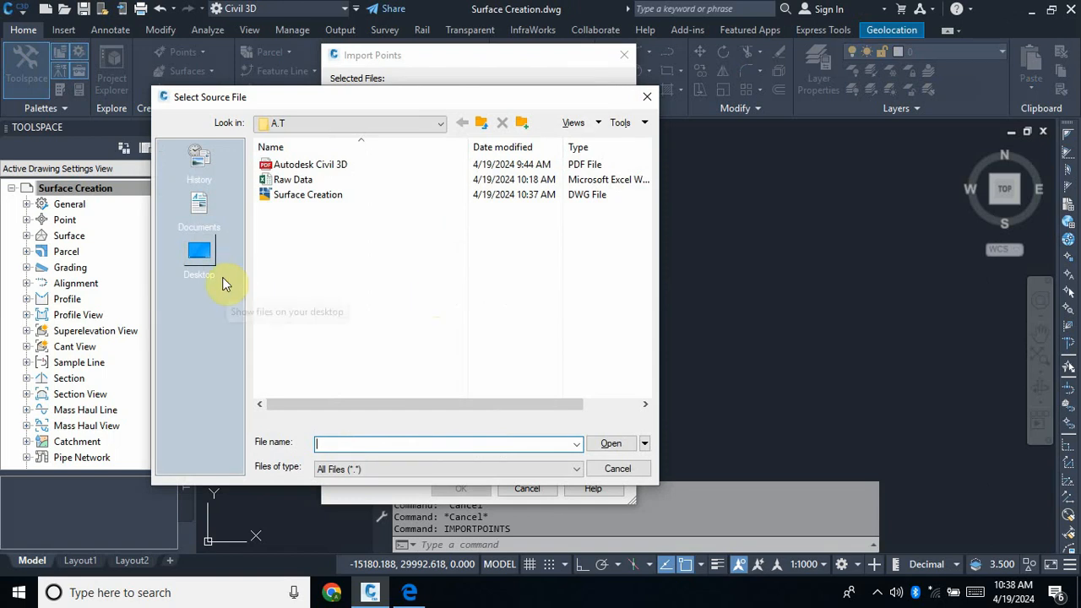
left_click(198, 258)
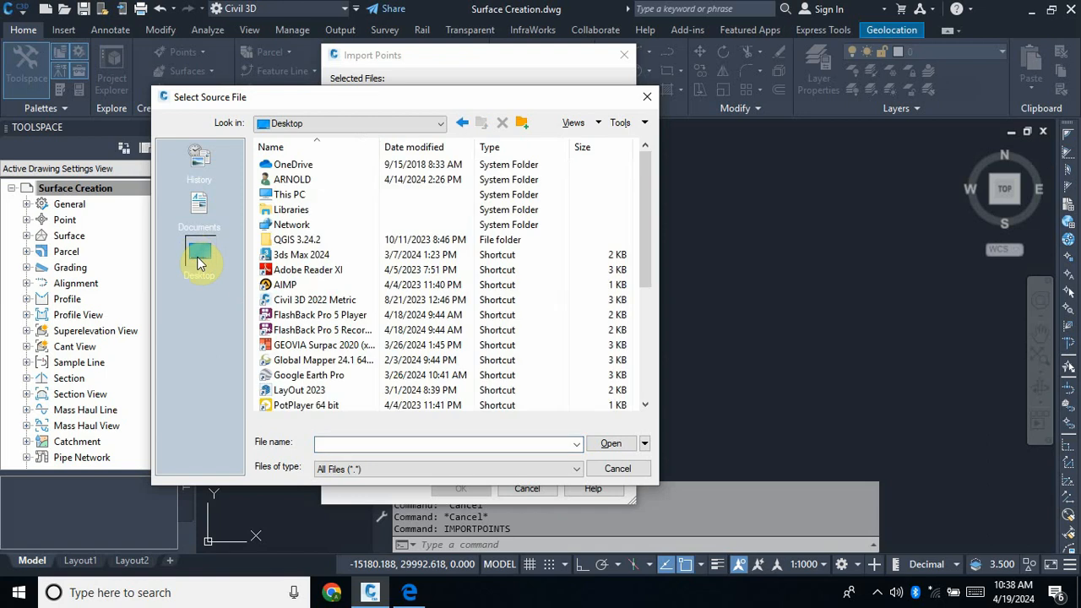
scroll(279, 296, "down", 5)
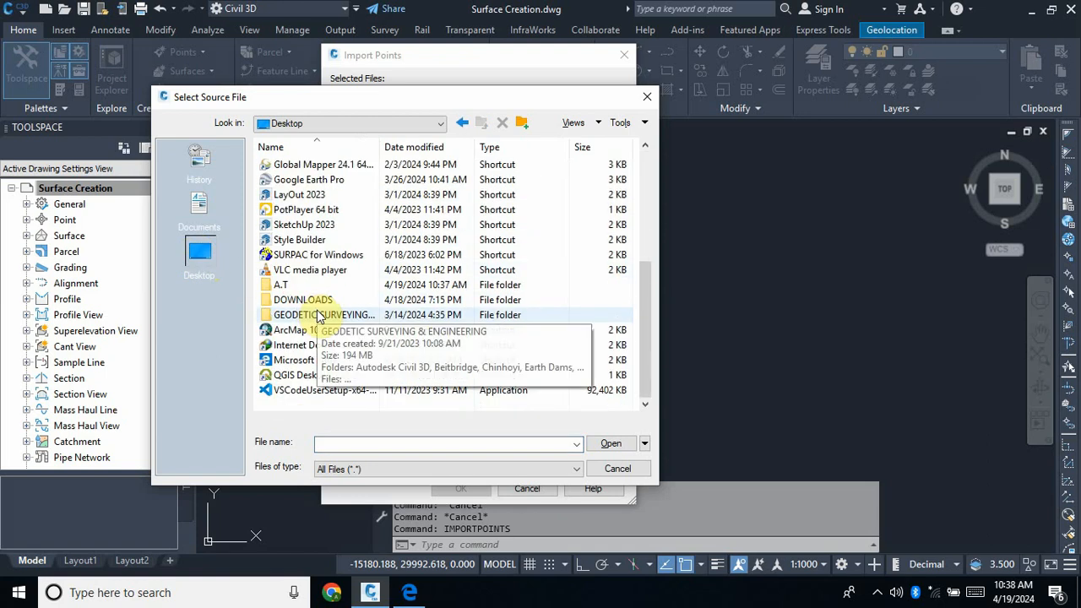
double_click(286, 287)
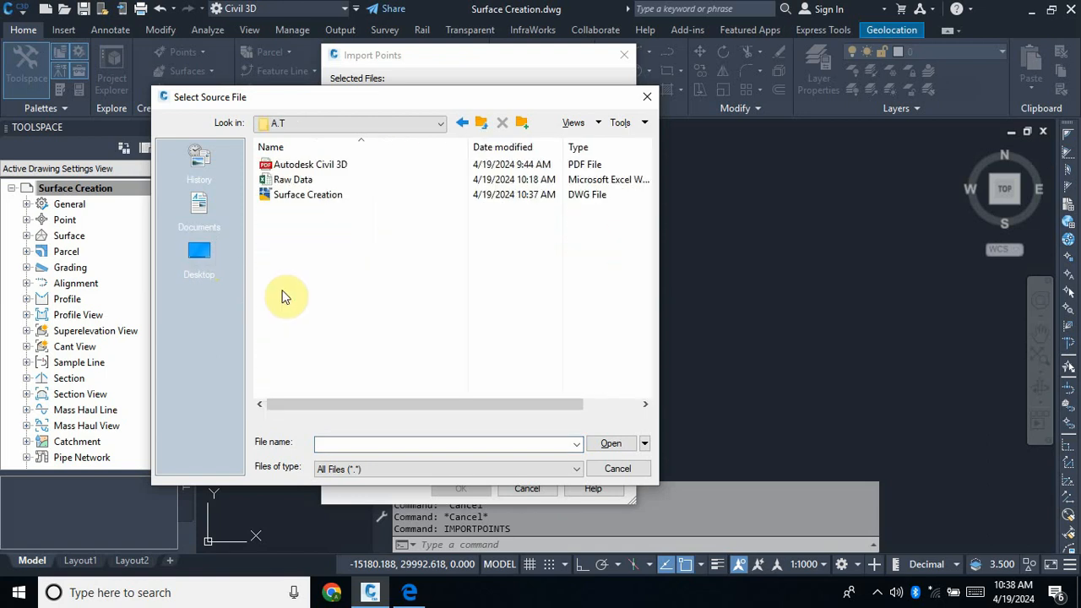
Open the Raw Data workbook from the A.T folder in Excel 2016 and dismiss the Office activation notice.
left_click(306, 181)
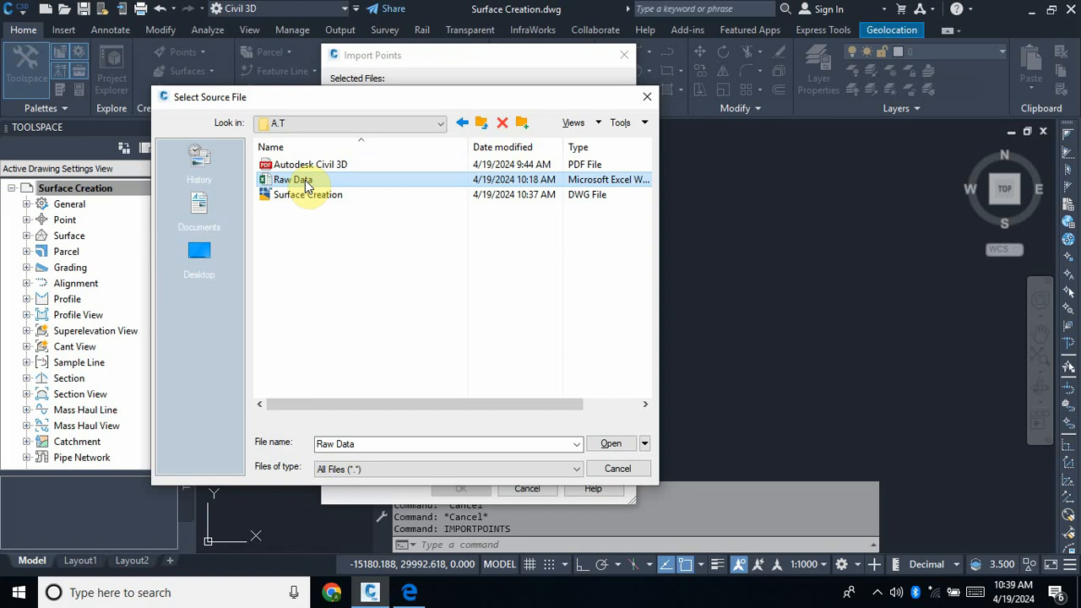
right_click(381, 181)
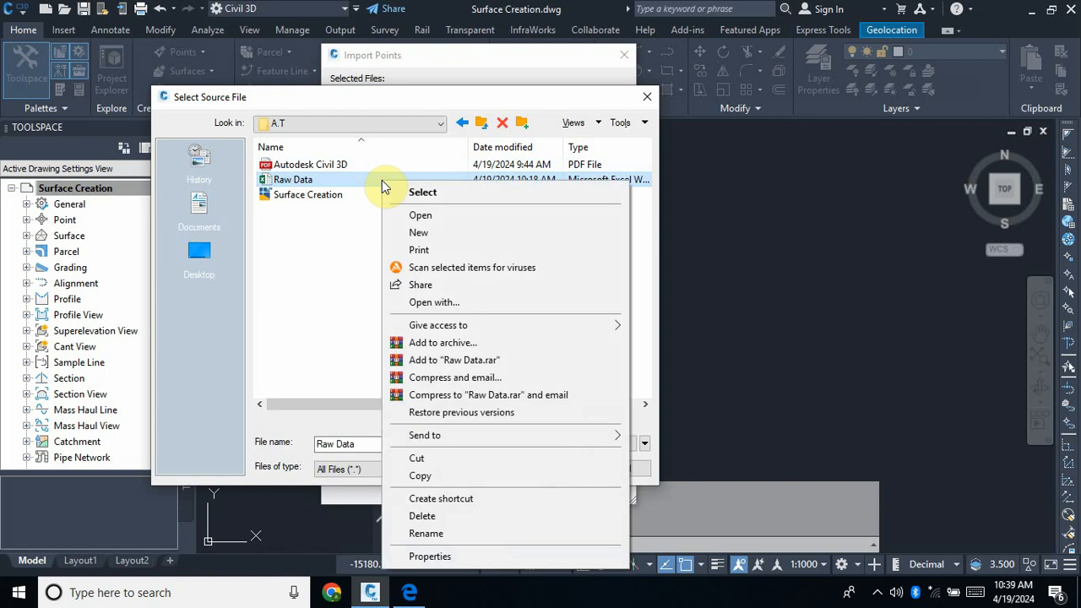
left_click(447, 306)
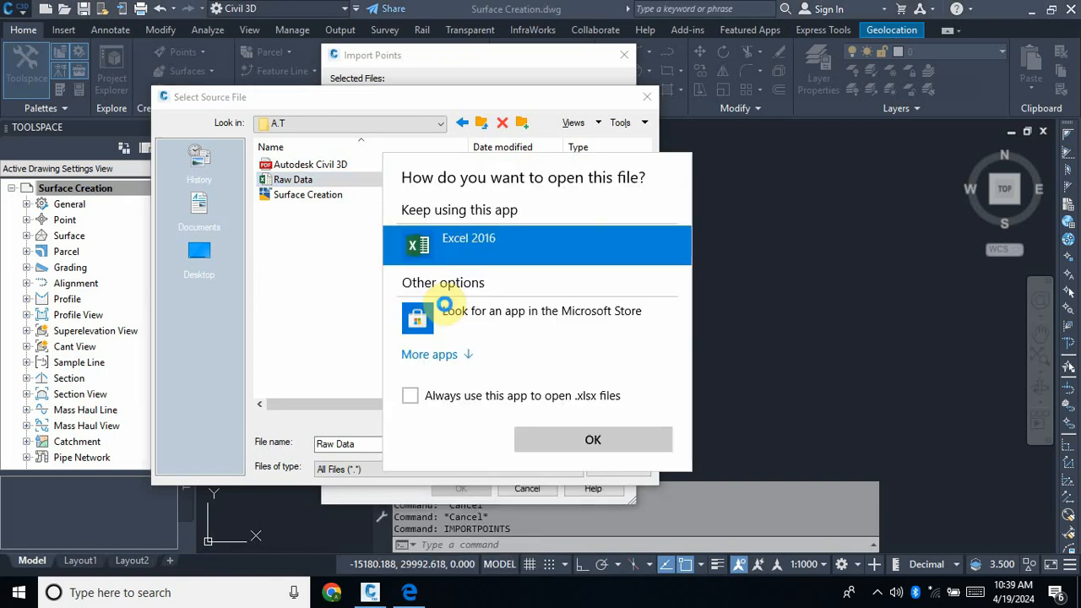
left_click(499, 242)
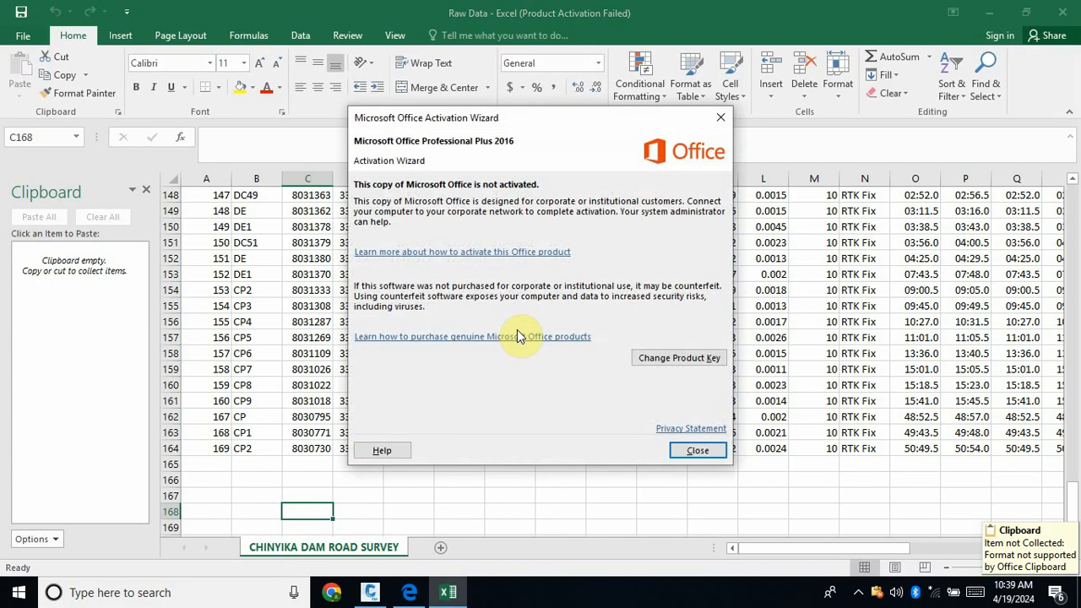
left_click(697, 451)
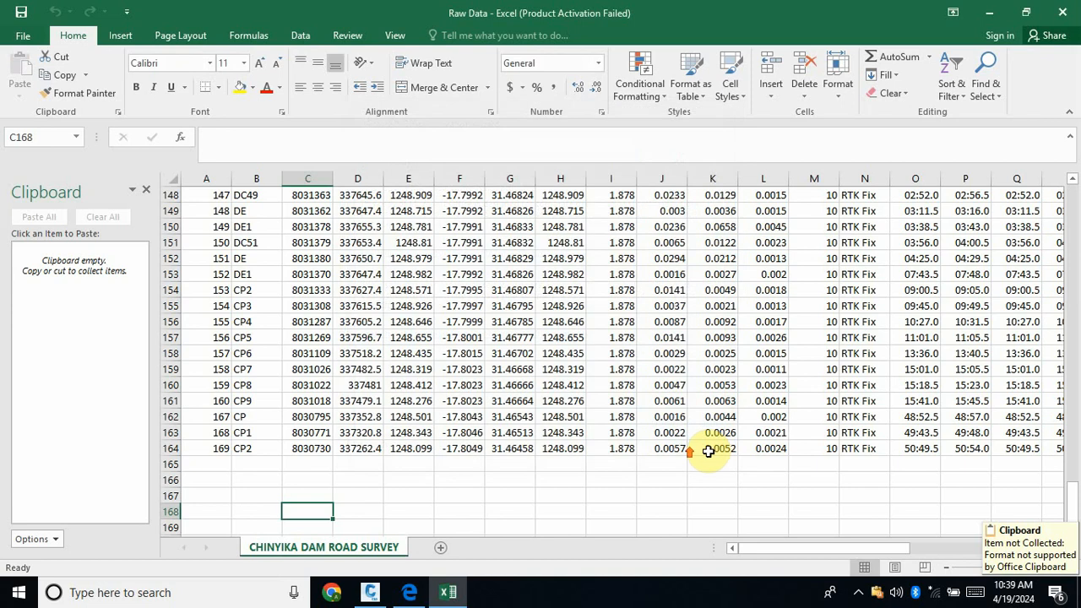
Delete columns F through AE of the survey sheet, keeping only id, Name, N, E and Z.
scroll(541, 382, "up", 7)
scroll(541, 382, "up", 20)
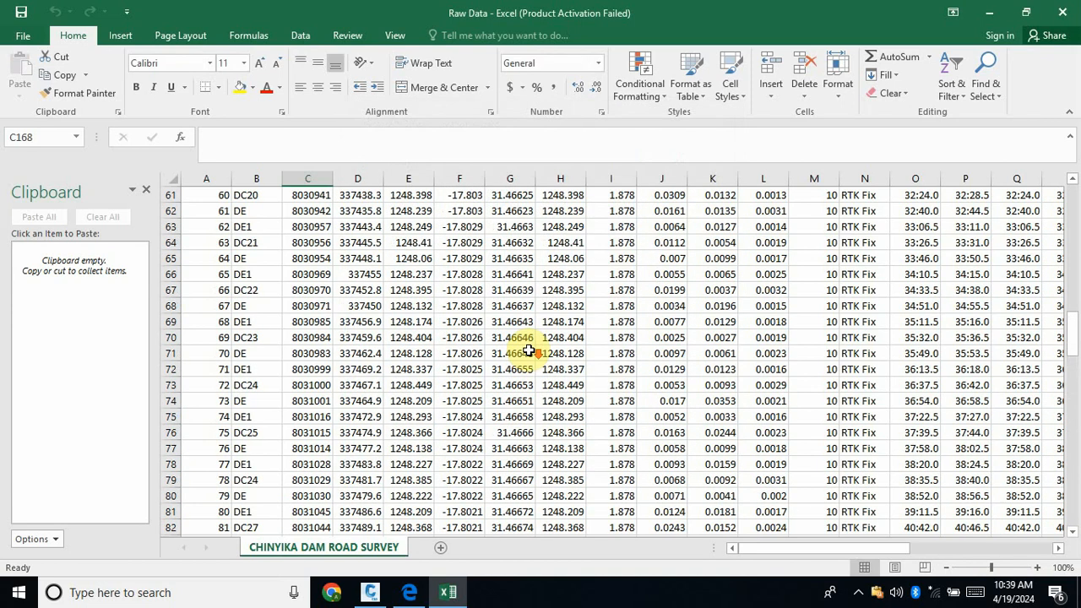
scroll(553, 350, "up", 13)
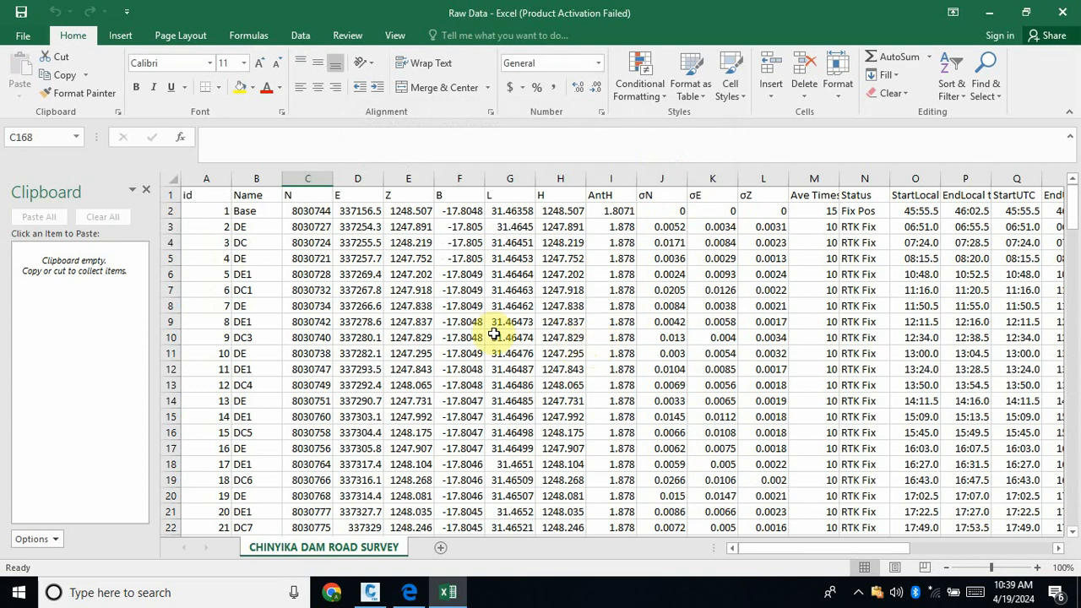
left_click_drag(456, 173, 1075, 255)
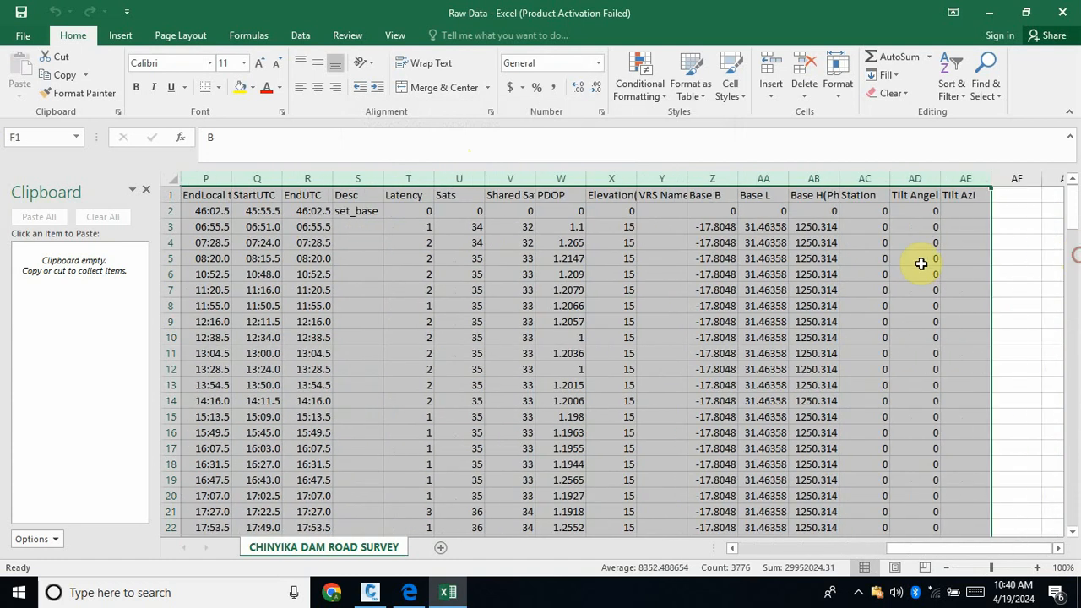
right_click(771, 271)
left_click(811, 403)
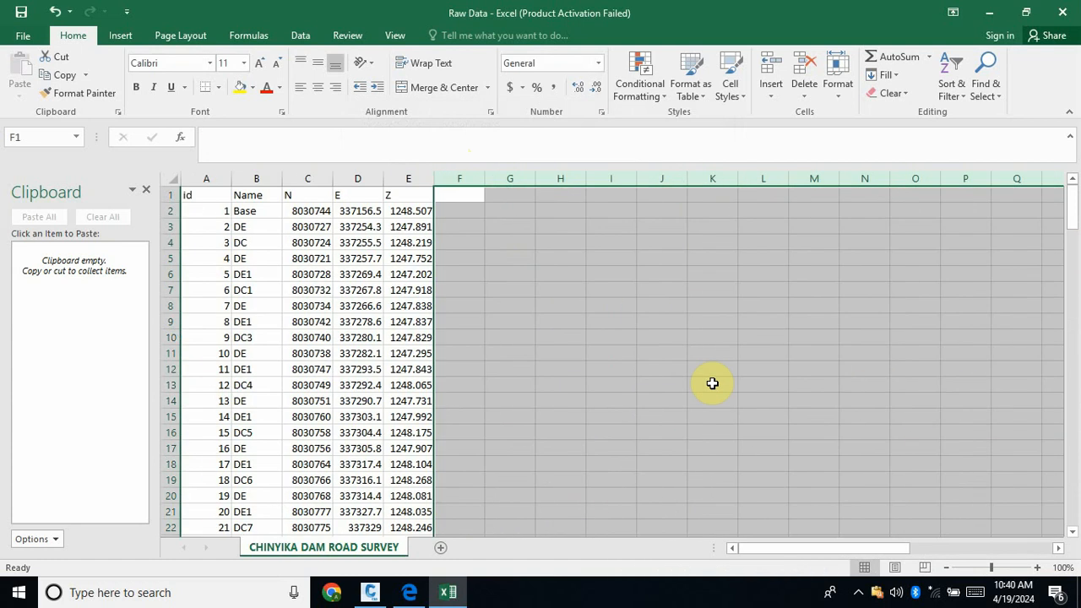
left_click(519, 355)
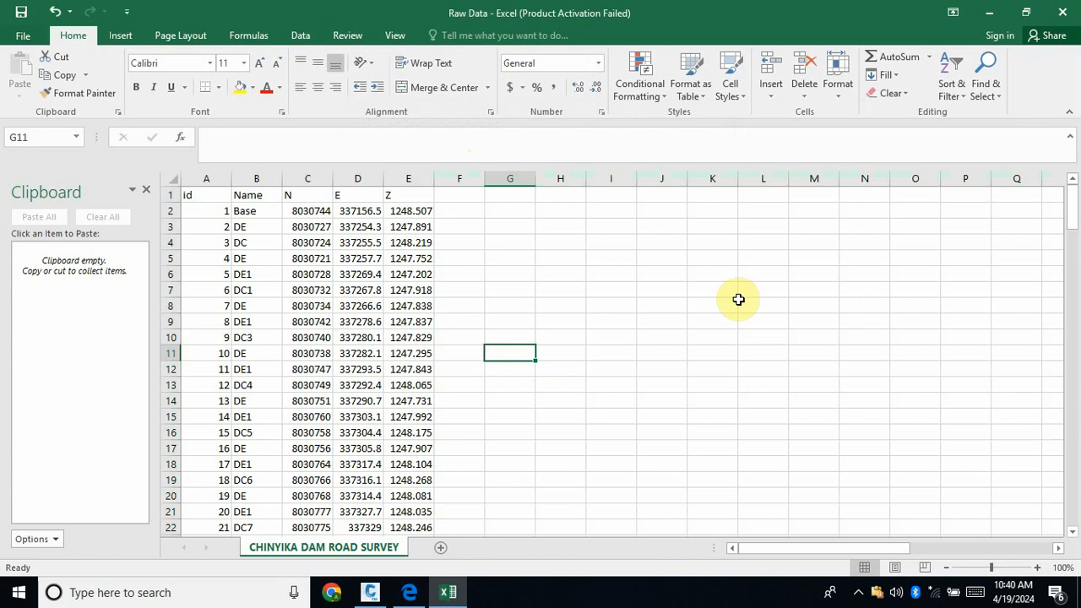
Move the Name column from column B to column F, after the Z values.
left_click(258, 179)
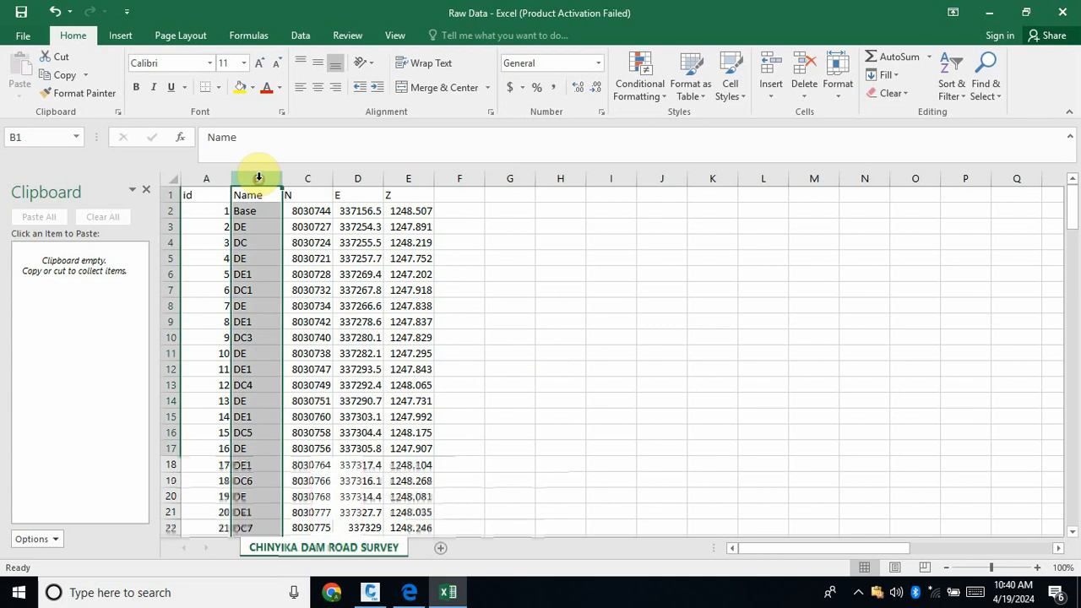
right_click(255, 200)
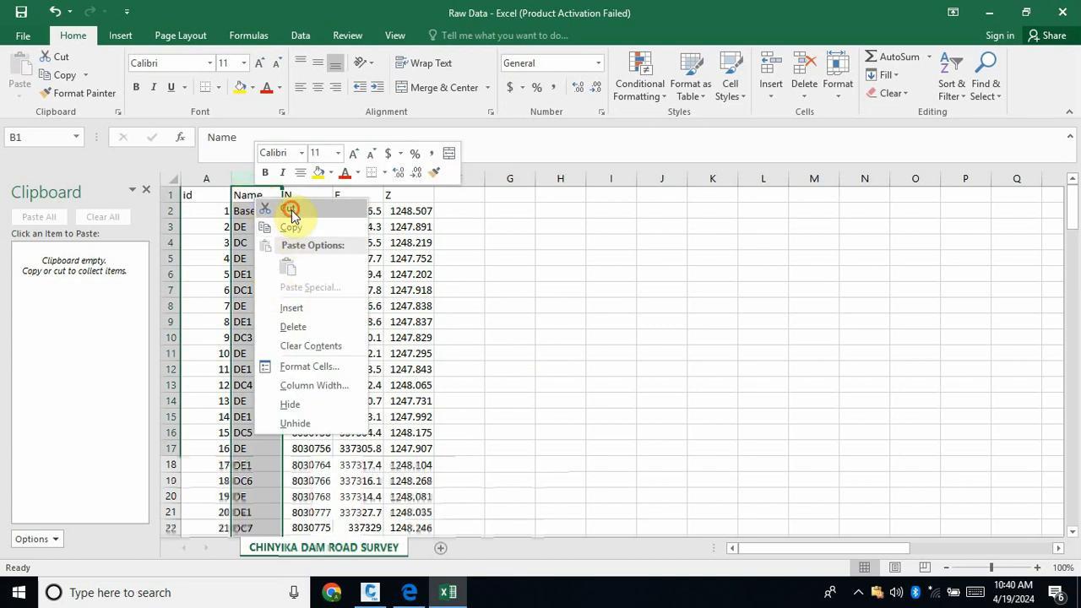
left_click(292, 211)
left_click(457, 194)
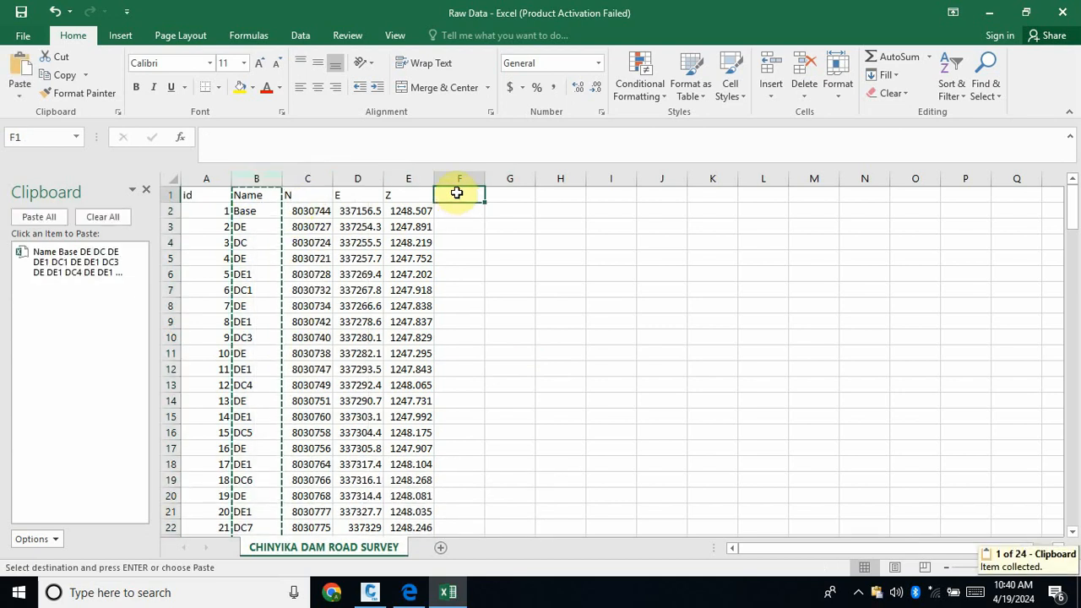
key("ctrl+v")
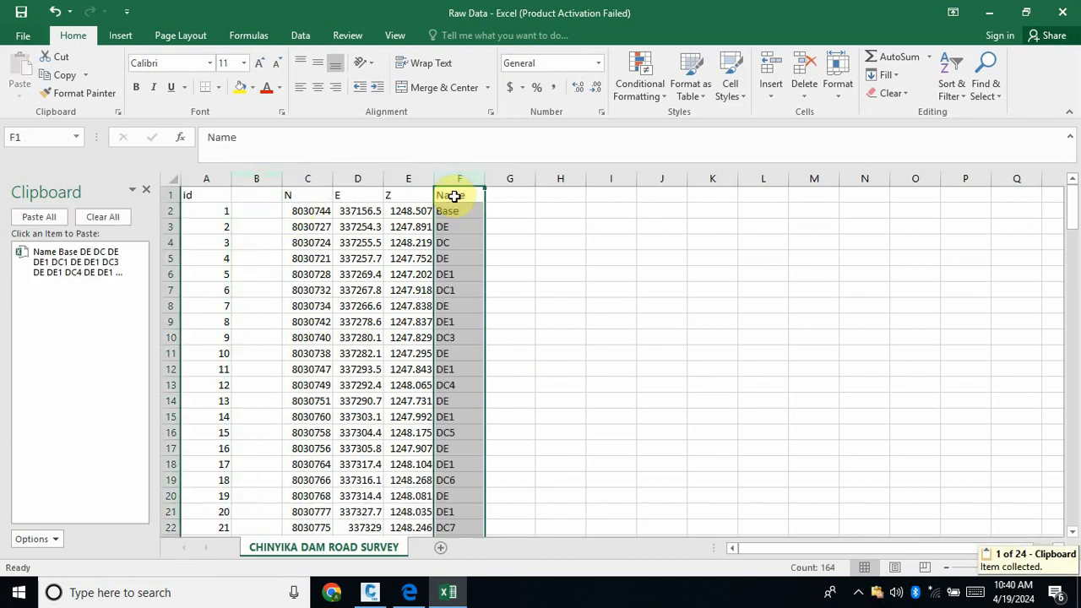
Delete the empty column B between the id and N columns.
left_click(257, 178)
right_click(259, 181)
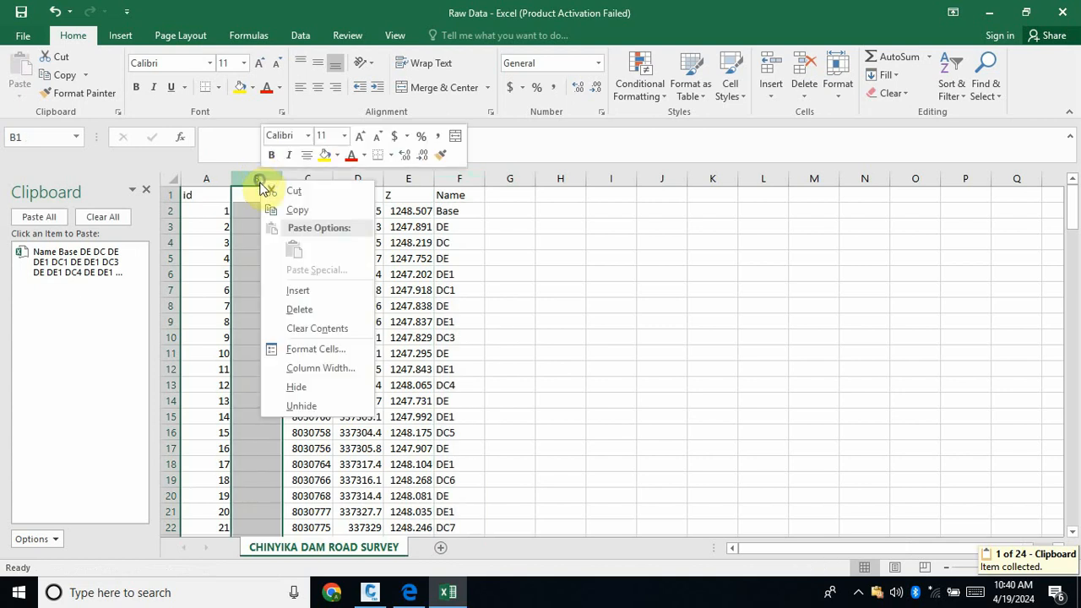
left_click(299, 310)
left_click(519, 337)
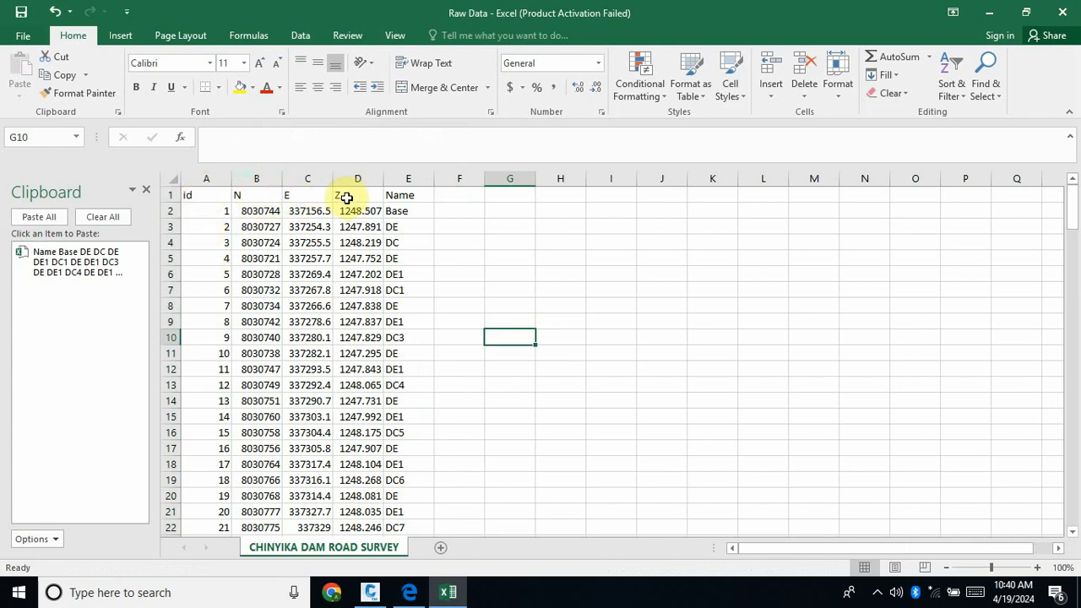
Delete the header row so that the sheet starts with the first point record.
left_click(174, 194)
right_click(170, 194)
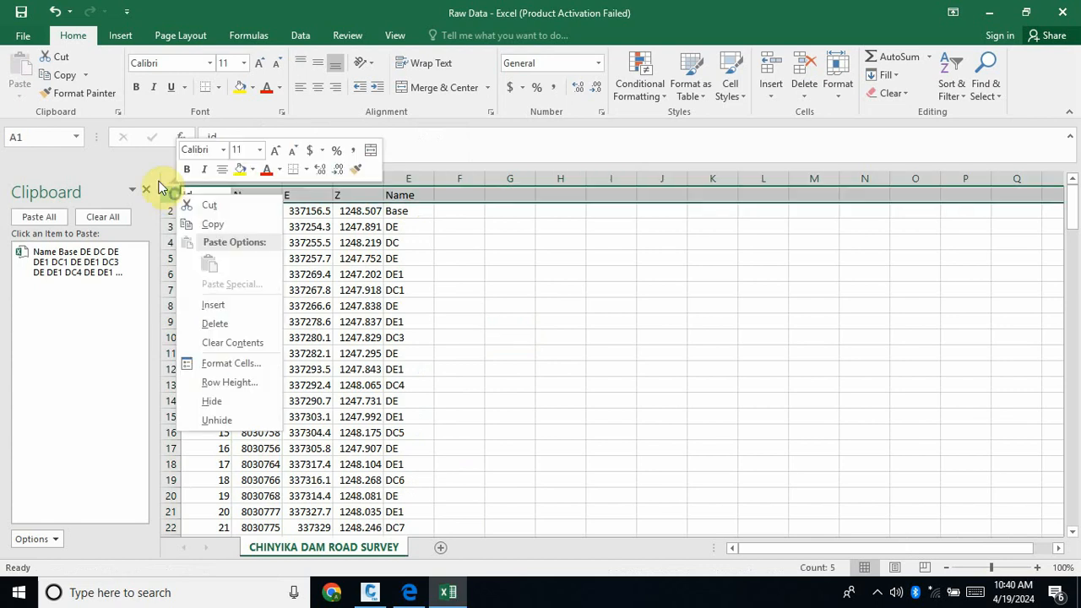
left_click(221, 320)
left_click(643, 368)
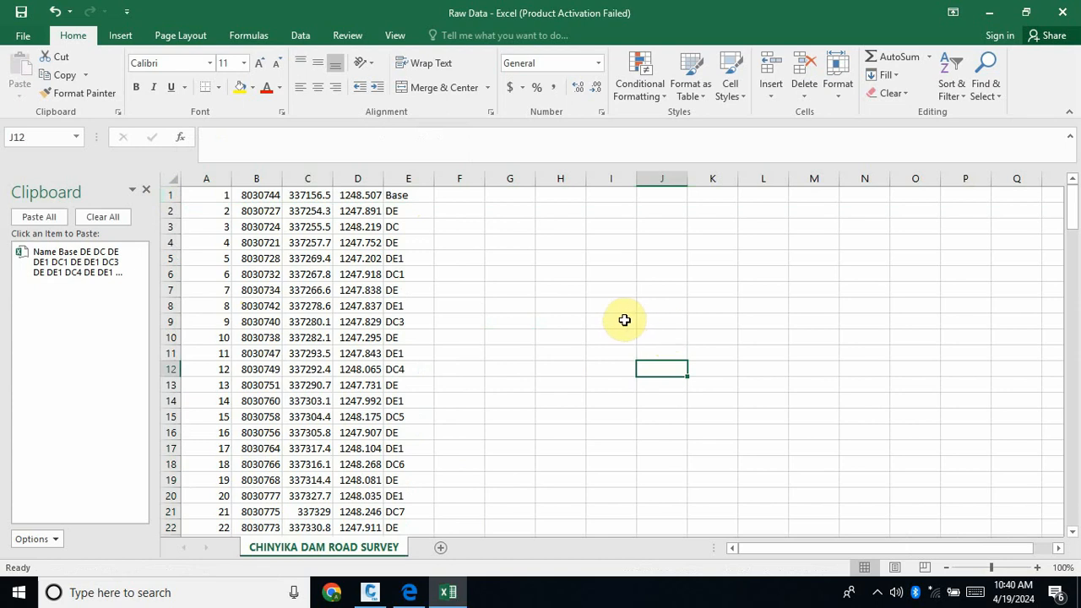
Start saving a copy of the workbook in the A.T folder with the file type CSV (Comma delimited).
left_click(23, 38)
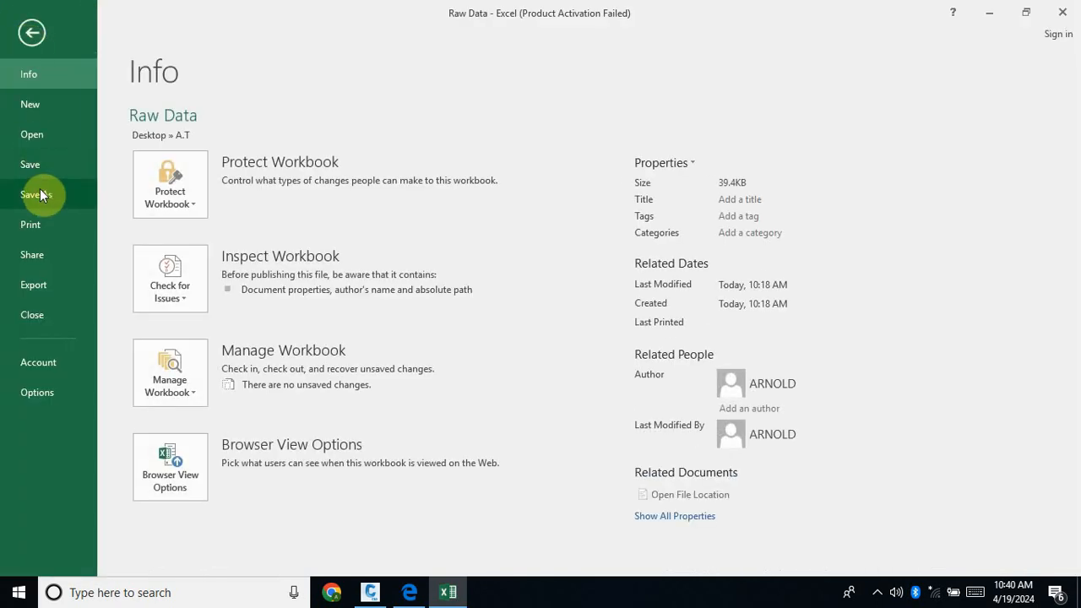
left_click(40, 195)
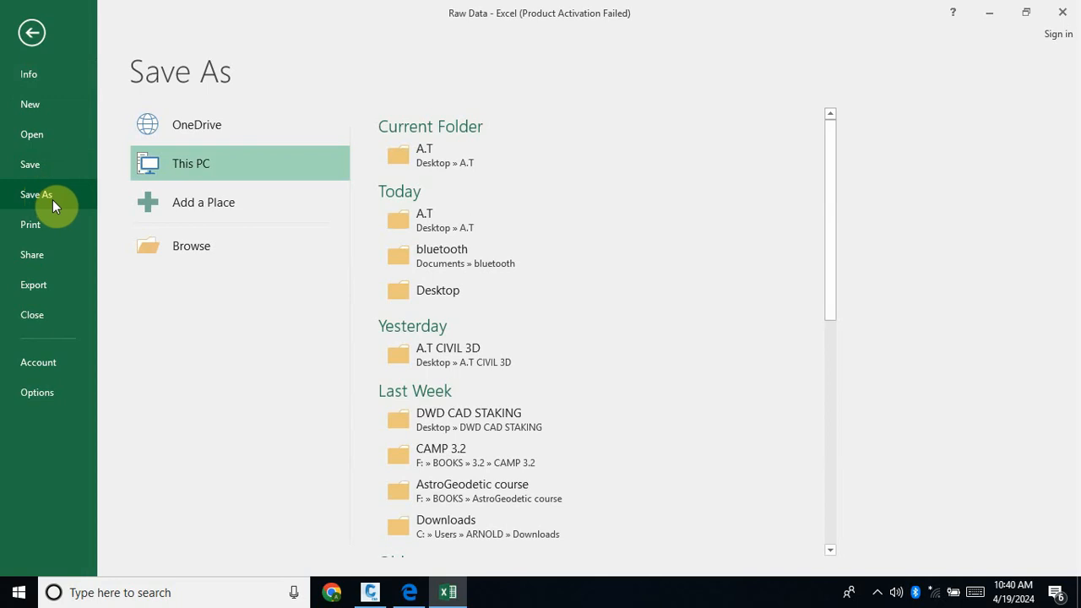
left_click(404, 162)
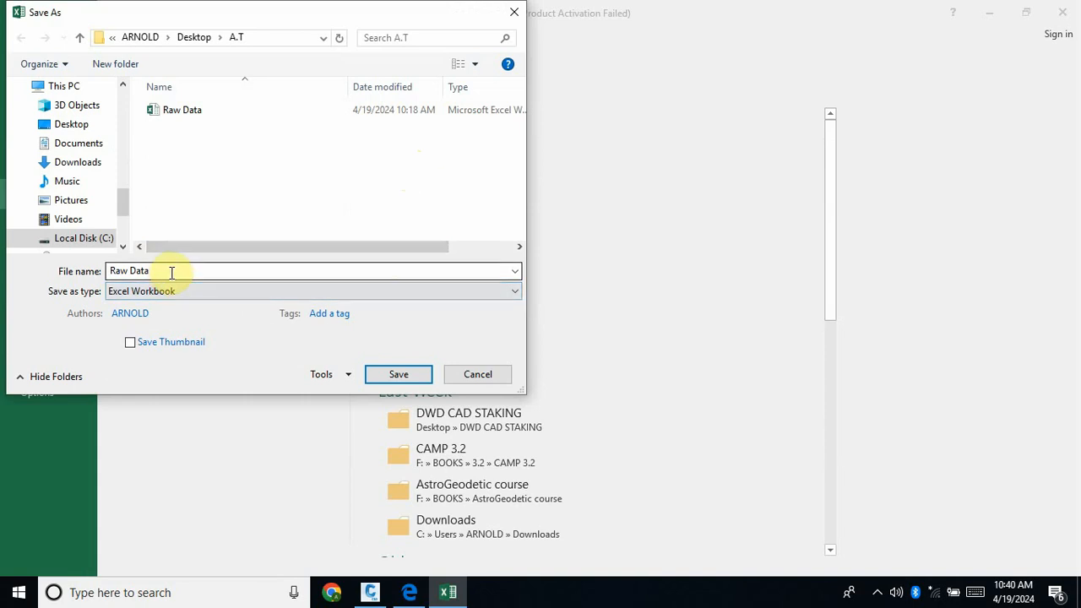
left_click(295, 297)
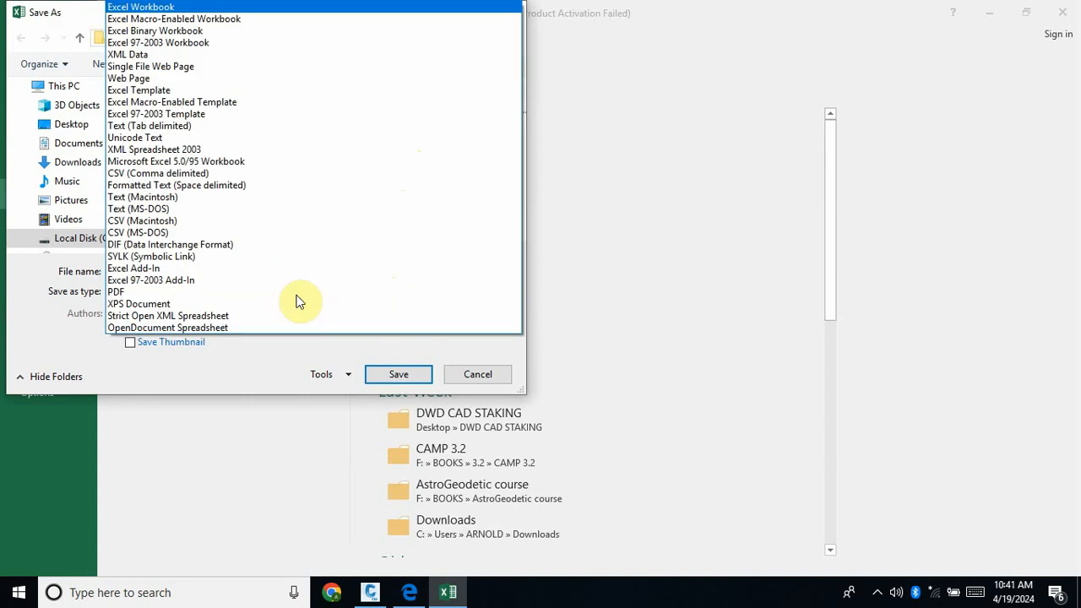
left_click(239, 174)
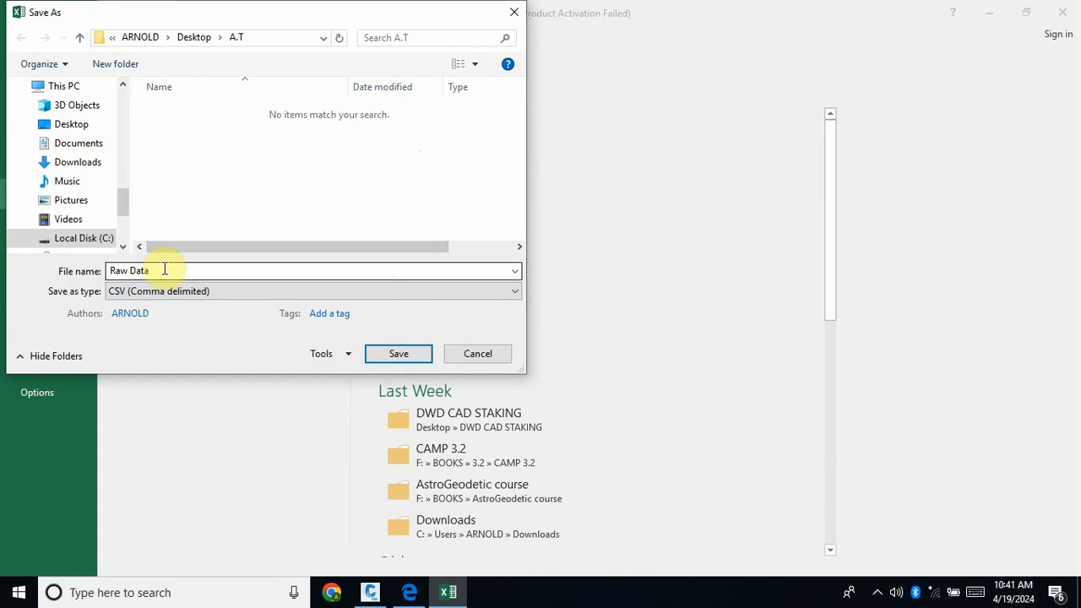
Name the copy Cleaned Raw Data and save it, keeping the CSV format.
left_click_drag(162, 270, 54, 272)
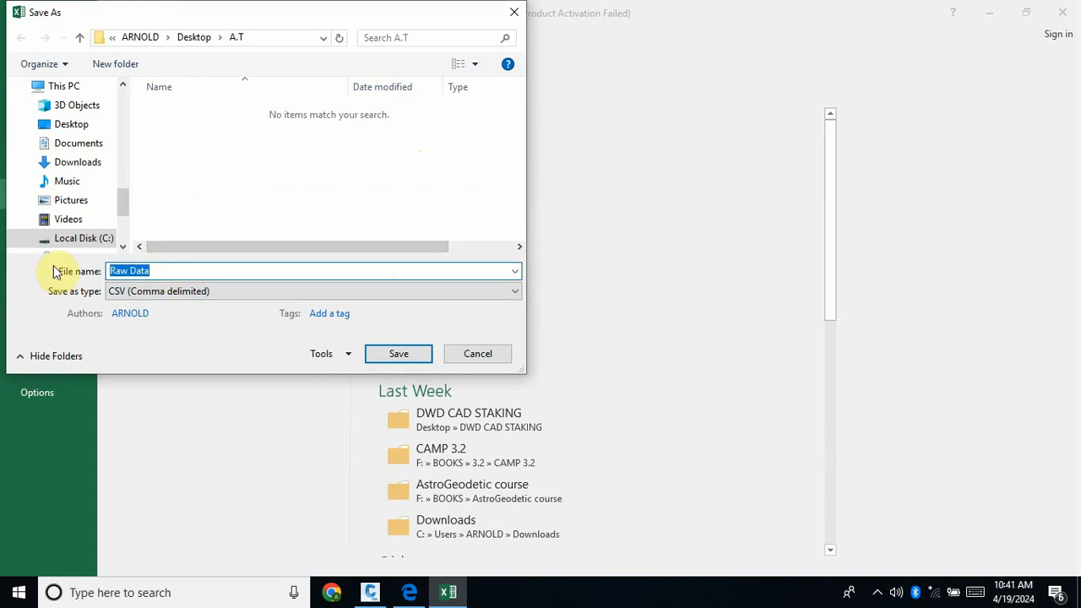
key("BackSpace")
type("C")
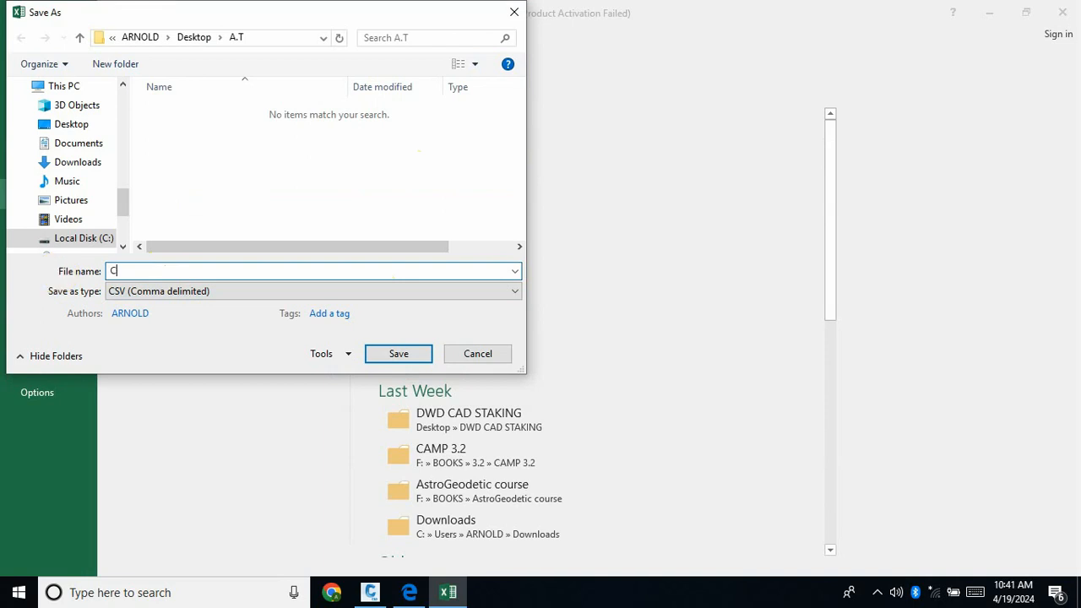
type("leaned Raw Data")
left_click(397, 351)
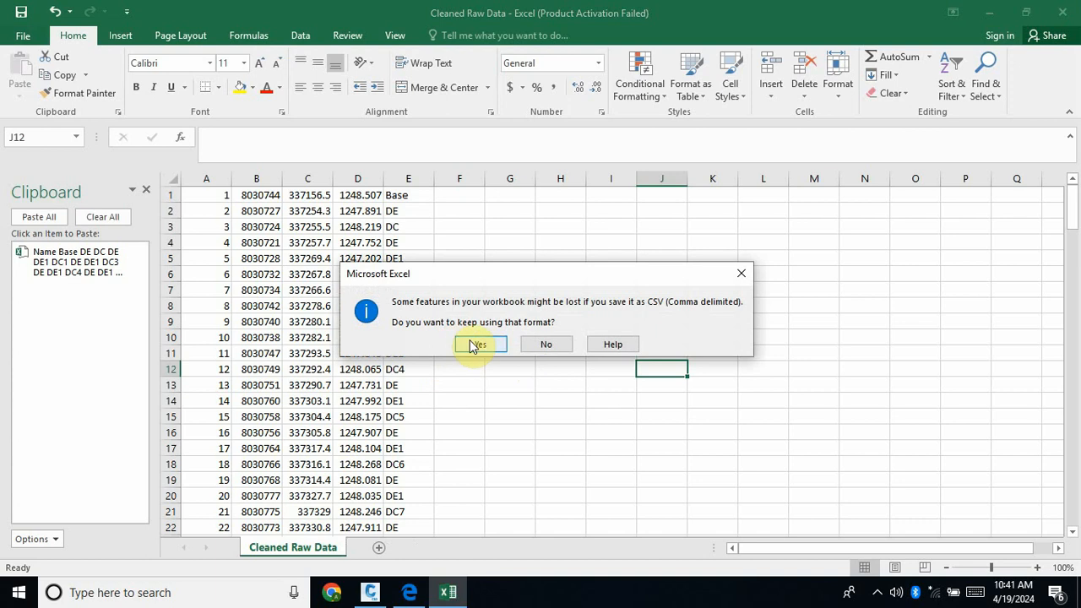
left_click(481, 345)
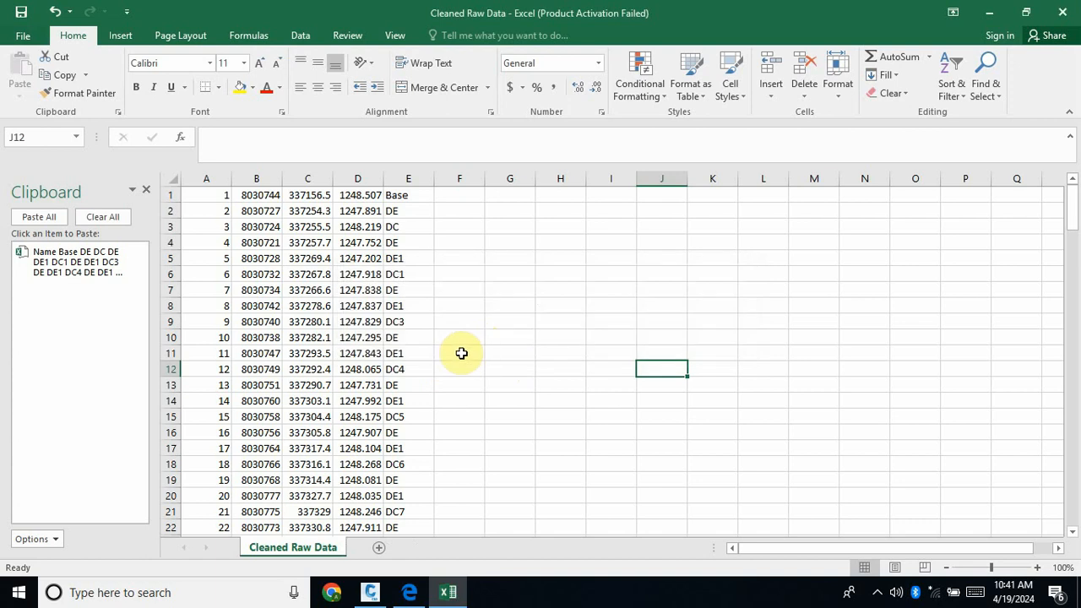
Close the Cleaned Raw Data workbook without saving the changes again and return to Civil 3D.
left_click(1061, 12)
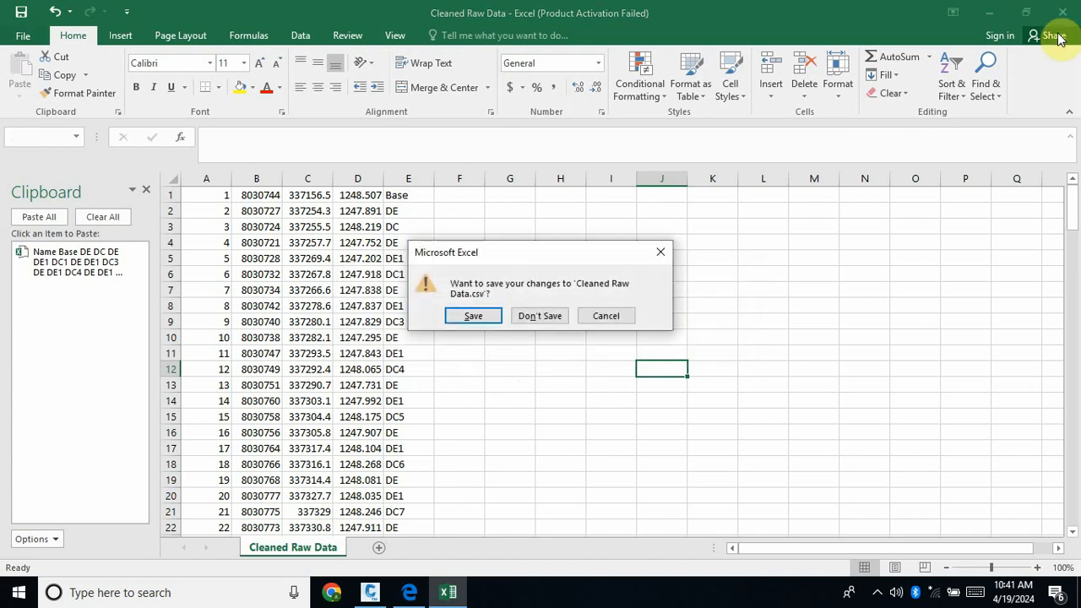
left_click(545, 317)
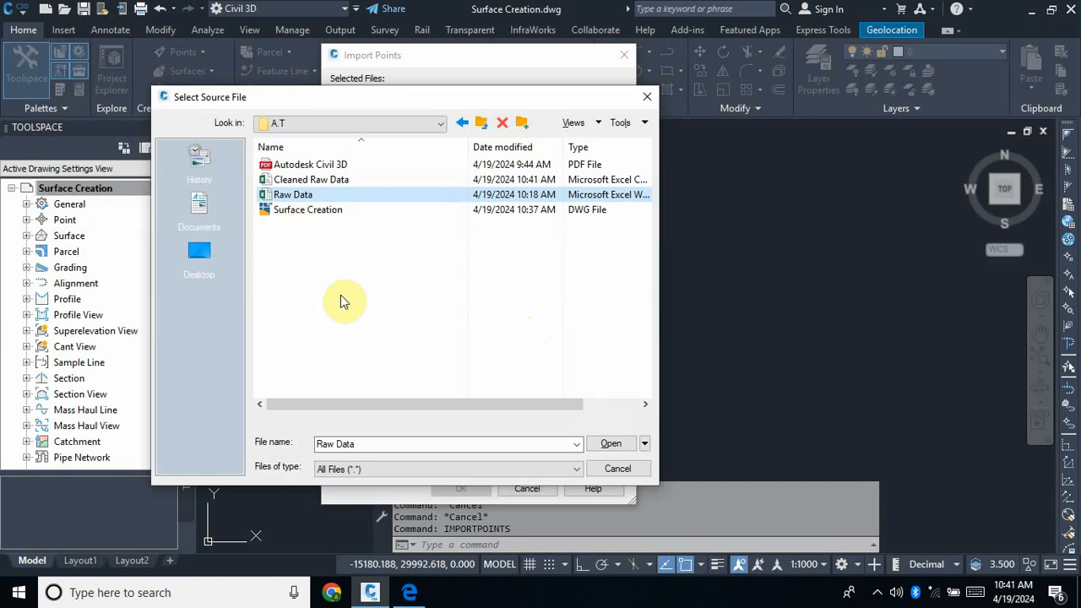
Load Cleaned Raw Data from the A.T folder as the import source and set its point file format to PNEZD (comma delimited).
left_click(357, 179)
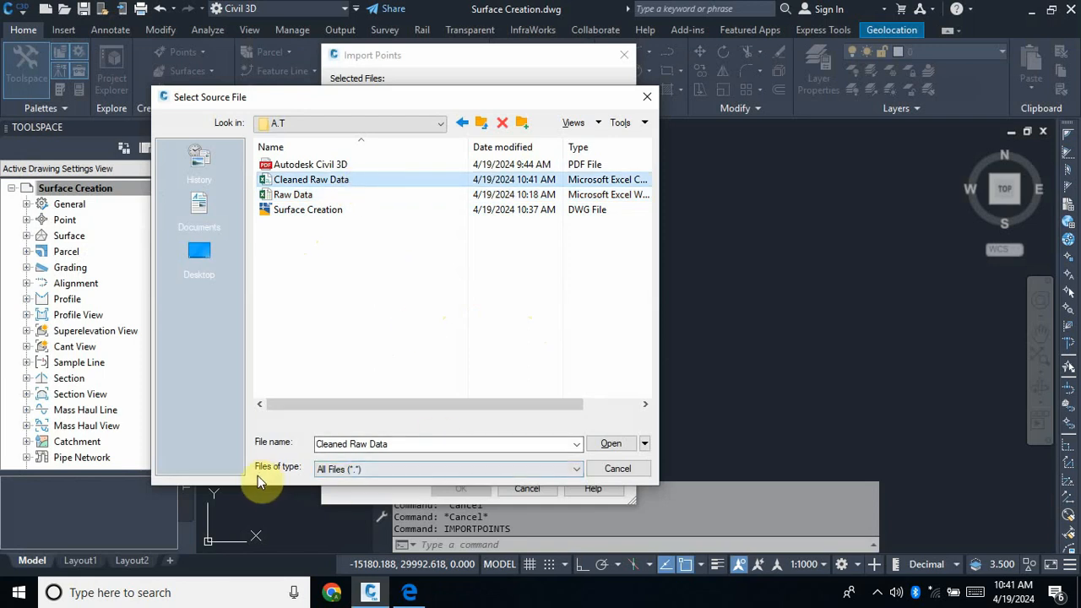
left_click(575, 470)
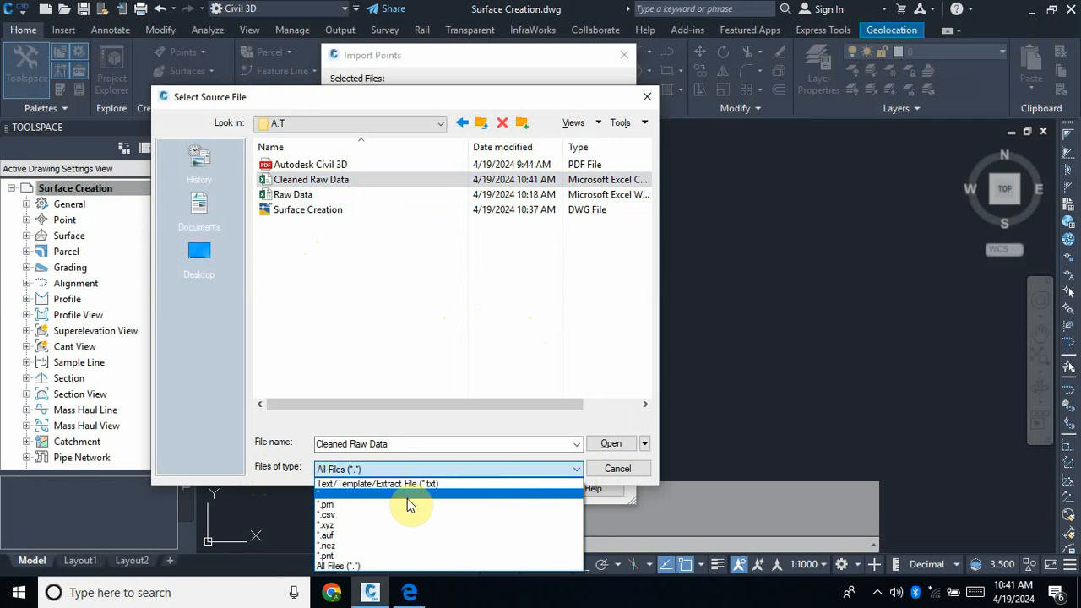
left_click(395, 574)
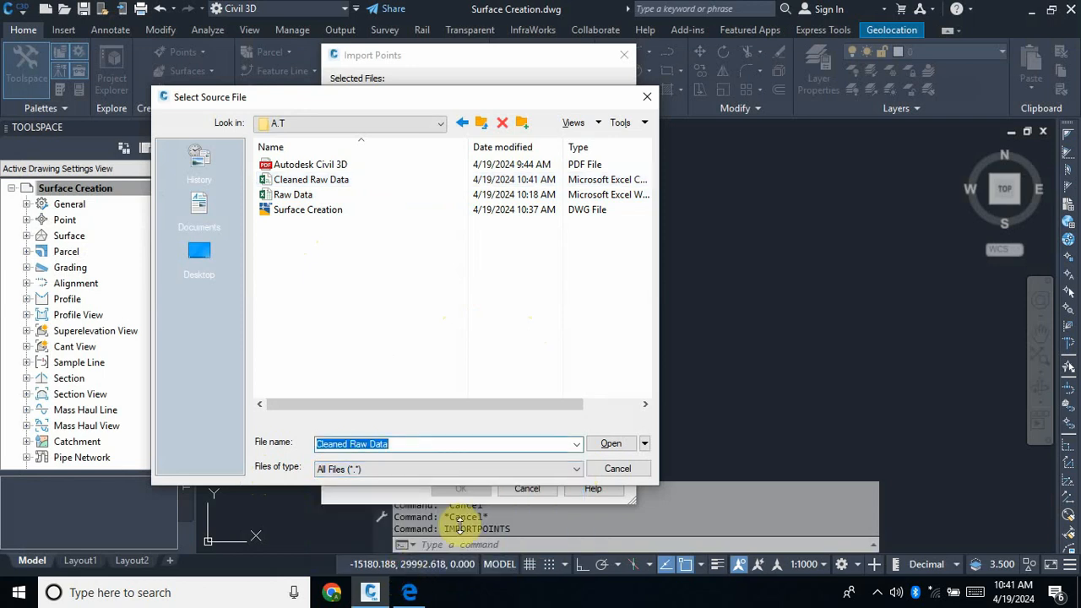
left_click(614, 446)
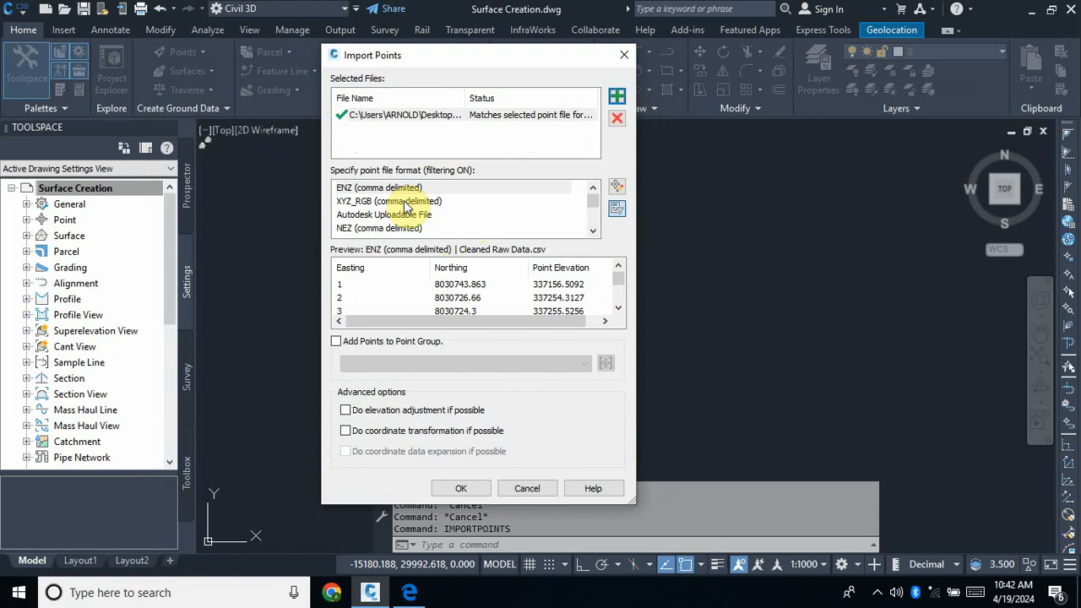
scroll(406, 205, "down", 3)
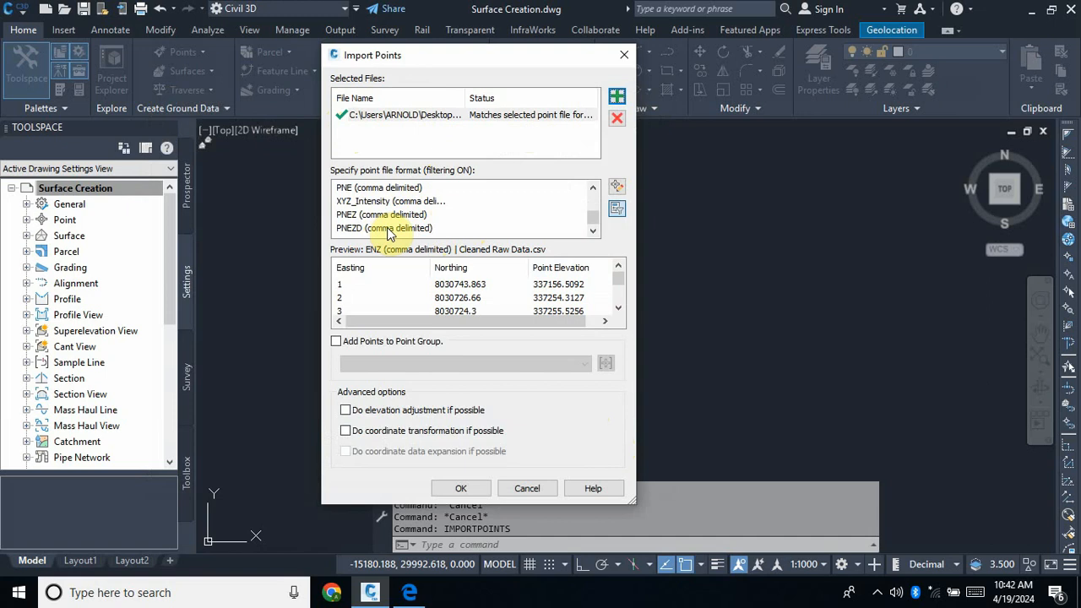
left_click(389, 229)
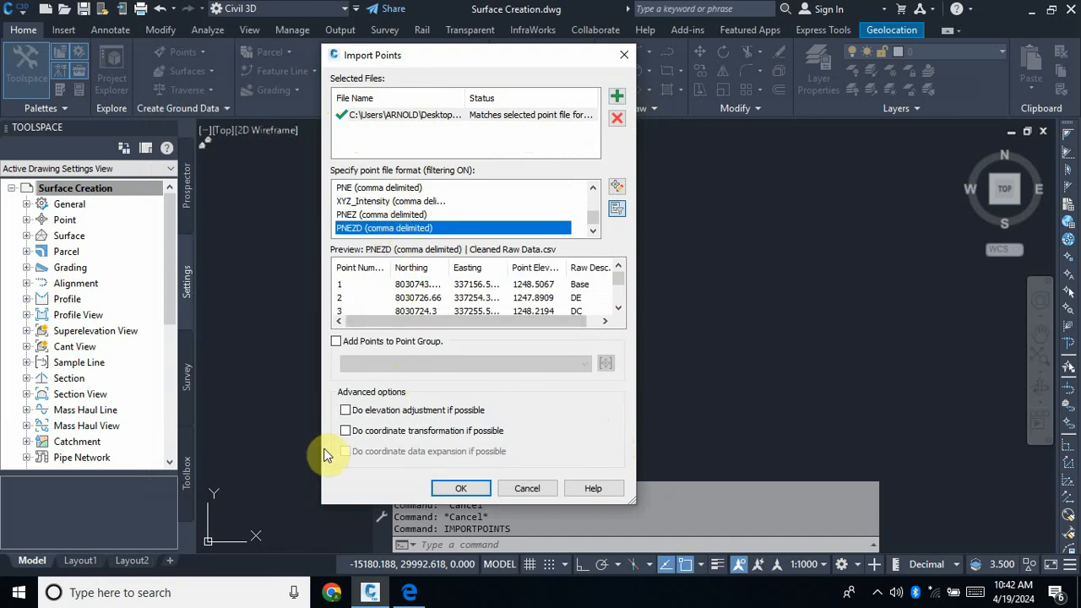
Add the points to a new point group named A.T Point Group and run the import.
left_click(336, 342)
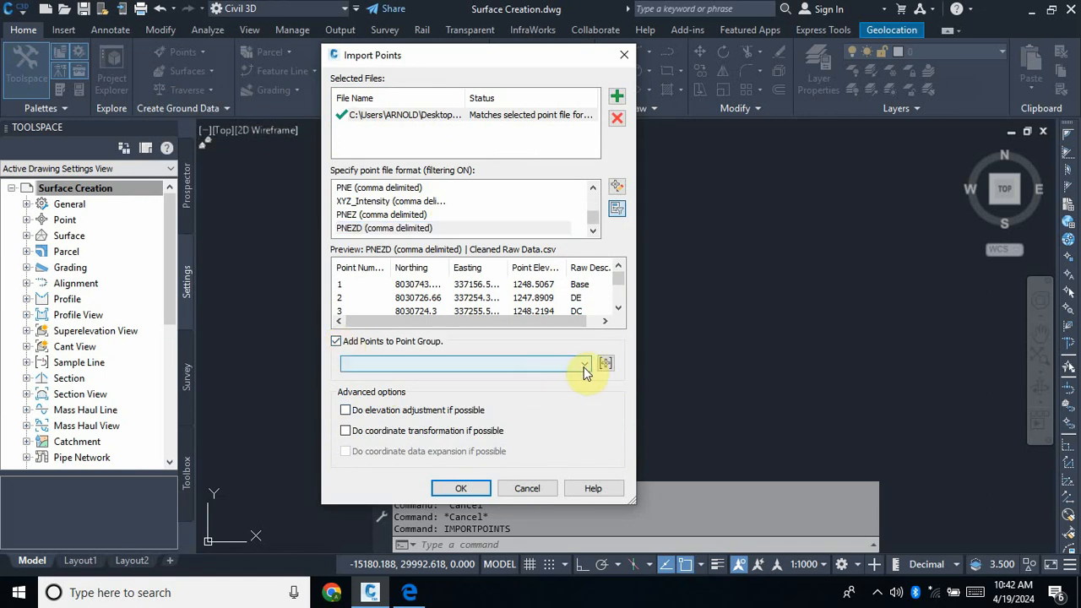
left_click(606, 364)
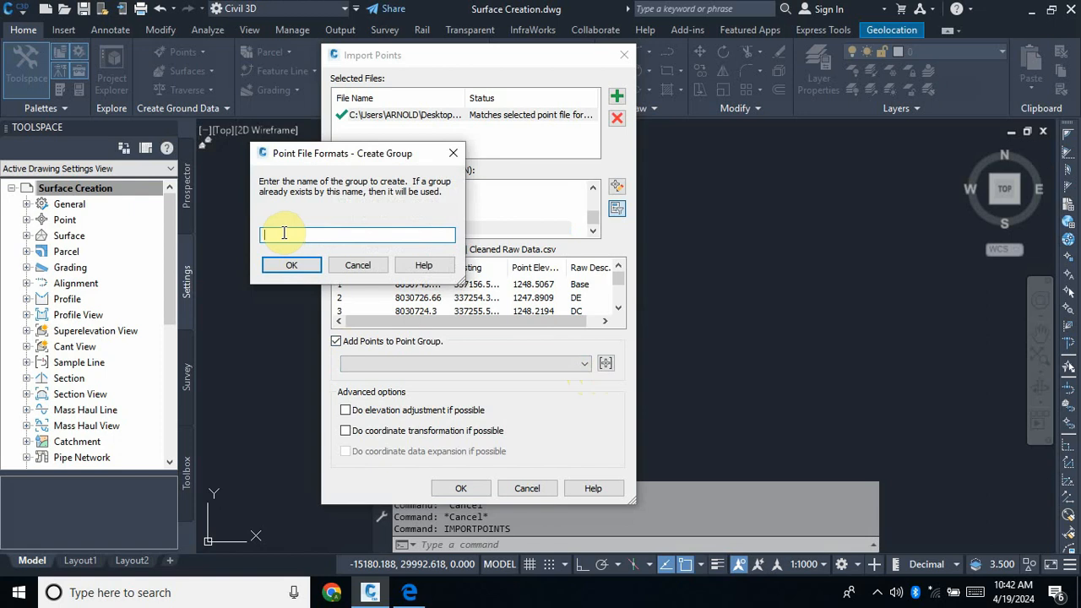
type("a")
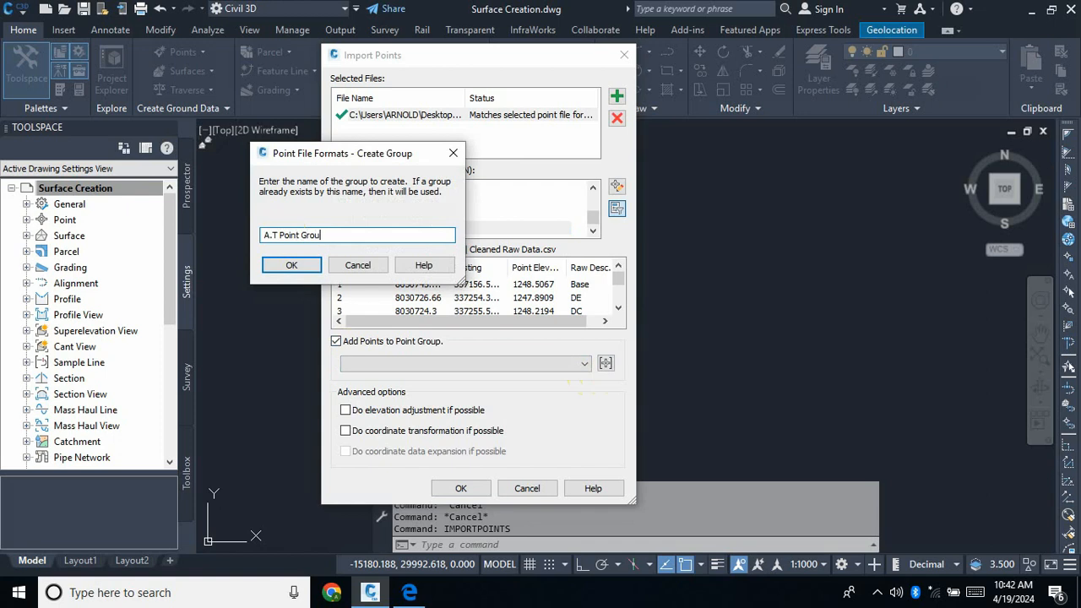
left_click(310, 266)
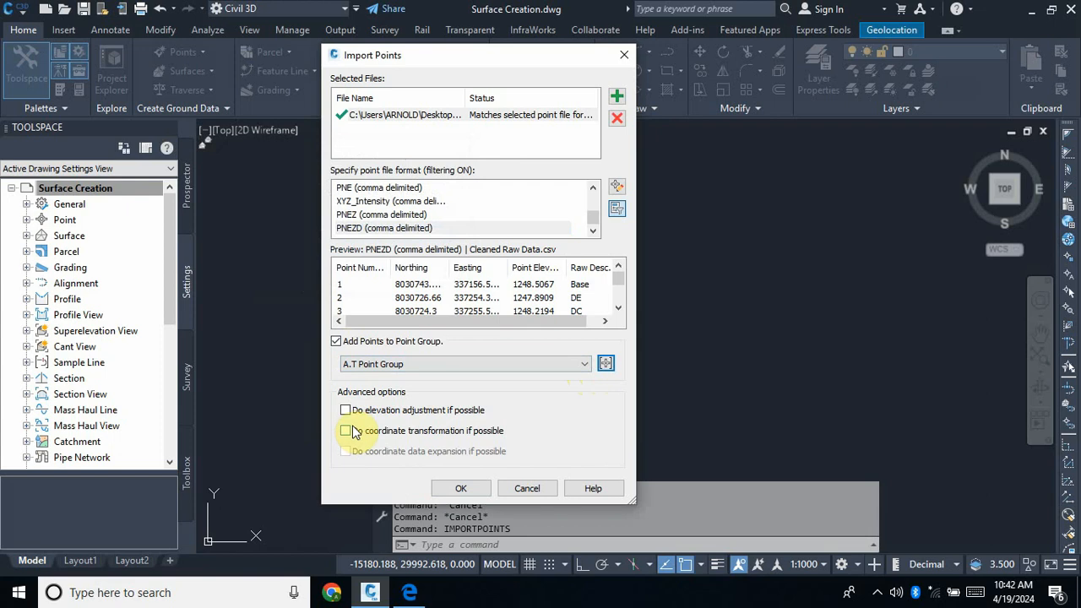
left_click(473, 493)
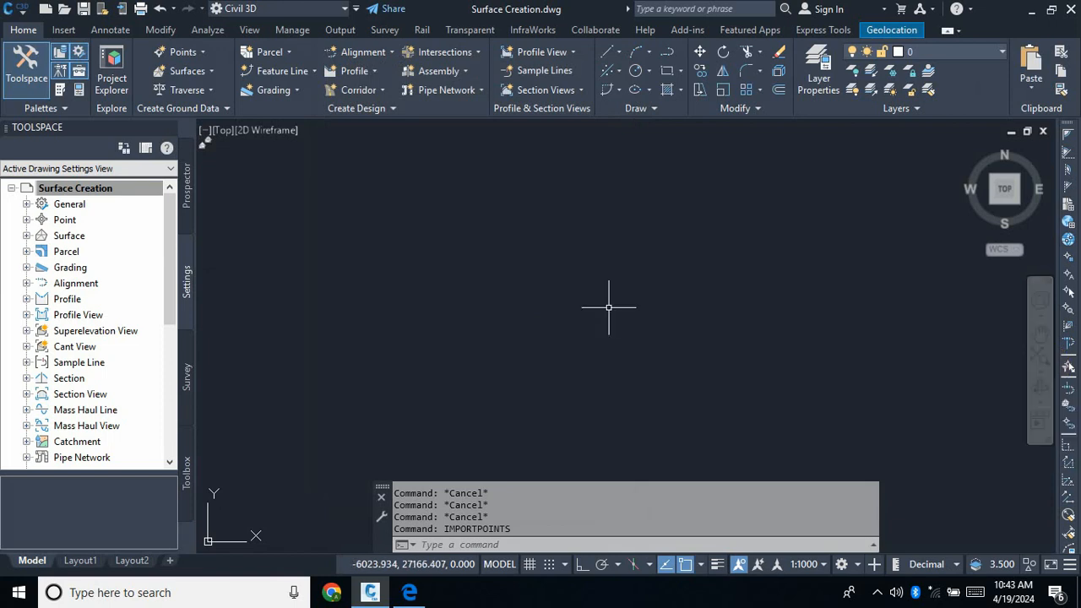
Zoom to the drawing extents and examine the imported points and their number, elevation and description labels along the whole survey strip.
type("ZE")
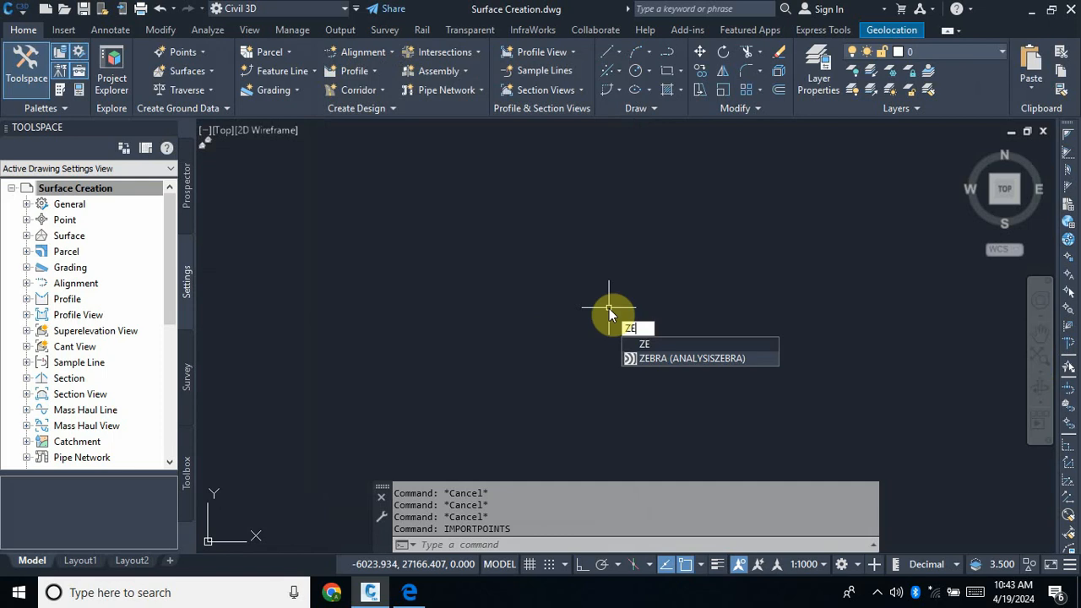
key("Return")
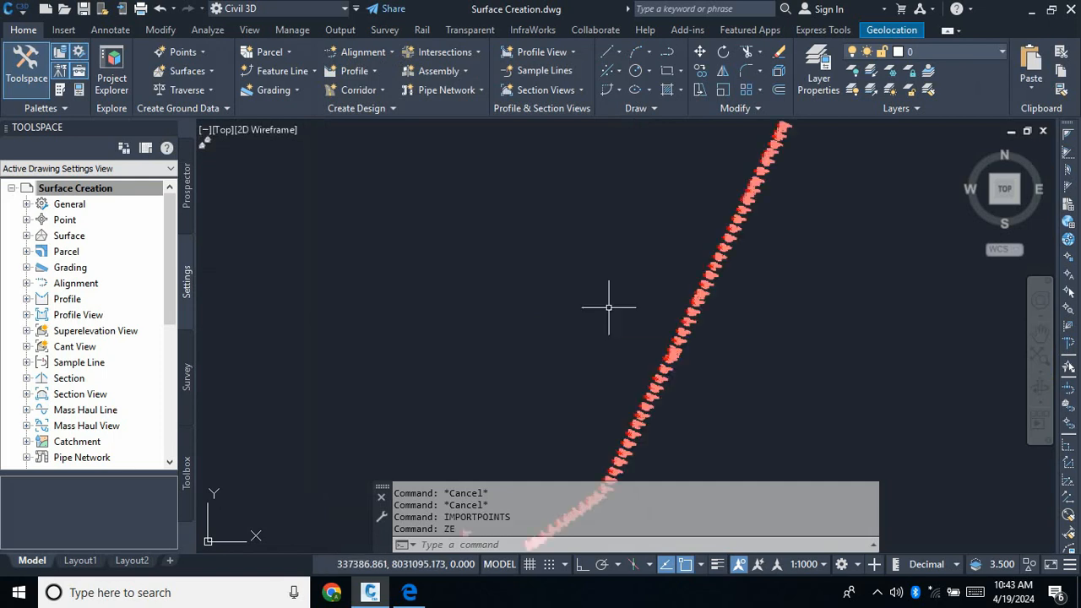
scroll(553, 252, "down", 1)
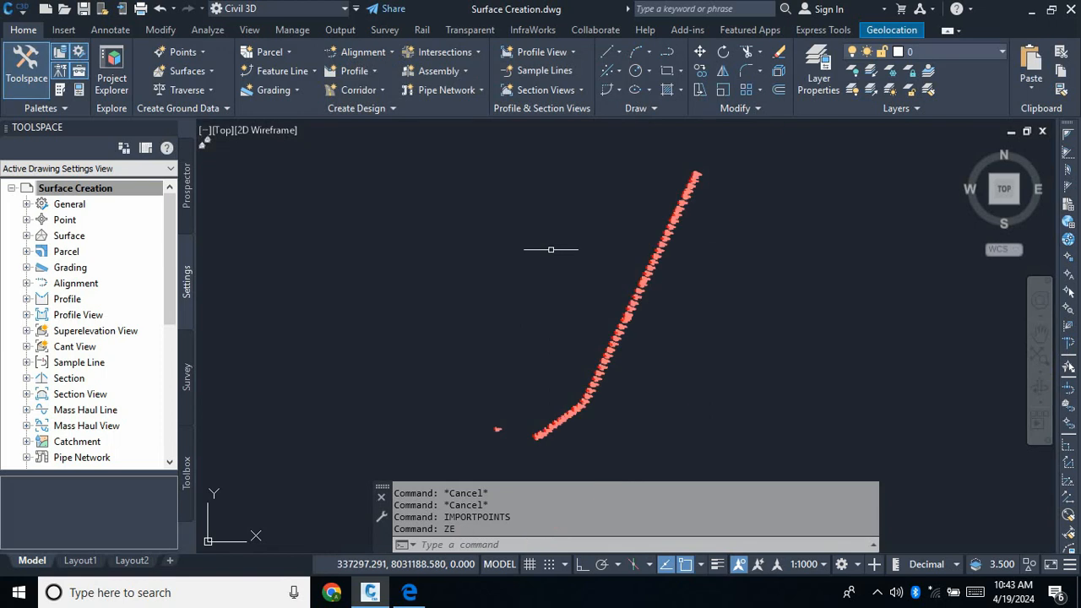
scroll(543, 451, "up", 1)
scroll(497, 460, "down", 1)
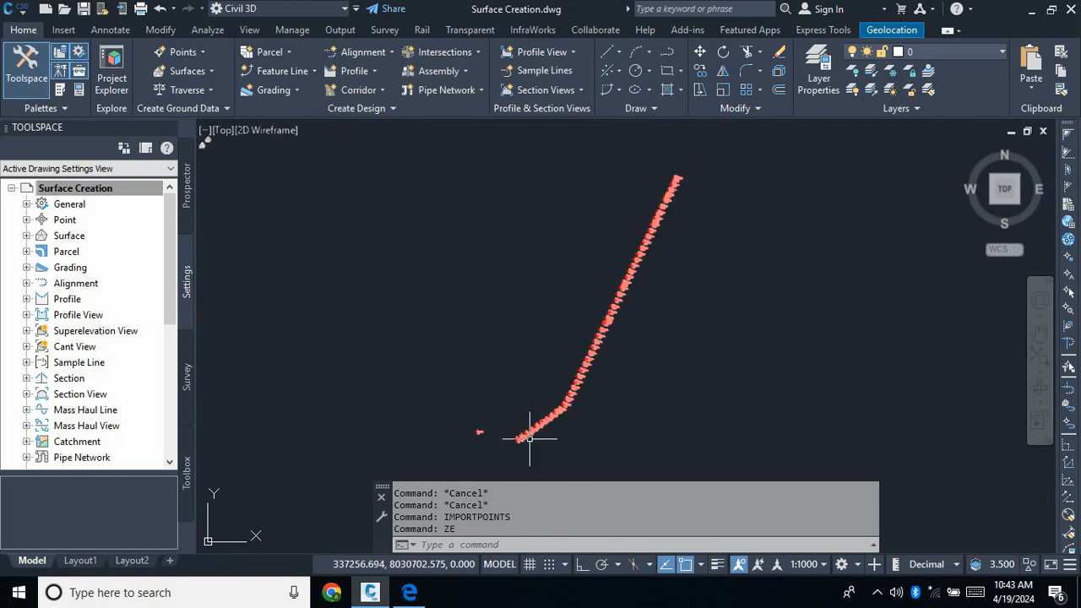
scroll(511, 438, "up", 5)
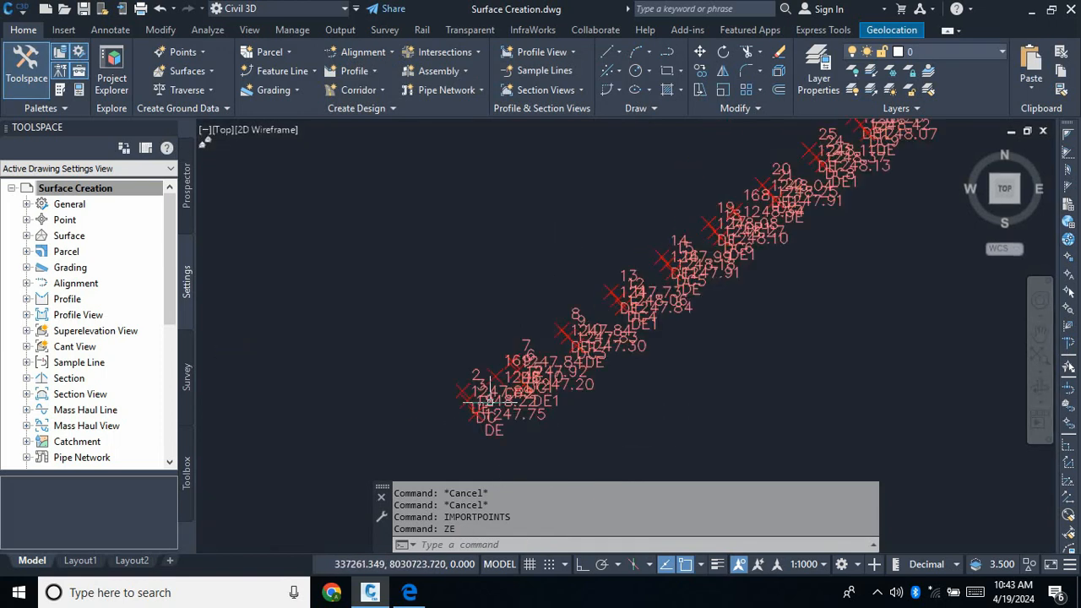
scroll(485, 408, "down", 3)
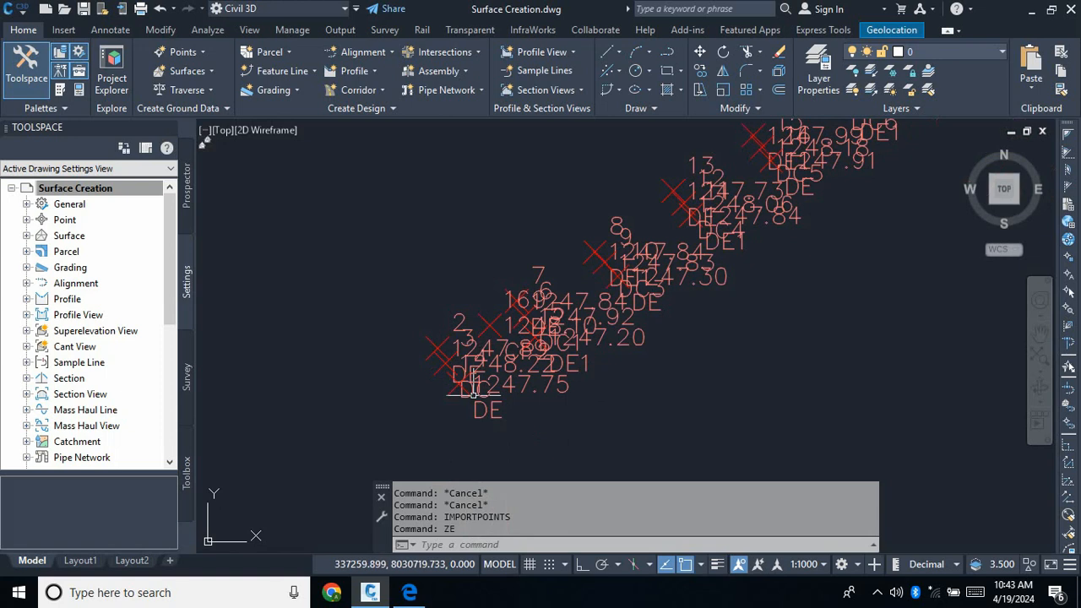
scroll(476, 408, "up", 1)
scroll(475, 409, "down", 6)
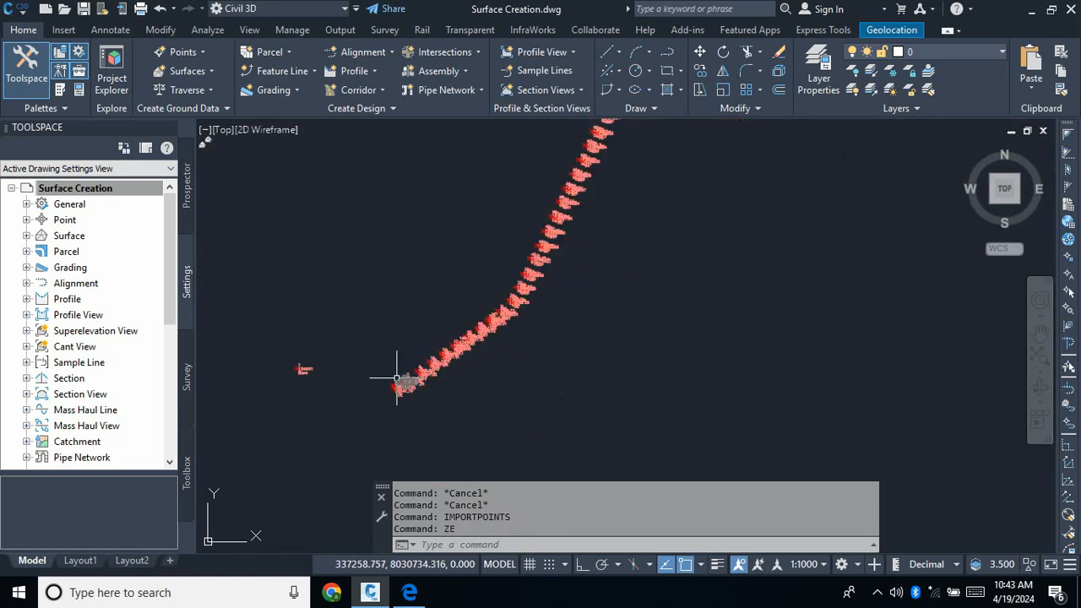
scroll(417, 372, "up", 4)
scroll(473, 393, "down", 7)
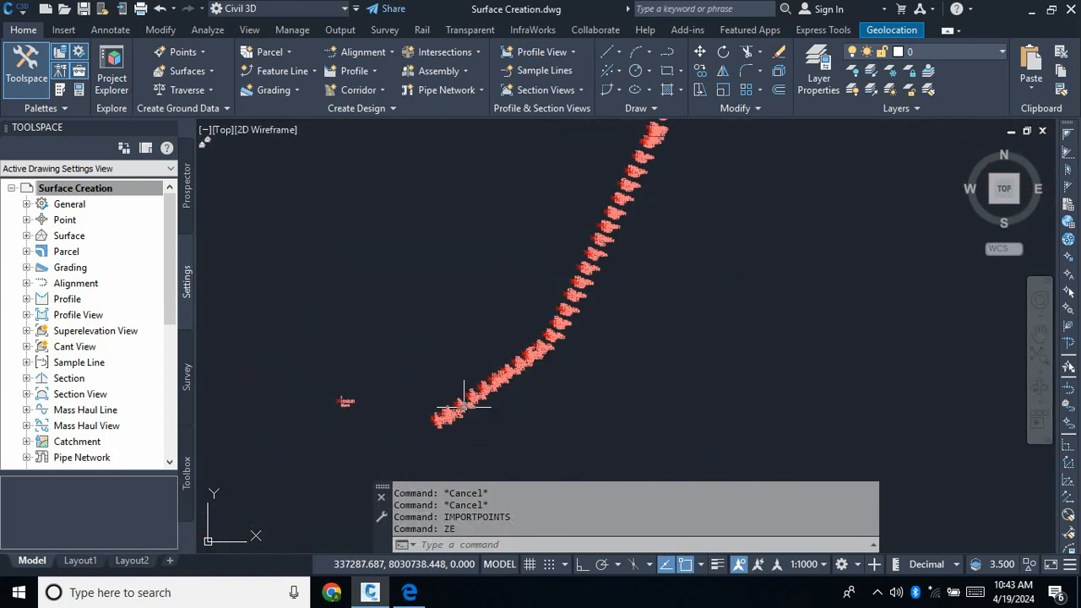
scroll(541, 309, "up", 5)
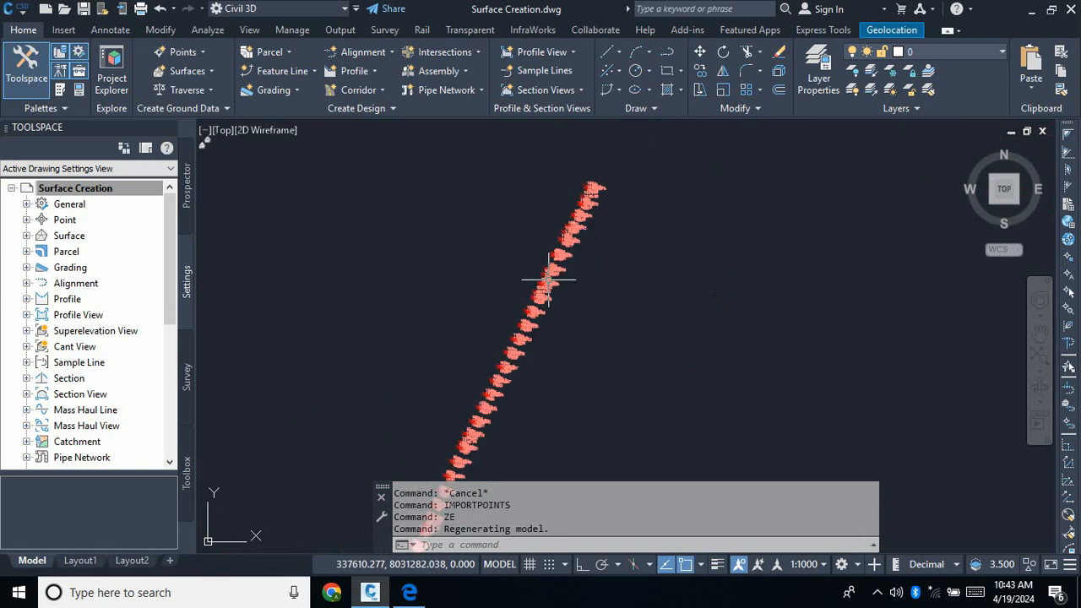
scroll(545, 250, "down", 3)
scroll(577, 227, "up", 4)
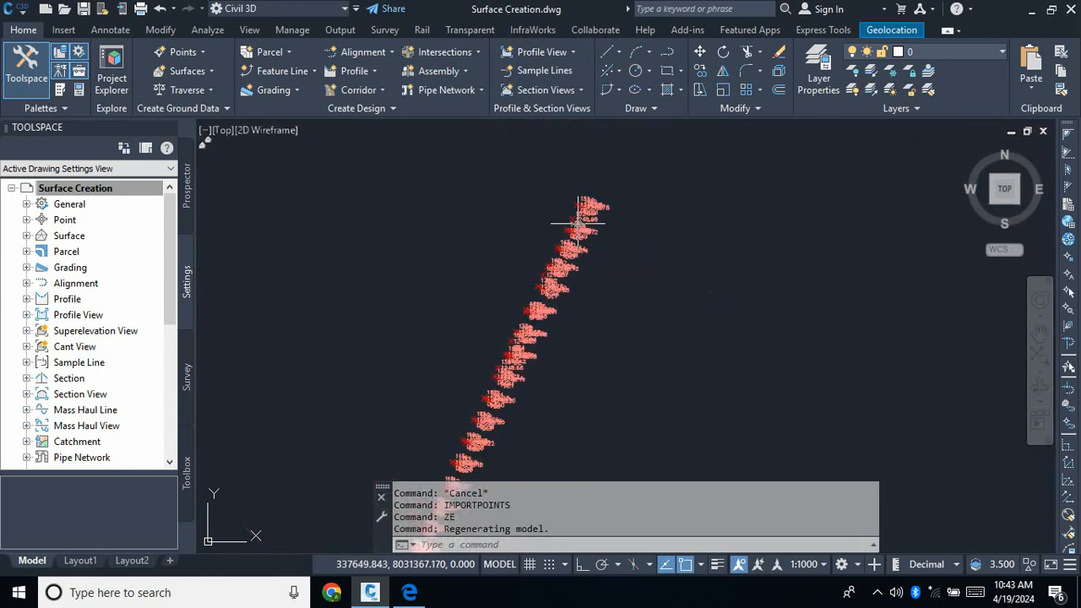
scroll(579, 180, "up", 3)
scroll(669, 190, "down", 7)
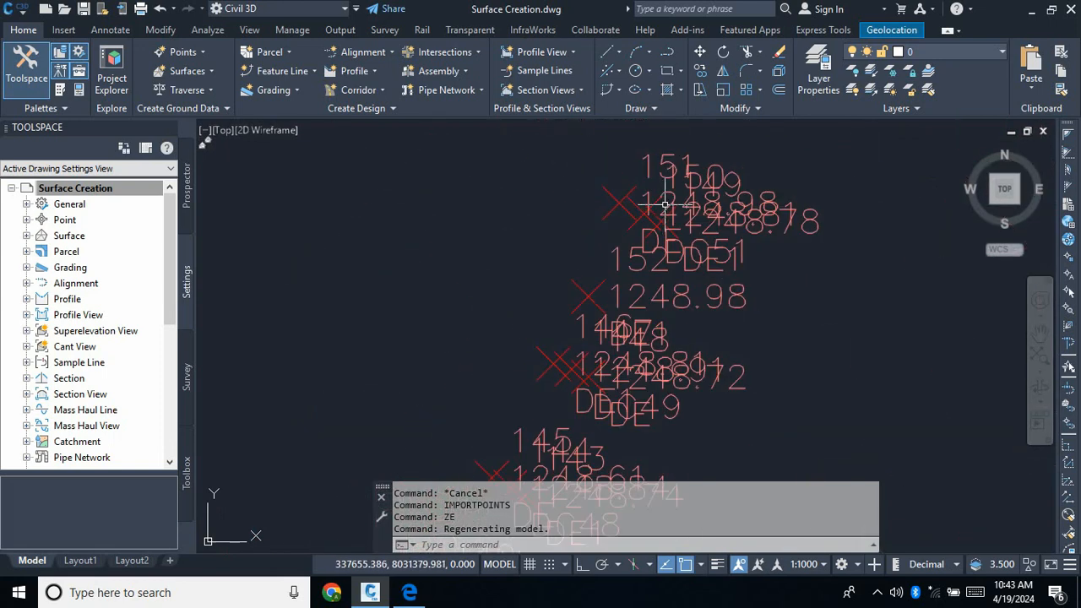
scroll(623, 271, "up", 5)
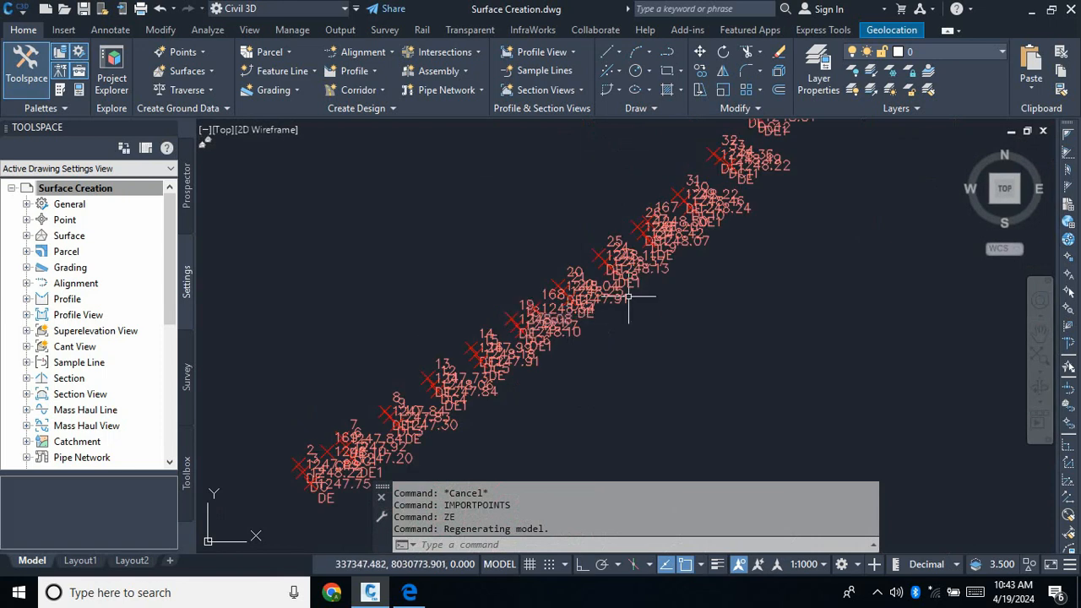
key("Escape")
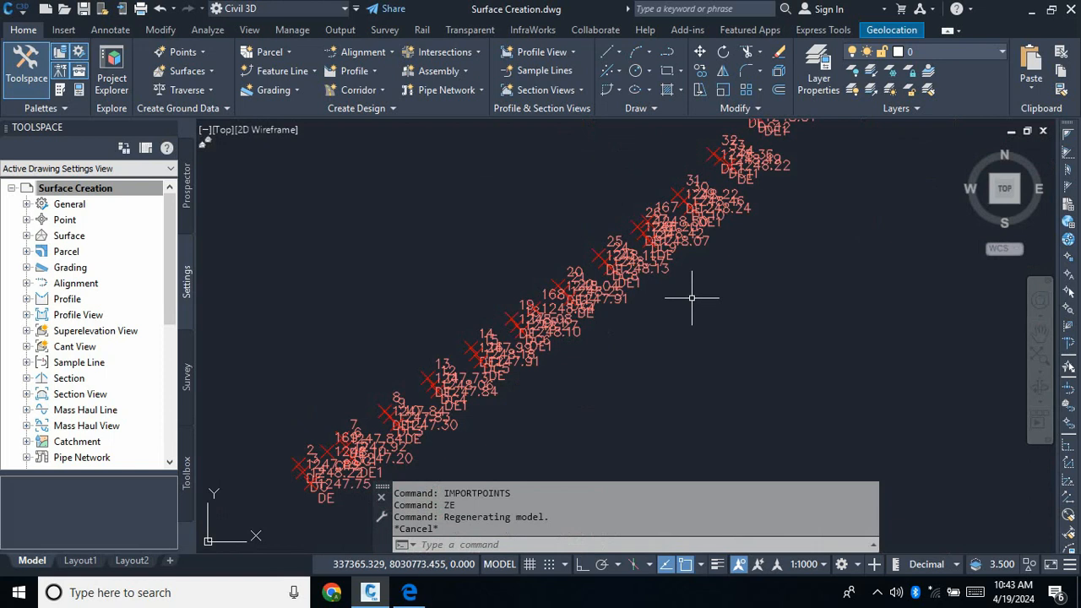
scroll(698, 308, "down", 3)
scroll(620, 353, "up", 2)
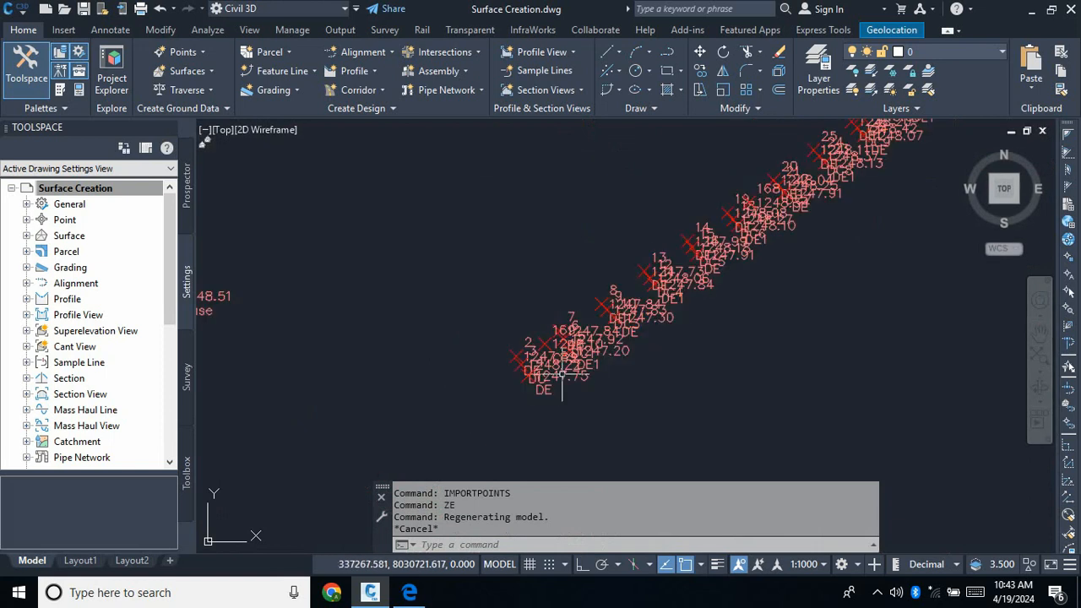
scroll(547, 379, "up", 3)
scroll(596, 362, "down", 4)
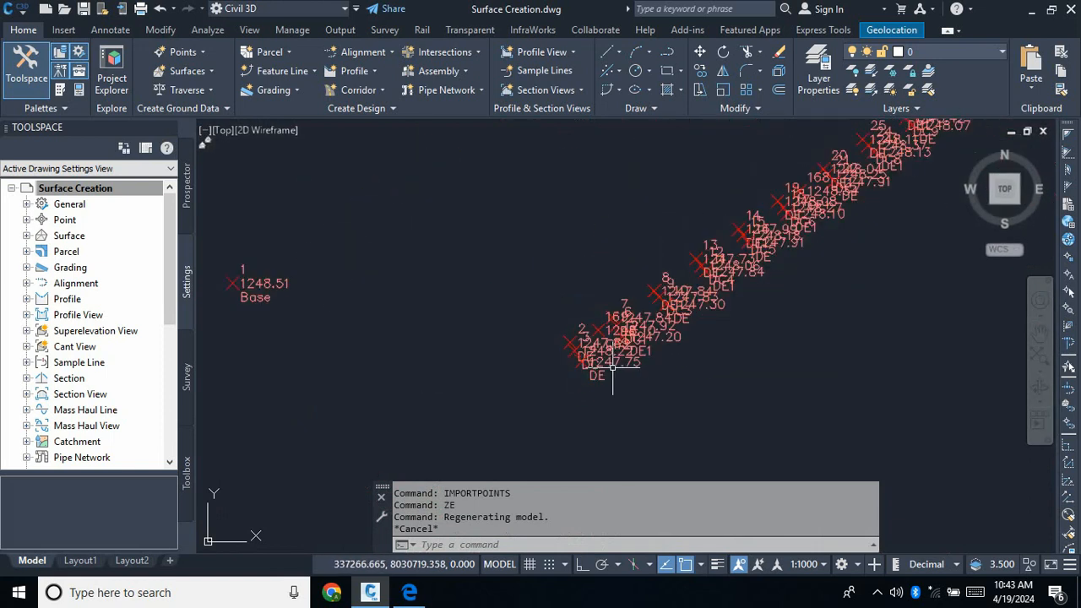
key("Escape")
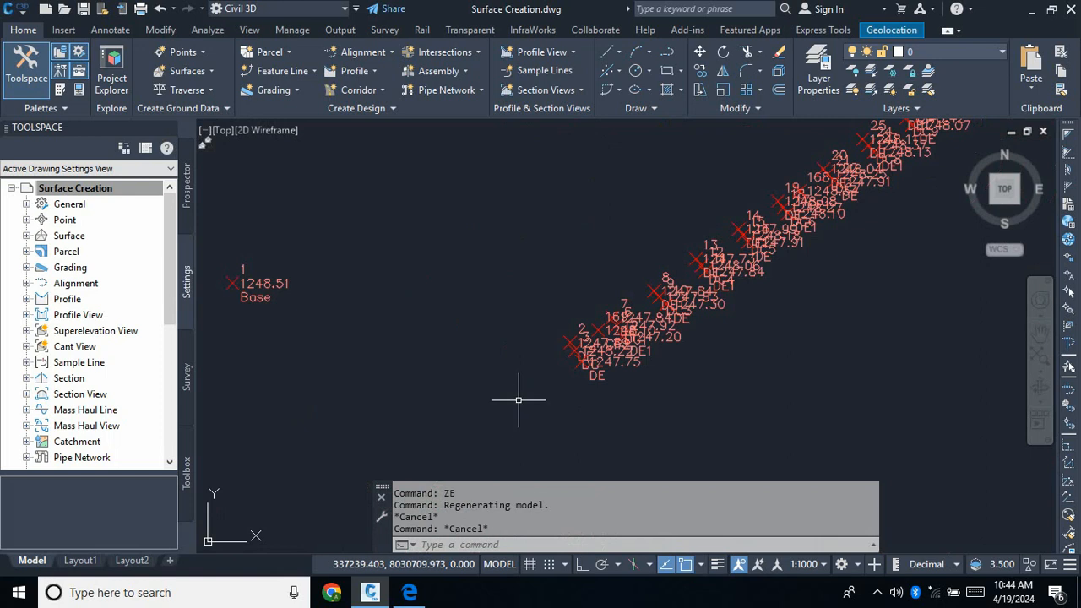
Delete the isolated Base point, number 1, that lies away from the survey strip.
scroll(524, 387, "down", 5)
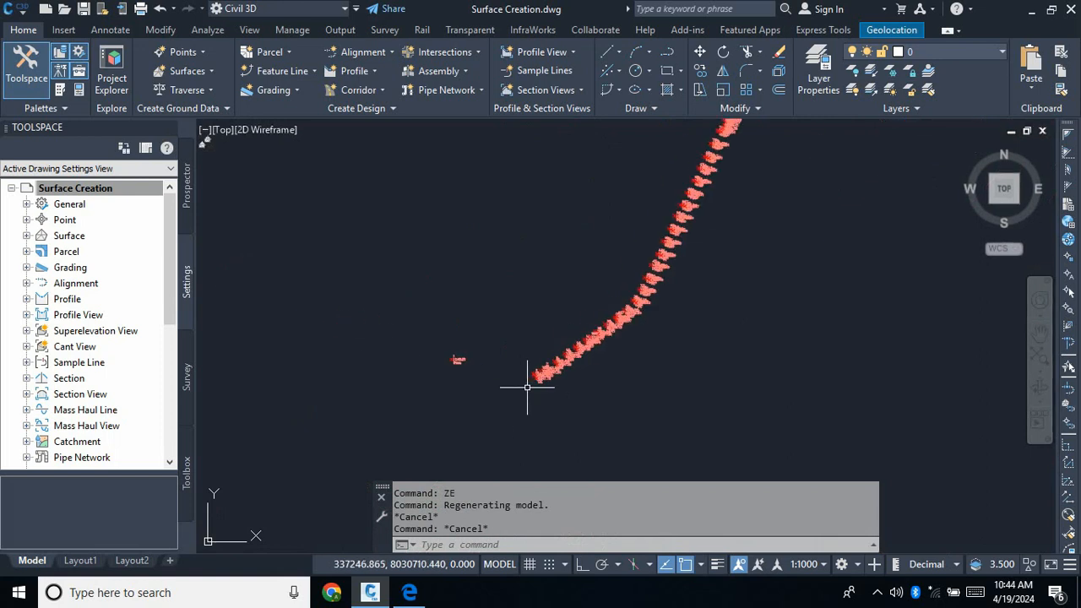
scroll(524, 385, "up", 8)
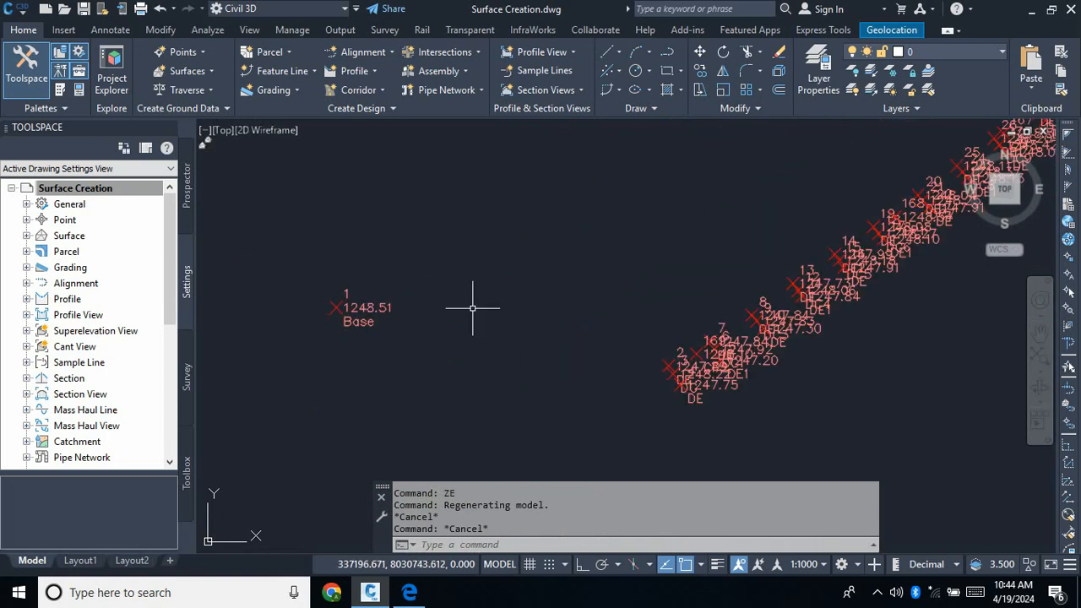
left_click(285, 251)
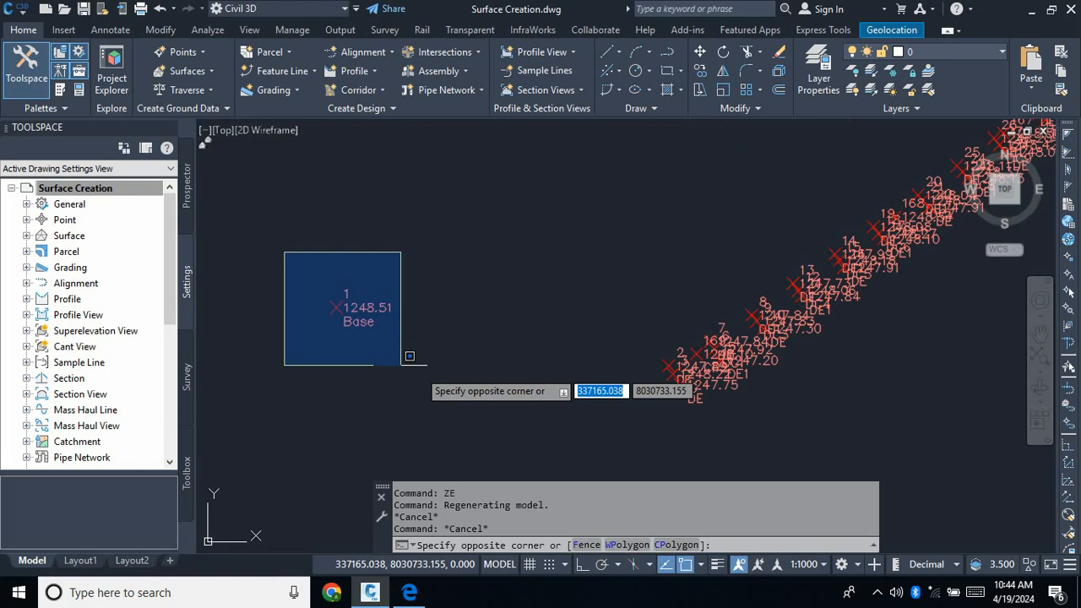
left_click(451, 377)
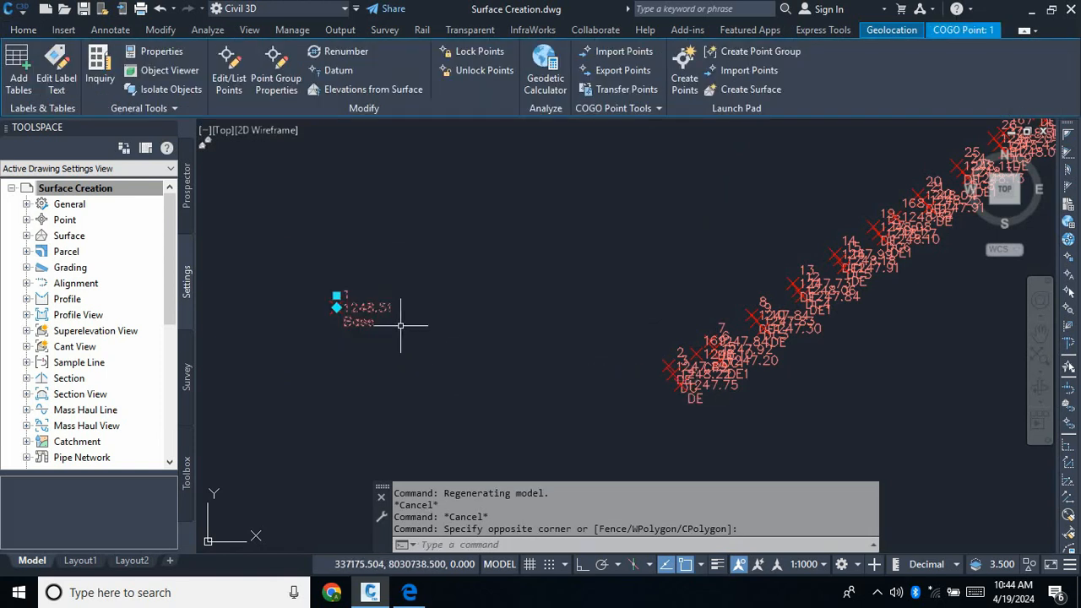
key("Delete")
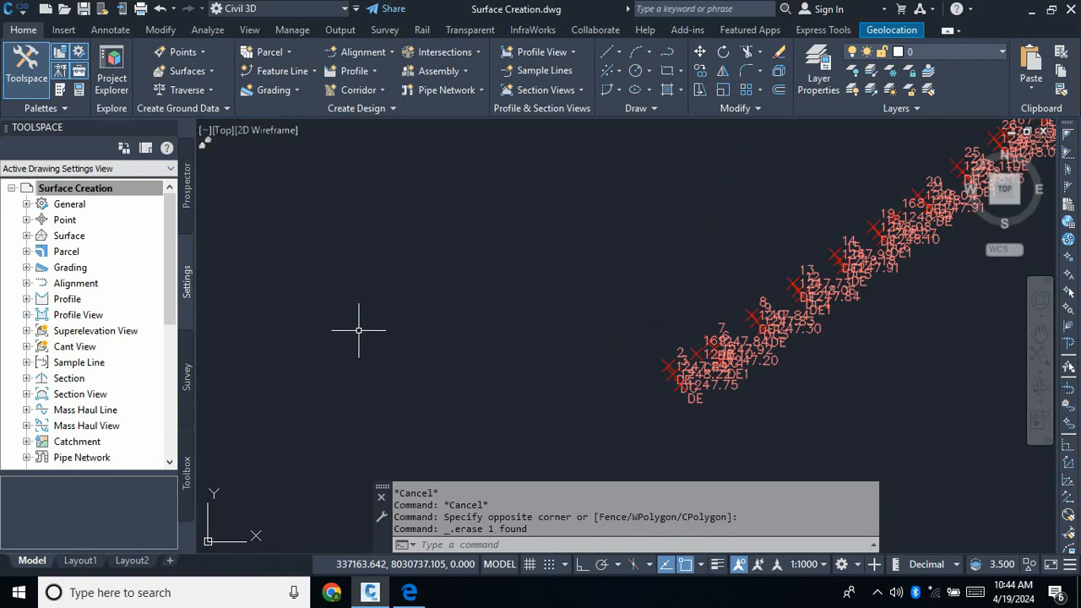
scroll(353, 346, "down", 3)
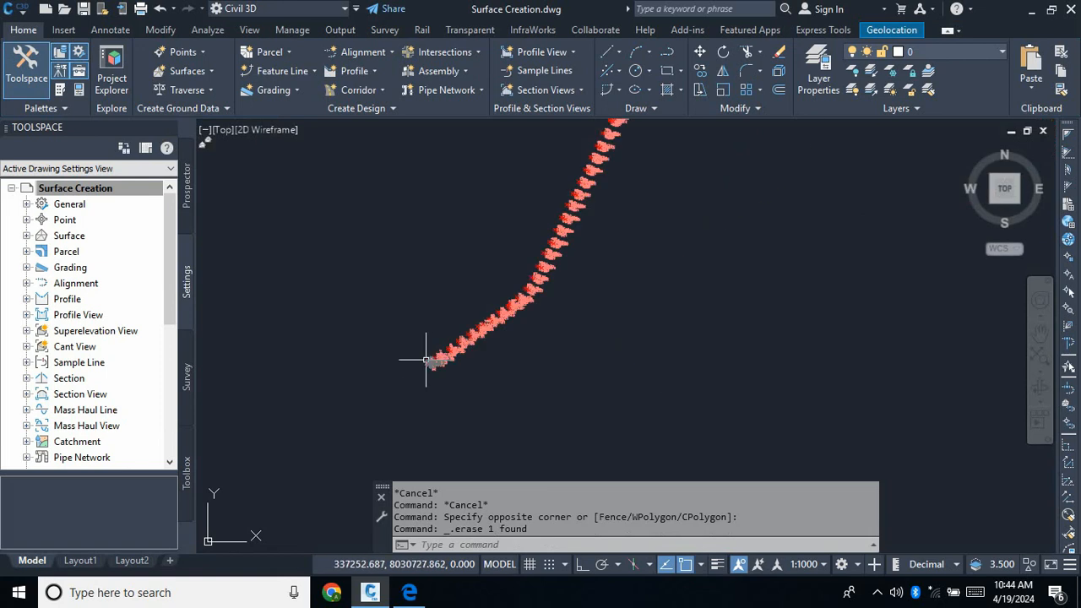
Examine the overlapping point labels and marker sizes at the southwest end of the survey strip, around points 2 to 7.
scroll(431, 359, "up", 3)
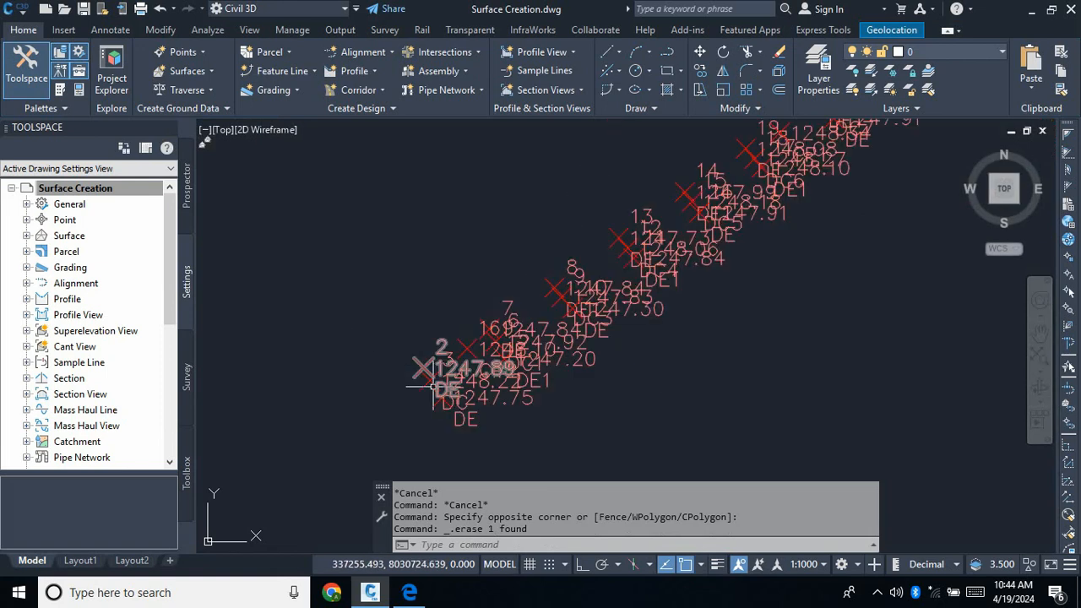
scroll(422, 367, "up", 2)
scroll(430, 368, "down", 4)
scroll(450, 365, "up", 4)
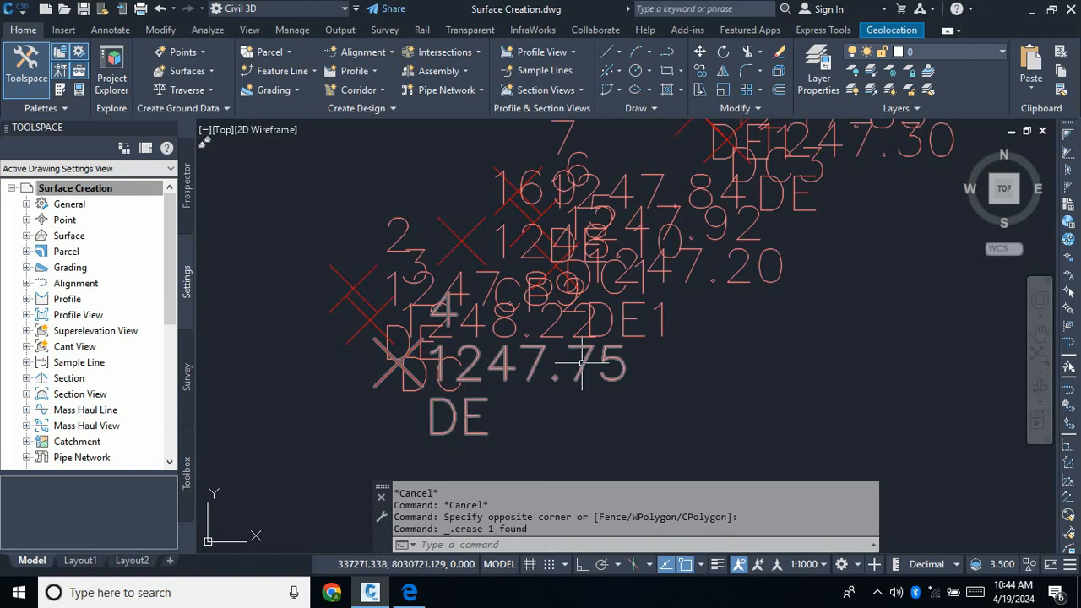
key("Escape")
scroll(515, 386, "down", 2)
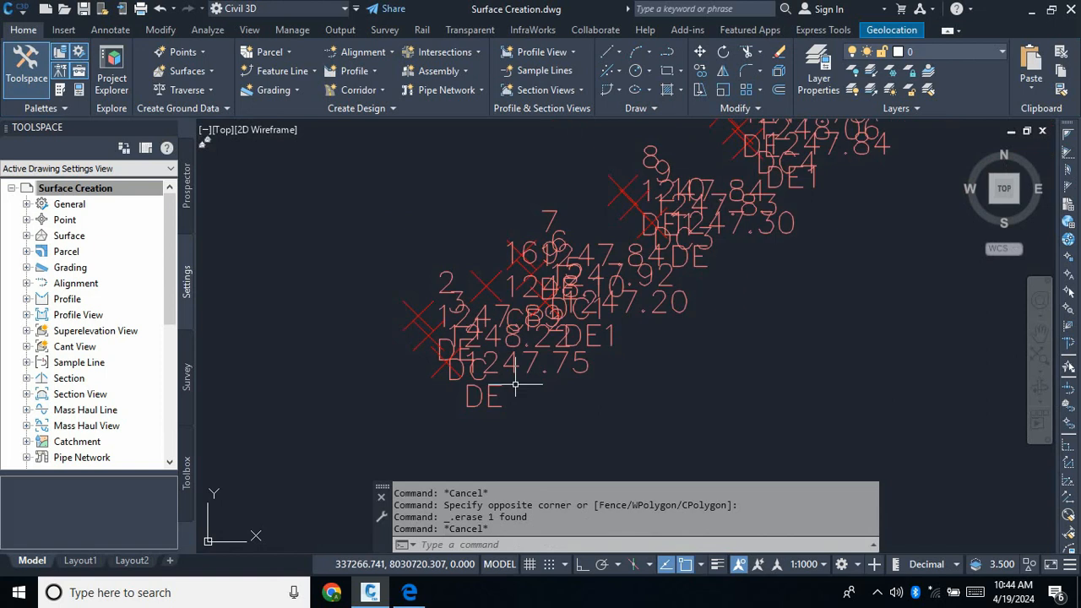
scroll(515, 386, "down", 3)
scroll(671, 233, "up", 4)
scroll(646, 274, "down", 3)
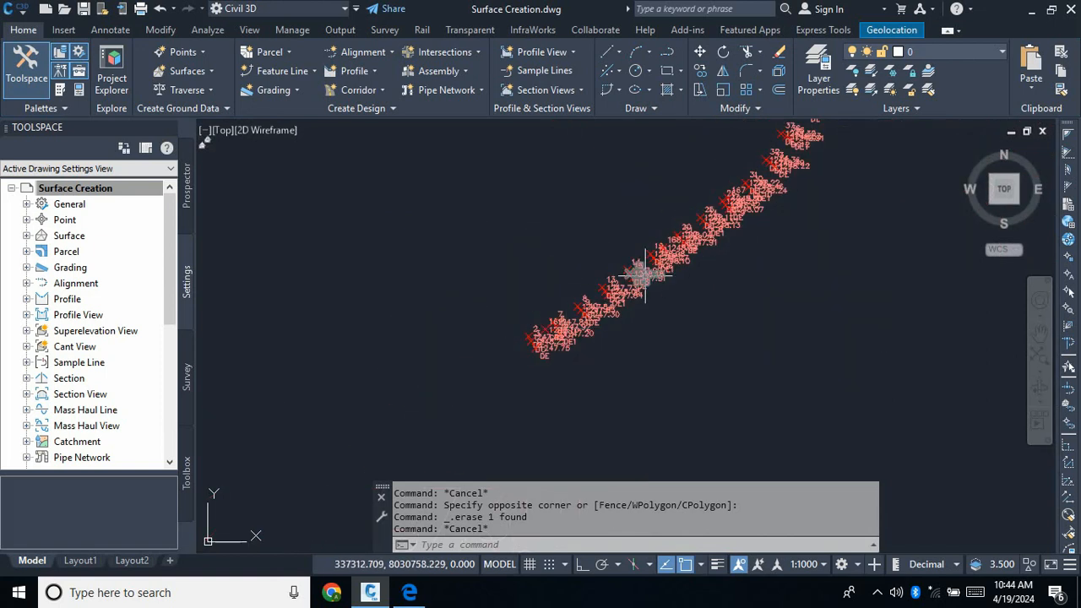
scroll(536, 329, "up", 5)
scroll(498, 387, "up", 3)
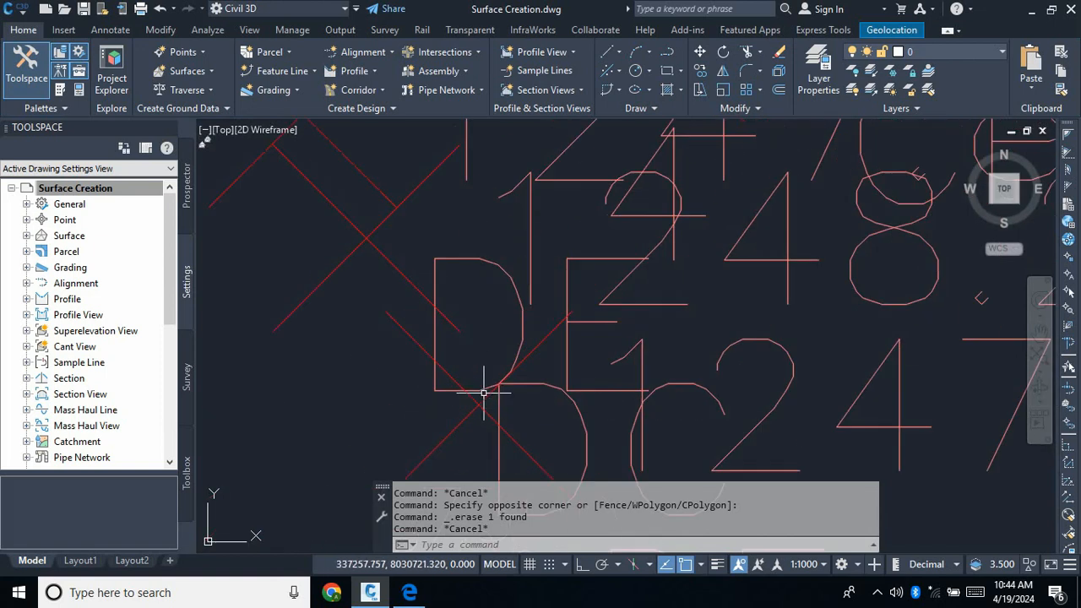
scroll(487, 381, "down", 4)
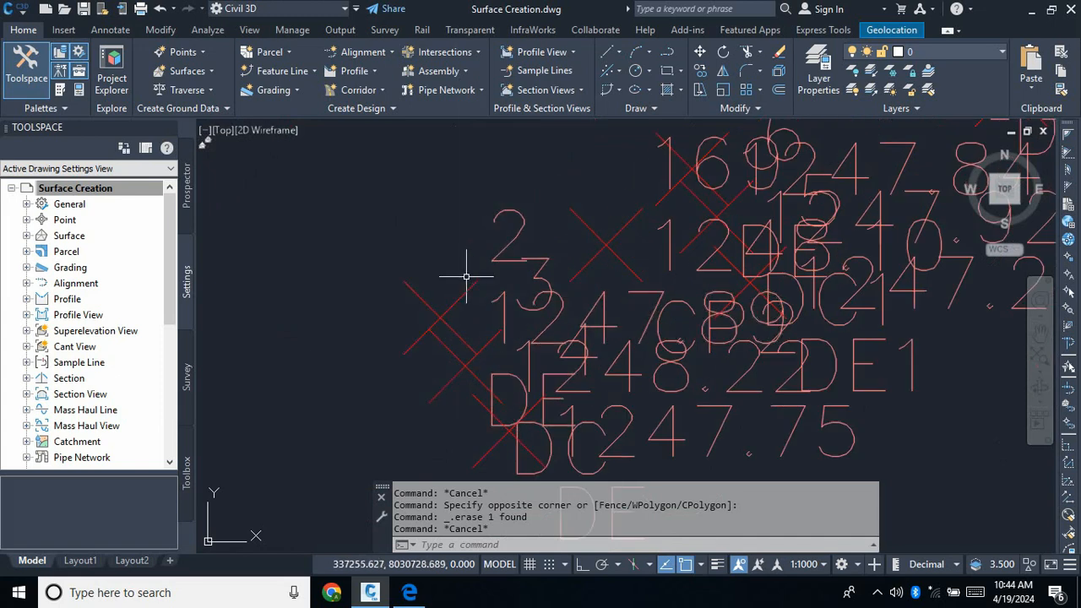
scroll(451, 304, "down", 4)
scroll(462, 302, "up", 3)
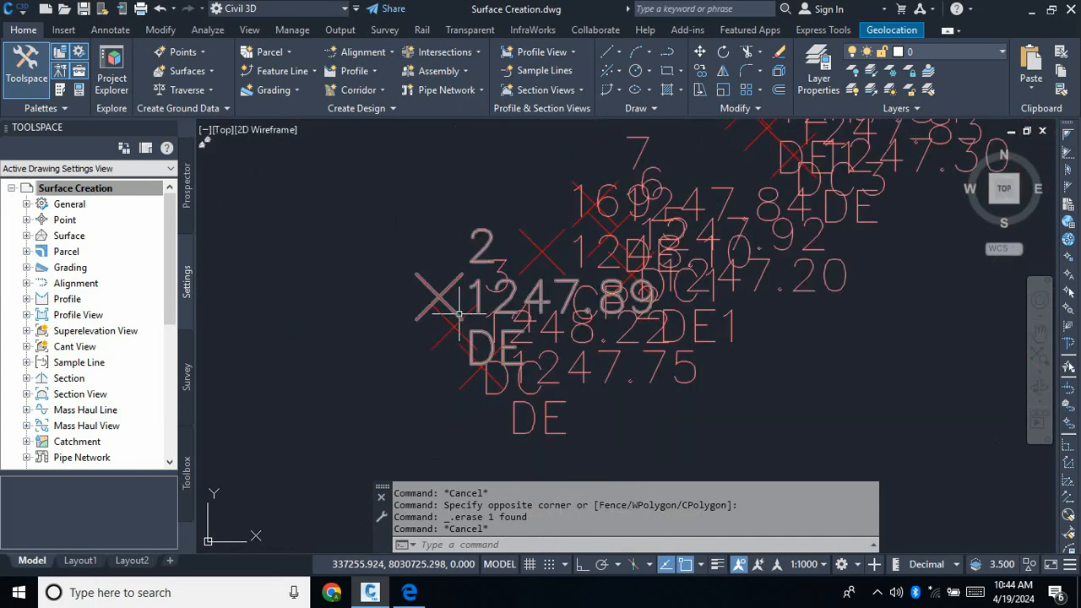
Open the point group properties from point 2 and lock the A.T Point Group object.
left_click(438, 295)
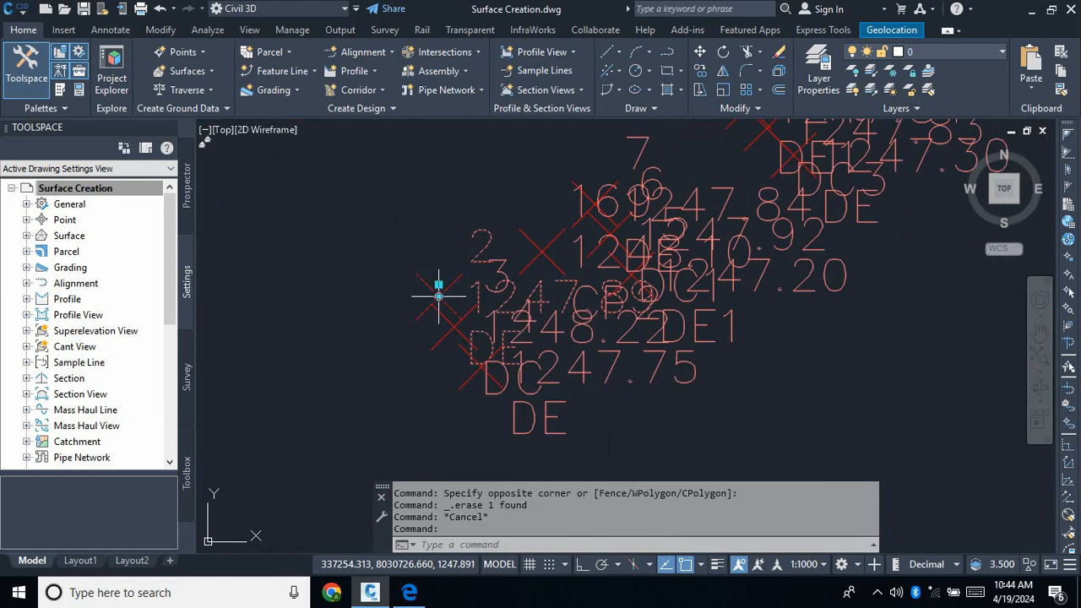
right_click(362, 316)
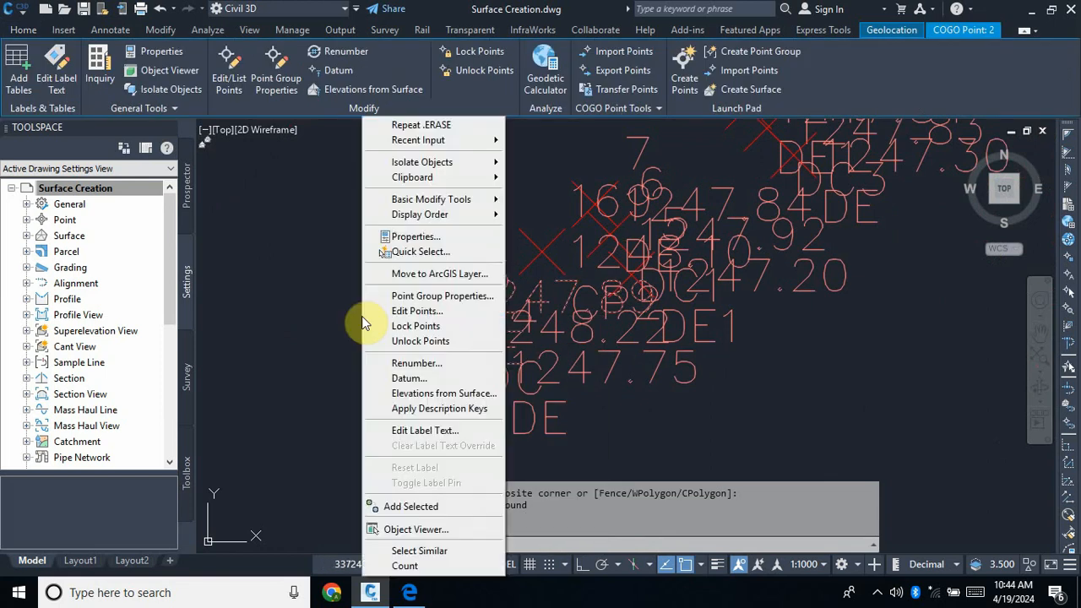
left_click(443, 298)
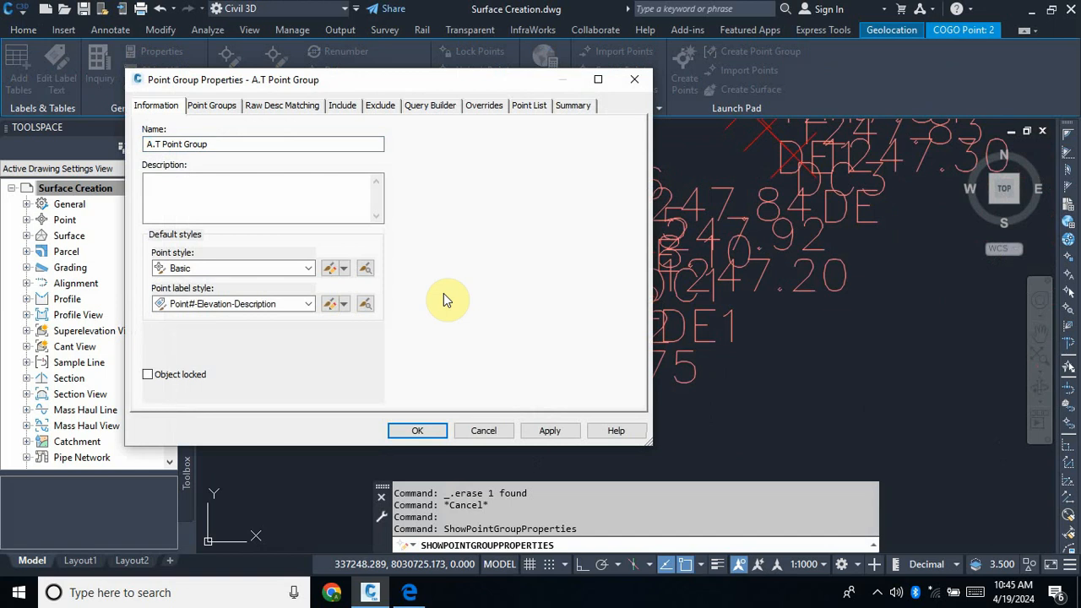
left_click(147, 374)
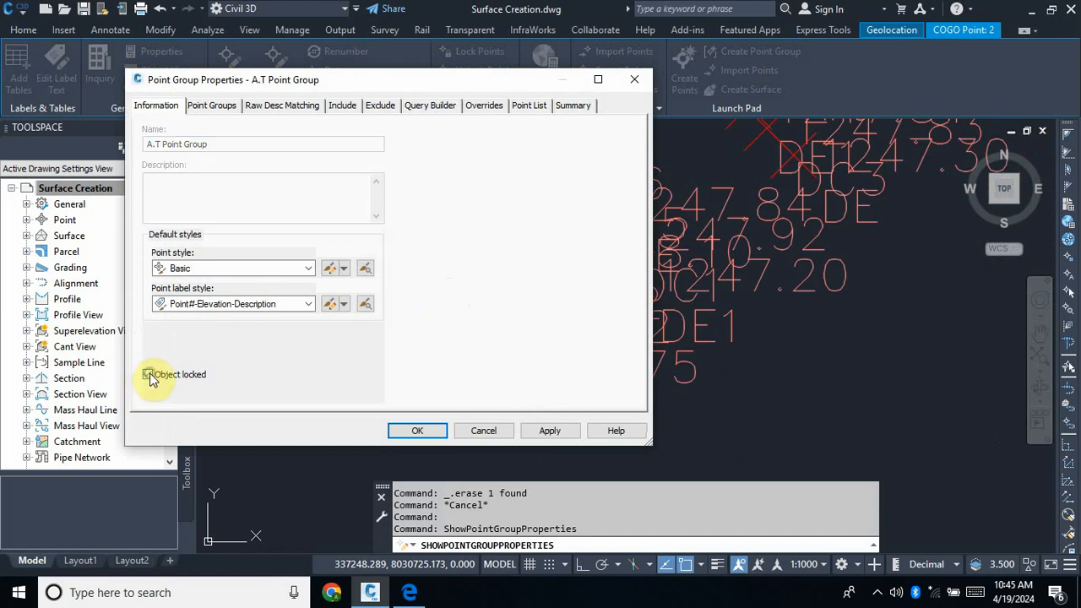
left_click(562, 431)
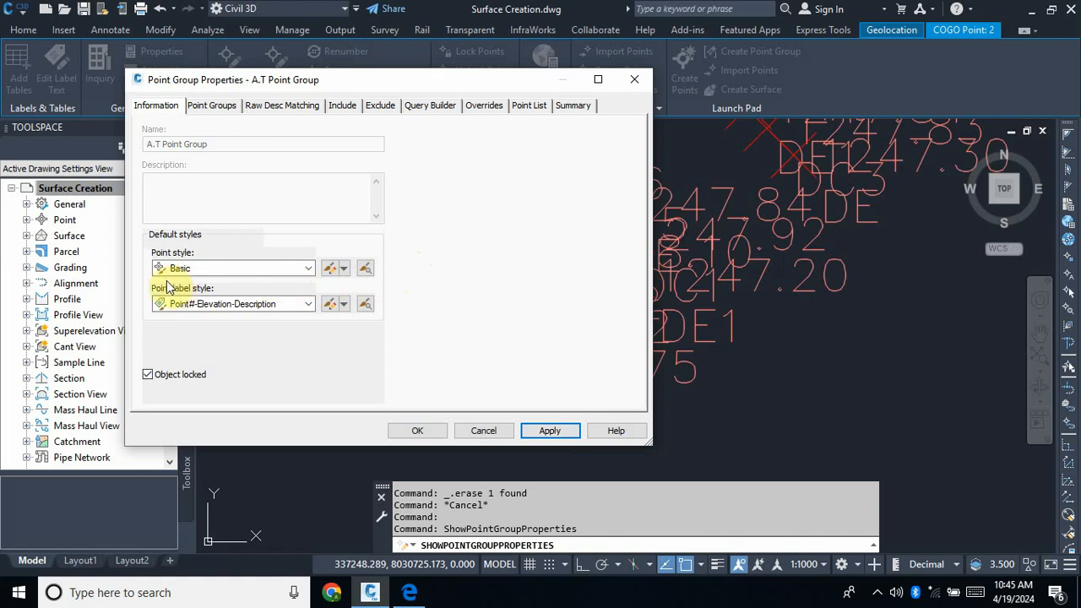
Edit the group's Basic point style to a custom marker size of 1.50 mm and apply it to the point group.
left_click(344, 270)
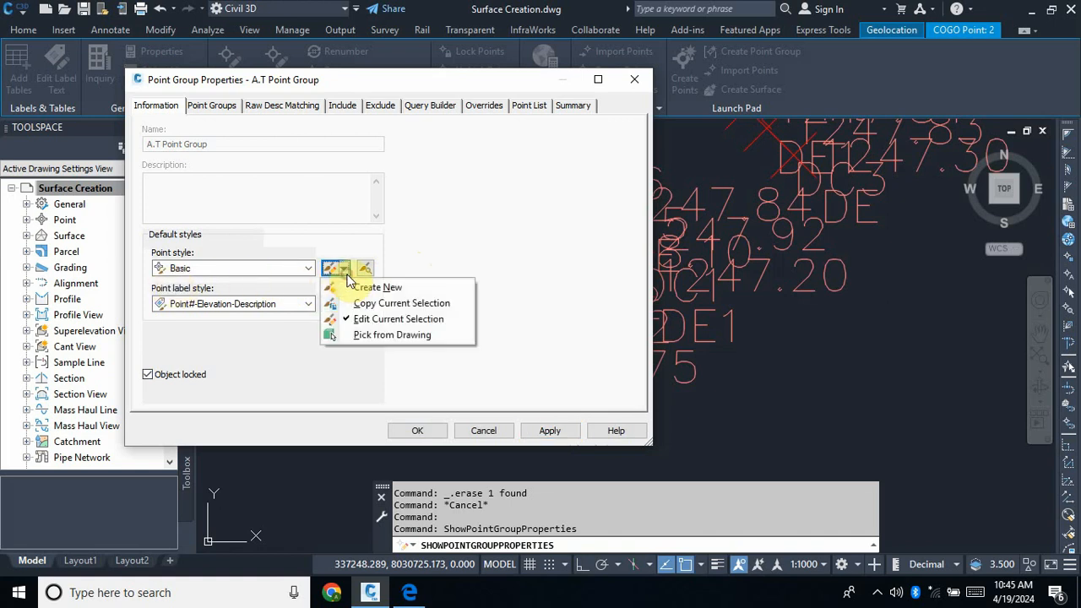
left_click(384, 324)
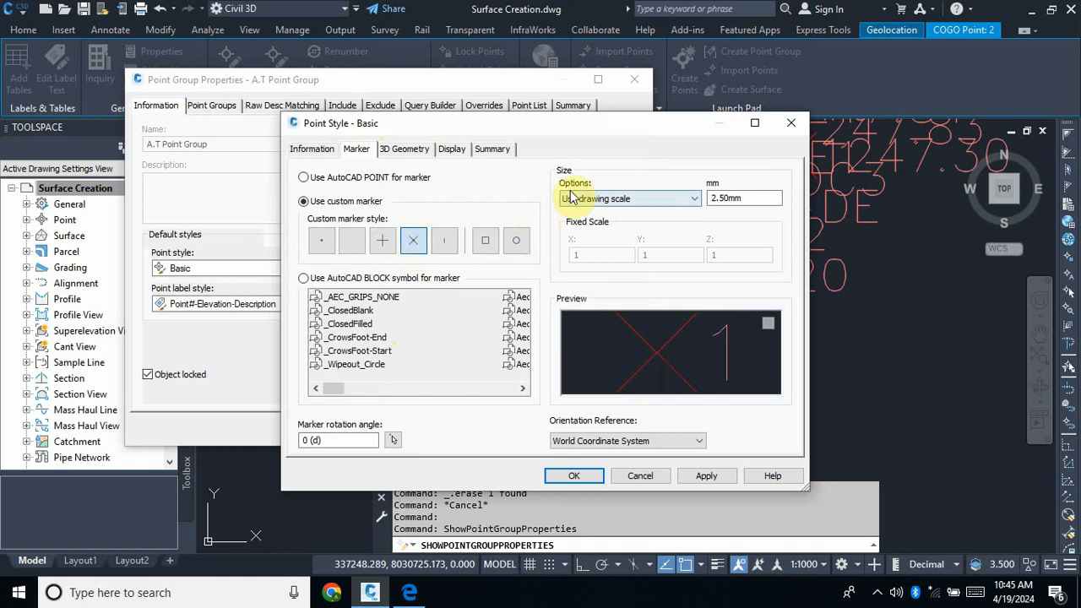
double_click(754, 197)
type("1.5")
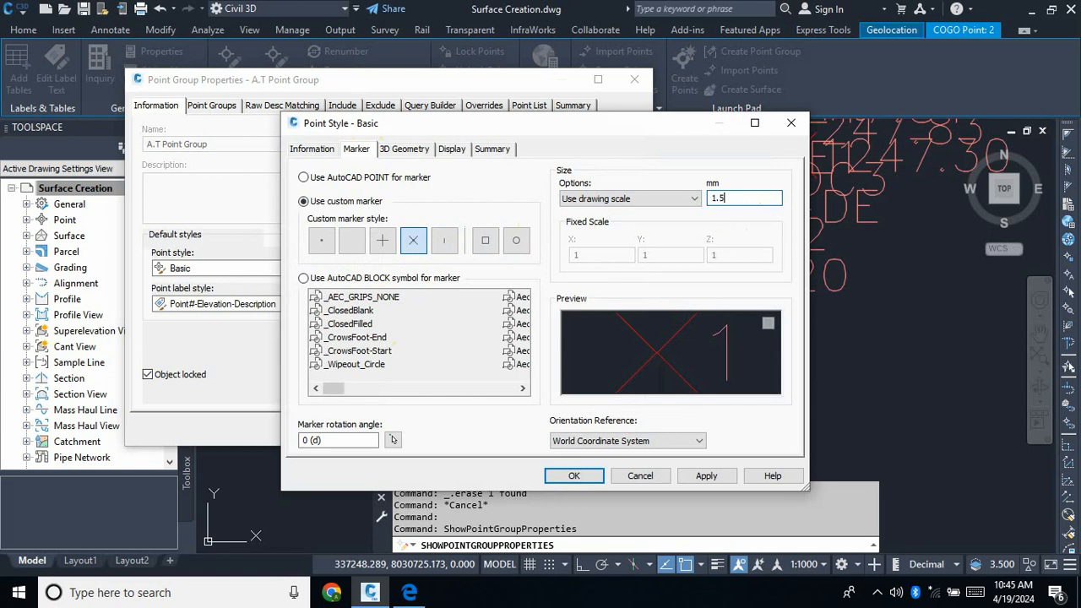
left_click(706, 475)
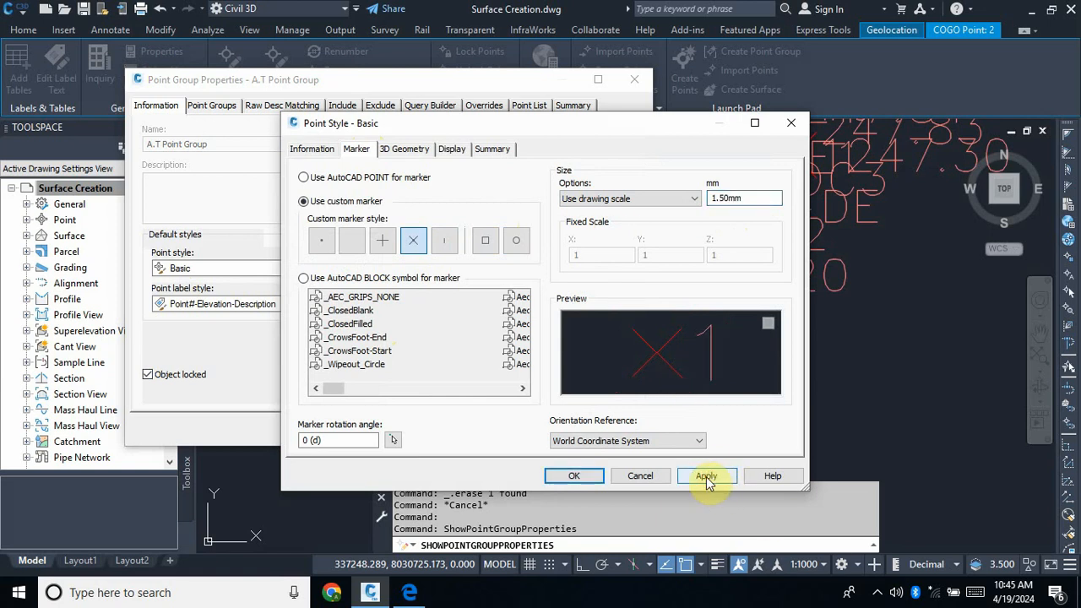
left_click(579, 475)
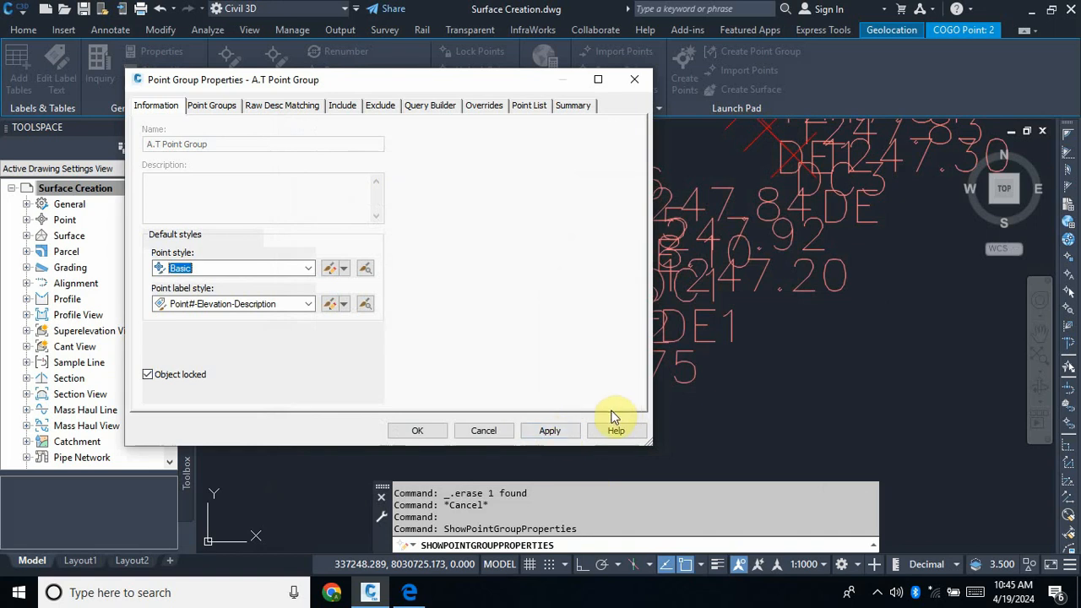
left_click(551, 431)
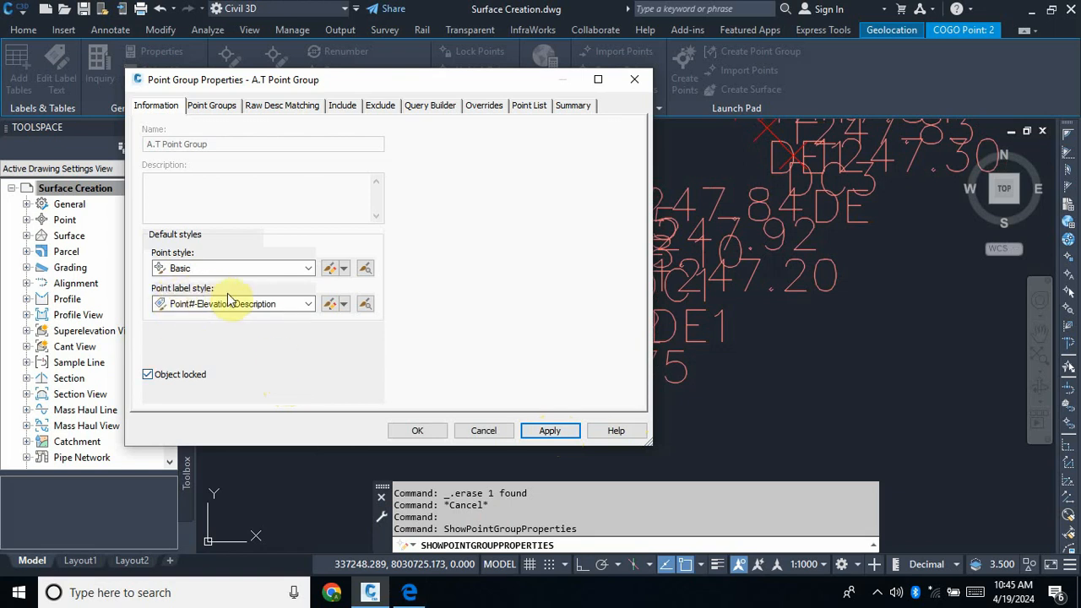
Set the A.T Point Group's point label style to Description Only, accept the properties and check the labels in the drawing.
left_click(309, 306)
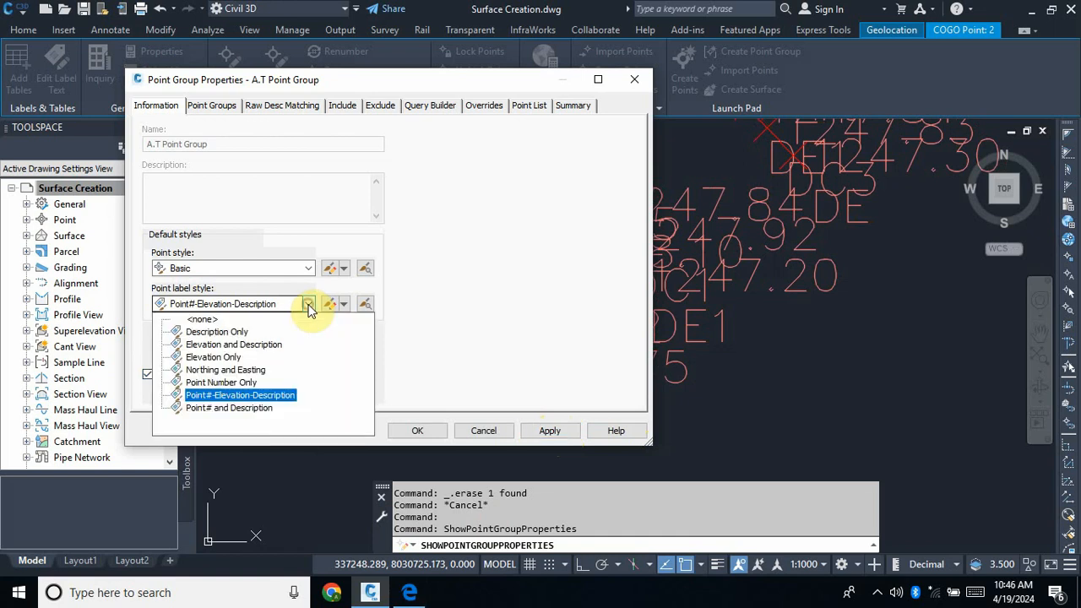
left_click(239, 334)
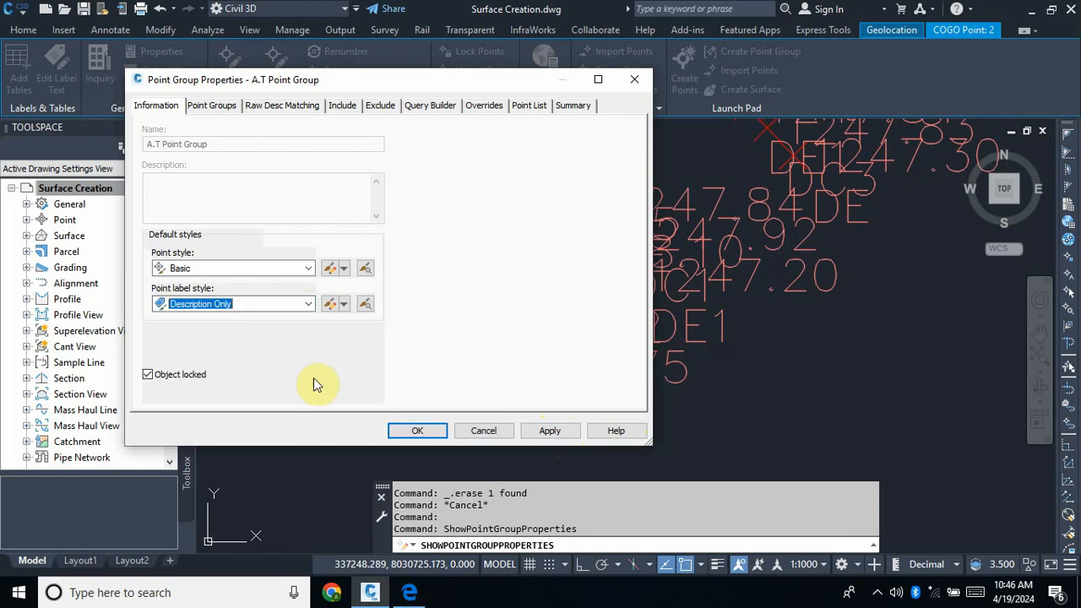
left_click(553, 431)
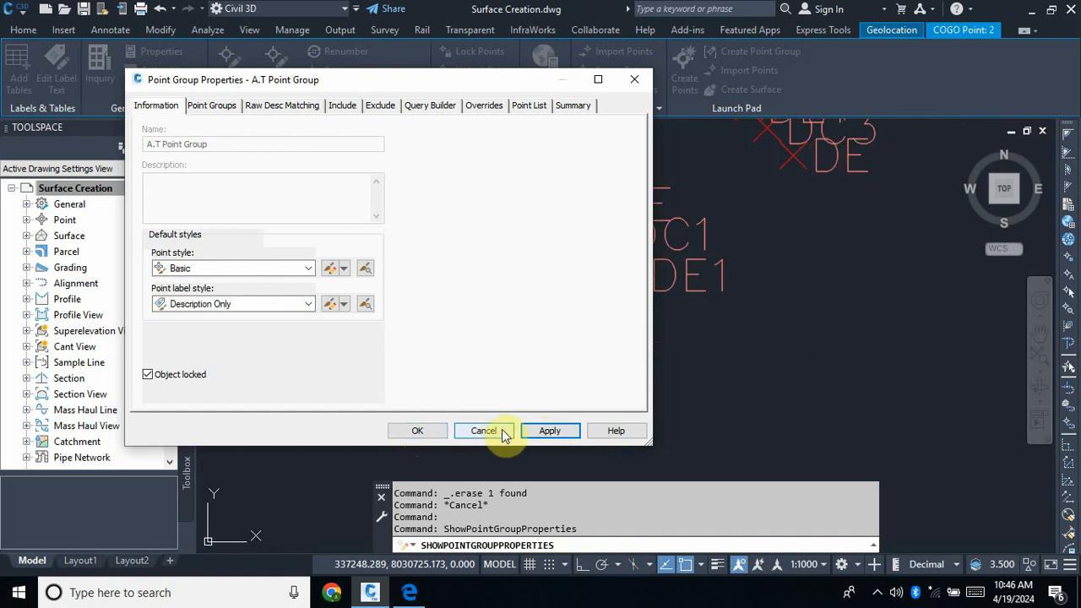
left_click(424, 431)
scroll(459, 410, "down", 2)
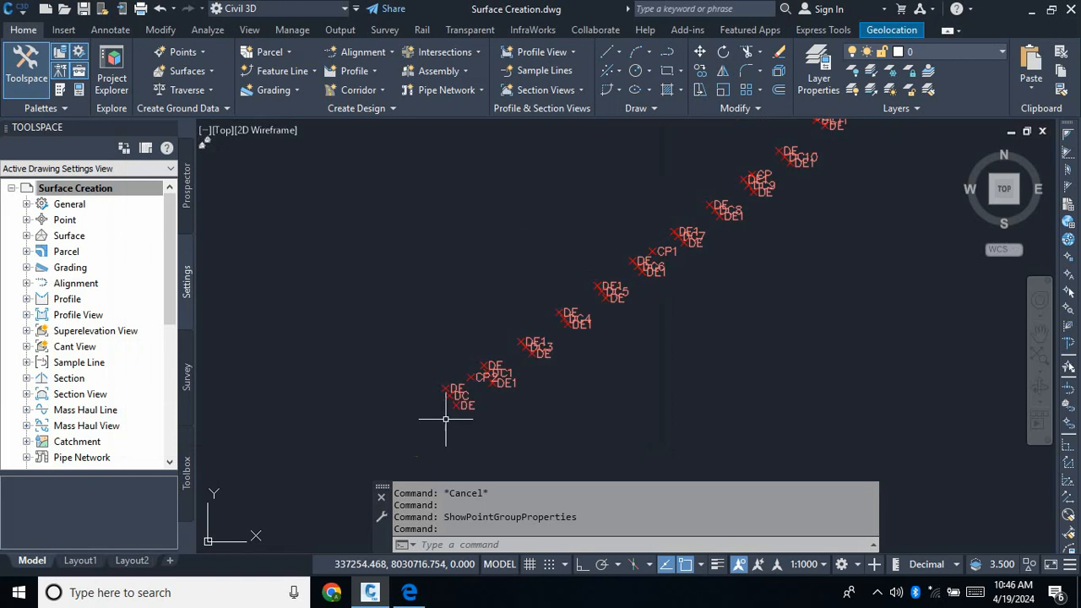
scroll(442, 405, "up", 5)
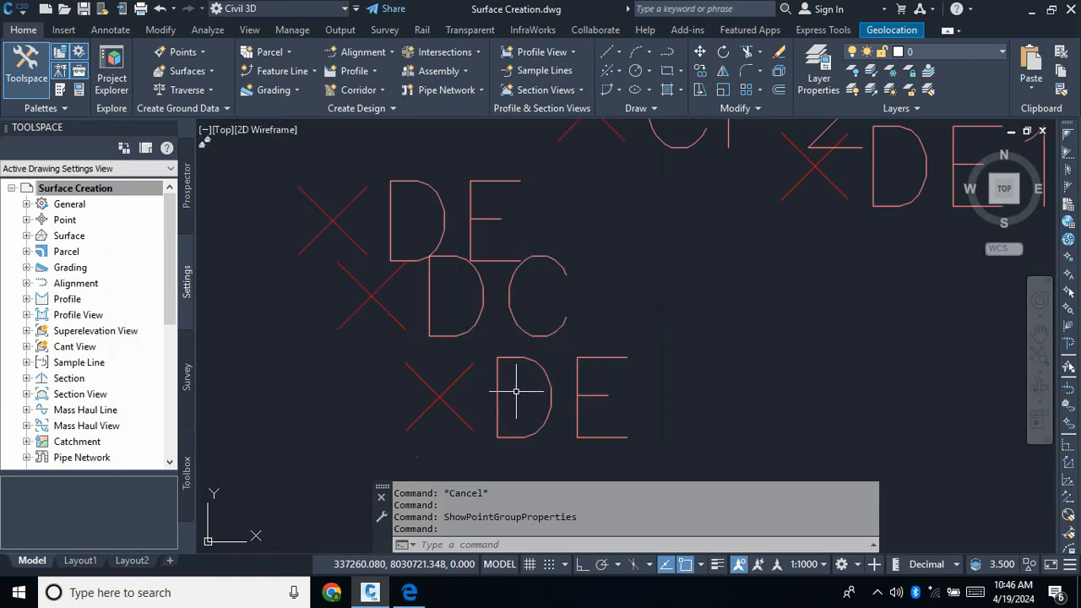
scroll(516, 391, "down", 3)
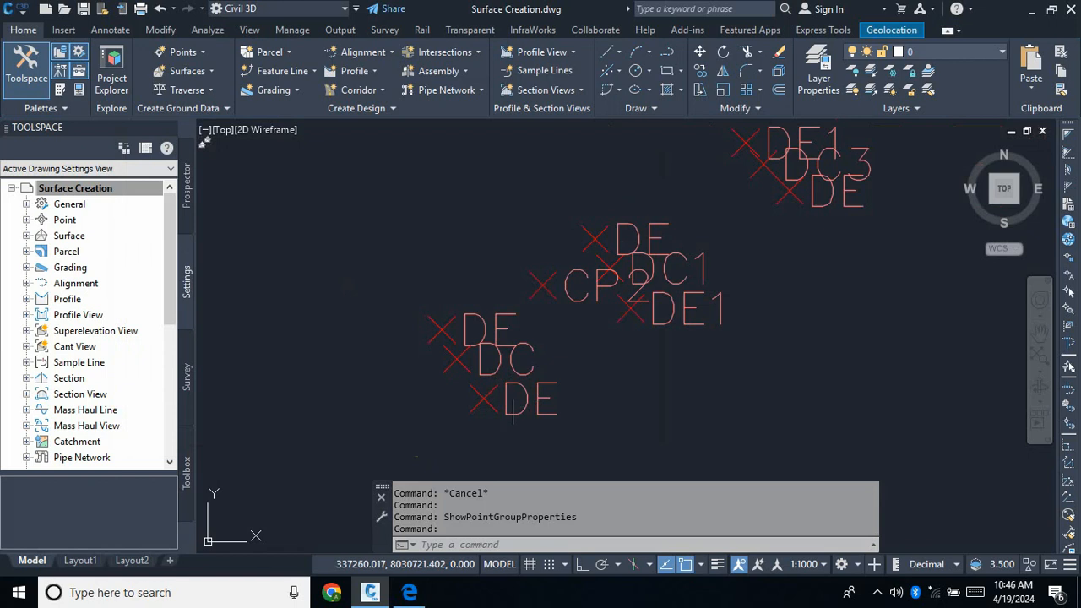
scroll(505, 412, "up", 2)
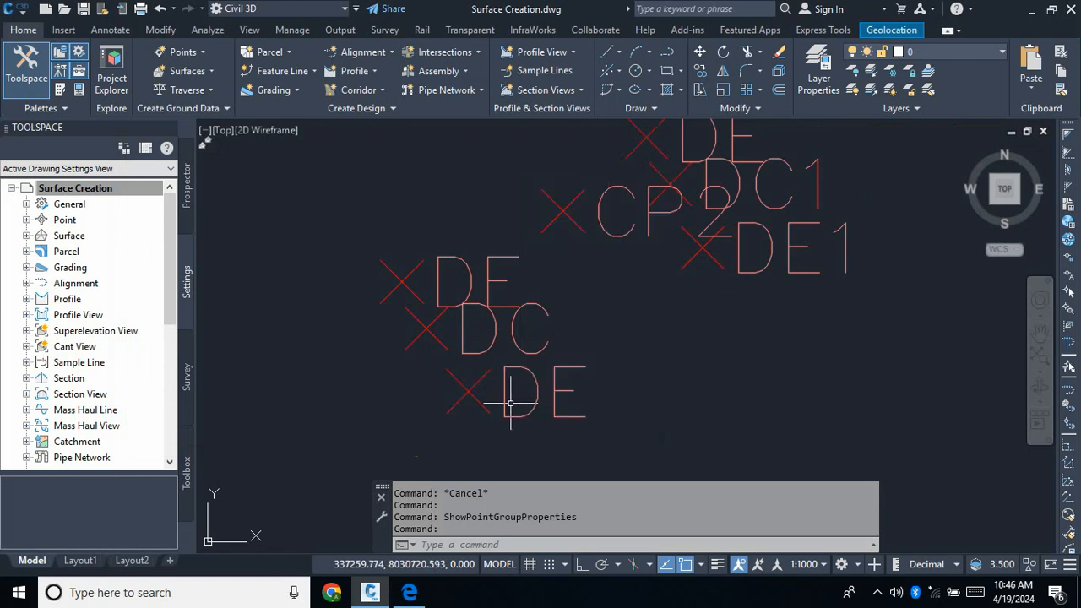
Edit the group's Description Only label style, setting the Point Description component's text height to 1.75 mm, and apply it.
left_click(467, 391)
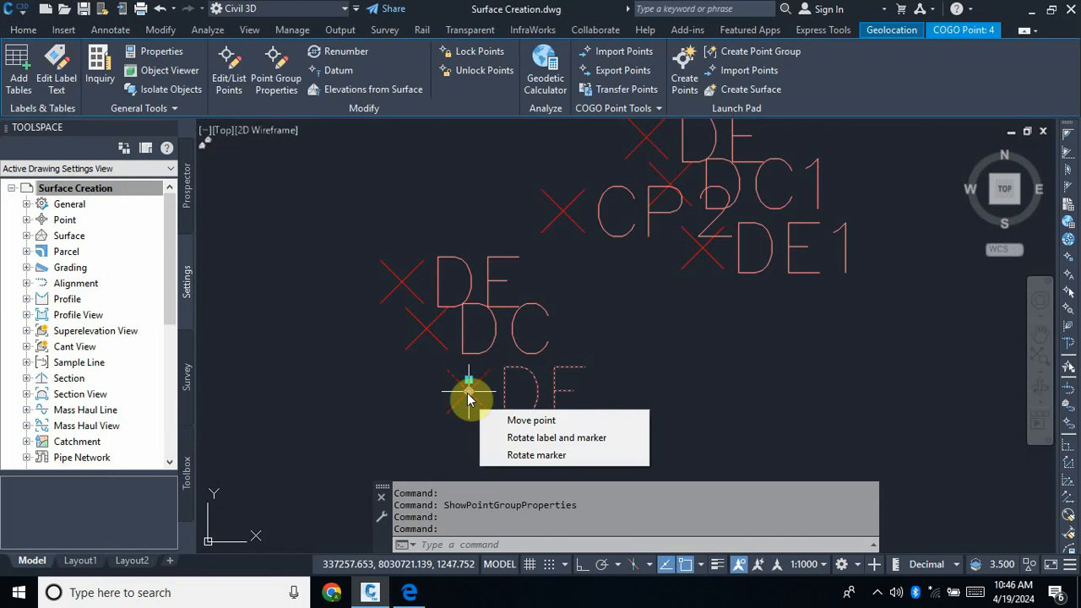
right_click(345, 374)
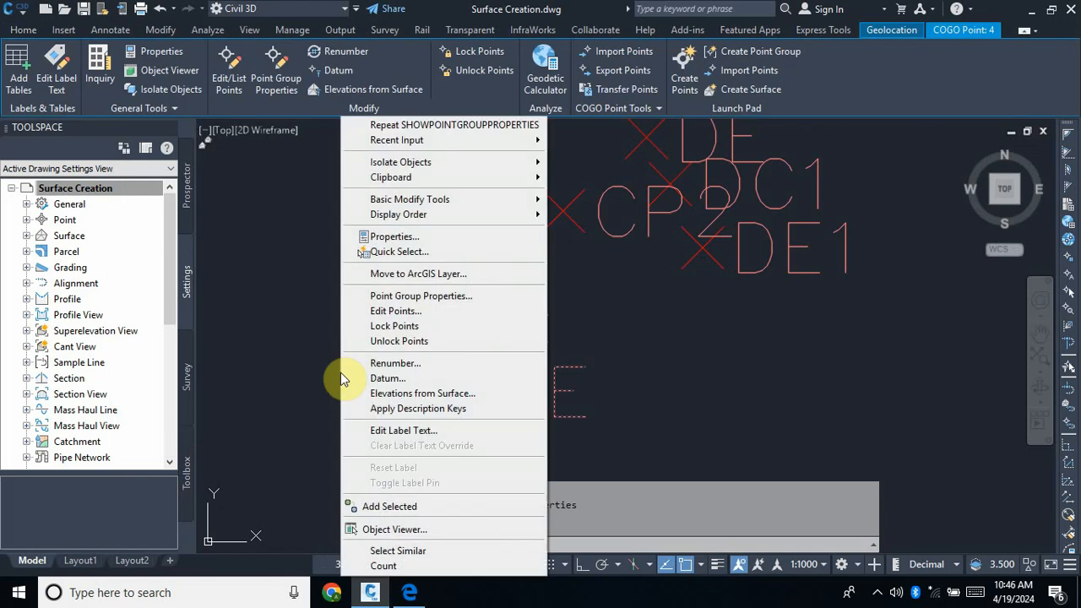
left_click(428, 302)
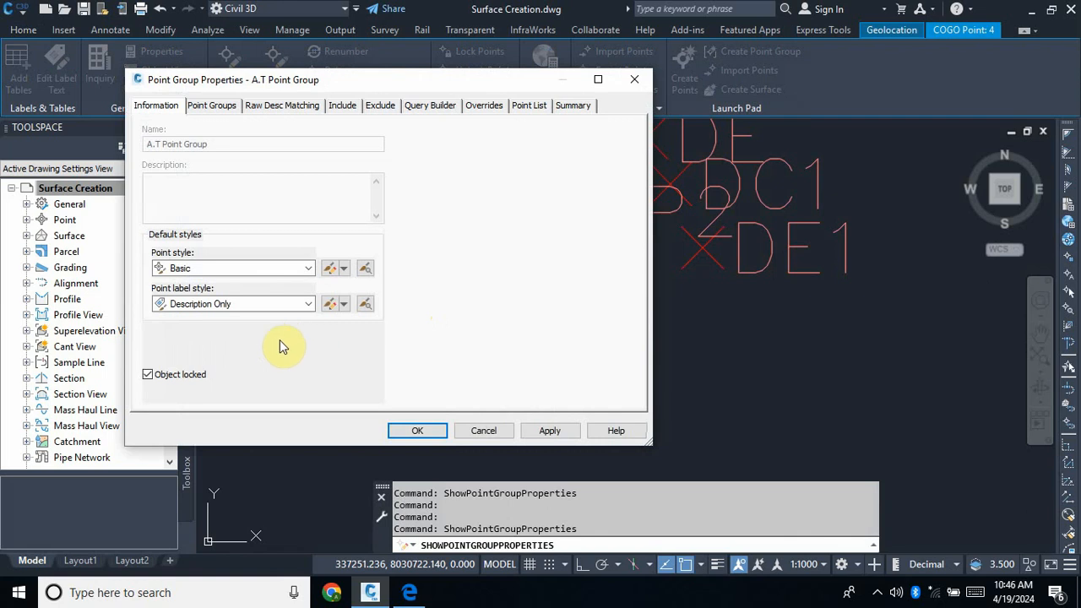
left_click(344, 304)
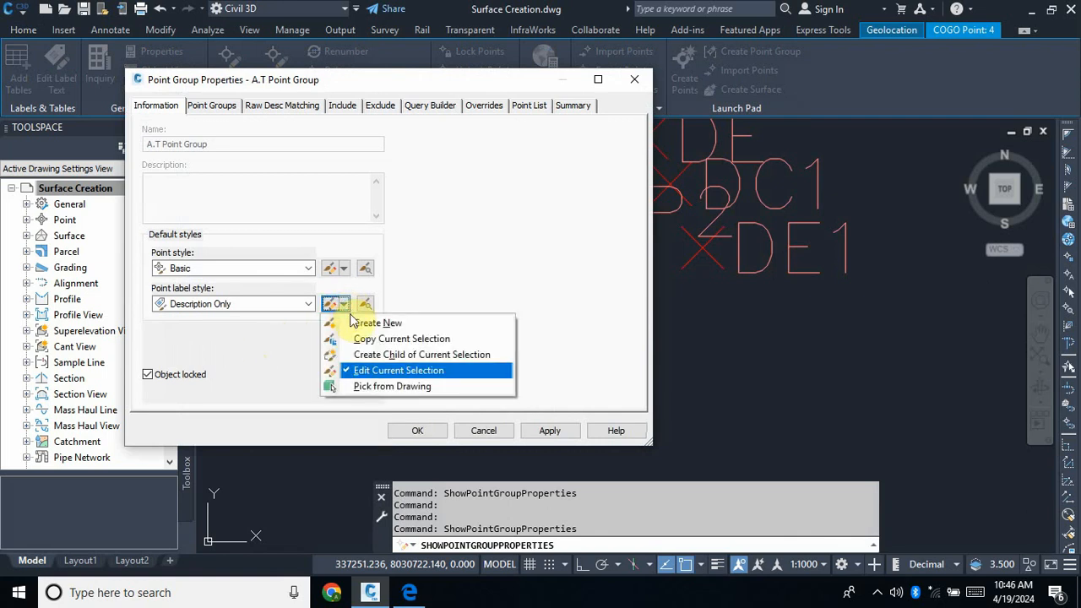
left_click(402, 371)
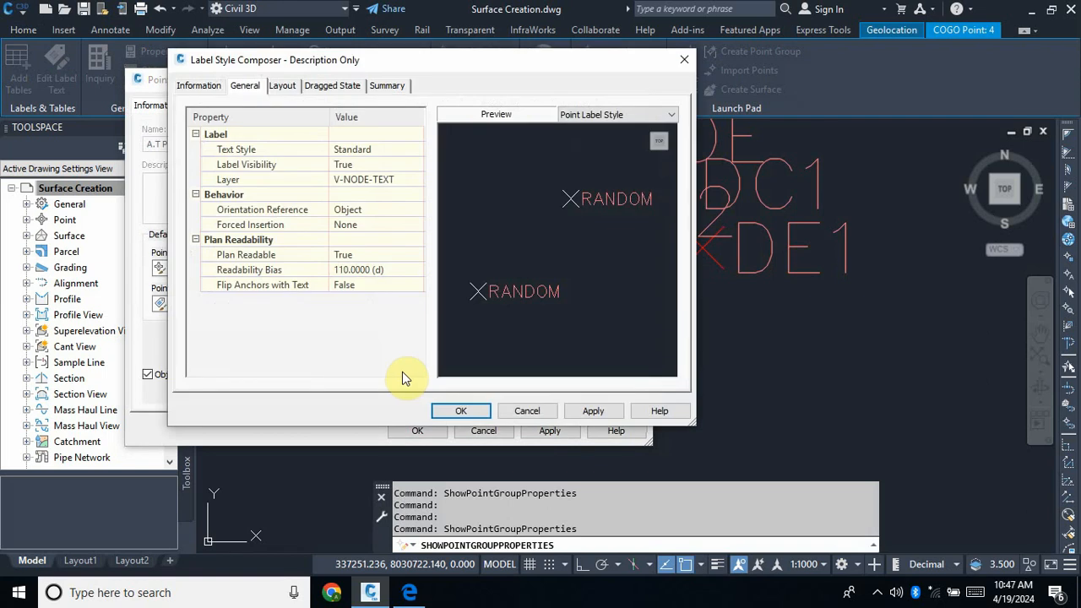
left_click(283, 87)
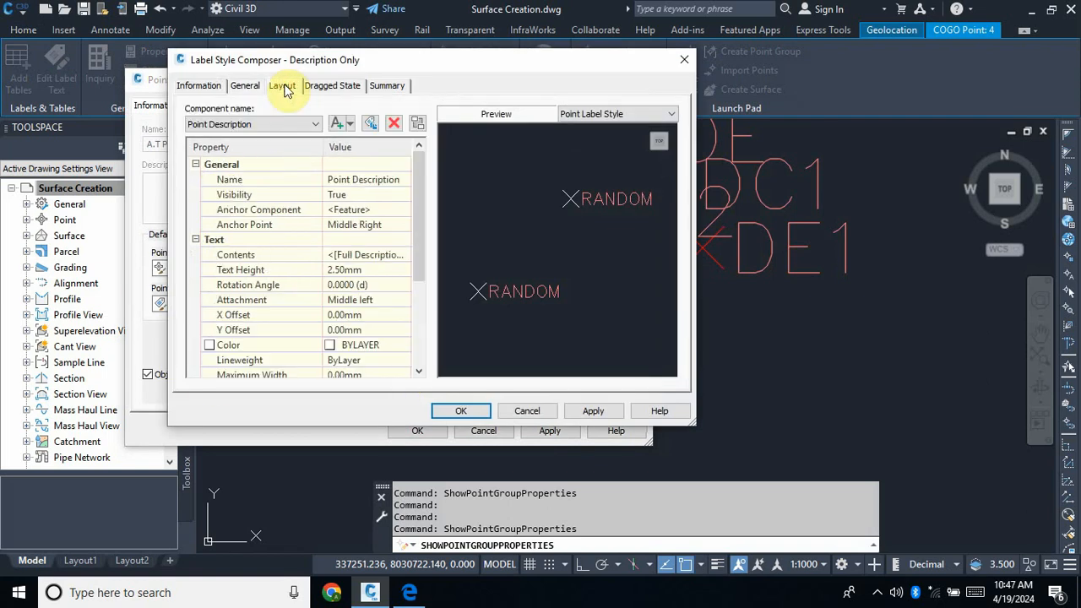
left_click(365, 271)
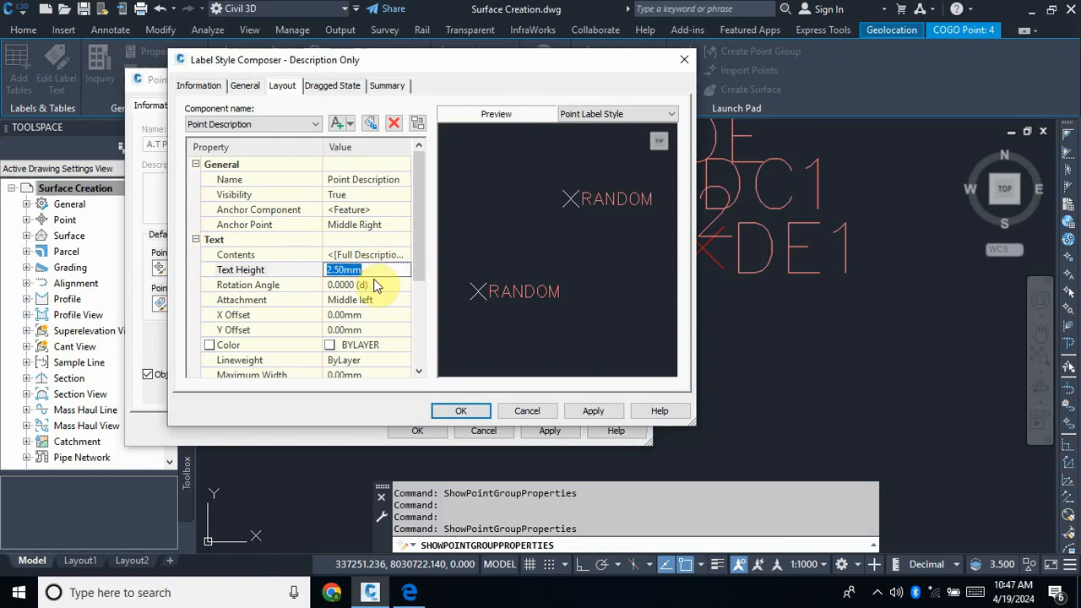
type("1.75")
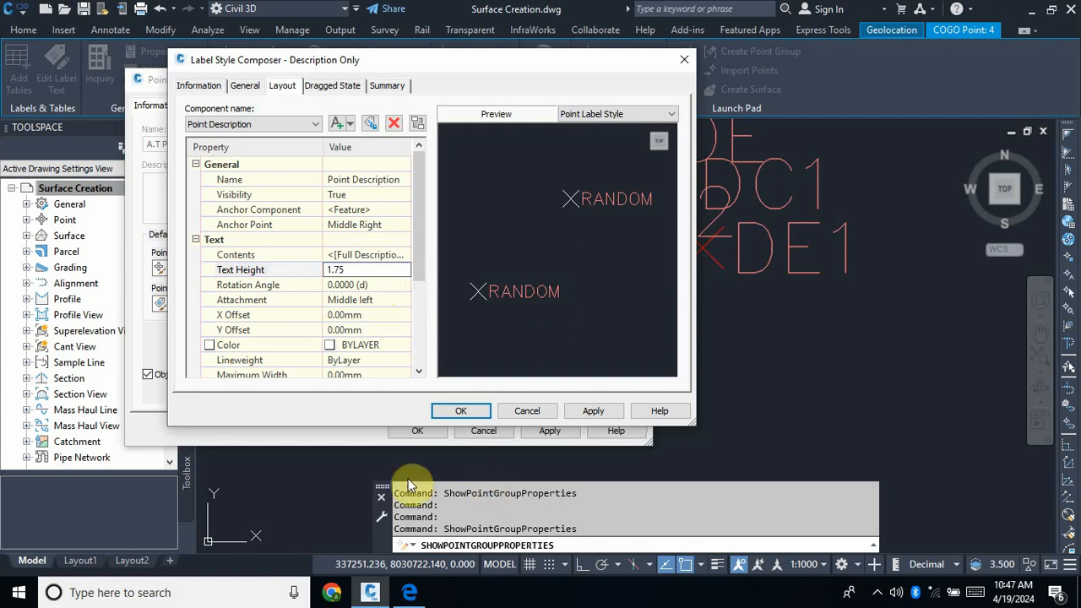
left_click(595, 411)
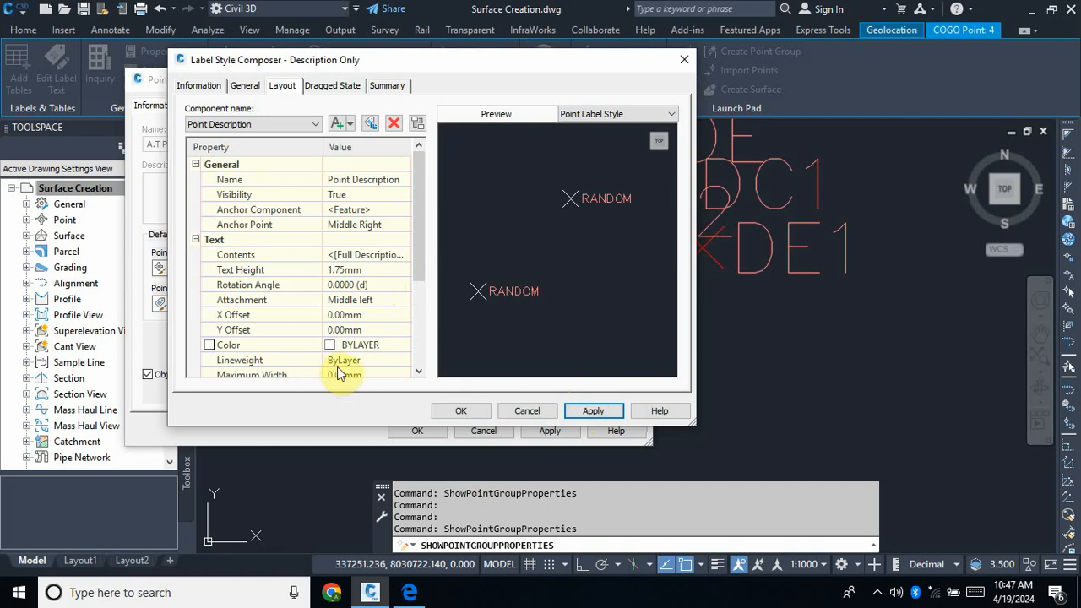
left_click(591, 412)
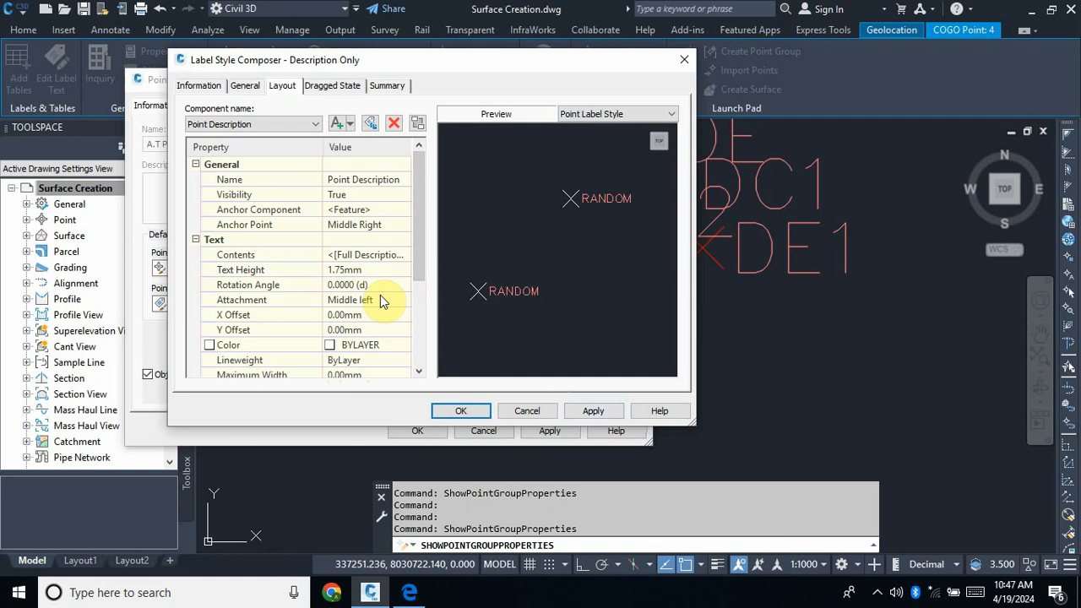
Format the Point Description component's Full Description contents in the label style with white color and the Cambria font.
left_click(410, 258)
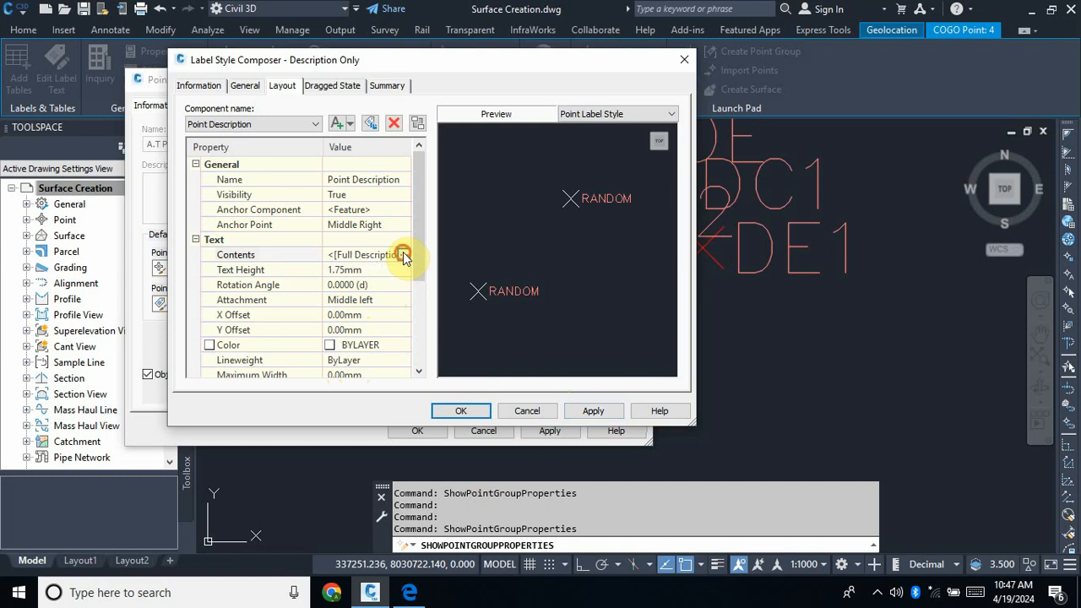
left_click(403, 255)
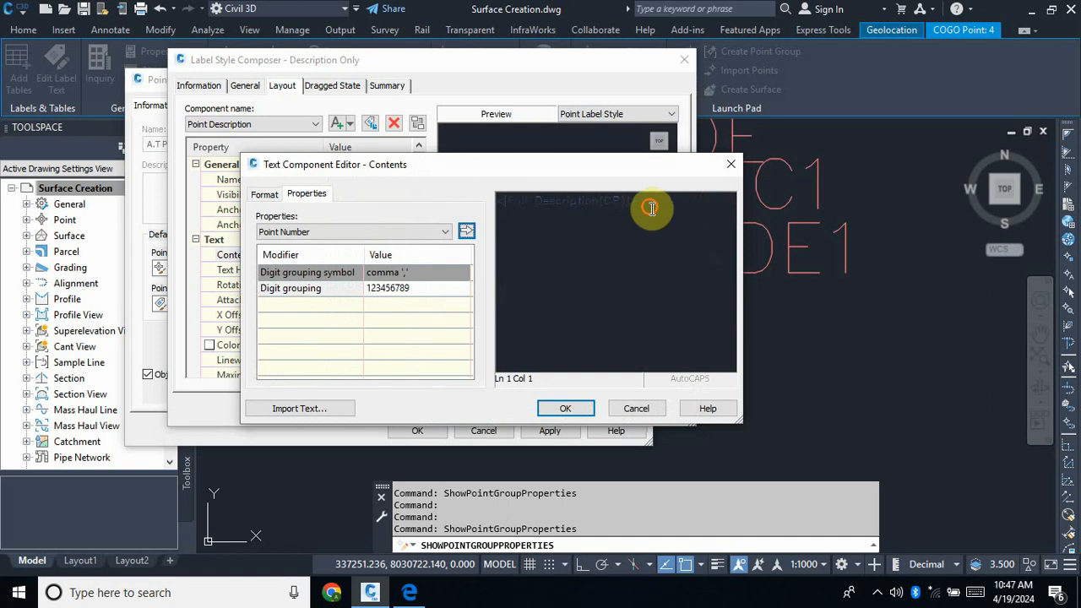
left_click_drag(651, 209, 499, 201)
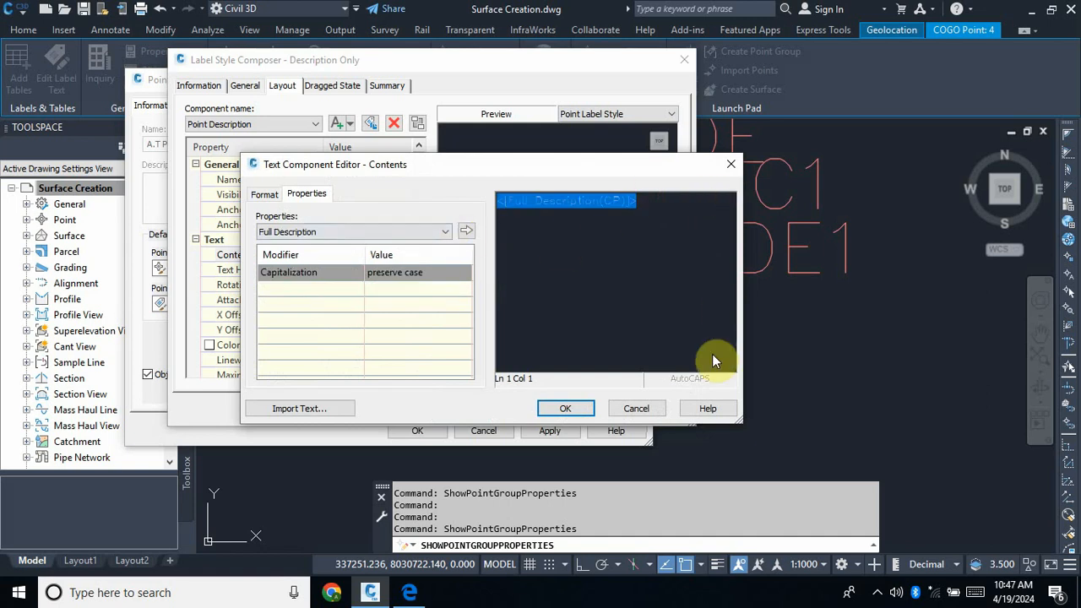
left_click(267, 195)
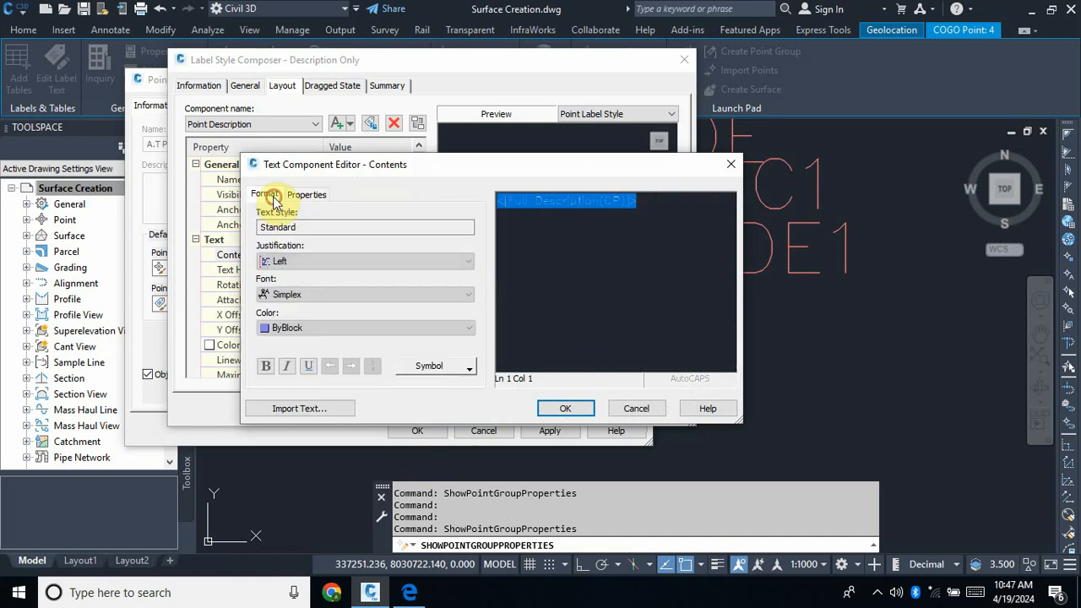
left_click(286, 328)
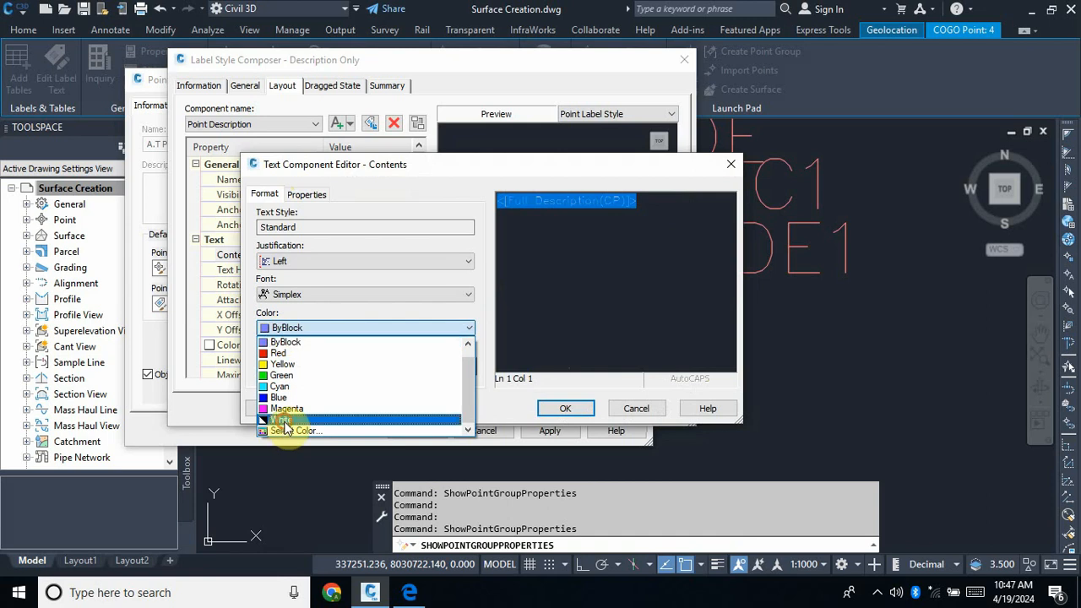
left_click(283, 420)
left_click(429, 293)
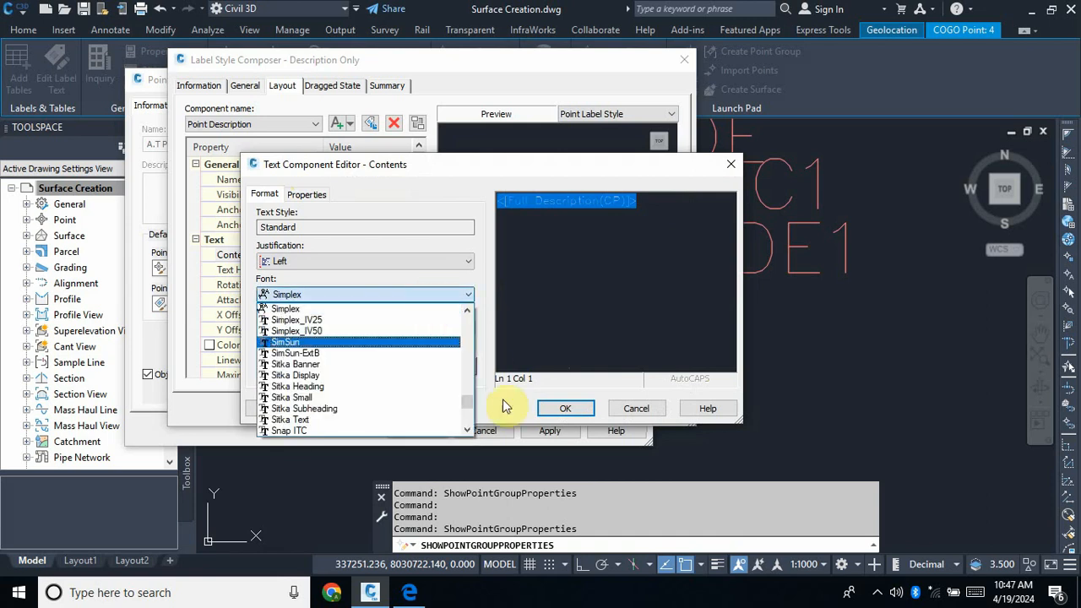
left_click_drag(468, 407, 465, 343)
scroll(414, 372, "down", 8)
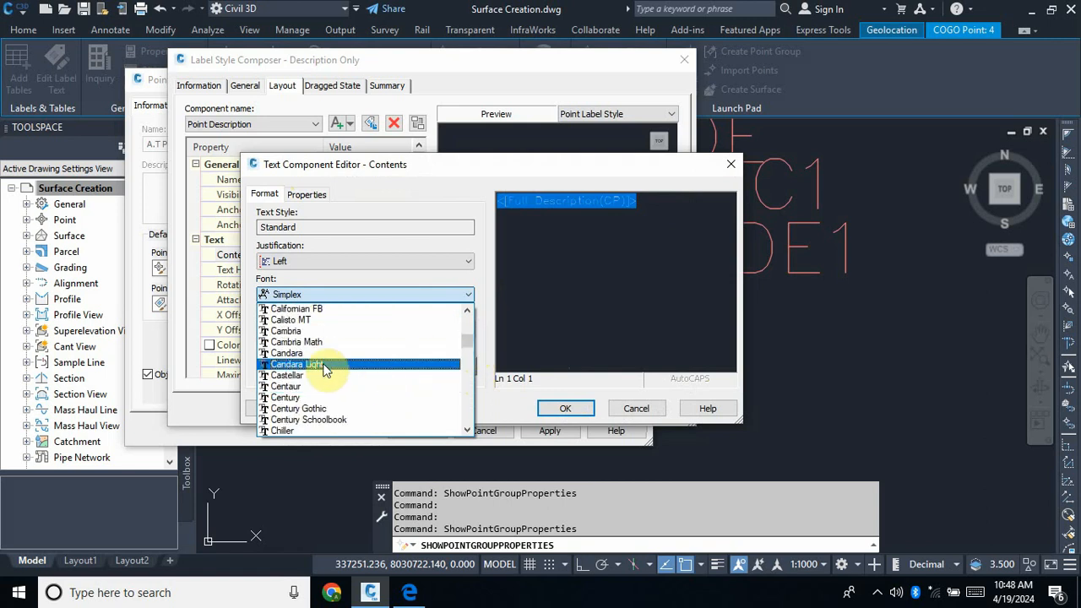
left_click(294, 336)
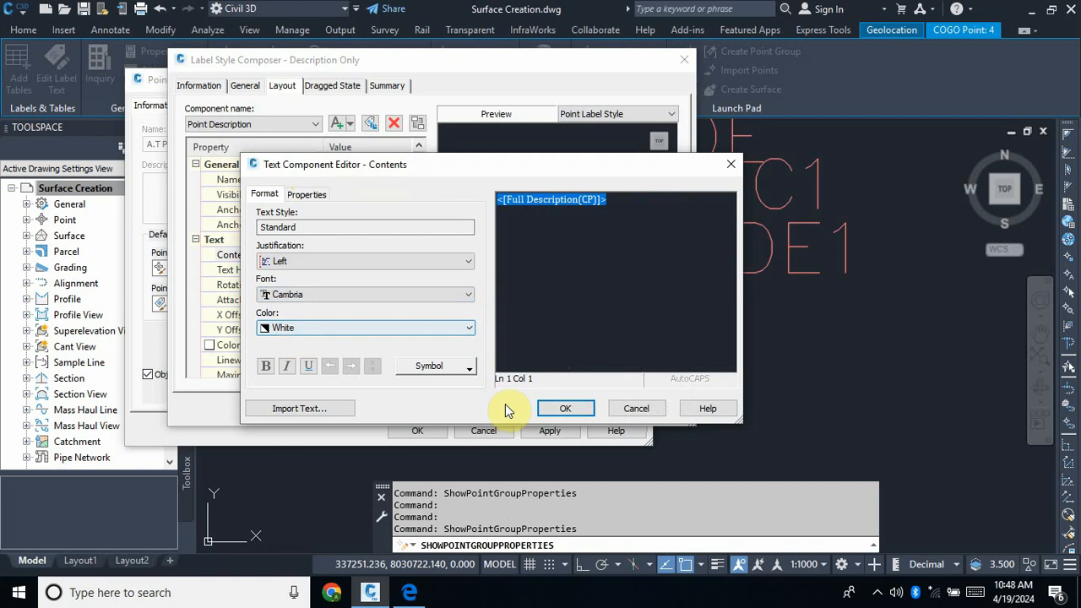
left_click(576, 411)
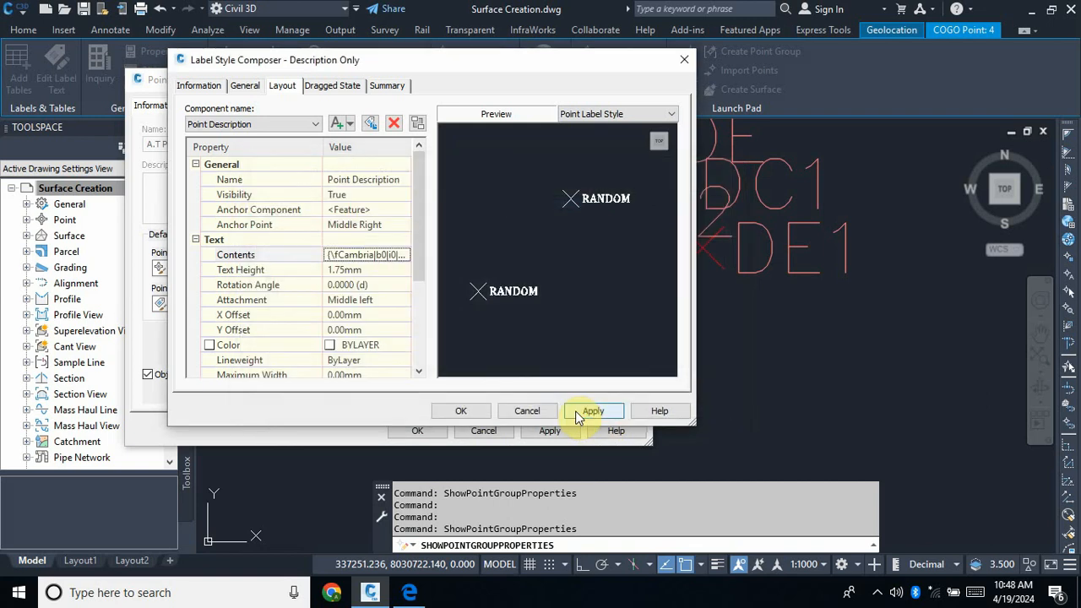
Set the Point Description component's color property to white and apply the label style to the A.T Point Group.
left_click(330, 348)
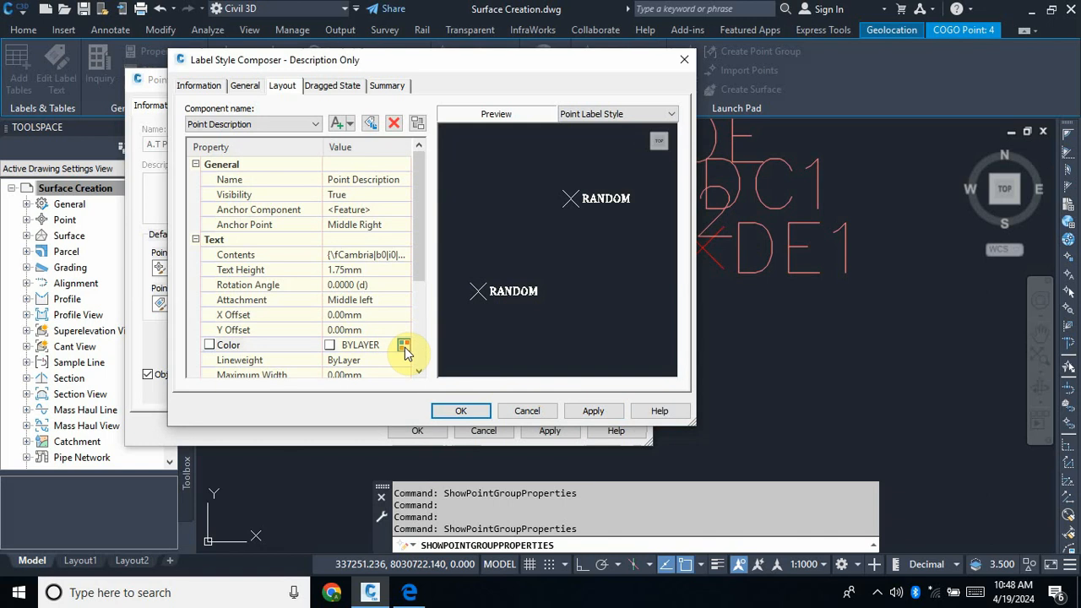
left_click(405, 348)
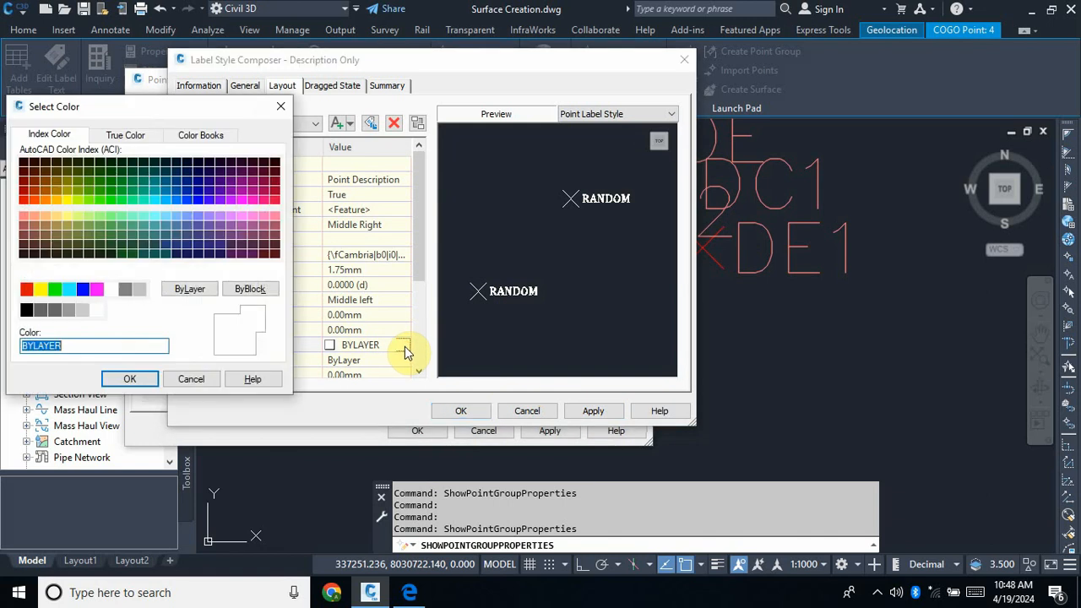
left_click(109, 290)
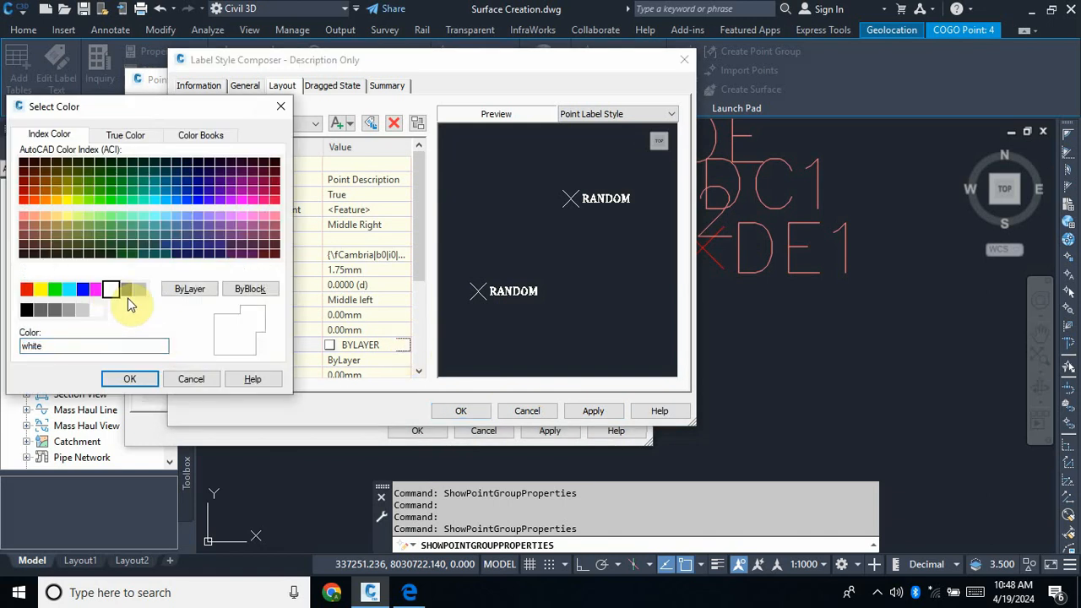
left_click(134, 379)
left_click(592, 411)
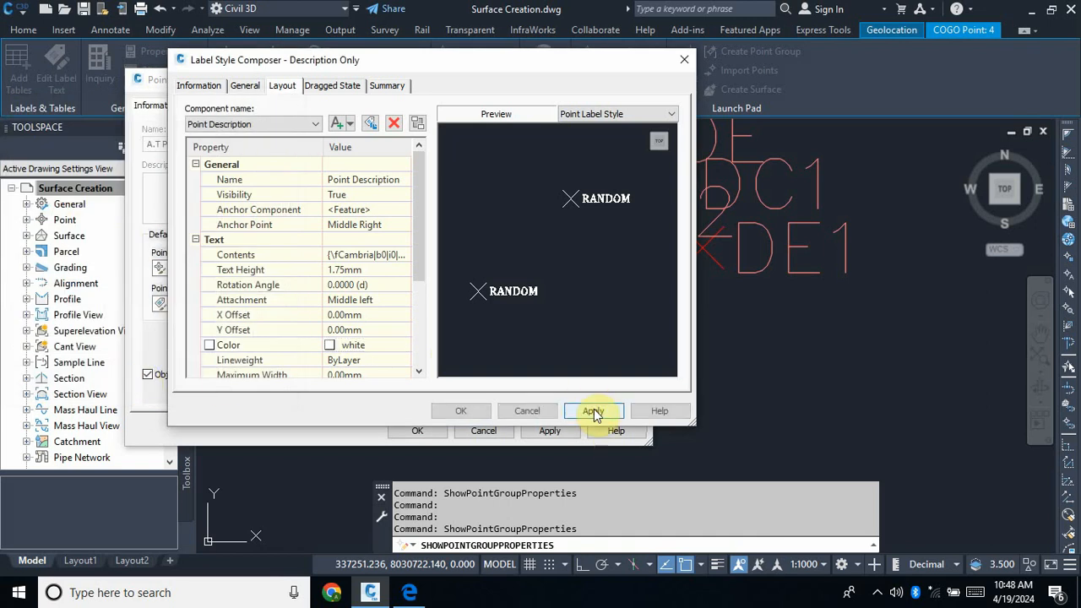
left_click(460, 410)
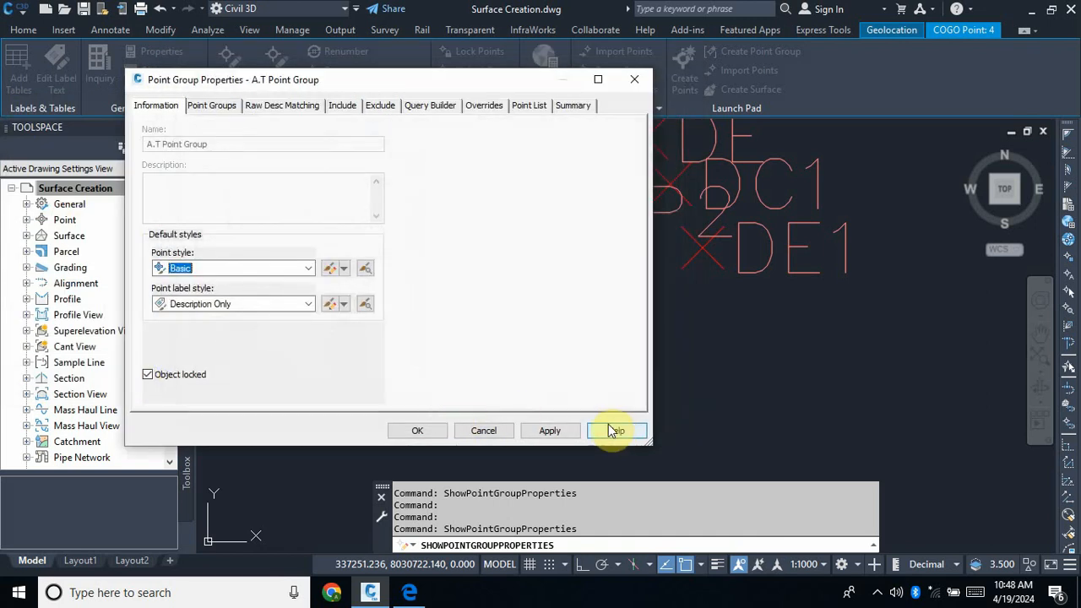
left_click(563, 429)
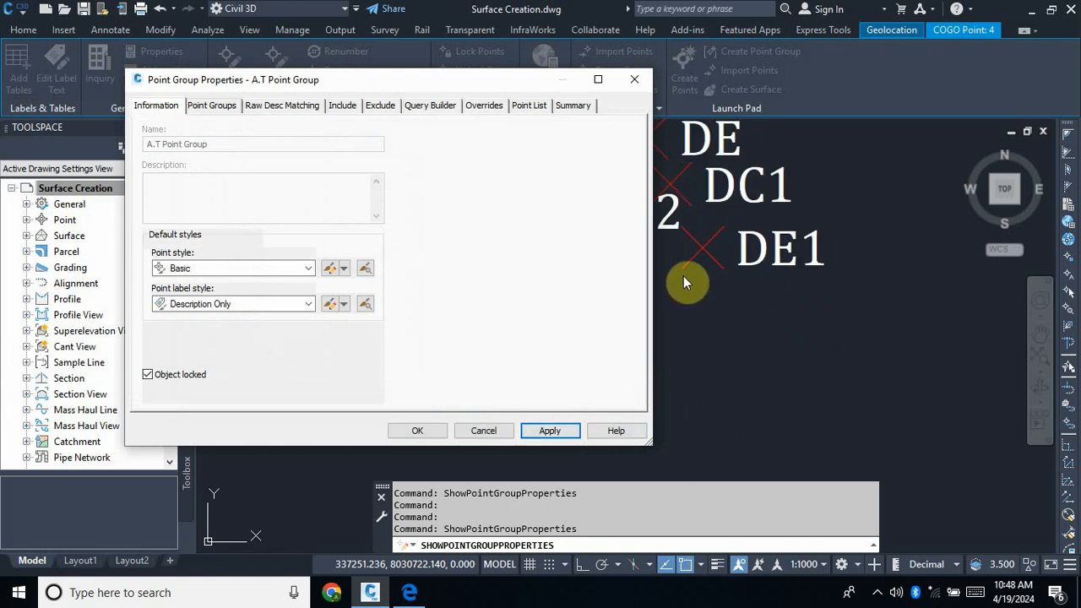
mouse_move(496, 80)
left_mouse_down()
mouse_move(385, 97)
mouse_move(206, 97)
left_mouse_up()
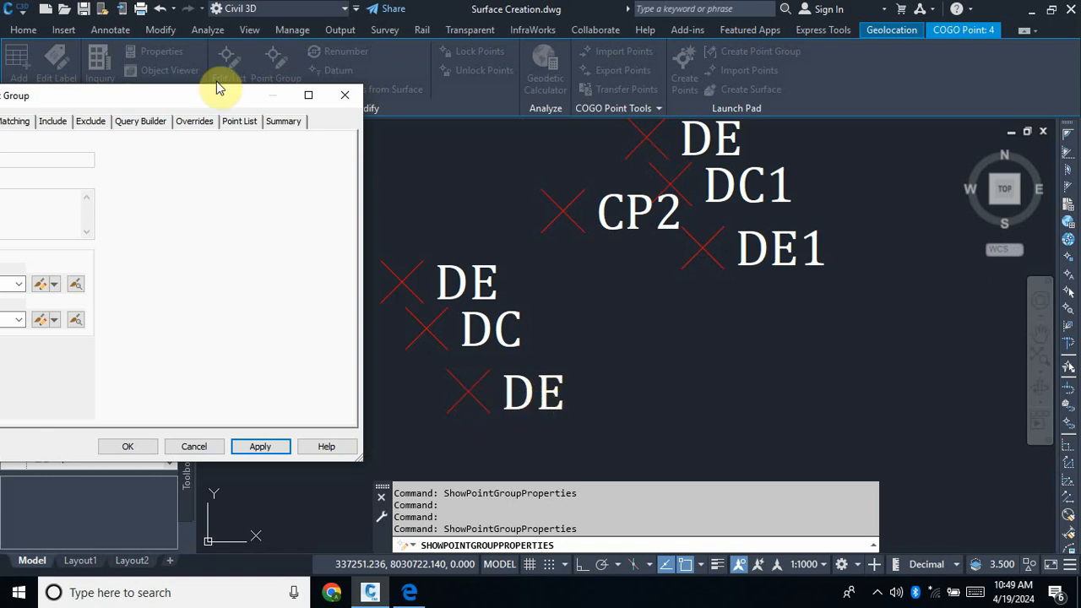
Edit the group's Description Only label style, setting the Point Description X offset to -1.50 mm, and apply it to the points.
left_click_drag(210, 92, 601, 82)
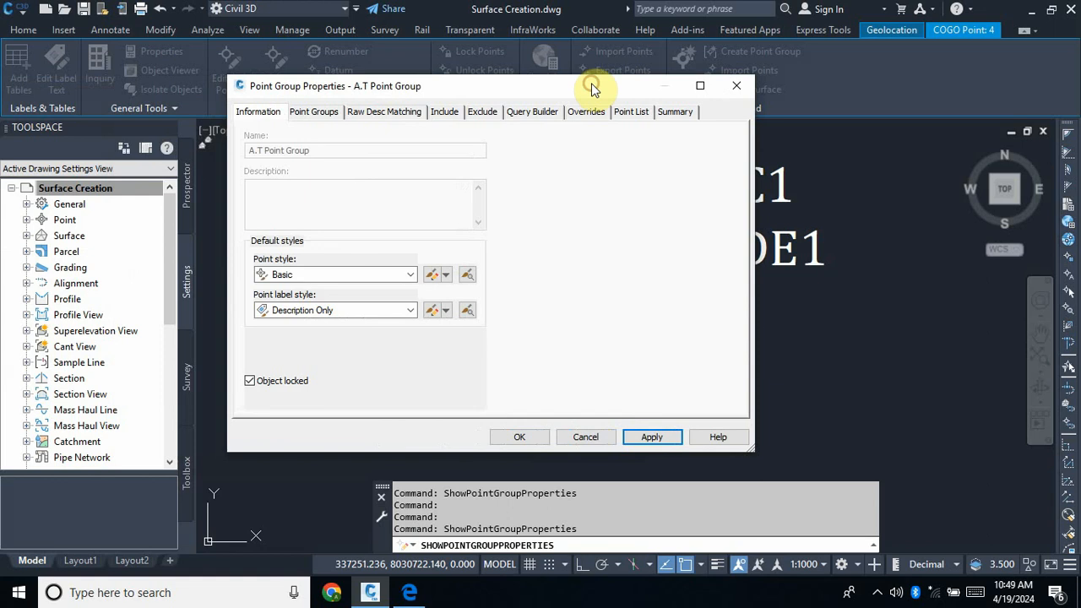
left_click(446, 311)
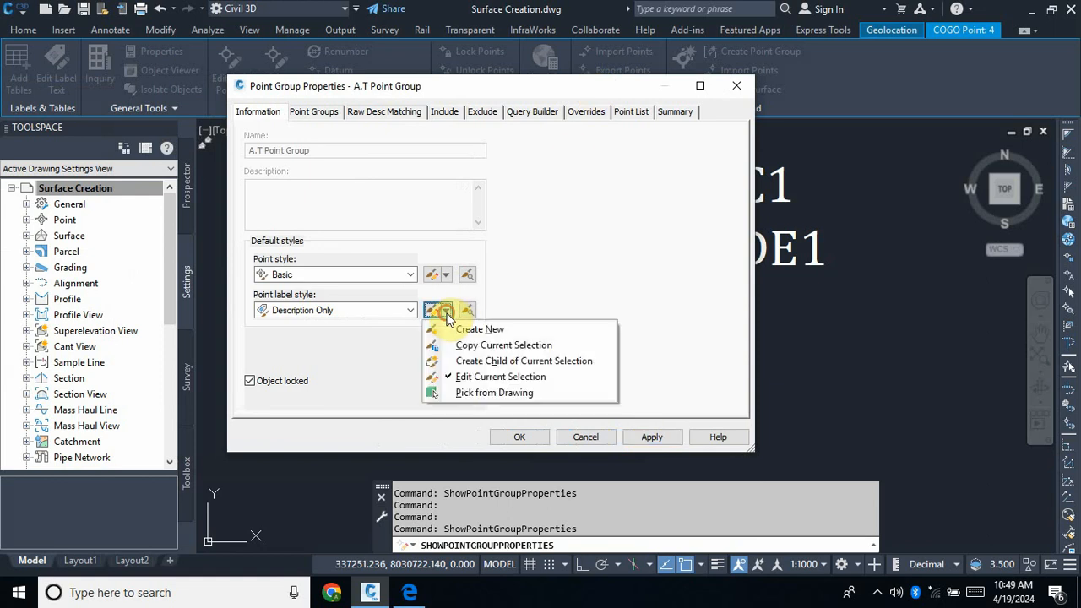
left_click(483, 375)
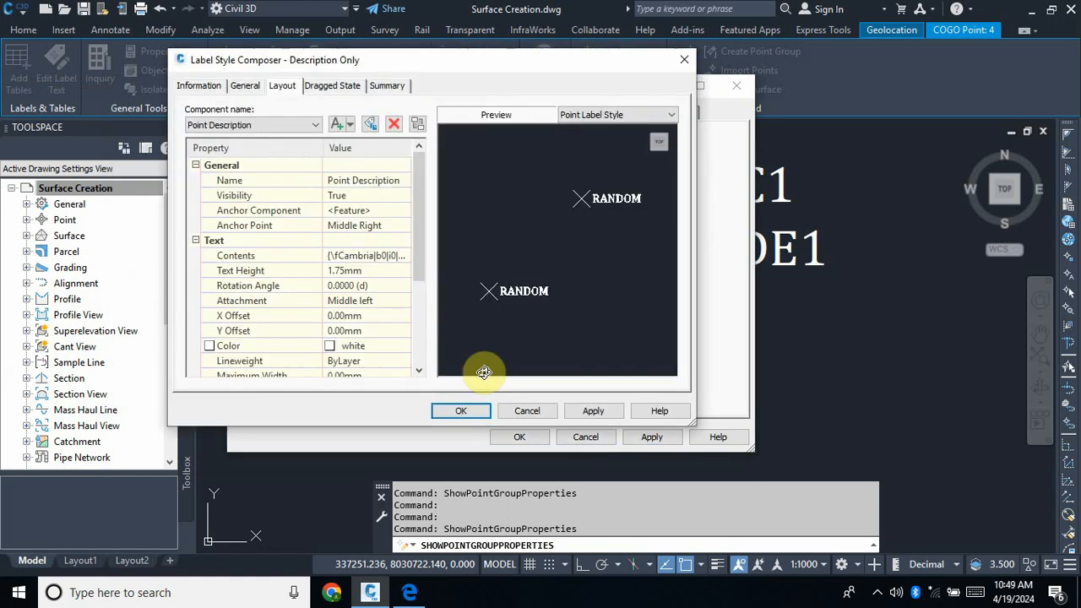
left_click(365, 315)
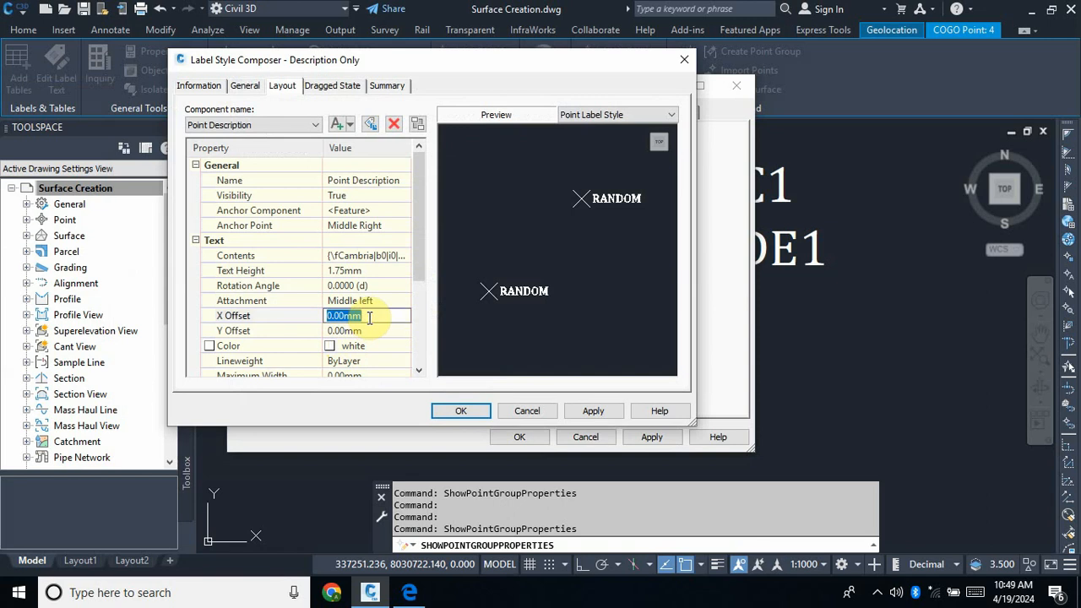
type("-")
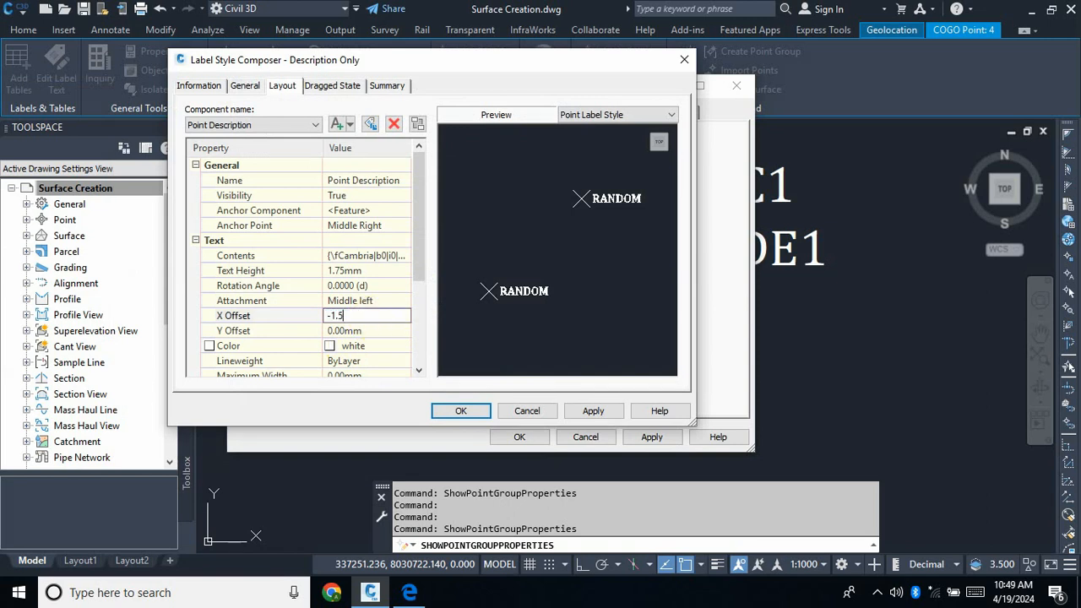
type("1.5")
left_click(593, 411)
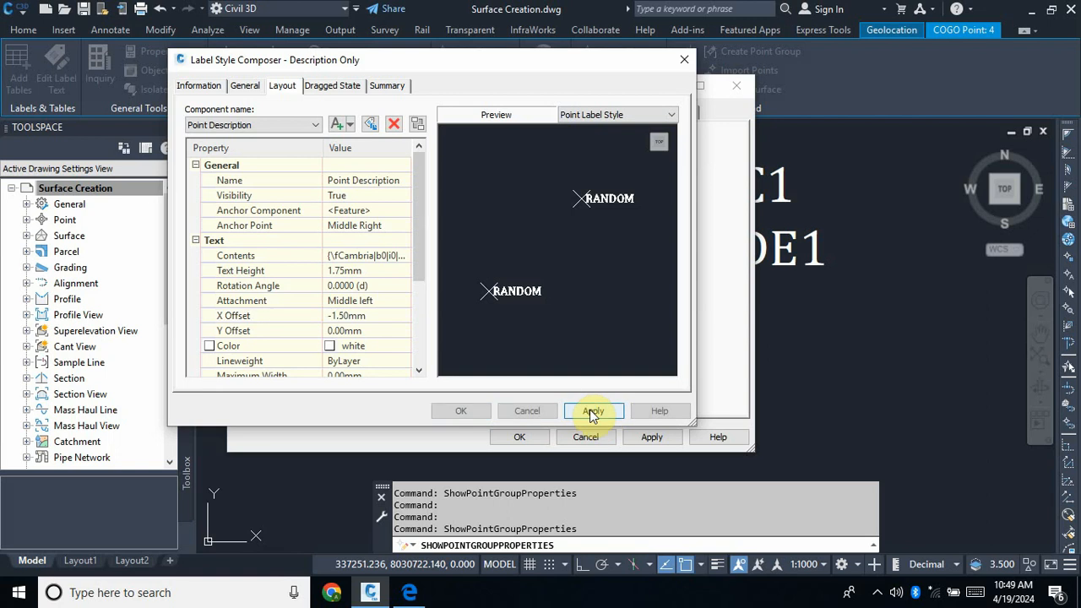
left_click(460, 411)
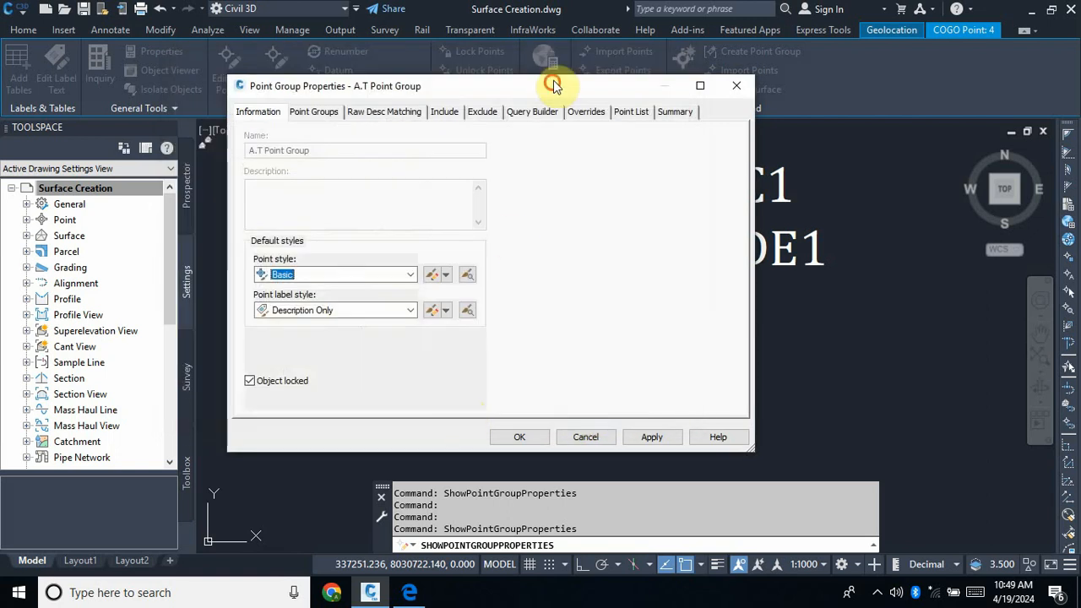
left_click_drag(554, 84, 265, 72)
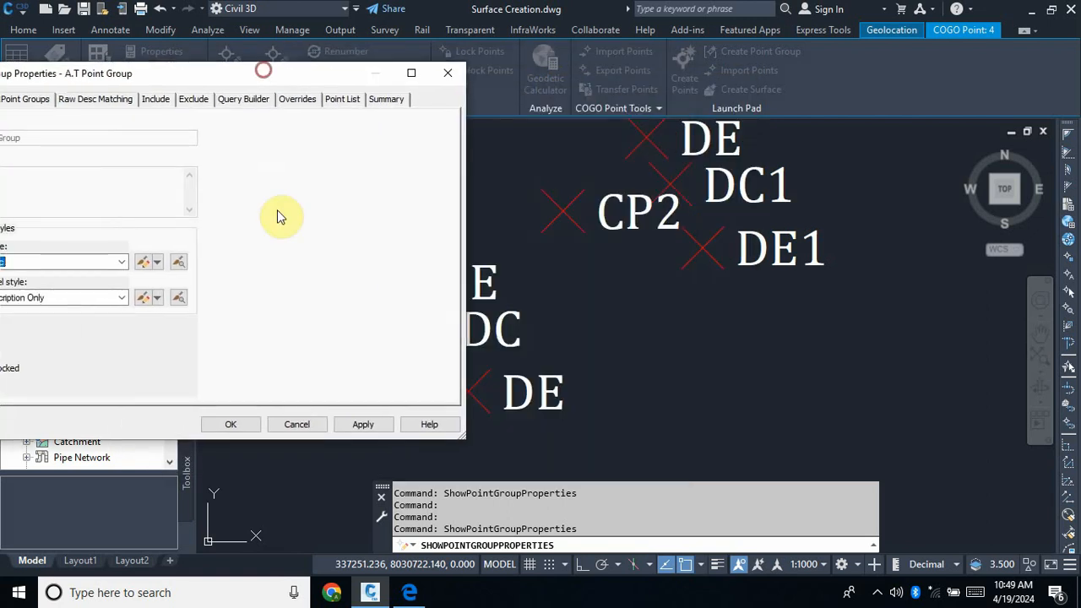
left_click(363, 424)
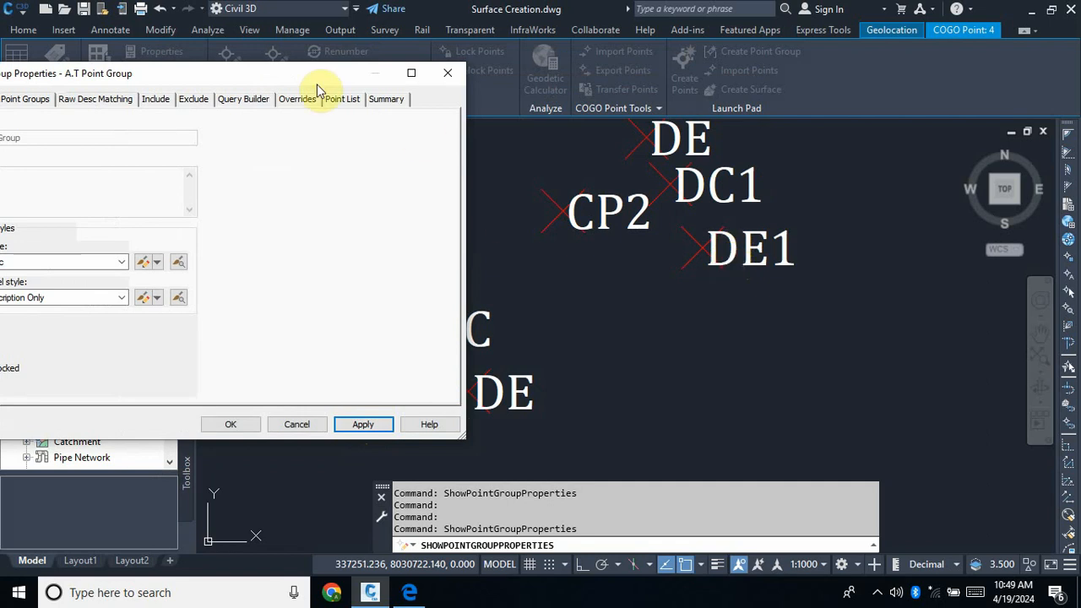
Reduce the Description Only label style's Point Description text height to 1.35 mm, apply it to the group and accept the group properties.
left_click_drag(256, 68, 470, 80)
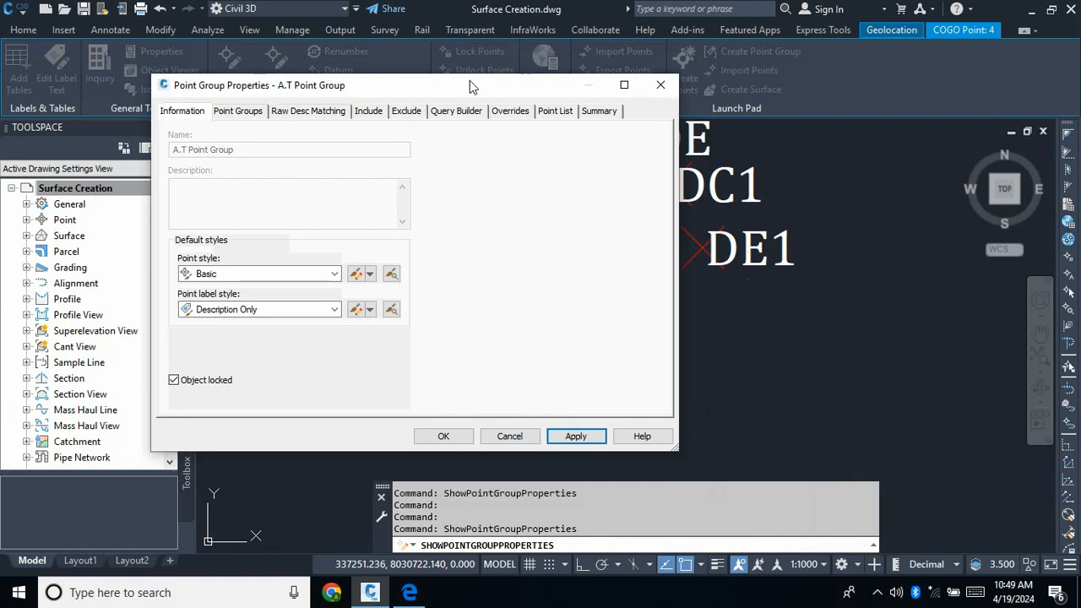
left_click(371, 311)
left_click(399, 372)
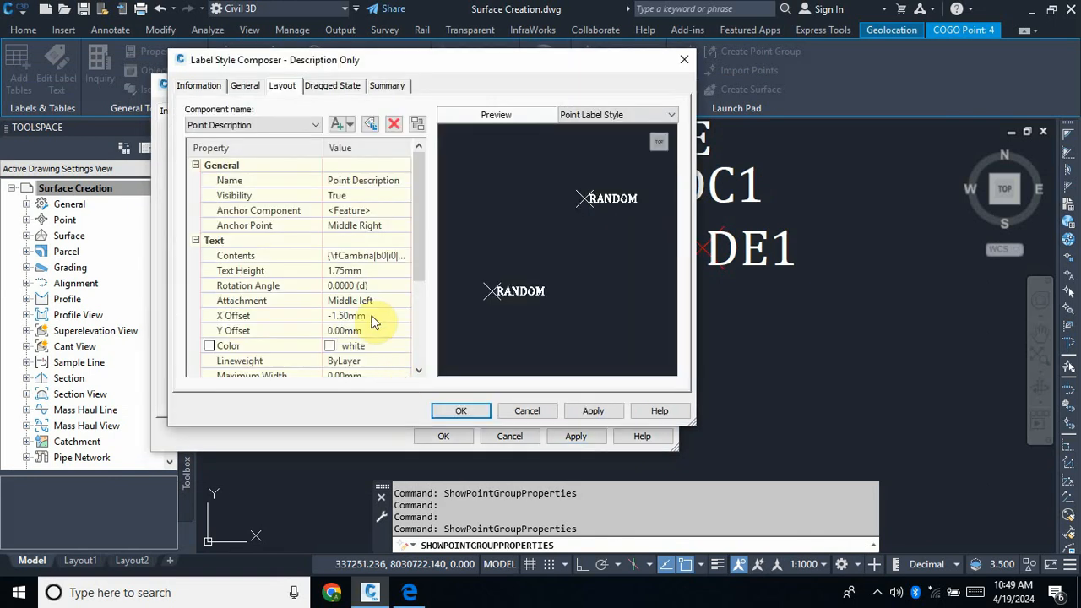
left_click(371, 271)
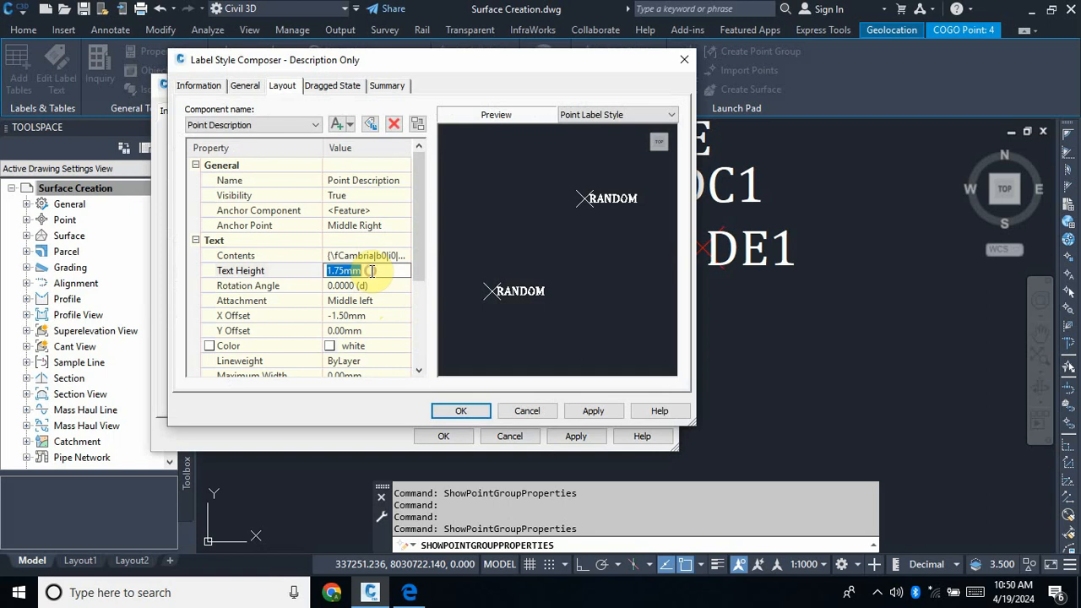
type("1.")
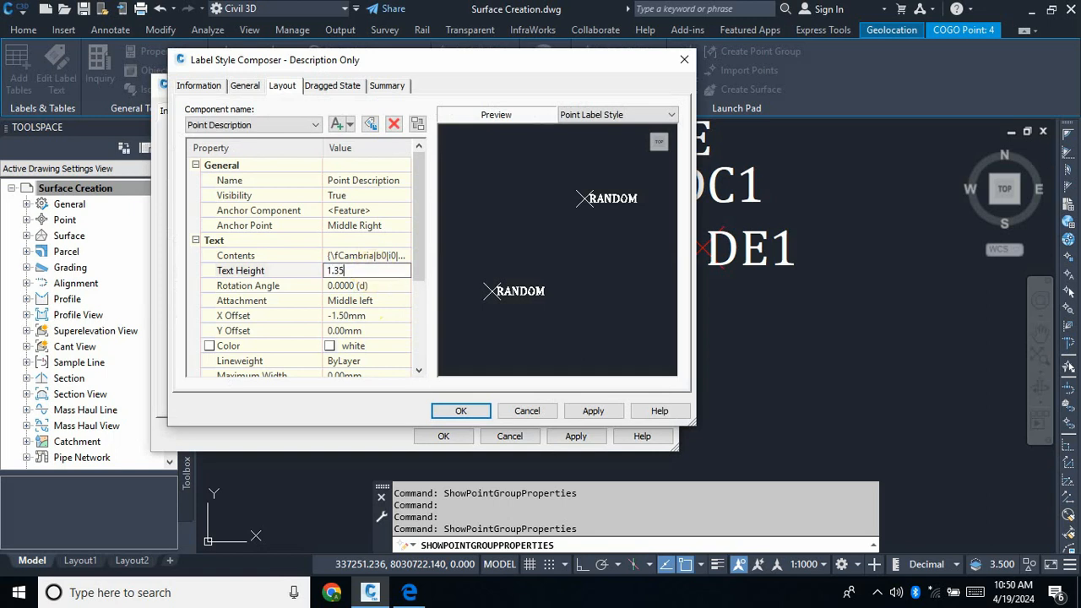
left_click(593, 411)
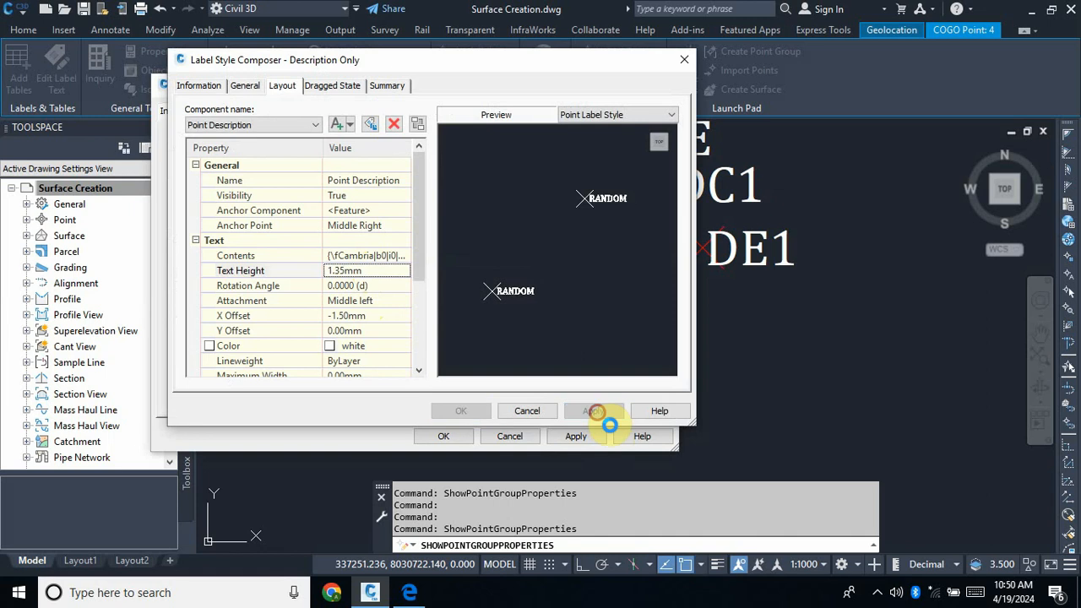
left_click(446, 413)
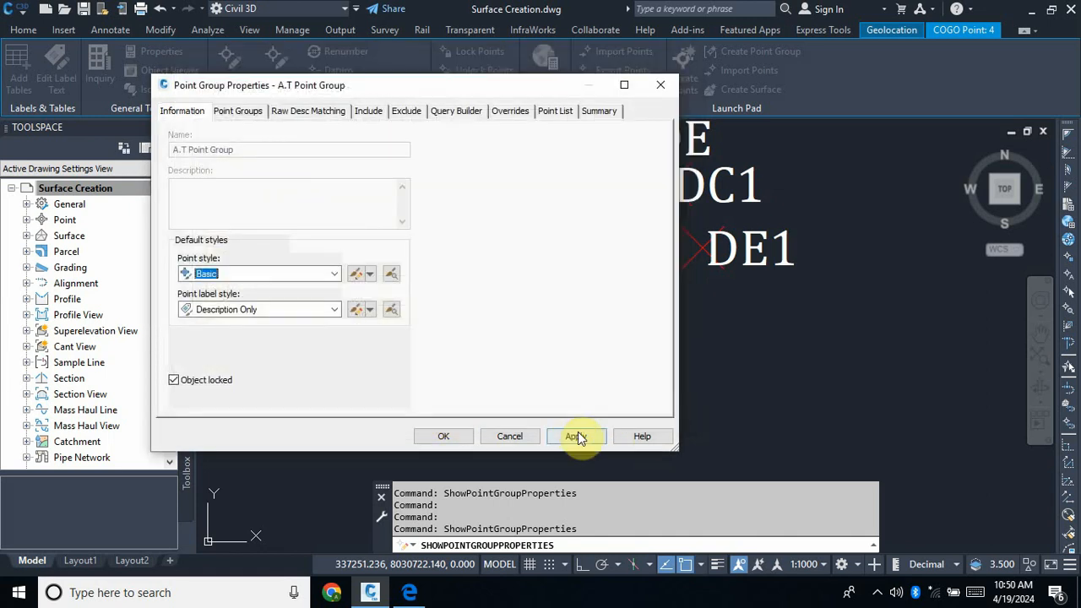
left_click_drag(506, 86, 372, 90)
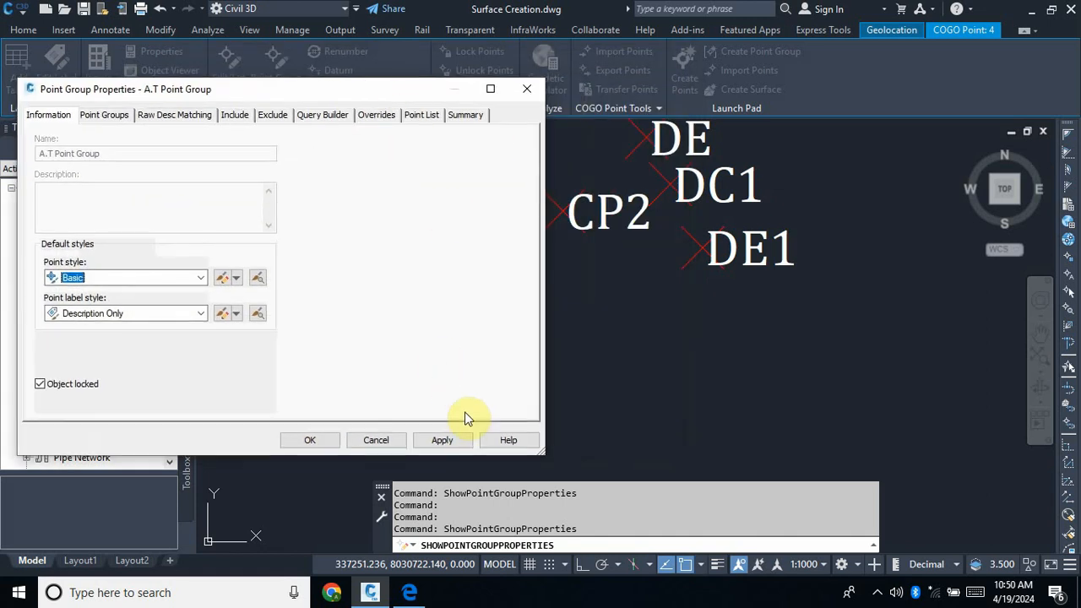
left_click(459, 440)
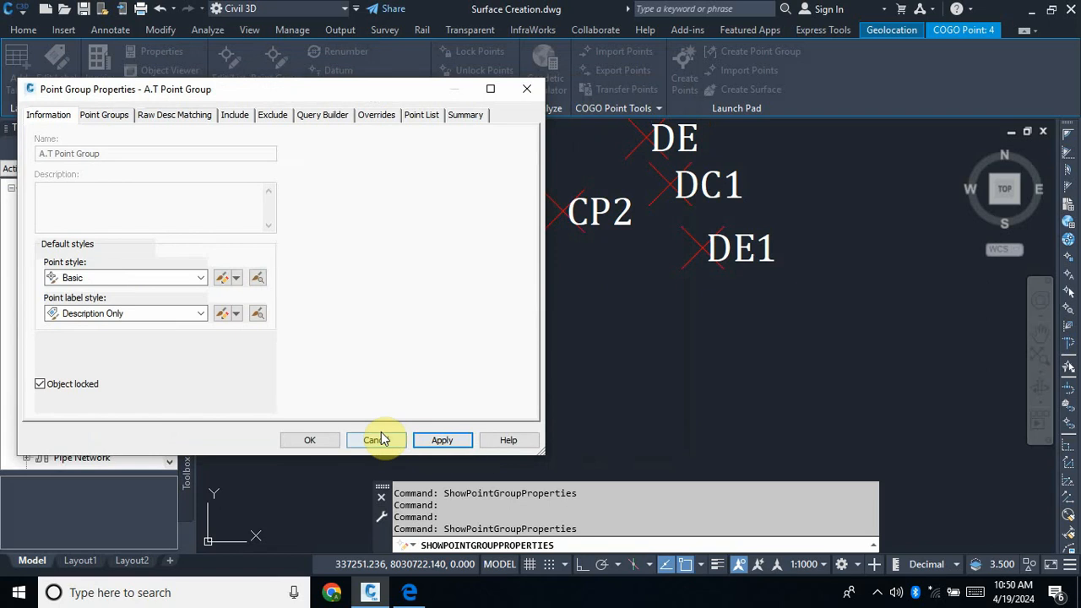
left_click(309, 440)
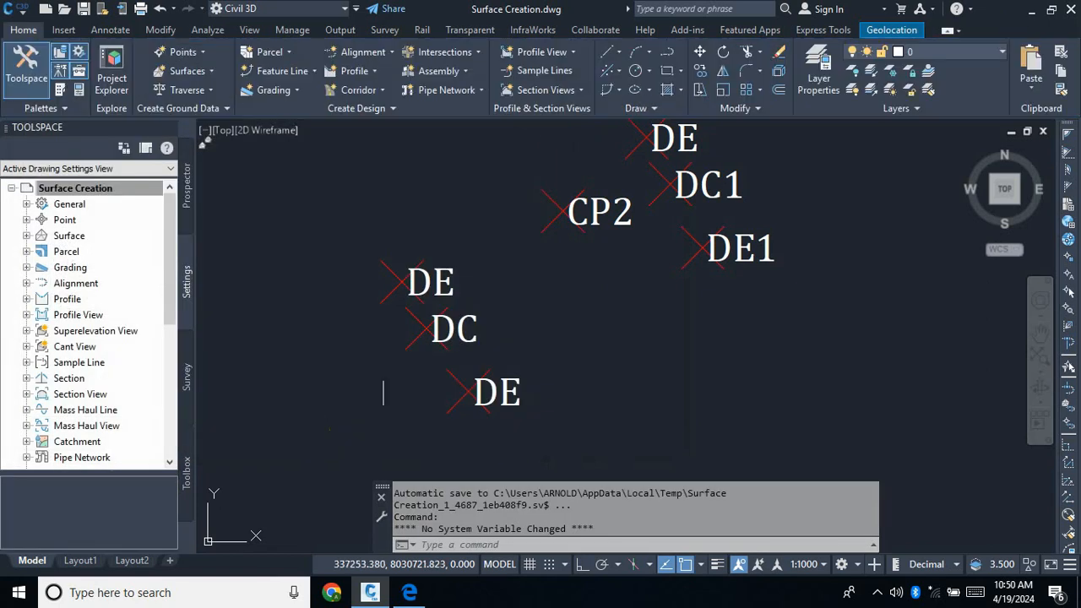
scroll(481, 351, "down", 2)
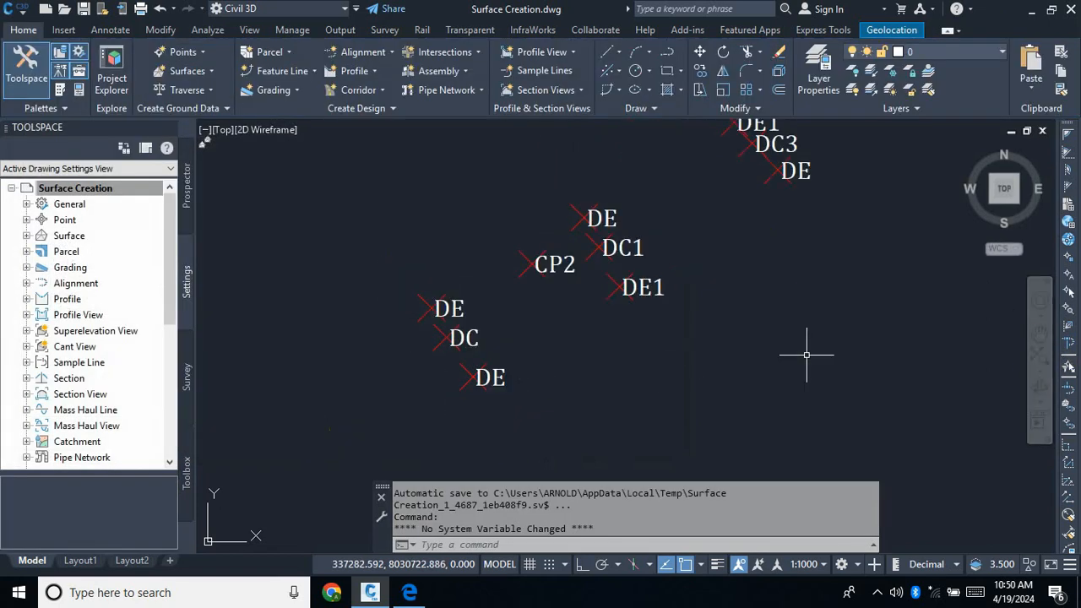
Examine the description labels of the survey points along the route from the CP2 area towards its northern end.
left_click(1040, 332)
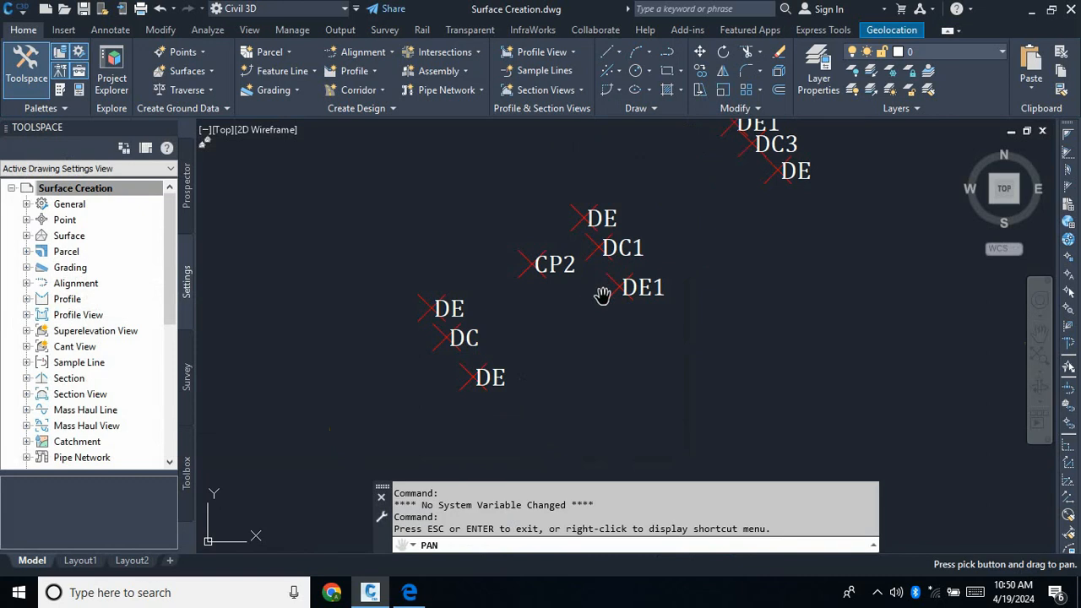
left_click_drag(602, 295, 470, 416)
left_click_drag(676, 305, 543, 423)
mouse_move(678, 319)
left_mouse_down()
mouse_move(645, 376)
mouse_move(586, 432)
left_mouse_up()
left_click_drag(733, 308, 622, 396)
mouse_move(754, 298)
left_mouse_down()
mouse_move(668, 398)
mouse_move(617, 410)
left_mouse_up()
left_click_drag(814, 278, 670, 357)
left_click_drag(775, 304, 564, 501)
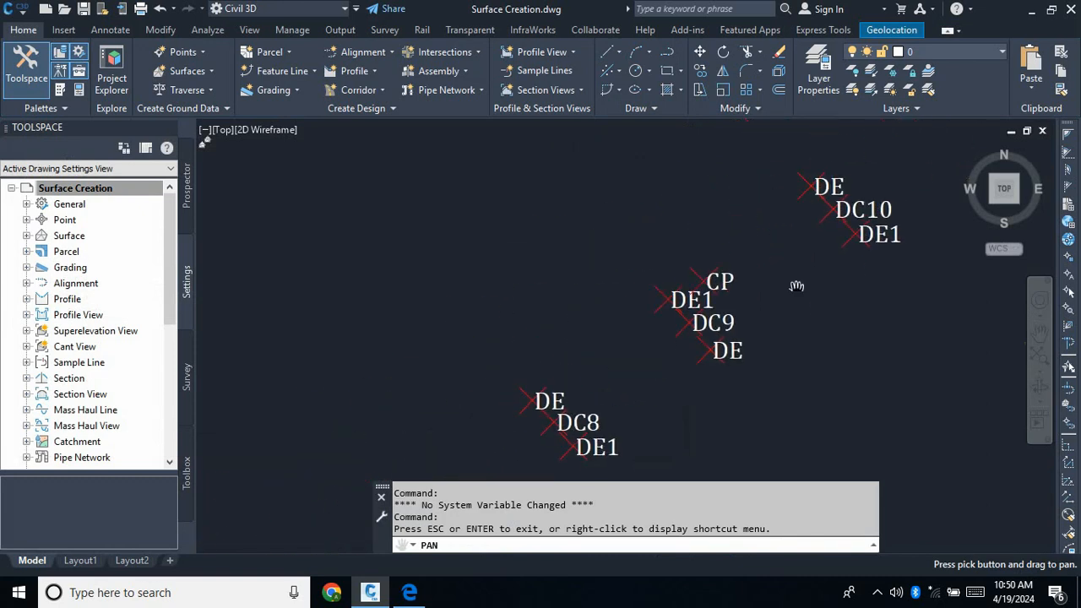
left_click_drag(796, 286, 712, 405)
left_click_drag(842, 265, 712, 410)
left_click_drag(794, 295, 679, 439)
left_click_drag(761, 251, 707, 420)
left_click_drag(769, 270, 685, 430)
left_click_drag(765, 248, 673, 420)
mouse_move(795, 263)
left_mouse_down()
mouse_move(738, 386)
mouse_move(743, 442)
mouse_move(693, 428)
mouse_move(748, 315)
left_mouse_up()
scroll(755, 295, "down", 8)
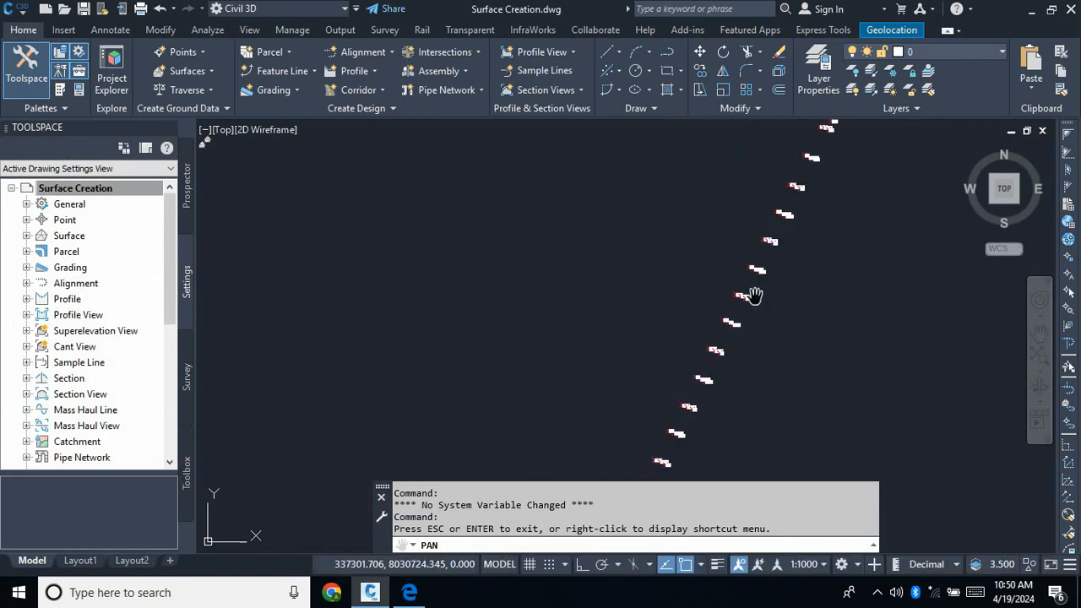
scroll(748, 330, "down", 2)
Check the label size and position against the point markers at the southwestern end of the route.
scroll(591, 382, "up", 12)
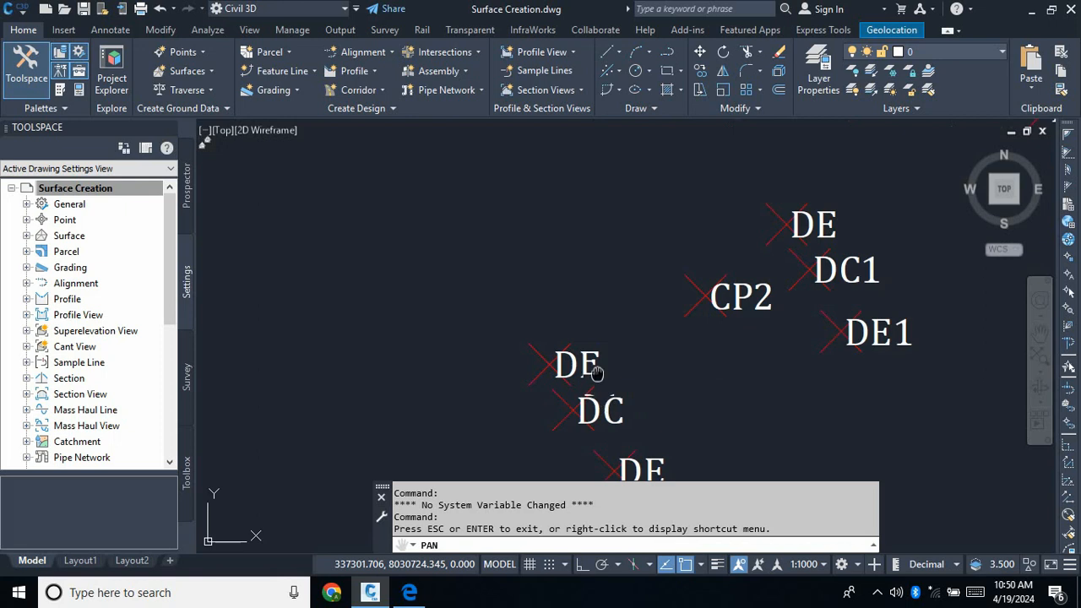
left_click_drag(597, 374, 576, 271)
scroll(606, 377, "down", 2)
left_click_drag(599, 394, 575, 356)
scroll(580, 337, "up", 6)
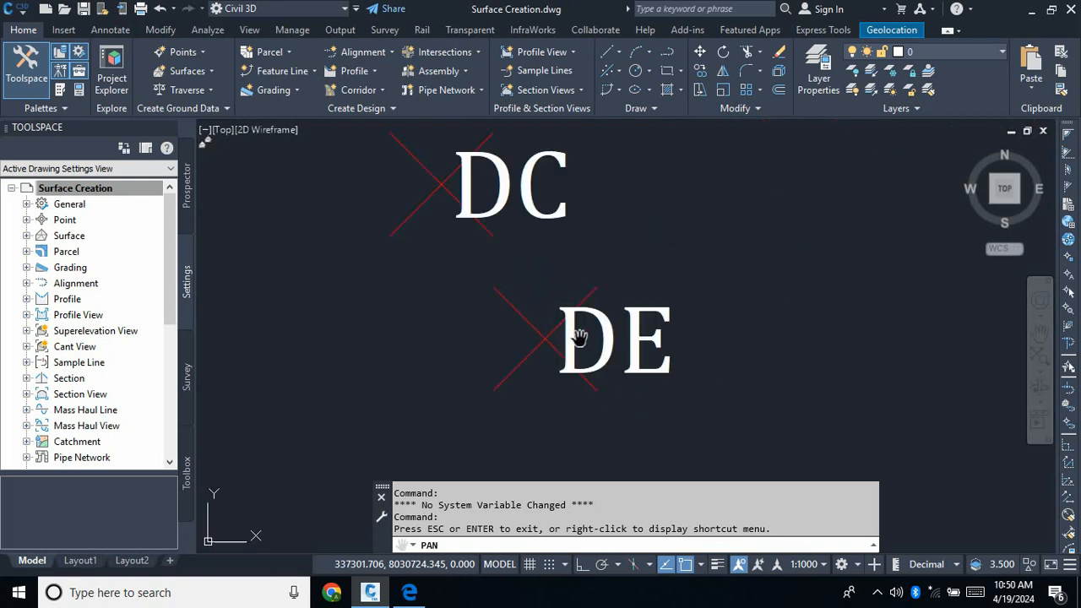
scroll(579, 342, "down", 4)
key("Escape")
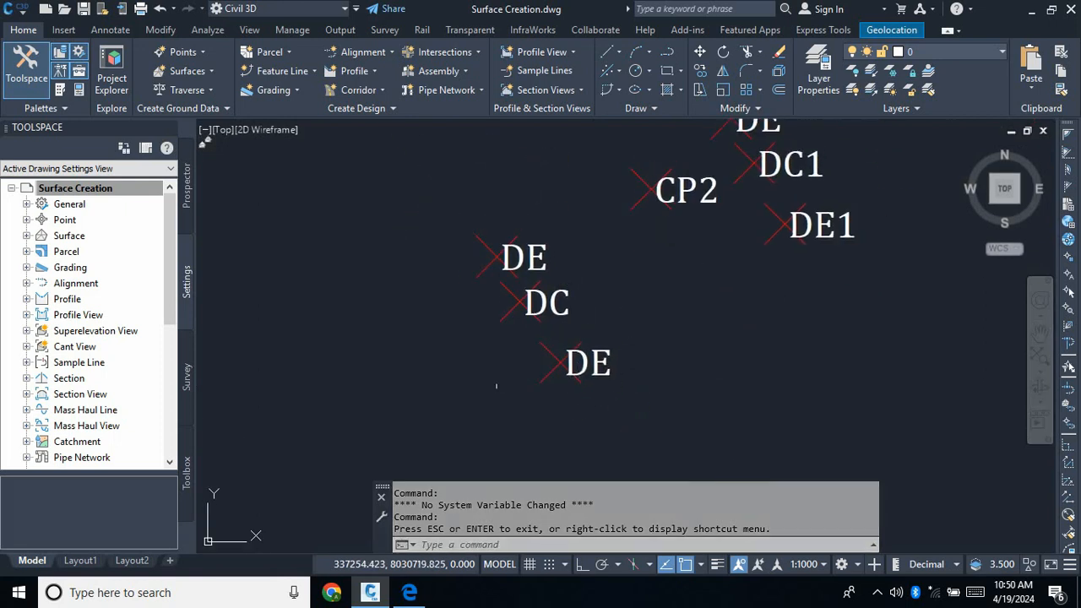
key("Escape")
key("Escape")
key("Escape")
key("Escape")
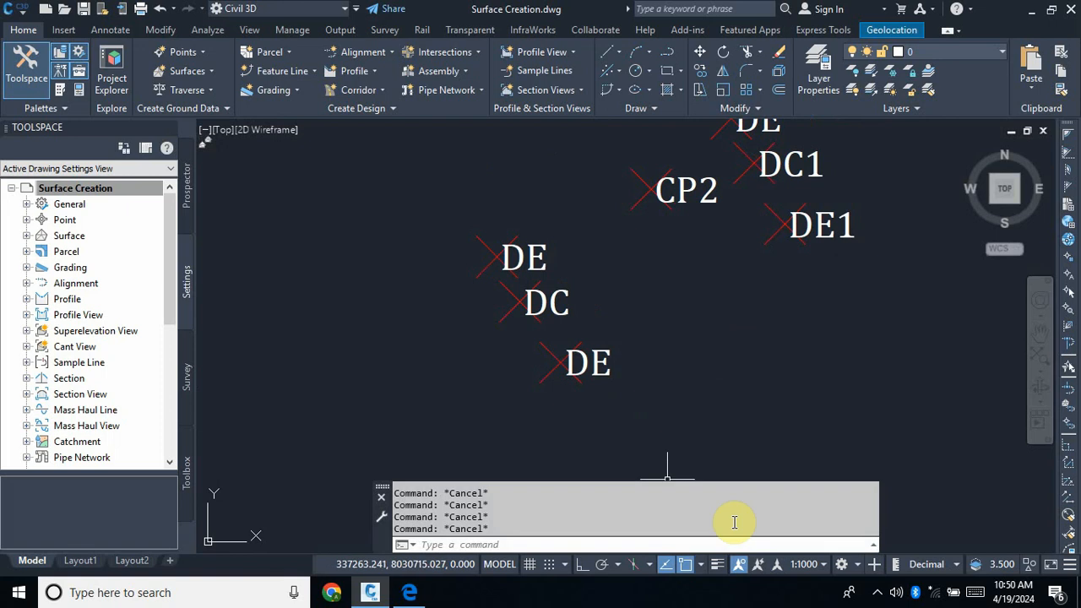
Try an annotation scale of 1:750, and settle on 1:500 for the drawing.
left_click(823, 566)
left_click(793, 393)
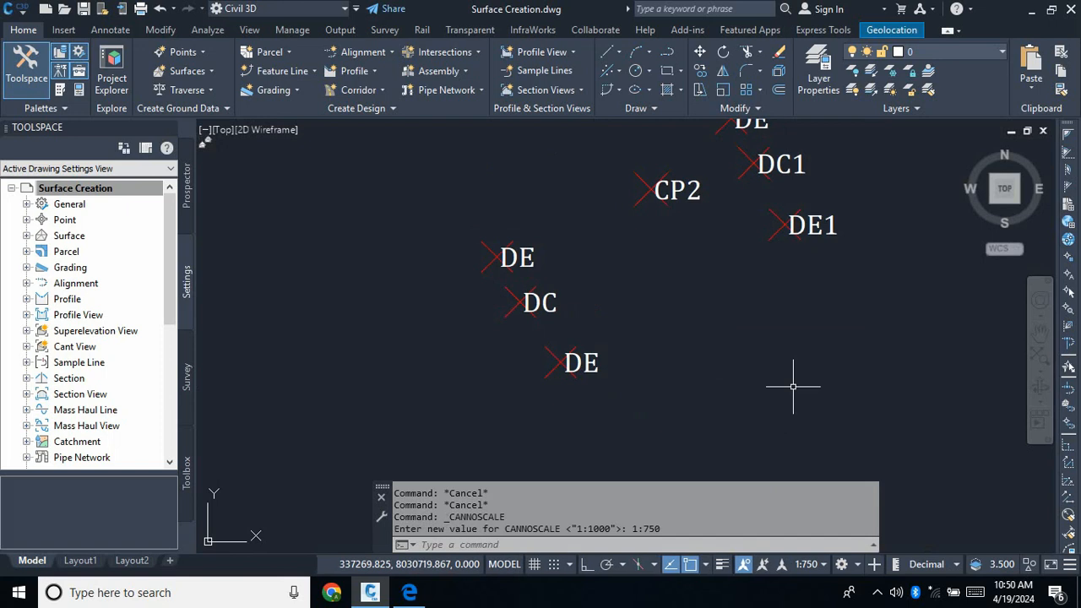
left_click(825, 566)
left_click(810, 372)
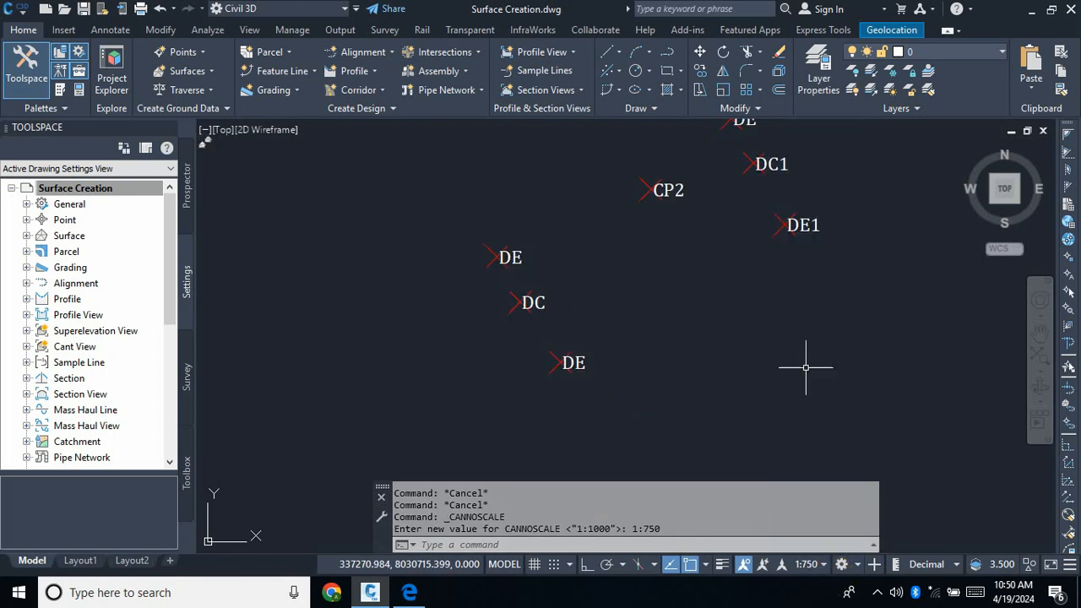
Review the resized point labels along the route from CP2 up to the DC20 cross-section.
left_click(1040, 334)
left_click_drag(805, 192, 662, 341)
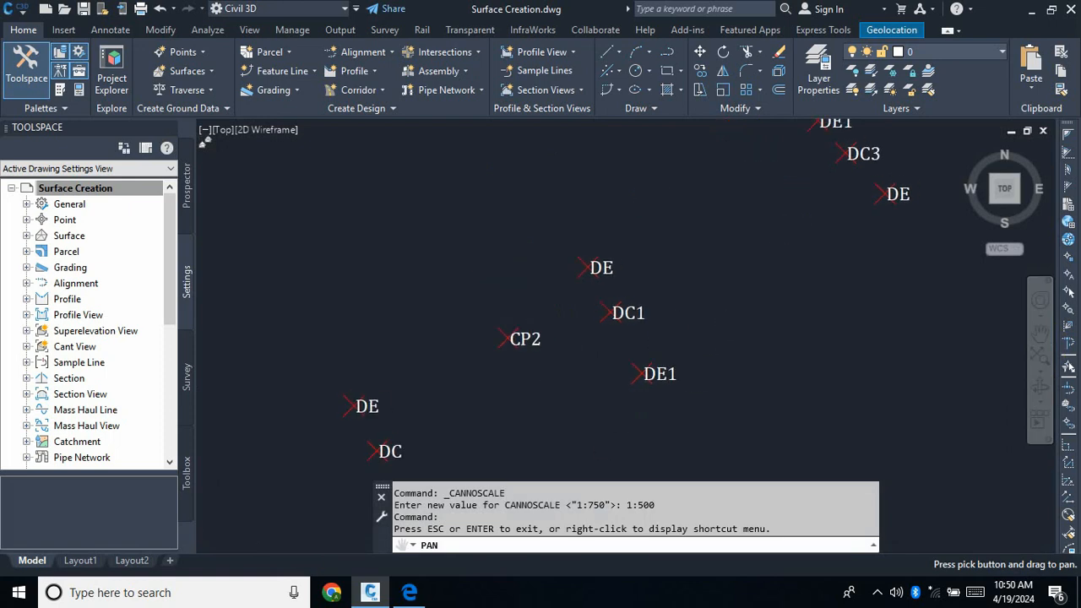
scroll(662, 341, "down", 5)
scroll(745, 287, "up", 6)
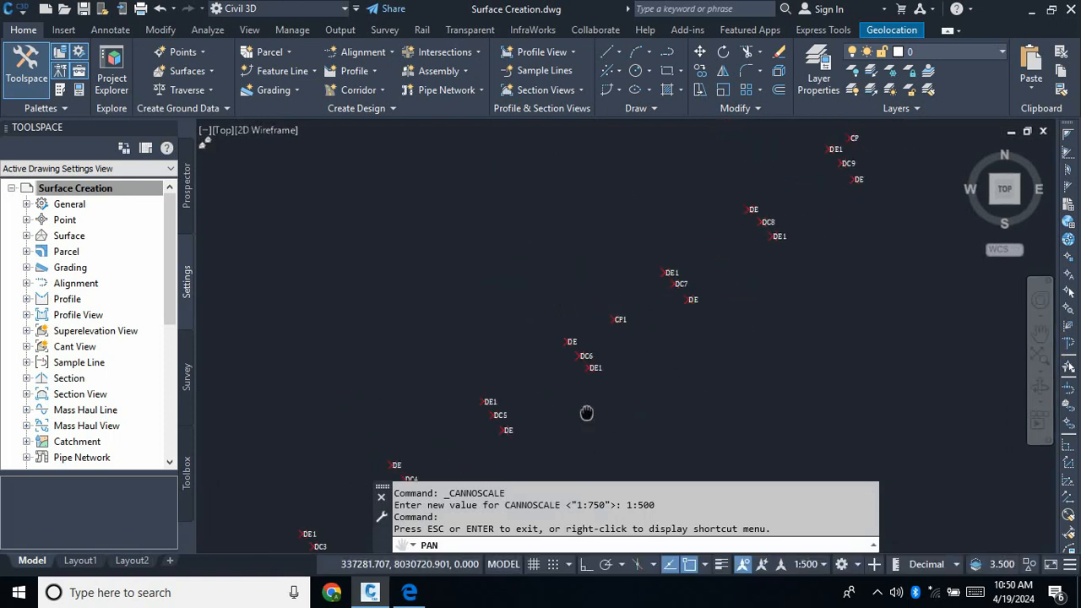
left_click_drag(923, 152, 588, 451)
left_click_drag(755, 294, 652, 494)
middle_click_drag(649, 333, 583, 512)
middle_click_drag(784, 154, 683, 265)
middle_click_drag(717, 177, 600, 367)
key("Escape")
key("Escape")
key("Escape")
key("Escape")
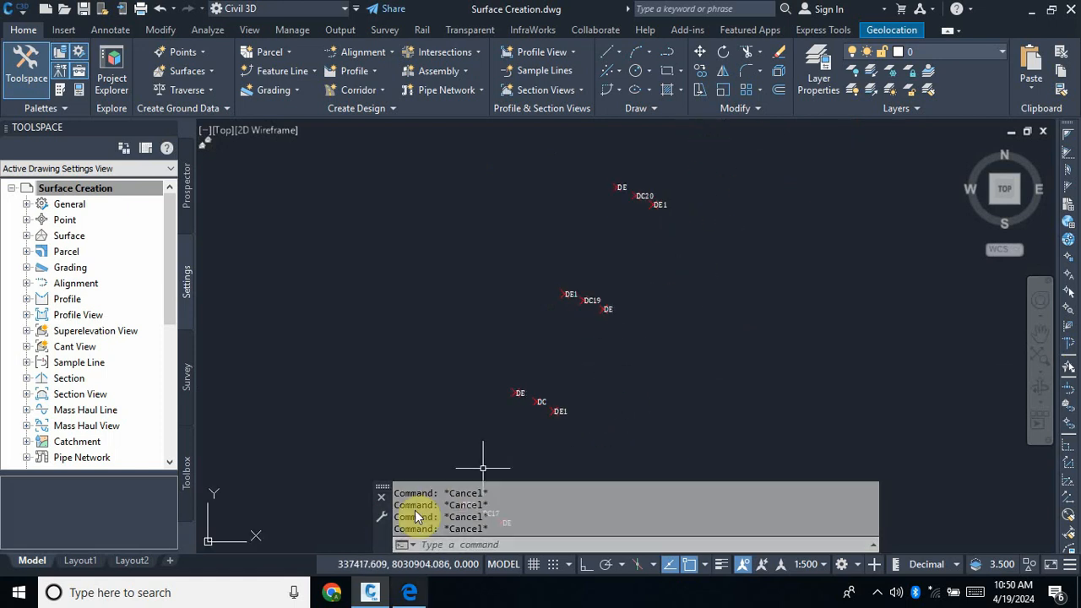
Switch to the Autodesk Civil 3D PDF in Edge, read the tutorial topics on data import and surfaces, and return to Civil 3D.
left_click(422, 593)
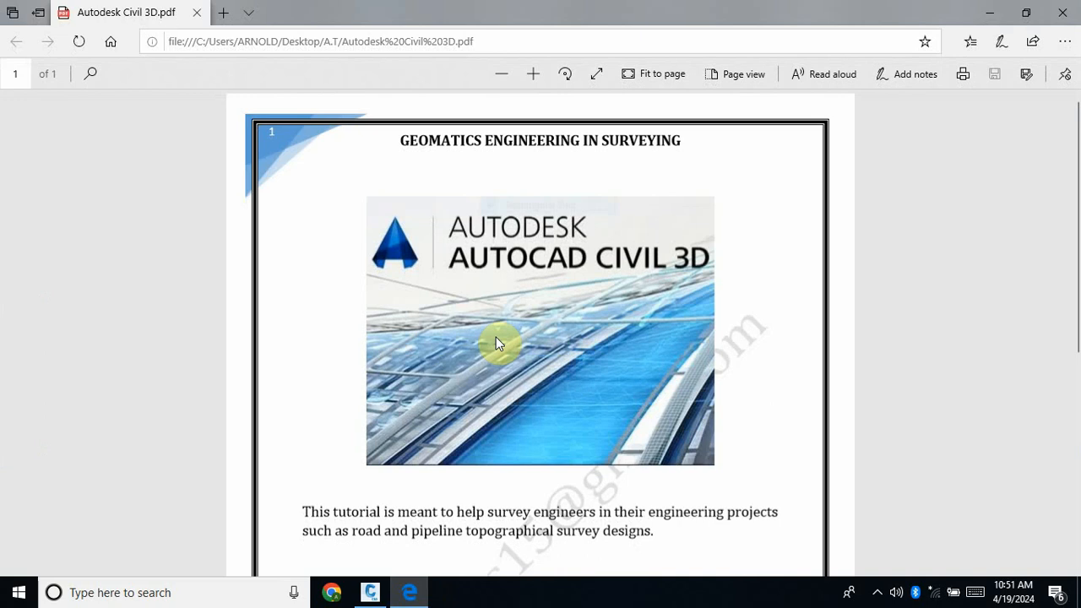
scroll(498, 337, "down", 3)
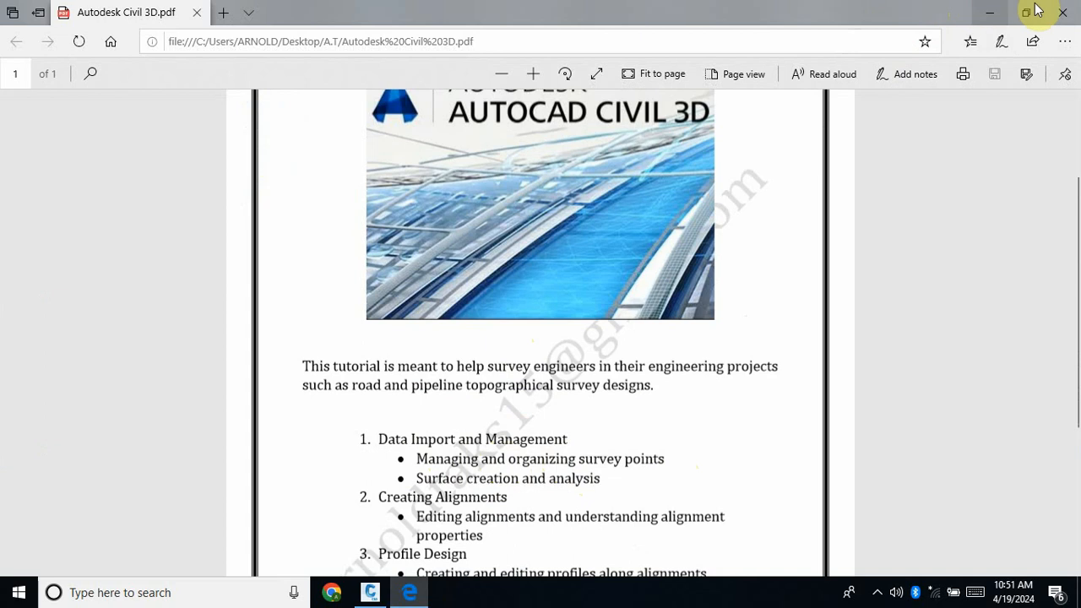
left_click(985, 12)
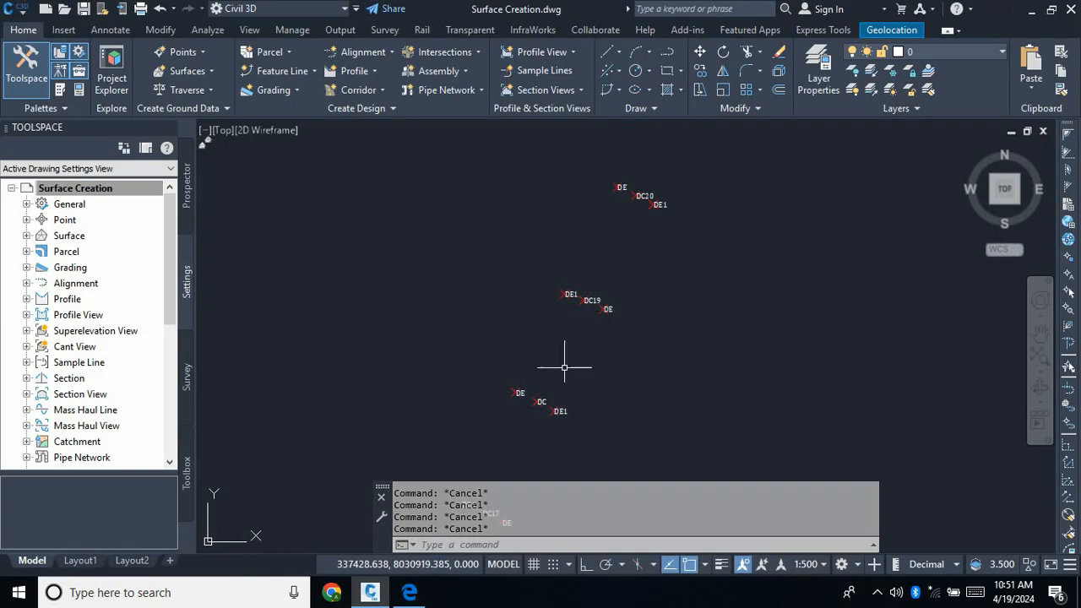
Examine the point markers and labels around DC16 and the overall shape of the survey line.
scroll(562, 417, "up", 5)
scroll(599, 313, "down", 5)
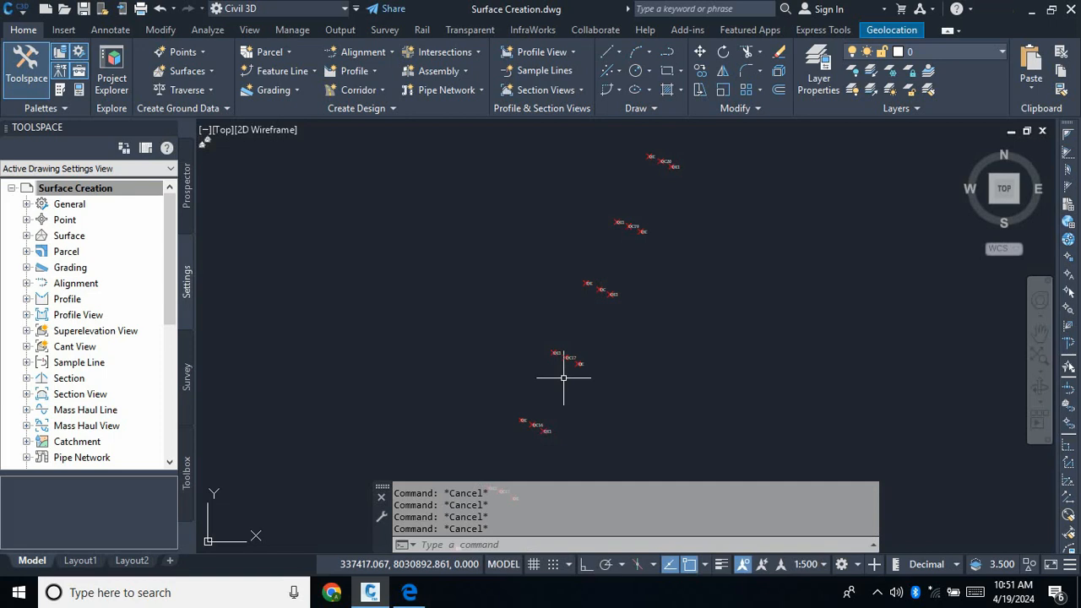
scroll(572, 343, "up", 3)
scroll(531, 313, "down", 4)
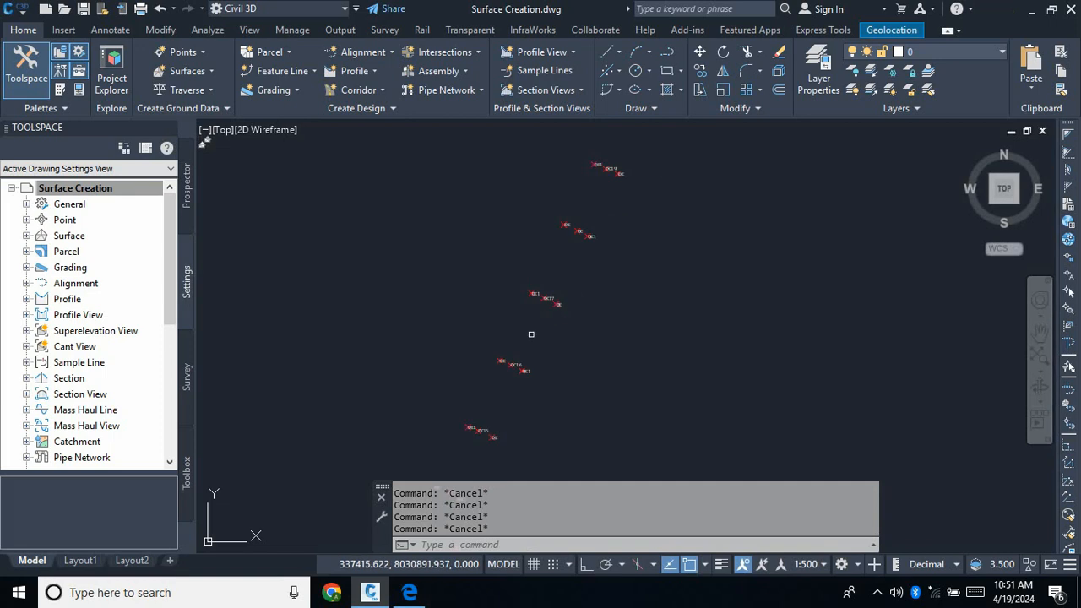
scroll(503, 380, "up", 1)
scroll(509, 355, "up", 6)
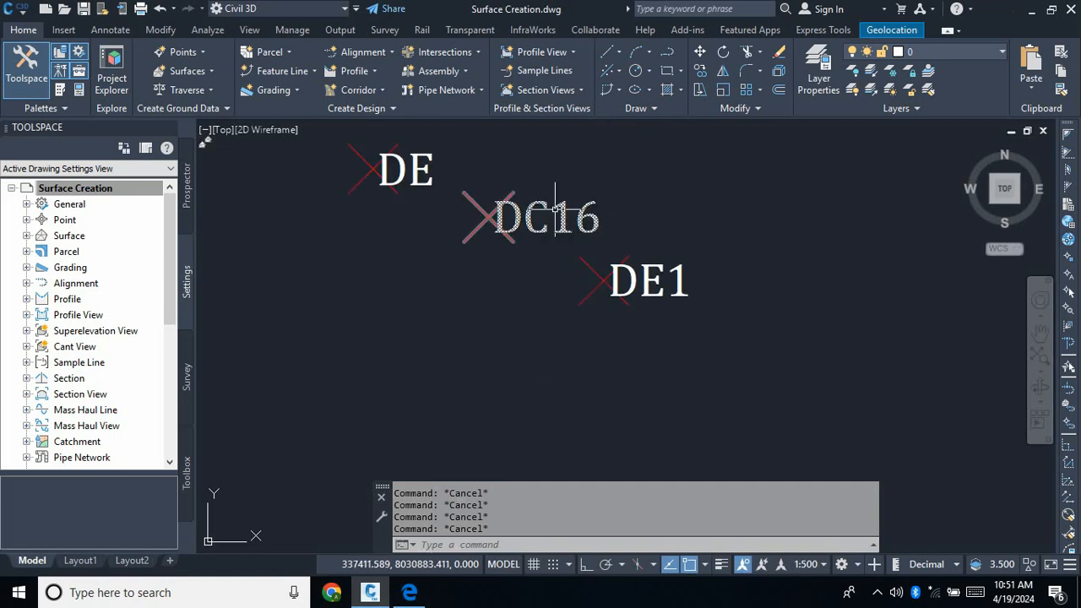
scroll(513, 338, "down", 6)
scroll(505, 368, "up", 3)
scroll(541, 287, "down", 6)
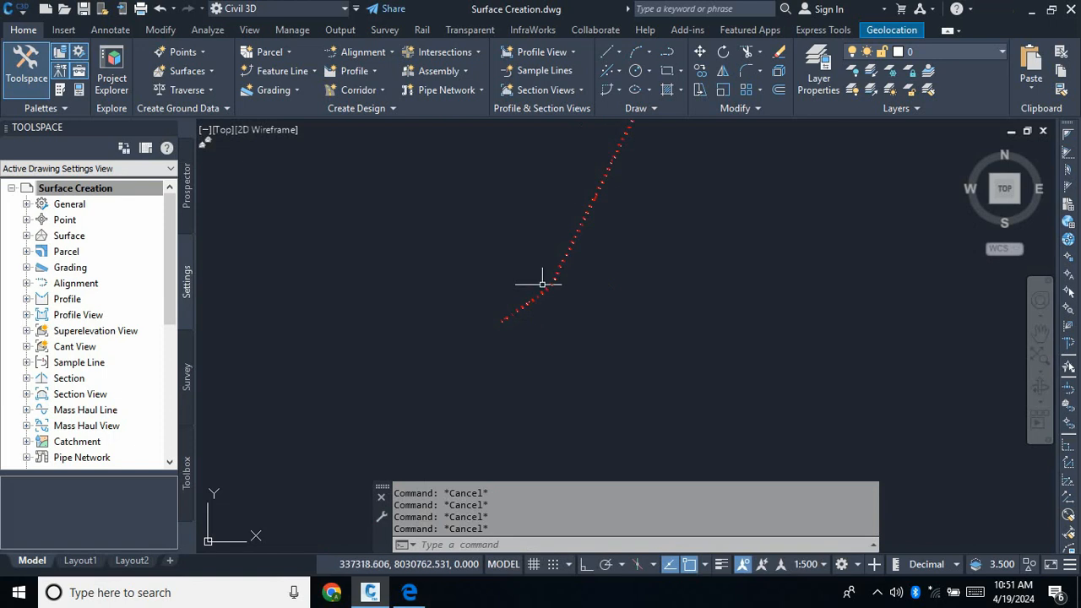
scroll(535, 295, "up", 4)
scroll(557, 325, "down", 2)
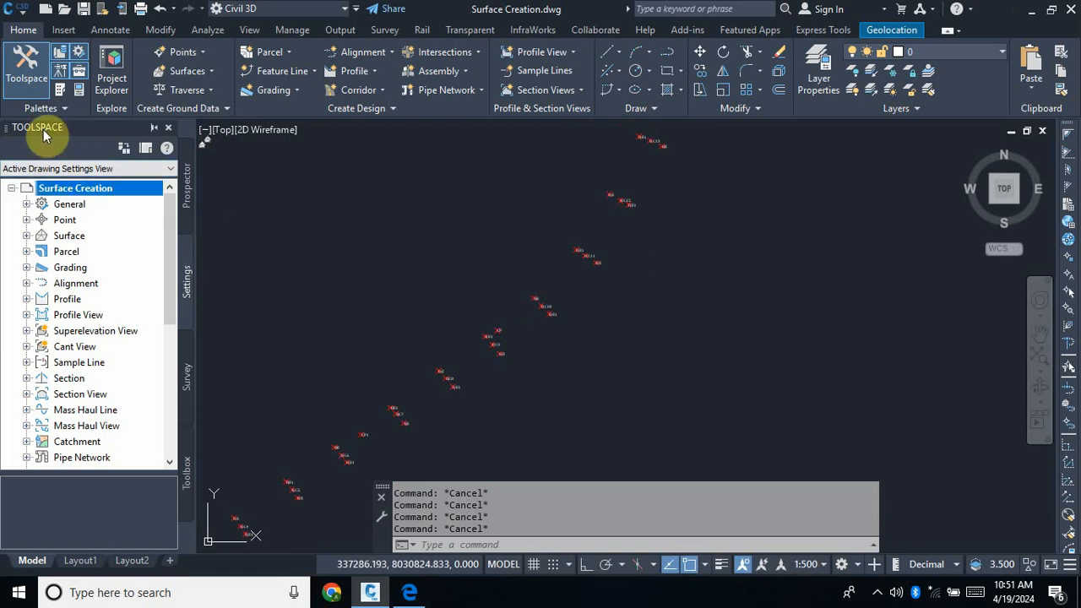
Start a new TIN surface on layer C-TOPO and name it Surface 1.
left_click(184, 198)
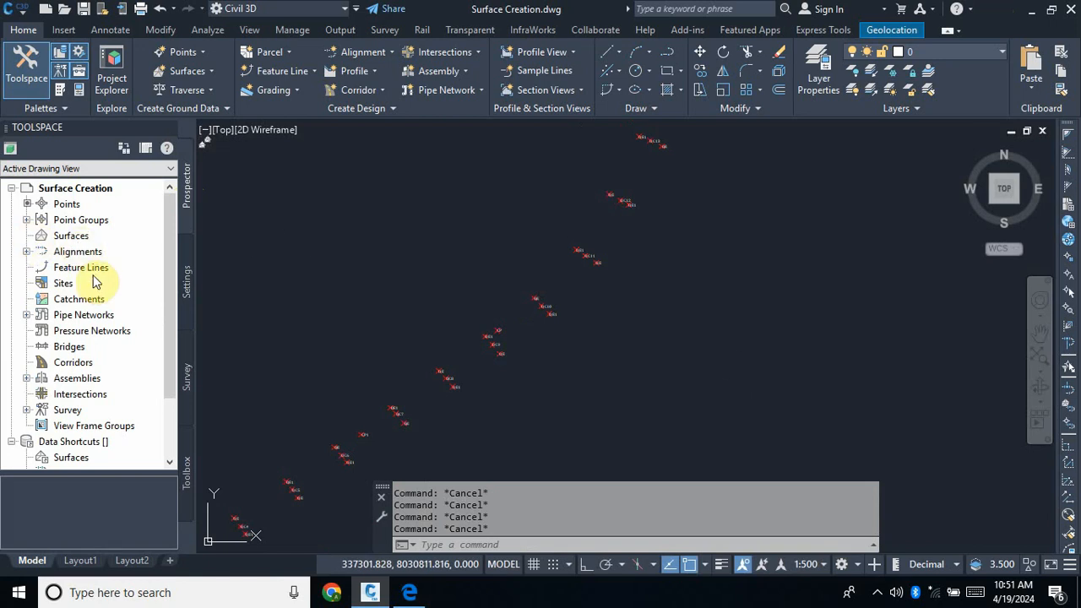
left_click(69, 239)
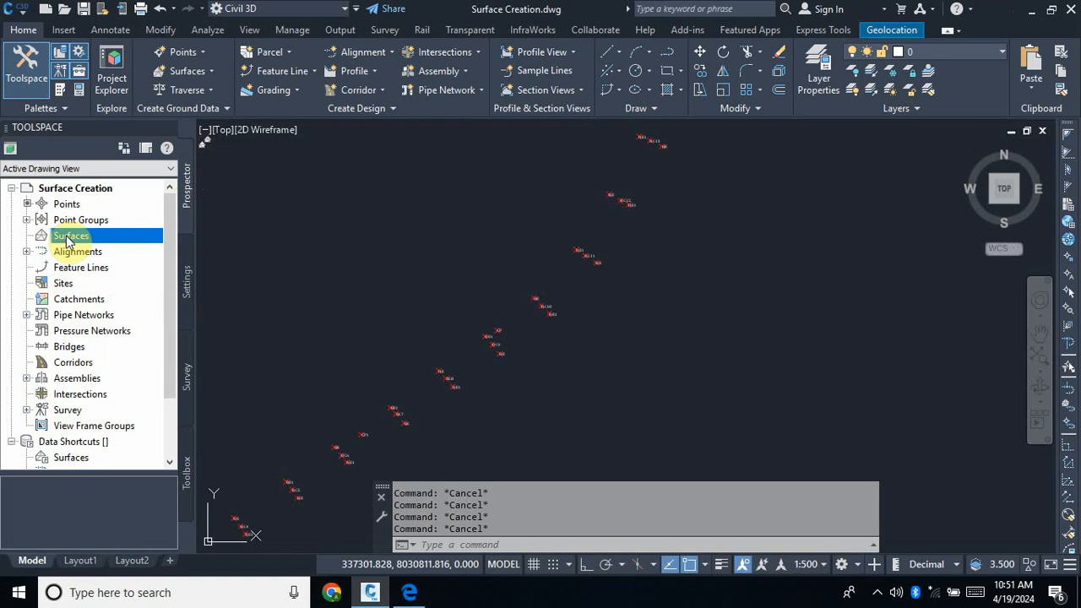
right_click(71, 240)
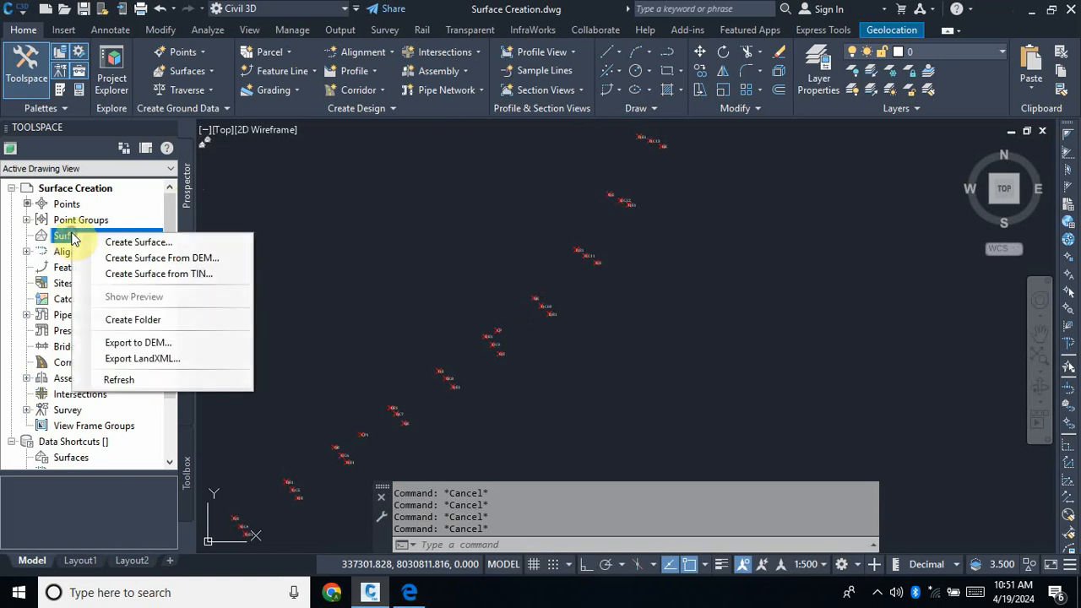
left_click(150, 243)
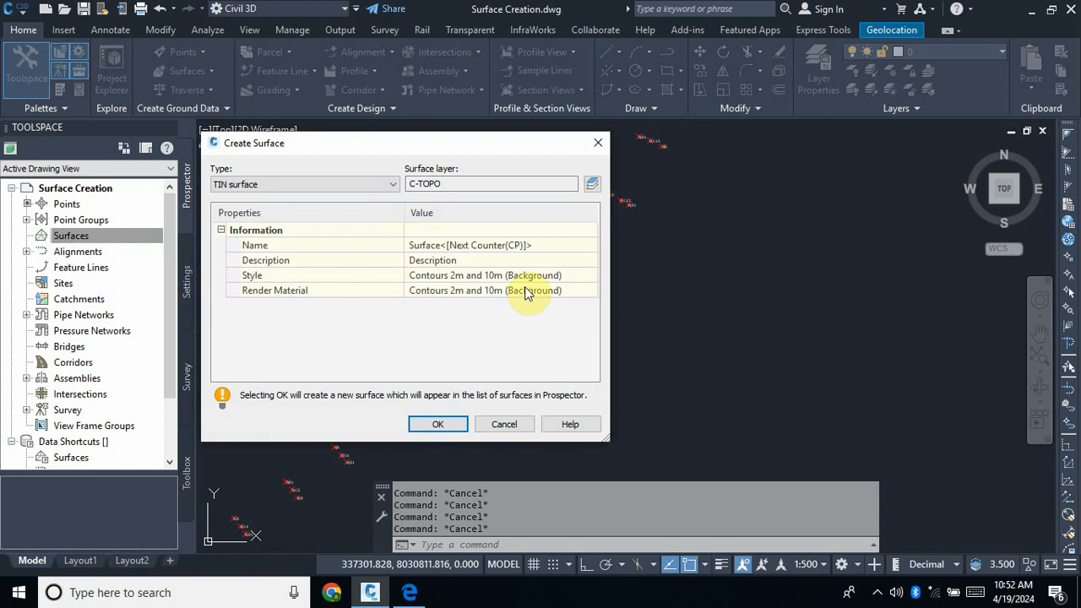
left_click(543, 246)
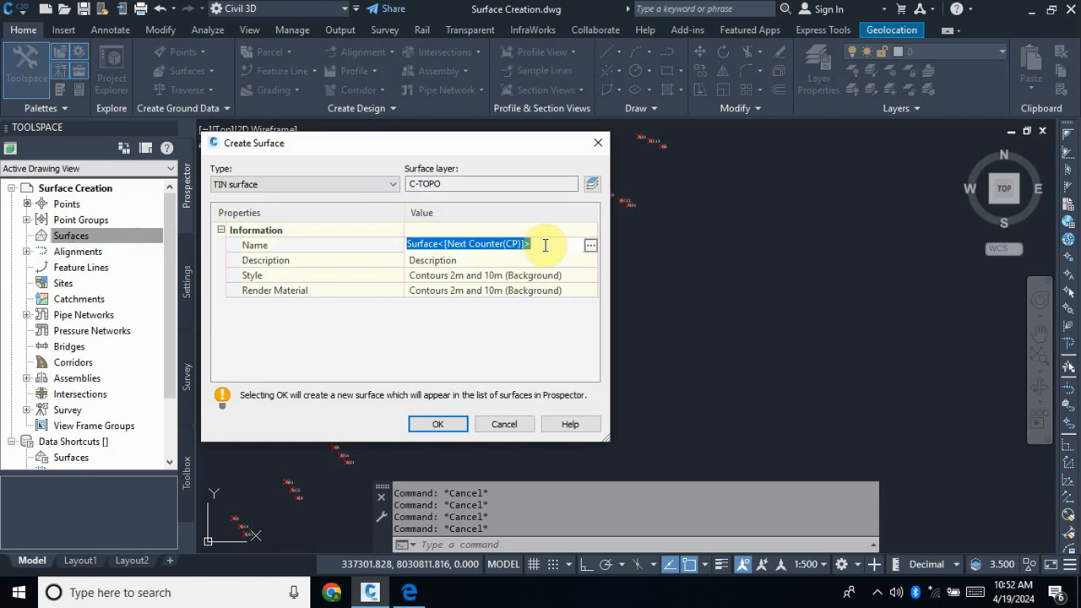
left_click_drag(543, 248, 444, 262)
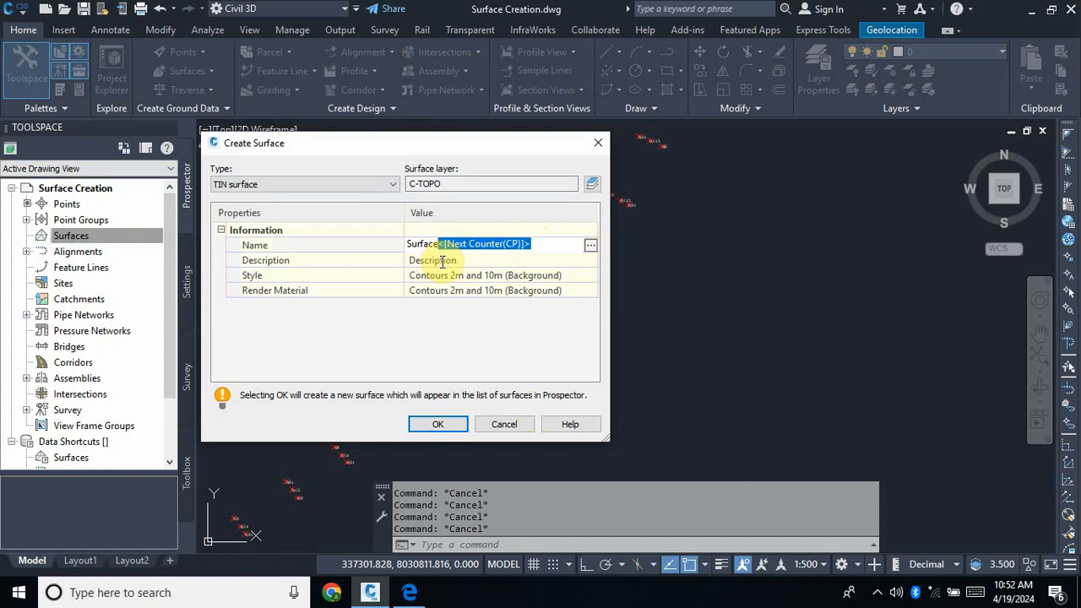
key("Delete")
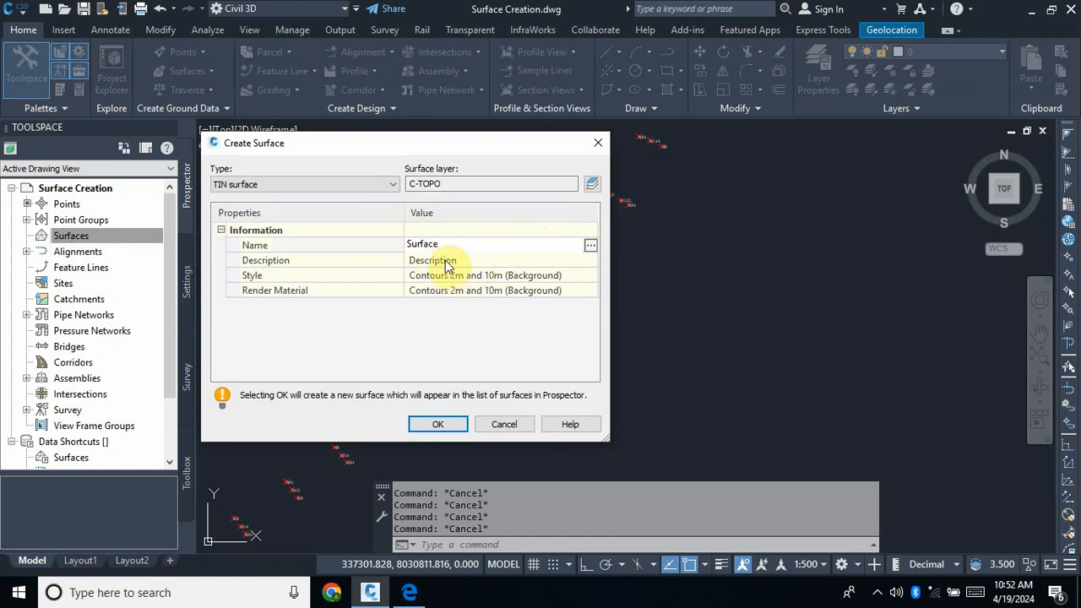
type("1")
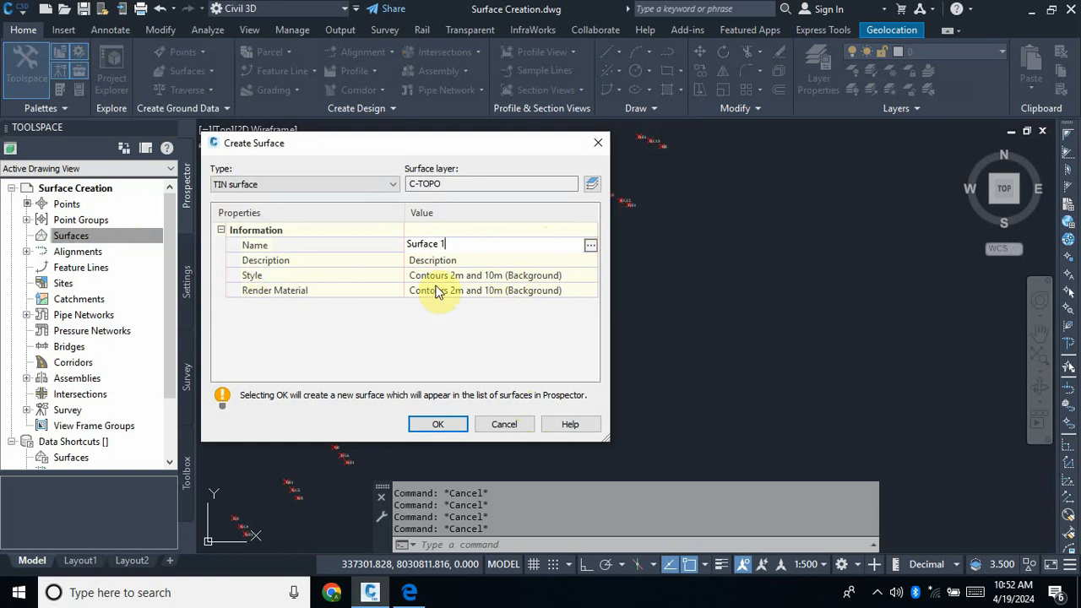
key("Return")
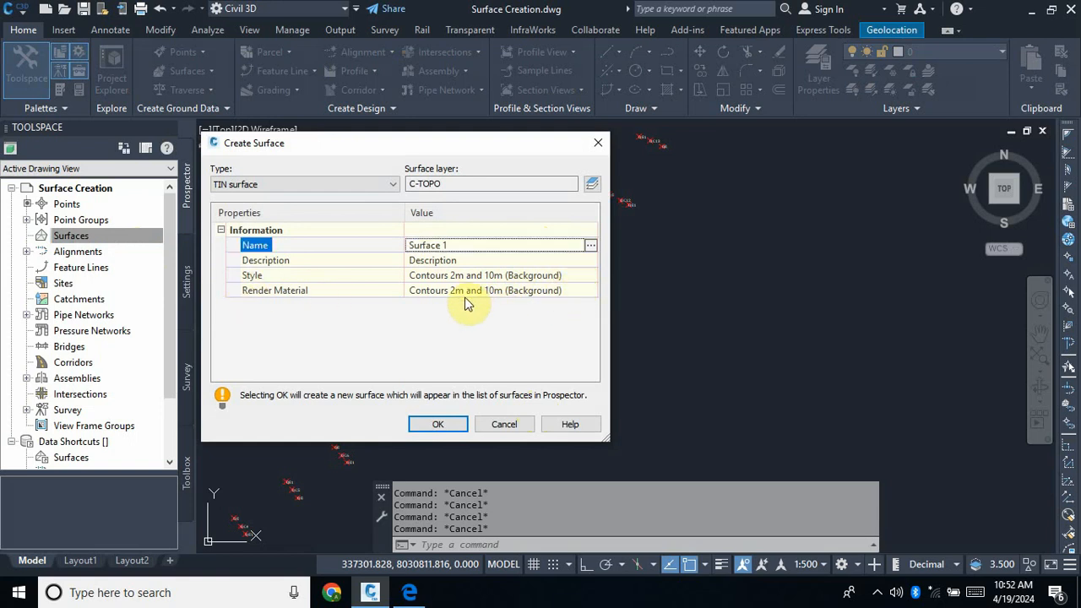
Keep the default description, the Contours 2m and 10m (Background) style and the render material, and create the surface.
left_click(473, 261)
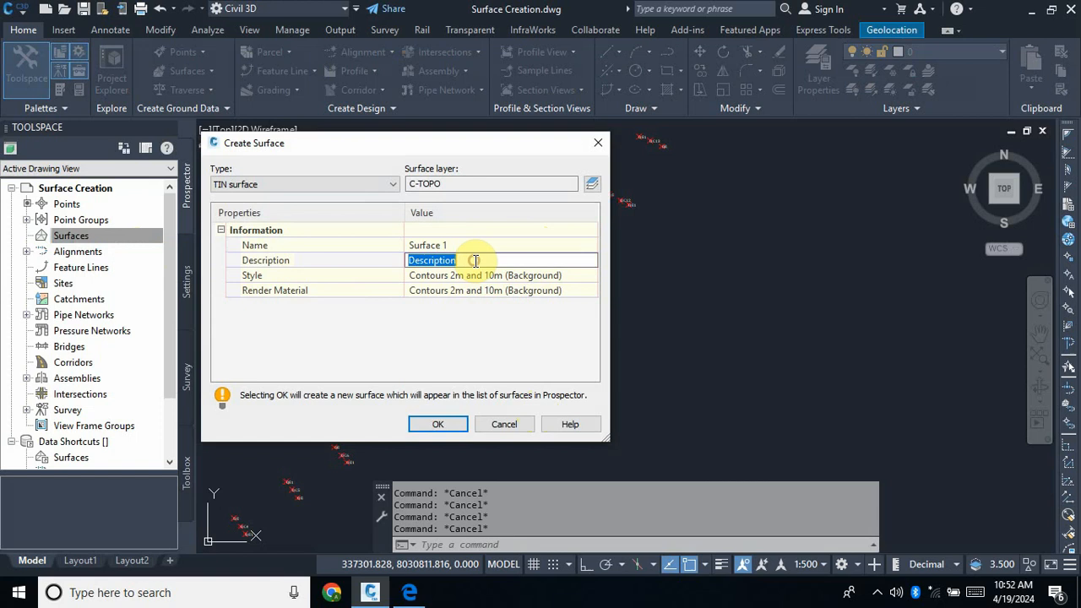
key("Return")
left_click(564, 277)
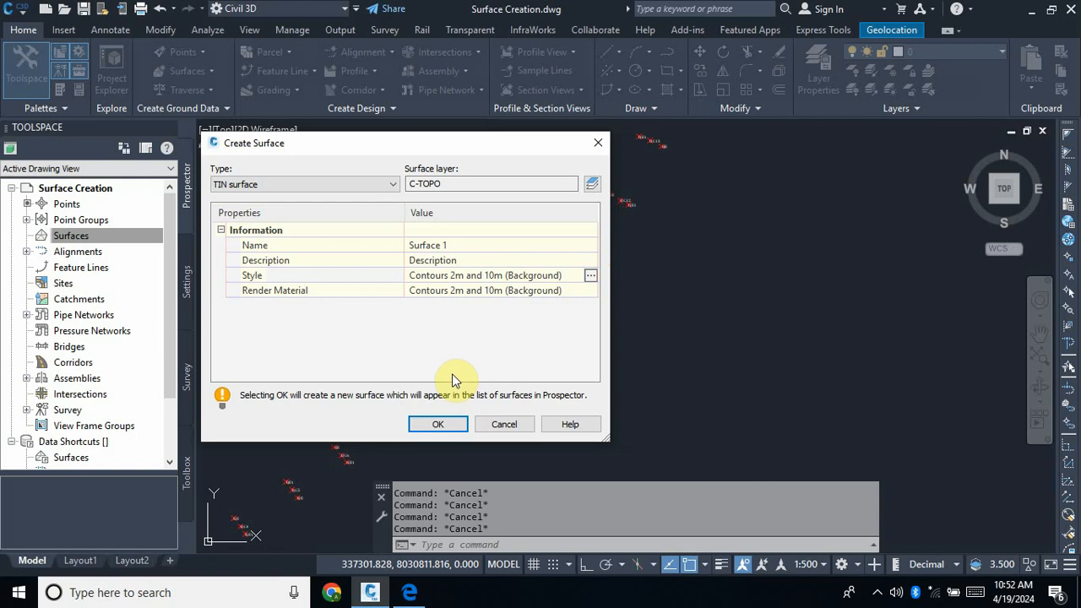
left_click(589, 289)
left_click(583, 290)
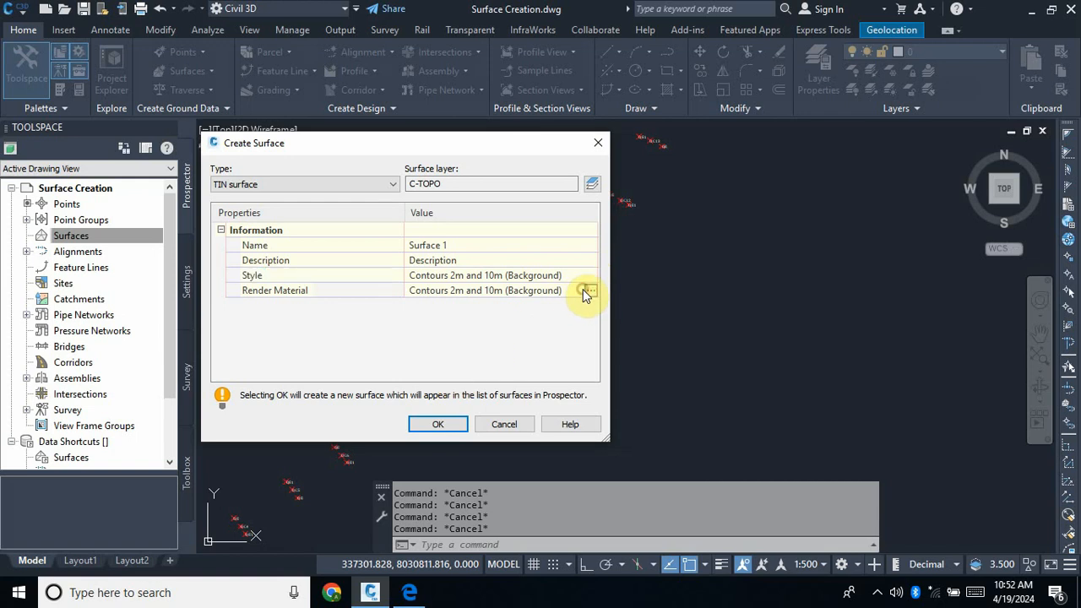
left_click(437, 425)
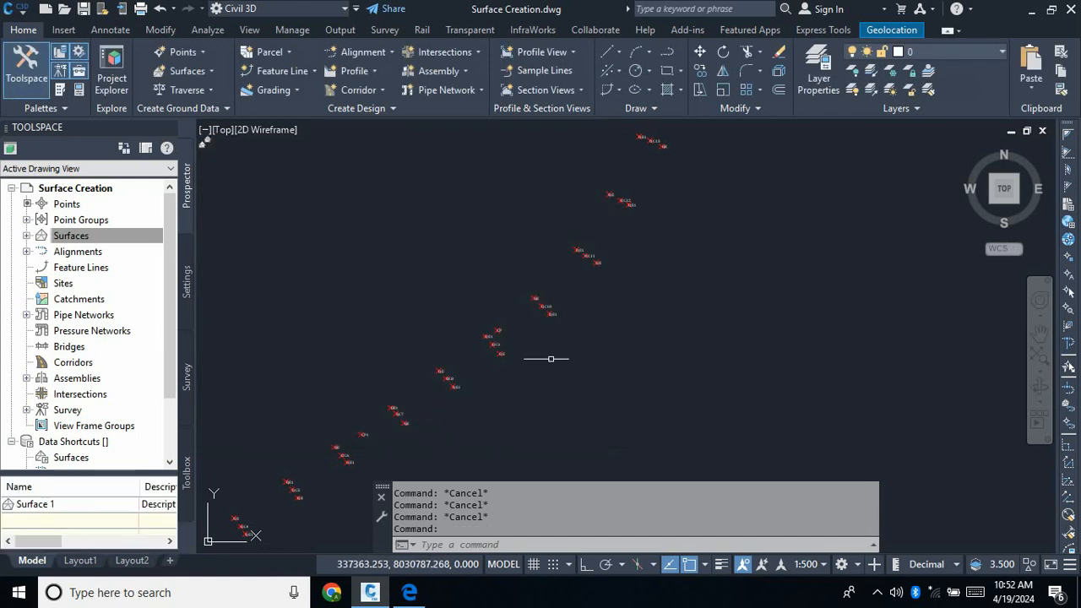
Expand Surface 1 under the drawing's surfaces down to the data types in its definition.
scroll(591, 338, "down", 1)
scroll(483, 399, "up", 1)
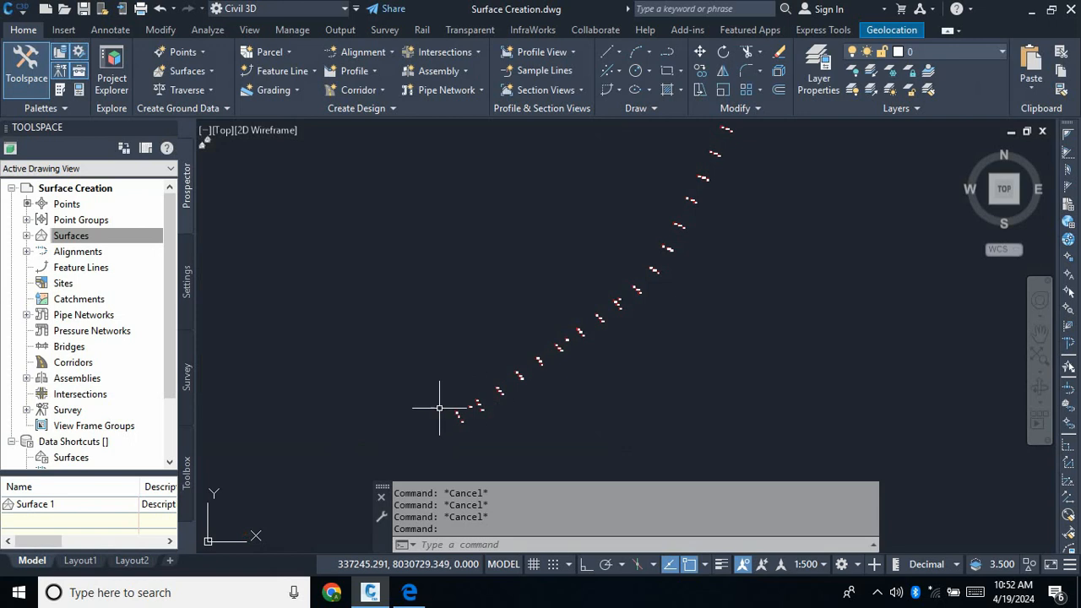
left_click(94, 238)
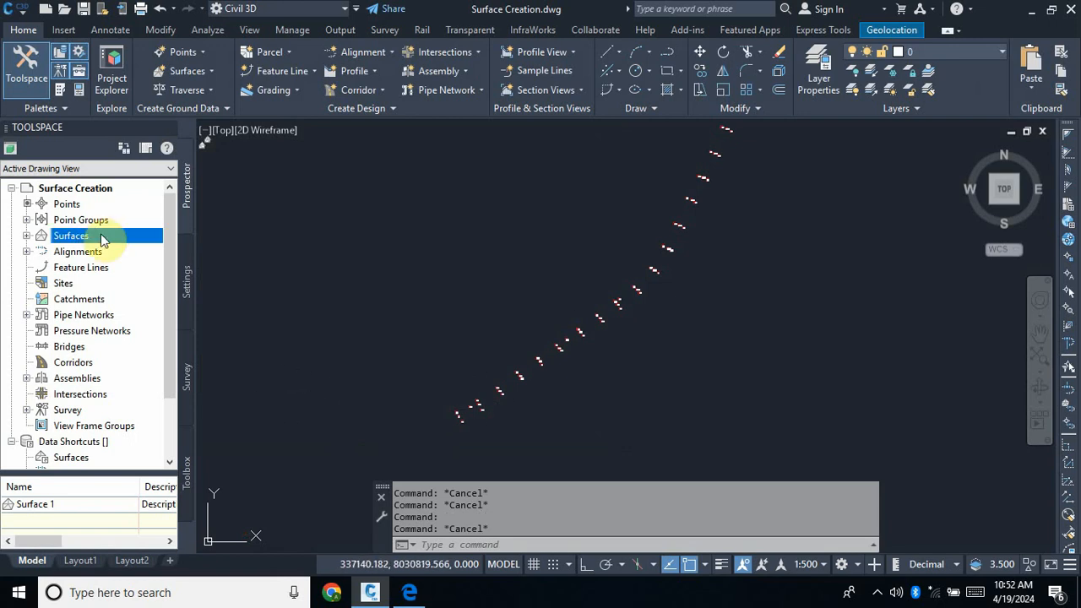
left_click(27, 237)
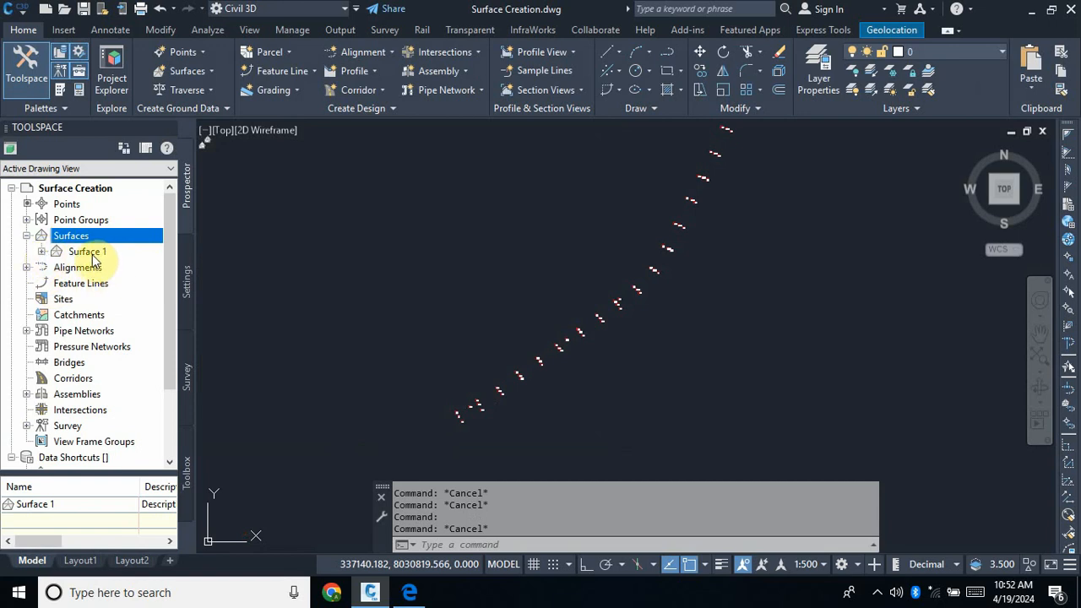
left_click(42, 252)
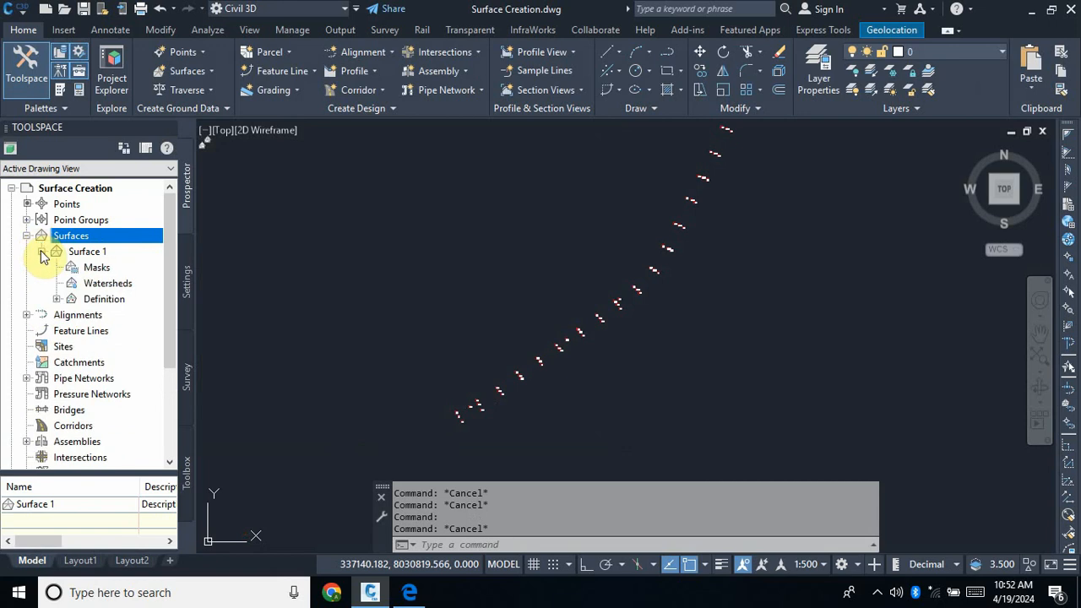
left_click(56, 300)
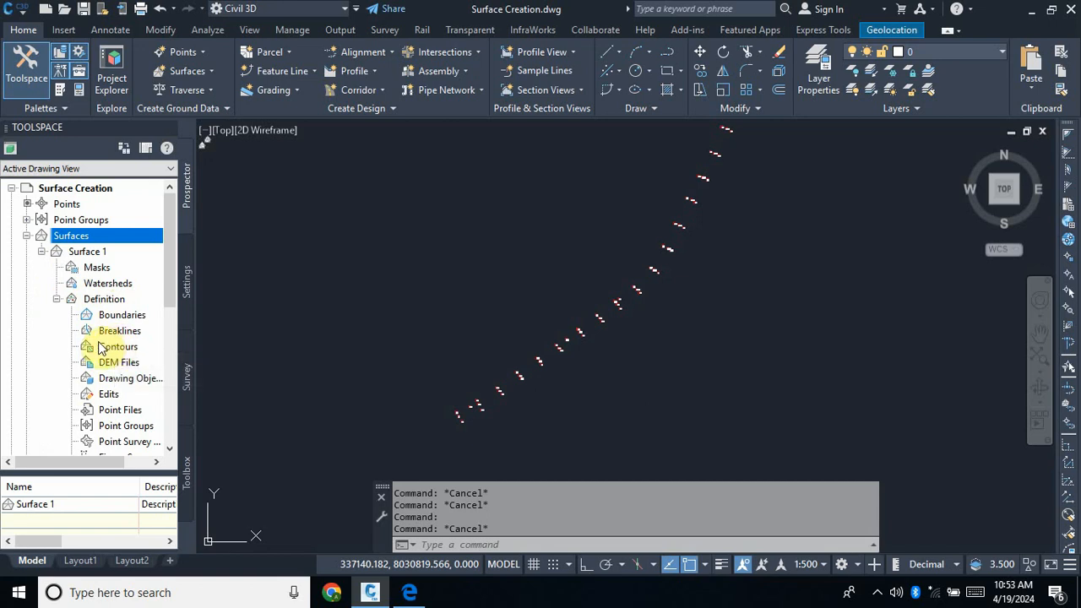
scroll(101, 346, "down", 1)
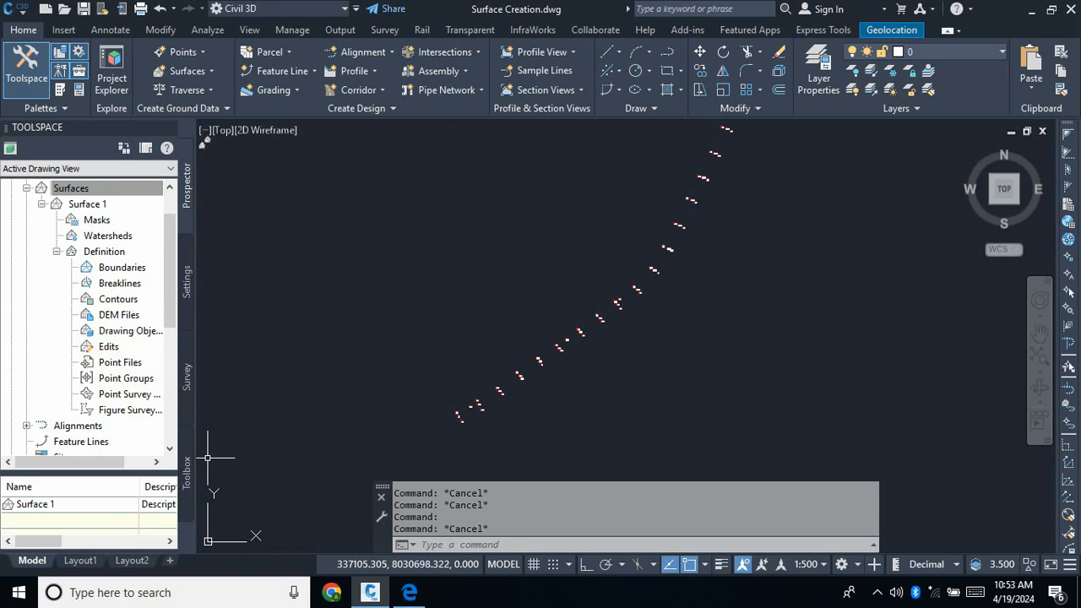
Add A.T Point Group to Surface 1's definition as its point data.
left_click(135, 379)
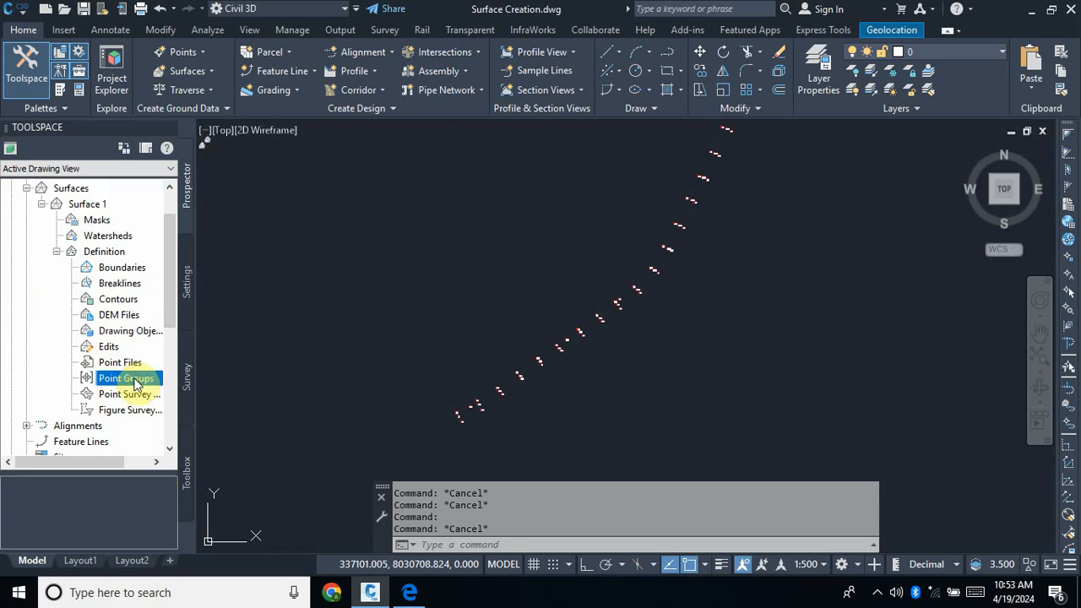
right_click(135, 384)
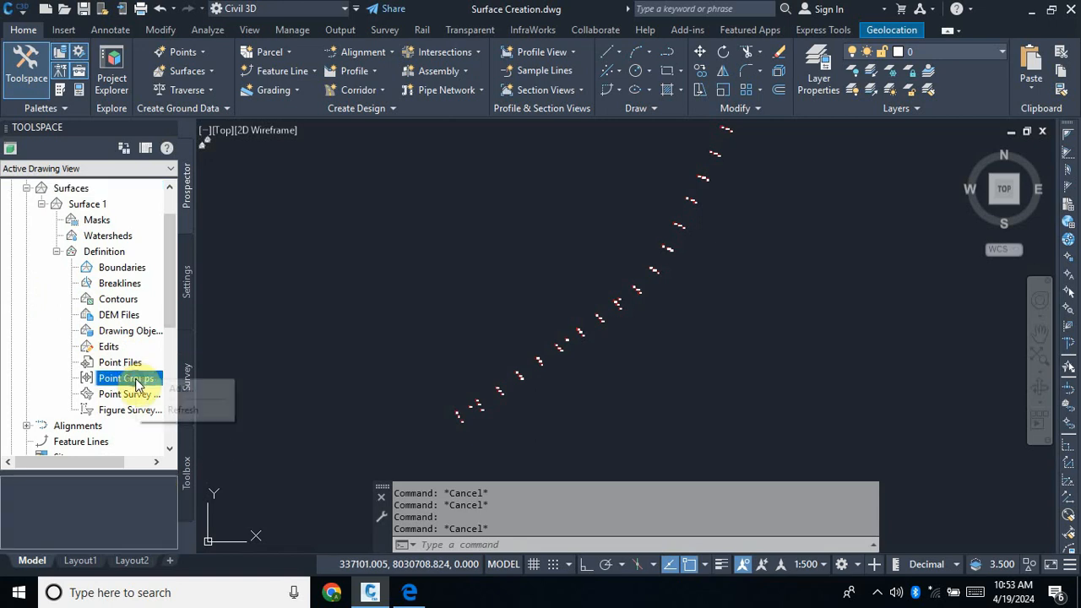
left_click(193, 389)
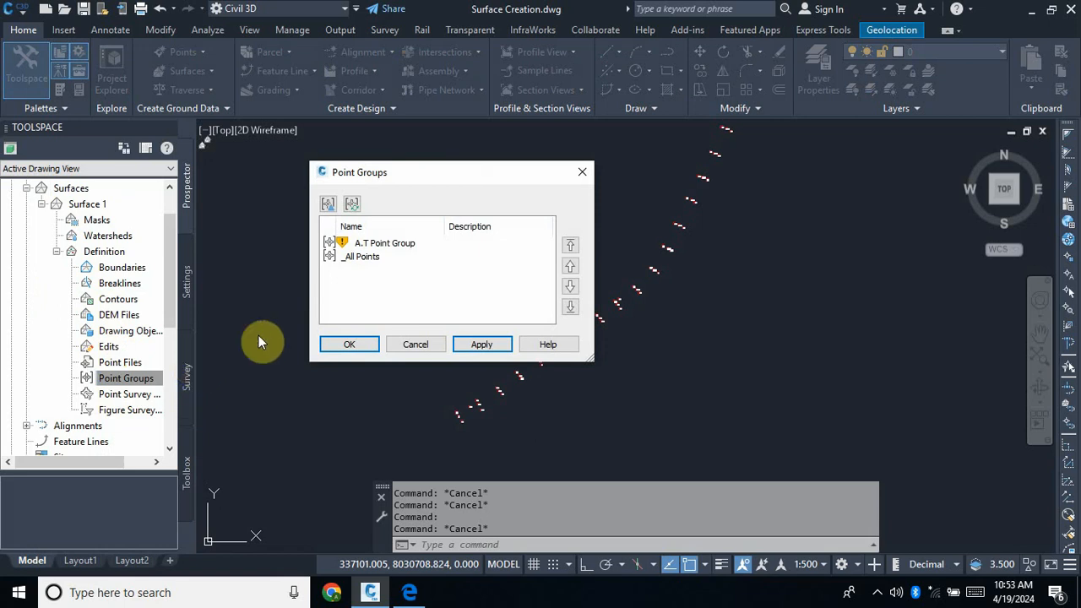
left_click(400, 245)
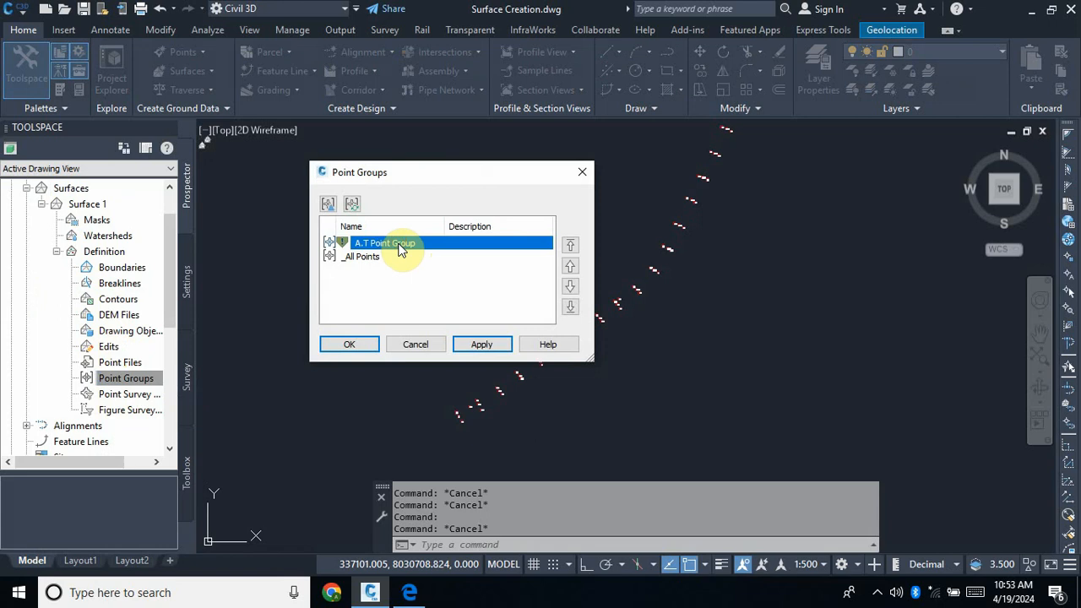
left_click(481, 344)
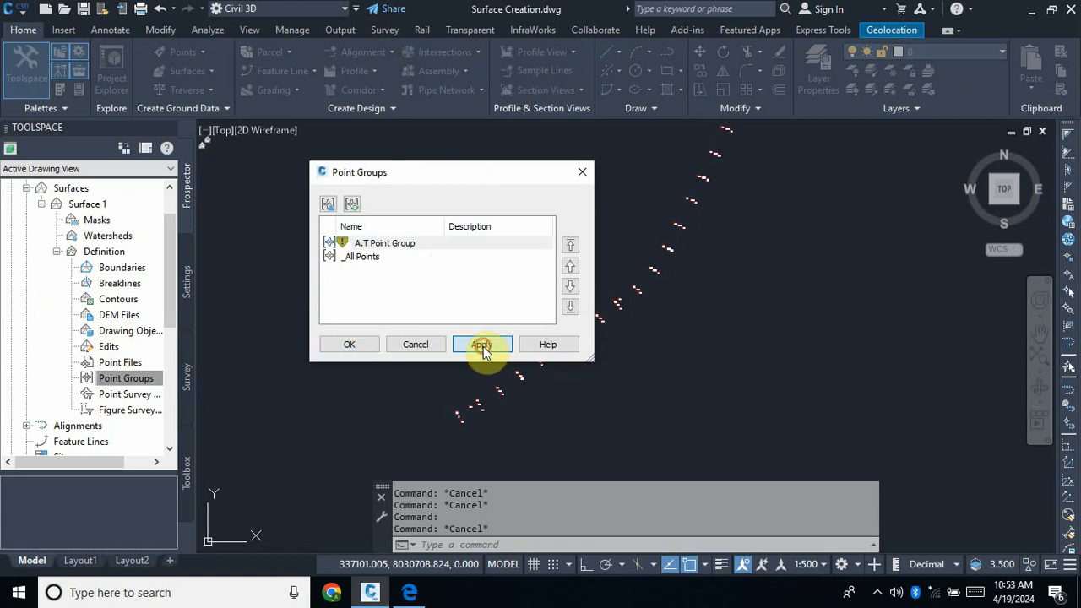
left_click(349, 344)
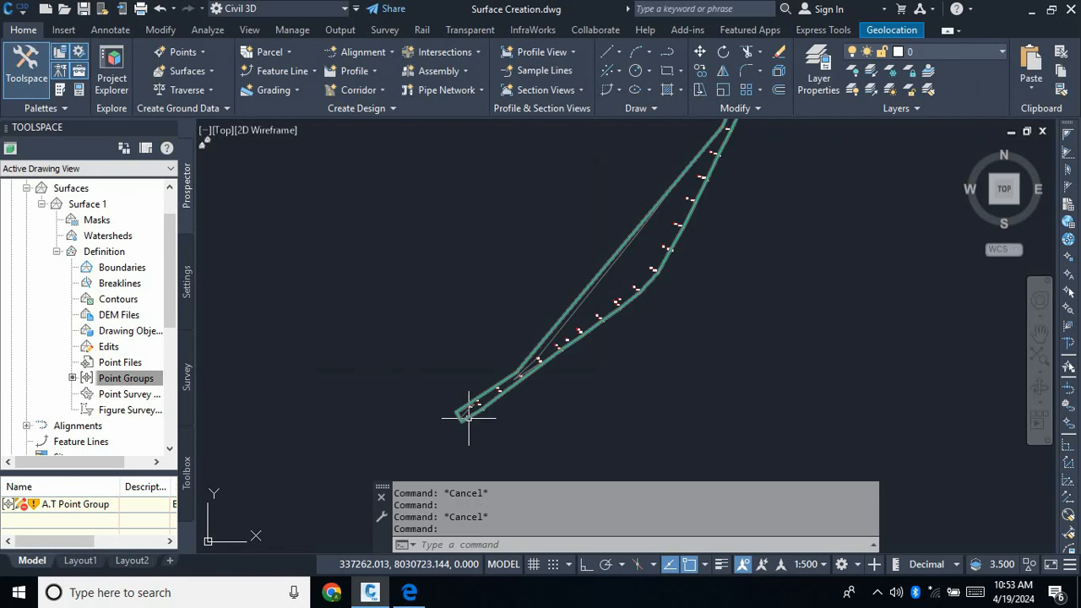
Examine the surface's border and contour lines from its southwest end along the survey line to around DC21.
scroll(468, 414, "up", 6)
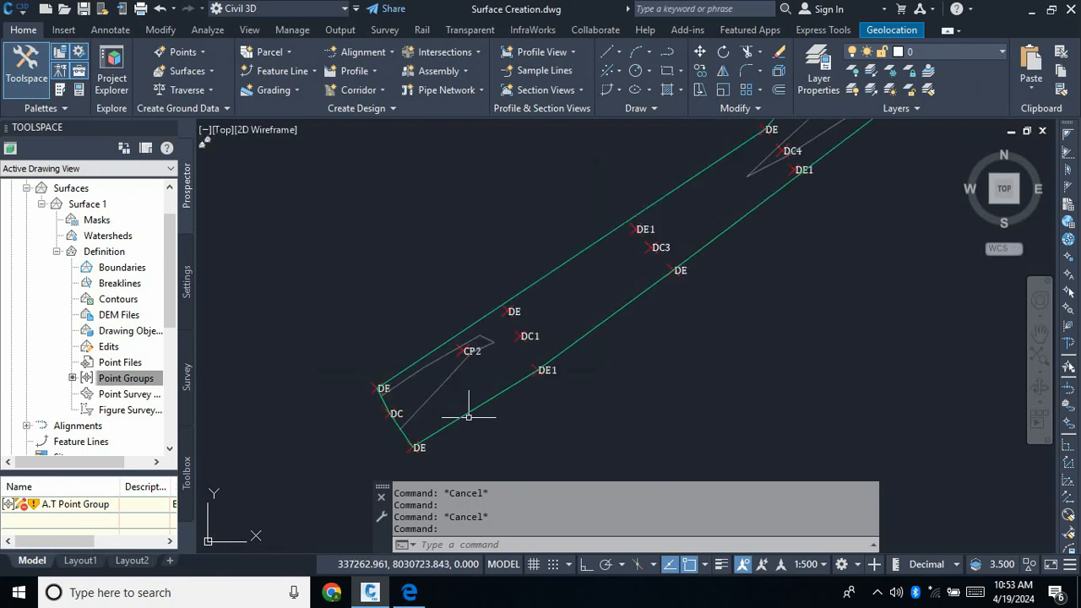
scroll(395, 412, "down", 3)
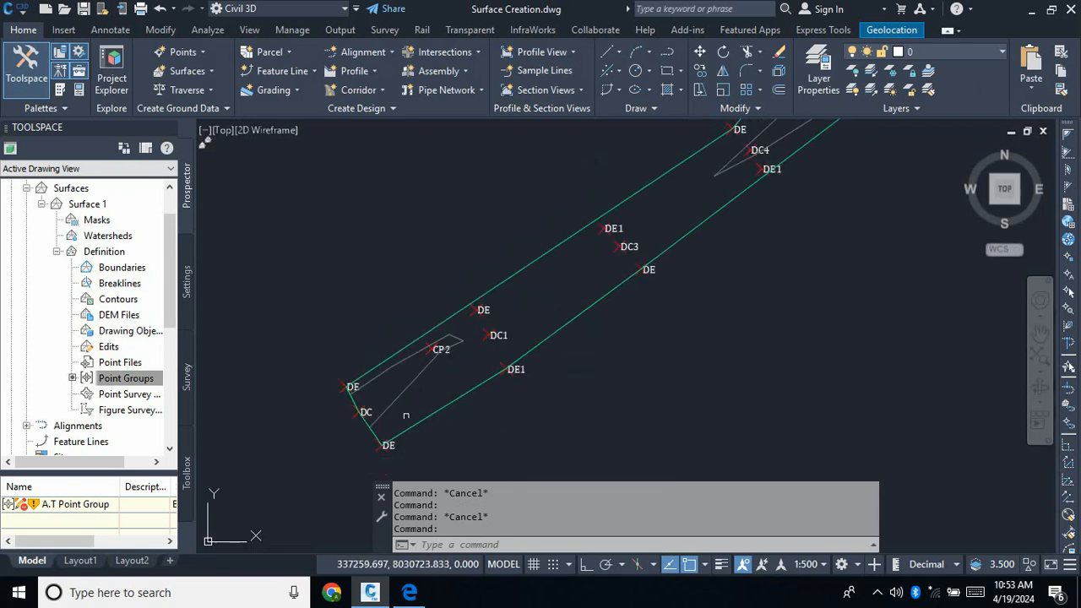
scroll(409, 414, "up", 3)
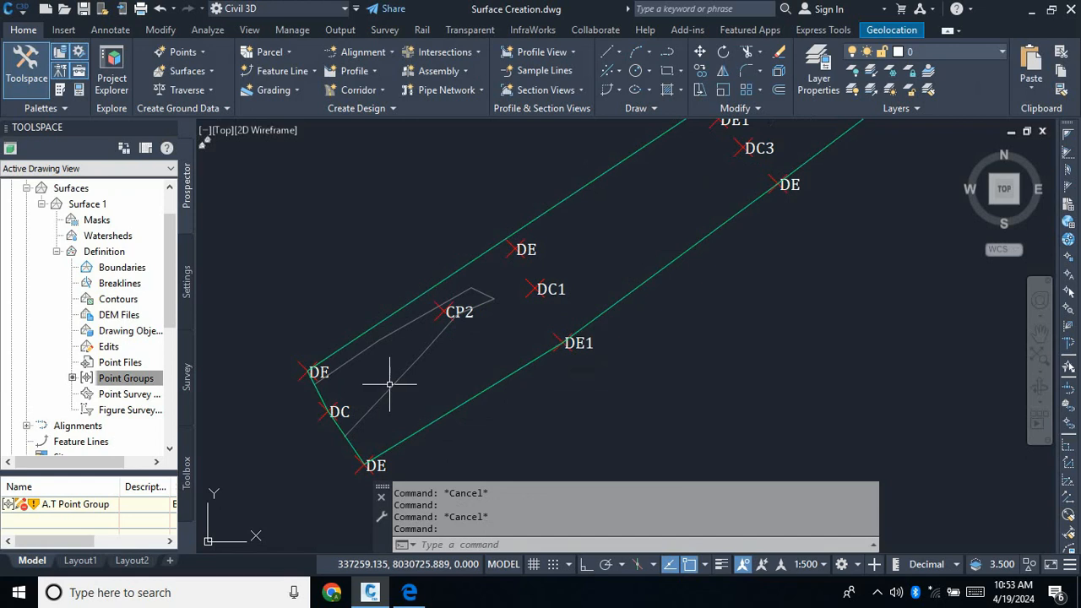
left_click(401, 377)
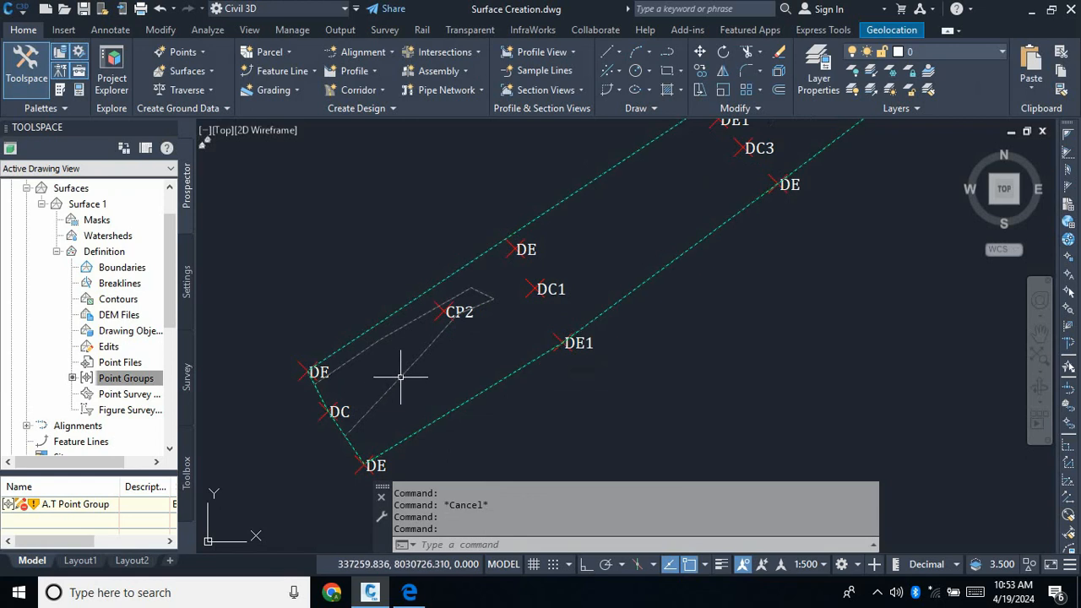
key("Escape")
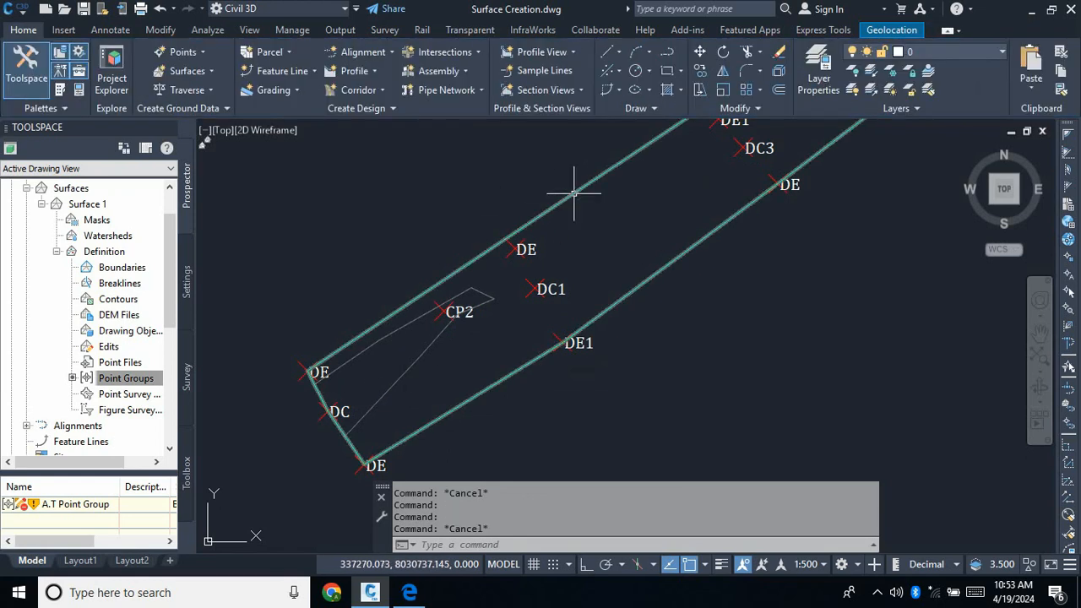
scroll(469, 363, "up", 5)
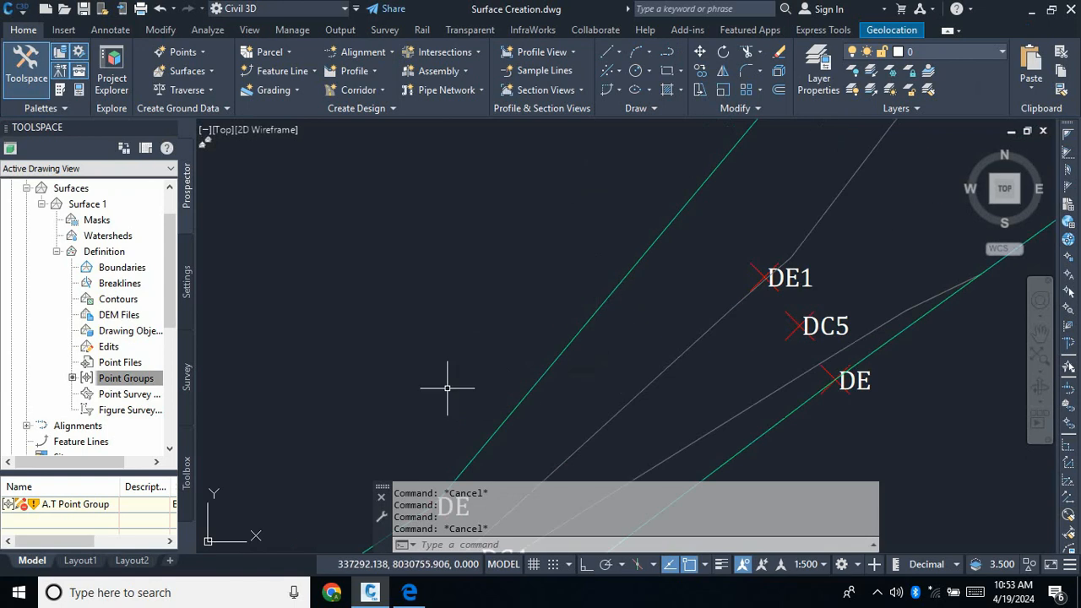
scroll(448, 389, "down", 3)
scroll(482, 429, "down", 2)
scroll(562, 302, "up", 4)
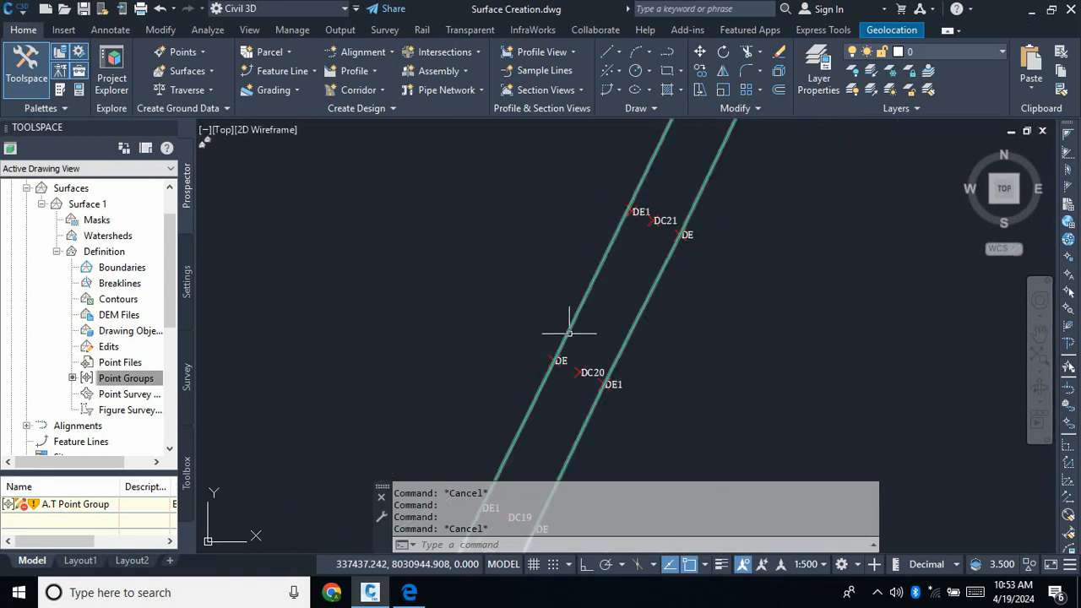
scroll(614, 293, "down", 2)
middle_click_drag(548, 410, 634, 287)
scroll(637, 285, "up", 2)
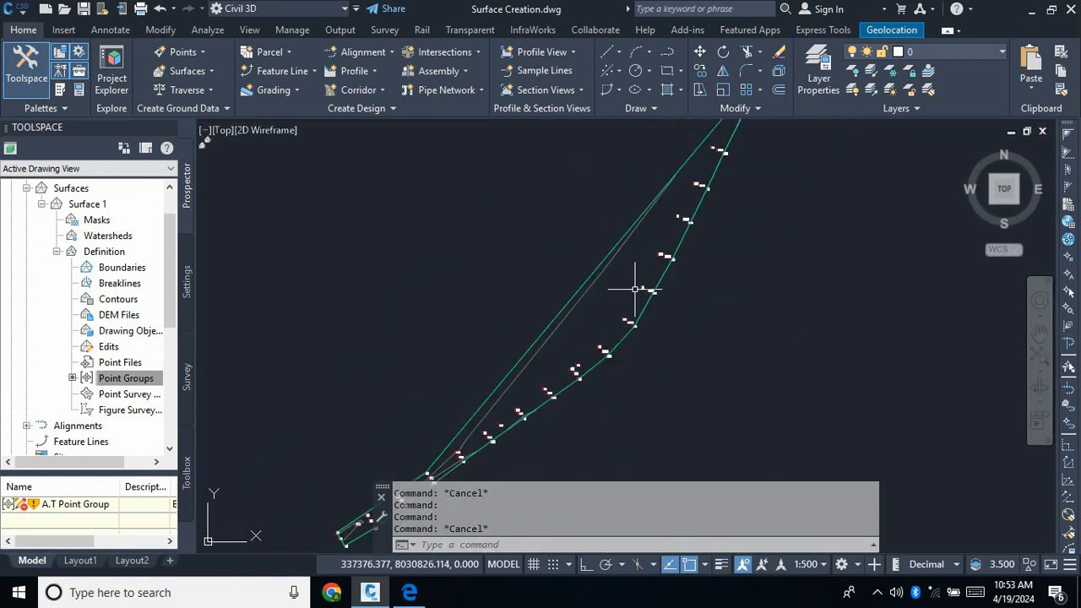
Examine how the border and contours run past points DC4, DC3, DC1 and CP2 near the surface's southwest end.
scroll(641, 279, "down", 2)
scroll(570, 353, "up", 4)
scroll(460, 412, "up", 4)
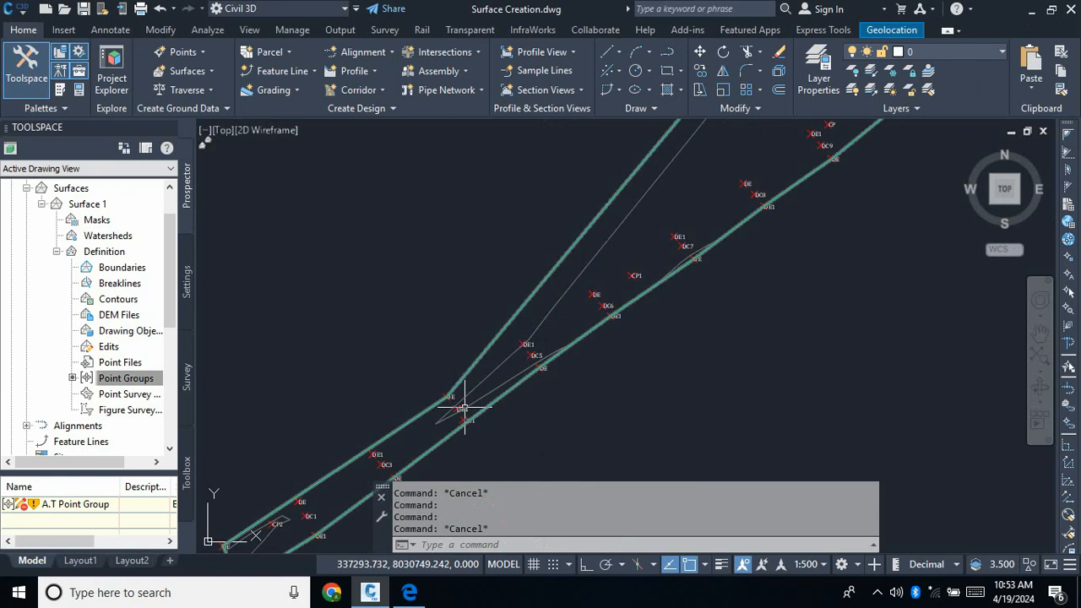
scroll(485, 397, "down", 3)
scroll(473, 414, "up", 5)
scroll(585, 351, "down", 3)
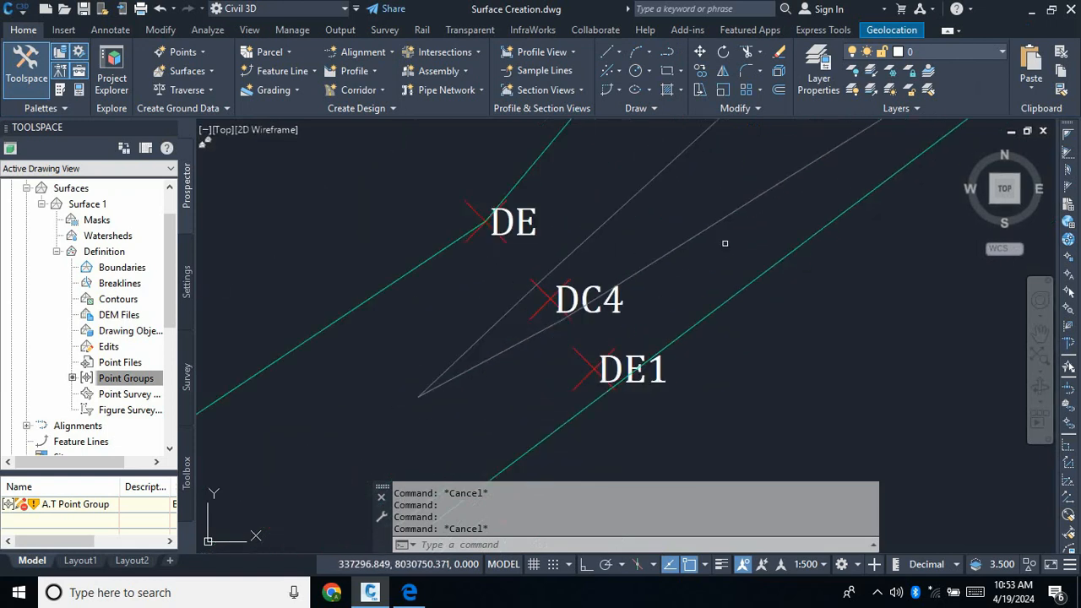
scroll(579, 371, "up", 3)
key("Escape")
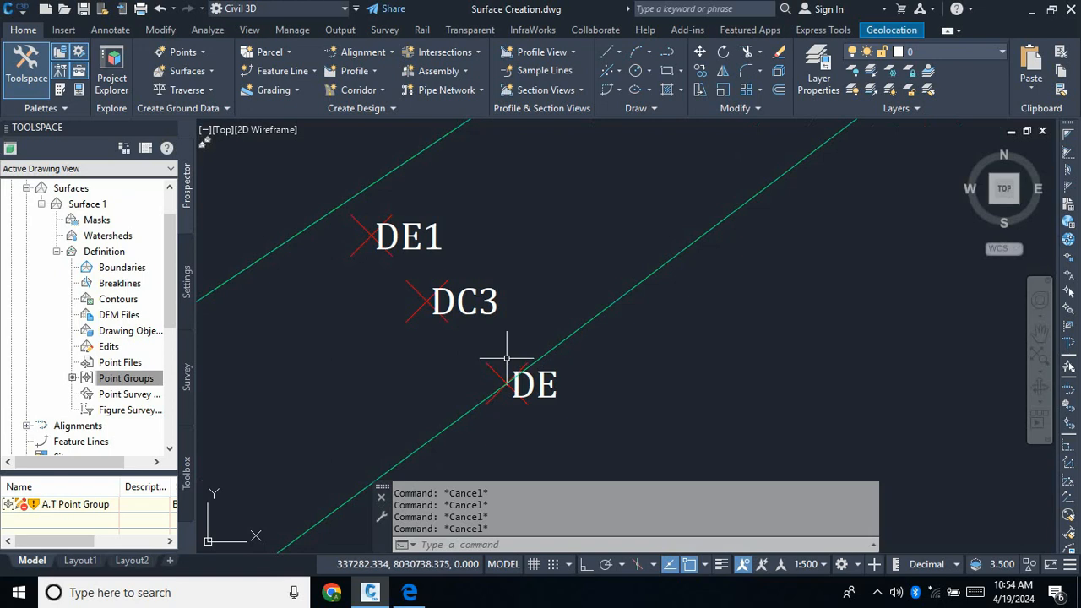
scroll(526, 346, "down", 8)
scroll(442, 402, "up", 6)
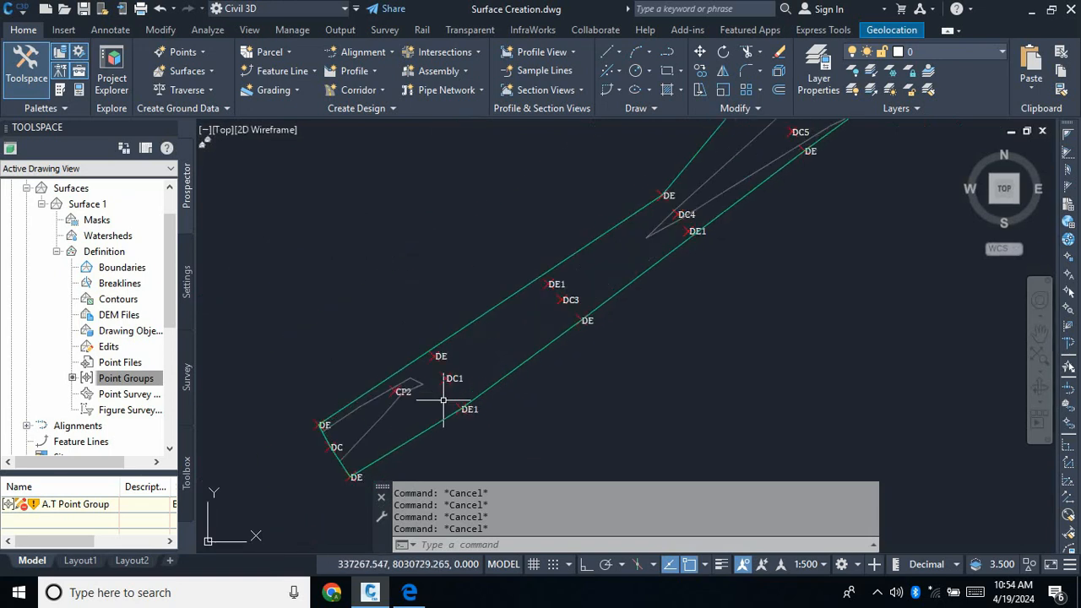
scroll(499, 355, "down", 7)
scroll(460, 393, "up", 6)
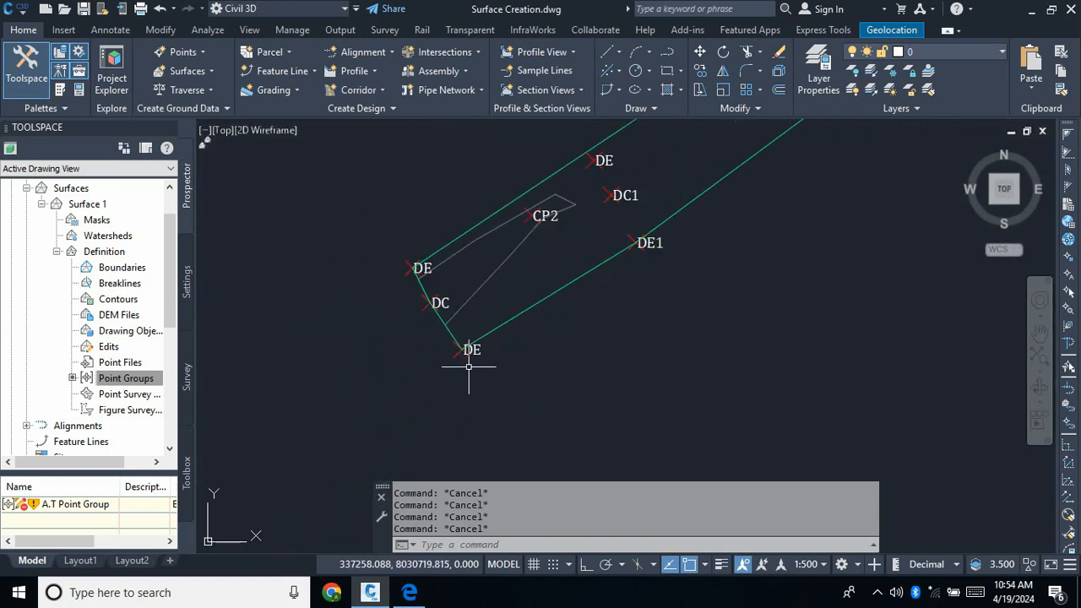
scroll(473, 367, "down", 3)
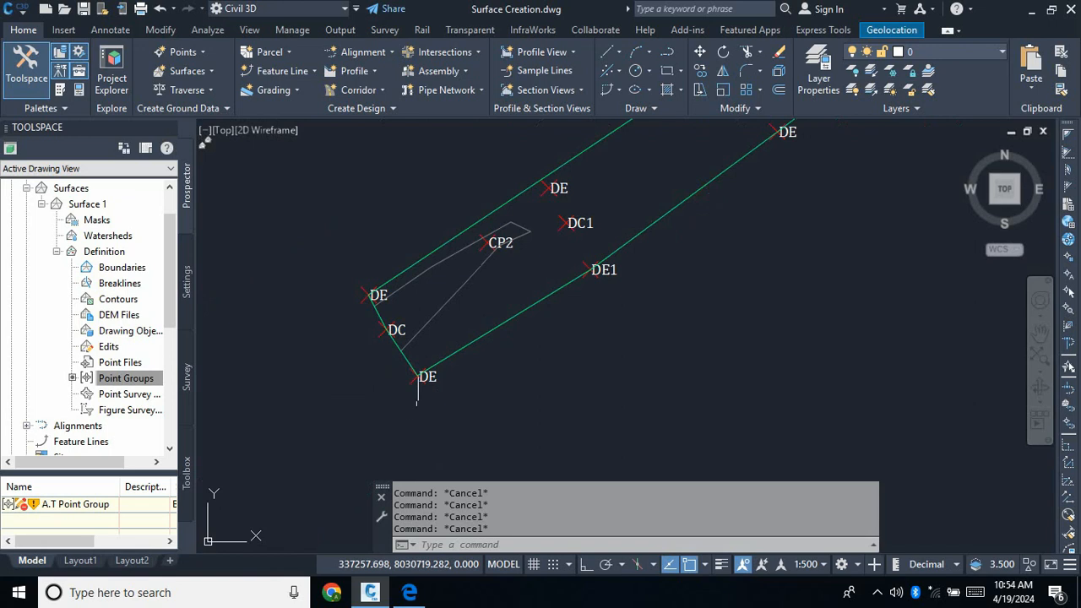
scroll(430, 422, "down", 3)
scroll(481, 367, "up", 5)
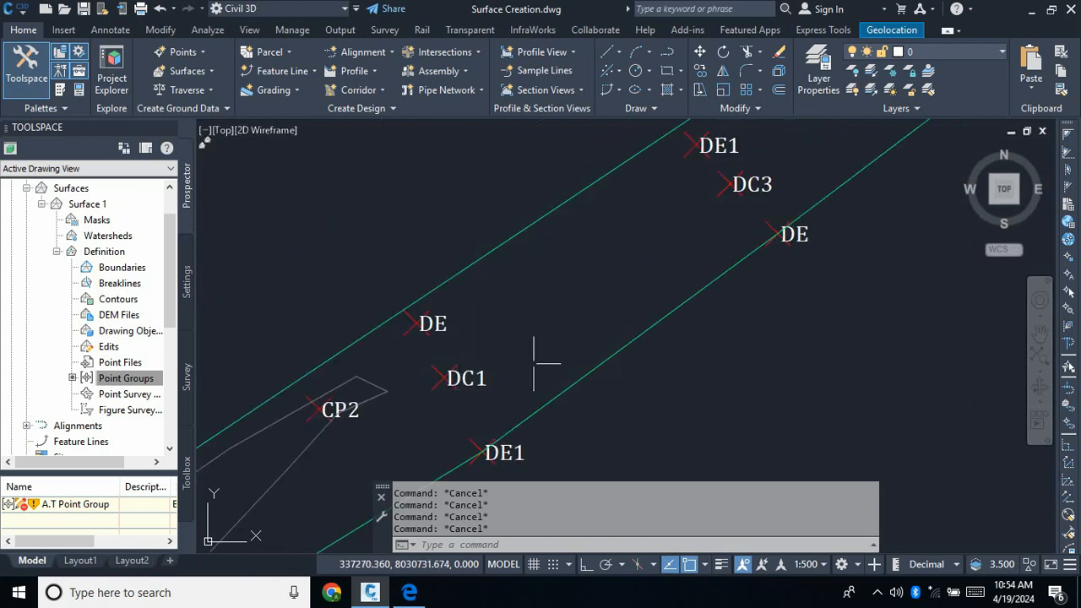
scroll(524, 266, "down", 2)
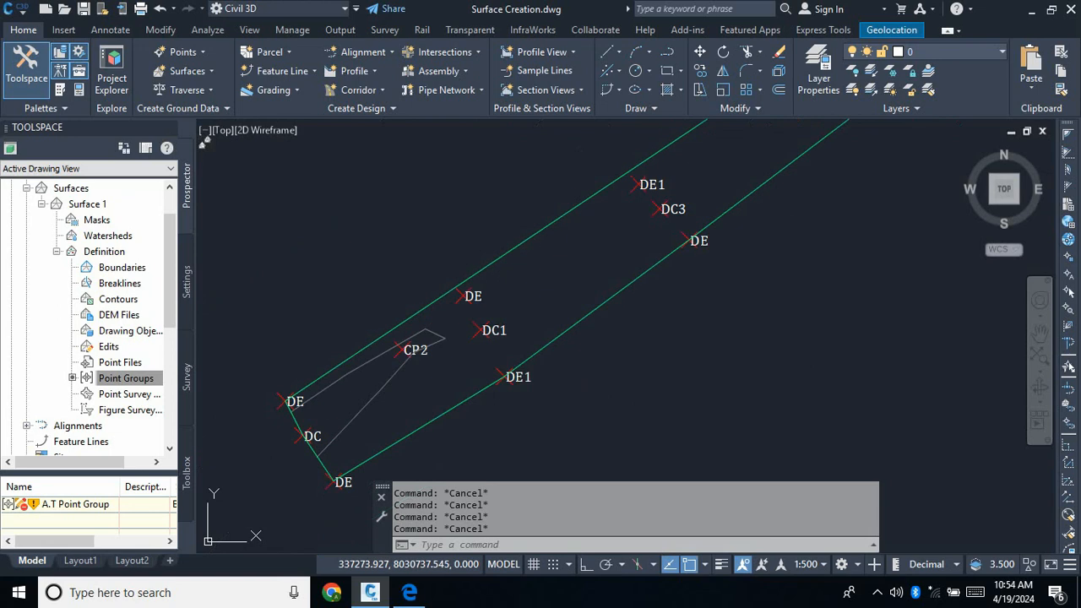
Through point DC1, set the default point style of A.T Point Group to <none> and apply it.
left_click(481, 330)
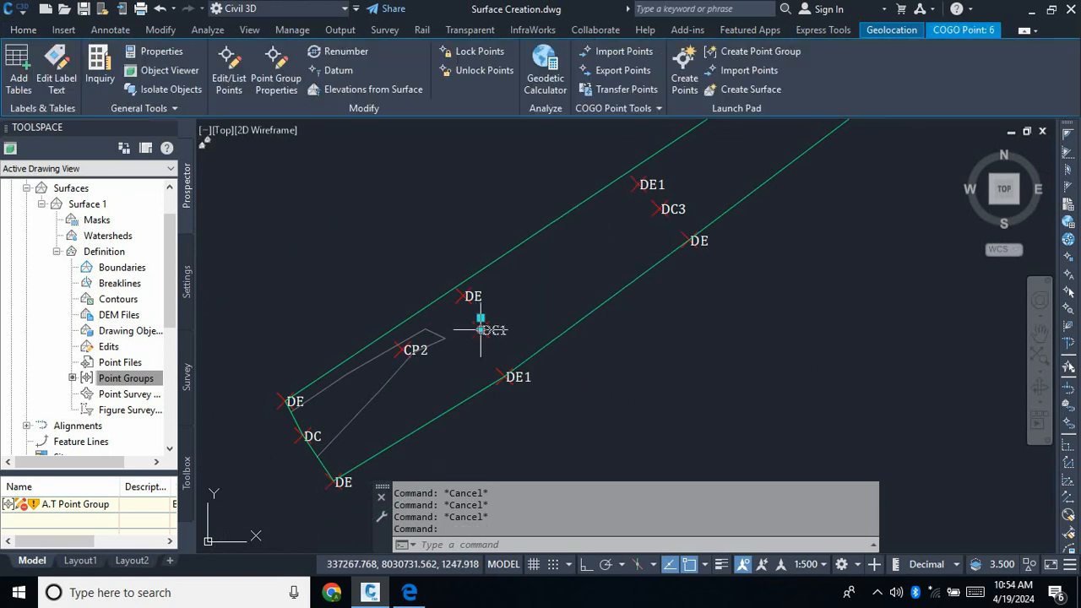
right_click(713, 349)
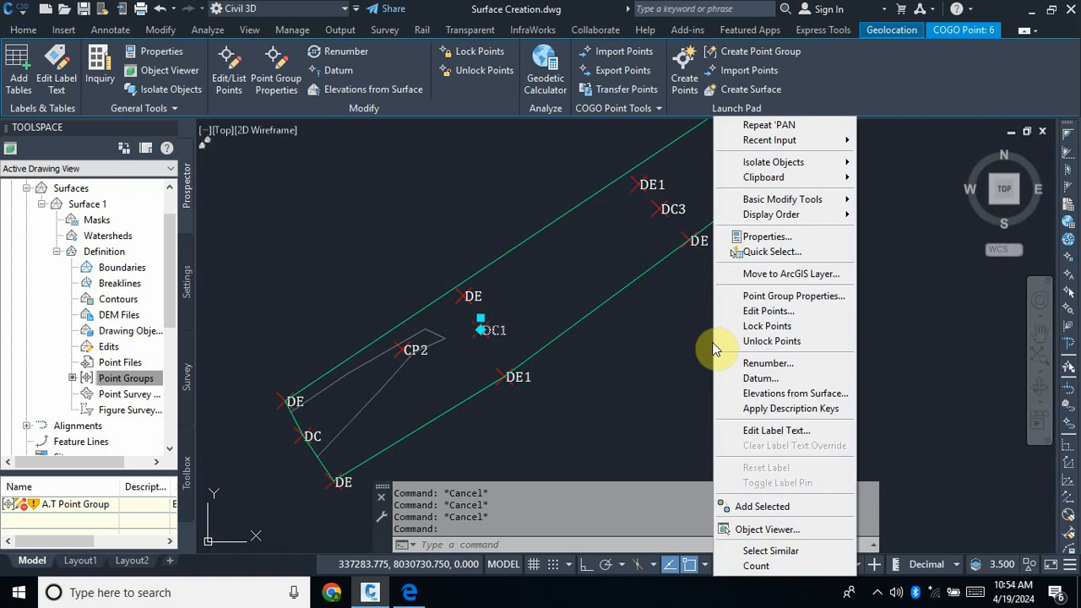
left_click(762, 296)
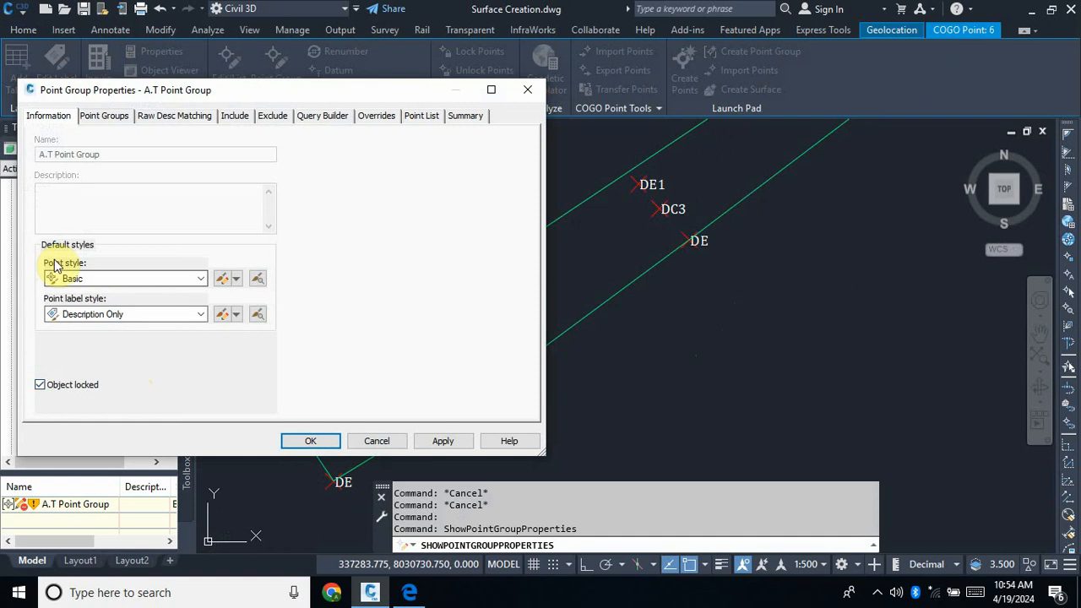
left_click(201, 280)
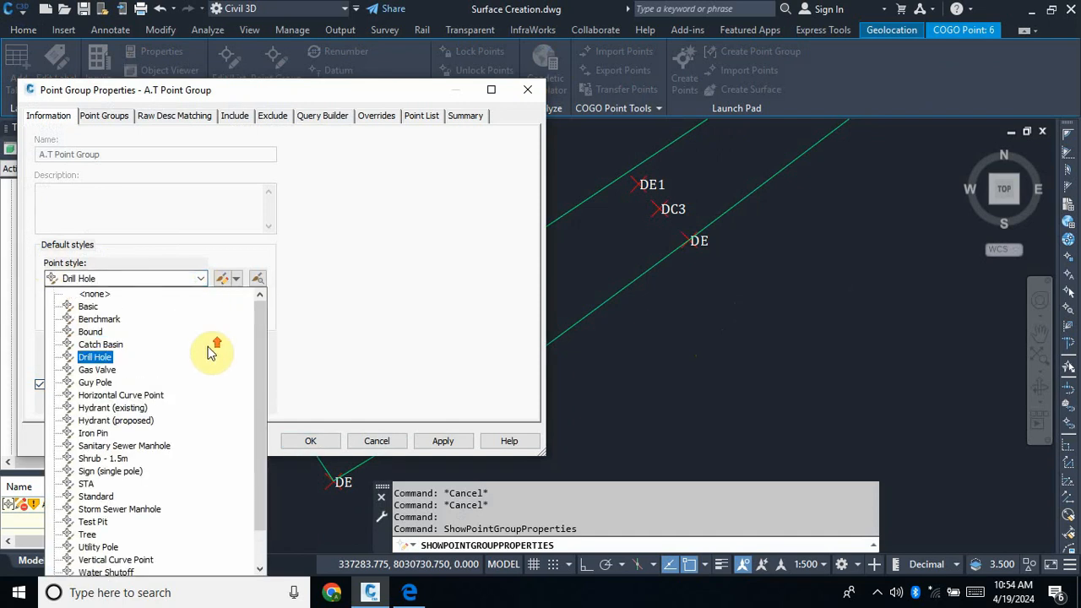
left_click(96, 295)
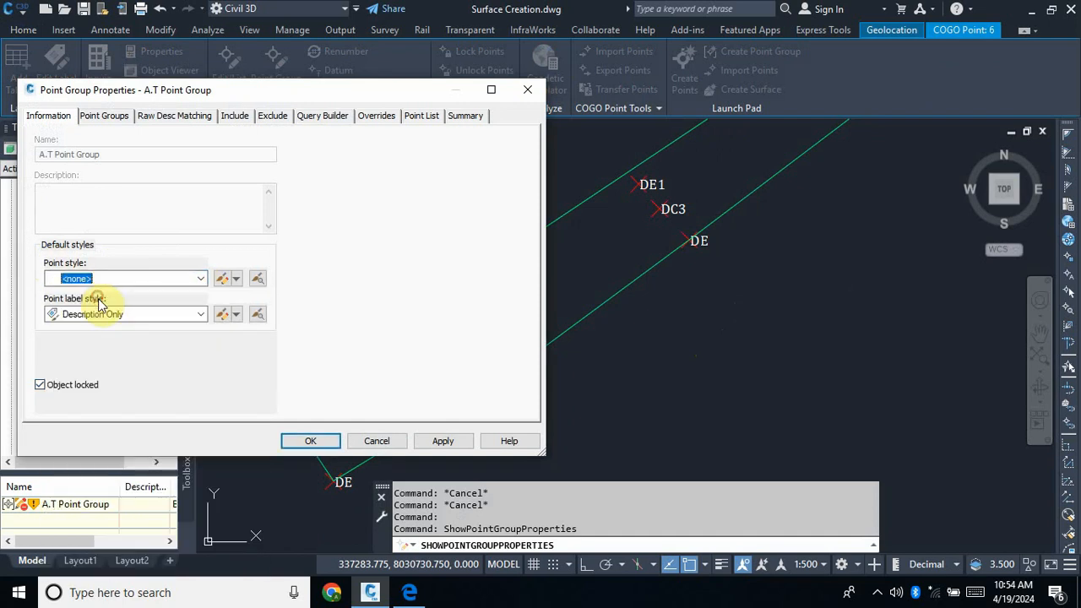
left_click(444, 443)
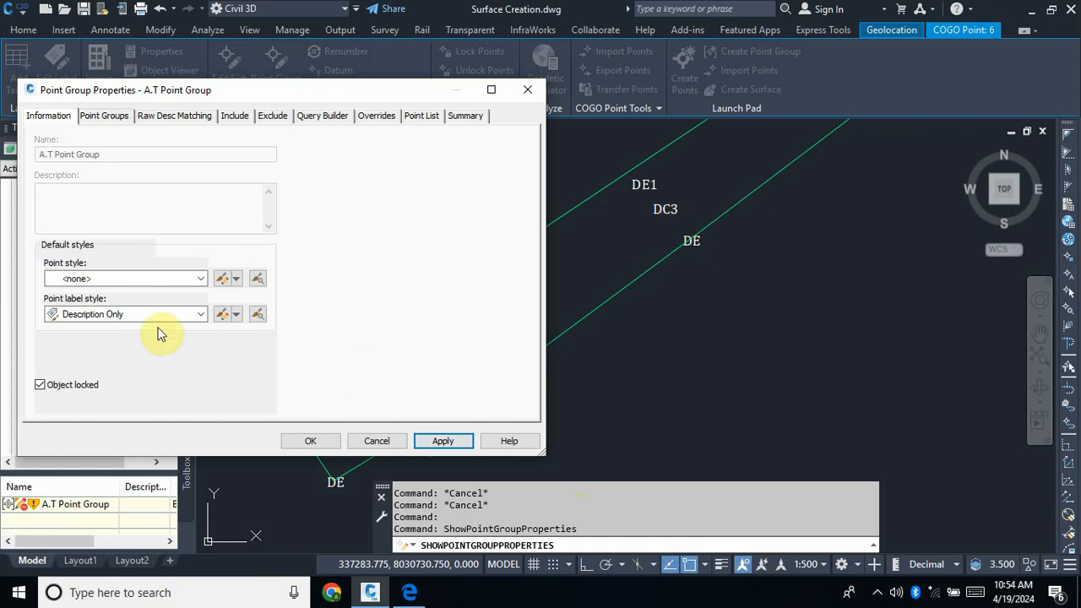
Set the default point label style of A.T Point Group to <none>, apply it and close the group's properties.
left_click(200, 316)
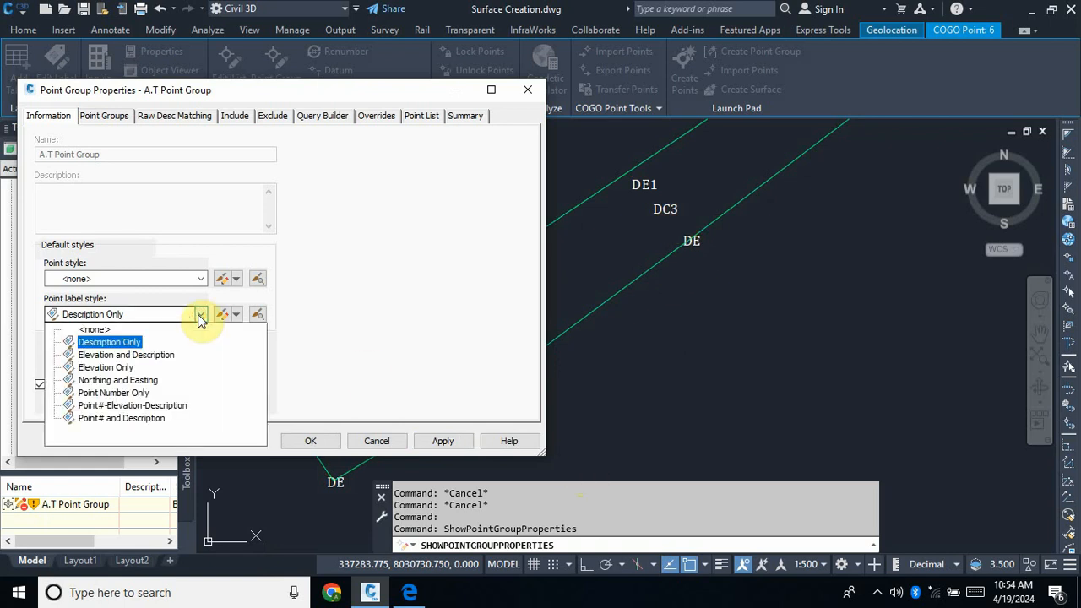
left_click(85, 331)
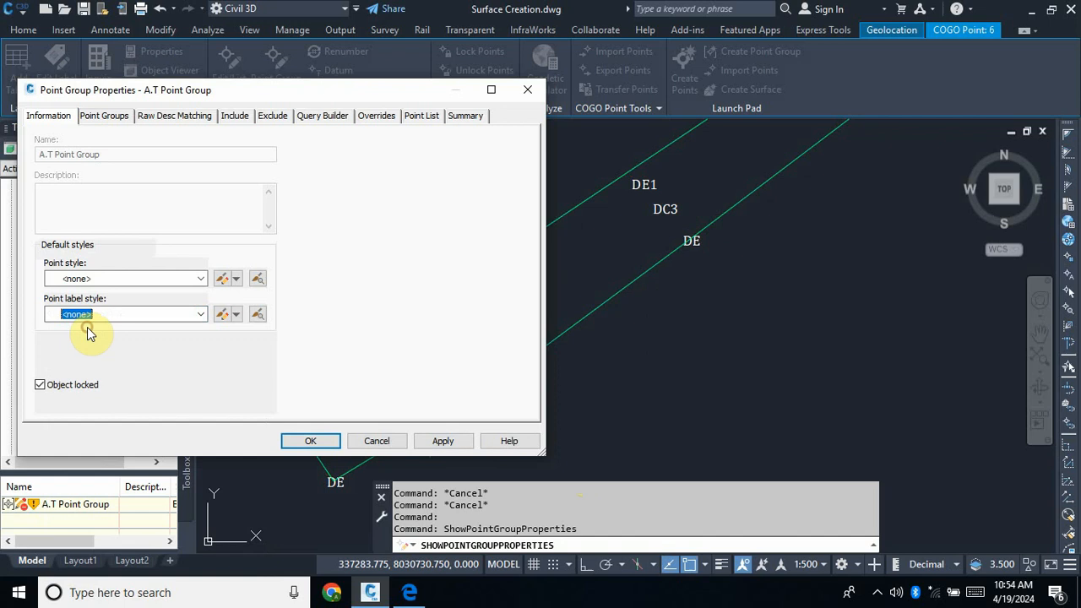
left_click(444, 441)
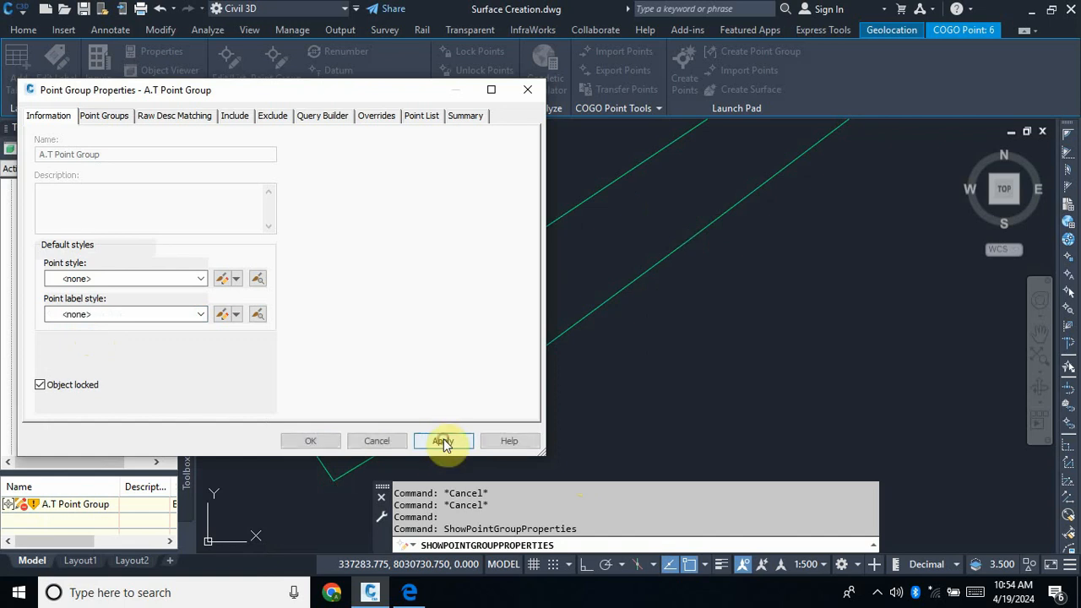
left_click(311, 440)
Examine how the contours run inside the surface border from its southwest end up to the narrow stretch northeast of it.
scroll(427, 415, "down", 3)
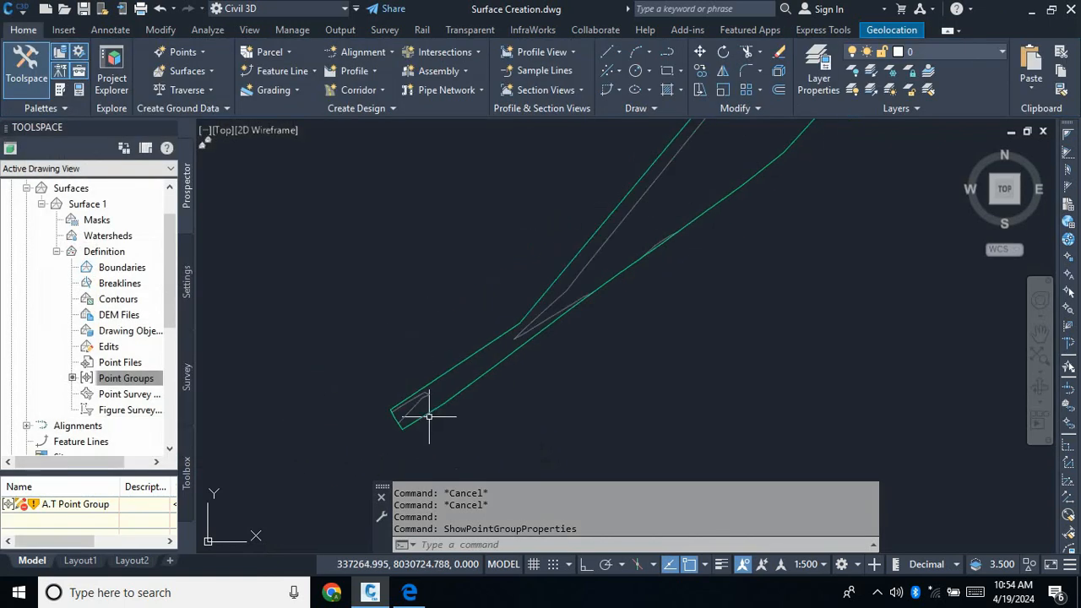
scroll(549, 363, "up", 4)
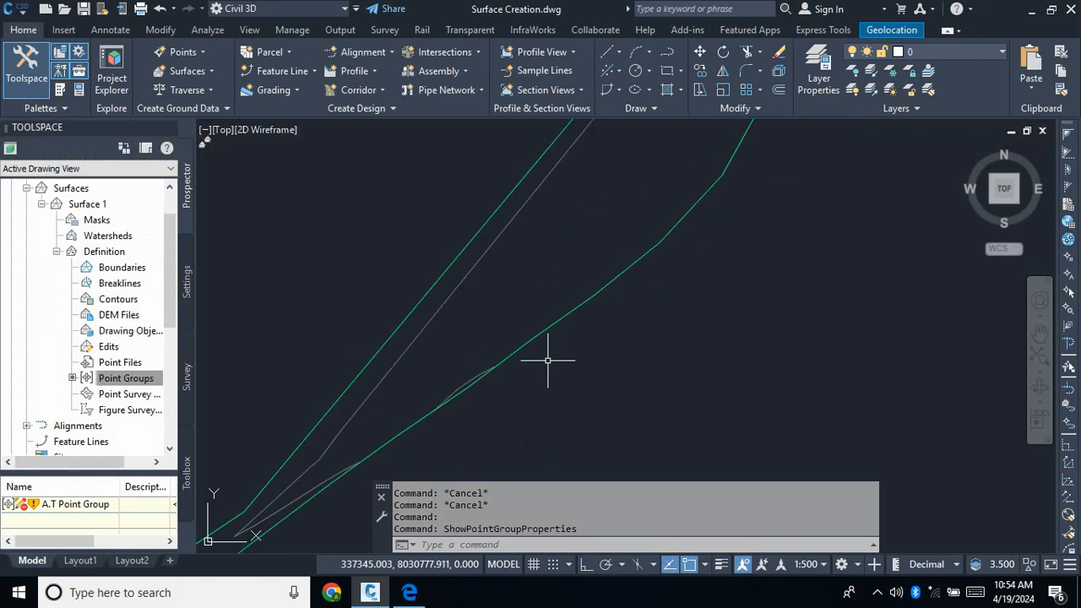
scroll(628, 313, "down", 3)
scroll(534, 379, "up", 5)
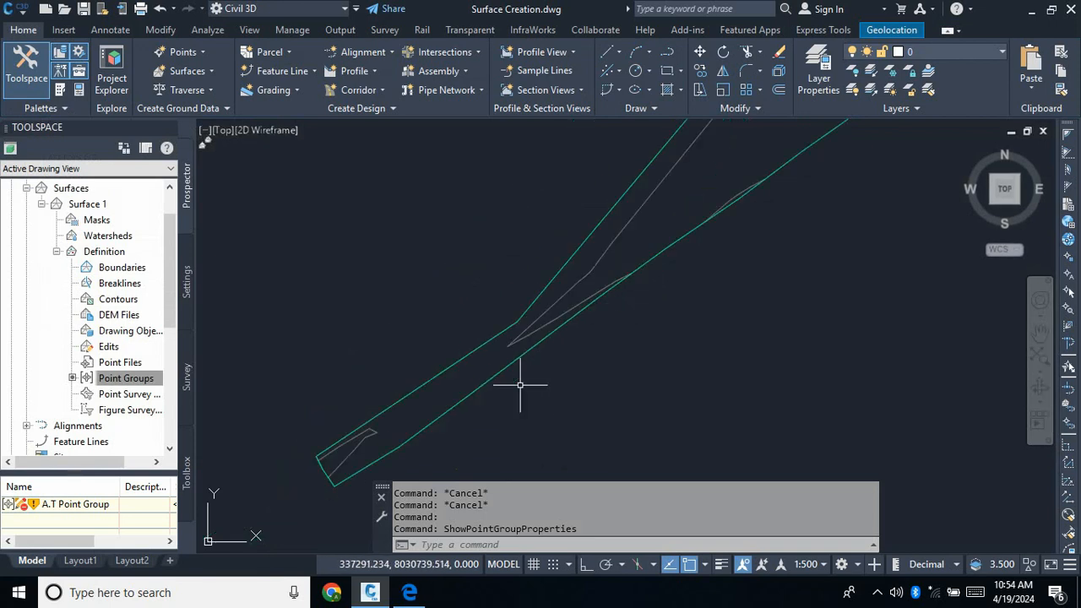
scroll(434, 422, "down", 3)
scroll(451, 381, "up", 4)
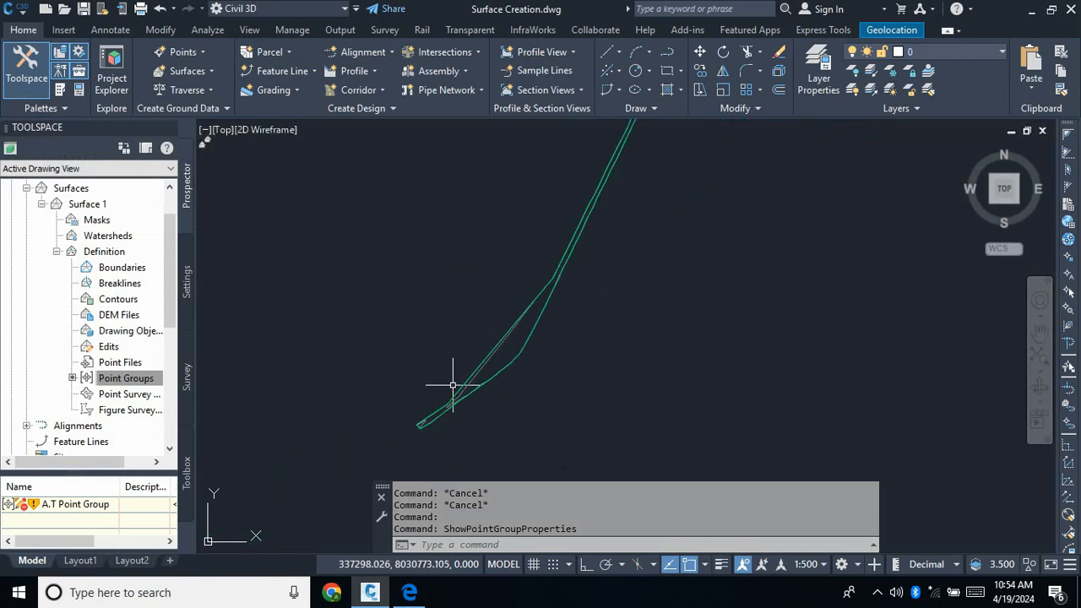
scroll(546, 401, "down", 3)
scroll(540, 396, "up", 4)
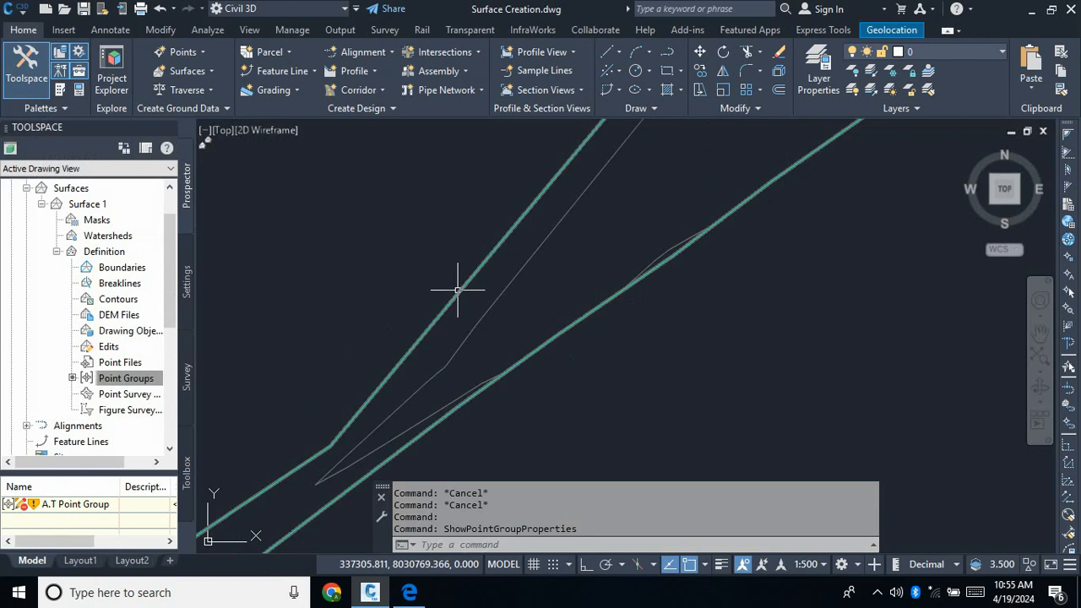
scroll(475, 350, "down", 3)
scroll(532, 285, "up", 3)
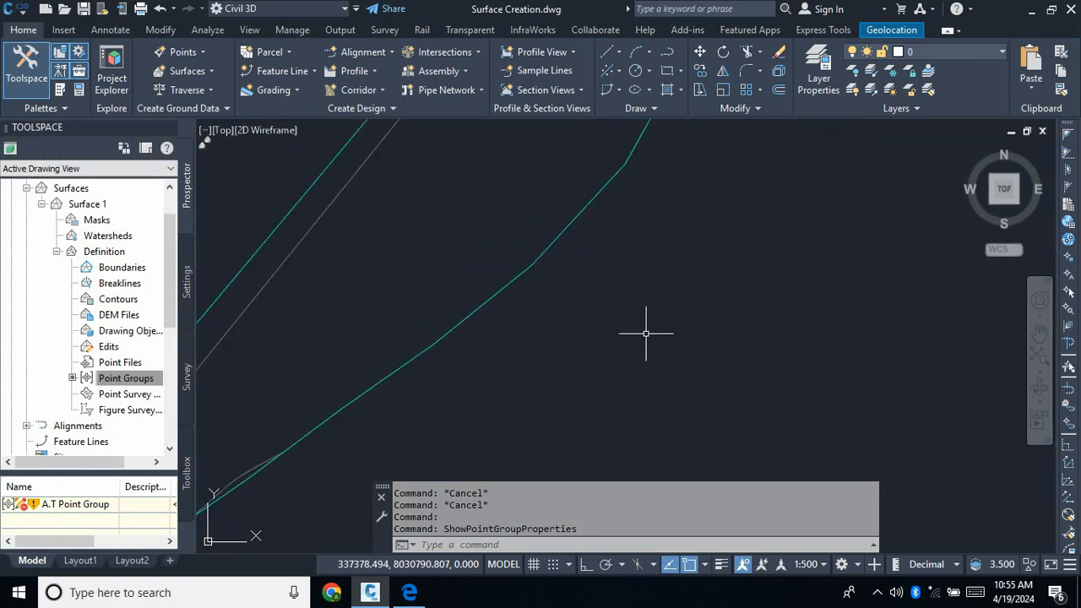
scroll(647, 338, "down", 3)
scroll(710, 220, "up", 2)
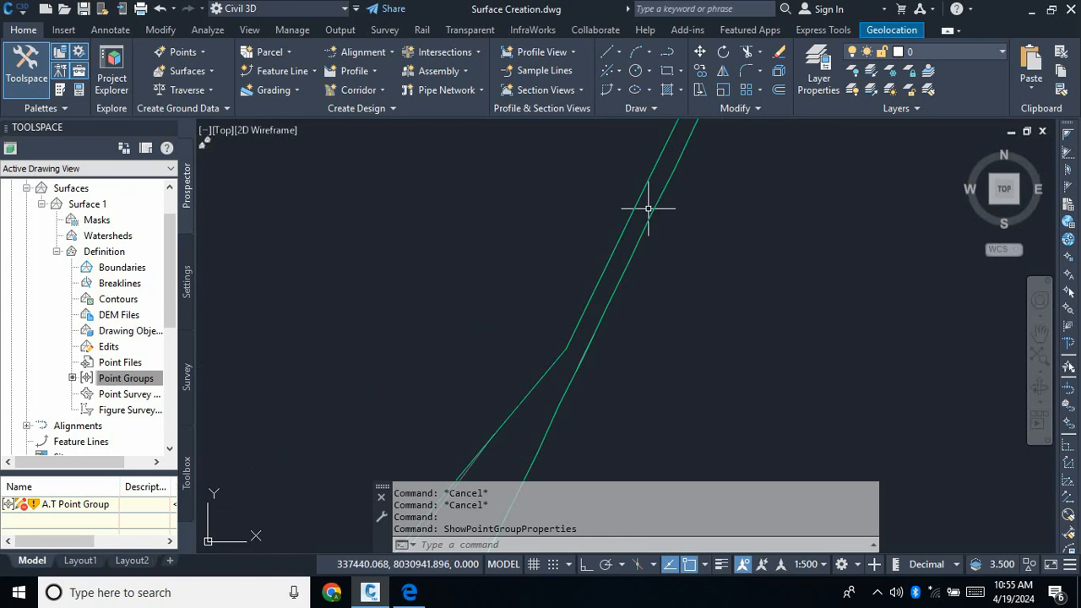
Examine the spacing and shape of the contour lines close to the surface's southwest tip.
scroll(589, 299, "up", 5)
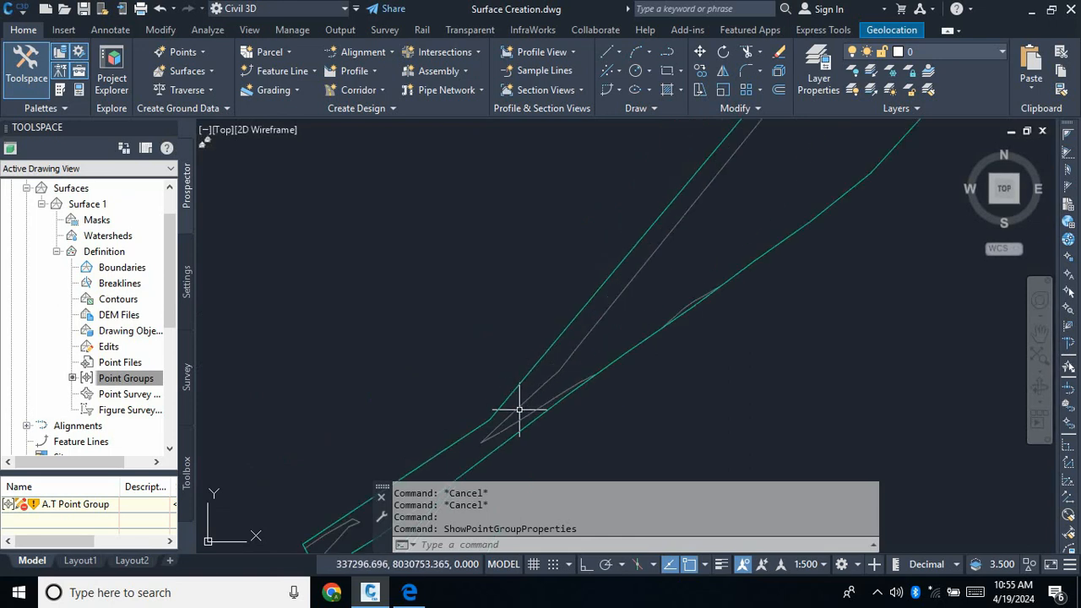
scroll(480, 260, "down", 2)
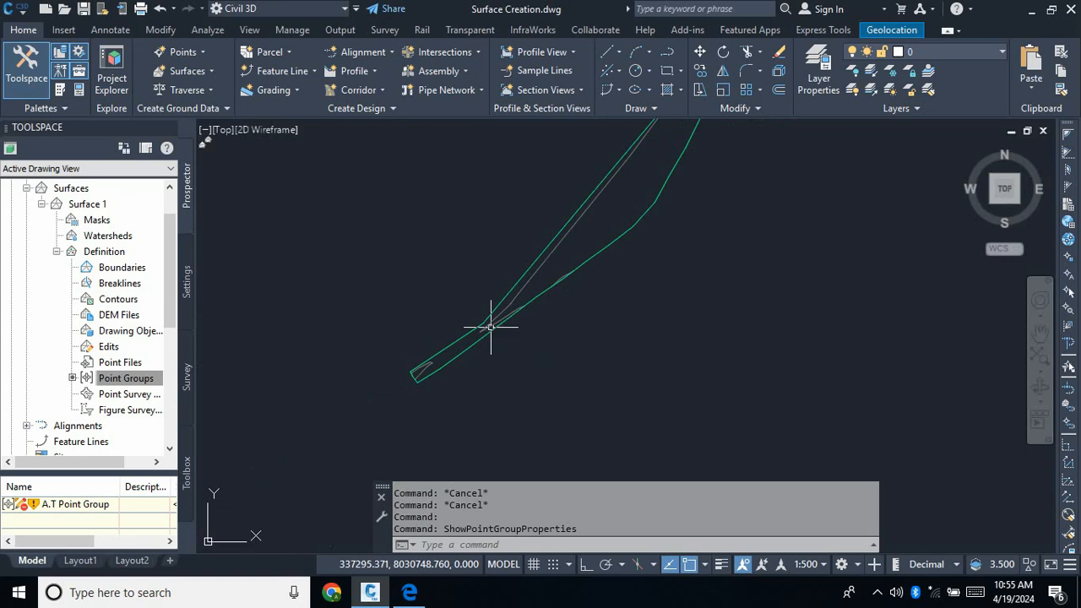
scroll(490, 330, "up", 3)
scroll(710, 368, "down", 4)
scroll(581, 420, "up", 4)
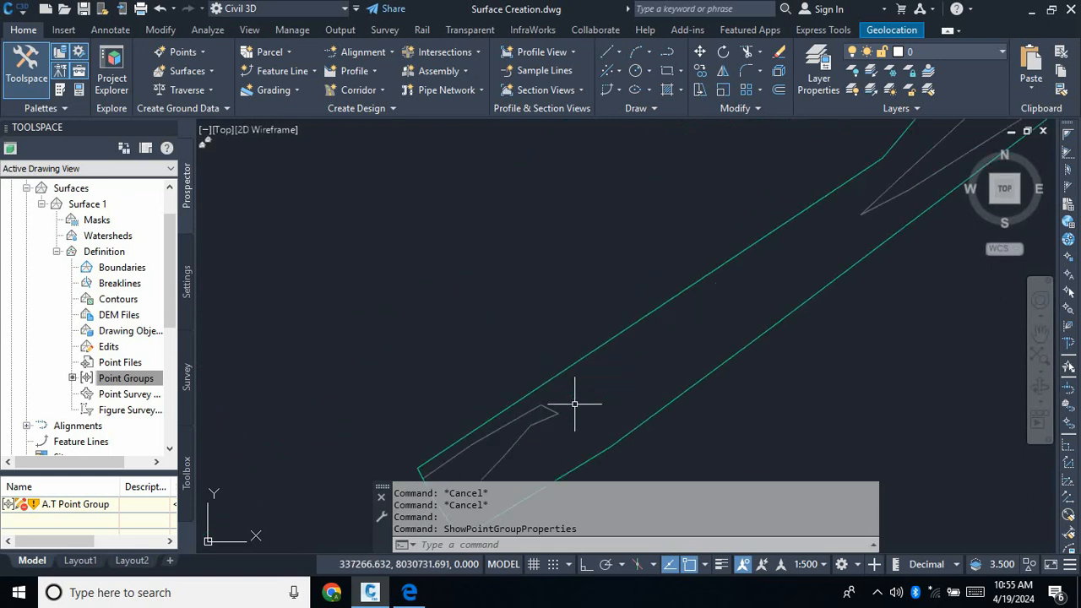
scroll(540, 410, "down", 4)
scroll(536, 404, "up", 2)
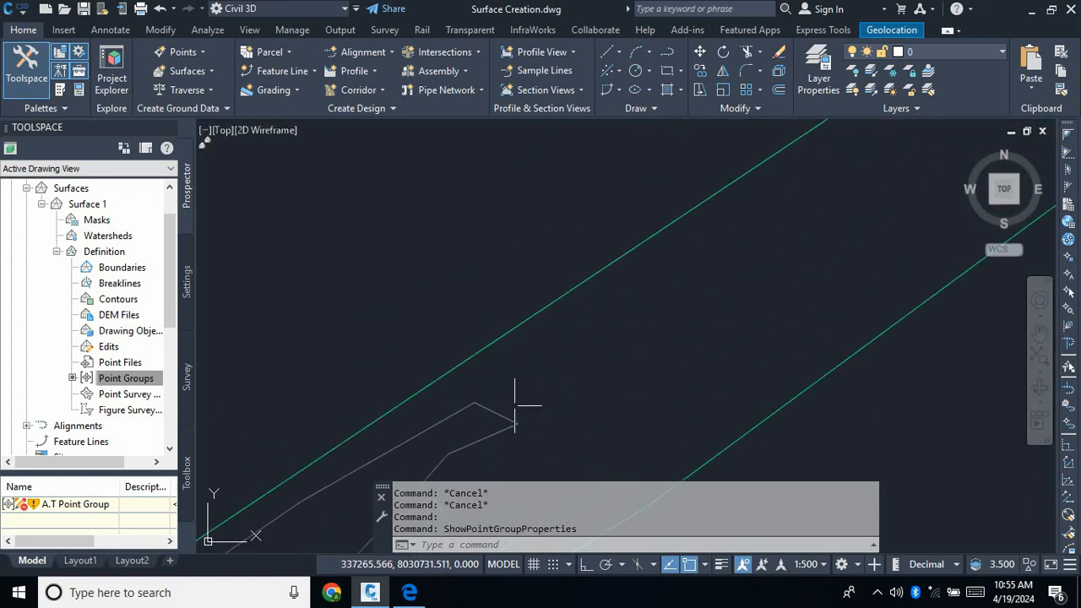
scroll(506, 402, "down", 2)
scroll(499, 408, "up", 2)
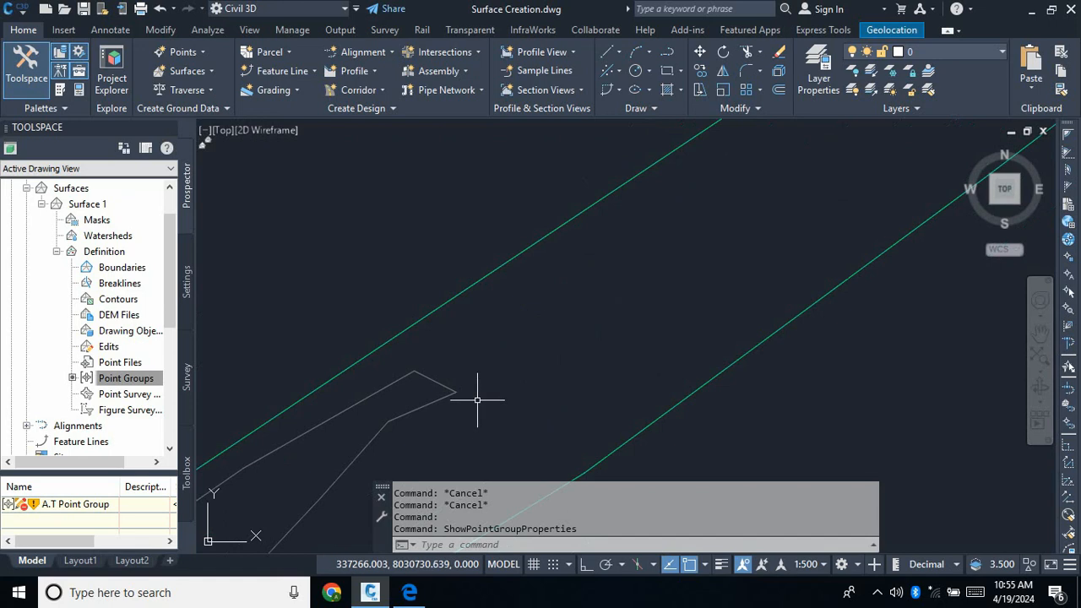
scroll(549, 338, "down", 4)
key("Escape")
key("Escape")
key("Escape")
key("Escape")
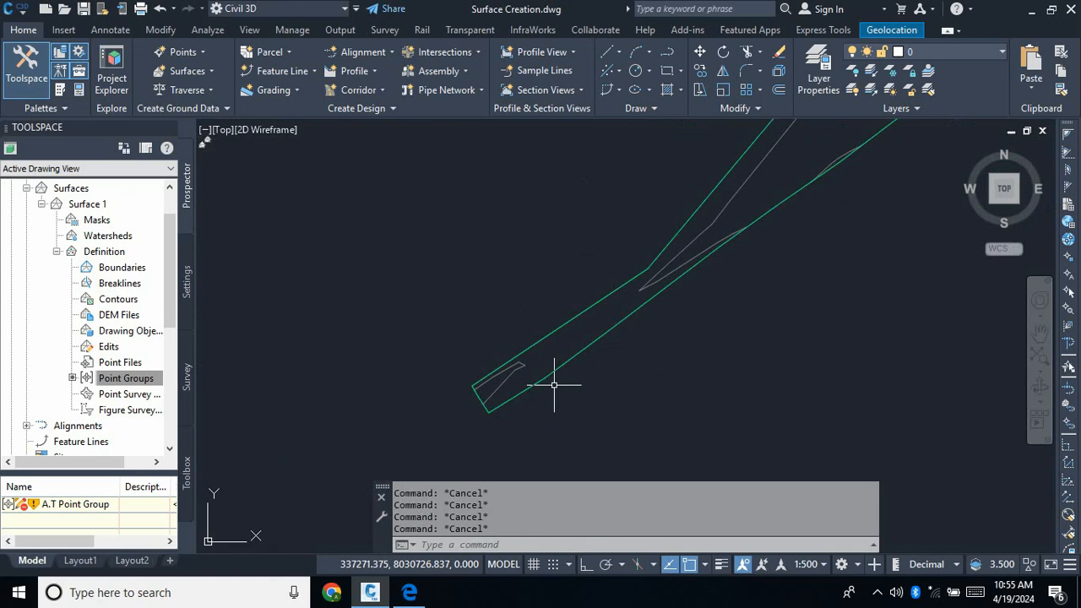
In Surface 1's style, set the minor contour interval to 0.2 m, apply it and review the contour intervals.
left_click(561, 366)
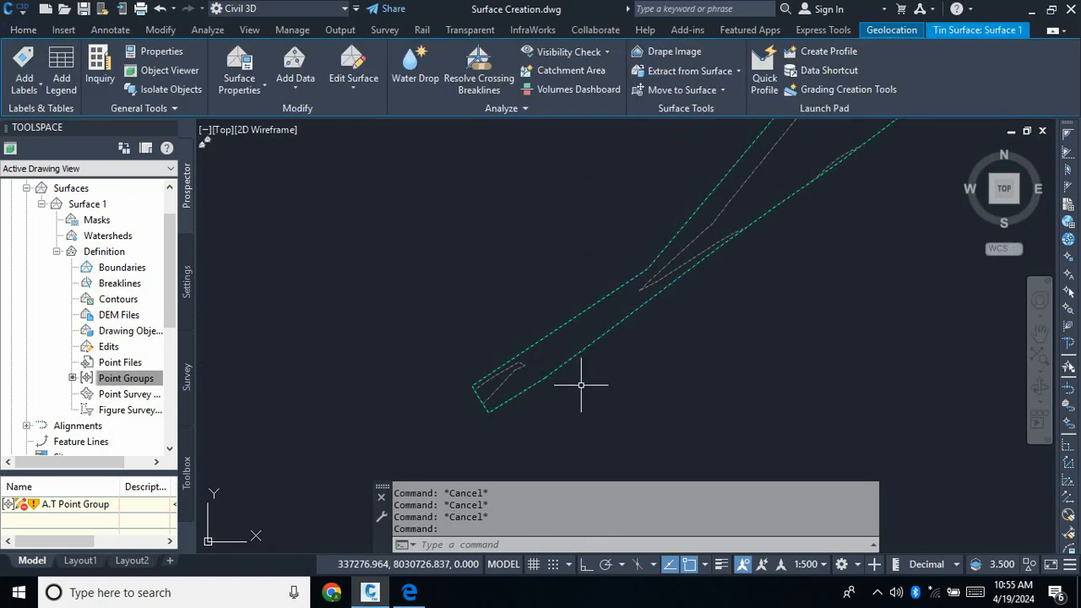
right_click(584, 392)
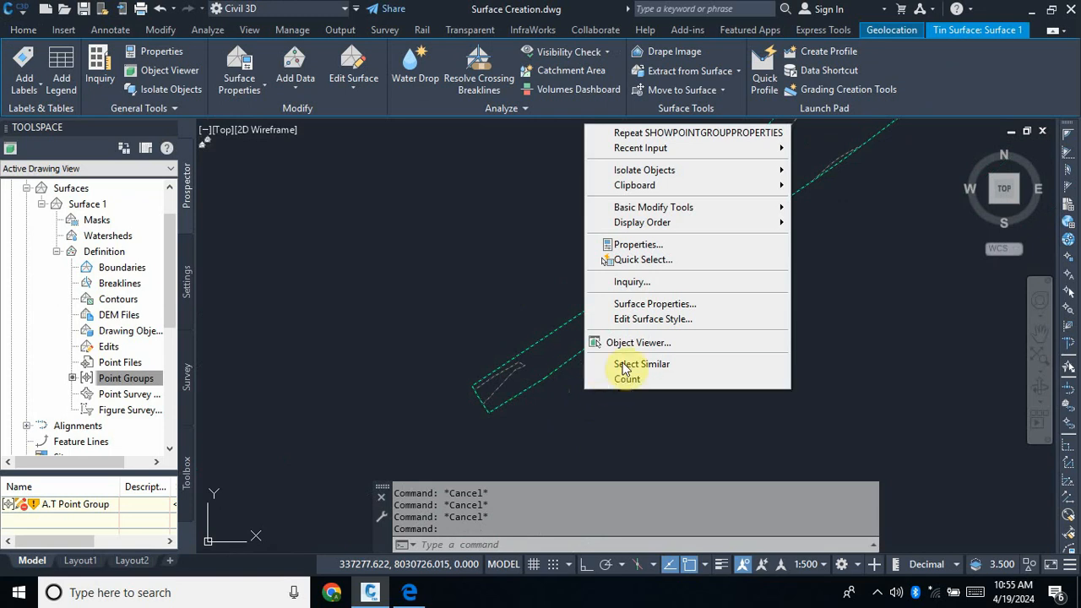
left_click(658, 319)
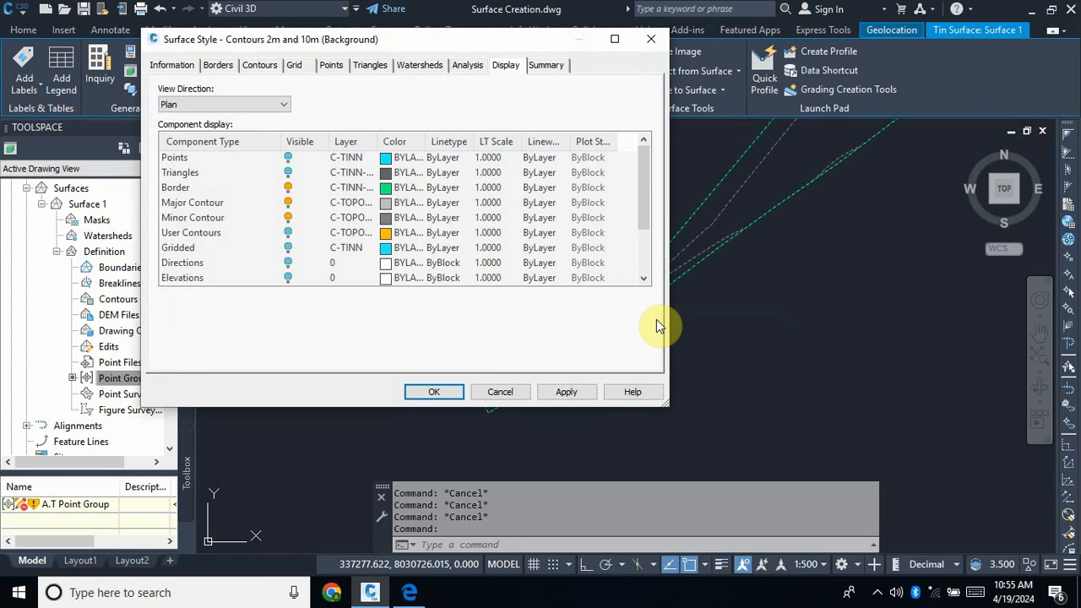
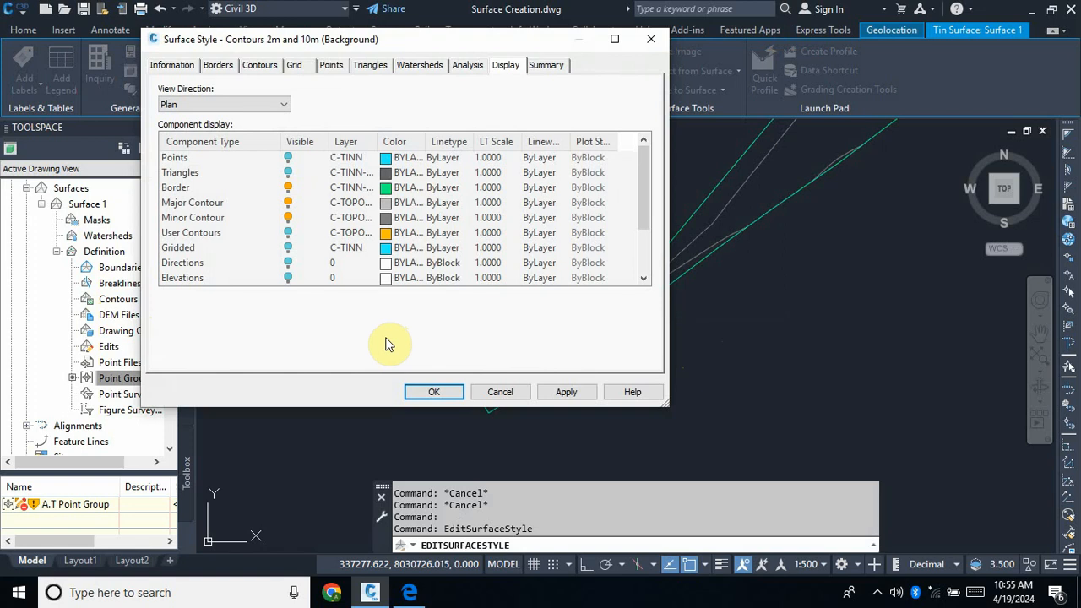
left_click(261, 68)
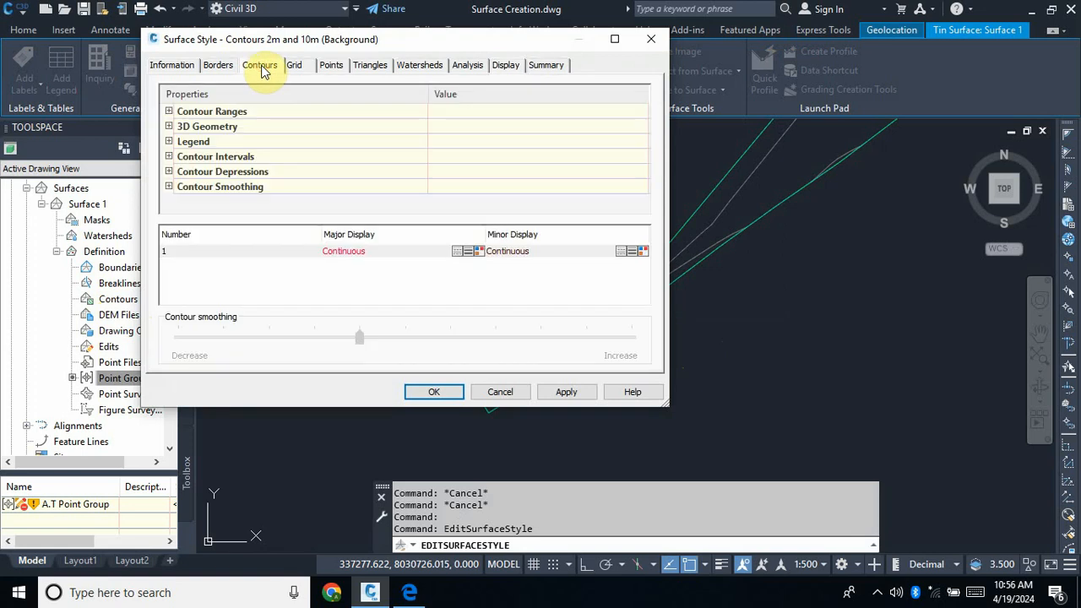
left_click(169, 156)
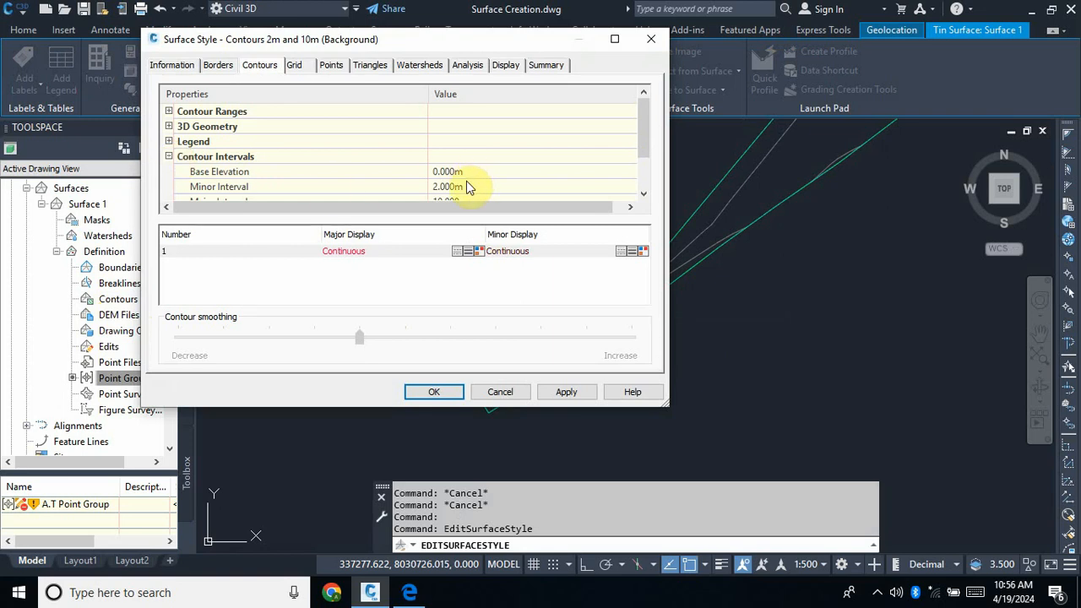
scroll(448, 173, "down", 1)
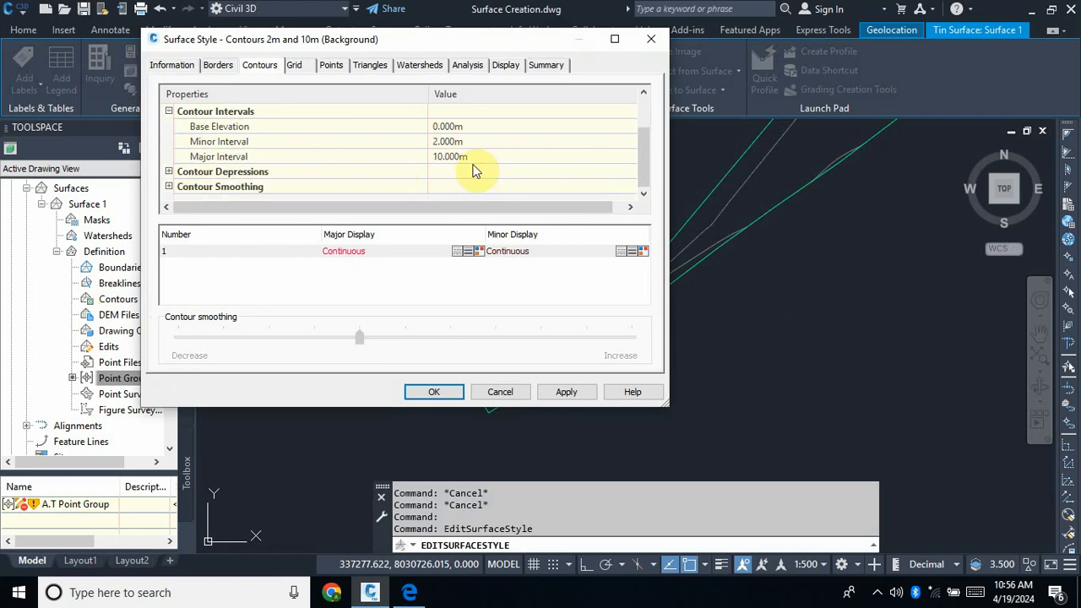
left_click(471, 141)
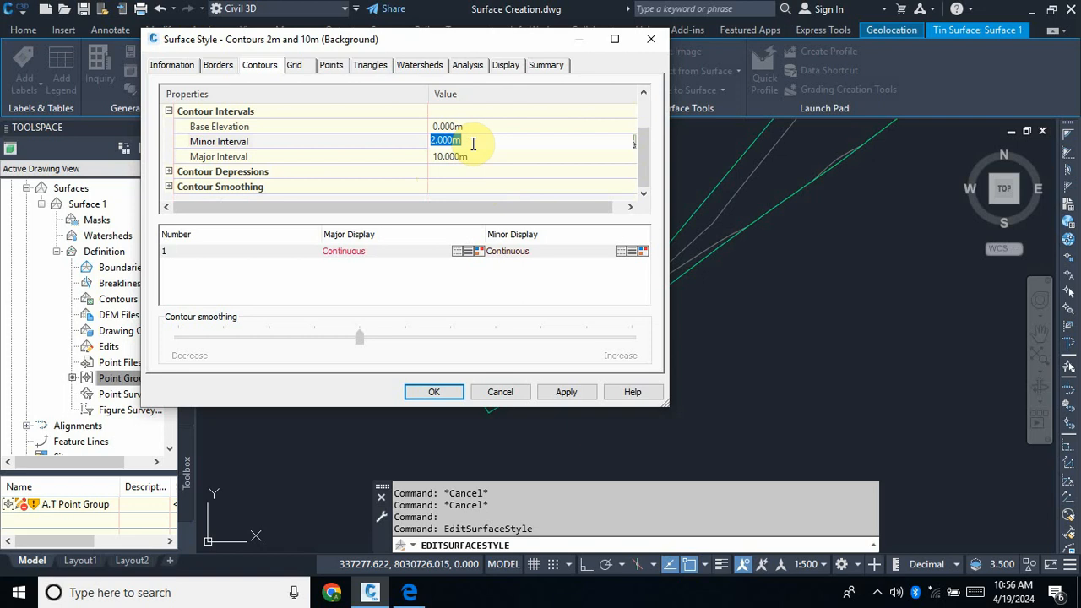
type("0")
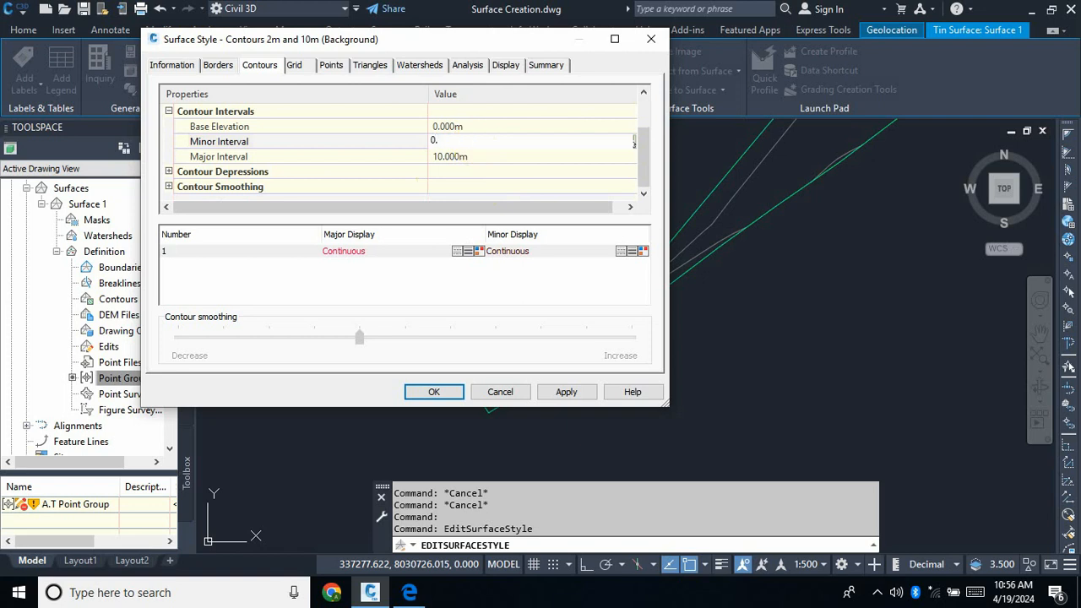
type(".2")
left_click(566, 392)
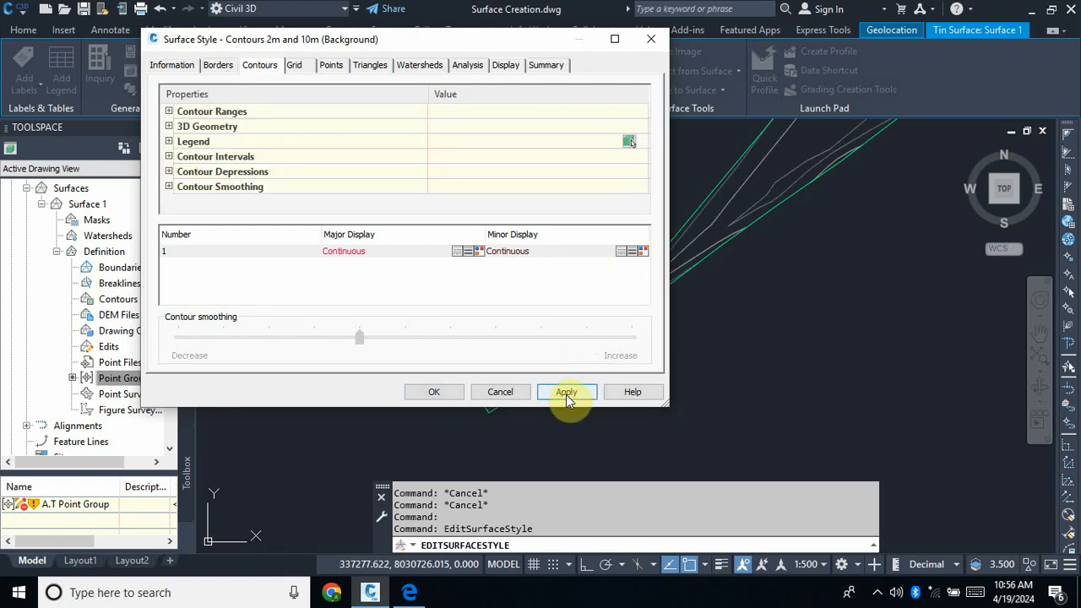
left_click(169, 156)
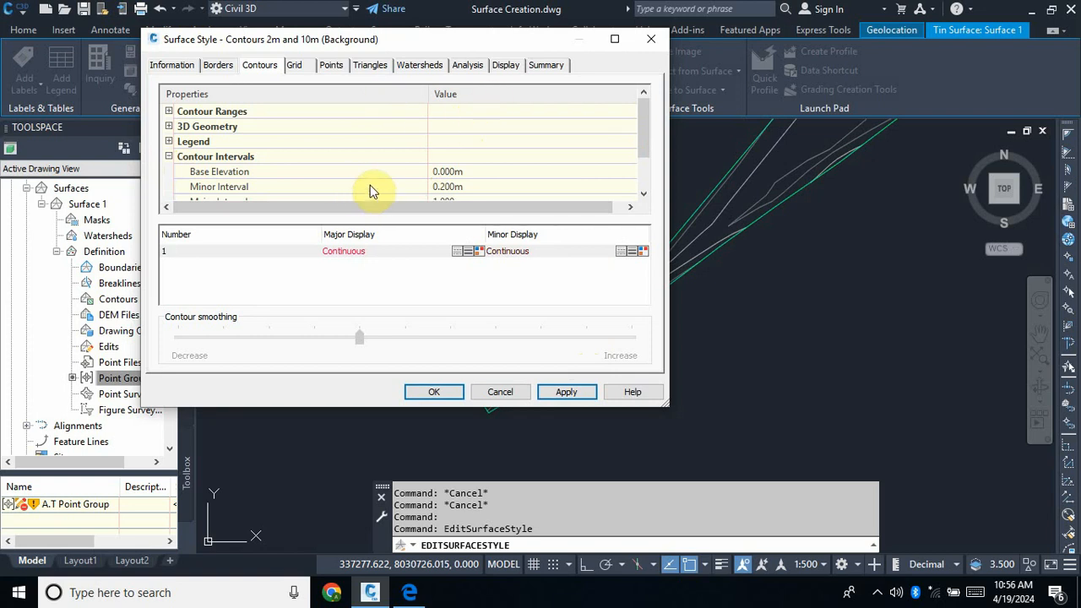
scroll(422, 193, "down", 1)
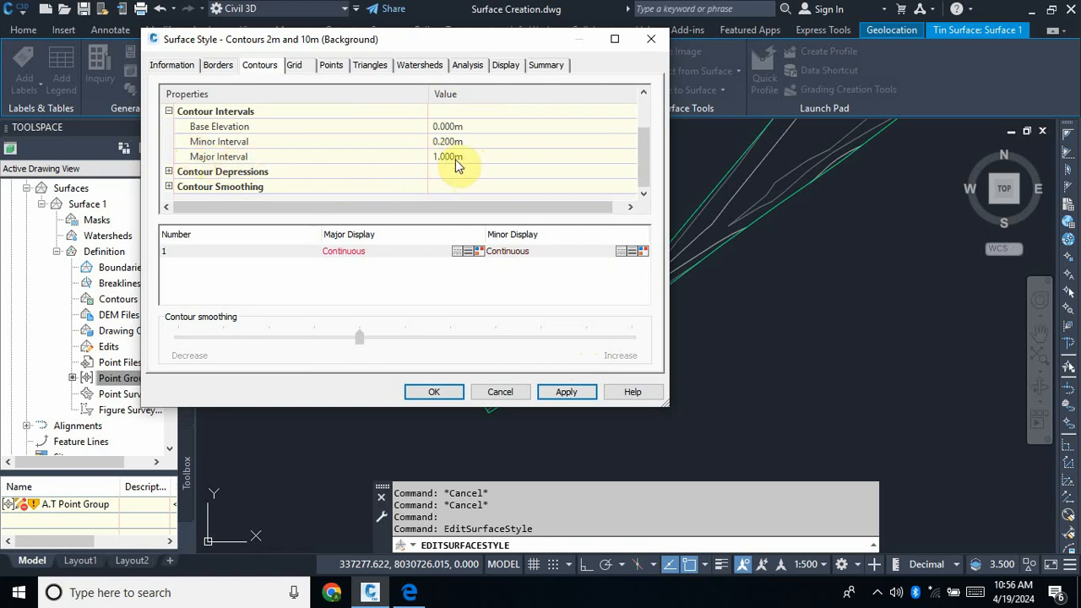
left_click(169, 111)
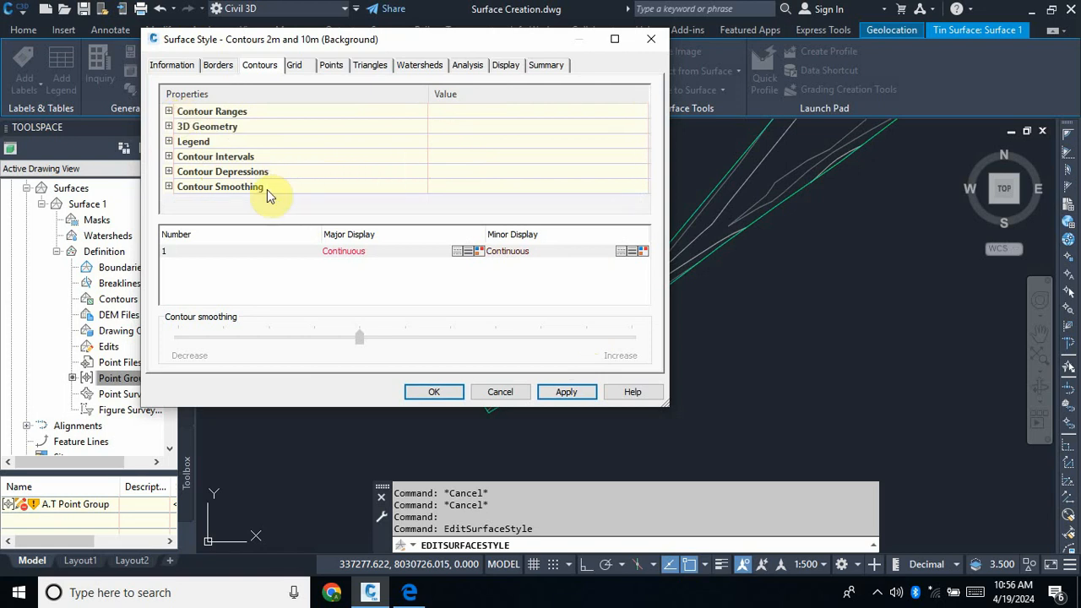
Turn on Smooth Contours in the surface style, raise contour smoothing to the maximum and apply it, keeping the surface in view.
left_click(168, 186)
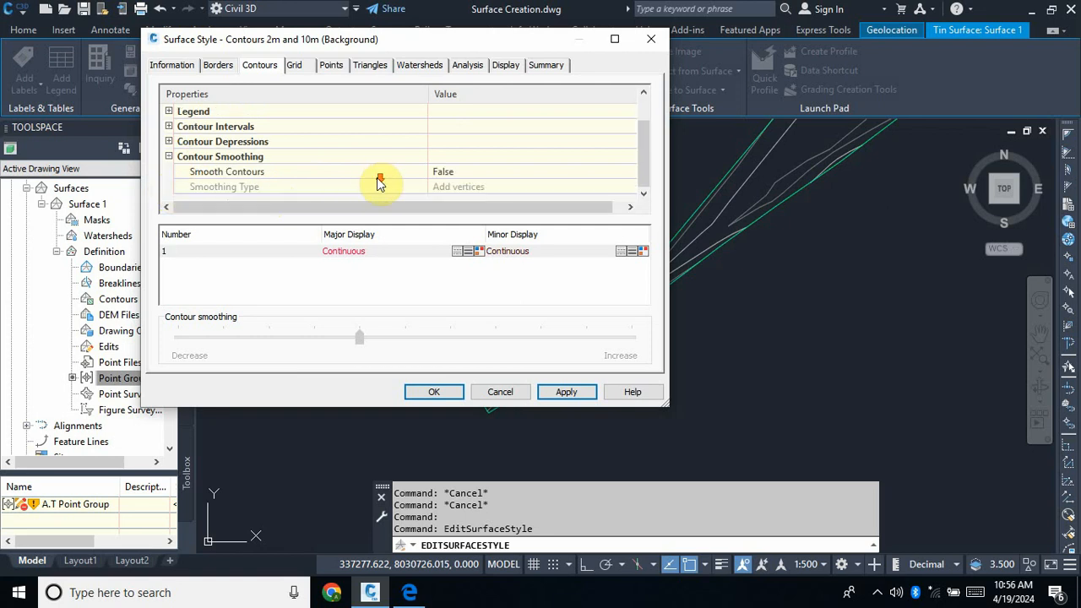
left_click(467, 172)
left_click(468, 172)
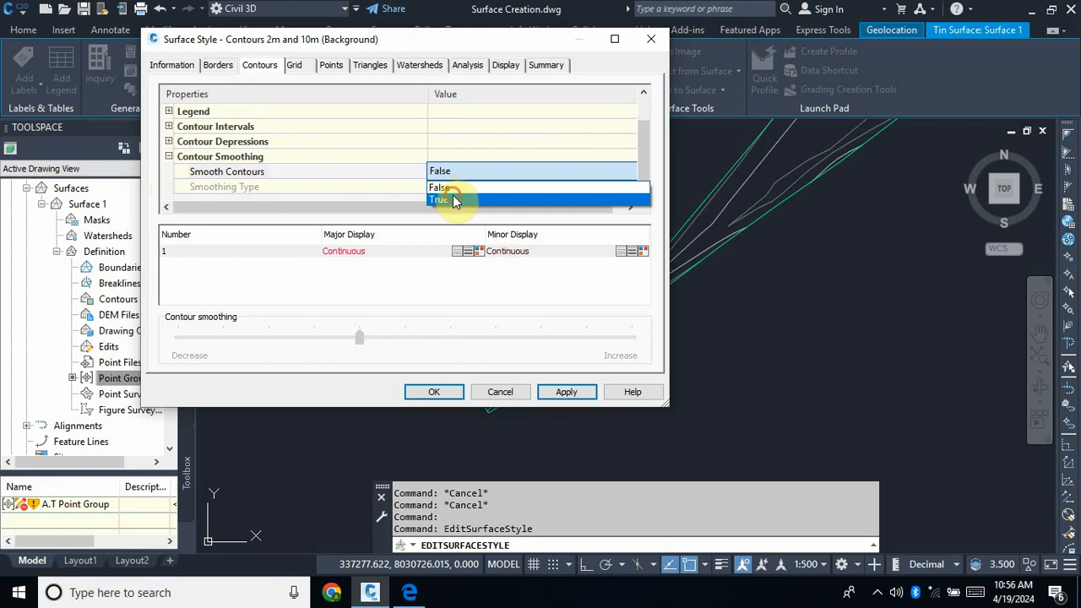
left_click(454, 199)
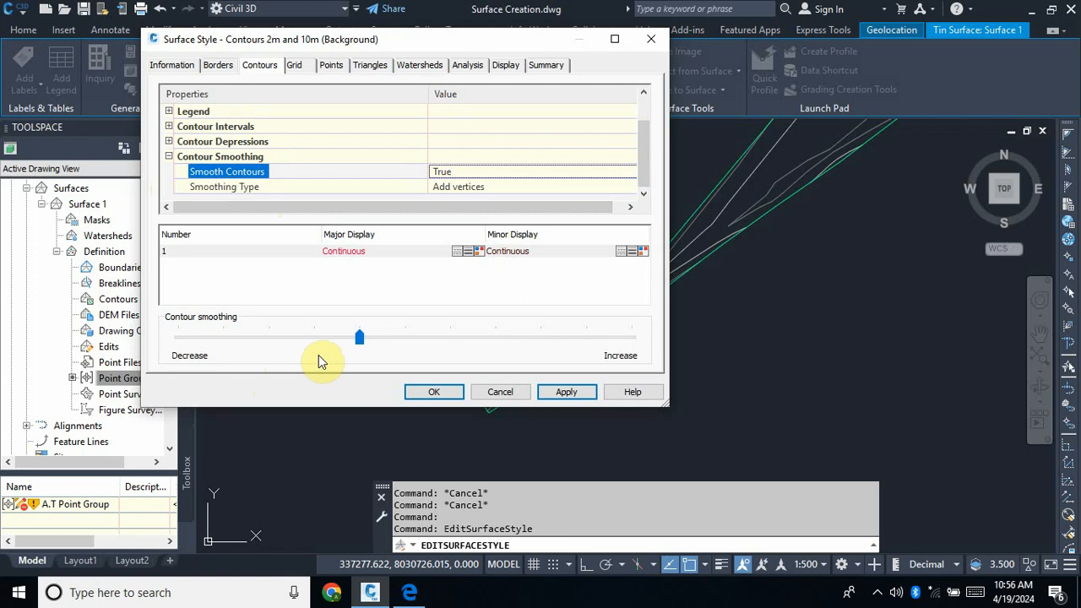
left_click(360, 339)
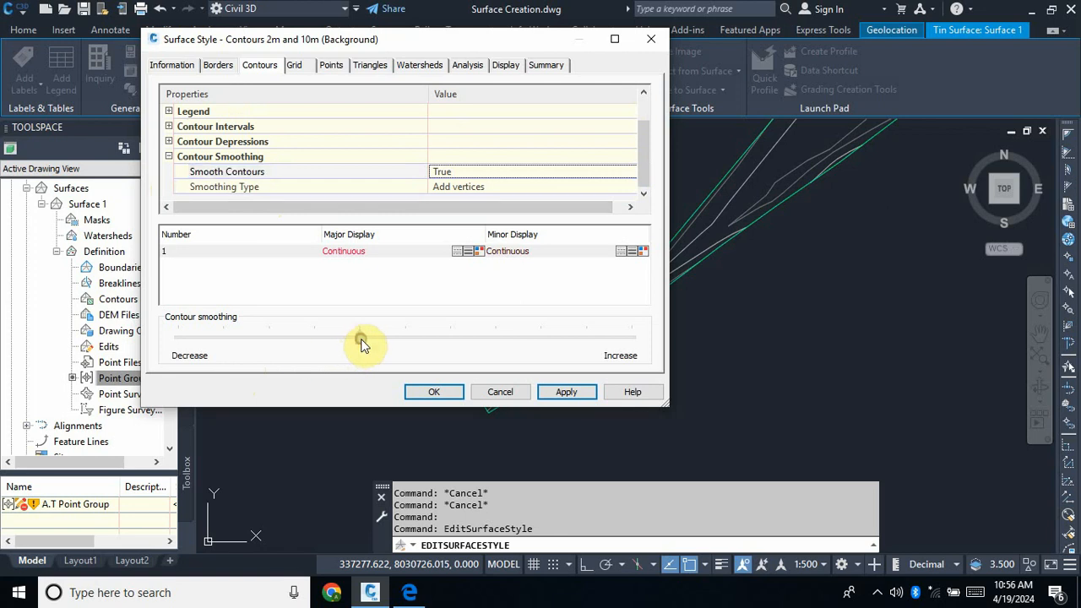
left_click_drag(361, 340, 634, 342)
left_click(568, 397)
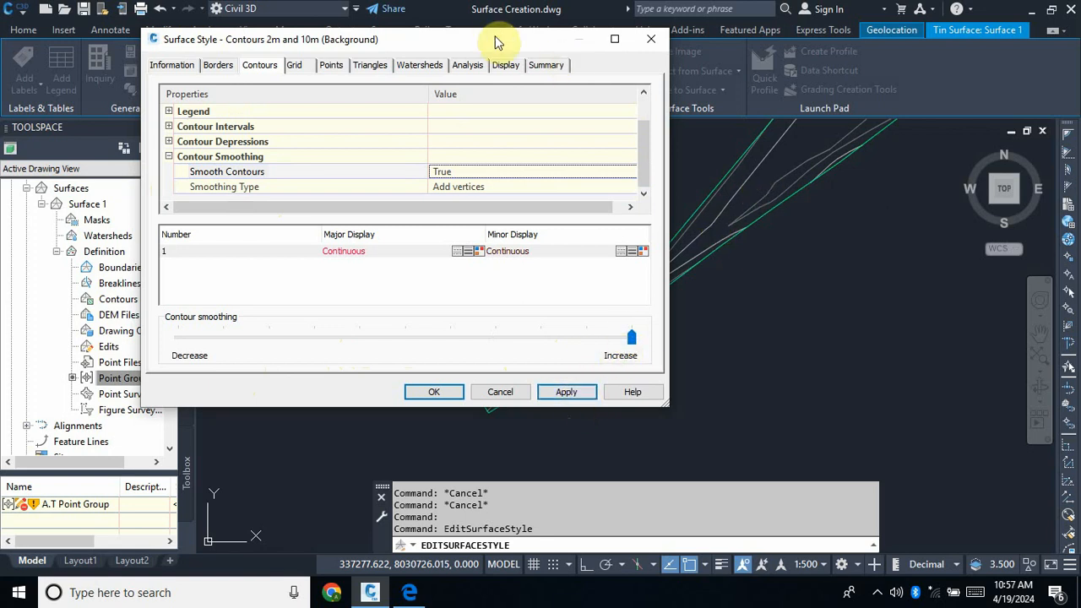
left_click_drag(497, 39, 344, 40)
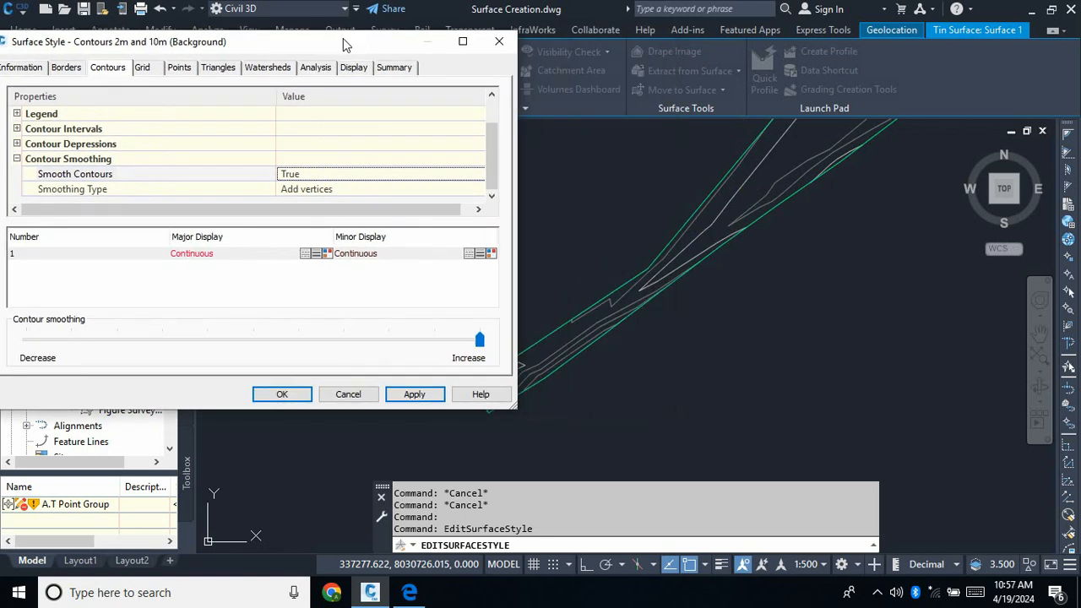
Apply and accept the contour smoothing in the surface style, and check the smoothed contours near the surface's southwest end.
left_click(426, 398)
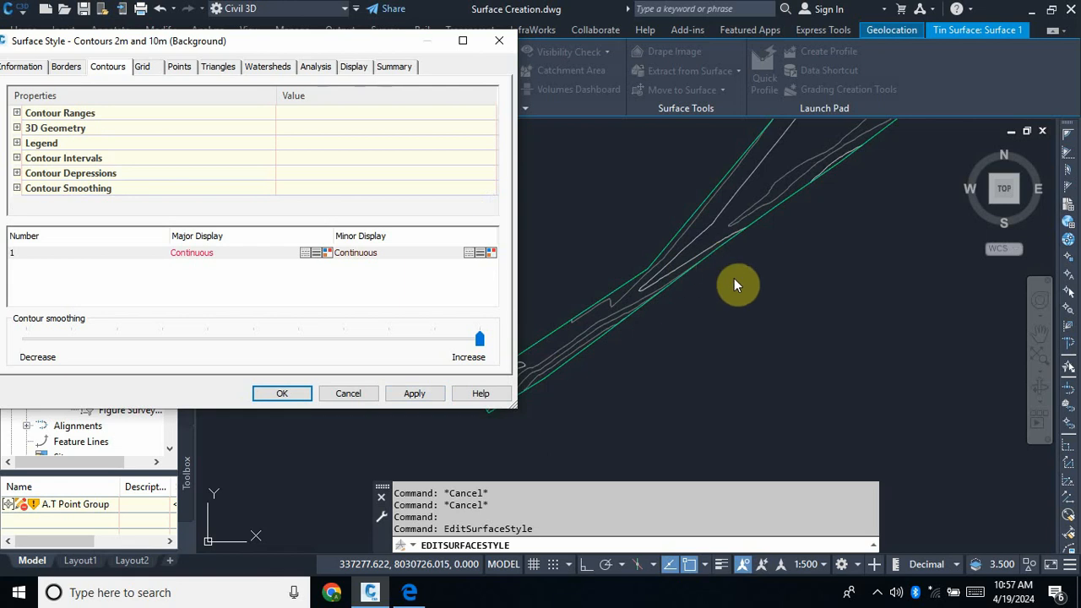
left_click(287, 394)
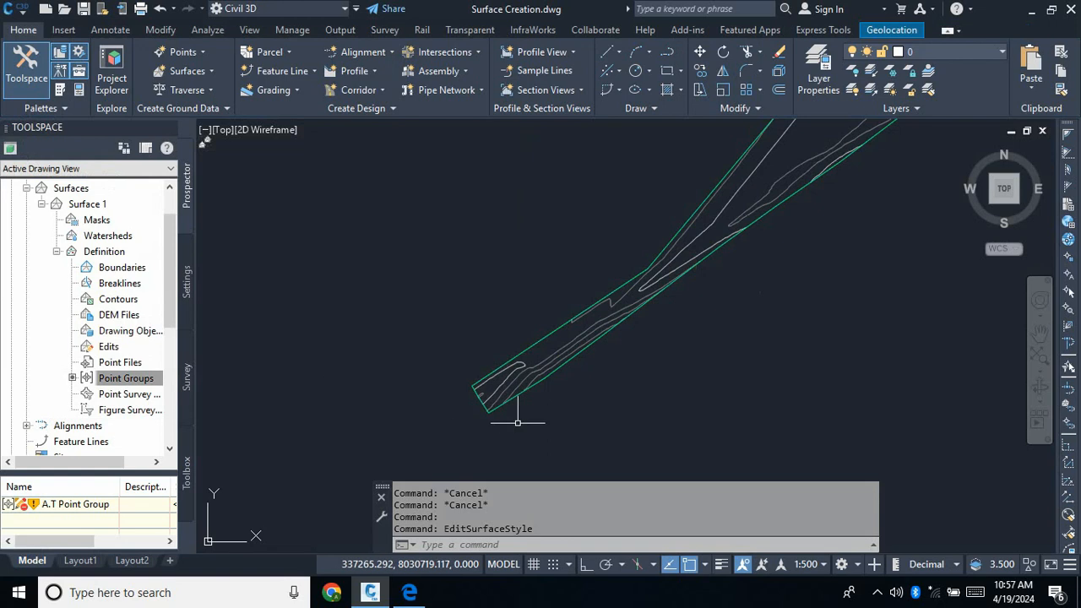
scroll(545, 363, "up", 2)
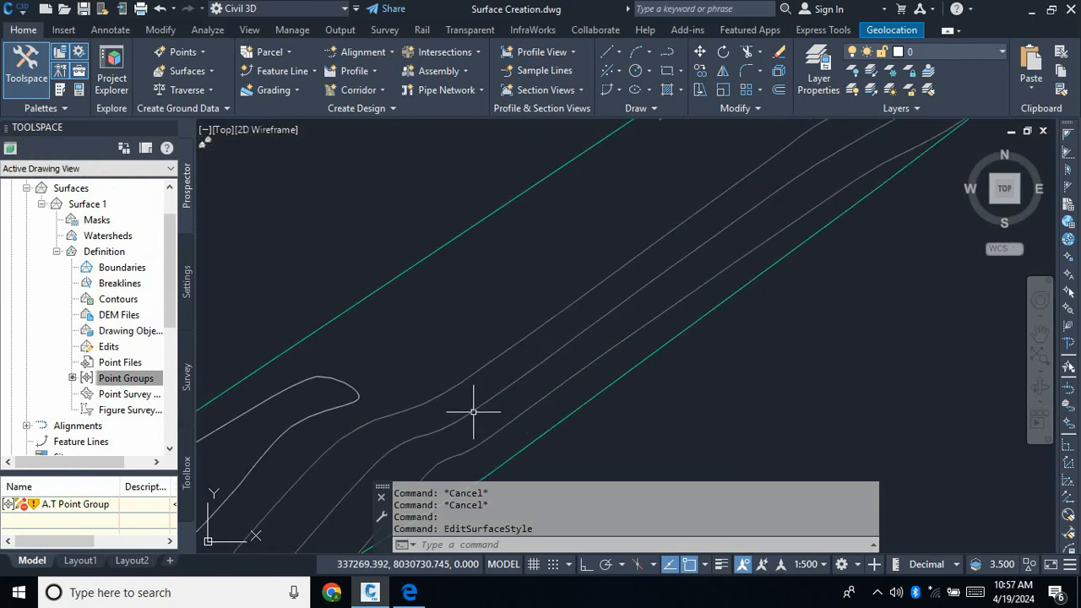
scroll(458, 438, "down", 4)
scroll(708, 280, "up", 3)
scroll(569, 326, "down", 3)
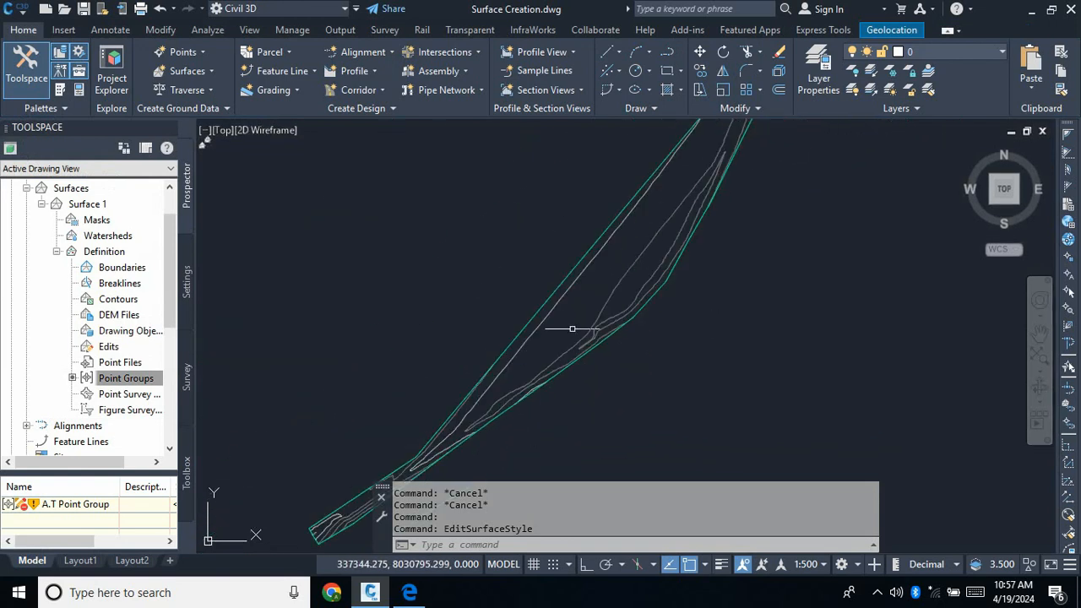
Examine the smoothed contours along the narrow corridor northeast of the wide stretch, up to the surface's northeast end.
scroll(633, 229, "up", 4)
scroll(584, 309, "up", 3)
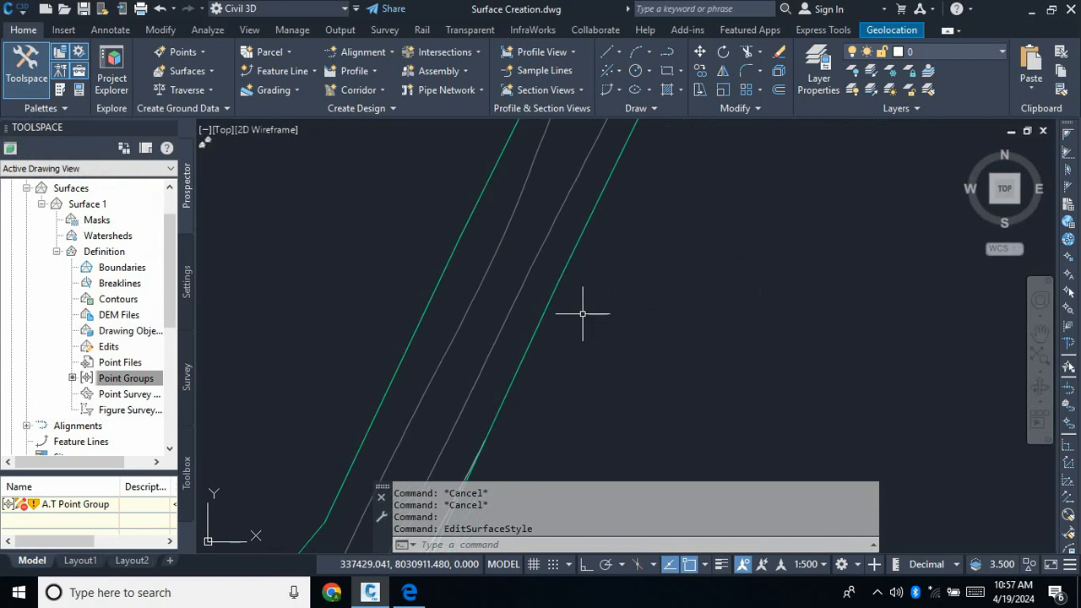
scroll(633, 161, "down", 3)
scroll(656, 212, "up", 2)
scroll(600, 397, "down", 3)
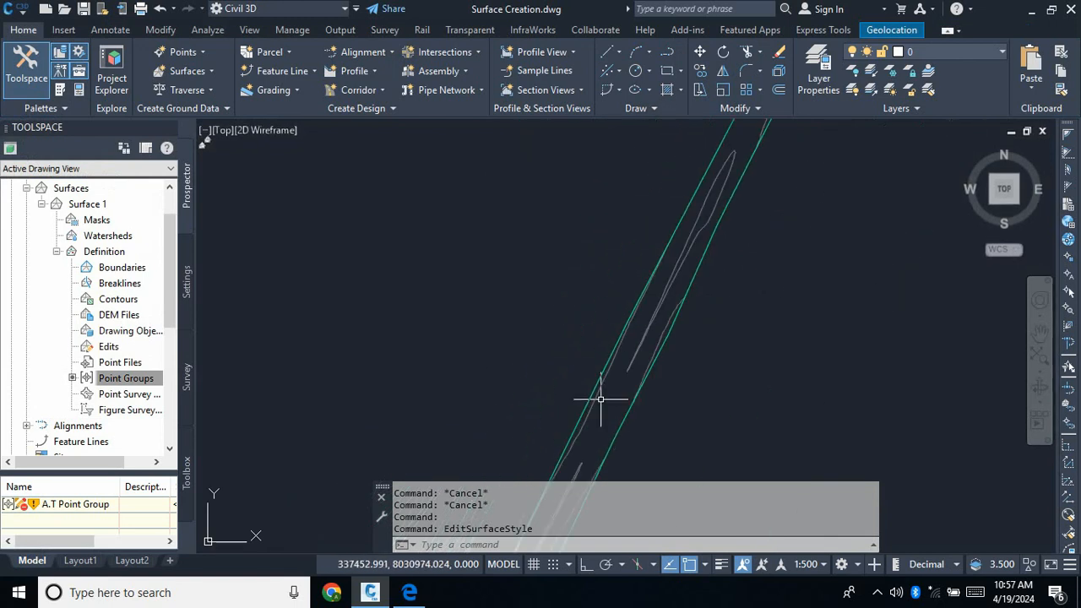
scroll(712, 158, "up", 3)
scroll(713, 158, "down", 3)
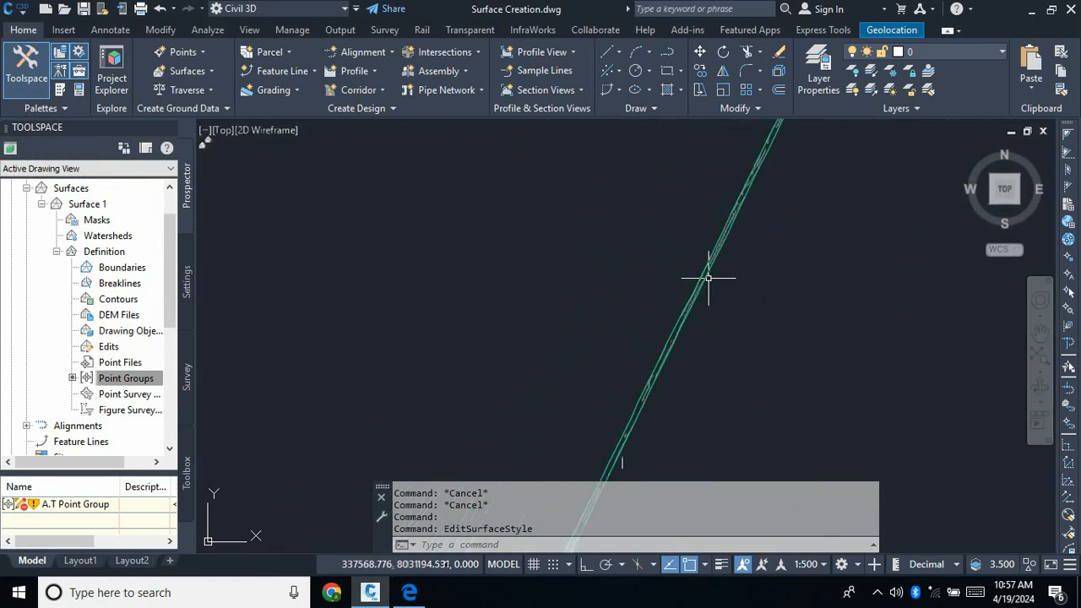
scroll(741, 174, "up", 2)
scroll(780, 235, "up", 2)
scroll(627, 374, "down", 4)
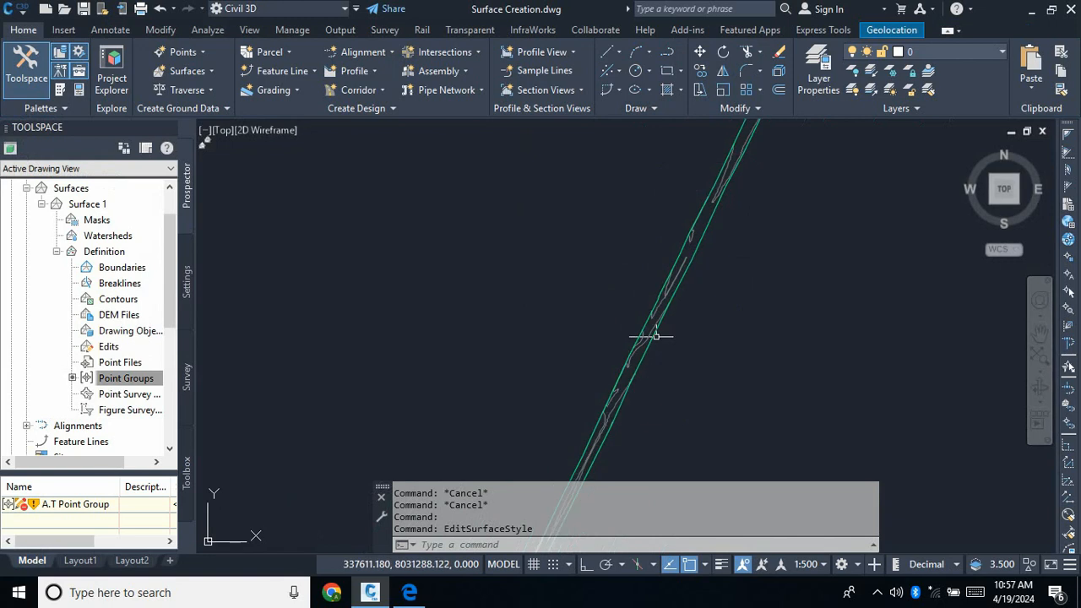
scroll(713, 207, "up", 1)
scroll(716, 269, "down", 1)
scroll(707, 242, "up", 2)
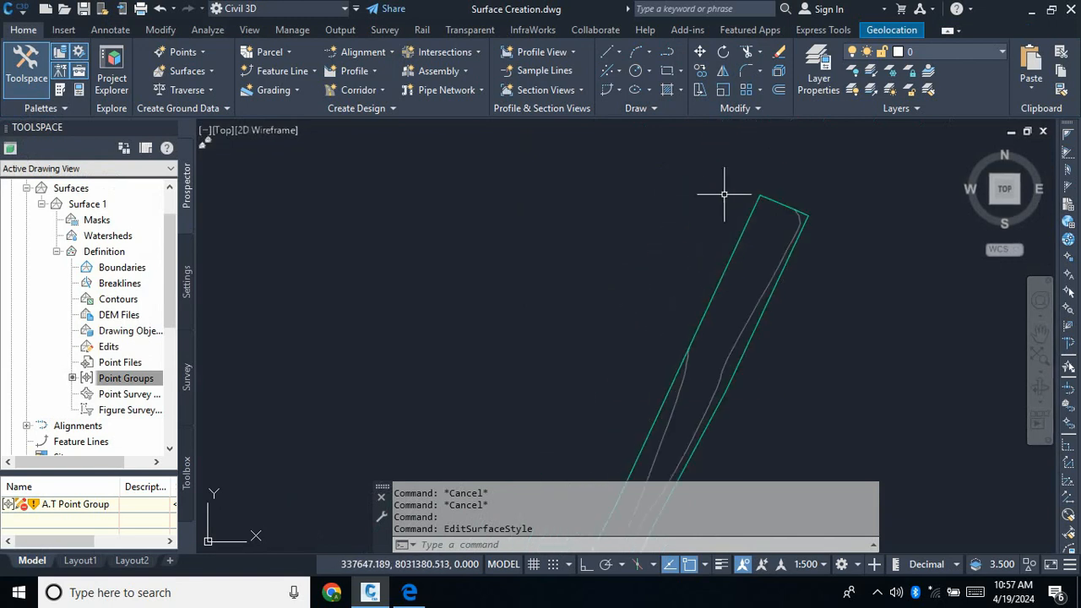
scroll(724, 200, "down", 4)
scroll(698, 313, "up", 6)
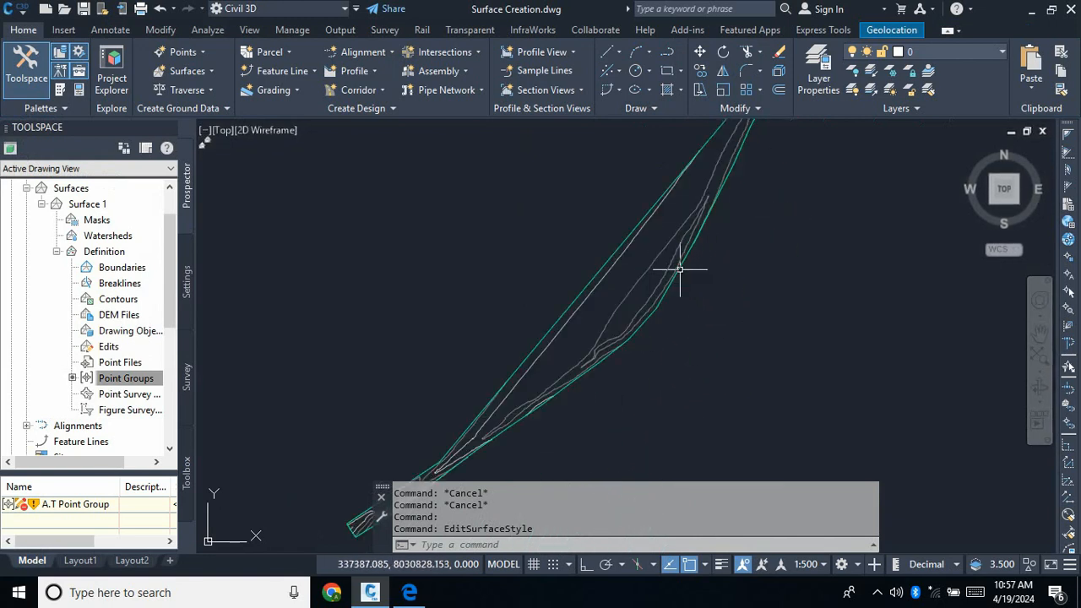
Examine the spacing and smoothness of the contours between the southwest tip and the start of the wide stretch.
scroll(667, 288, "down", 4)
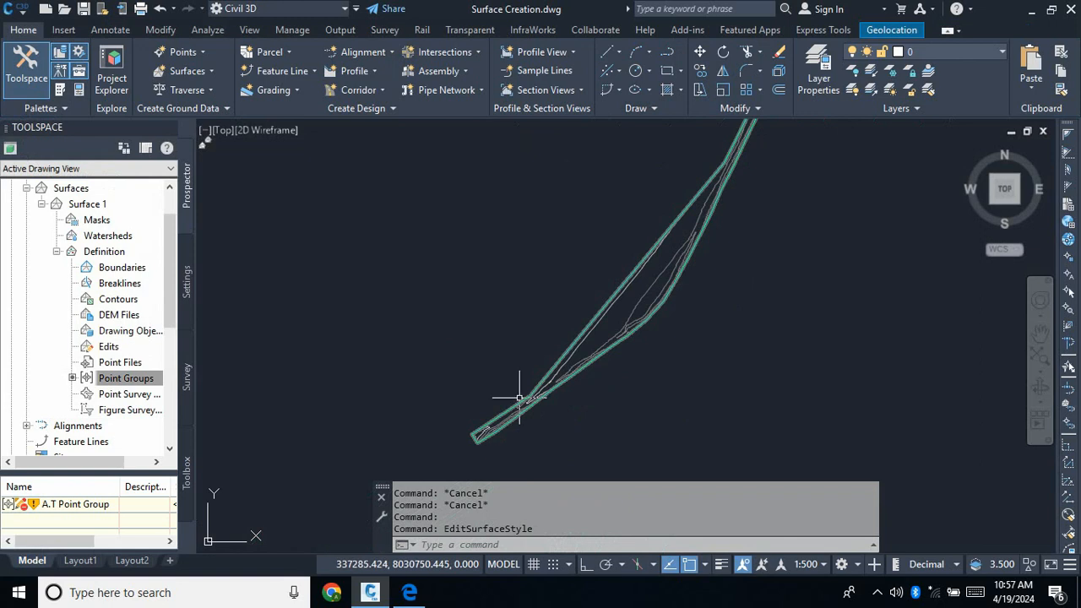
scroll(515, 388, "up", 2)
scroll(604, 325, "down", 2)
scroll(595, 366, "up", 2)
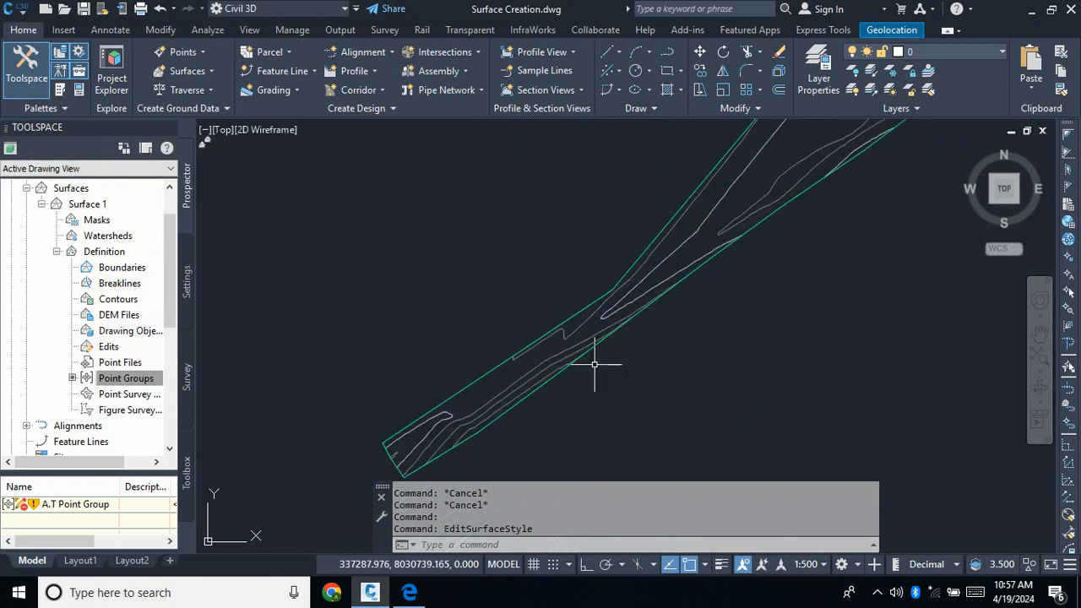
scroll(525, 394, "up", 3)
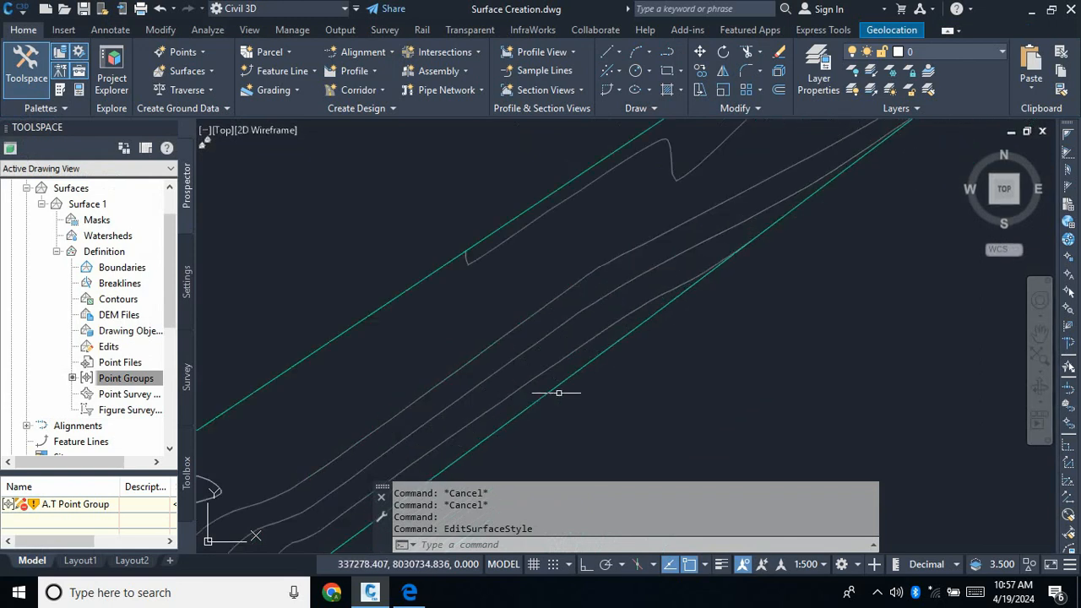
scroll(577, 382, "down", 3)
scroll(566, 380, "up", 3)
scroll(566, 380, "down", 2)
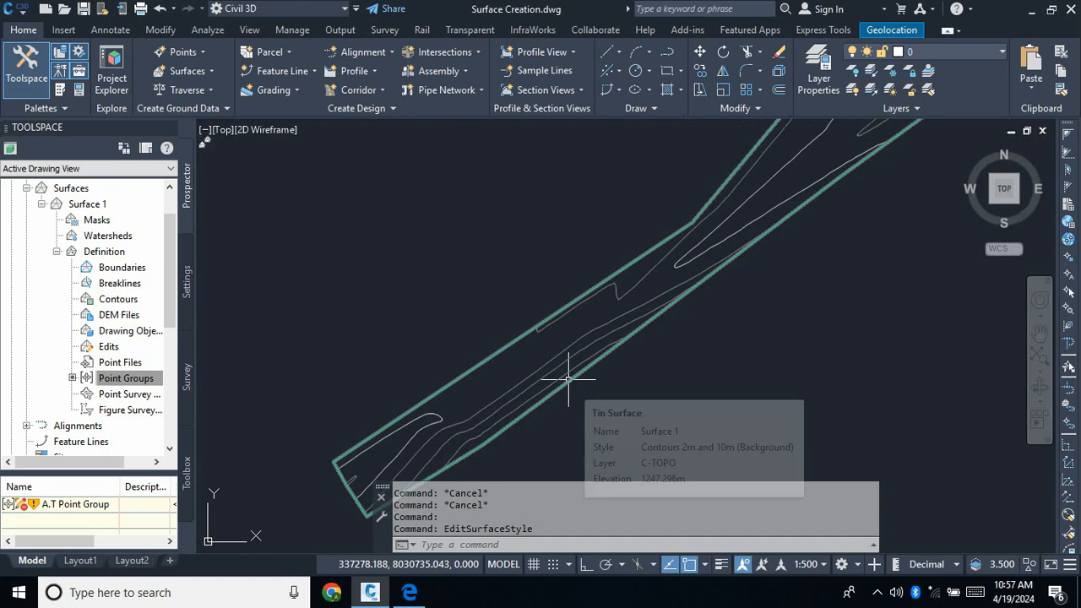
Edit Surface 1's style to set the minor contour interval to 0.1 m, and apply and accept the change.
left_click(568, 381)
right_click(673, 372)
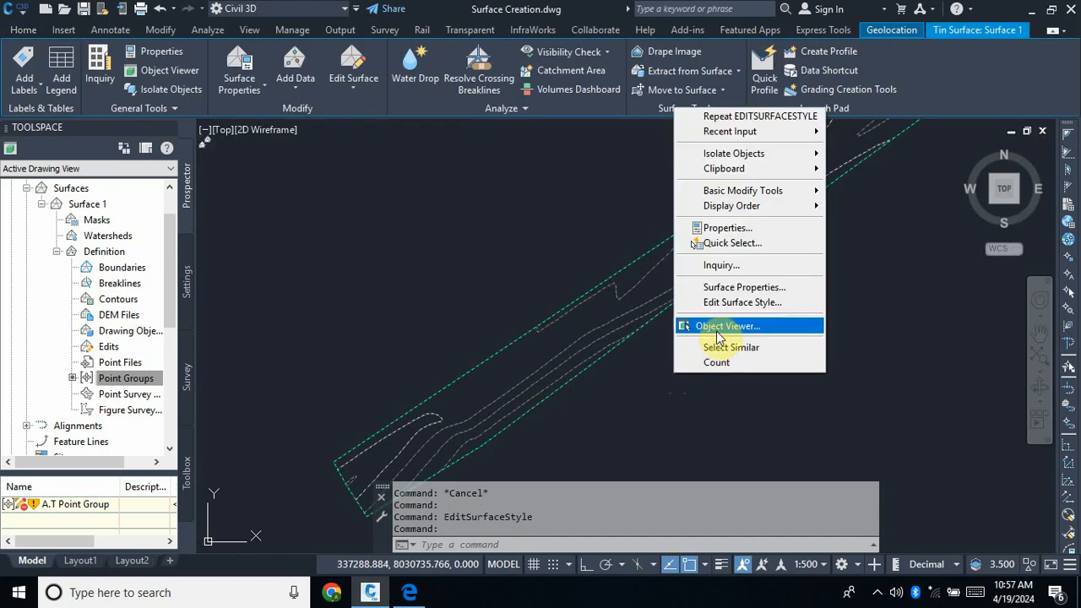
left_click(731, 304)
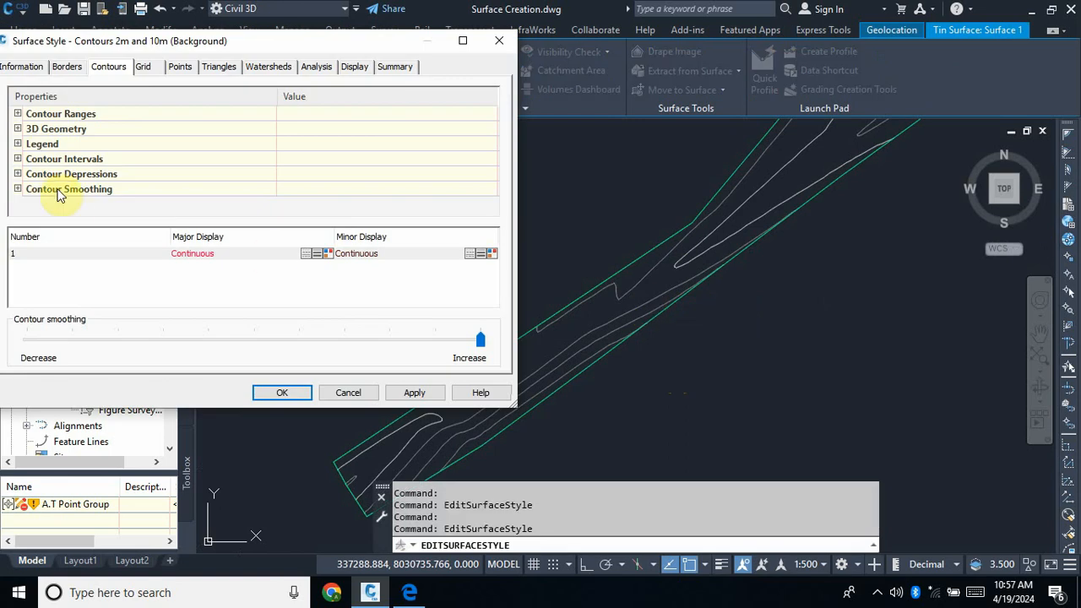
left_click(17, 158)
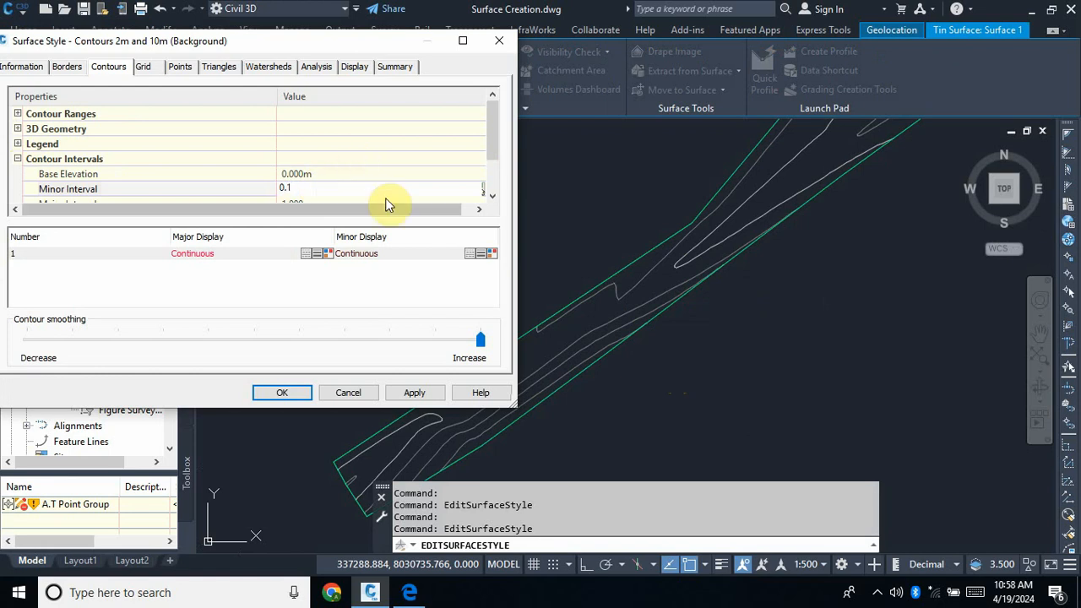
left_click(427, 393)
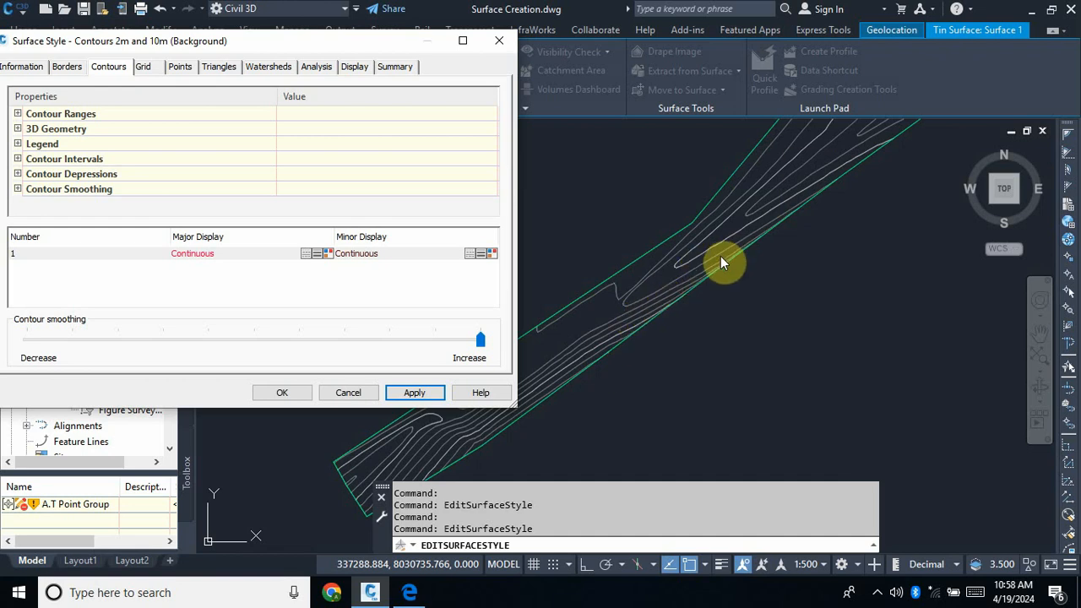
left_click(416, 393)
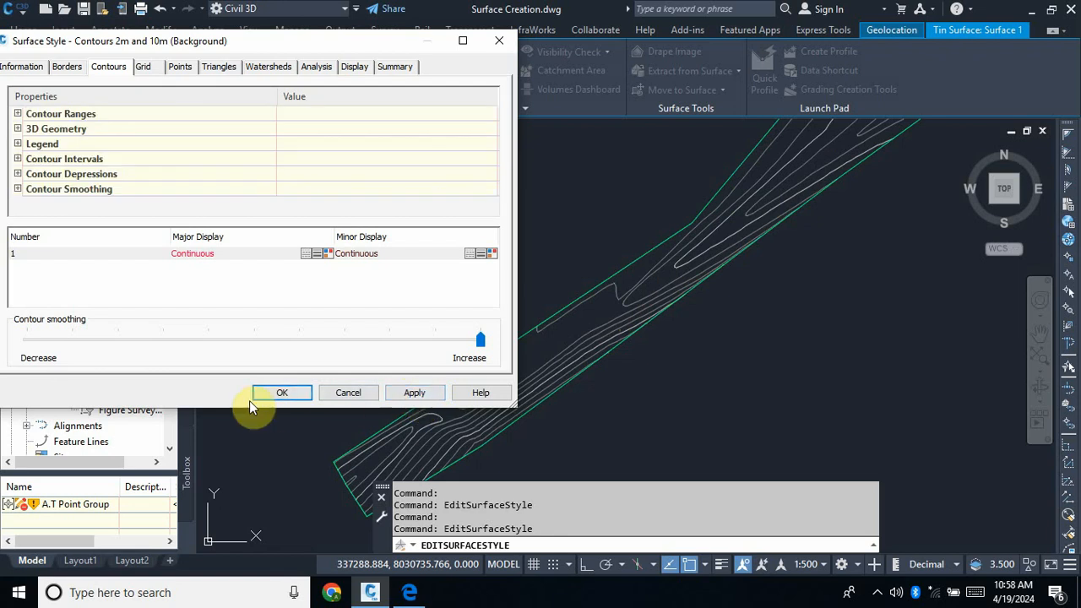
left_click(281, 394)
Examine the denser contours at the surface's southwest tip and along the strip leading northeast from it.
scroll(376, 386, "down", 4)
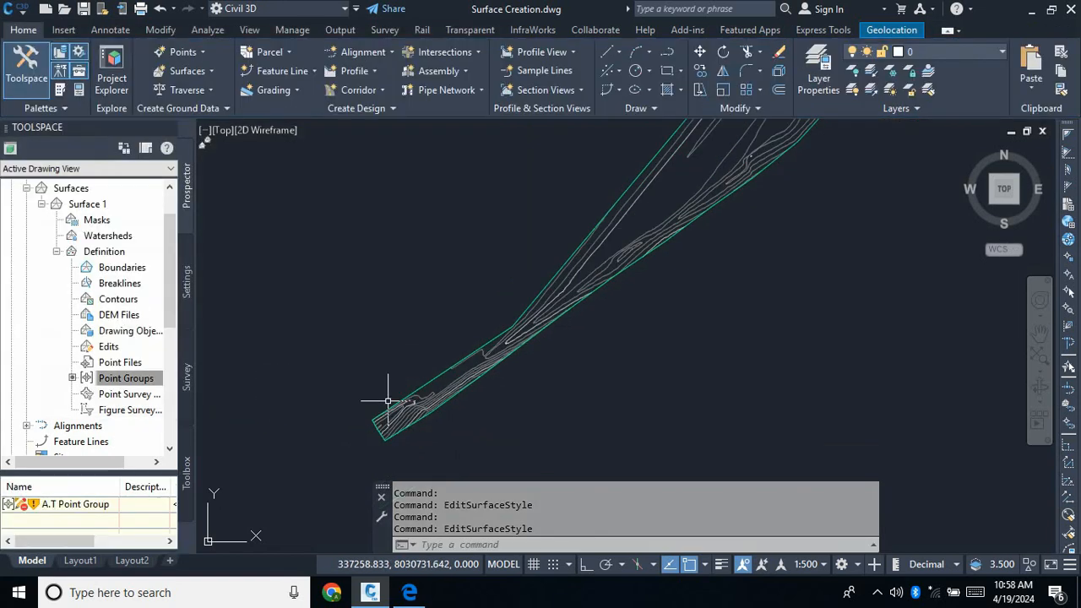
scroll(411, 383, "up", 4)
scroll(660, 304, "down", 2)
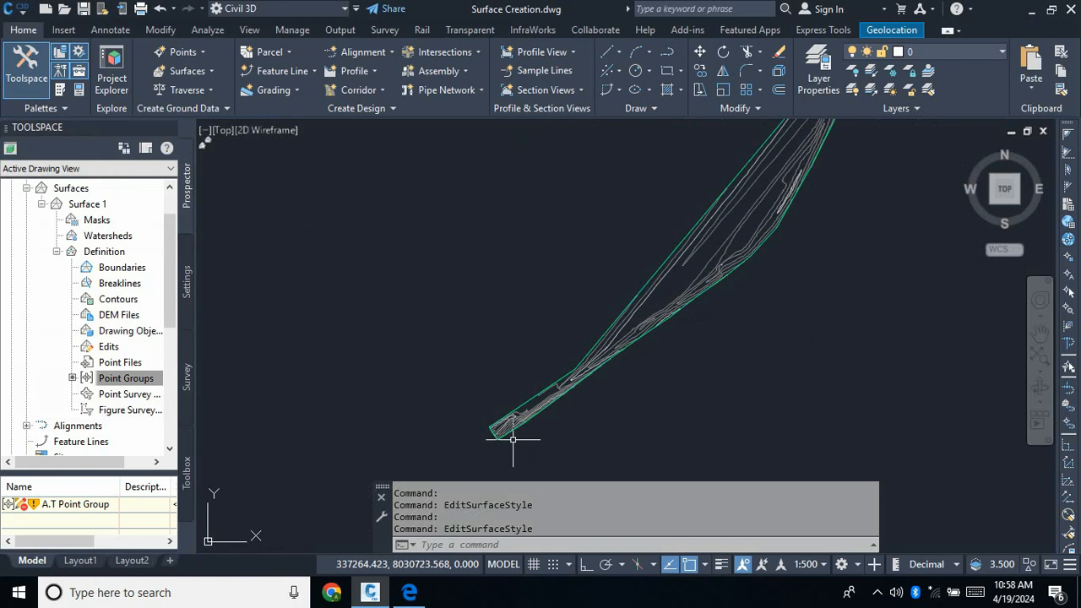
scroll(507, 436, "up", 5)
scroll(430, 386, "up", 3)
scroll(451, 379, "down", 4)
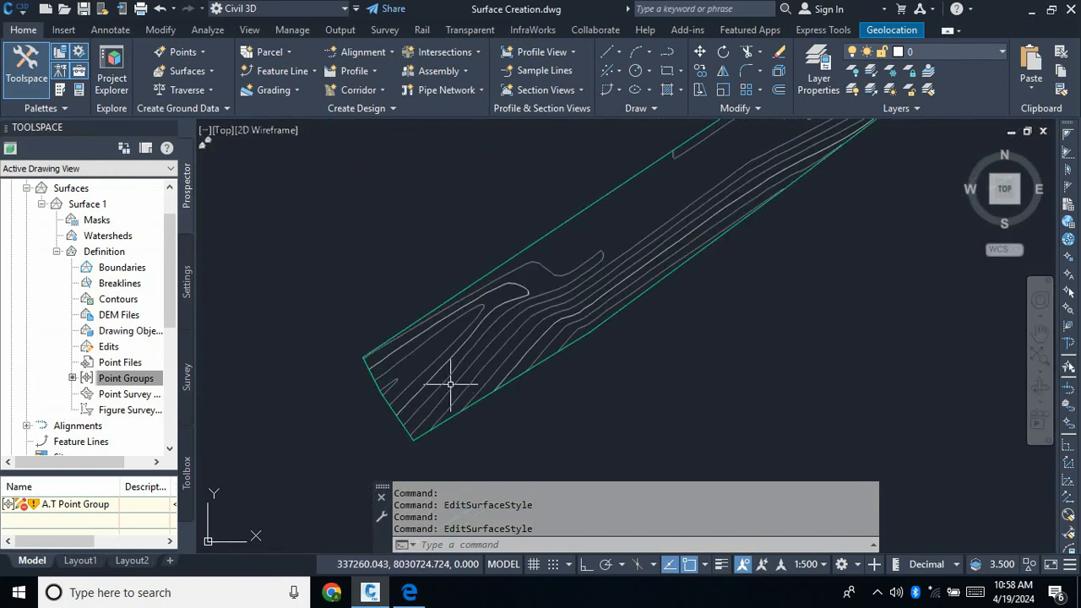
scroll(451, 381, "up", 2)
scroll(414, 439, "down", 3)
scroll(477, 376, "up", 5)
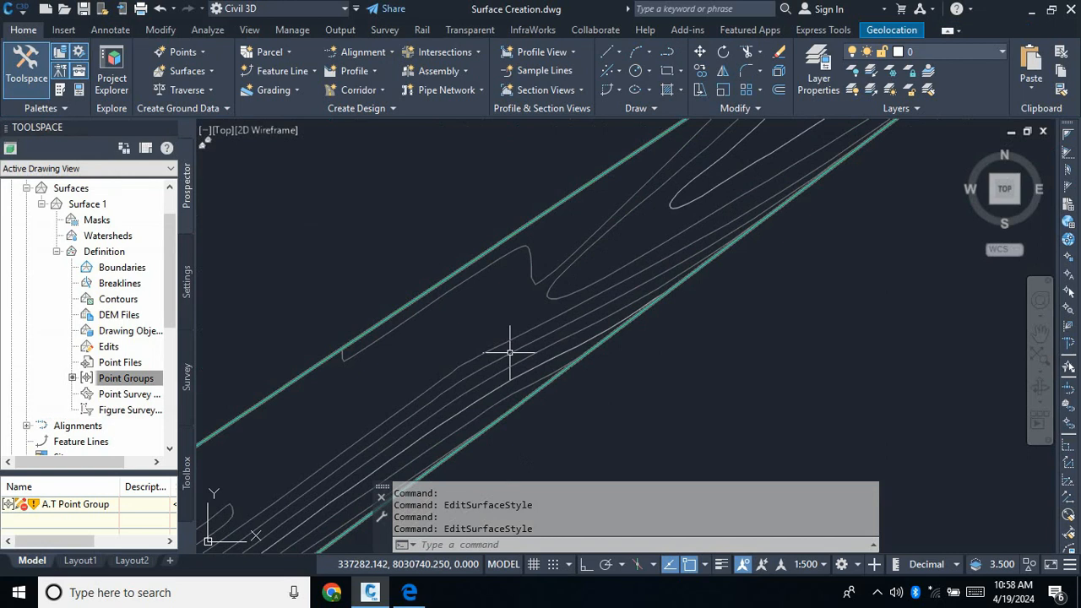
scroll(510, 359, "down", 4)
scroll(692, 234, "up", 5)
Examine how the denser contours run through the wide stretch of the surface and where it narrows at either end.
scroll(575, 383, "down", 3)
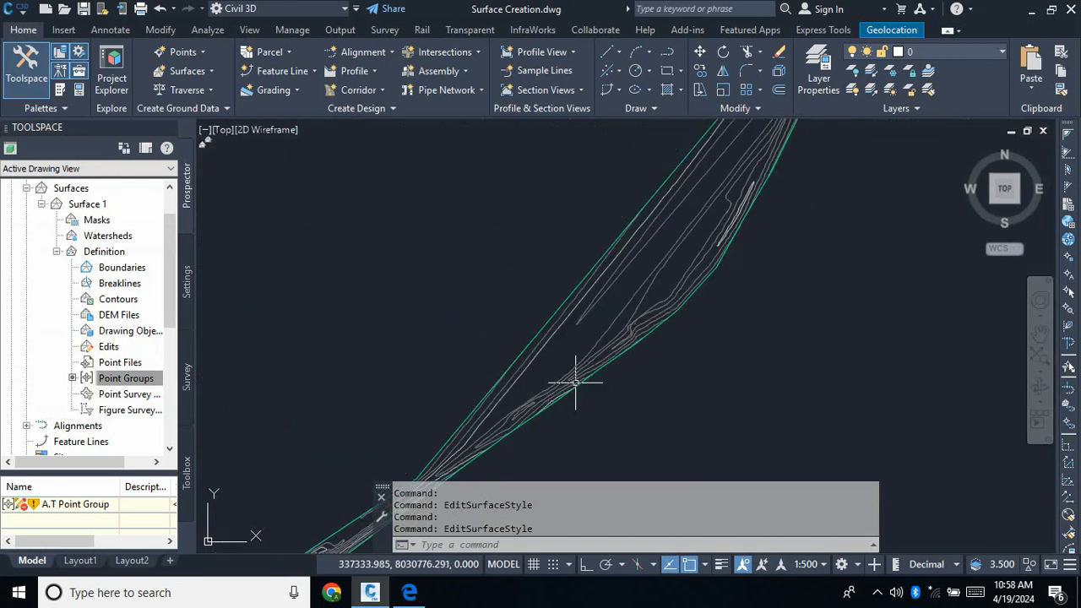
scroll(753, 188, "up", 3)
scroll(616, 397, "down", 5)
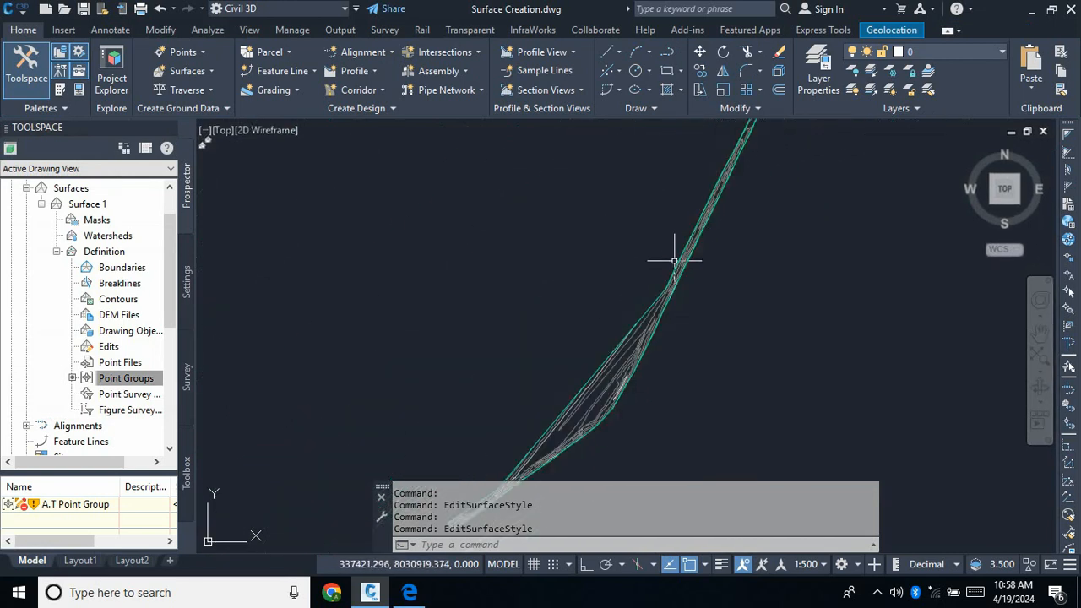
scroll(673, 262, "down", 2)
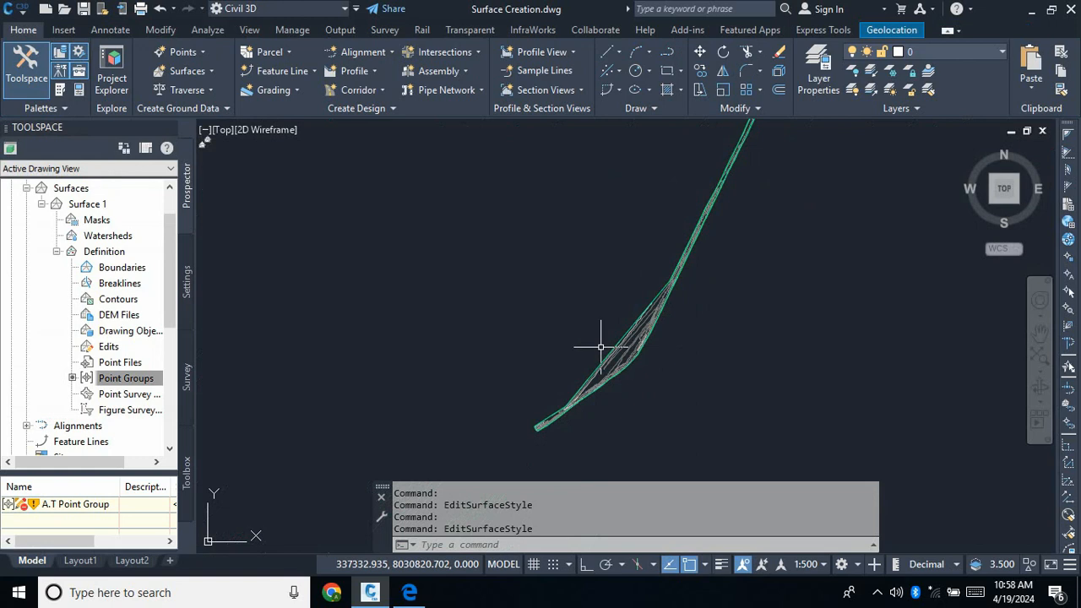
scroll(622, 344, "up", 3)
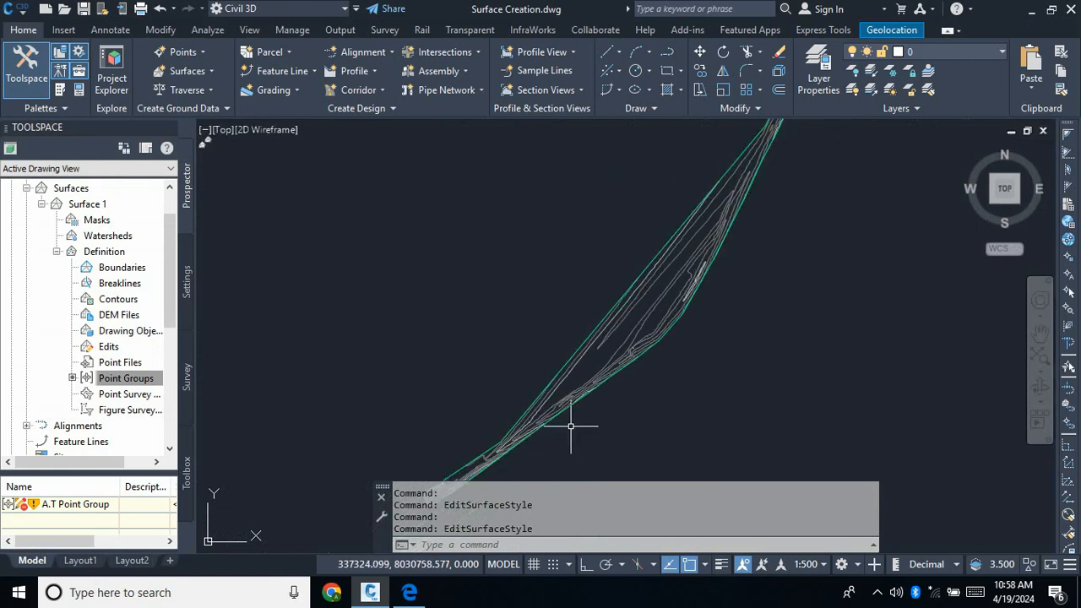
scroll(557, 418, "up", 3)
scroll(523, 397, "down", 1)
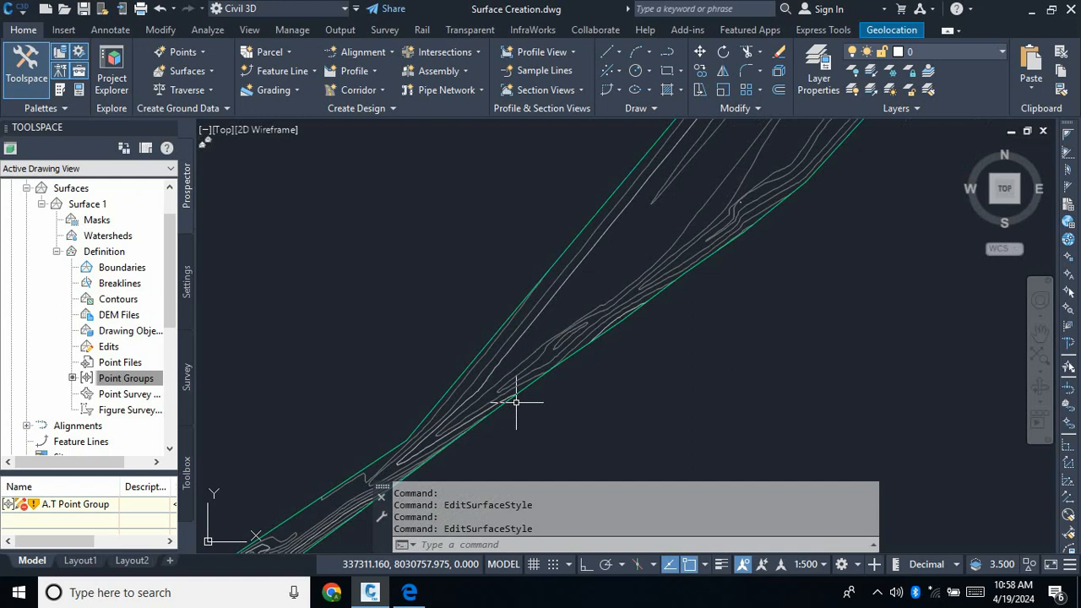
scroll(511, 477, "down", 2)
scroll(489, 443, "up", 2)
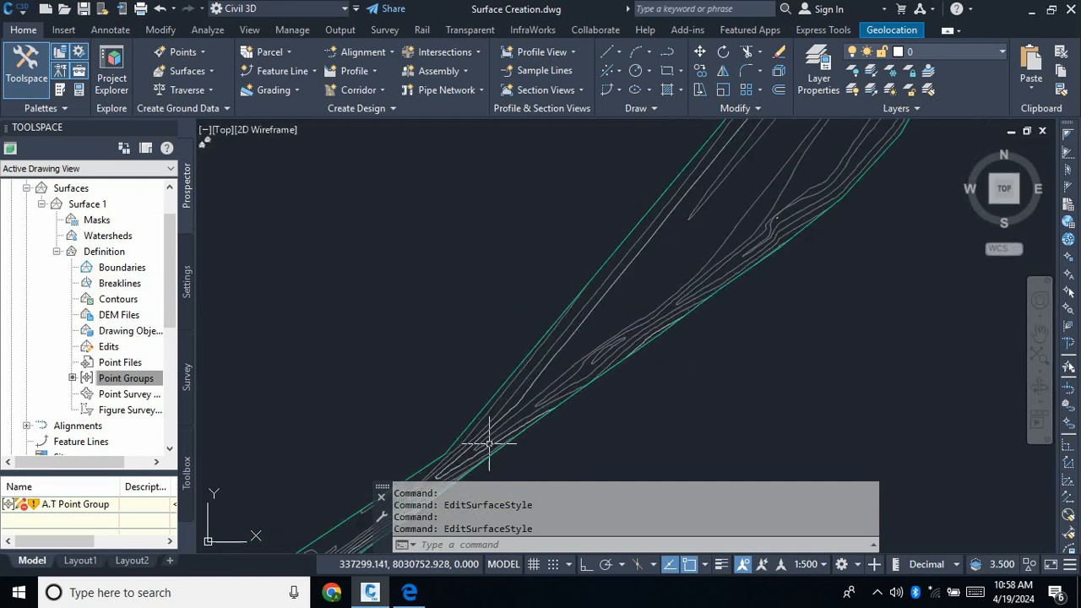
scroll(514, 392, "down", 3)
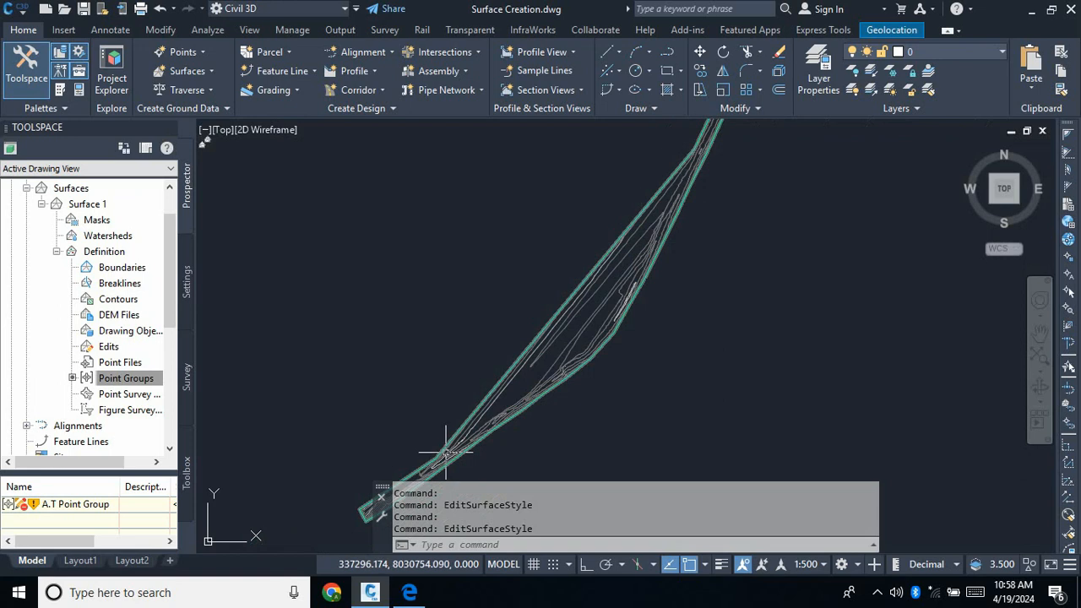
scroll(446, 453, "up", 3)
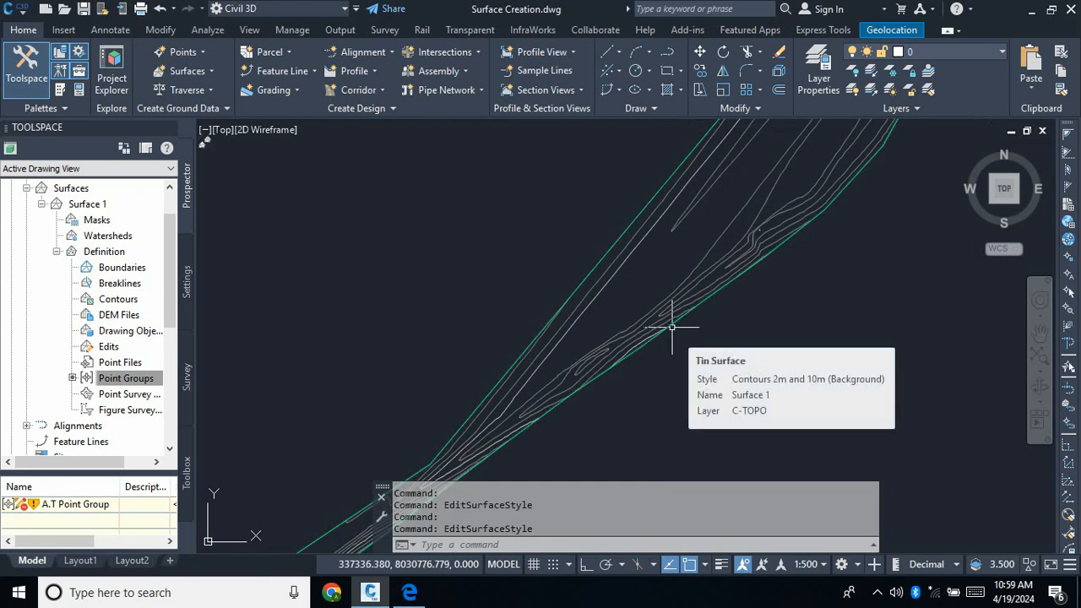
Start a polyline at the west corner of the surface's southwest end and trace the short end boundary through its middle vertex to the south corner.
key("Escape")
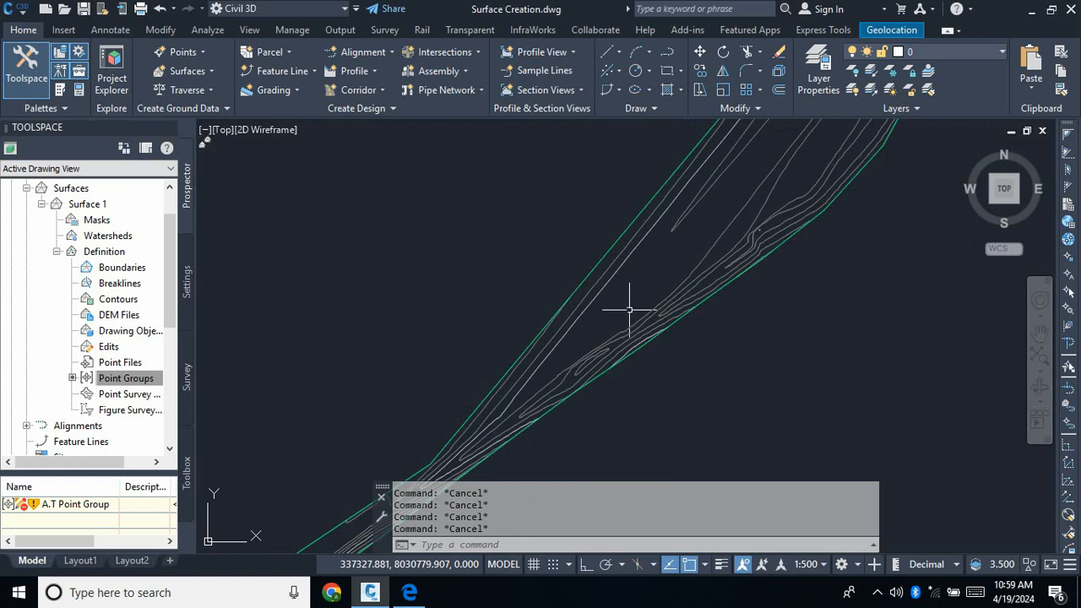
scroll(680, 300, "down", 3)
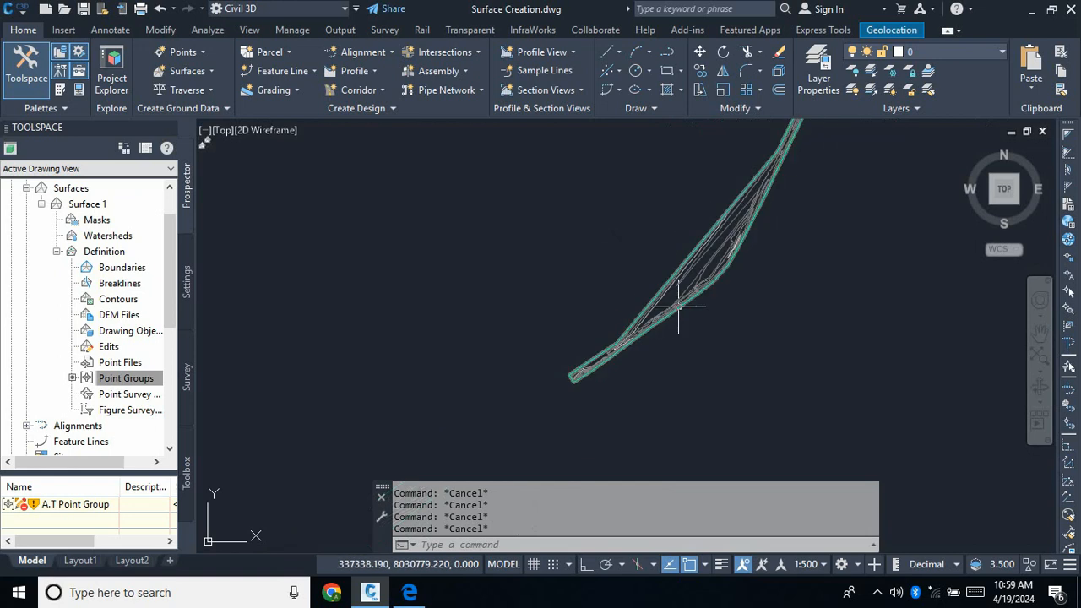
scroll(678, 308, "up", 2)
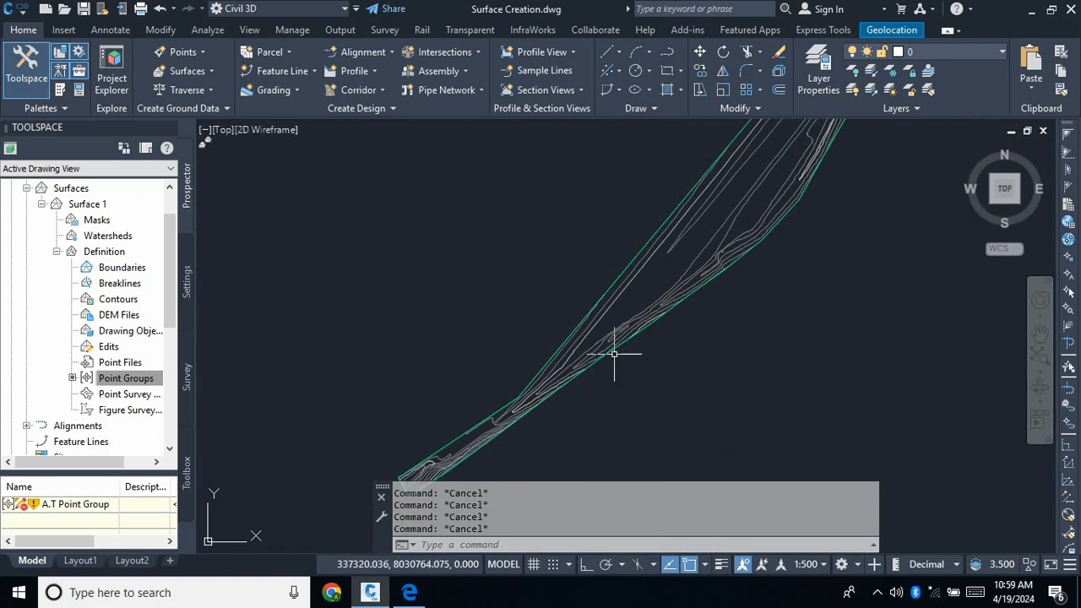
type("PL")
key("Return")
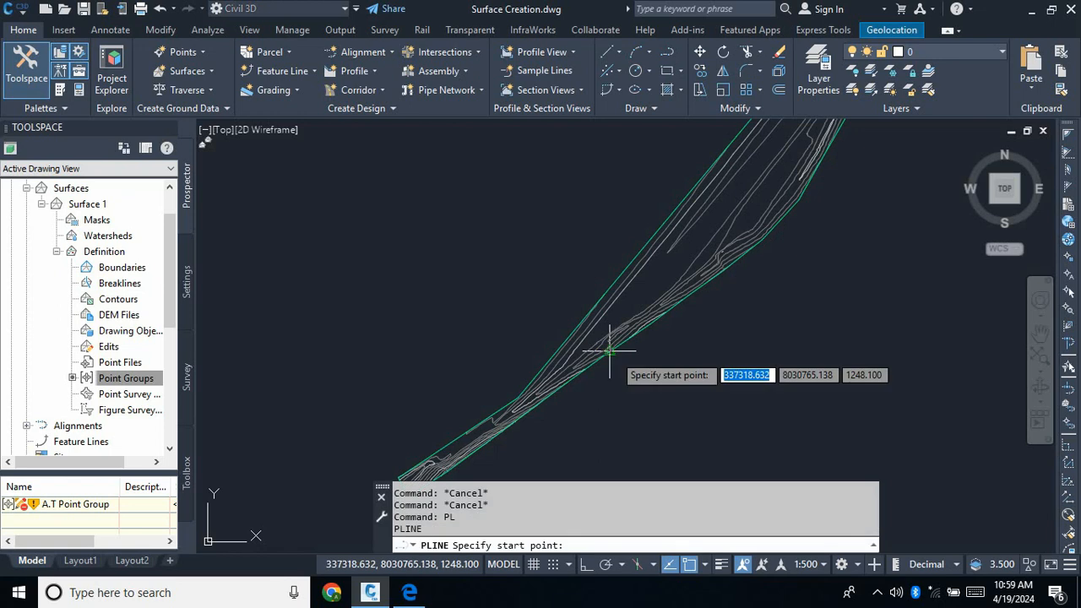
scroll(678, 302, "down", 1)
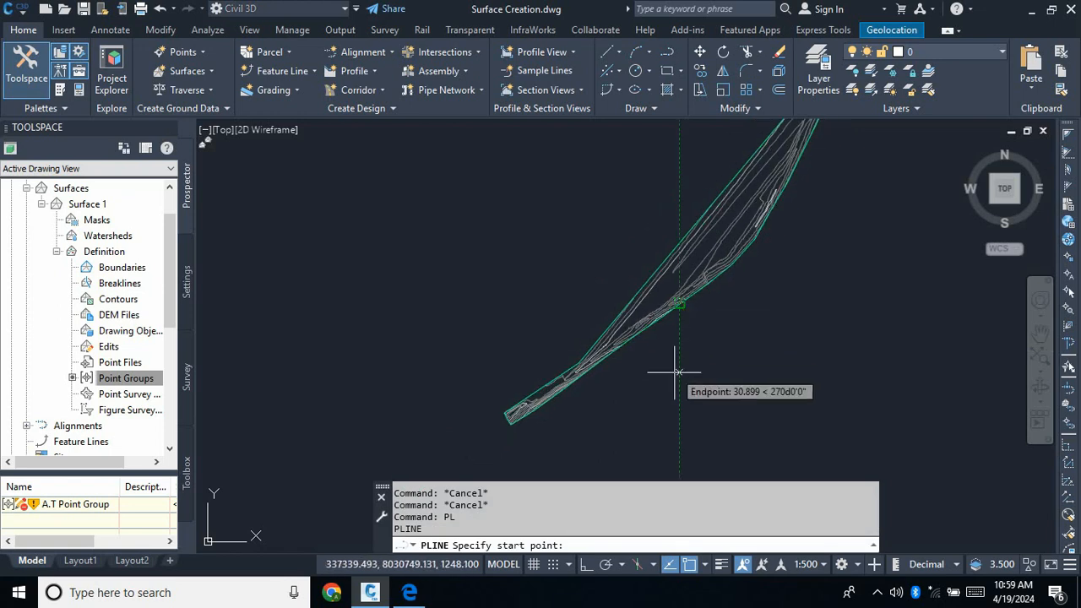
scroll(529, 424, "up", 1)
scroll(530, 427, "up", 2)
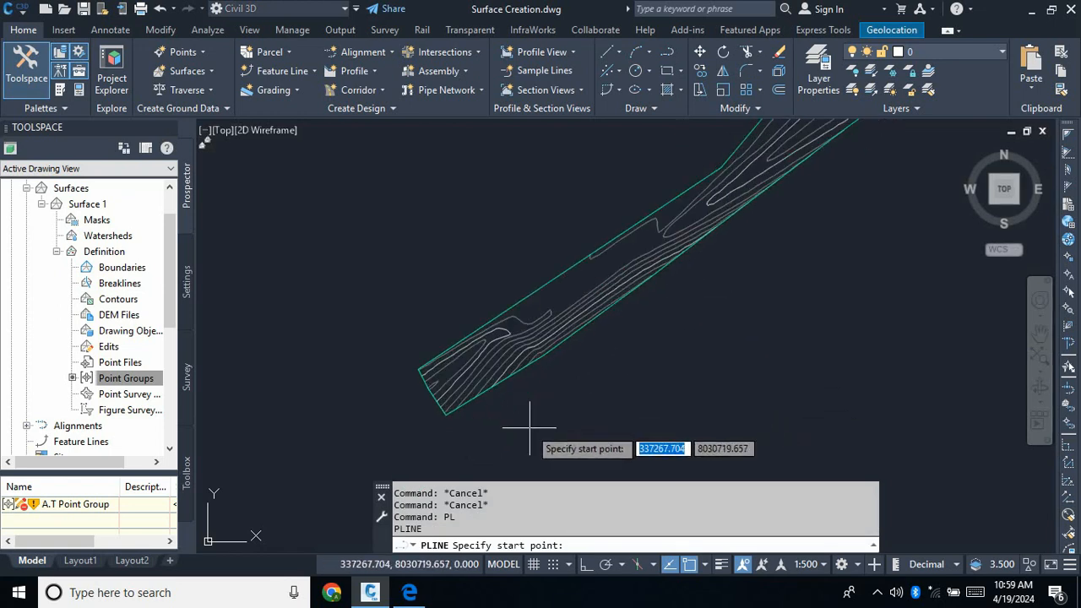
scroll(450, 397, "up", 1)
scroll(451, 401, "up", 1)
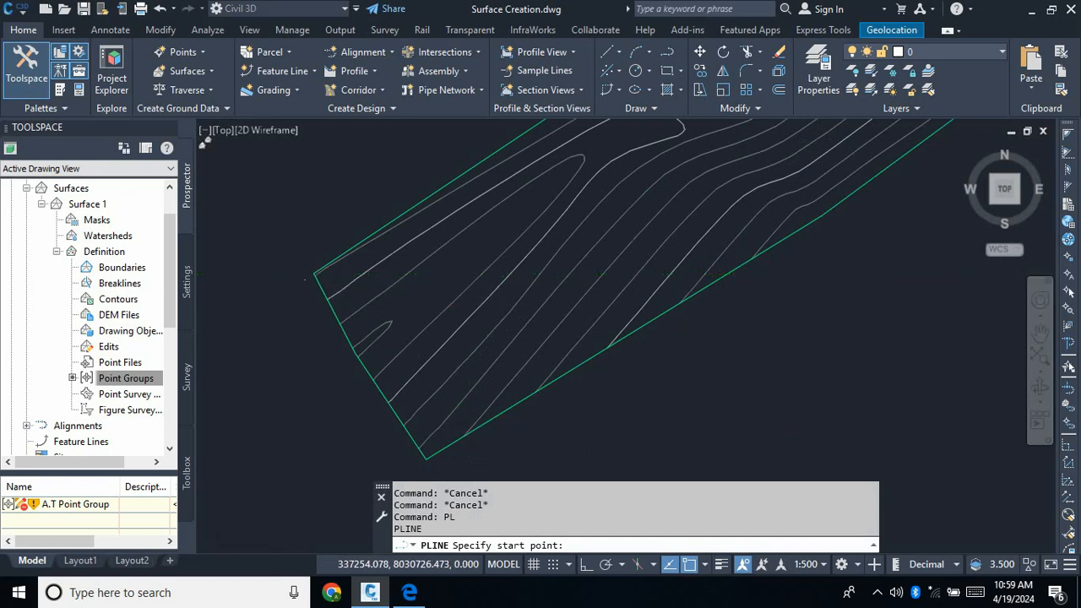
scroll(319, 270, "up", 2)
left_click(322, 262)
scroll(338, 211, "down", 2)
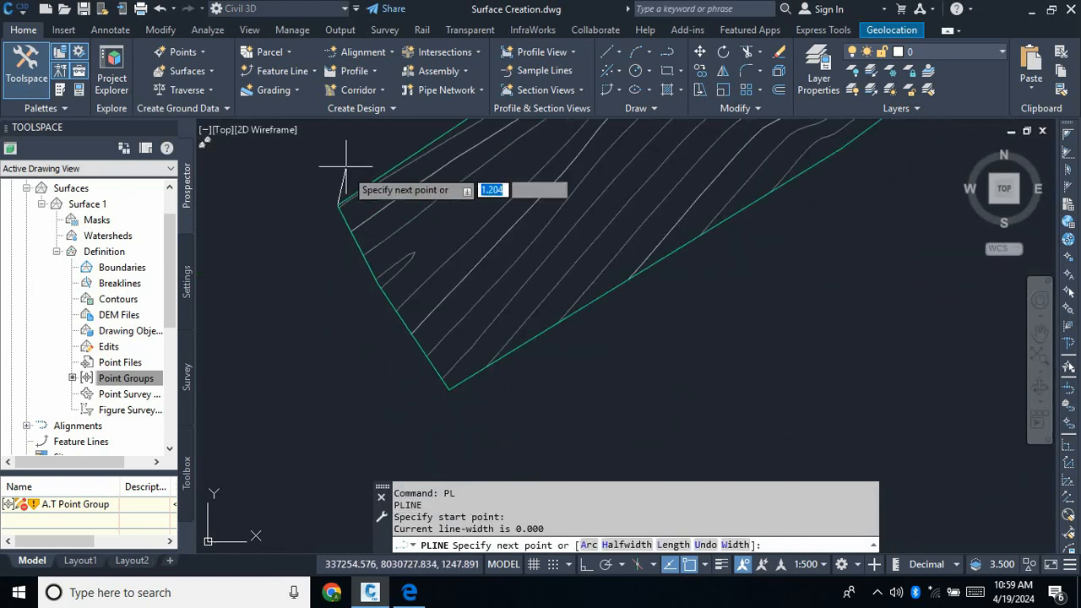
left_click(375, 278)
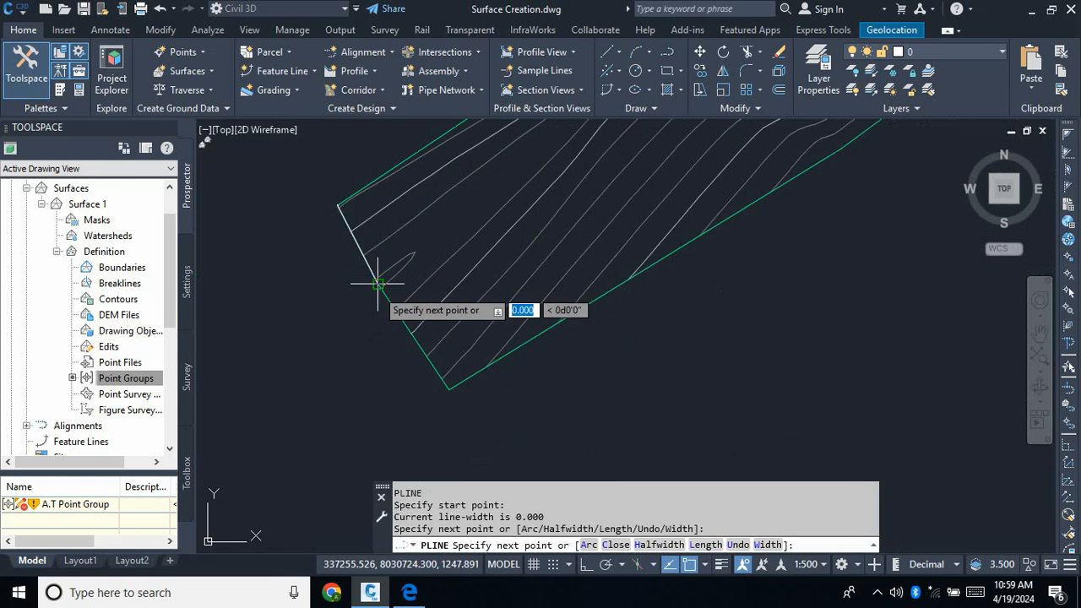
left_click(448, 390)
scroll(456, 376, "up", 4)
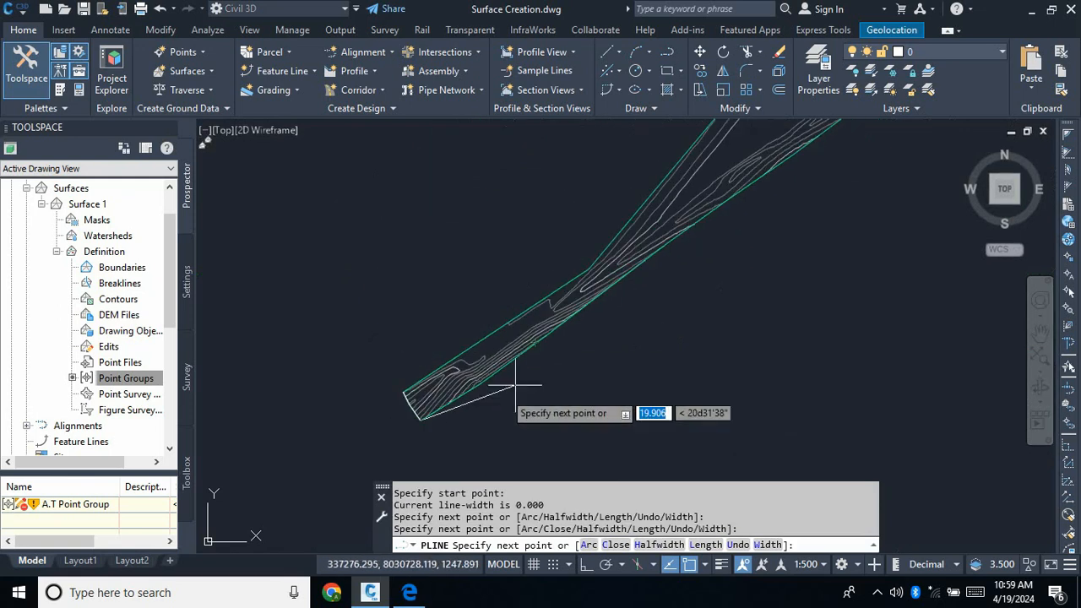
Extend the polyline from the southwest end of Surface 1 along its southeast edge with two more vertices.
left_click(396, 331)
scroll(513, 386, "down", 2)
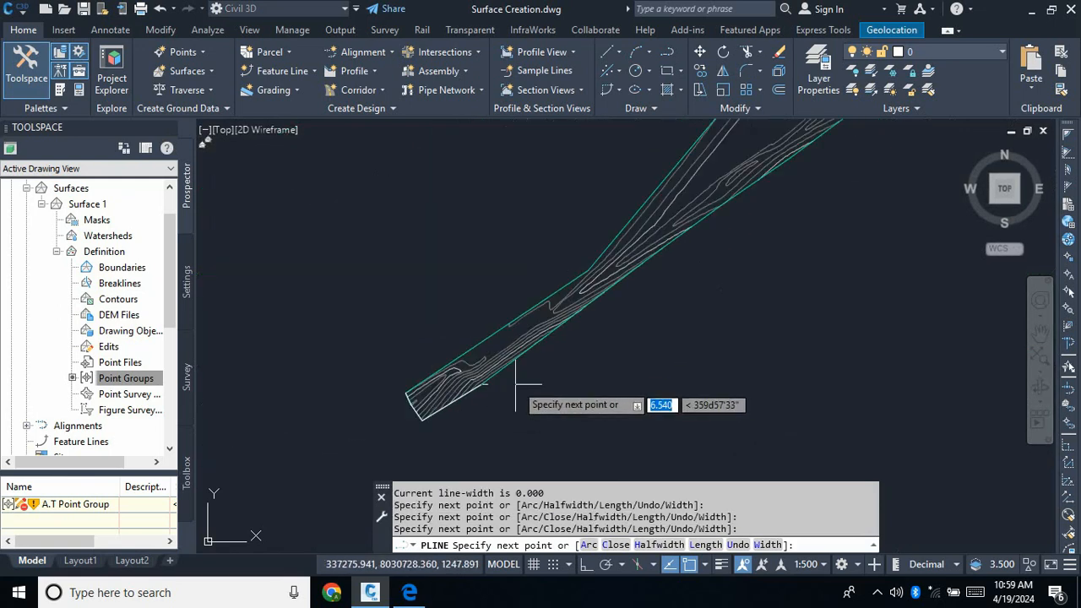
scroll(605, 284, "up", 3)
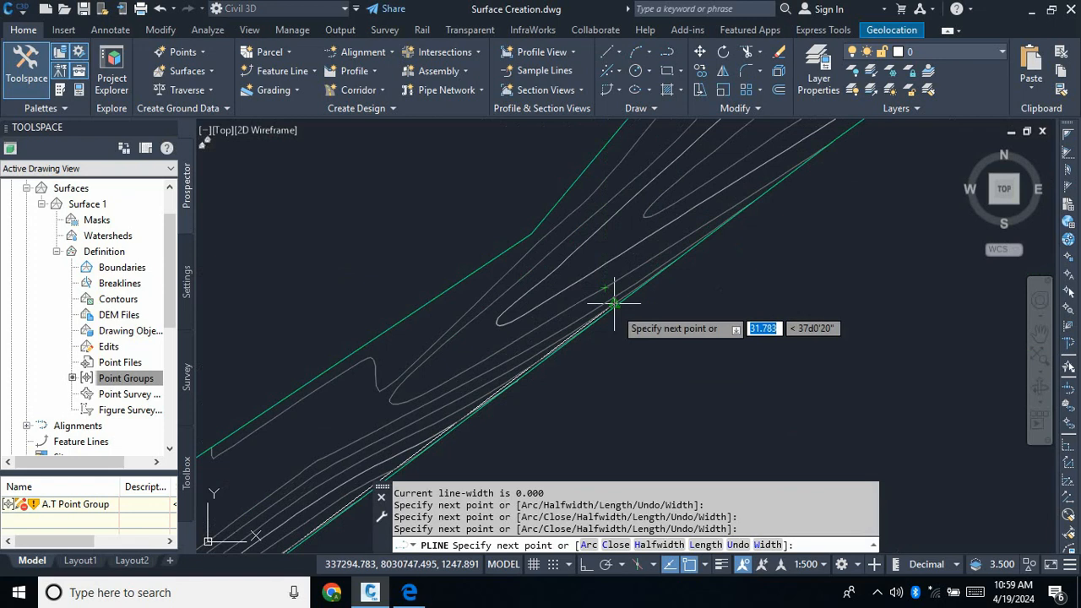
scroll(625, 294, "up", 3)
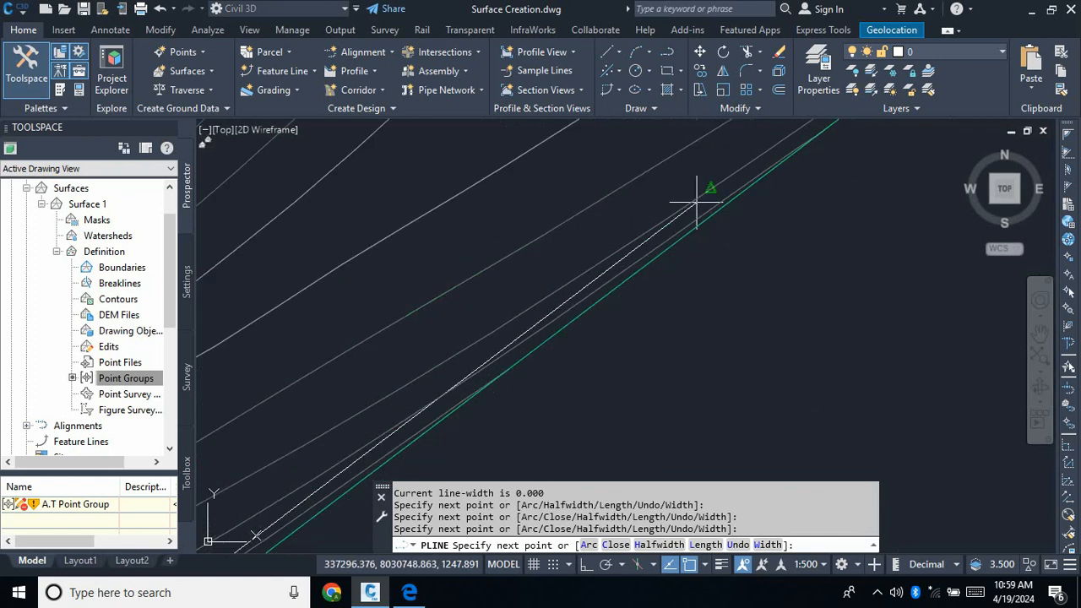
left_click(722, 191)
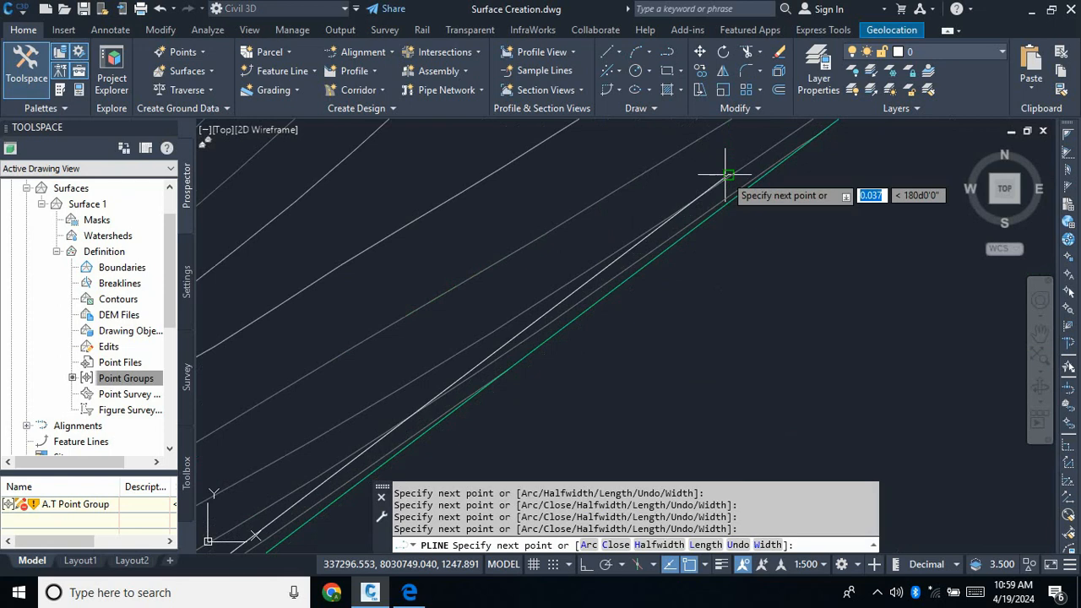
Continue the polyline along the surface's southeast edge to the outer bend of the wide middle section.
scroll(625, 347, "down", 3)
scroll(676, 300, "down", 3)
scroll(802, 179, "up", 3)
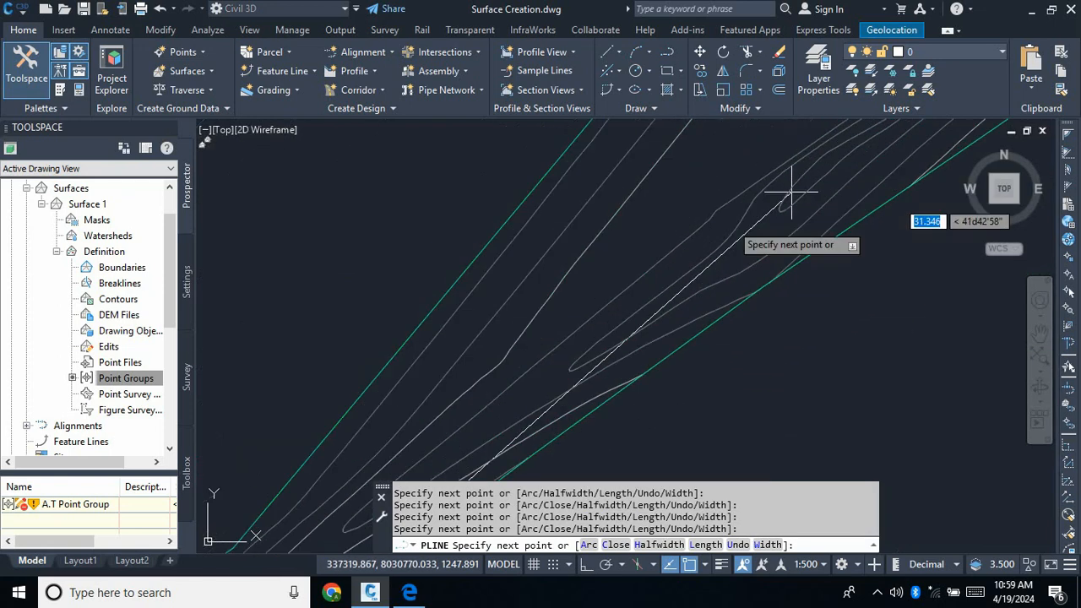
scroll(792, 192, "down", 4)
middle_click_drag(844, 157, 494, 383)
scroll(555, 349, "up", 3)
scroll(550, 366, "down", 2)
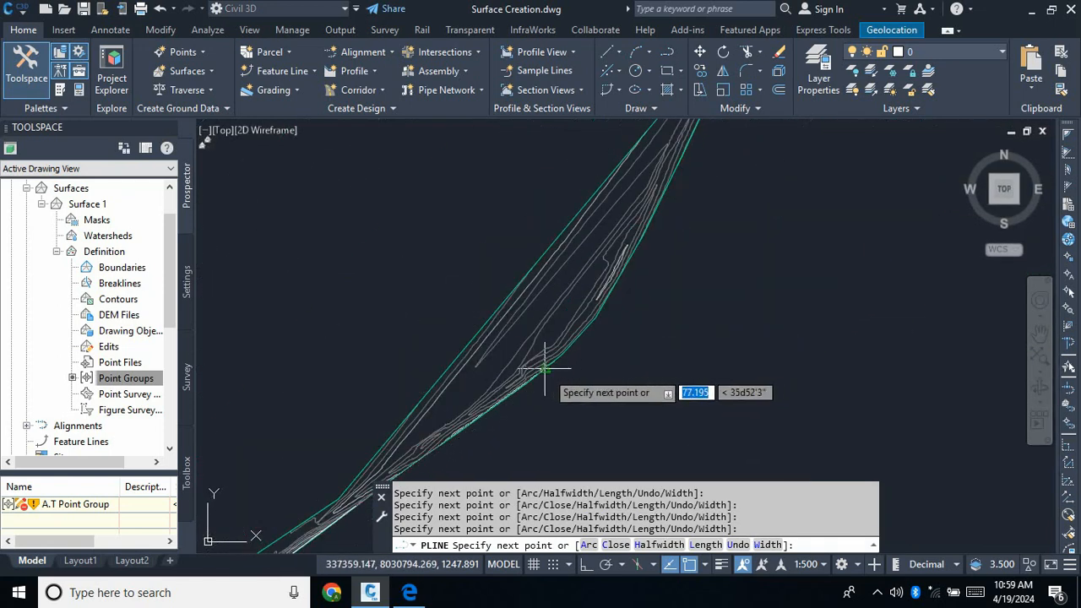
scroll(523, 378, "up", 4)
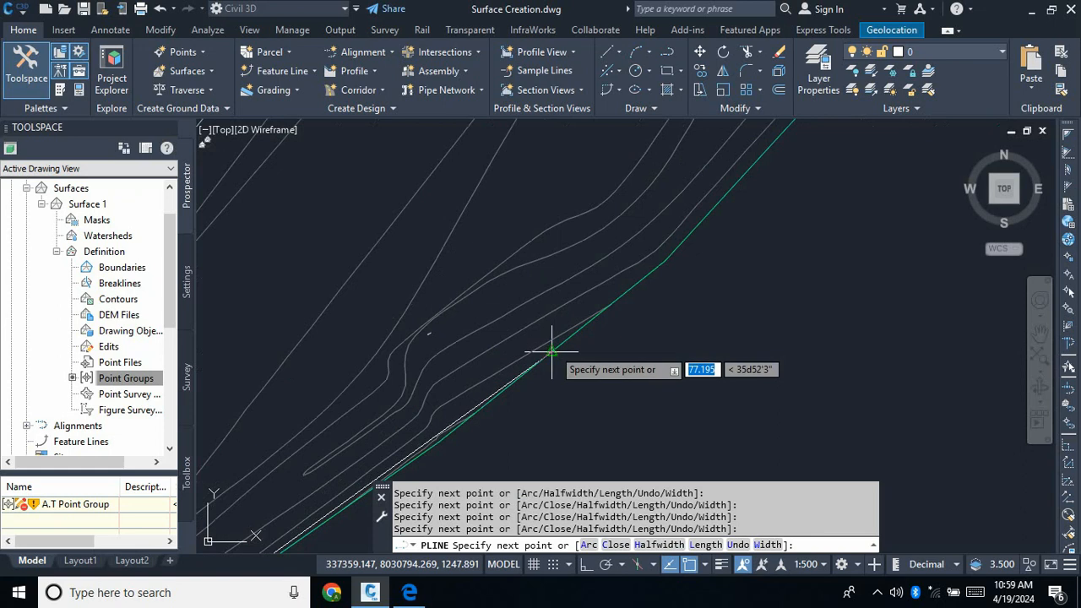
left_click(507, 395)
scroll(507, 405, "up", 4)
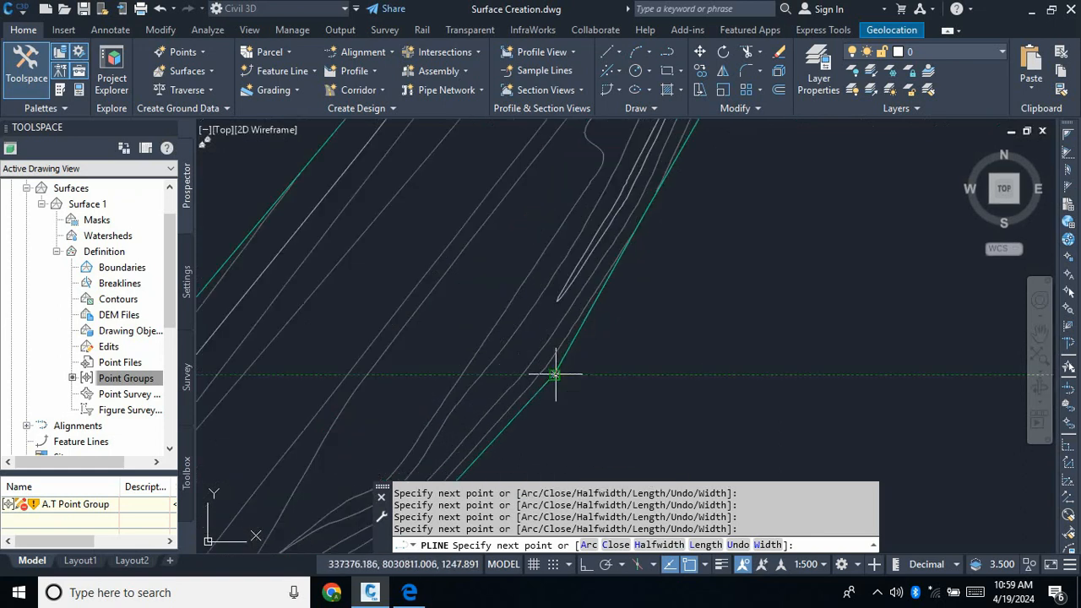
Carry the polyline around the outer bend and up the southeast edge of the tapering section.
scroll(507, 445, "down", 4)
scroll(583, 304, "up", 3)
scroll(554, 338, "down", 3)
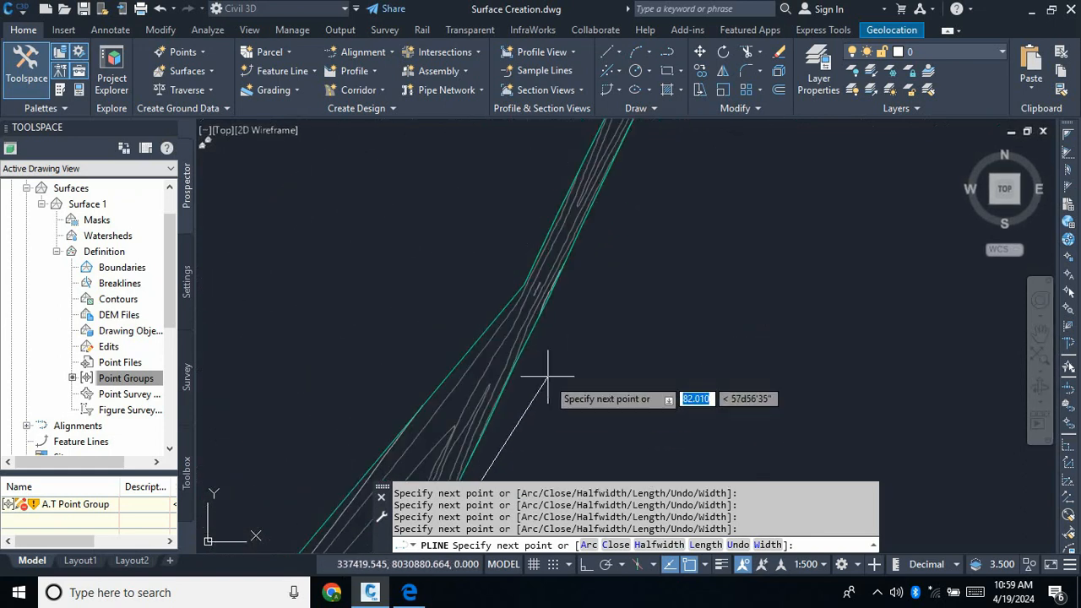
scroll(507, 414, "up", 3)
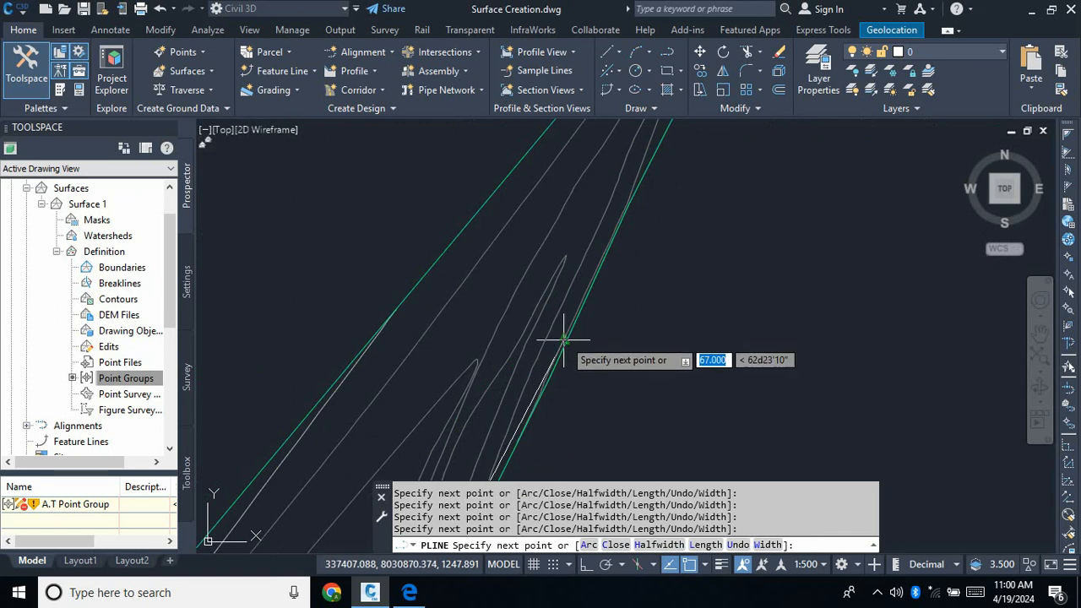
scroll(572, 328, "up", 3)
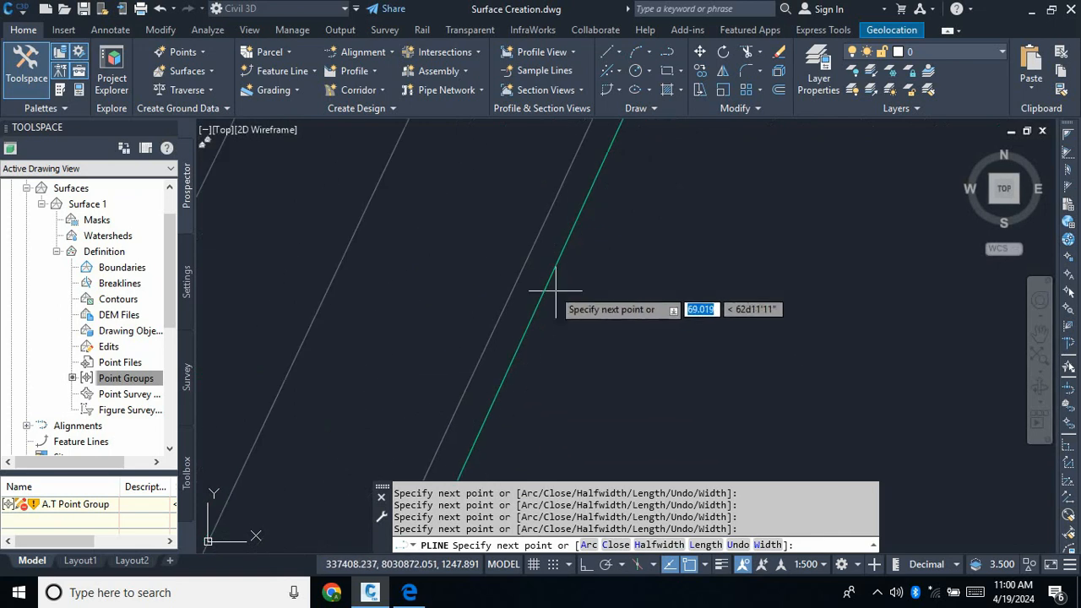
scroll(548, 271, "down", 3)
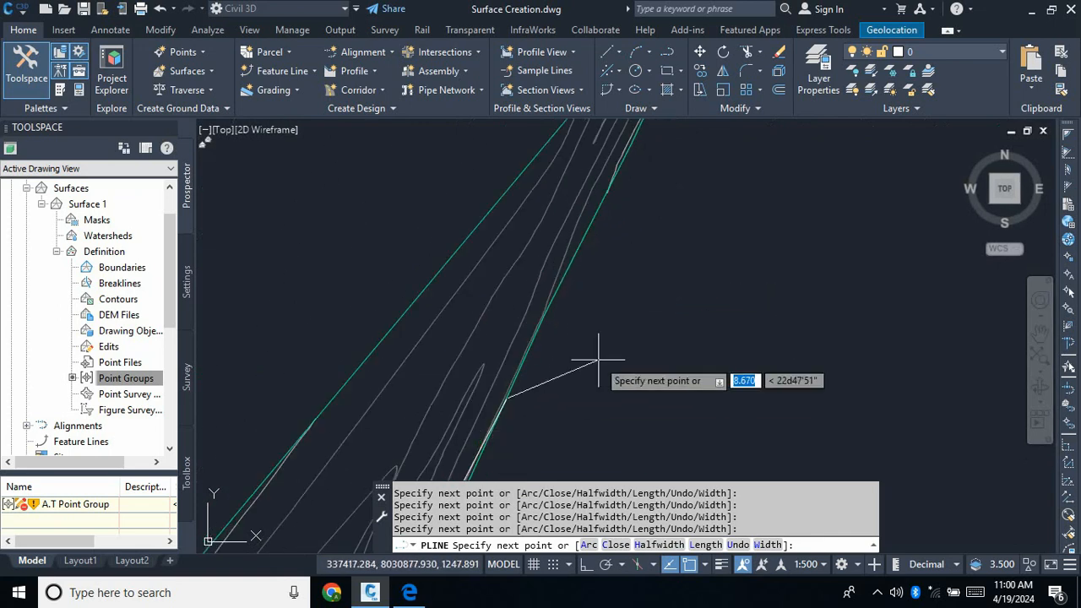
Add polyline vertices along the southeast edge at the start of the surface's narrow northern stretch.
scroll(613, 272, "up", 6)
scroll(681, 257, "down", 2)
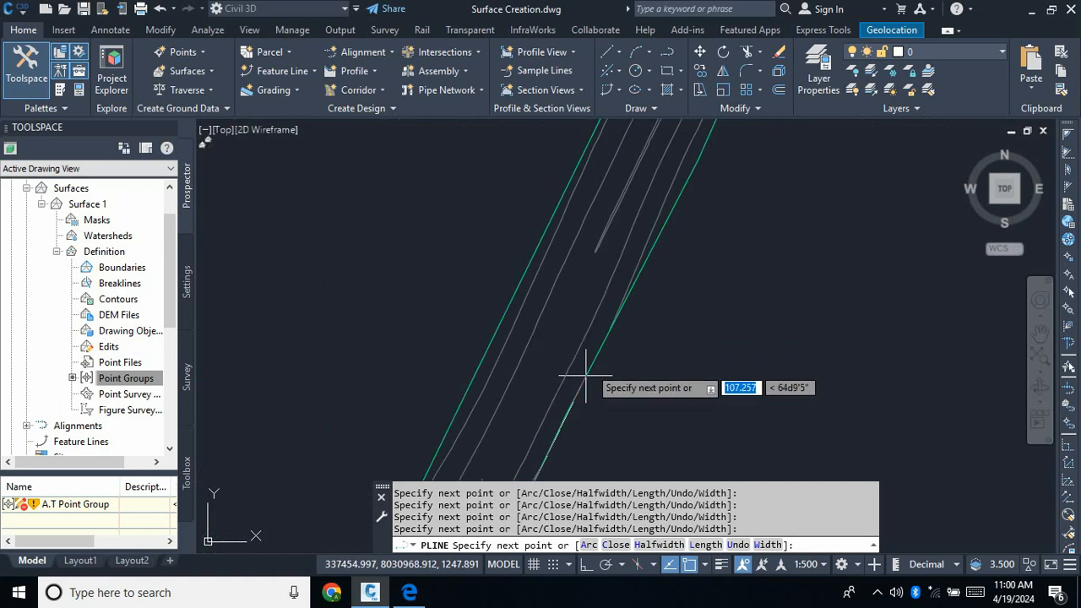
scroll(565, 454, "down", 5)
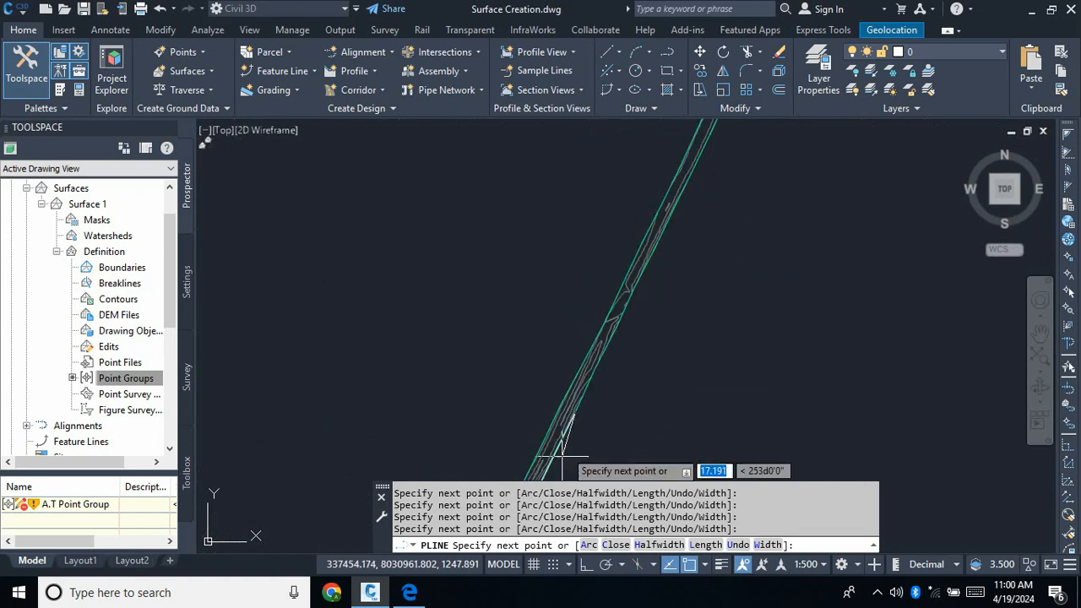
scroll(627, 324, "up", 3)
scroll(632, 321, "down", 3)
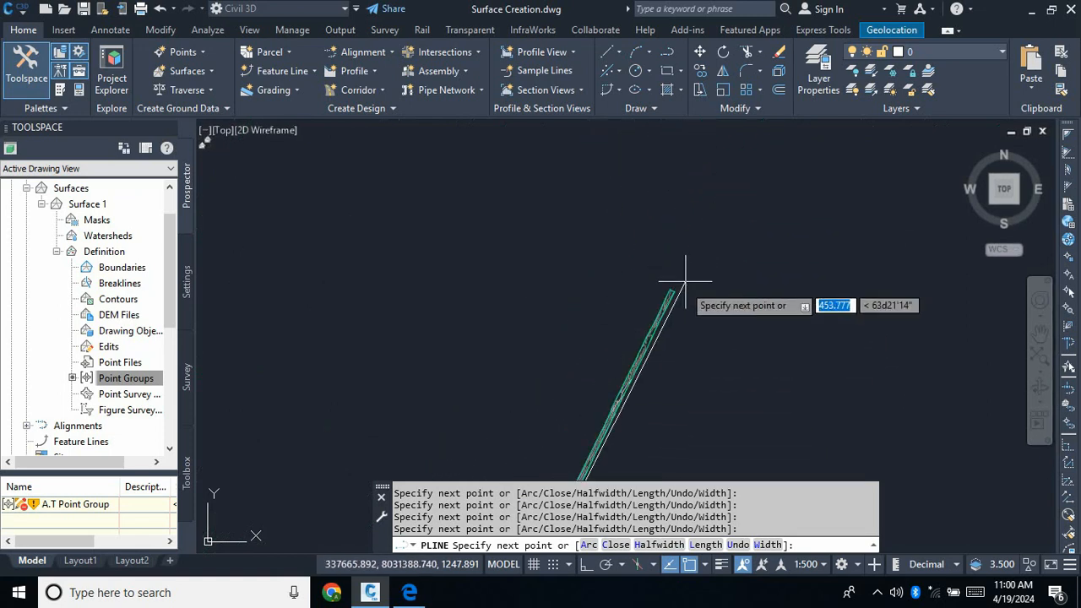
Run the polyline to the surface's northeast end and across both of its end corners.
scroll(600, 308, "up", 4)
scroll(600, 308, "up", 3)
left_click(652, 271)
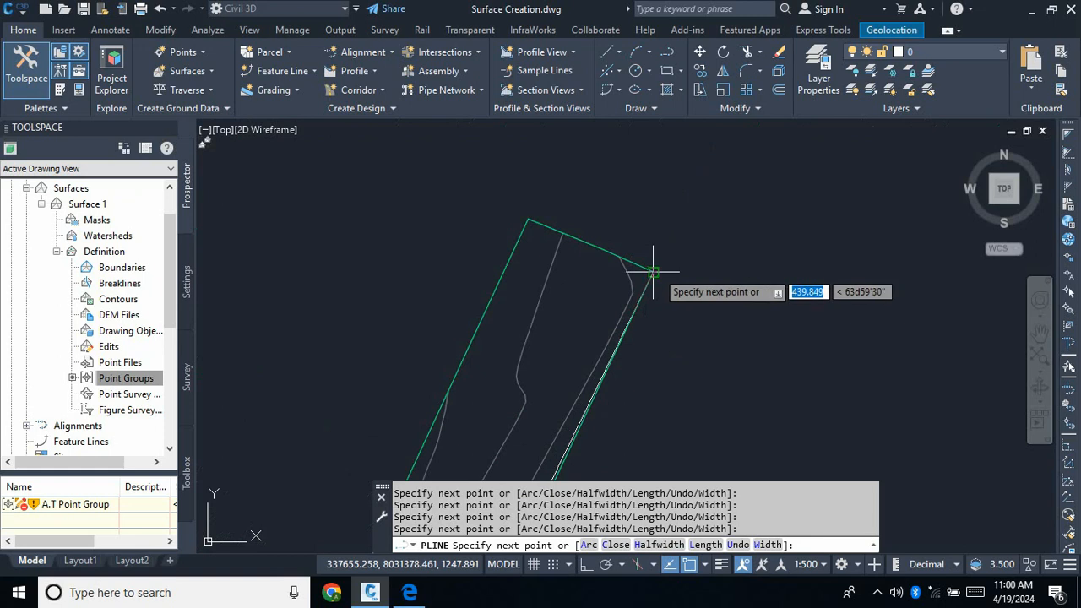
scroll(635, 230, "down", 4)
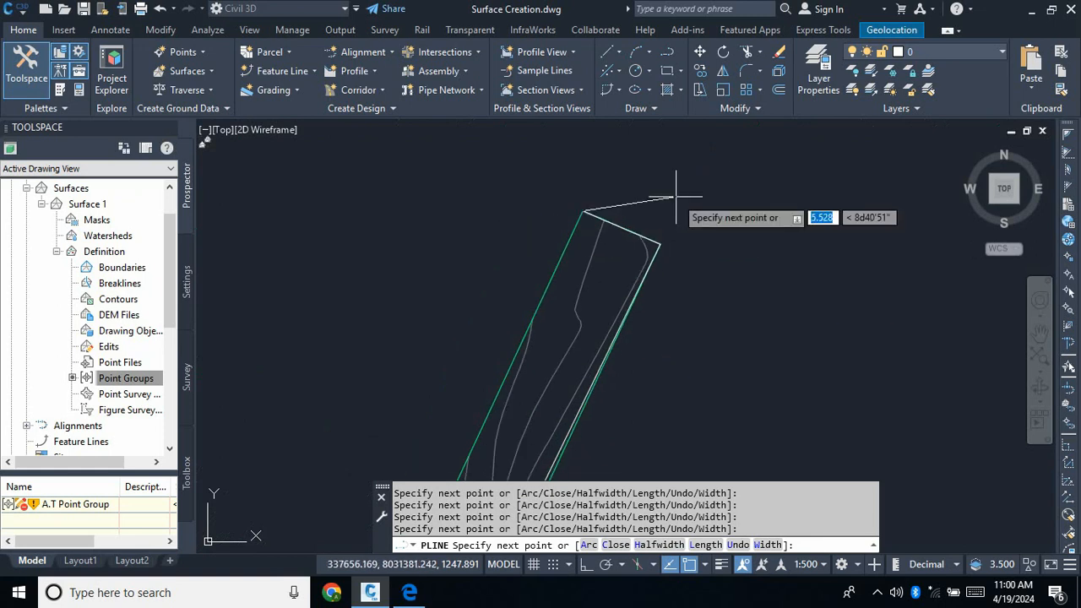
Trace the polyline back southwest along the northwest edge of the upper part of the narrow stretch.
scroll(598, 362, "up", 3)
scroll(598, 442, "down", 2)
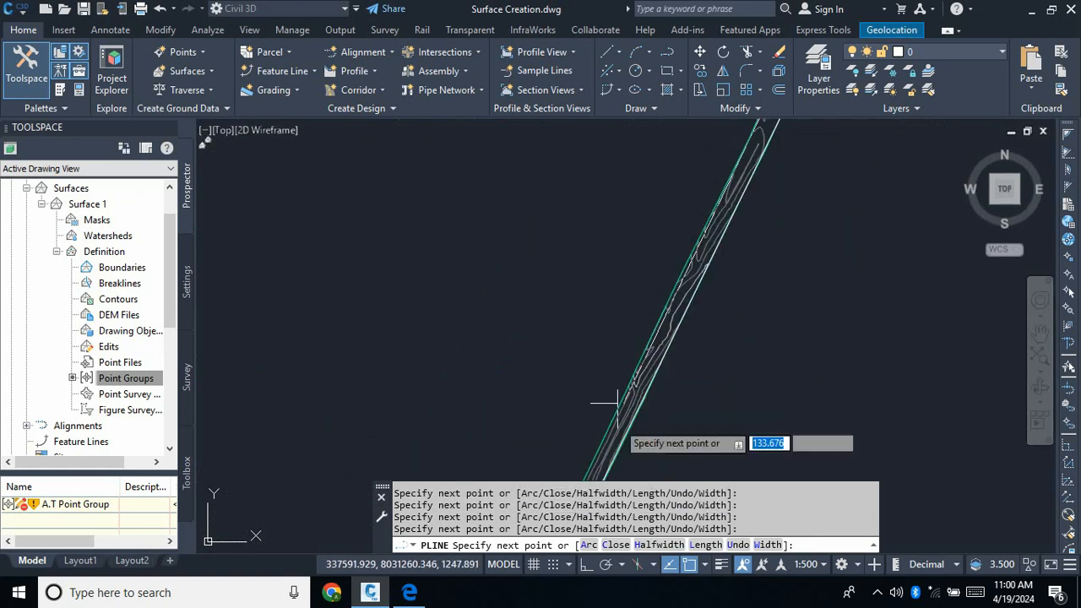
scroll(618, 431, "up", 2)
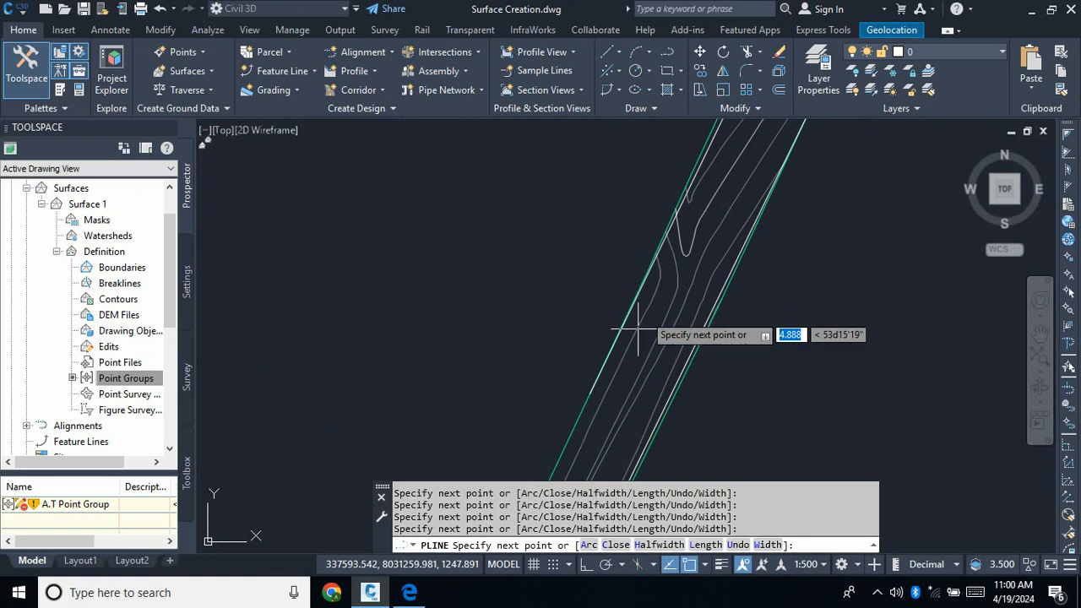
scroll(634, 330, "down", 5)
scroll(610, 380, "up", 3)
scroll(586, 414, "down", 1)
scroll(573, 424, "up", 2)
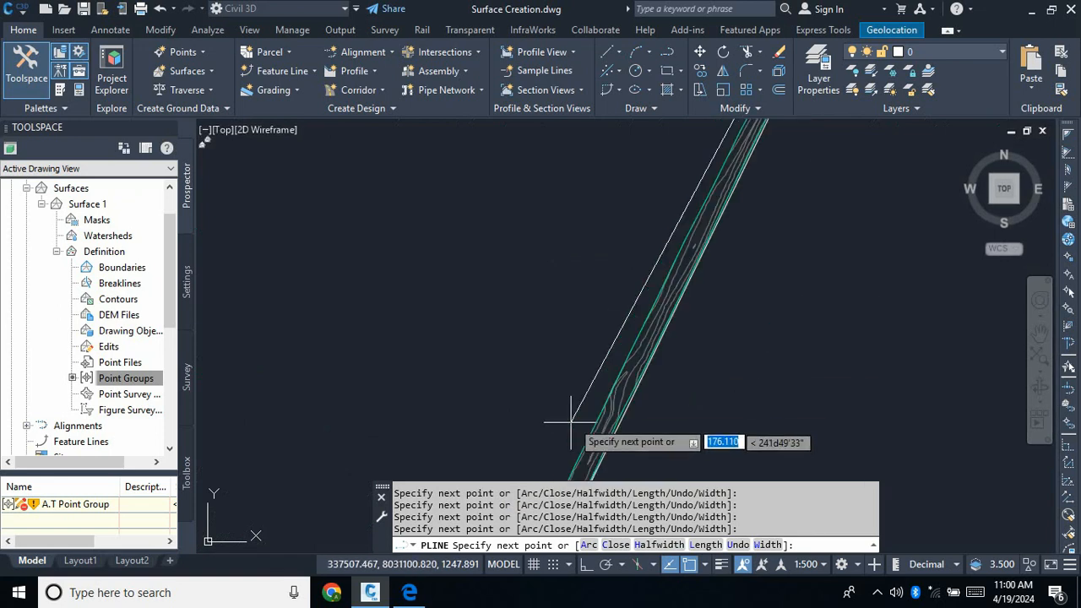
scroll(612, 397, "up", 3)
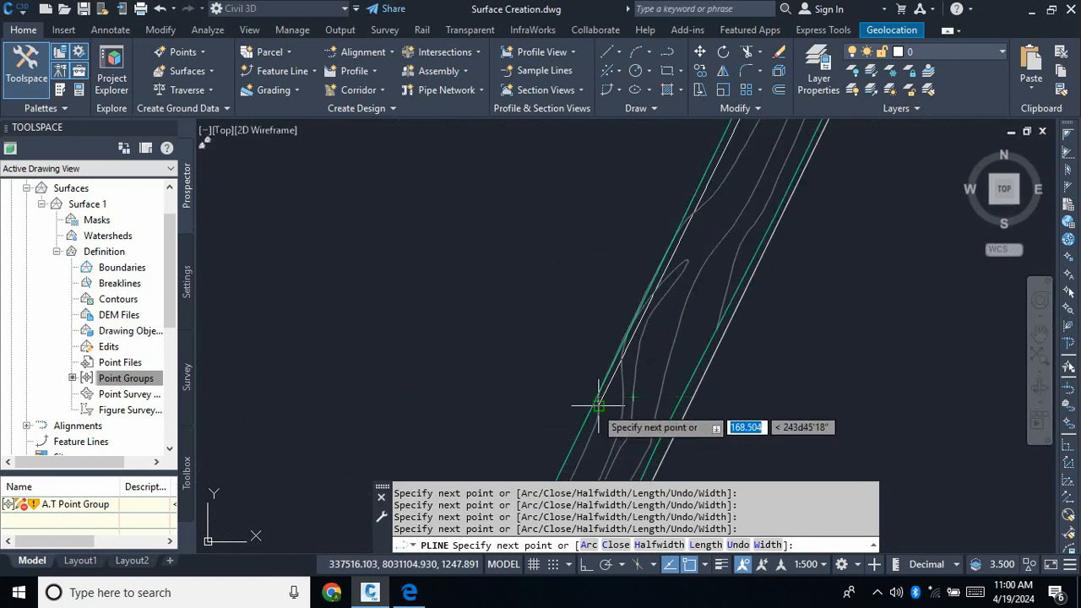
left_click(597, 400)
Add the next polyline vertex near the northwest edge, just above where the narrow stretch widens.
scroll(678, 308, "down", 5)
scroll(600, 458, "up", 4)
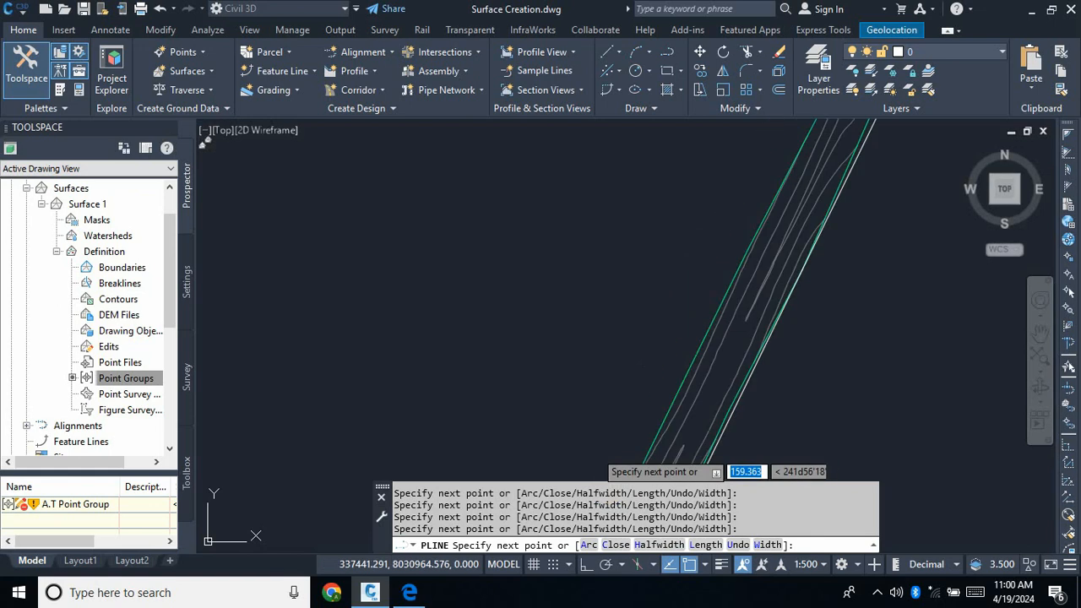
scroll(673, 309, "down", 4)
scroll(632, 410, "up", 3)
scroll(642, 451, "up", 2)
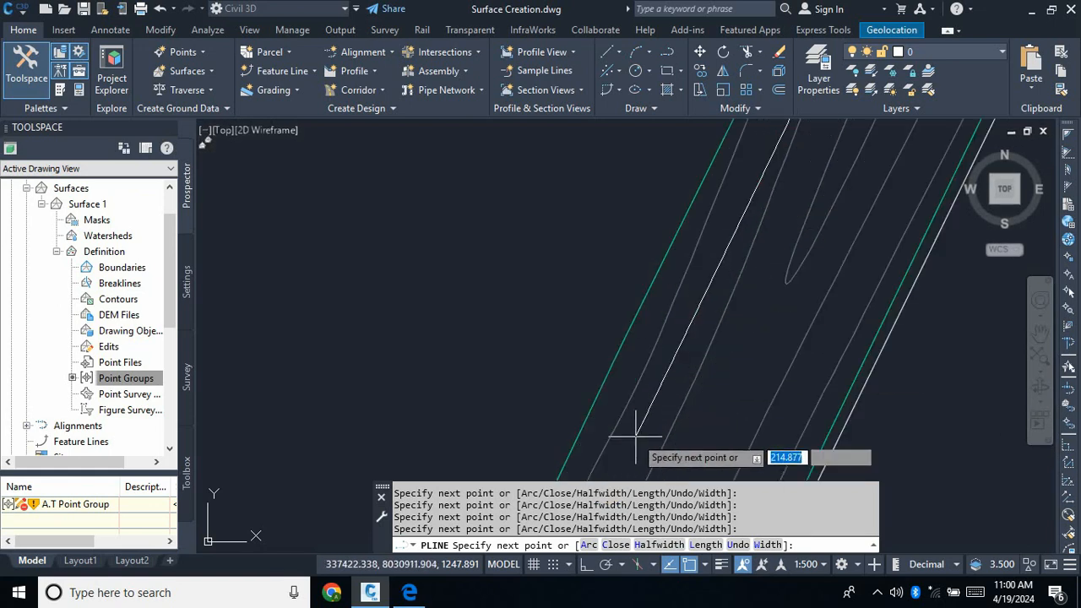
left_click(636, 421)
Examine the contours through the wide middle section and back up to the last polyline vertex to plan the return route.
scroll(716, 292, "down", 7)
scroll(690, 353, "up", 1)
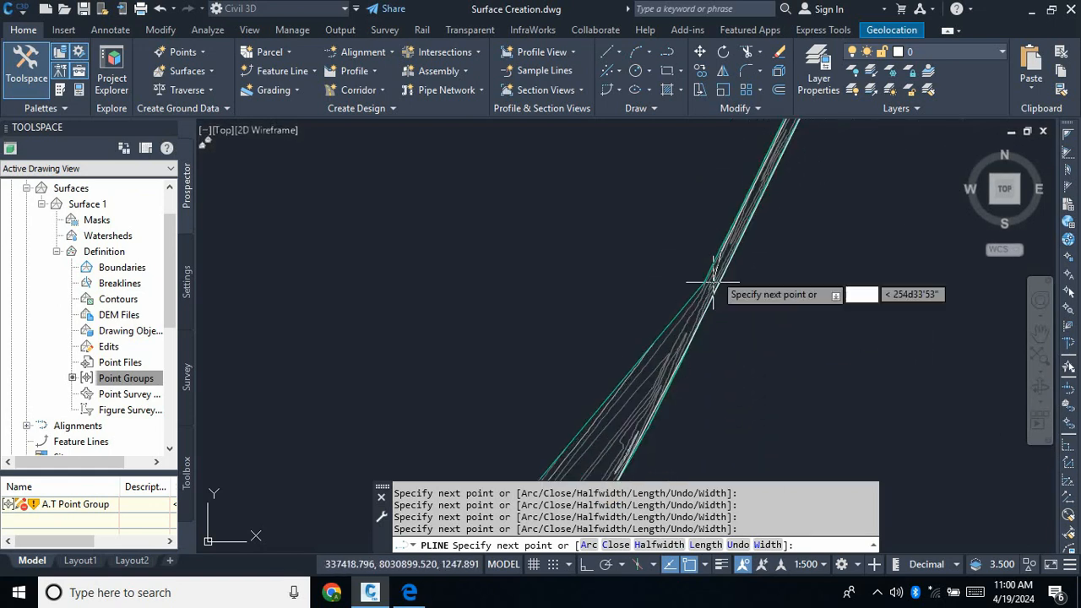
scroll(701, 287, "up", 3)
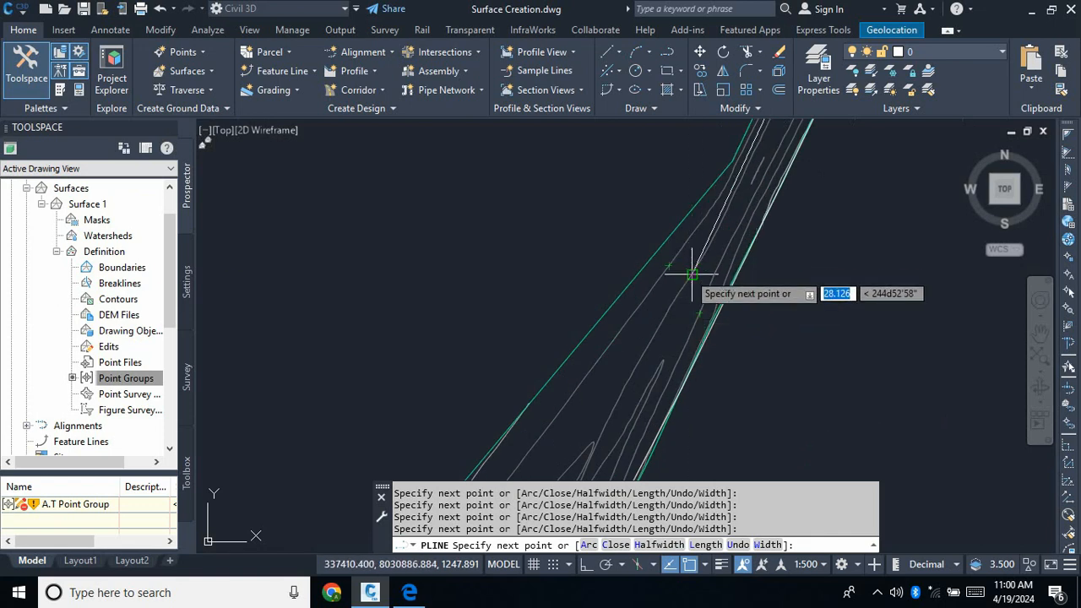
scroll(708, 257, "down", 5)
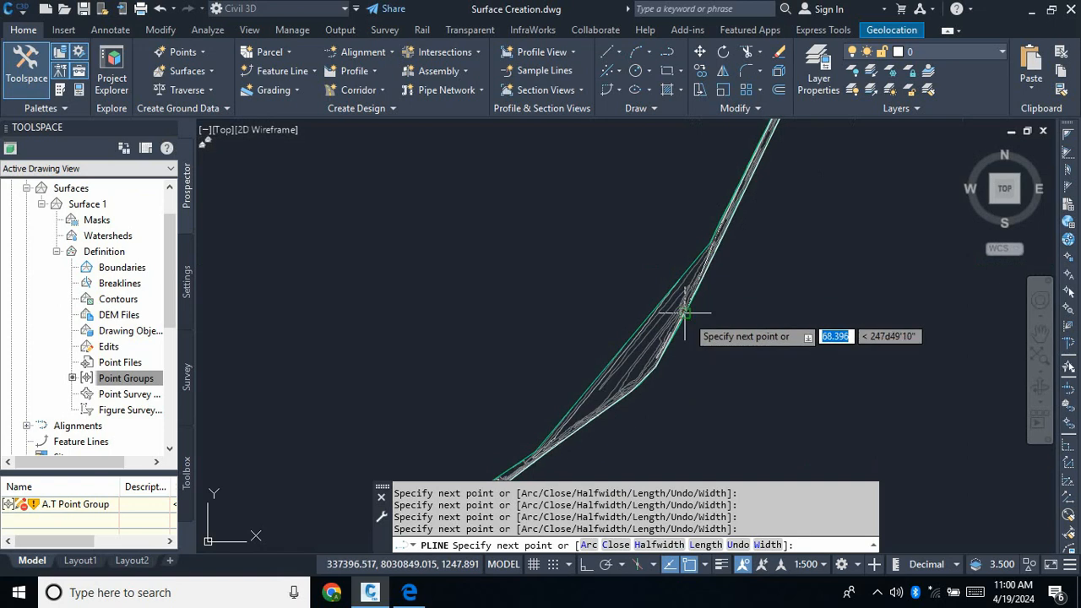
scroll(687, 312, "up", 5)
scroll(689, 304, "down", 3)
scroll(629, 323, "up", 4)
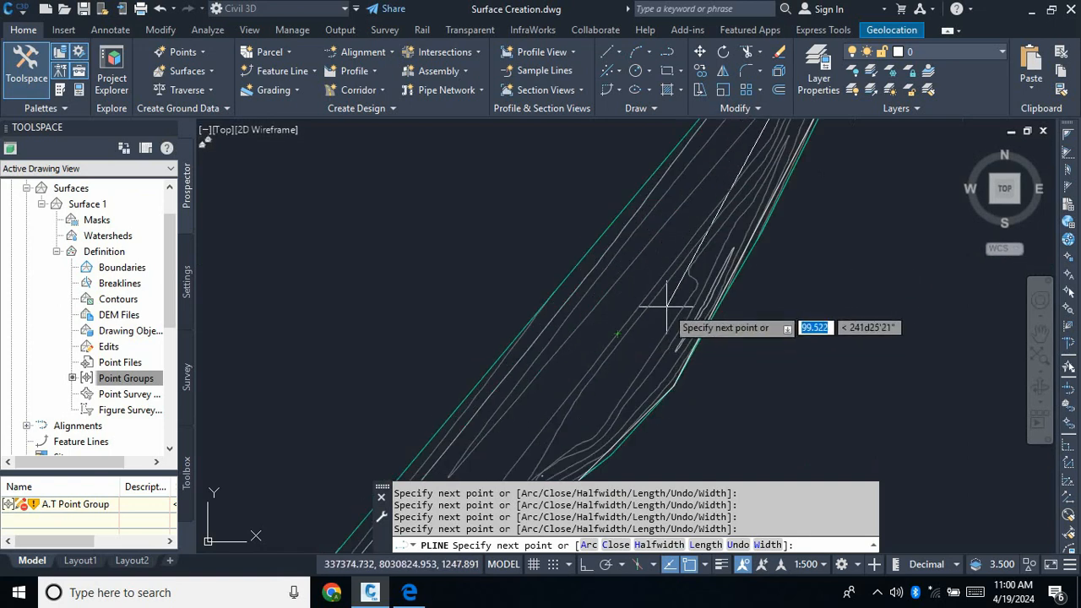
scroll(639, 365, "down", 5)
scroll(678, 262, "up", 5)
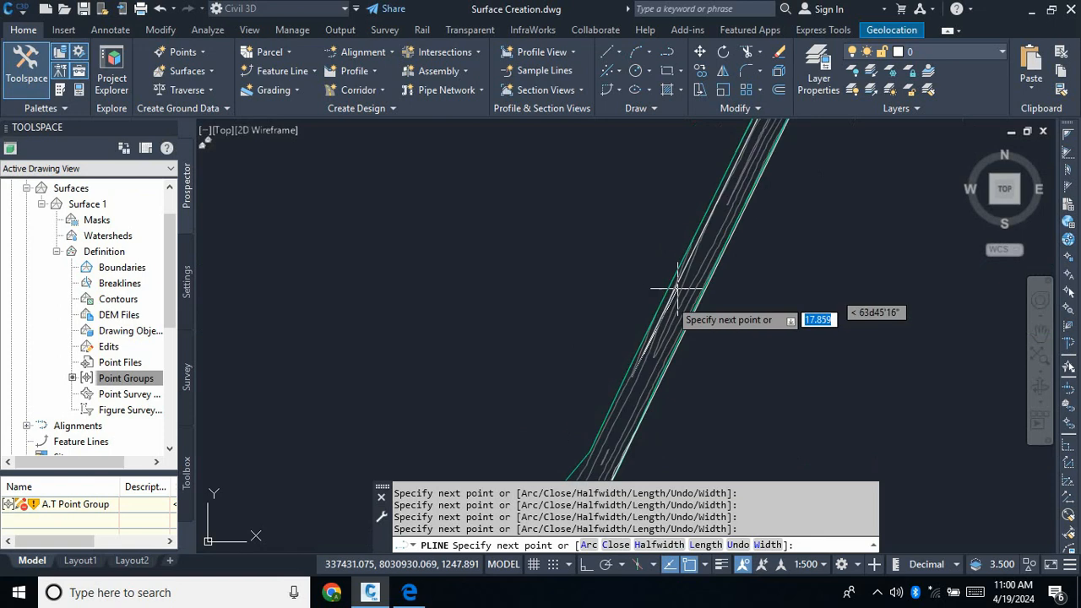
scroll(650, 363, "up", 2)
scroll(608, 382, "up", 2)
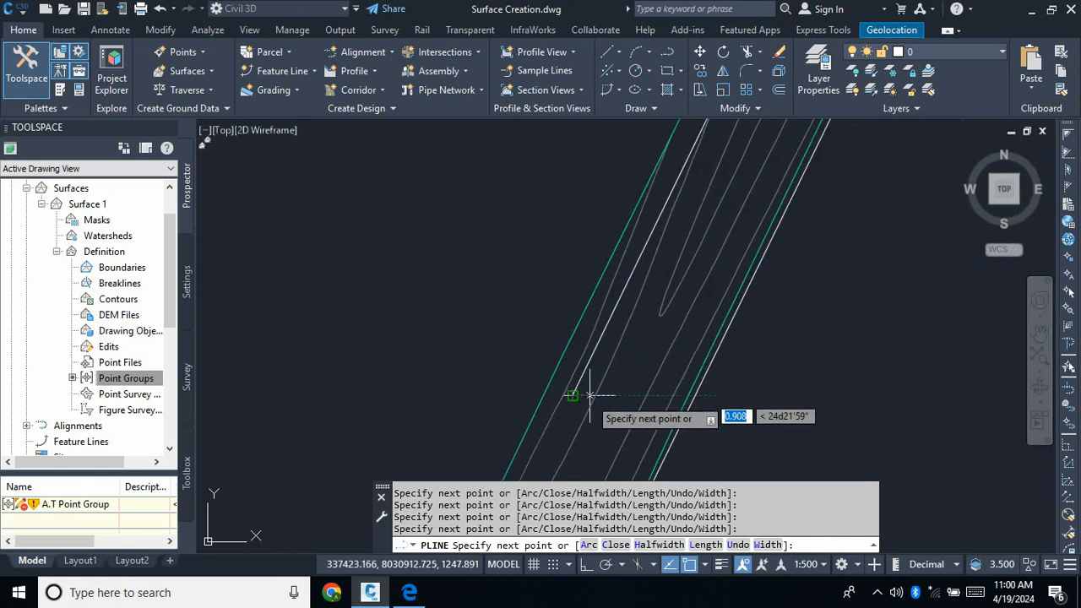
Add two polyline vertices through the interior of the wide middle section, following the bend on the return side.
scroll(647, 285, "down", 5)
scroll(558, 432, "up", 4)
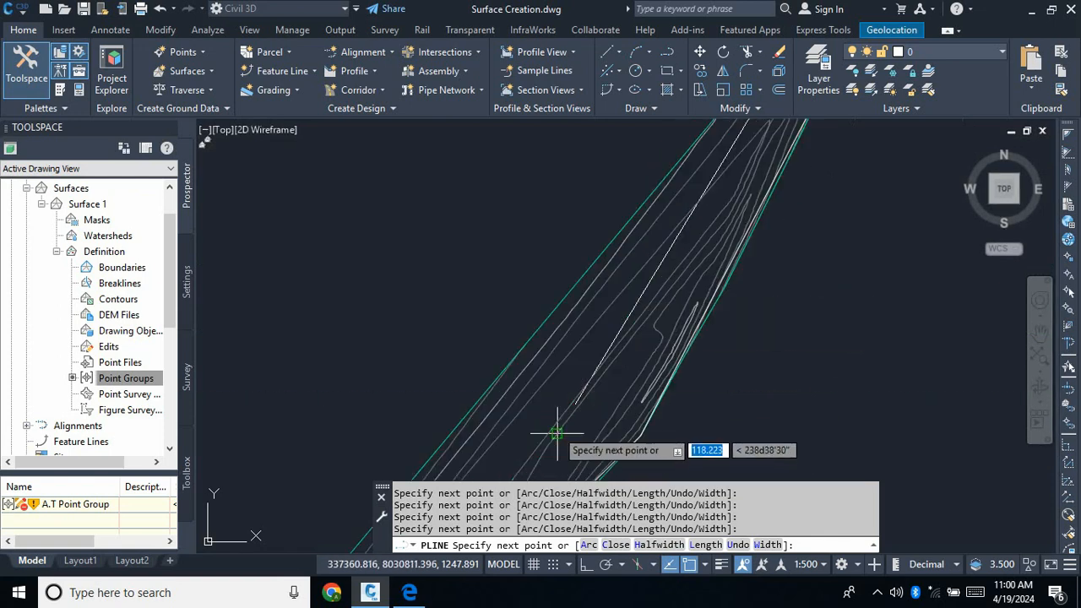
scroll(598, 330, "down", 2)
scroll(598, 330, "up", 3)
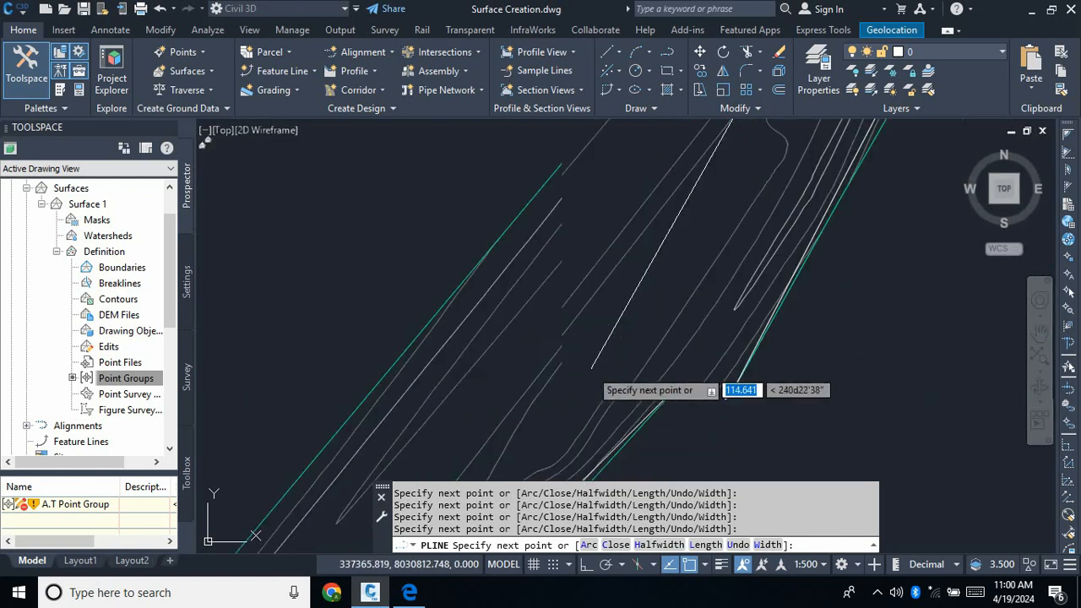
left_click(674, 294)
scroll(700, 306, "down", 3)
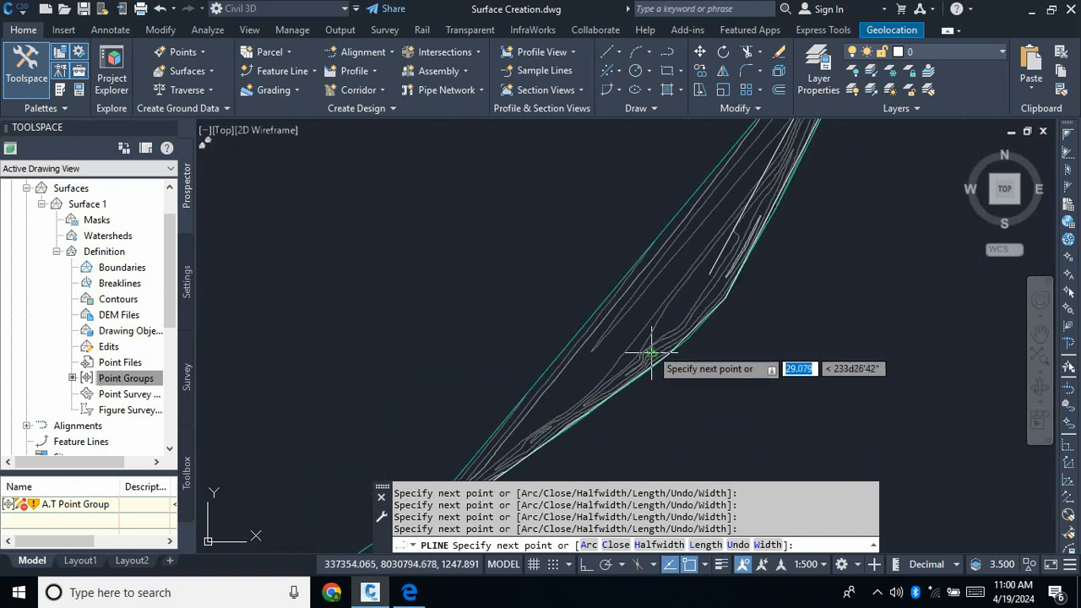
scroll(651, 352, "up", 4)
scroll(664, 296, "down", 4)
scroll(683, 297, "up", 3)
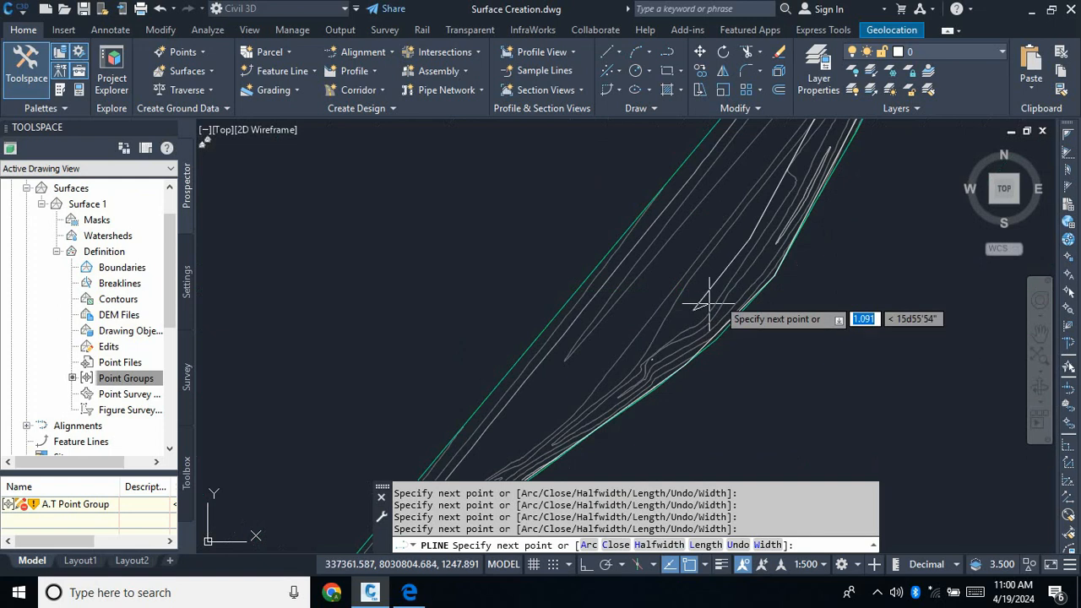
Add a polyline vertex where the wide middle section narrows and end the polyline at the northwest corner of the southwest end.
scroll(763, 273, "down", 3)
scroll(748, 283, "up", 4)
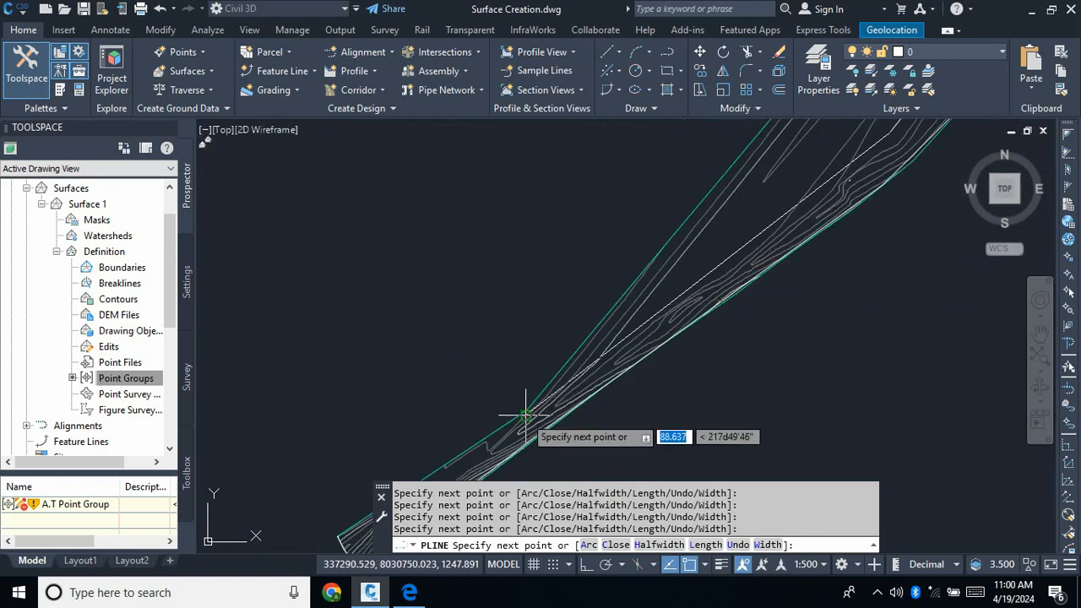
scroll(525, 414, "up", 3)
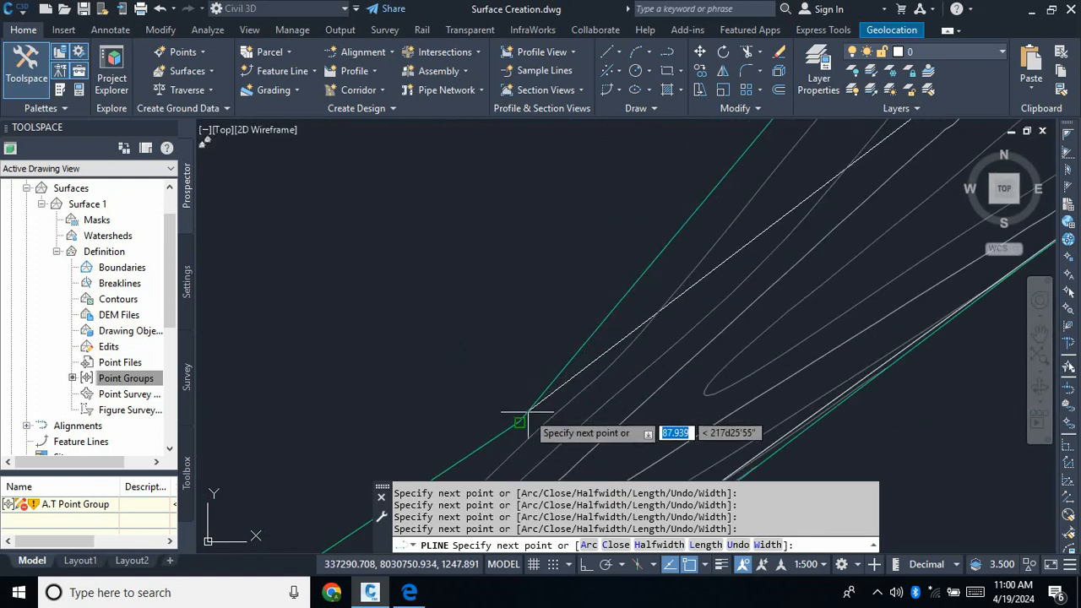
scroll(672, 253, "down", 2)
scroll(564, 338, "down", 2)
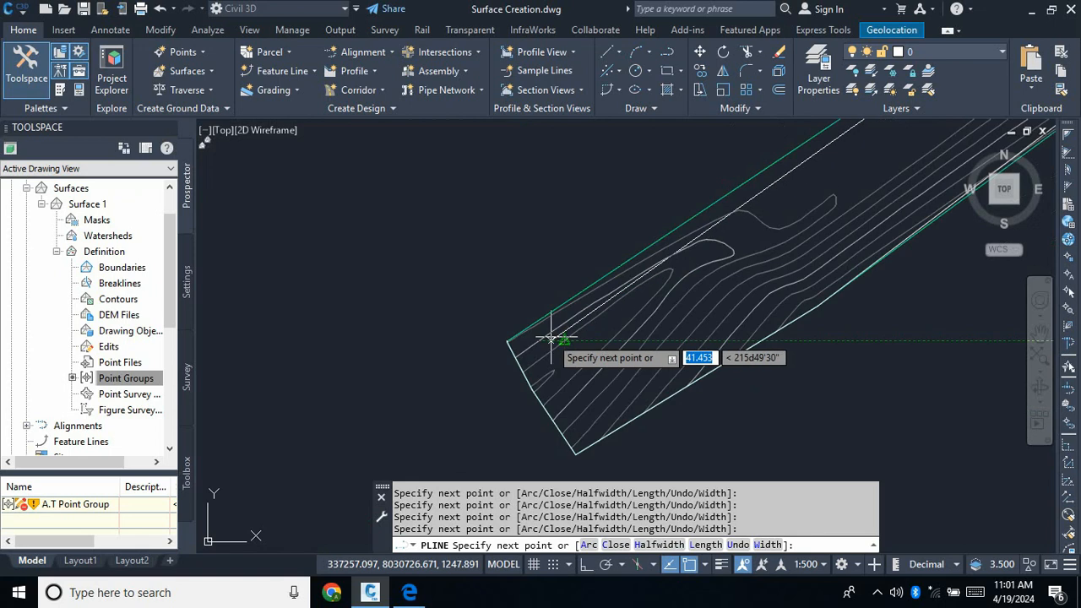
left_click(511, 340)
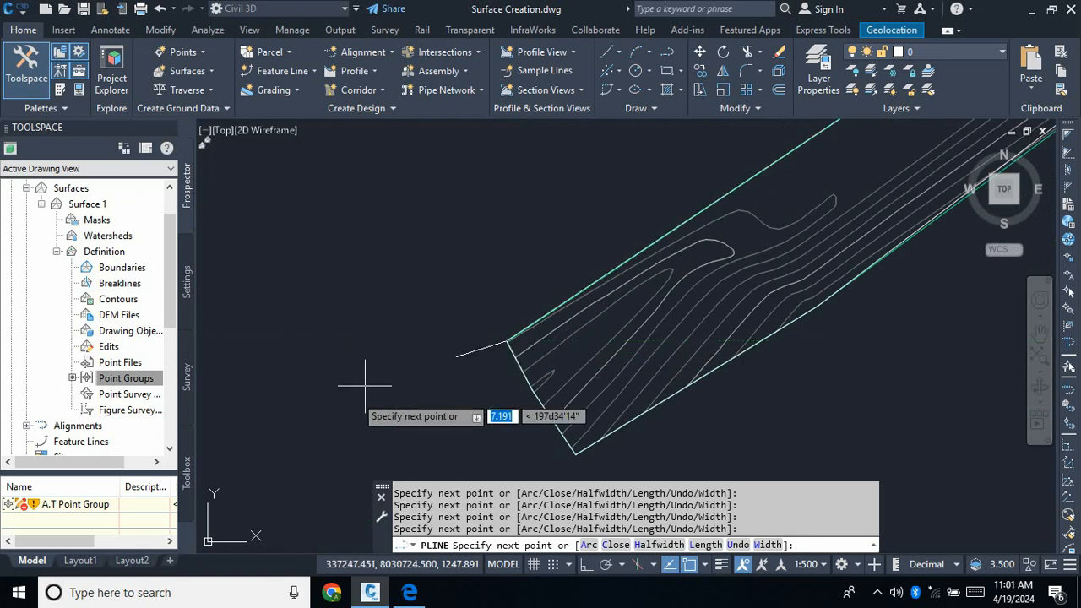
key("Return")
Examine the finished polyline against the contours from the southwest end up through the wide middle section.
scroll(382, 372, "down", 1)
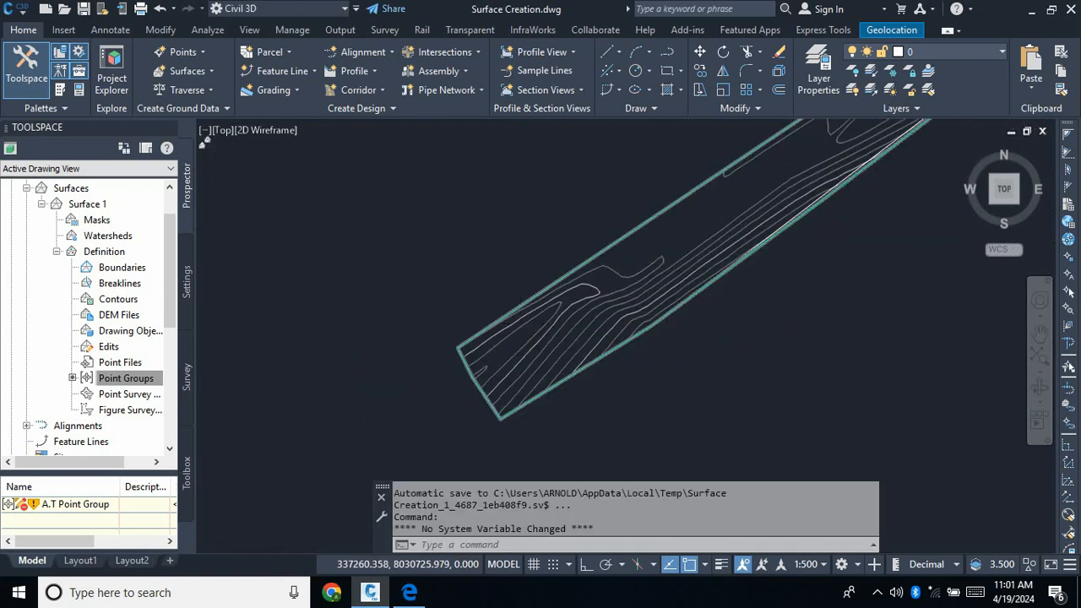
scroll(564, 406, "down", 3)
scroll(487, 435, "down", 3)
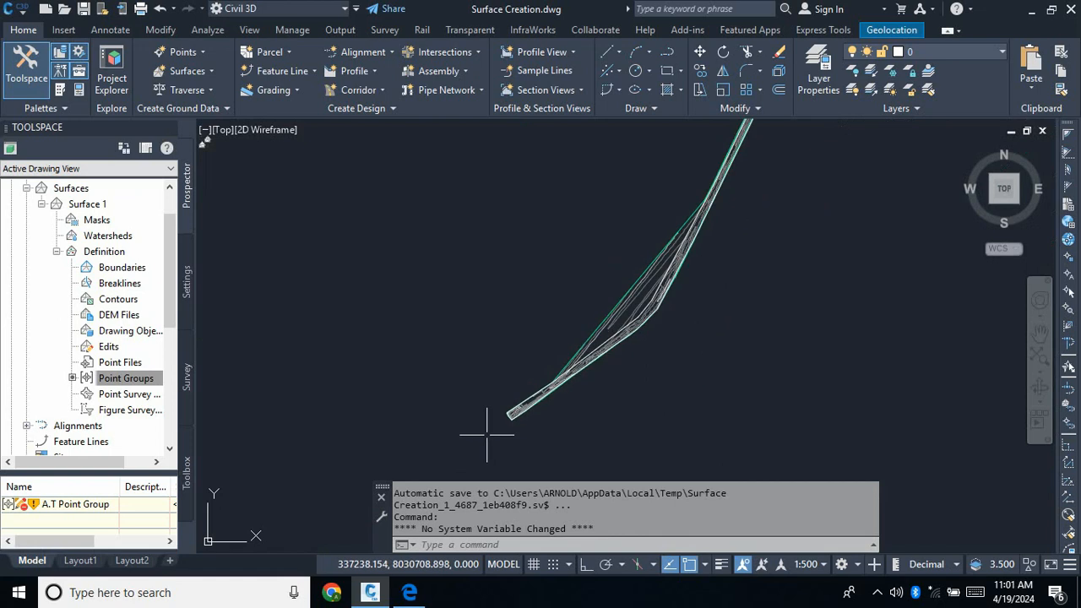
scroll(629, 358, "up", 2)
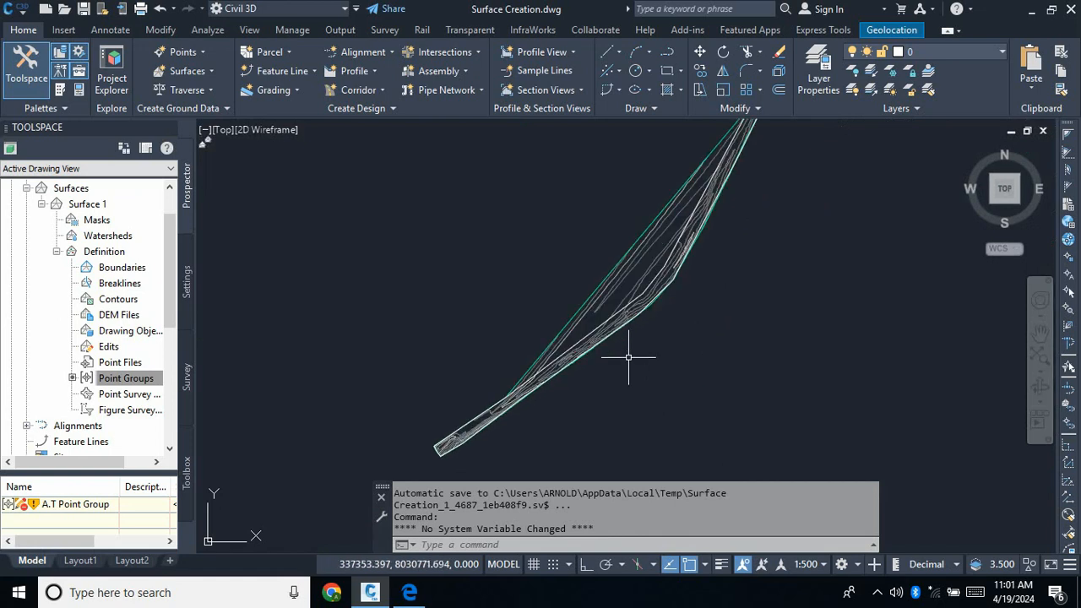
key("Escape")
scroll(647, 317, "up", 3)
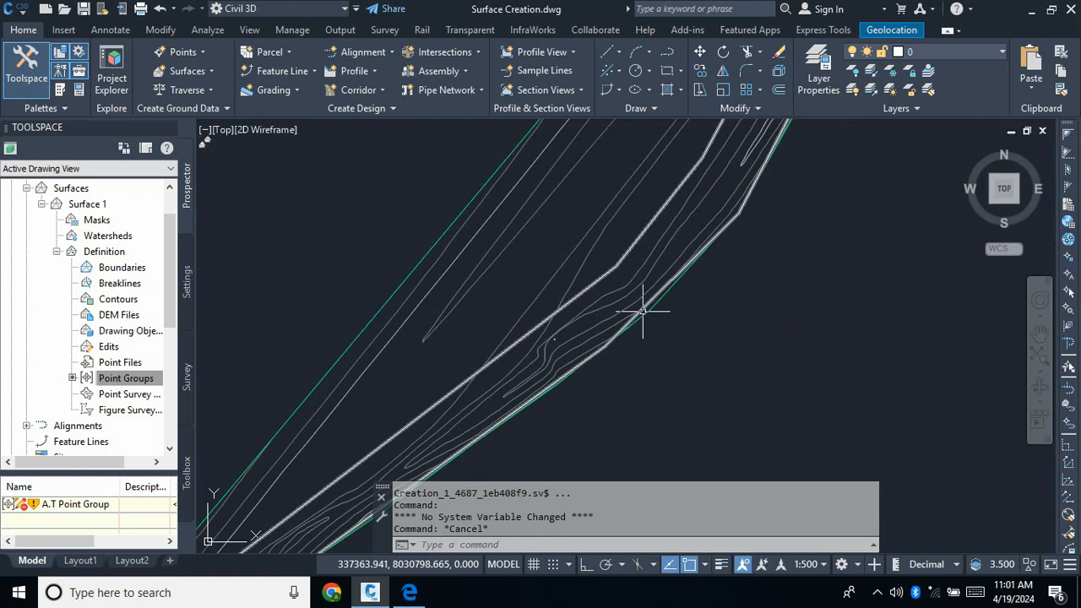
scroll(707, 330, "down", 3)
scroll(685, 347, "up", 2)
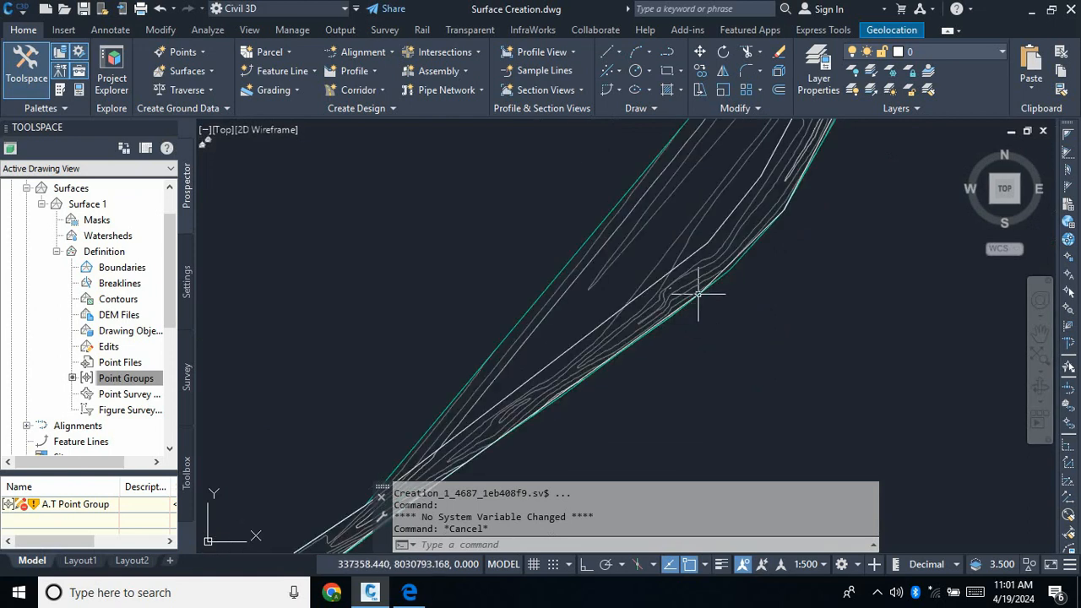
scroll(699, 289, "up", 3)
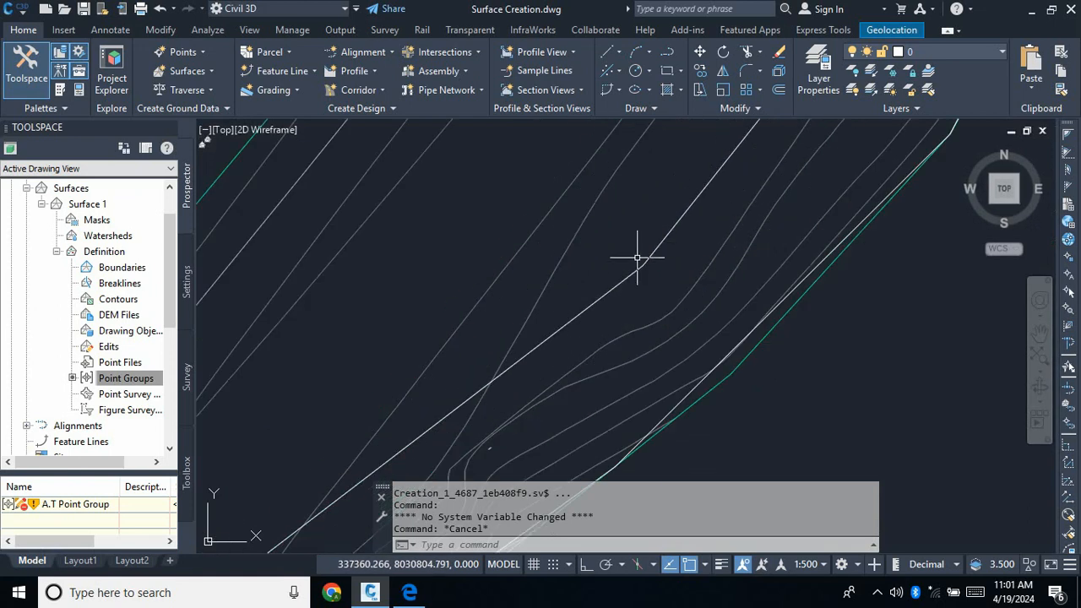
scroll(635, 272, "down", 2)
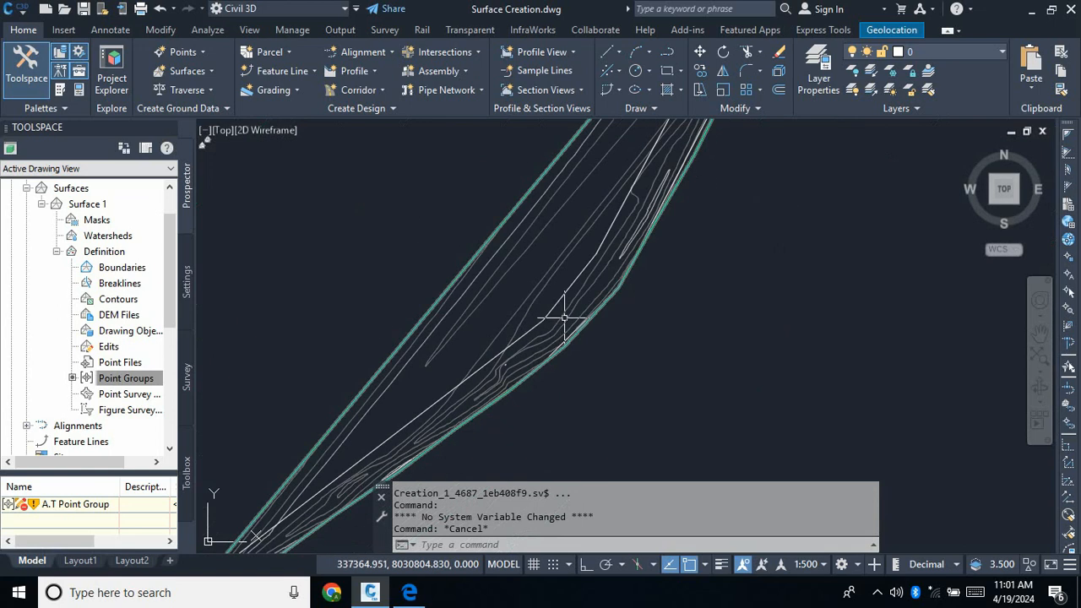
scroll(557, 318, "up", 1)
scroll(682, 314, "down", 1)
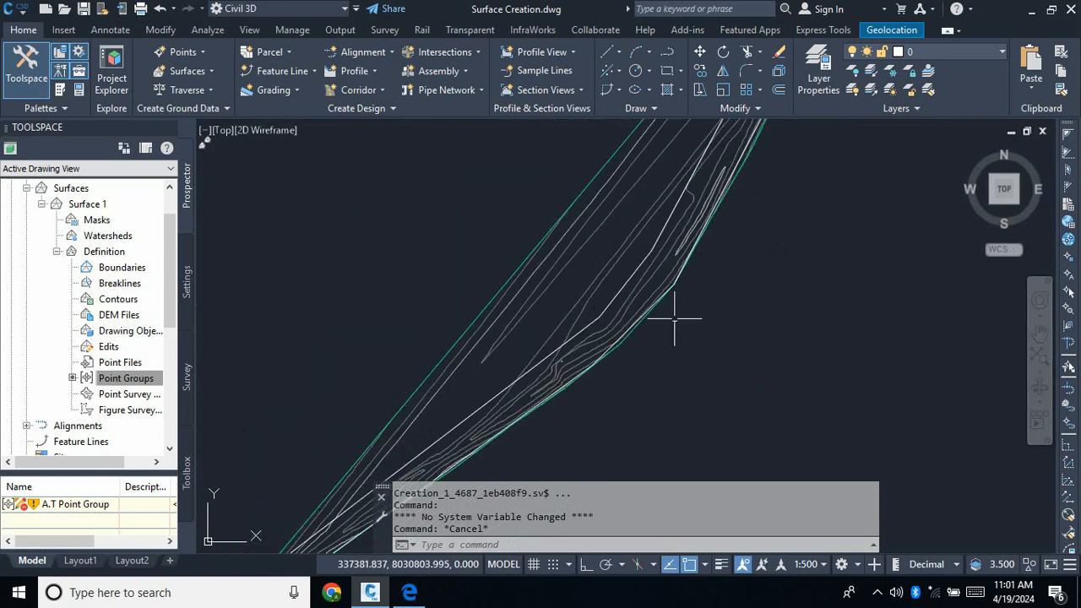
Set the traced polyline's color to Red in its properties.
left_click(595, 317)
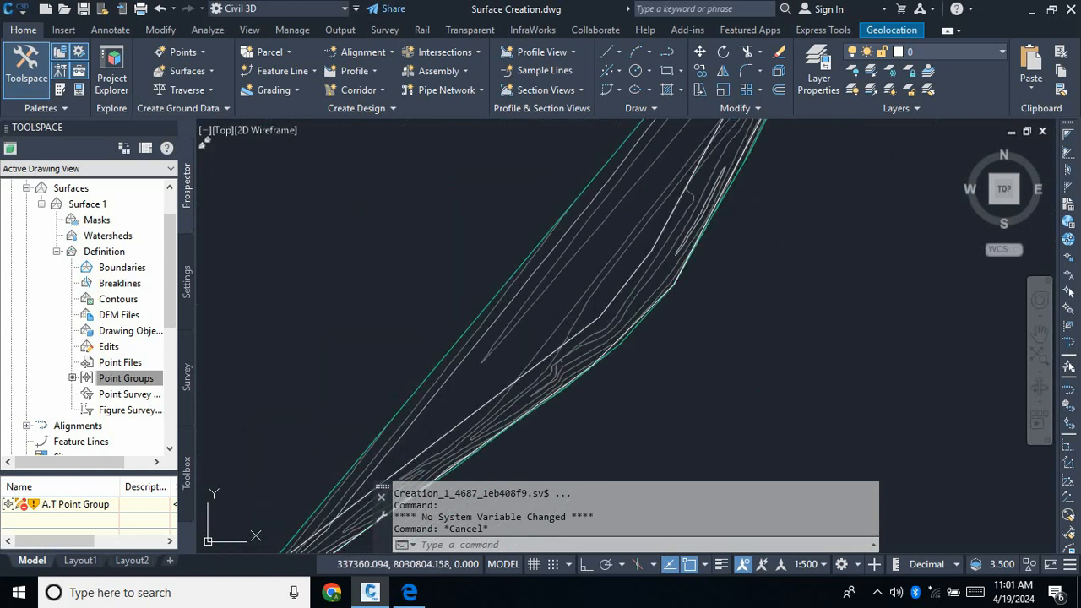
right_click(699, 349)
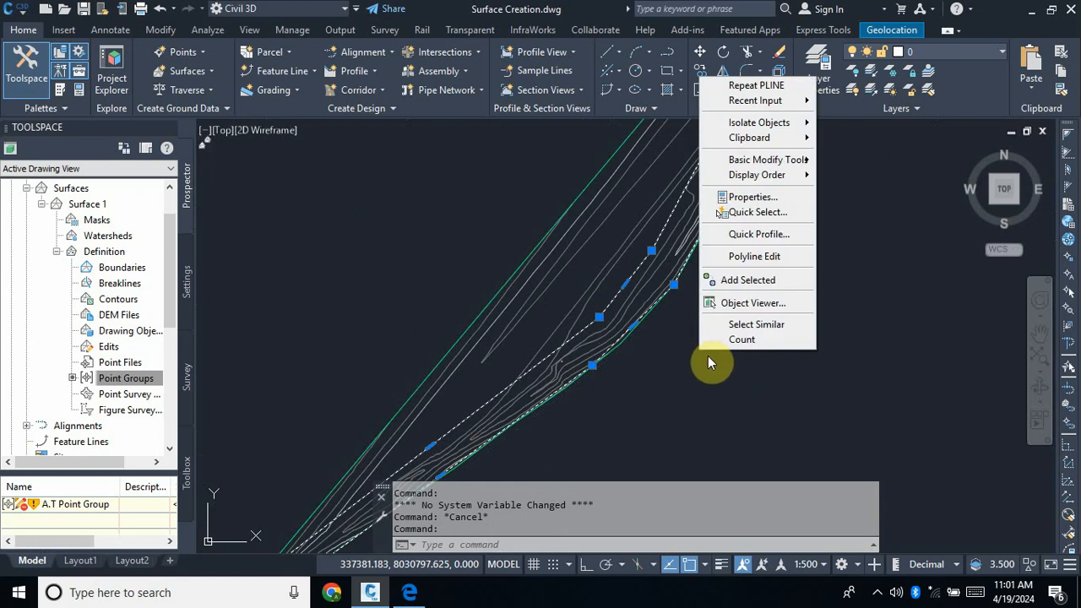
left_click(744, 200)
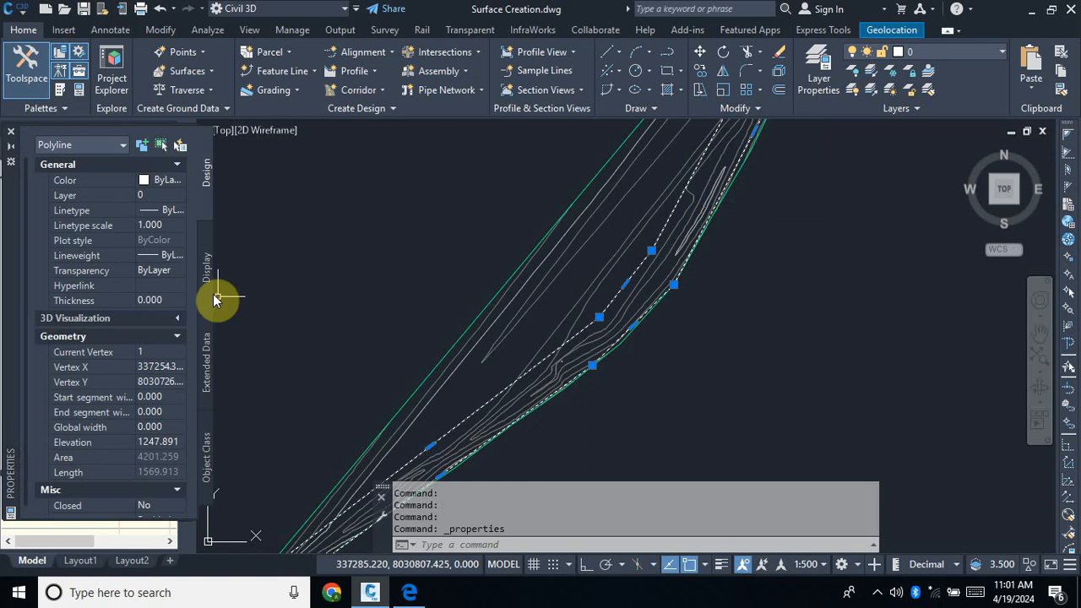
left_click(177, 181)
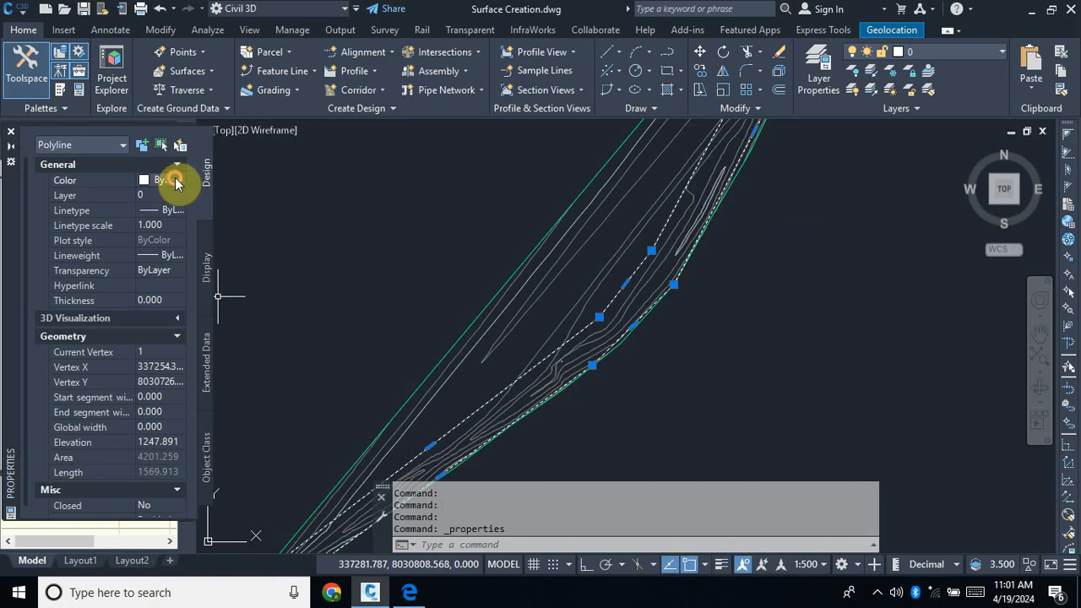
left_click(177, 182)
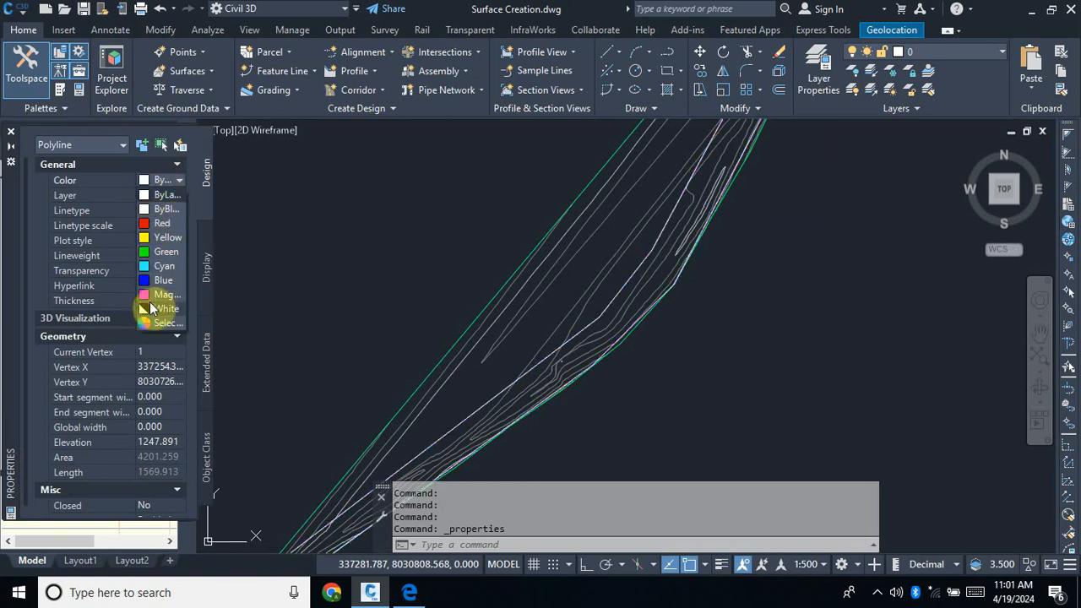
left_click(166, 224)
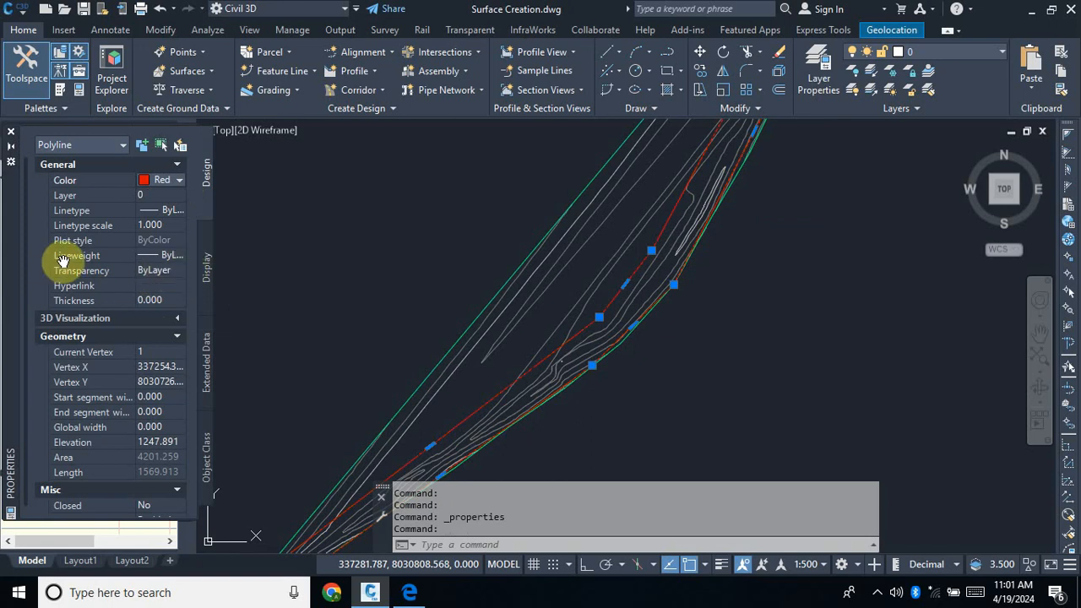
Give the traced polyline a heavier lineweight, deselect it and close its properties.
left_click(173, 259)
left_click(174, 259)
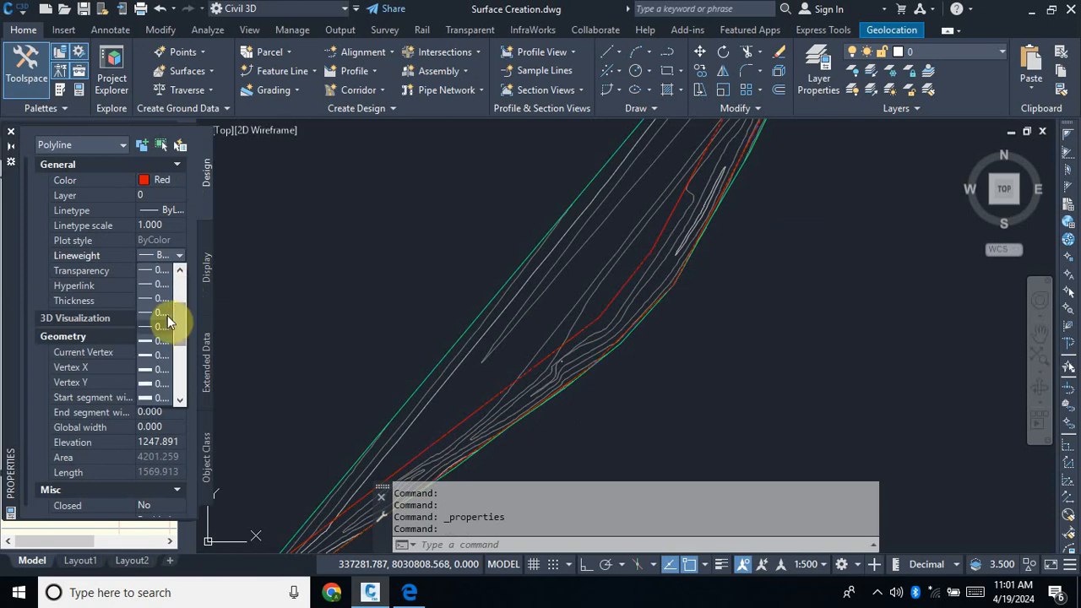
left_click(167, 349)
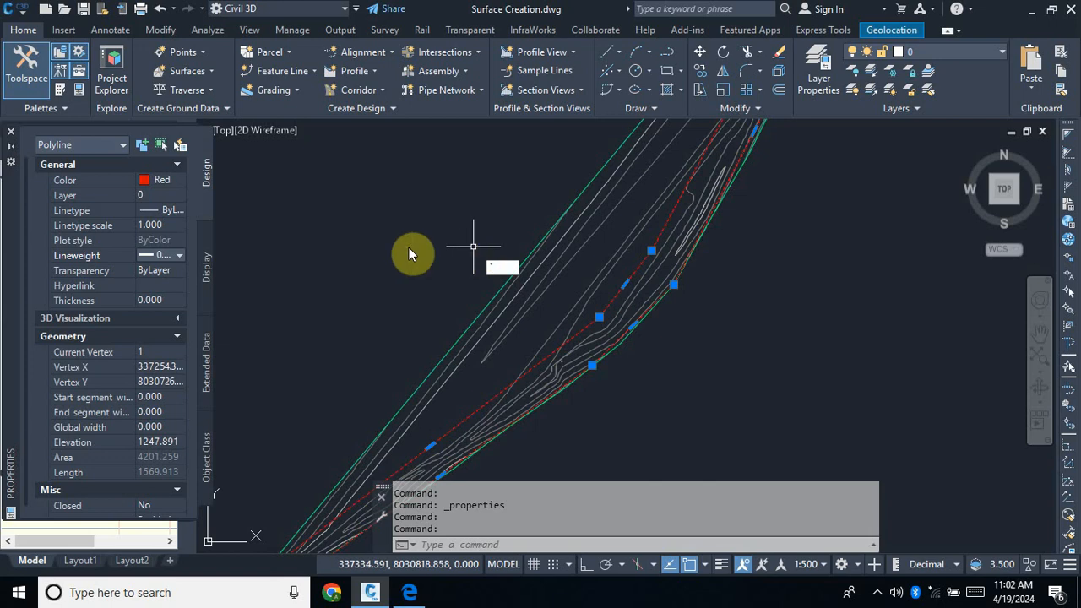
key("Escape")
key("Escape")
key("Escape")
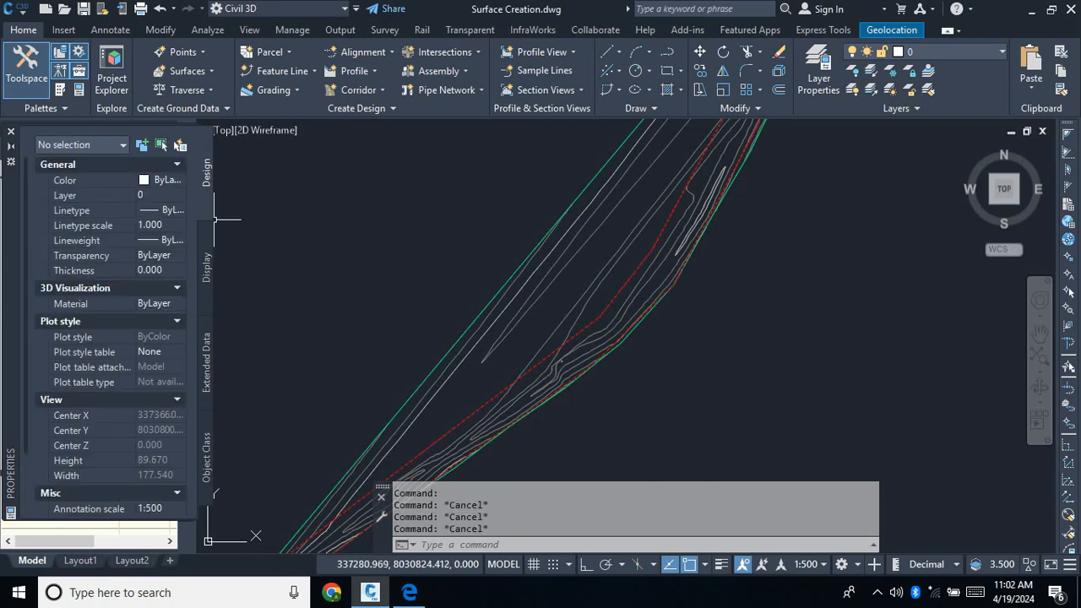
left_click(12, 132)
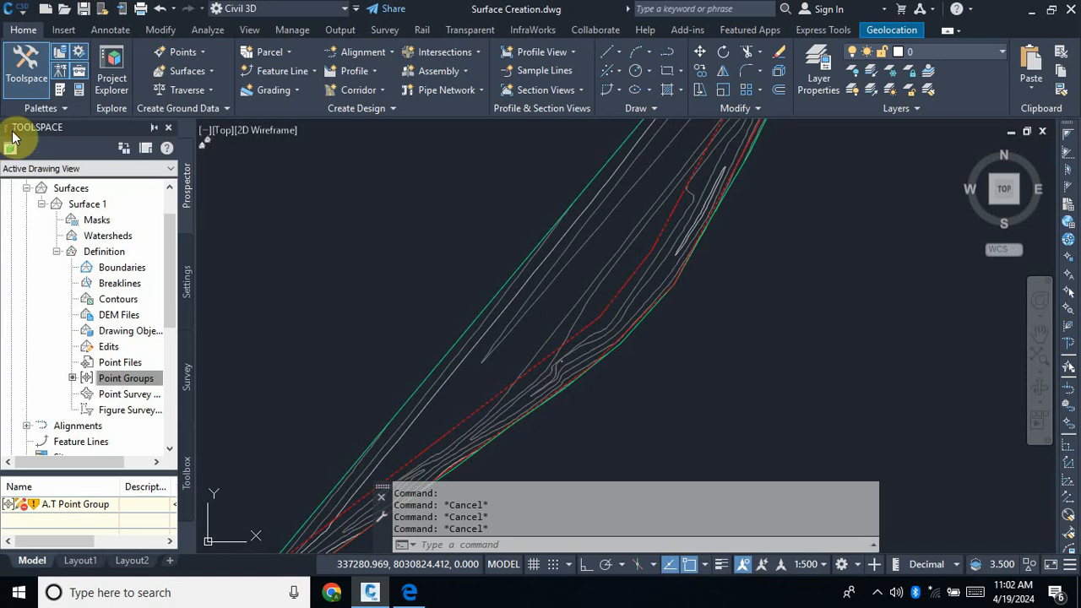
Turn on lineweight display in the drawing so the traced polyline shows with its thicker line.
scroll(652, 321, "up", 2)
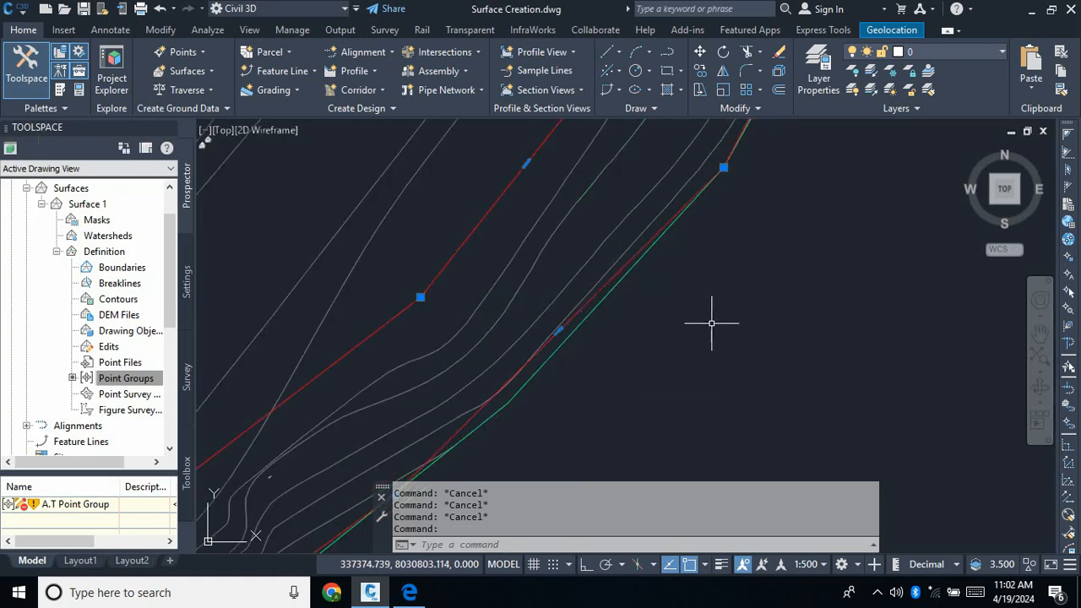
scroll(651, 340, "down", 2)
scroll(647, 342, "up", 2)
scroll(647, 342, "down", 1)
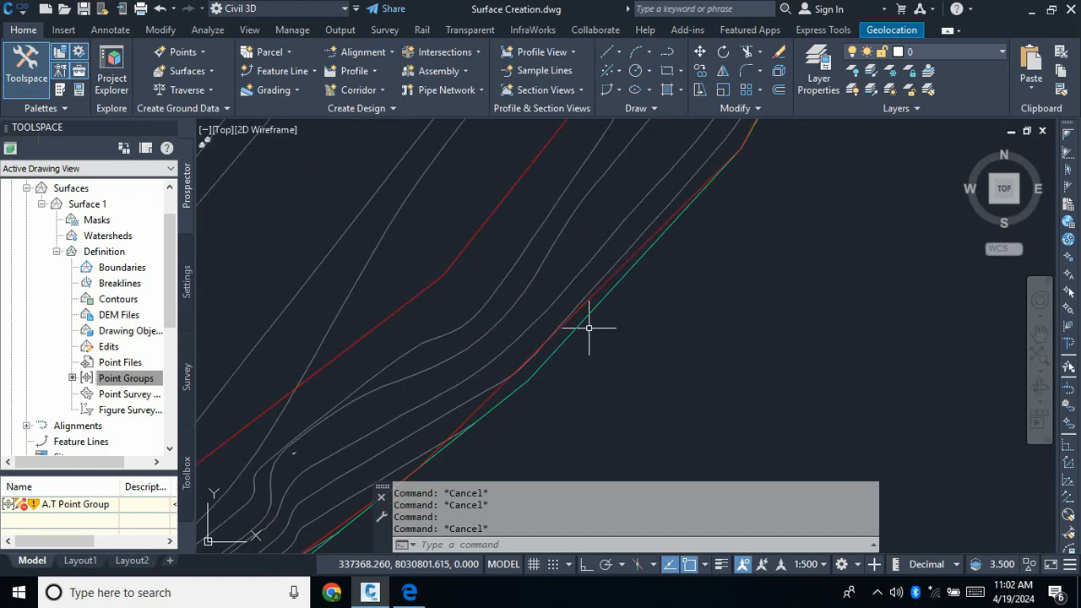
scroll(574, 312, "down", 3)
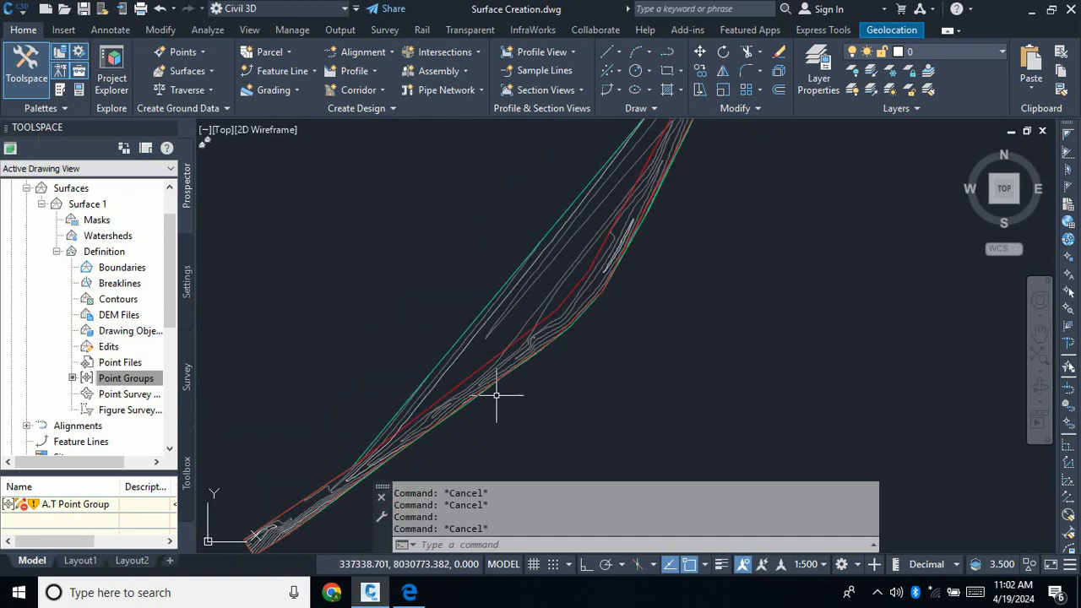
scroll(529, 333, "up", 3)
key("Escape")
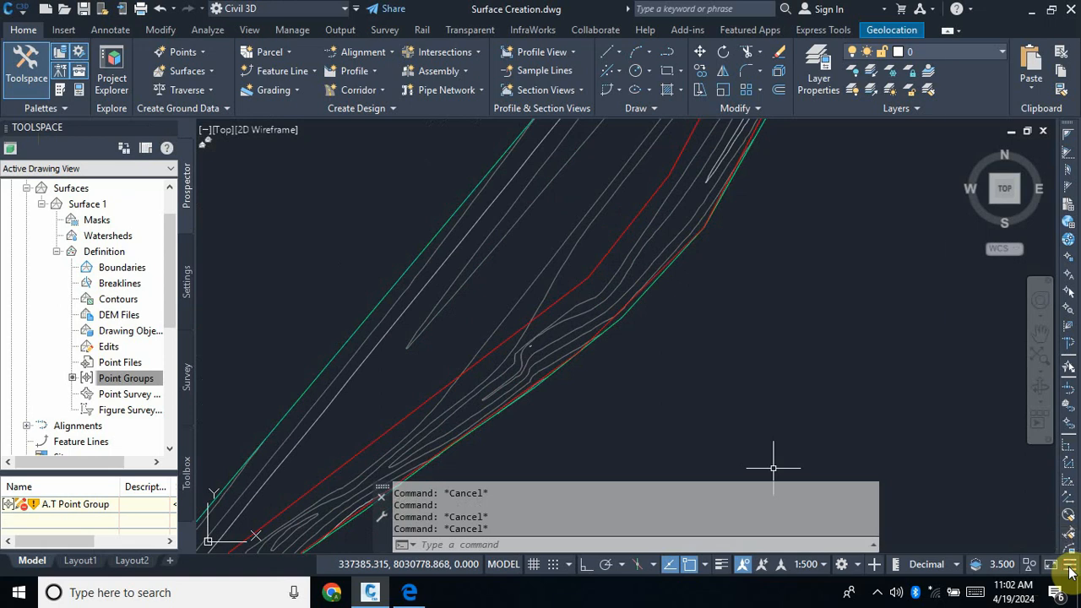
left_click(1069, 572)
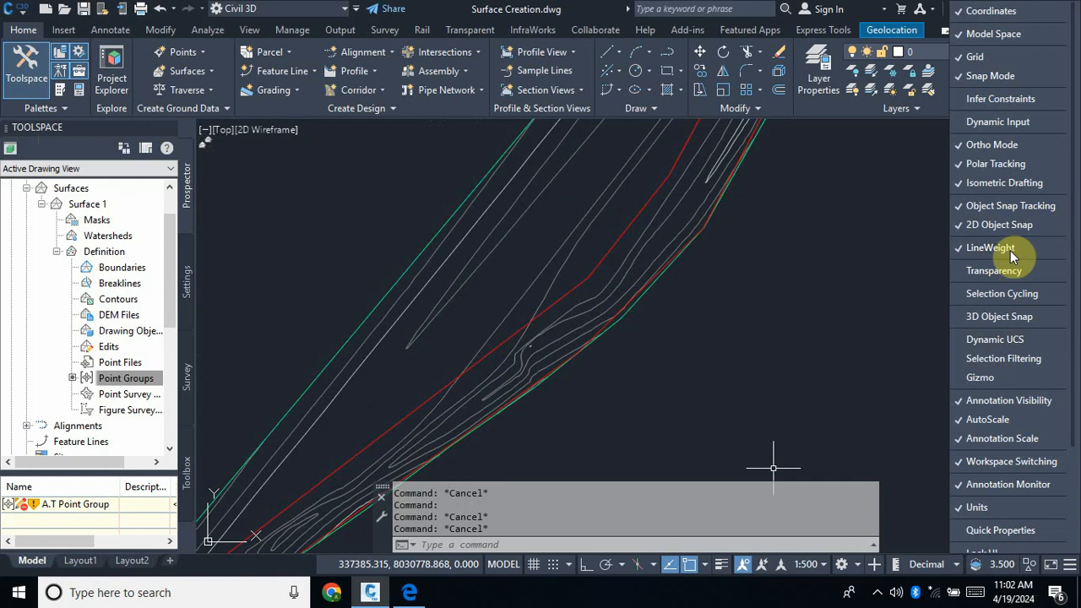
left_click(899, 295)
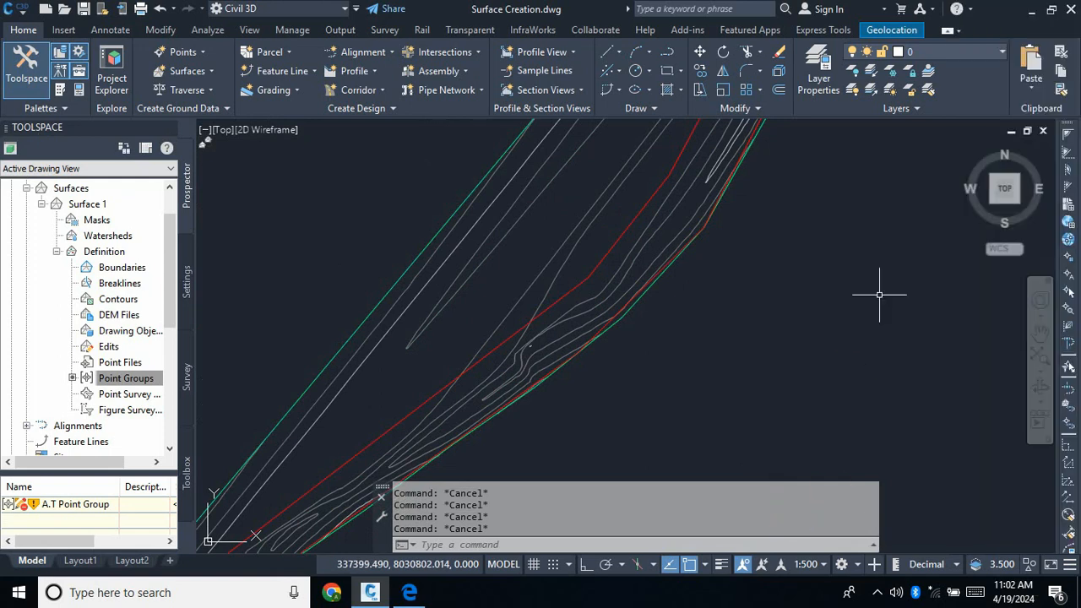
left_click(720, 566)
Examine how the thick red polyline runs along the contours and surface border through the wide middle section.
scroll(772, 234, "down", 2)
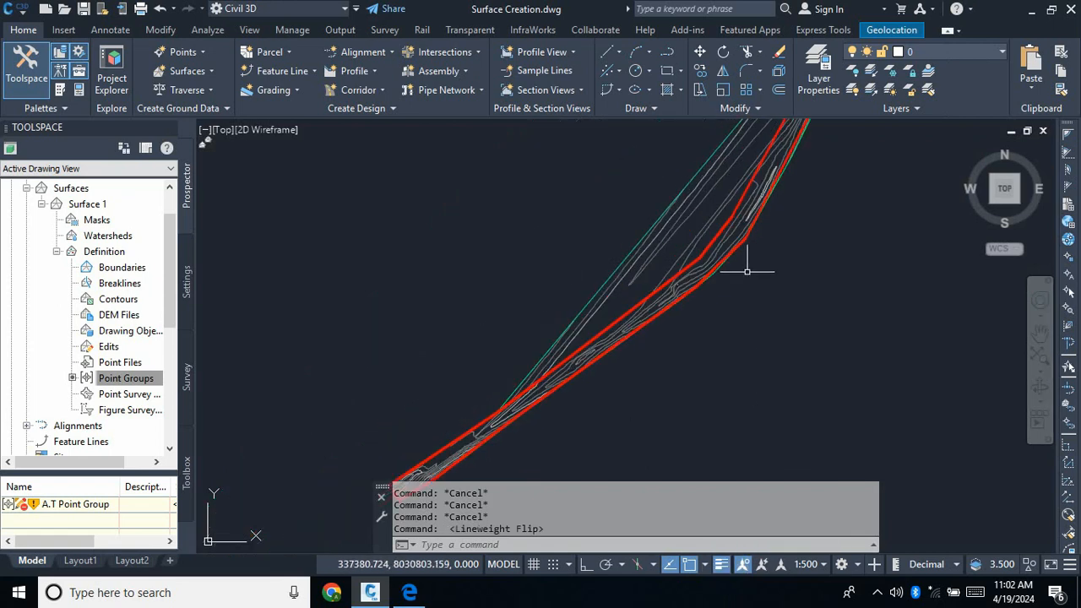
scroll(627, 335, "up", 2)
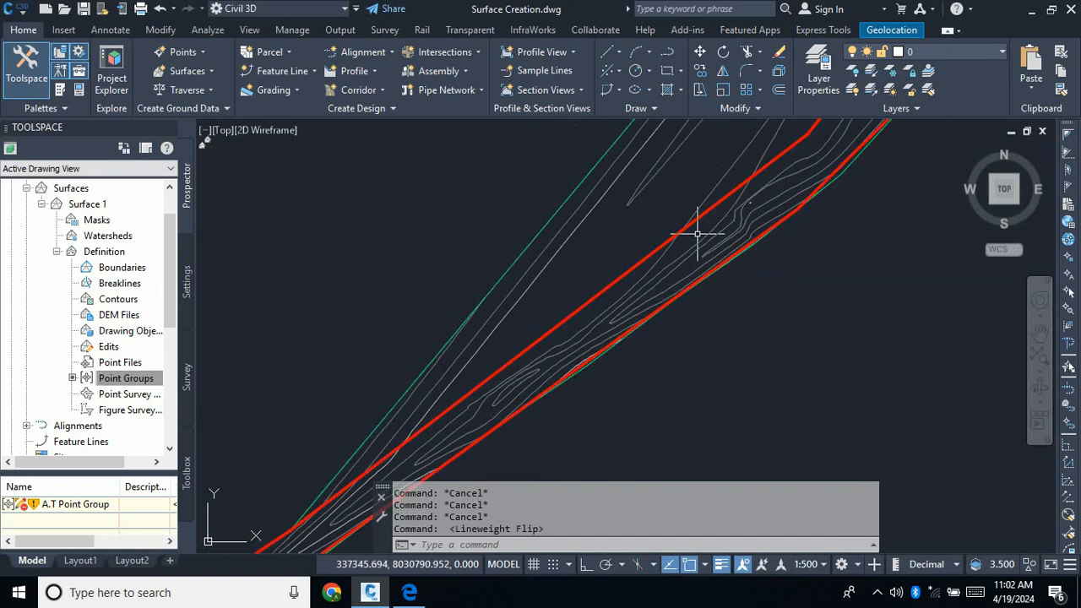
scroll(627, 266, "down", 5)
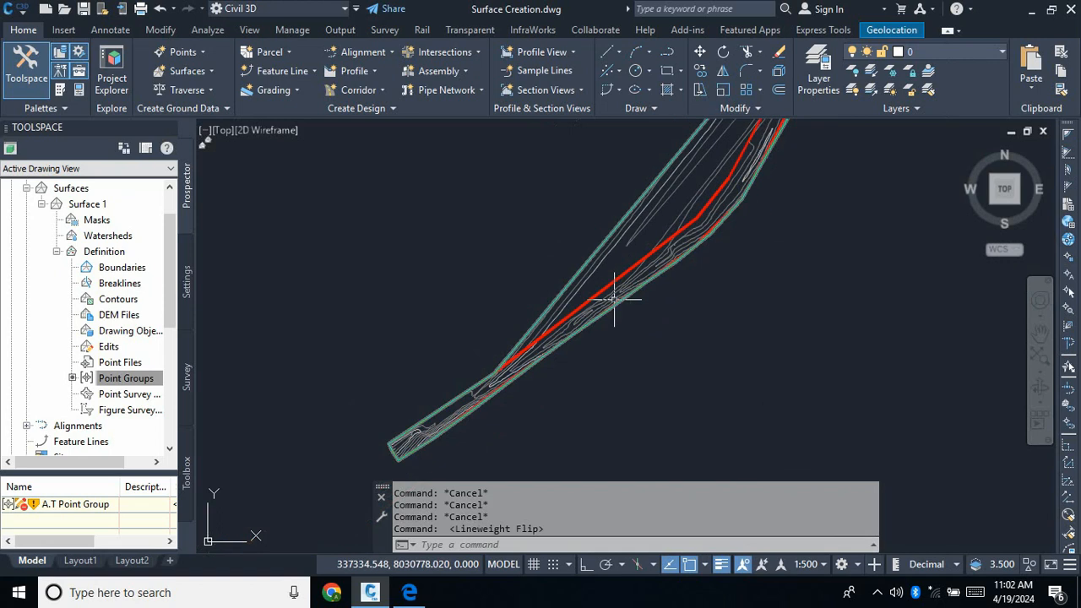
scroll(655, 278, "up", 5)
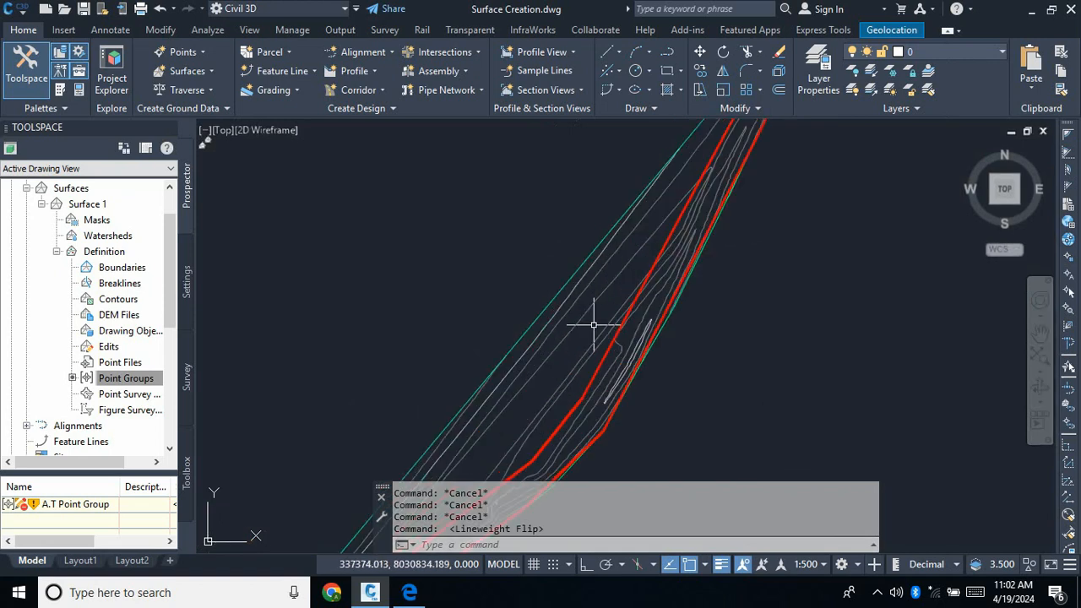
key("Escape")
key("Escape")
scroll(692, 267, "down", 3)
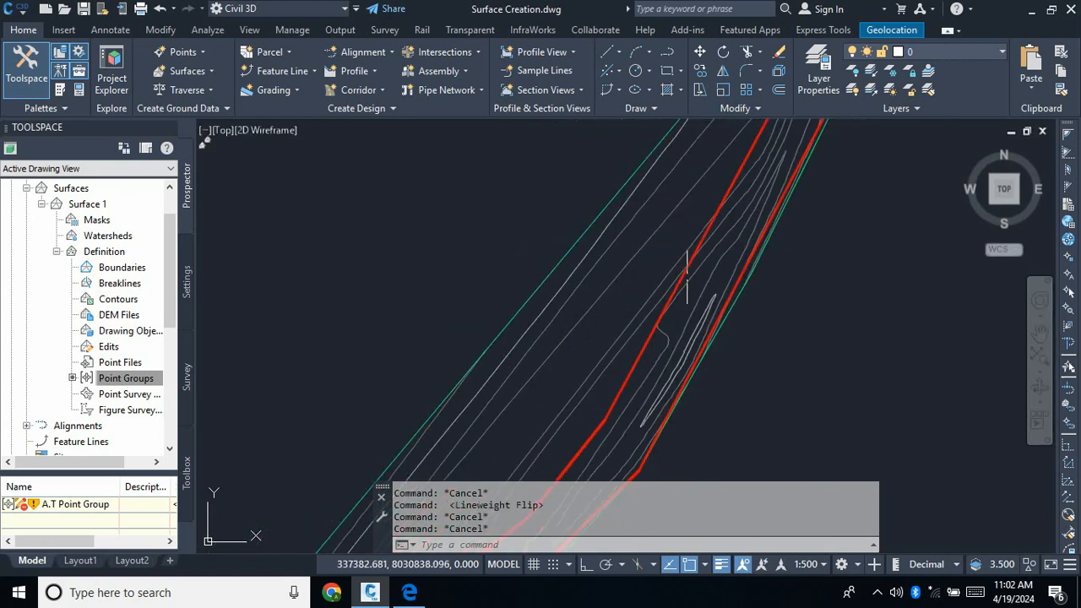
scroll(686, 292, "up", 4)
key("Escape")
scroll(686, 287, "down", 4)
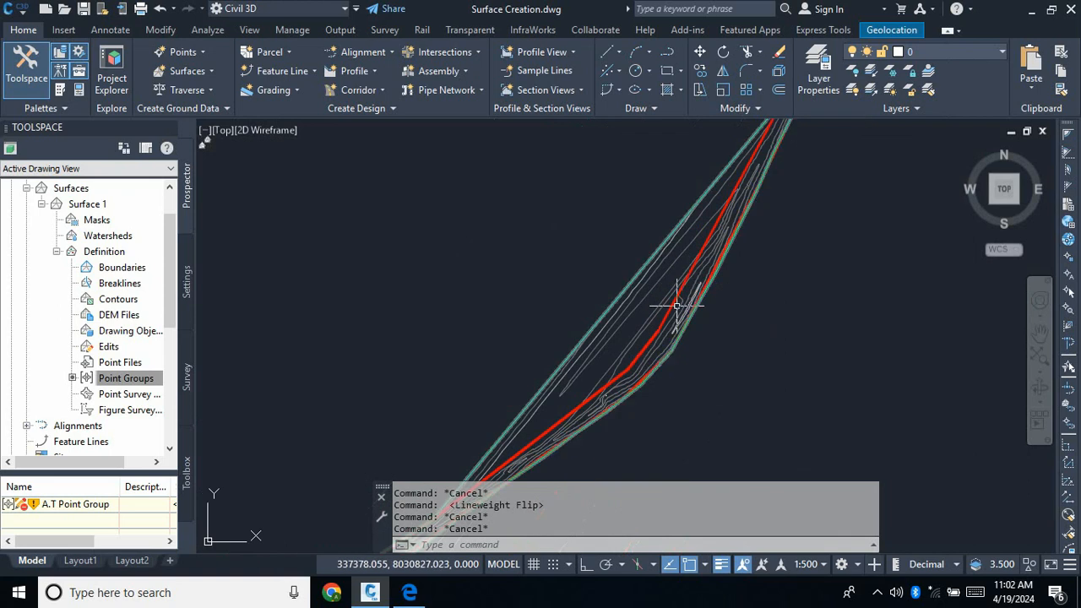
scroll(686, 301, "up", 4)
scroll(675, 279, "up", 2)
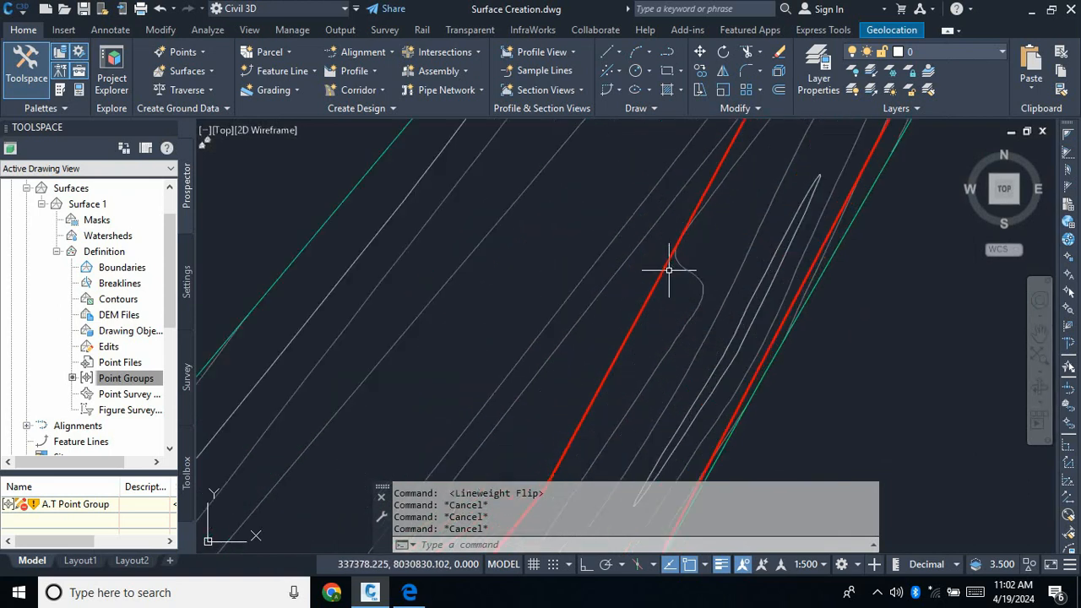
Examine where the surface border and contours stray outside the red polyline from the corridor's bend to its southwest end.
scroll(675, 276, "down", 4)
scroll(695, 280, "up", 4)
key("Escape")
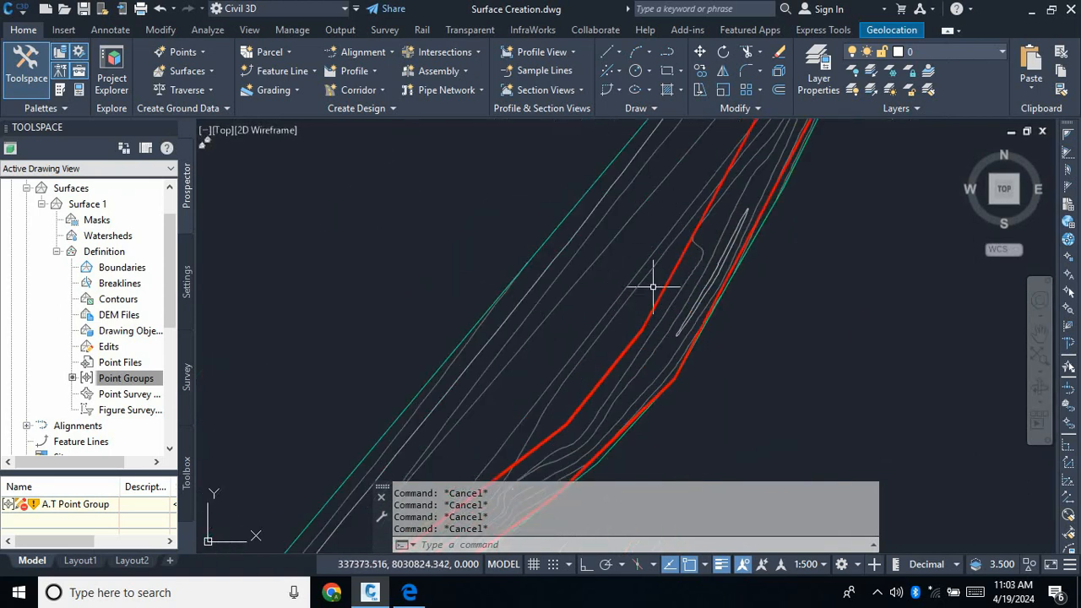
scroll(653, 287, "down", 4)
scroll(633, 333, "up", 3)
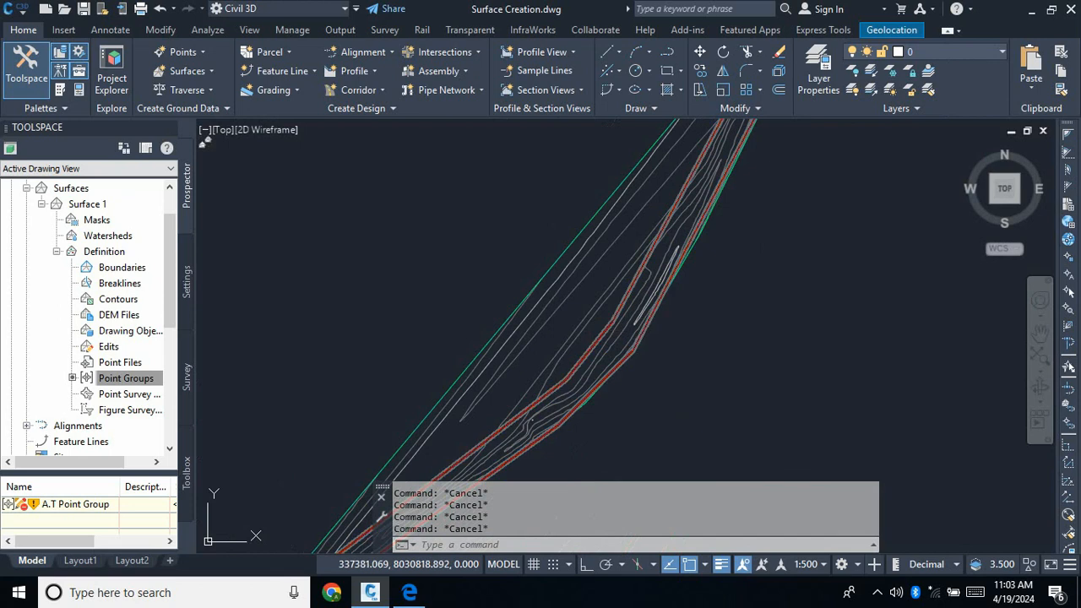
scroll(658, 294, "up", 2)
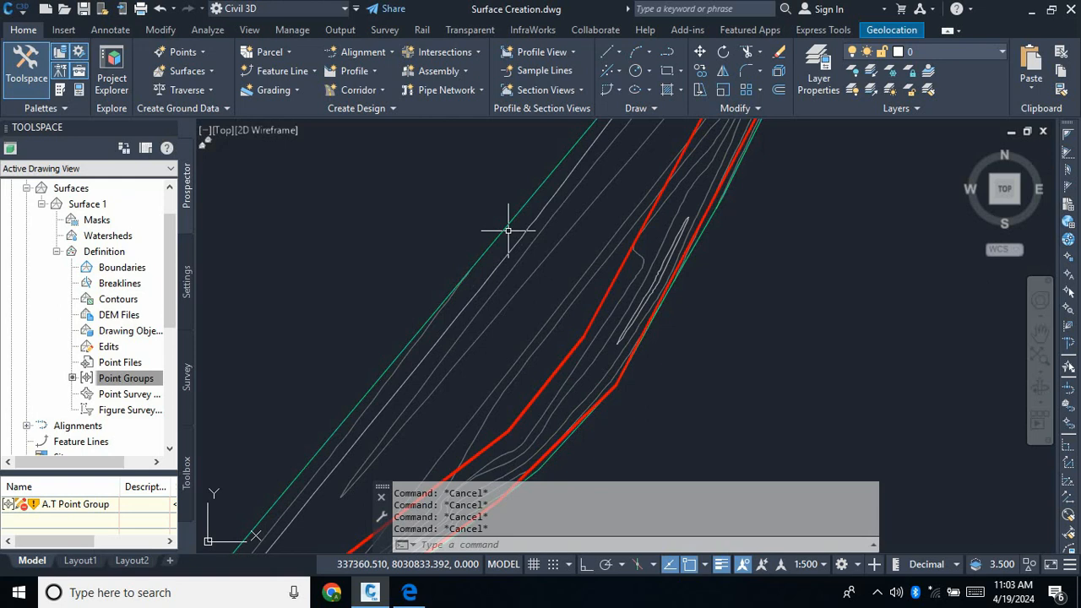
scroll(775, 236, "down", 5)
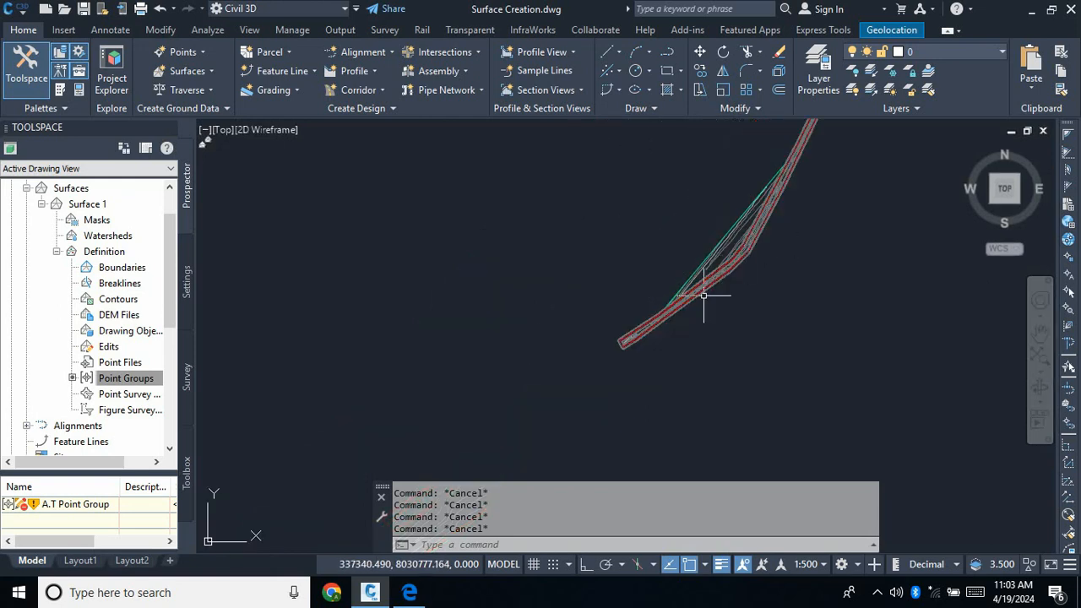
scroll(703, 295, "up", 5)
scroll(591, 278, "down", 2)
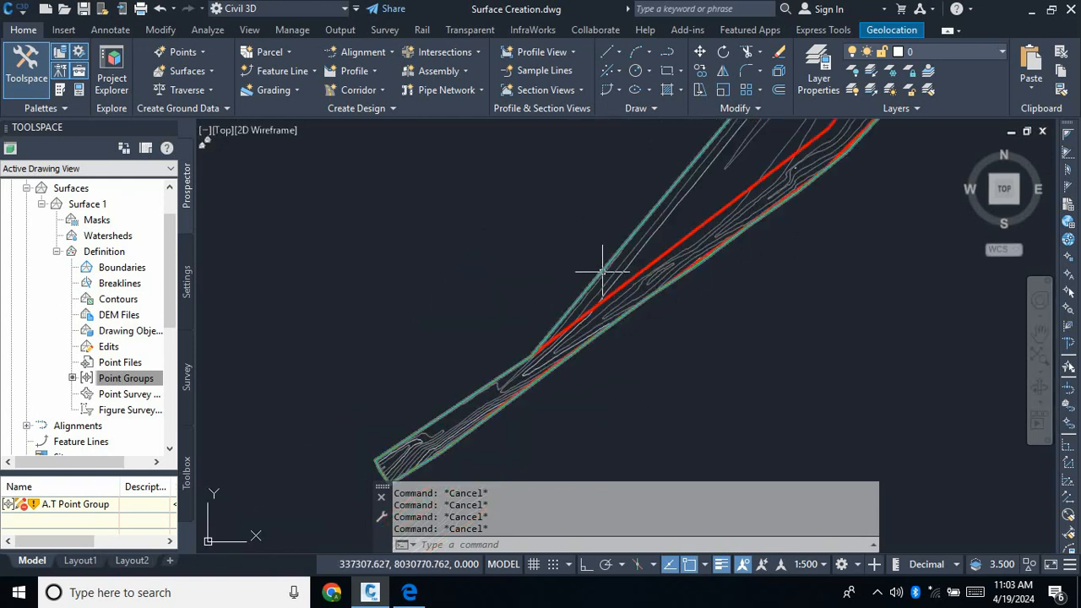
Edit the surface style of Surface 1 to turn off the Border component in plan view, and apply the change.
left_click(597, 272)
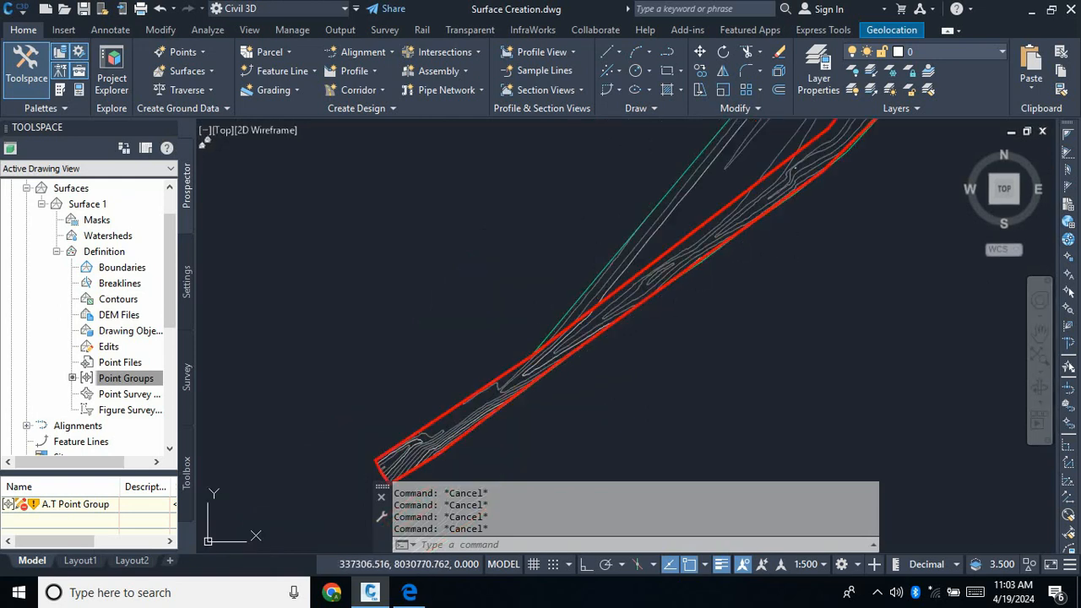
right_click(498, 238)
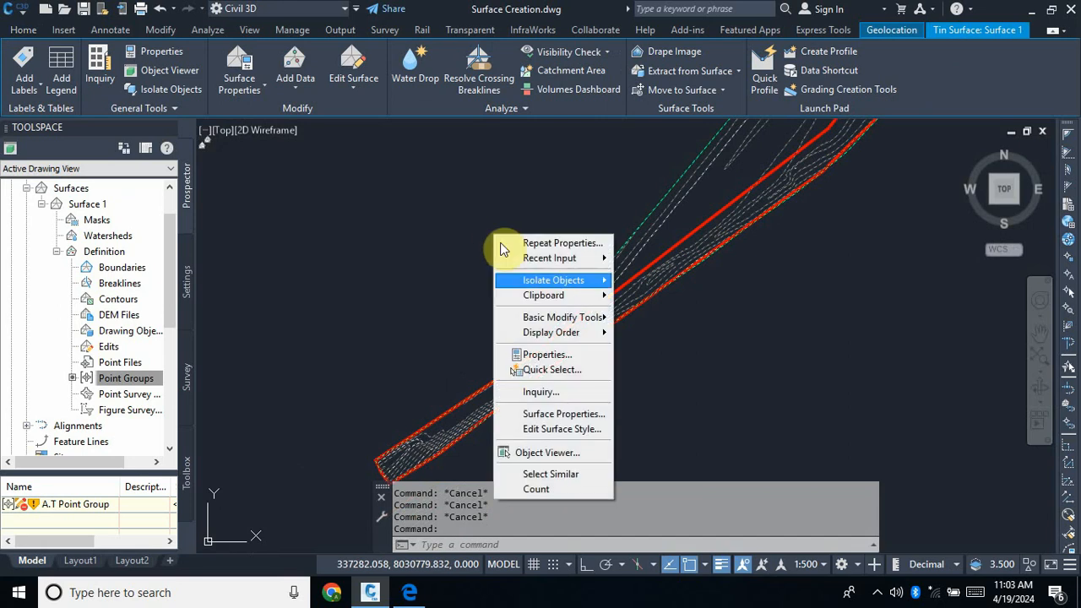
left_click(557, 430)
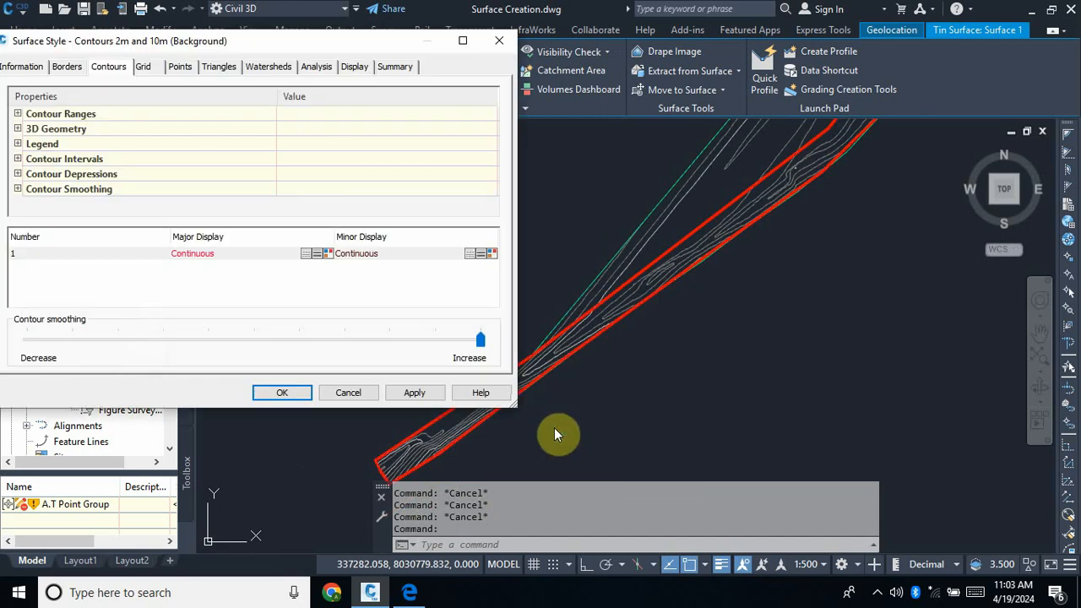
left_click(356, 67)
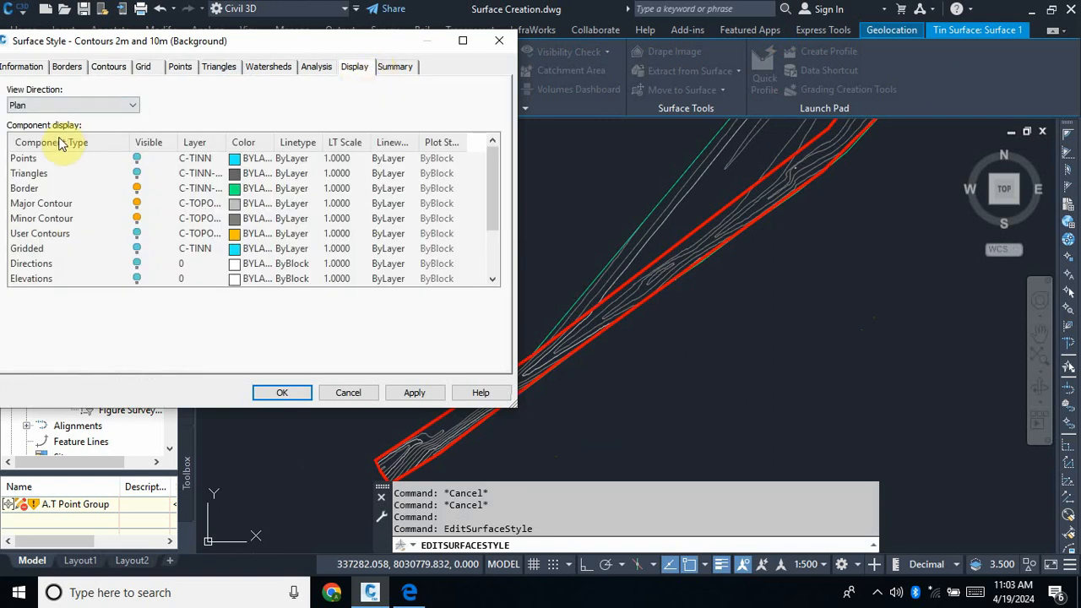
left_click(29, 190)
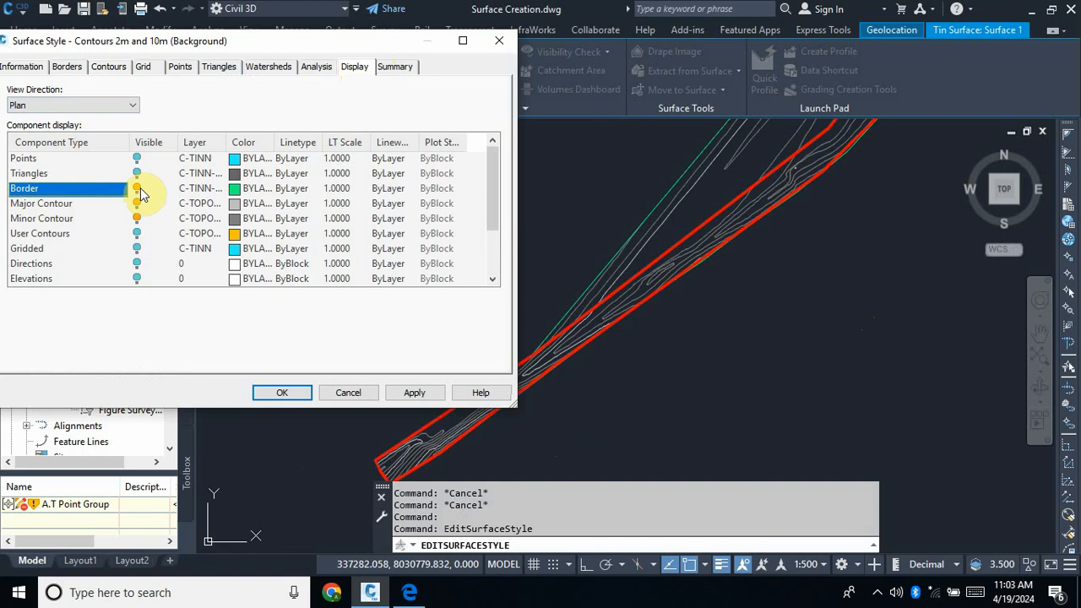
left_click(137, 189)
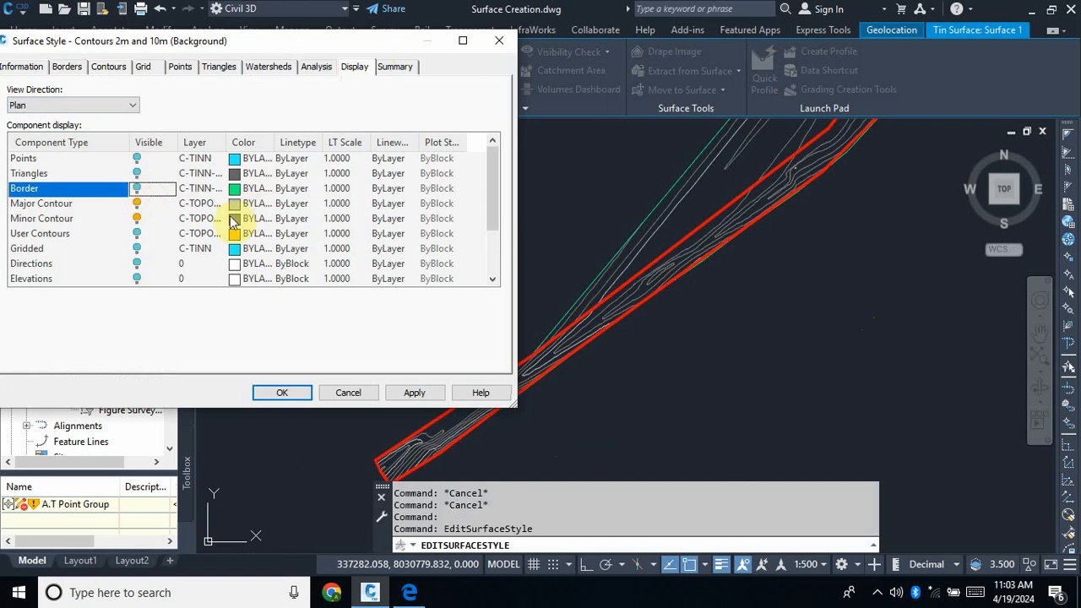
left_click(415, 393)
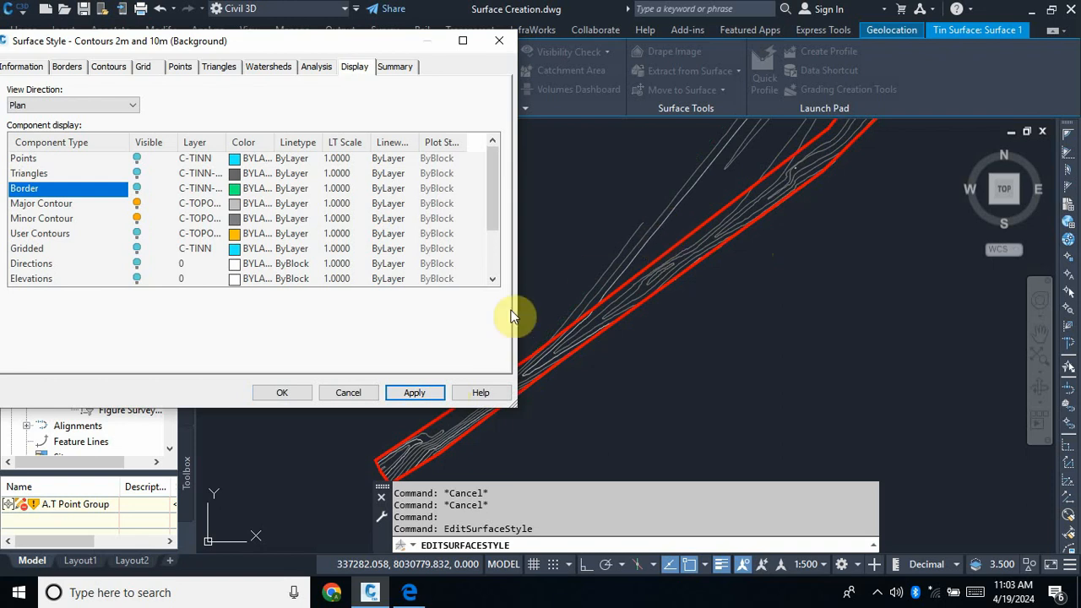
left_click(286, 395)
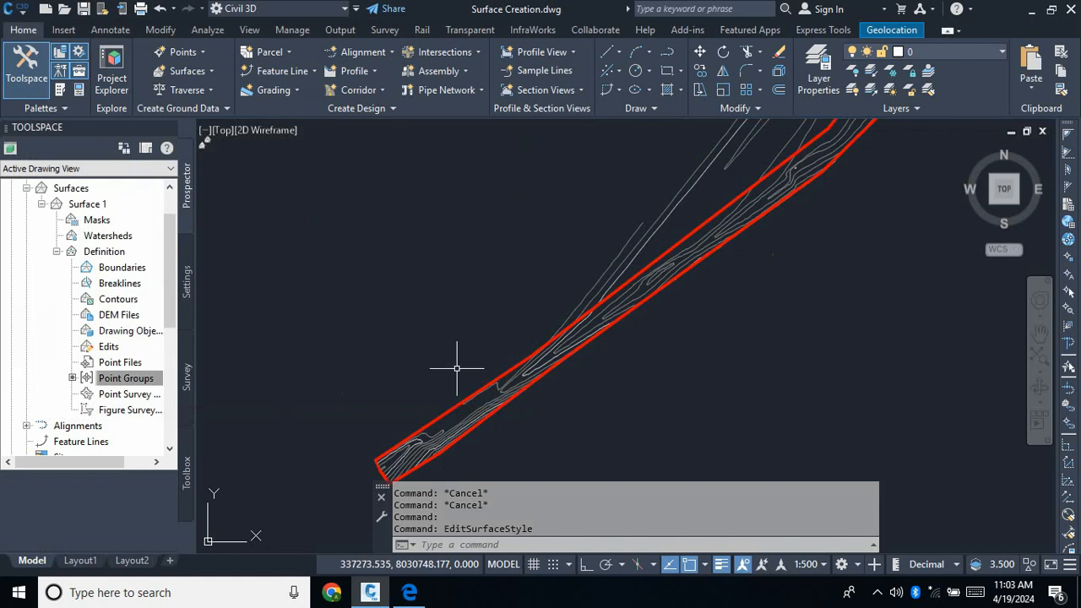
key("Escape")
key("Escape")
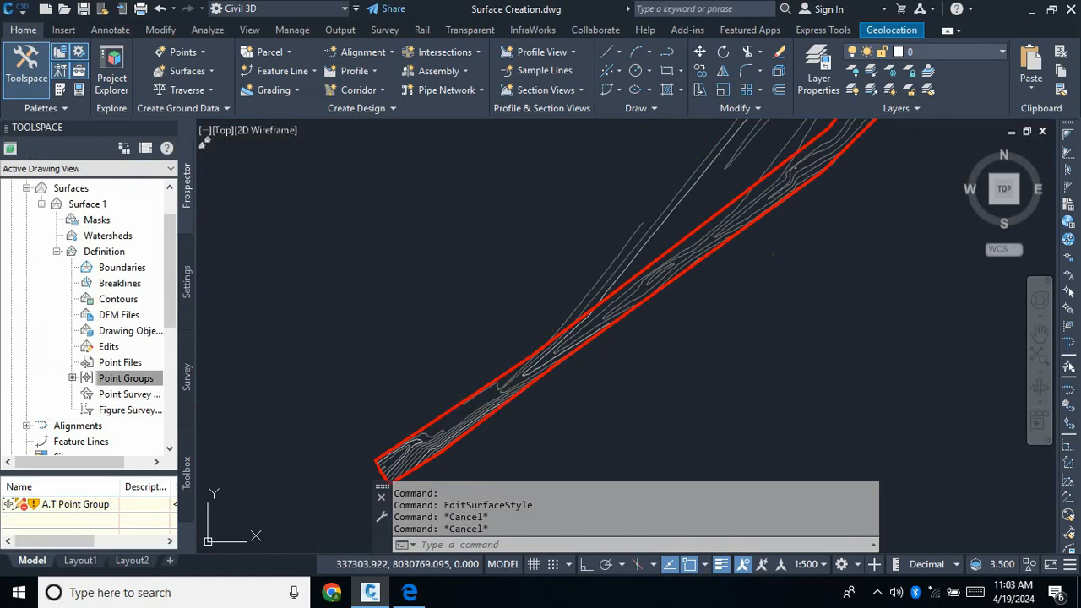
Examine the contours lying outside the red polyline around the corridor's bend.
scroll(570, 309, "up", 4)
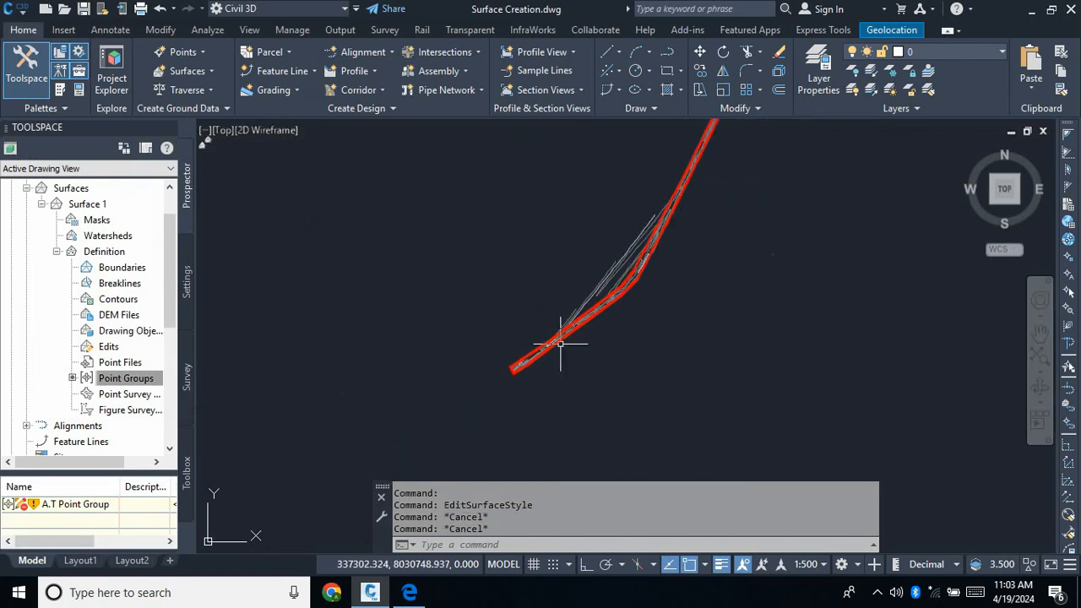
scroll(647, 264, "down", 3)
scroll(651, 284, "up", 3)
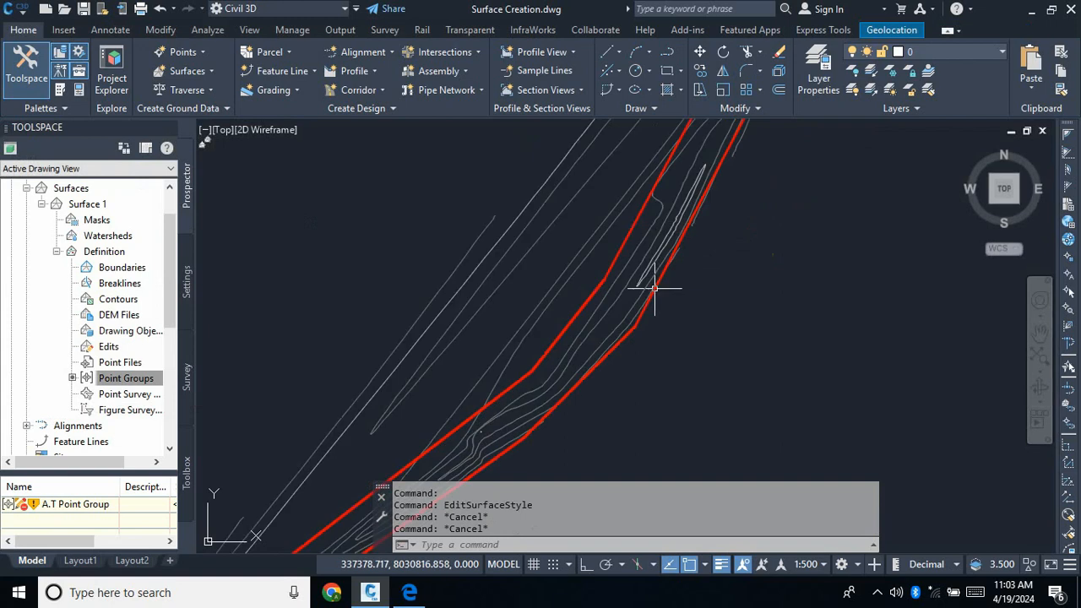
key("Escape")
key("Escape")
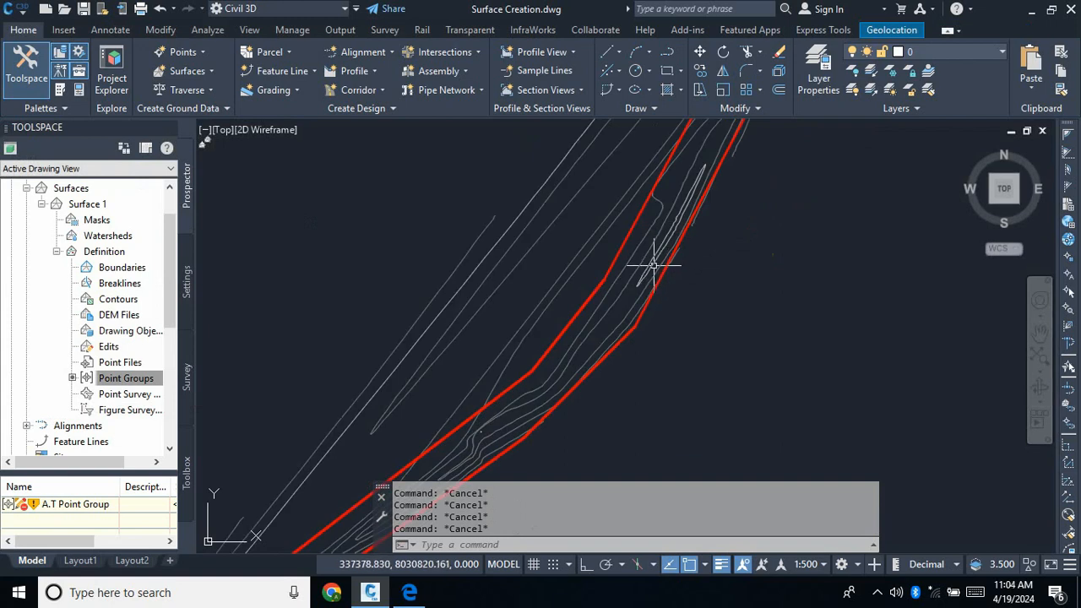
scroll(621, 280, "down", 2)
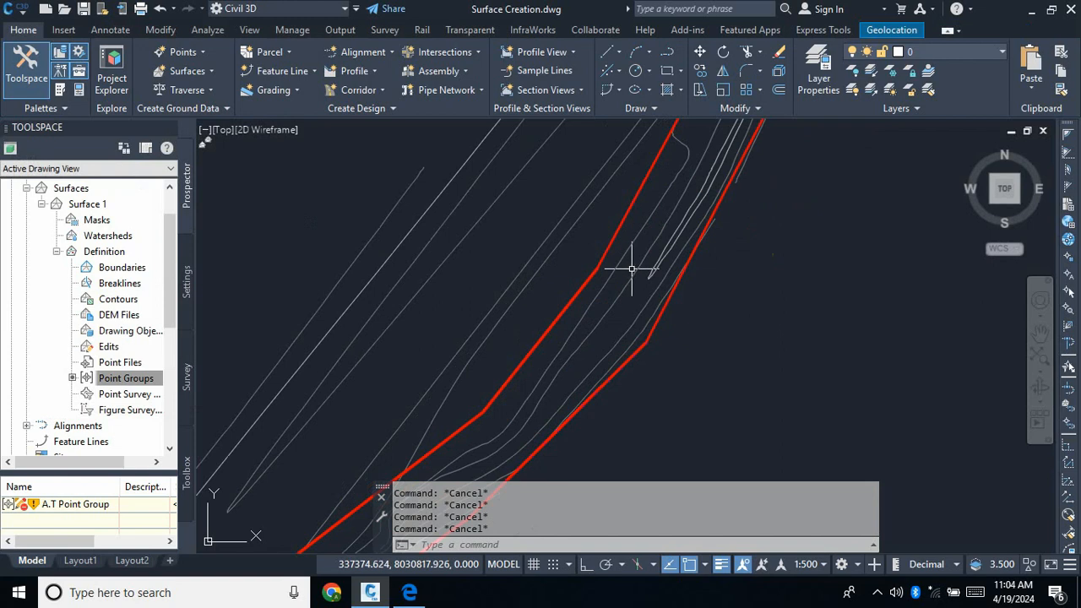
scroll(632, 269, "down", 3)
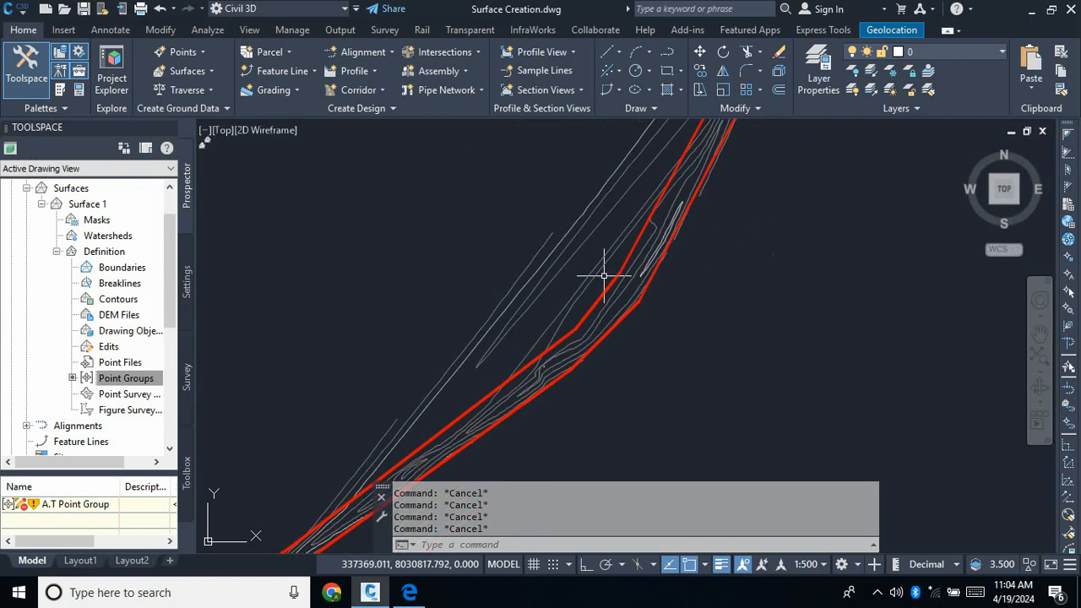
mouse_move(595, 283)
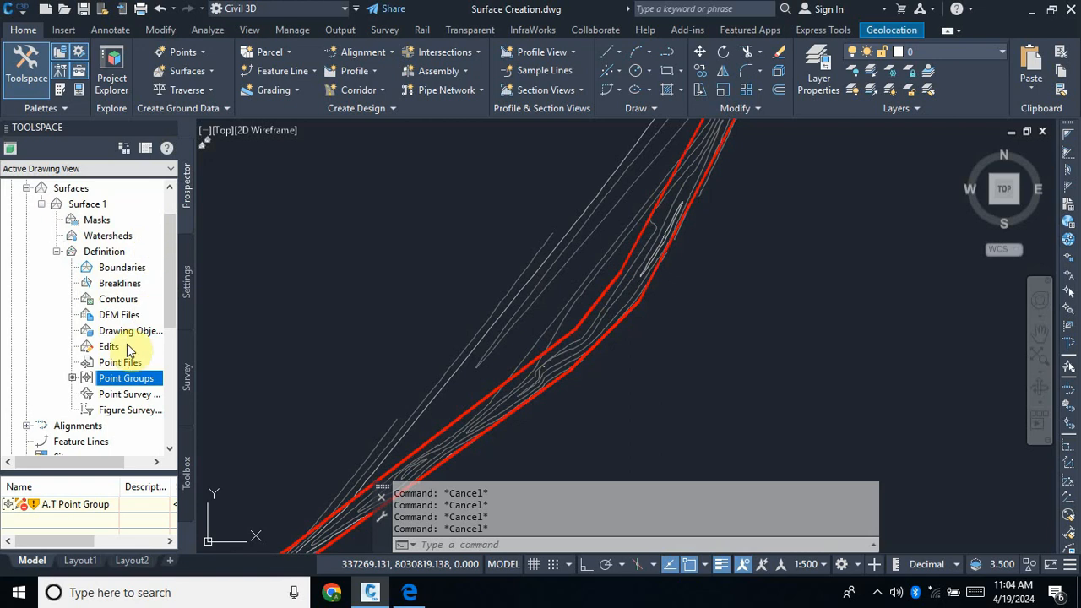
Add an Outer boundary named Buffer to Surface 1 from the red polyline, using a non-destructive breakline and 1.000 m mid-ordinate distance.
left_click(122, 268)
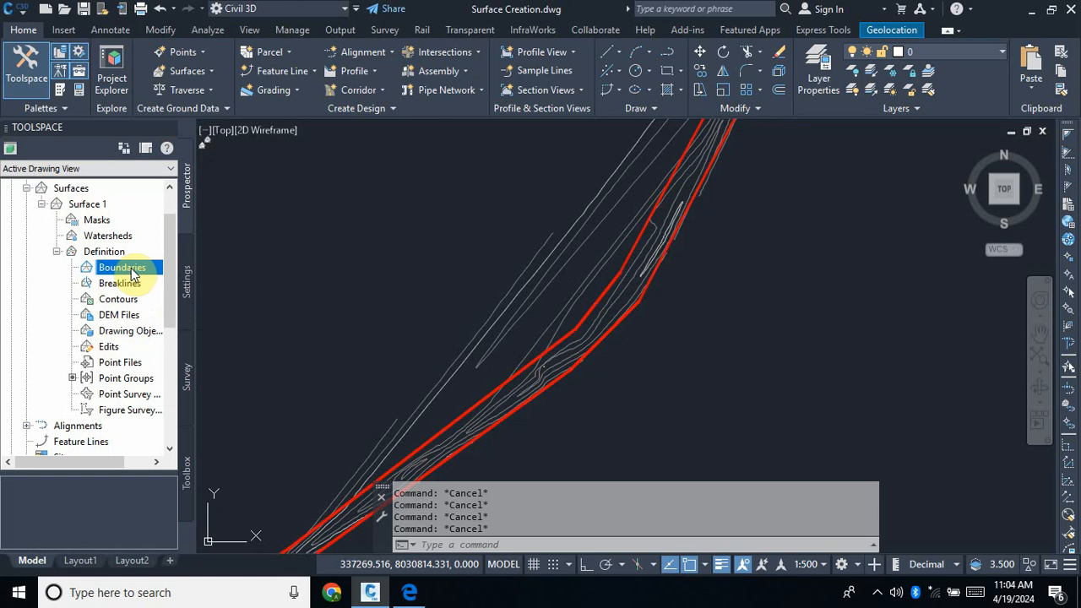
right_click(138, 274)
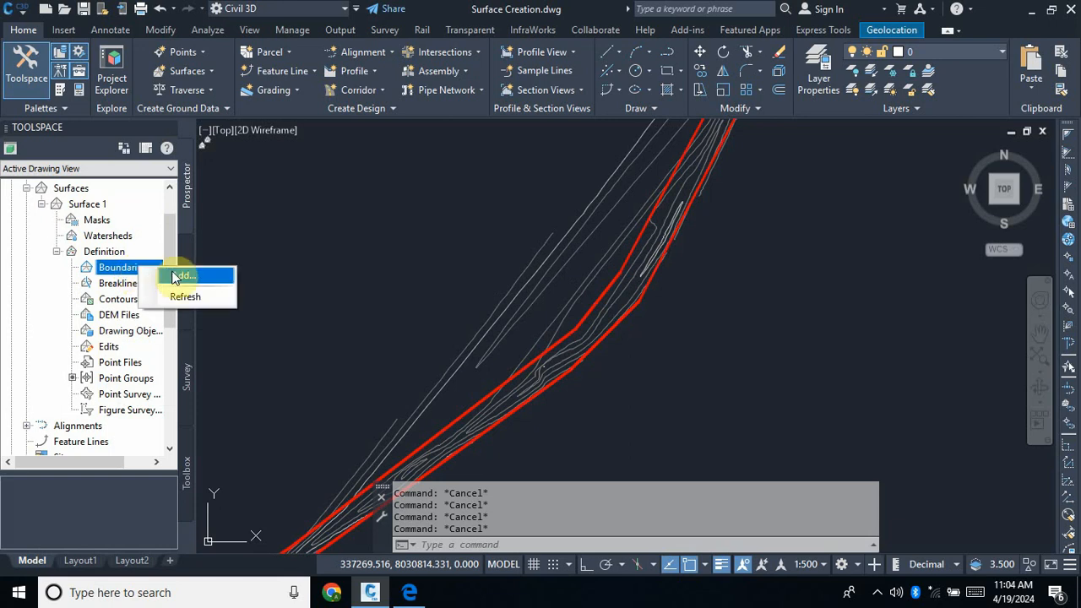
left_click(177, 276)
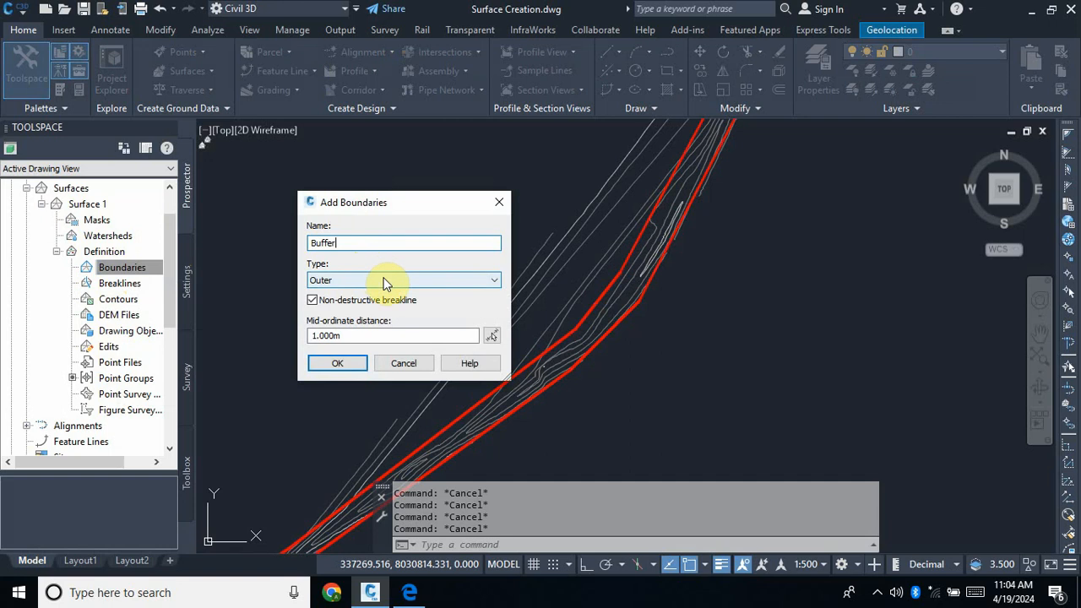
left_click(496, 281)
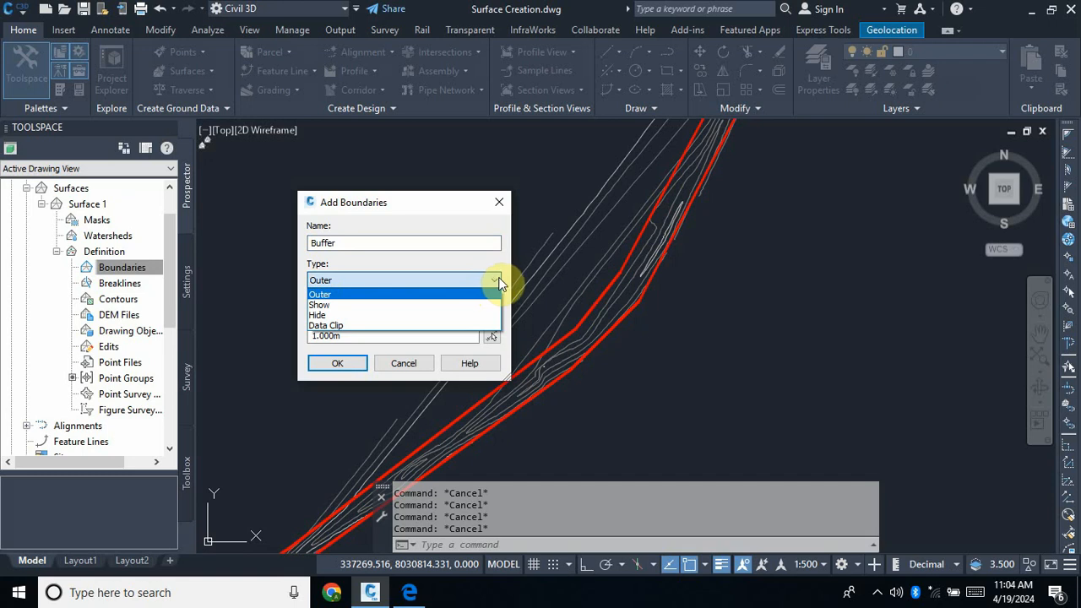
left_click(427, 290)
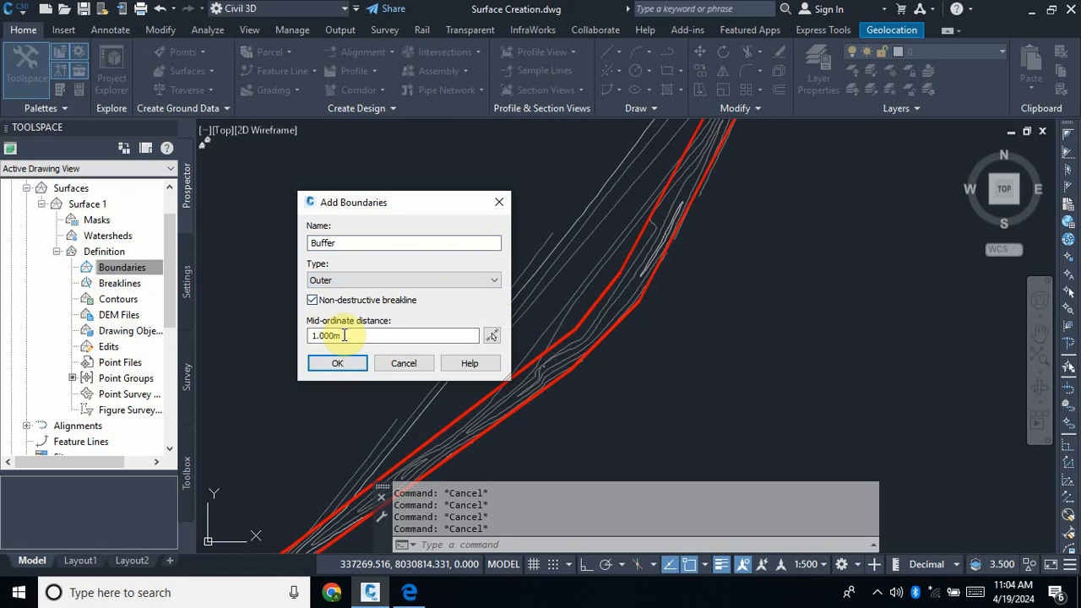
left_click(337, 362)
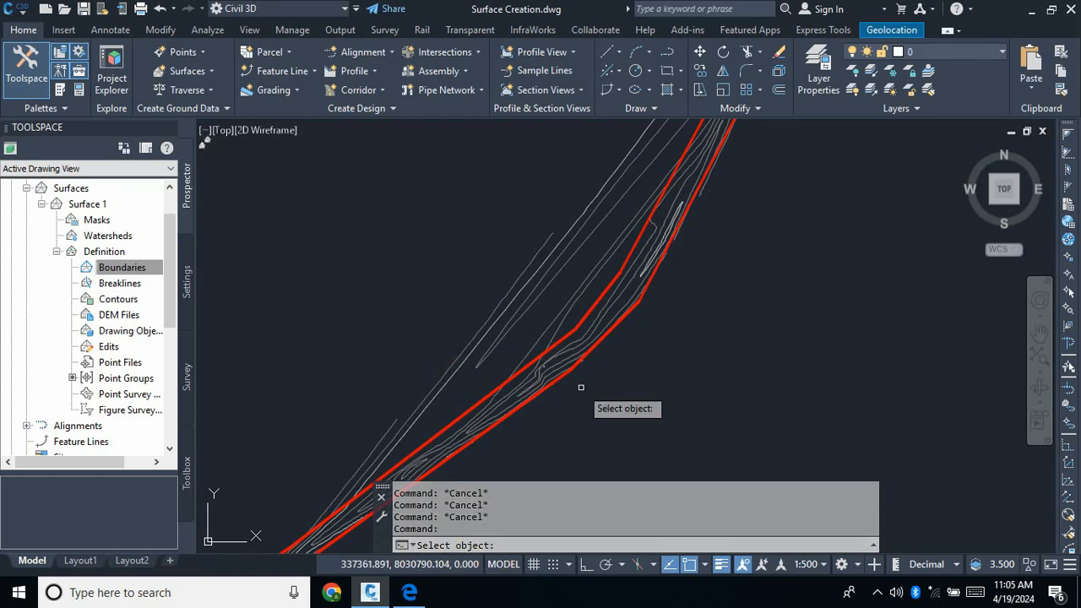
scroll(630, 264, "up", 2)
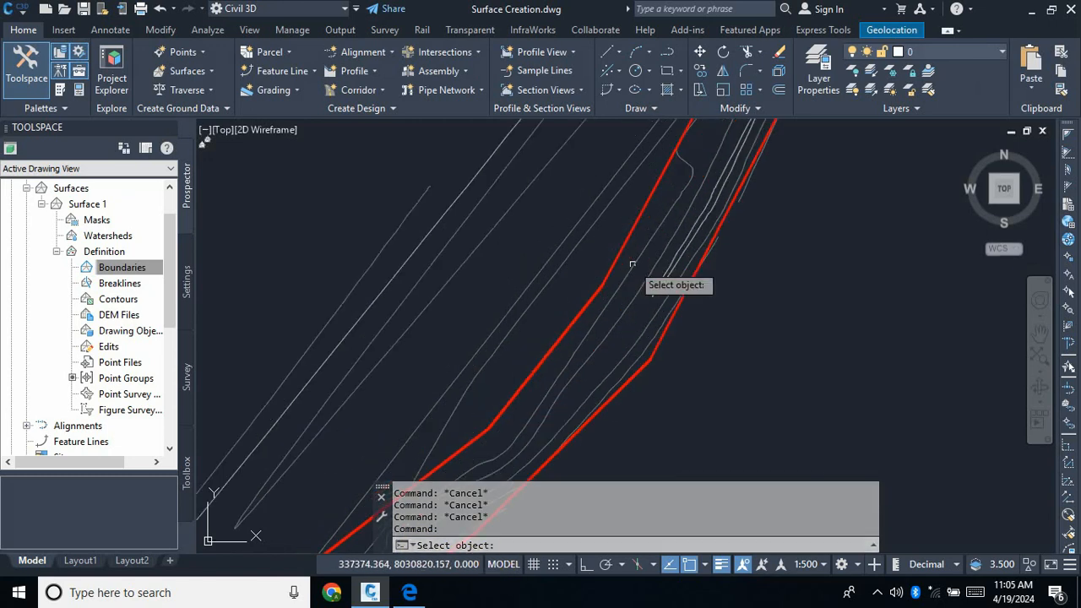
left_click(619, 257)
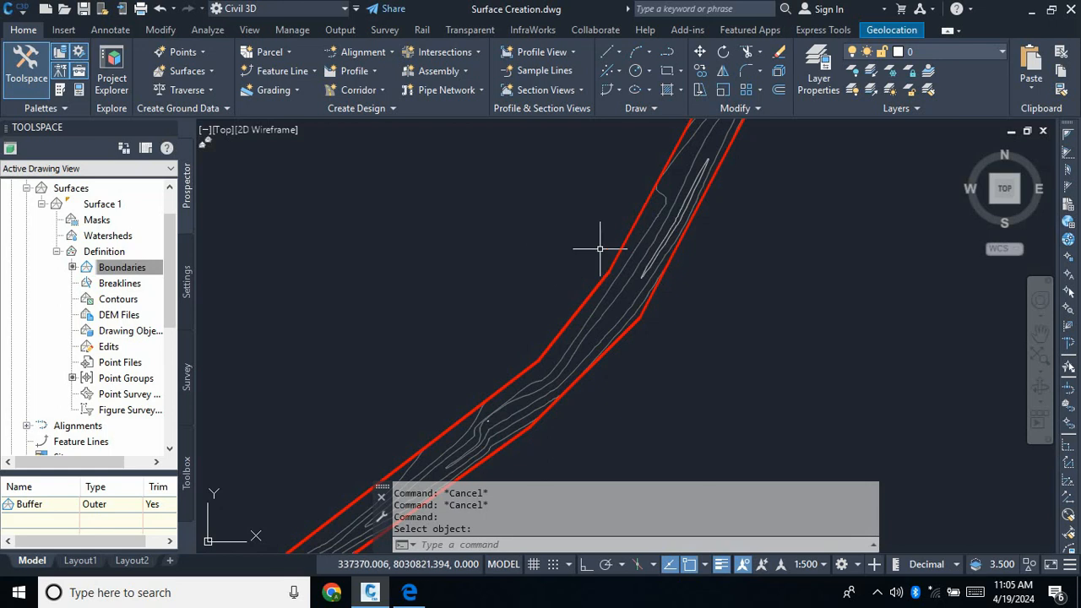
Examine how the contours meet the Buffer boundary along the corridor and at its southwest end.
scroll(547, 260, "down", 4)
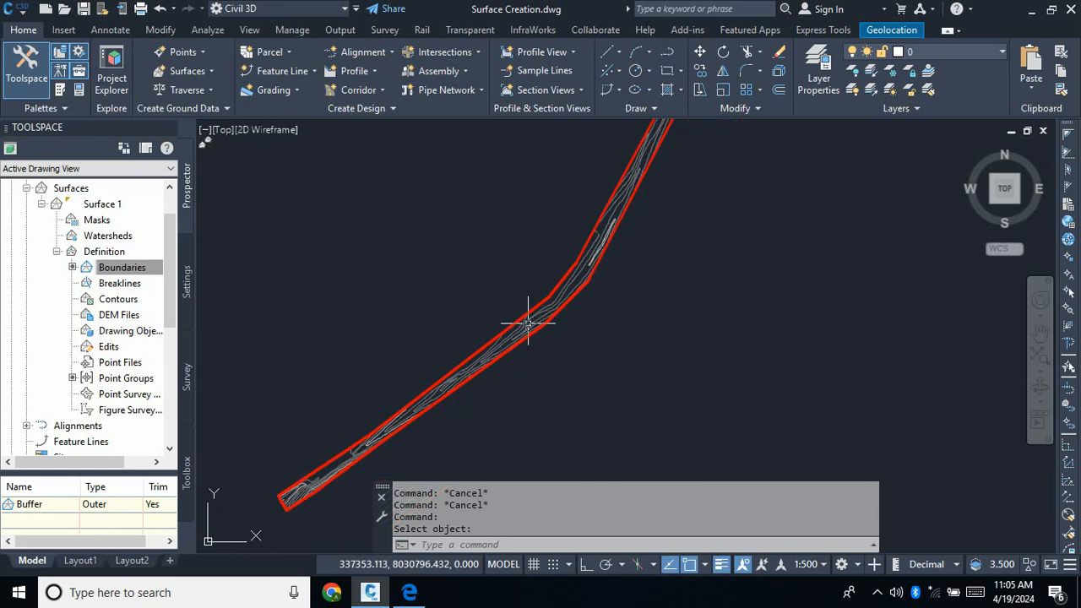
scroll(656, 337, "down", 4)
scroll(561, 370, "up", 5)
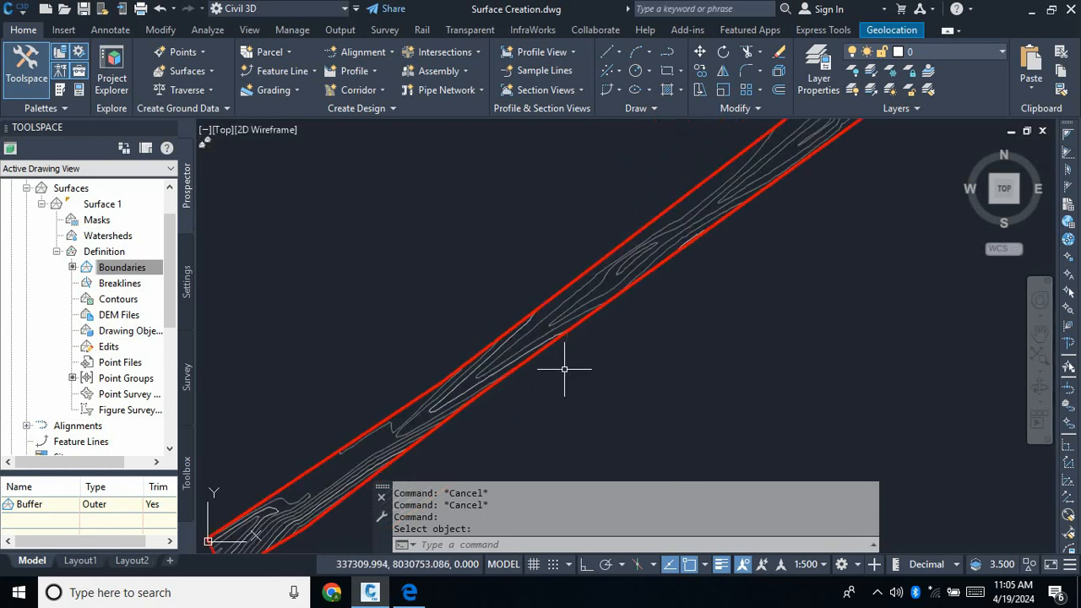
scroll(548, 350, "up", 3)
scroll(666, 314, "down", 5)
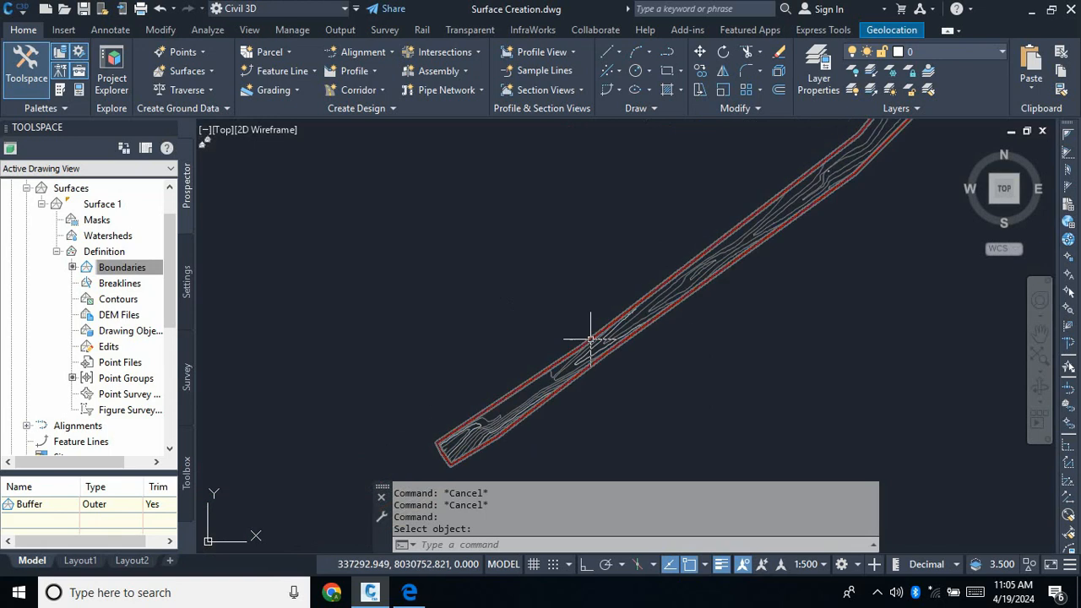
scroll(589, 338, "up", 2)
scroll(631, 367, "up", 3)
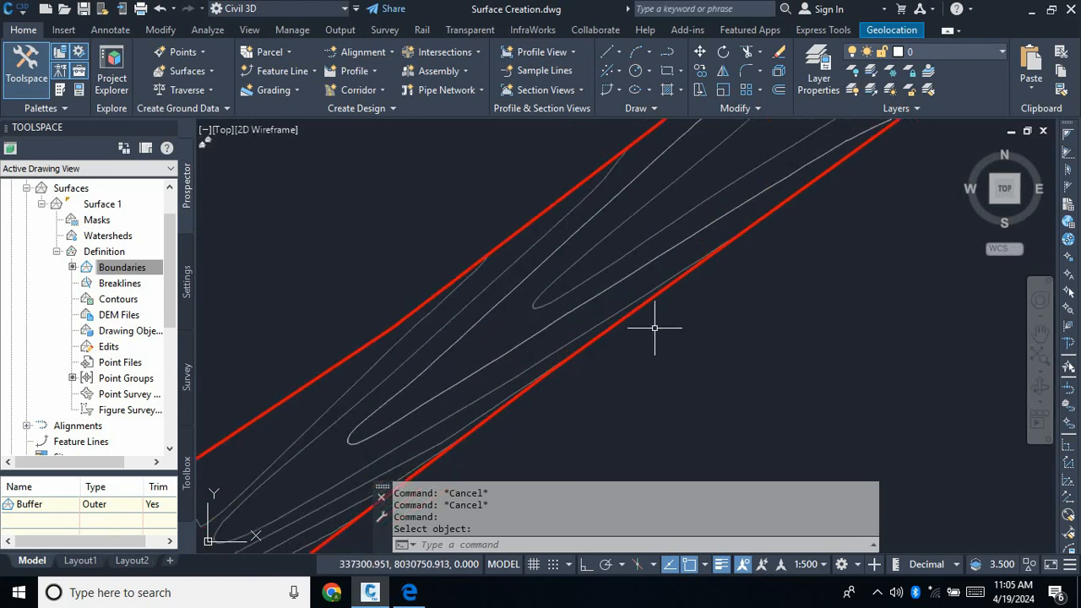
Collapse the Definition, Surface 1 and Surfaces branches of the drawing's object tree, and return to the corridor in the drawing.
left_click(57, 252)
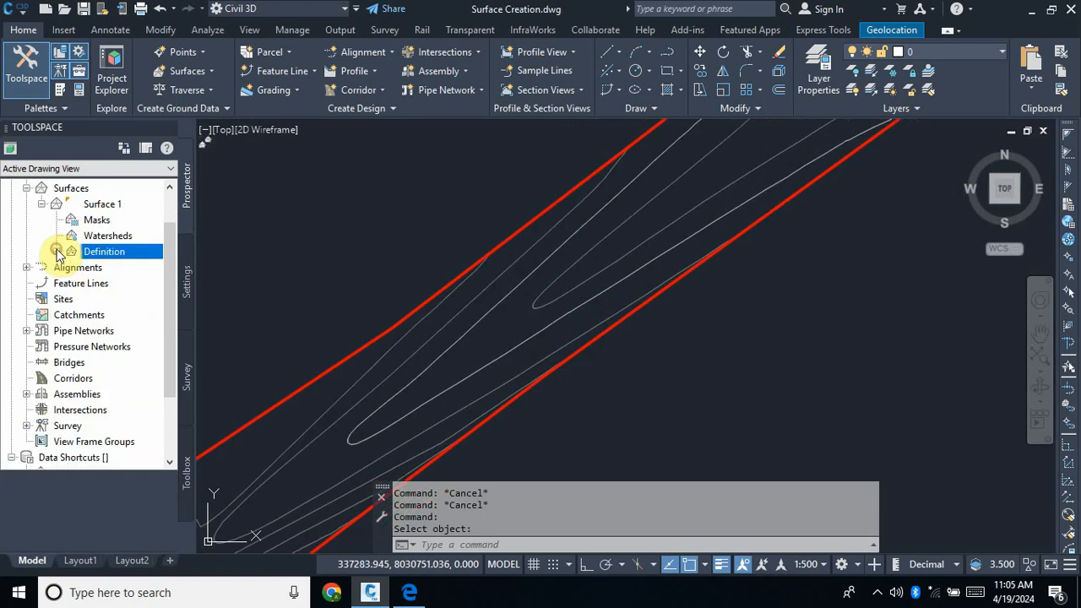
left_click(42, 204)
left_click(26, 187)
scroll(138, 265, "up", 1)
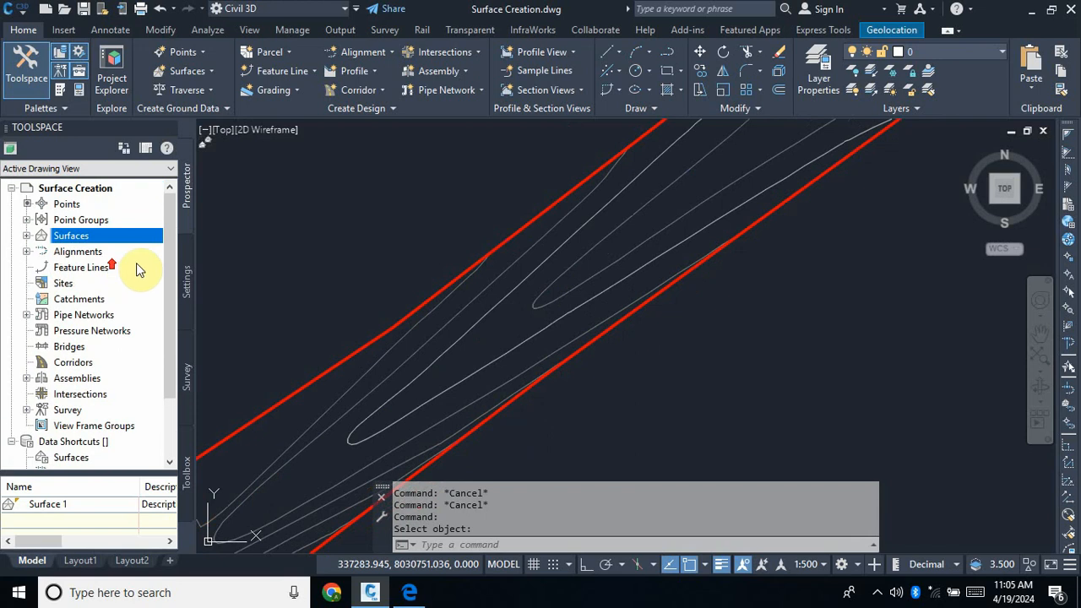
scroll(482, 398, "down", 6)
scroll(594, 340, "up", 4)
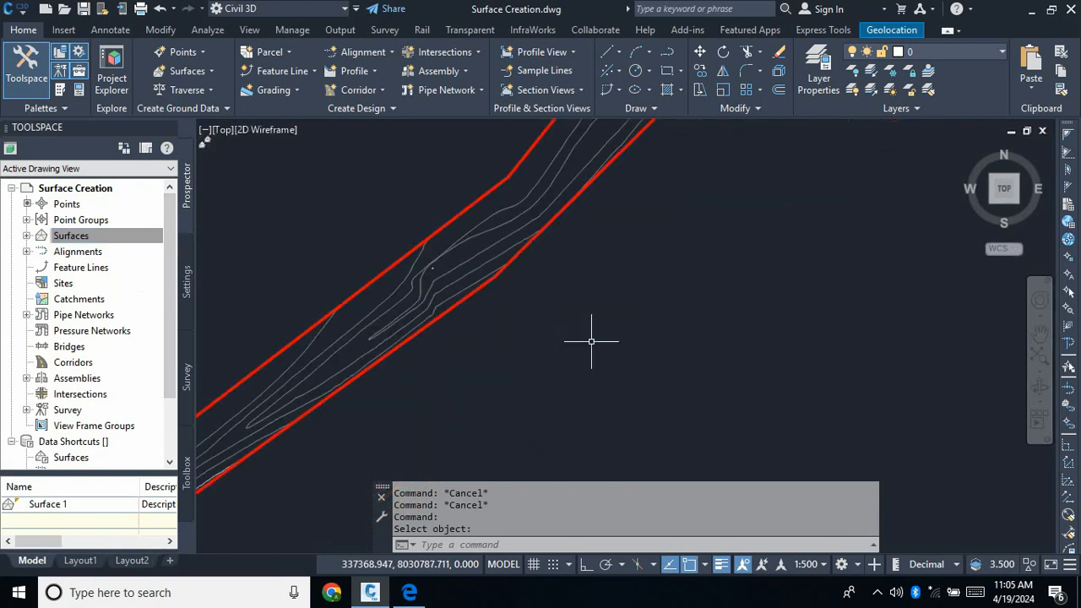
Examine the contours inside the red boundary along the corridor's southwest leg and around its bend.
scroll(591, 342, "down", 3)
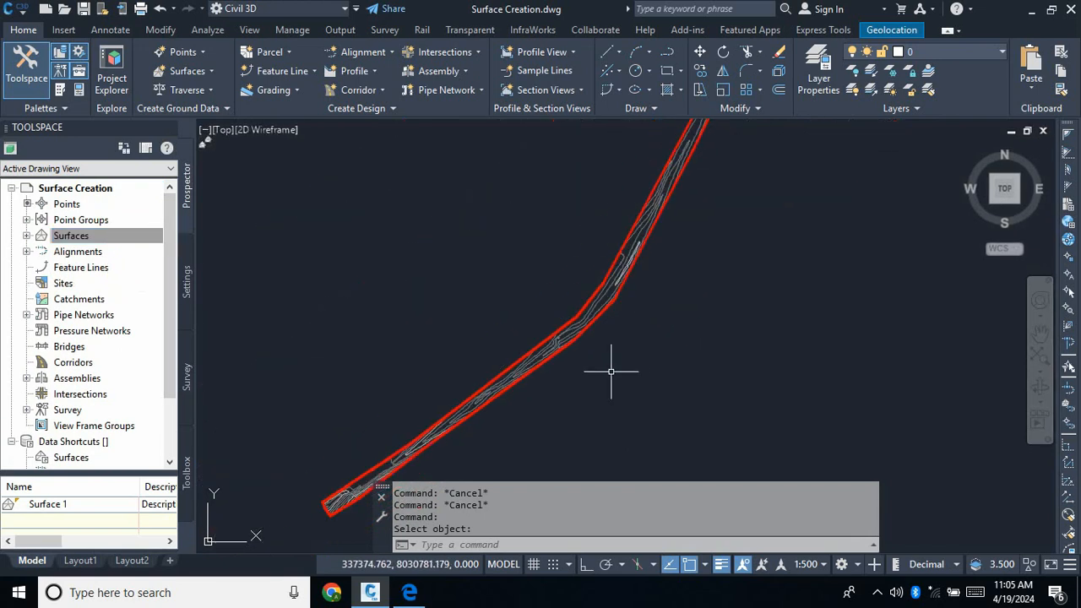
scroll(580, 345, "up", 5)
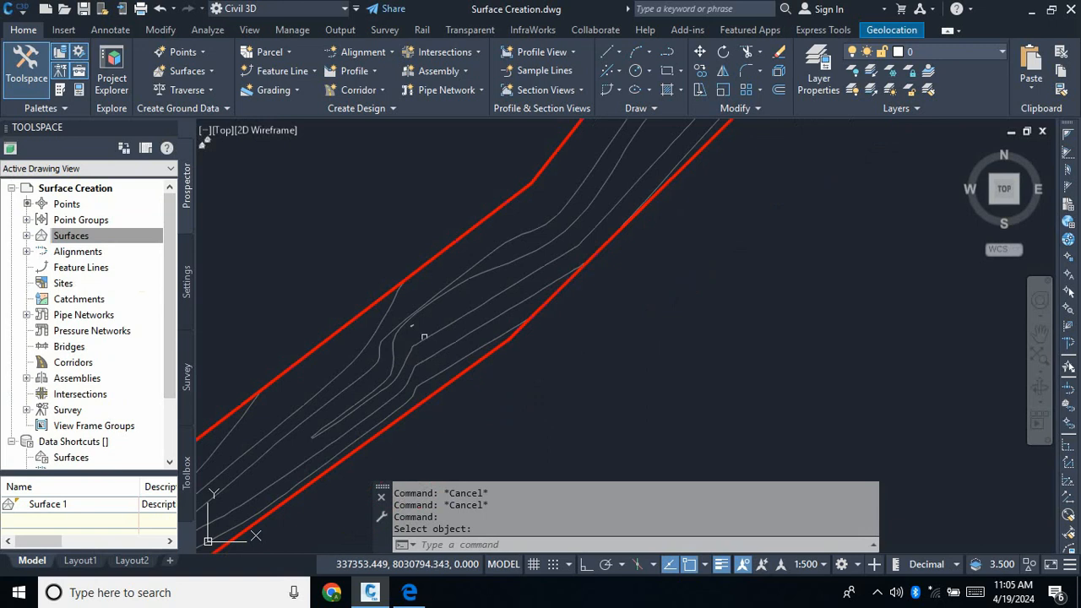
key("Escape")
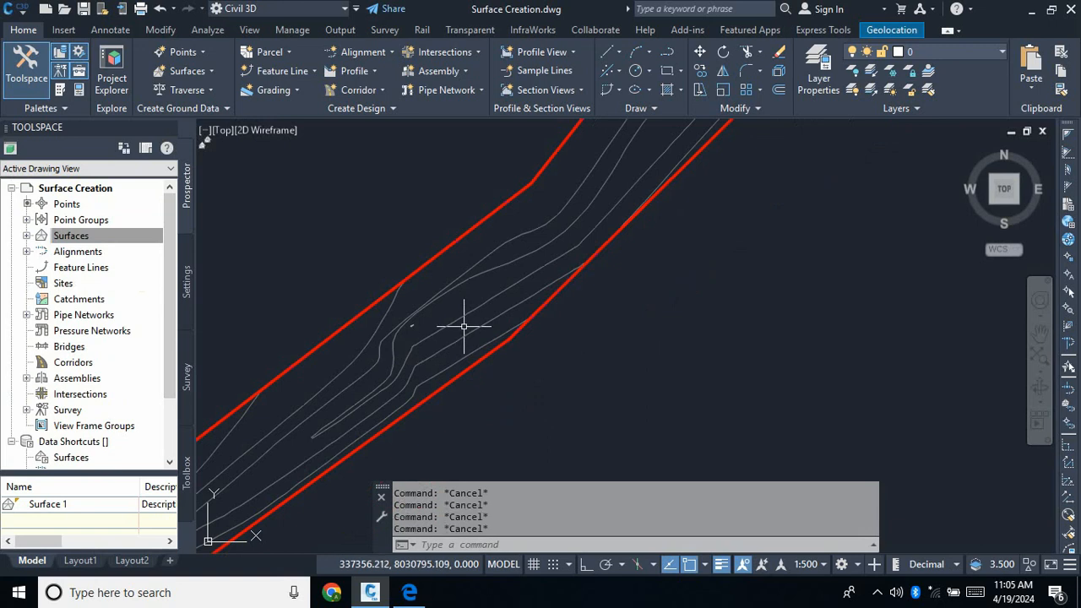
scroll(559, 321, "down", 4)
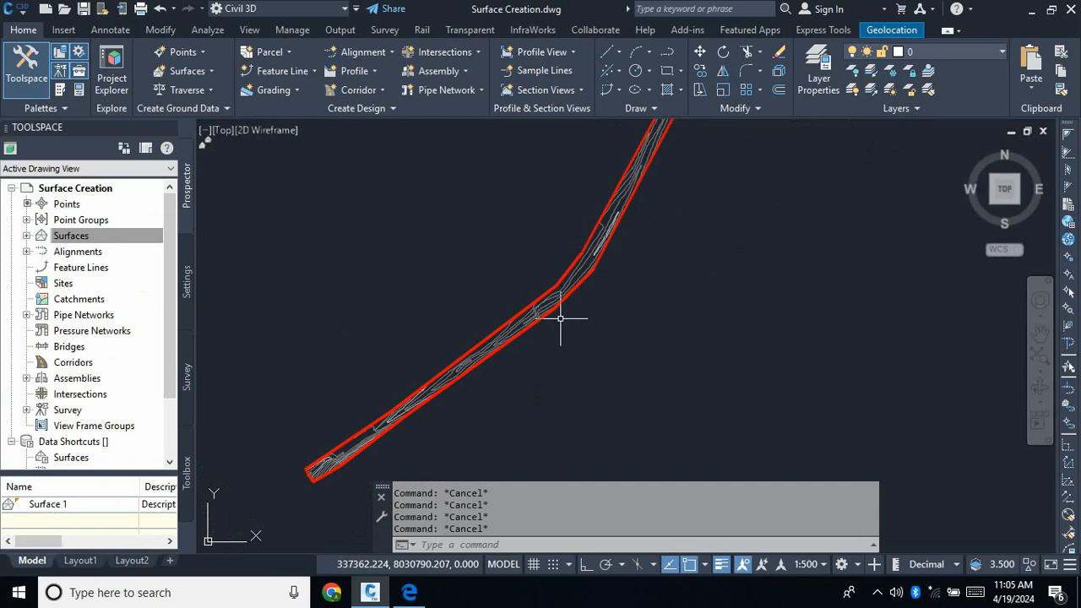
scroll(522, 318, "up", 3)
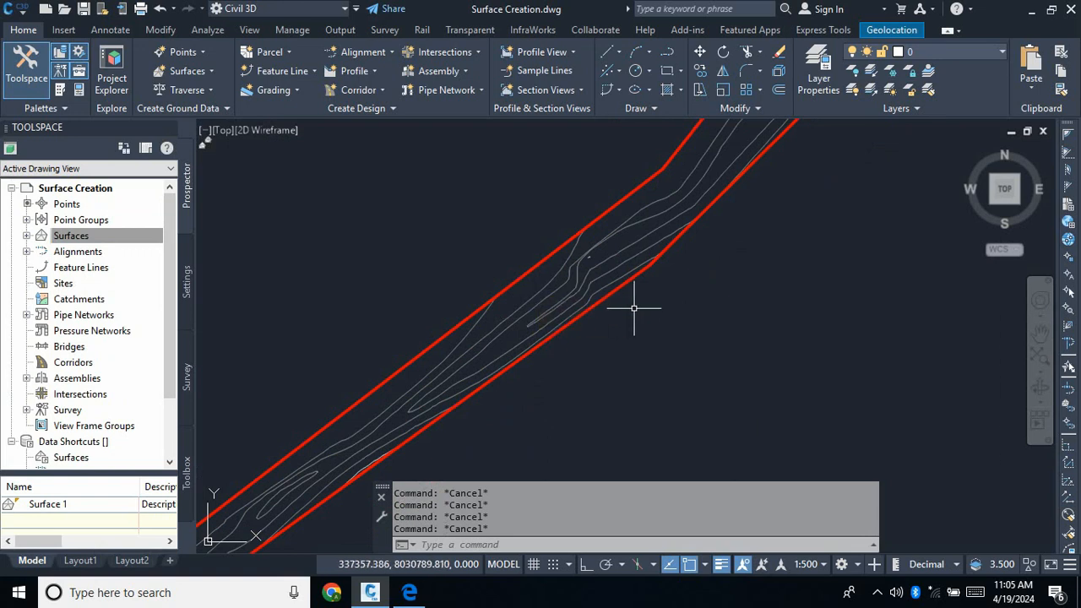
scroll(779, 284, "down", 3)
scroll(728, 249, "up", 3)
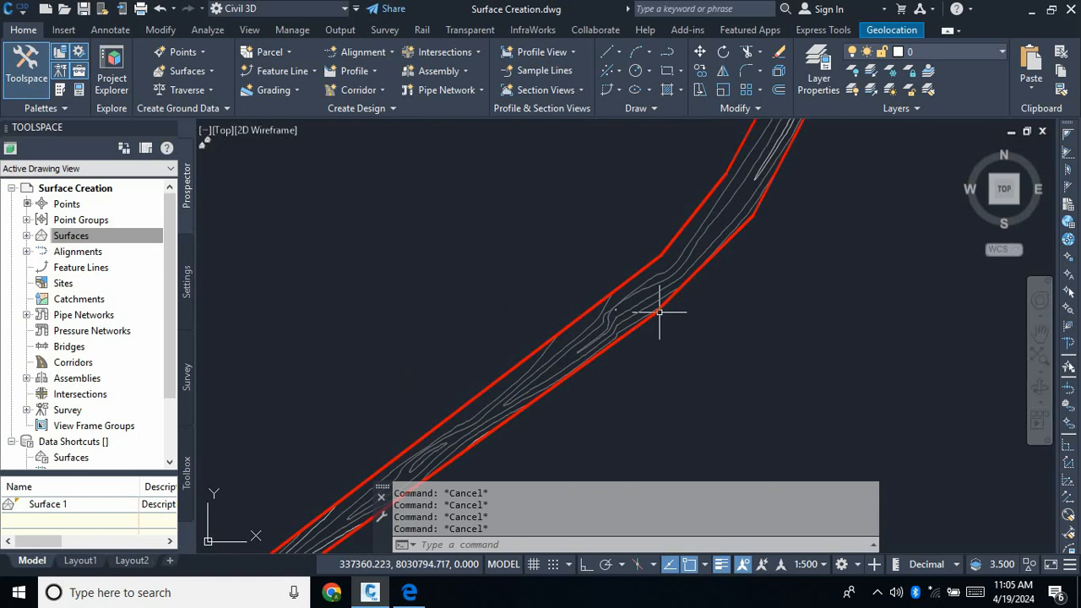
Start single contour labelling on Surface 1 and label the contours at the corridor's southwest end.
left_click(591, 344)
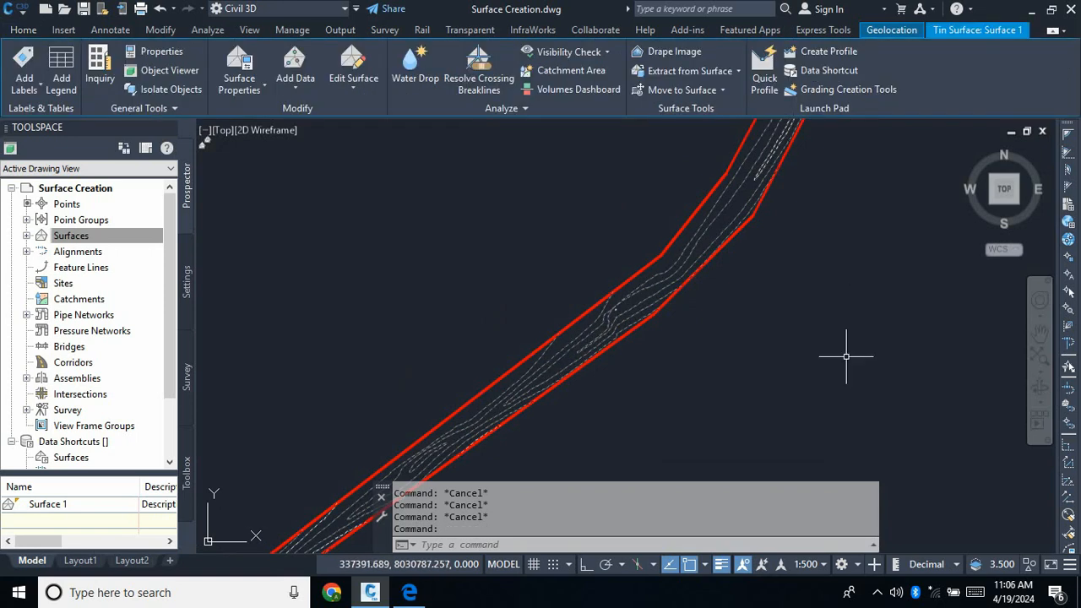
left_click(40, 89)
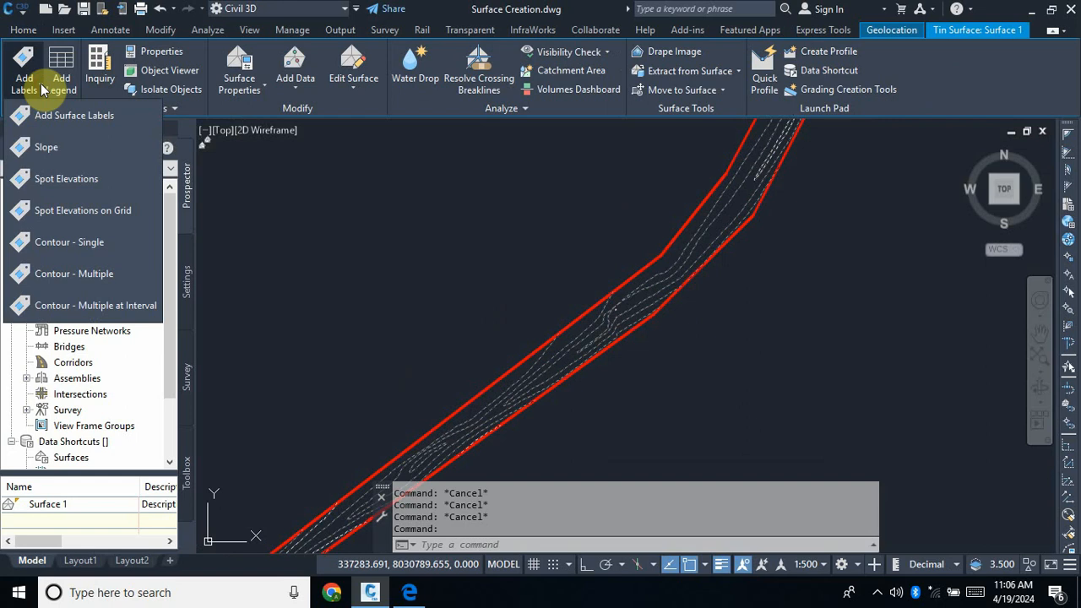
left_click(84, 241)
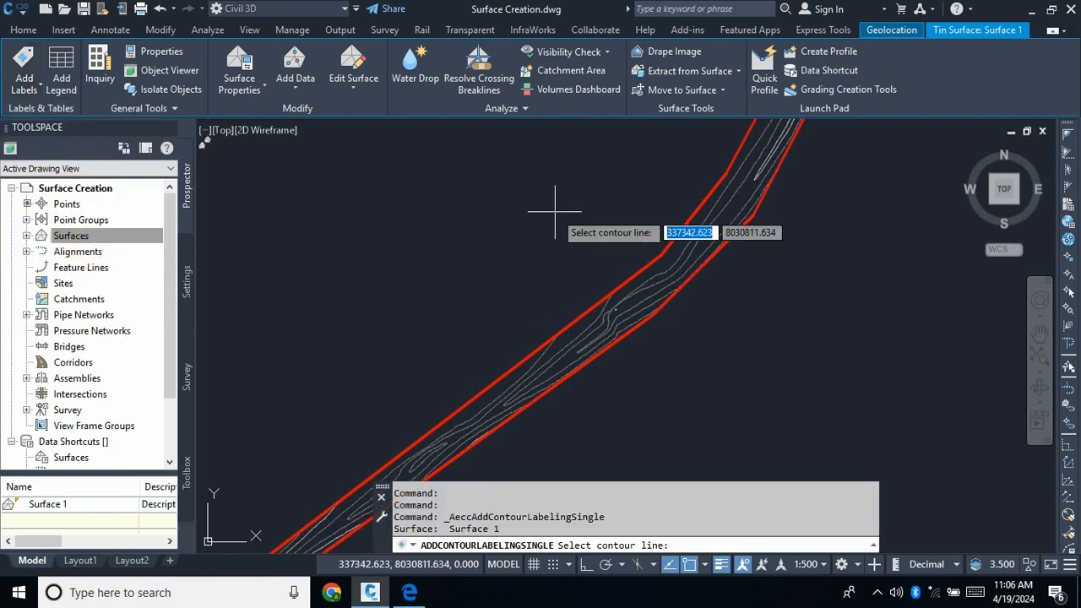
scroll(673, 332, "down", 2)
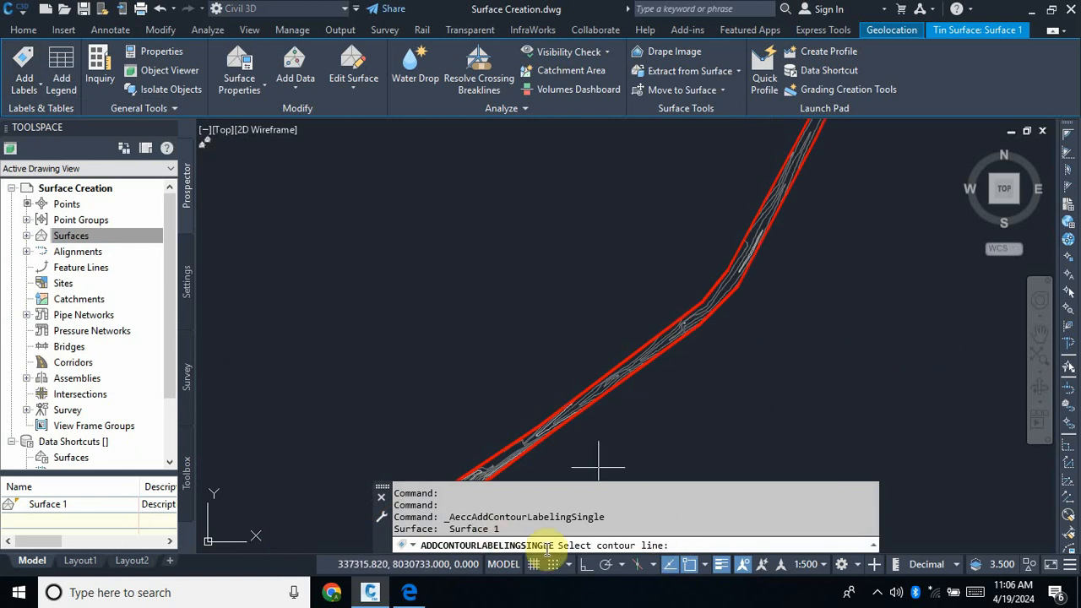
scroll(500, 200, "down", 3)
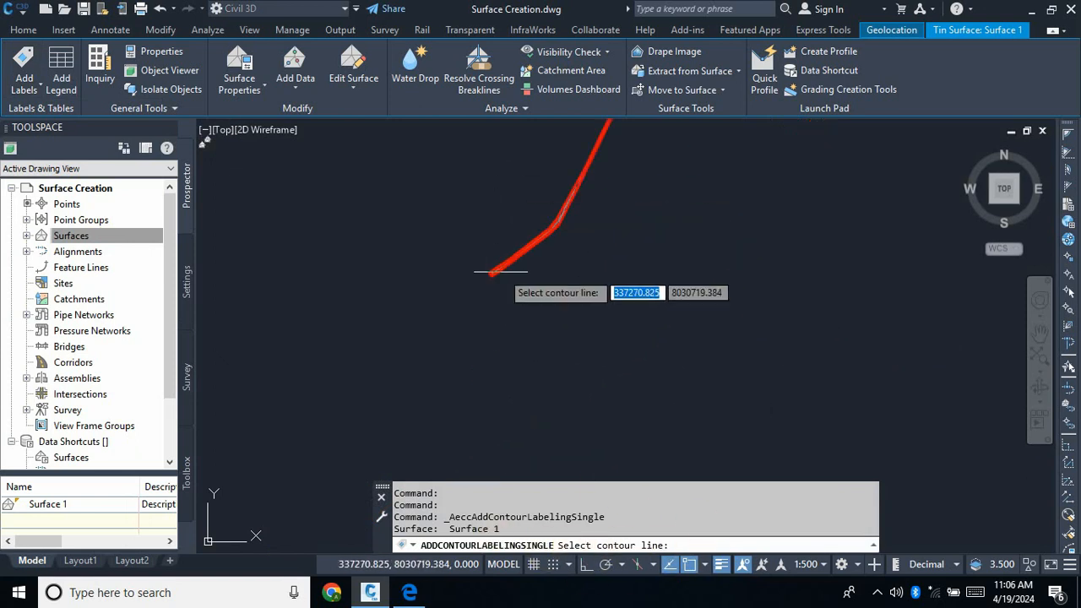
scroll(494, 272, "up", 5)
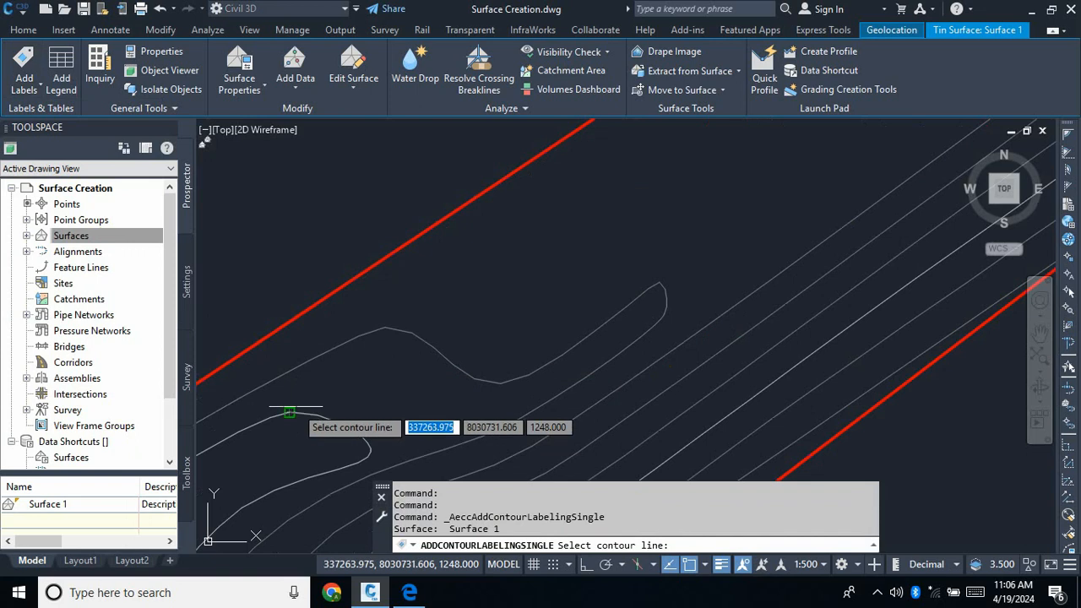
left_click(301, 415)
scroll(490, 414, "down", 3)
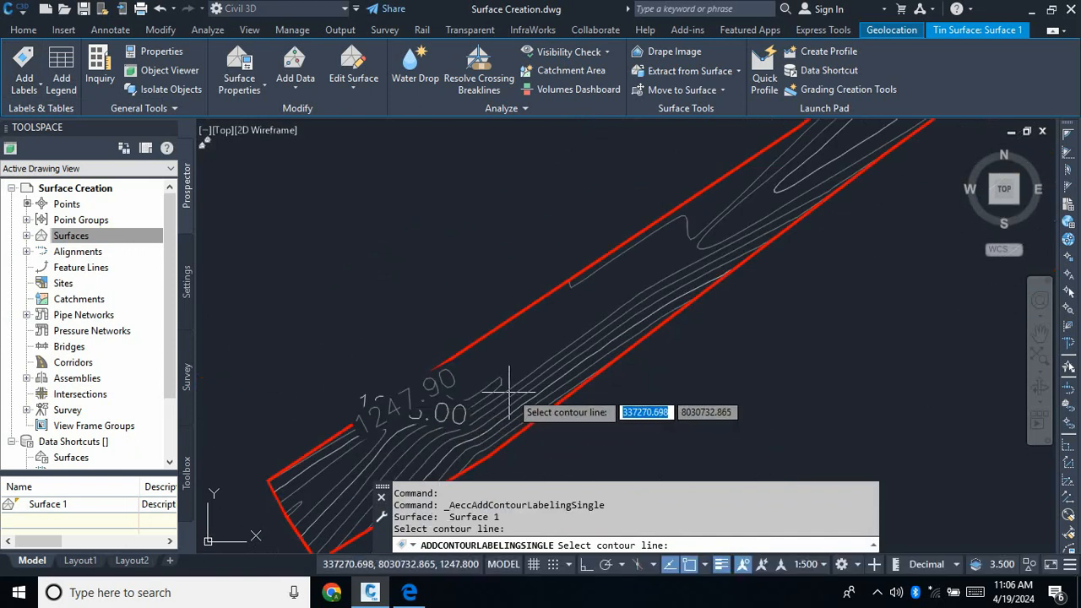
Label the 1248.20 contour midway along the southwest leg and the 1248.40 contour just past the bend.
scroll(359, 397, "down", 3)
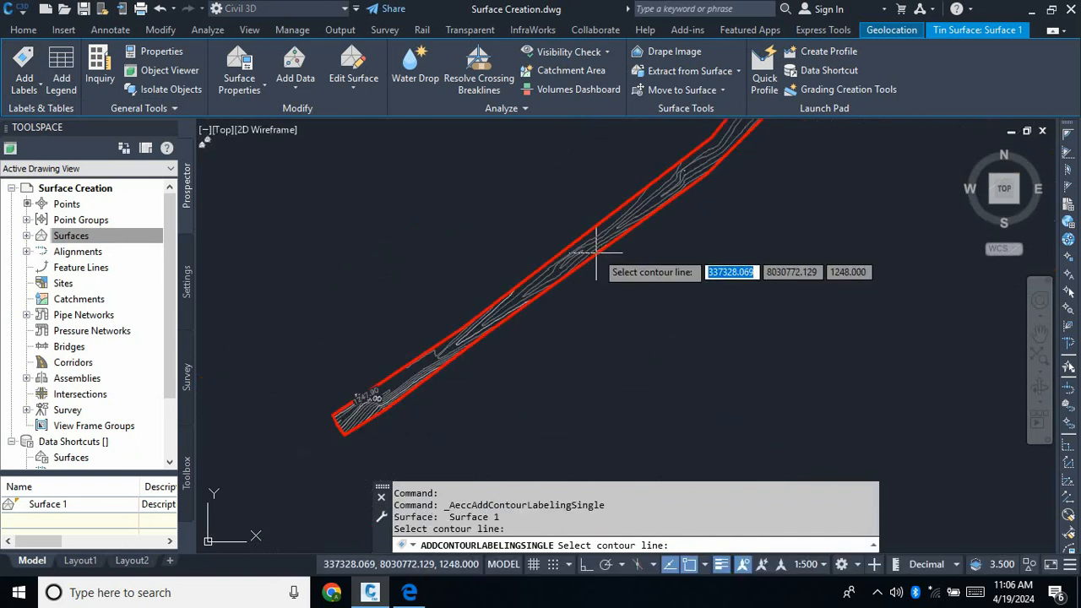
scroll(591, 250, "up", 4)
scroll(506, 296, "up", 2)
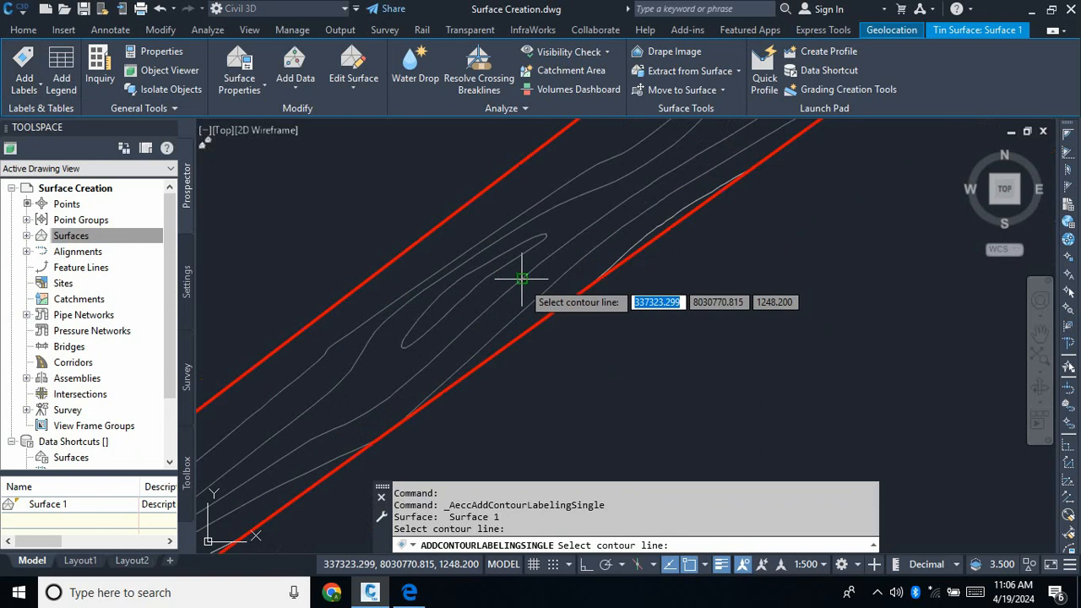
scroll(507, 287, "up", 3)
left_click(511, 245)
scroll(458, 363, "down", 4)
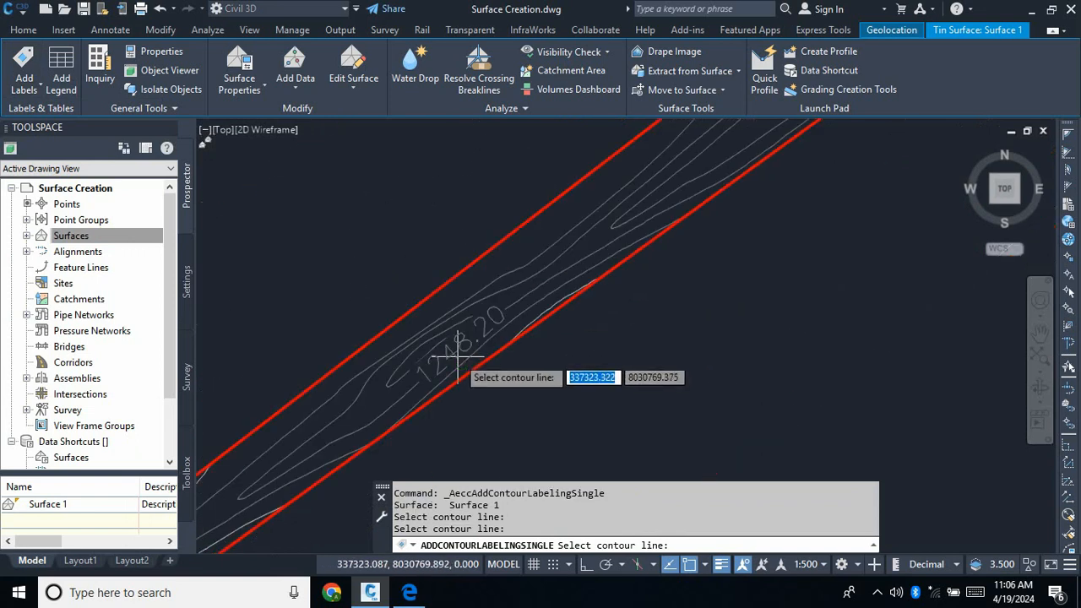
scroll(458, 356, "down", 3)
scroll(678, 158, "up", 6)
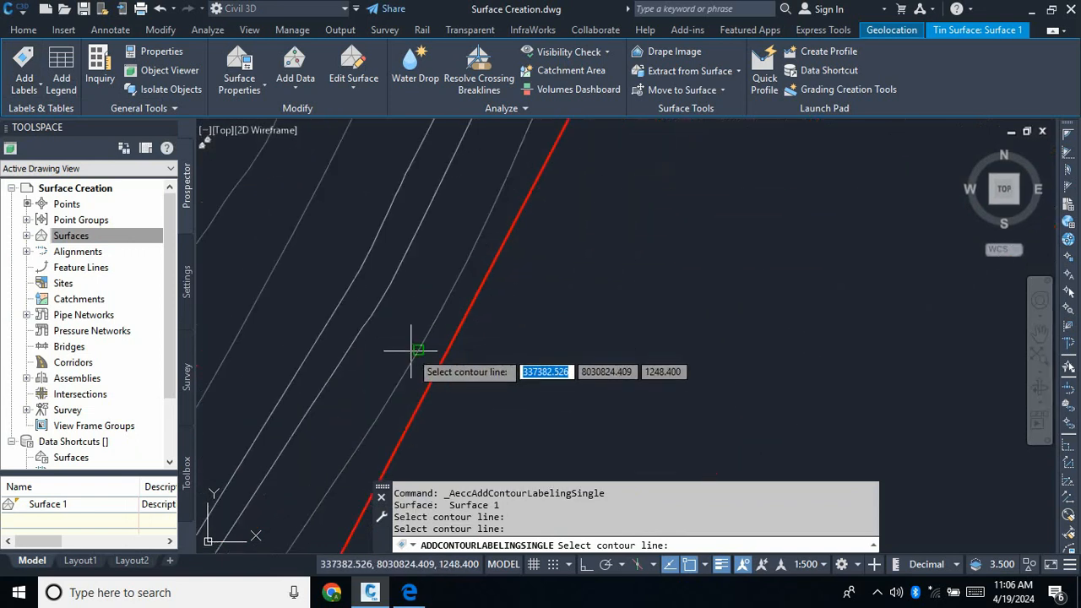
left_click(276, 254)
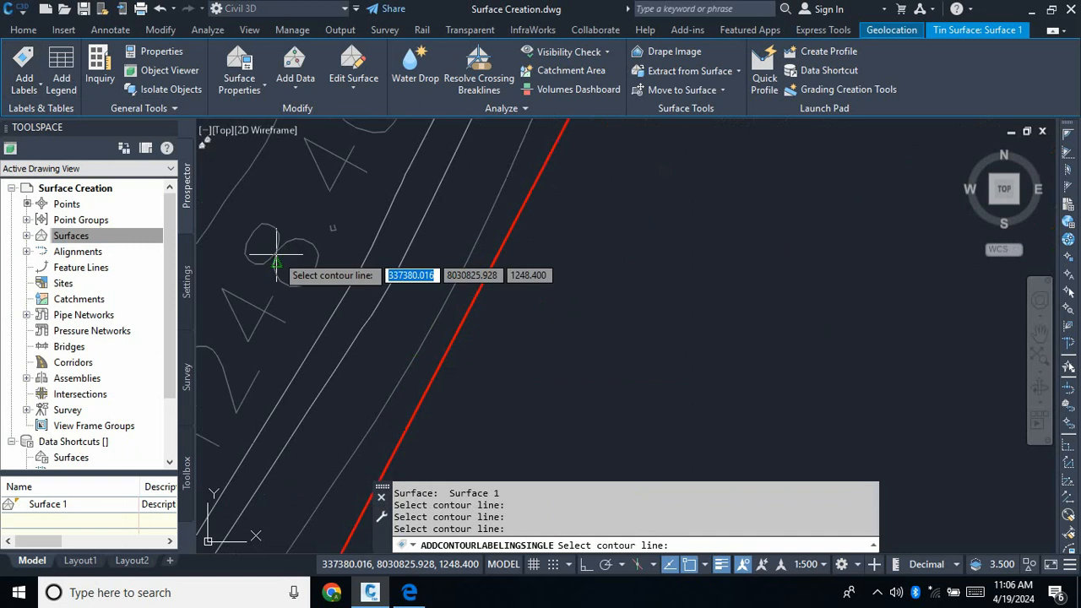
Label one contour on the straight northeast leg and the 1248.40 contour farther along it.
scroll(276, 254, "down", 6)
scroll(365, 206, "up", 4)
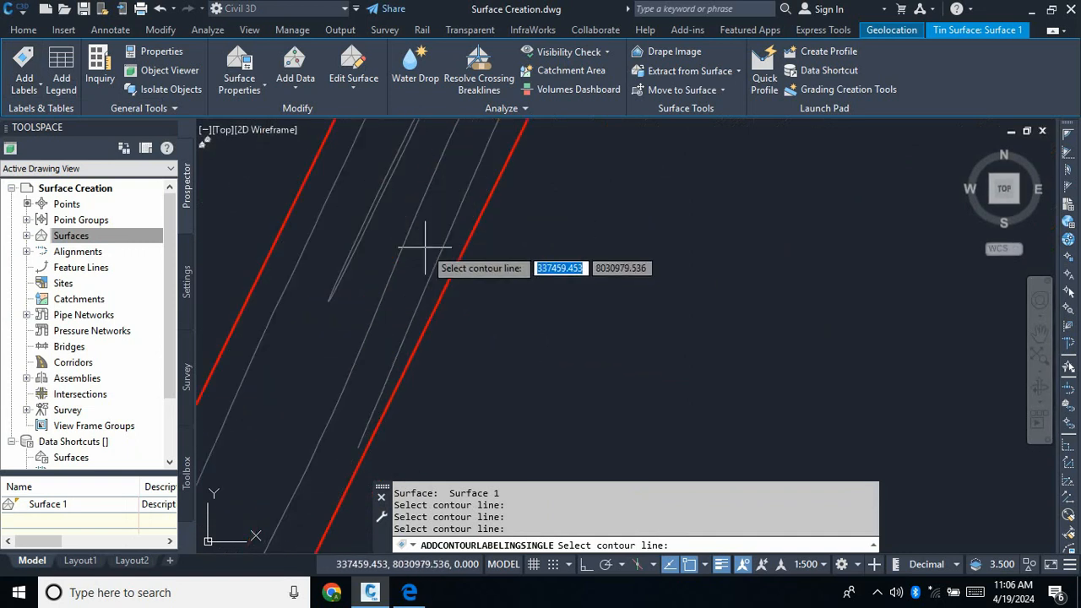
left_click(384, 289)
scroll(287, 271, "down", 4)
scroll(491, 409, "down", 2)
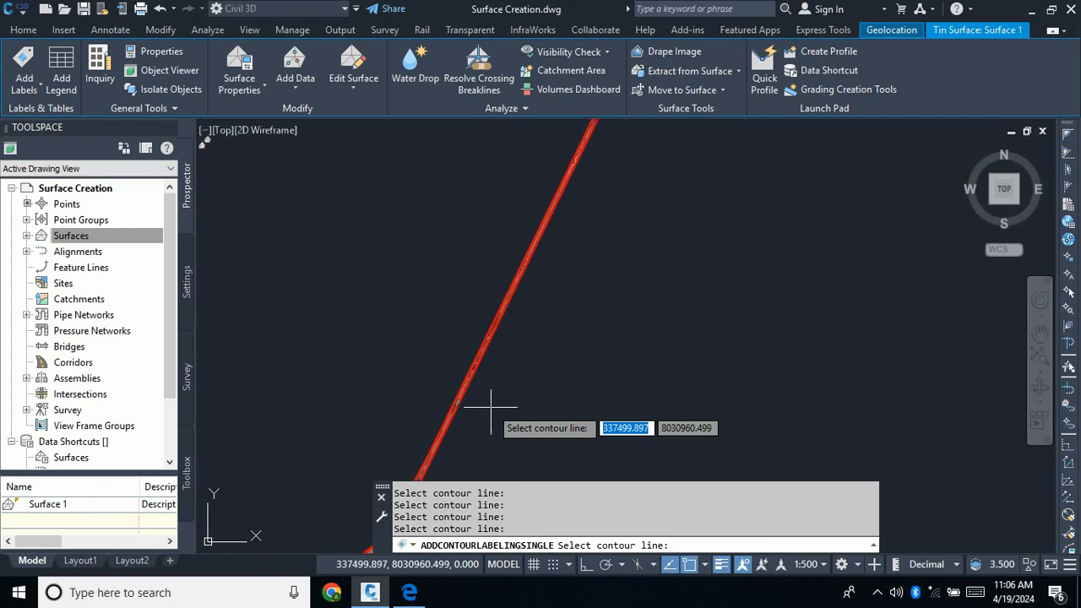
scroll(579, 272, "up", 4)
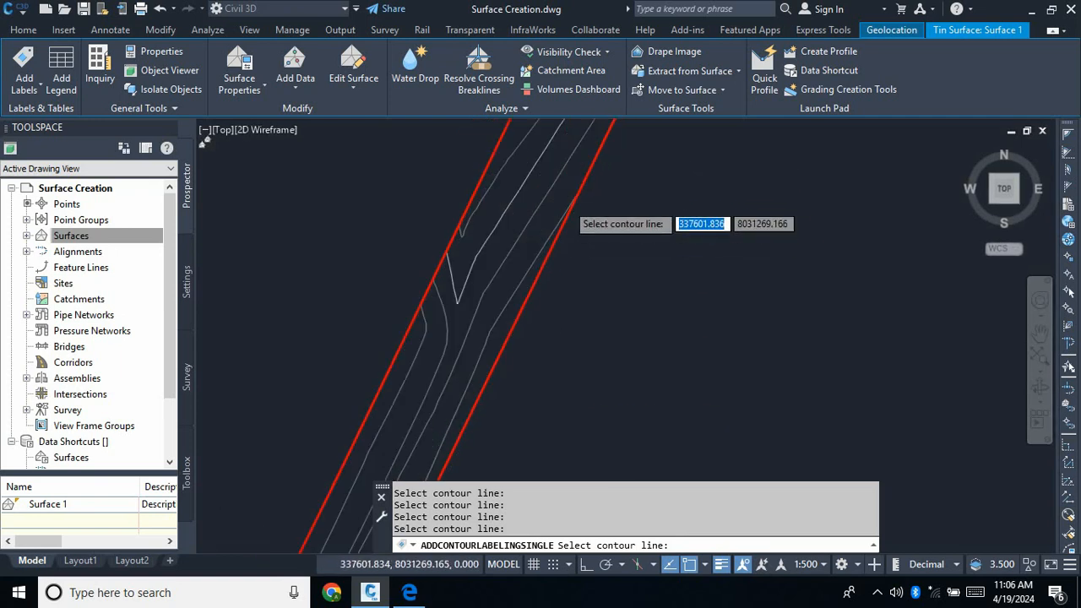
scroll(571, 203, "up", 2)
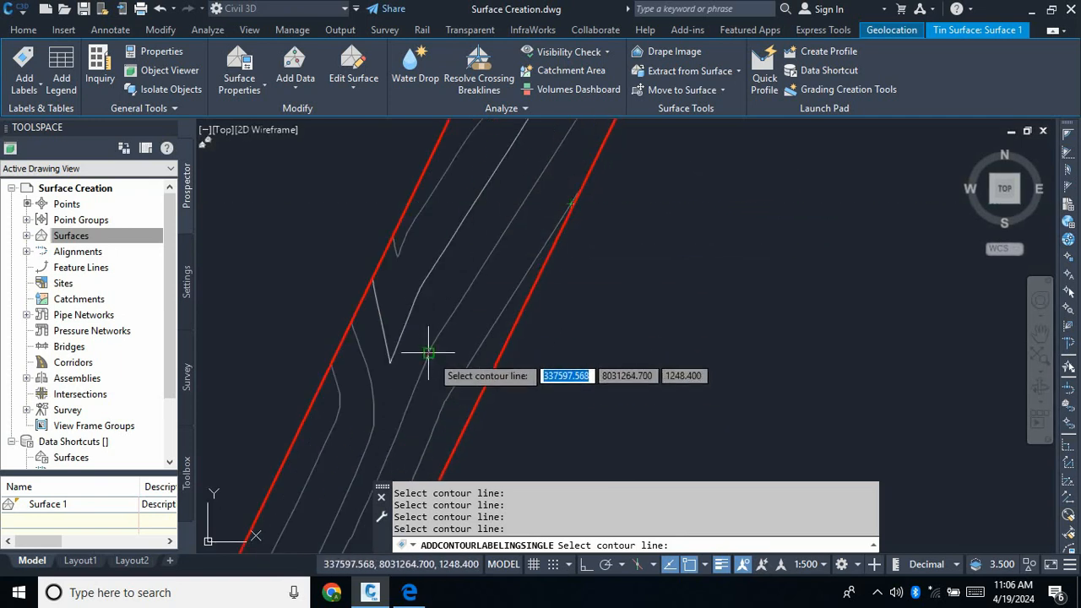
left_click(428, 353)
Label the 1248.70 and 1248.80 contours farther northeast in the corridor and end the contour labelling.
scroll(439, 410, "down", 3)
scroll(529, 224, "up", 3)
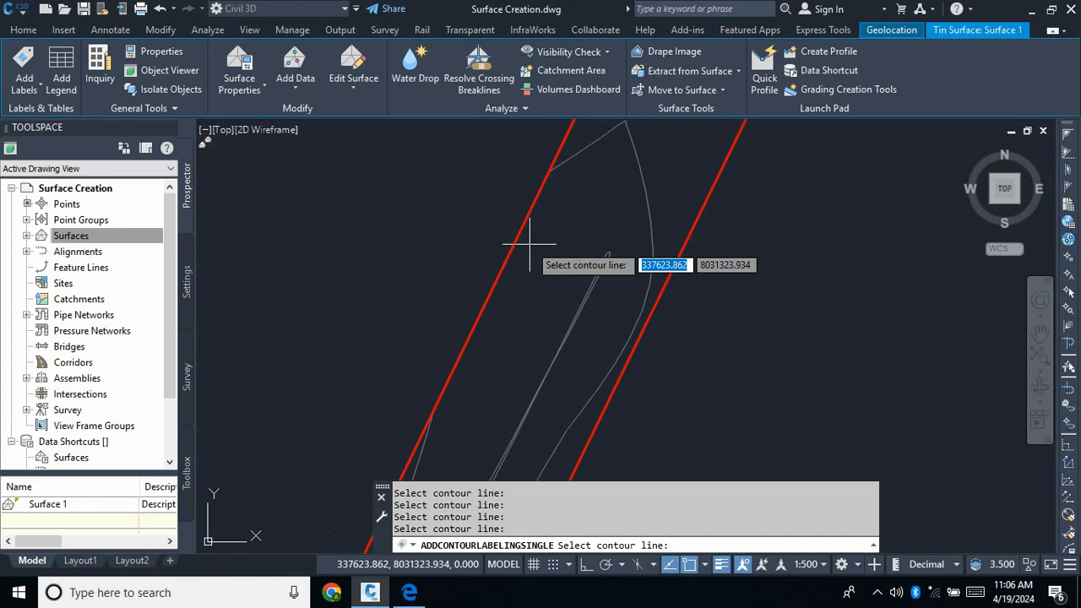
left_click(633, 174)
scroll(560, 293, "down", 2)
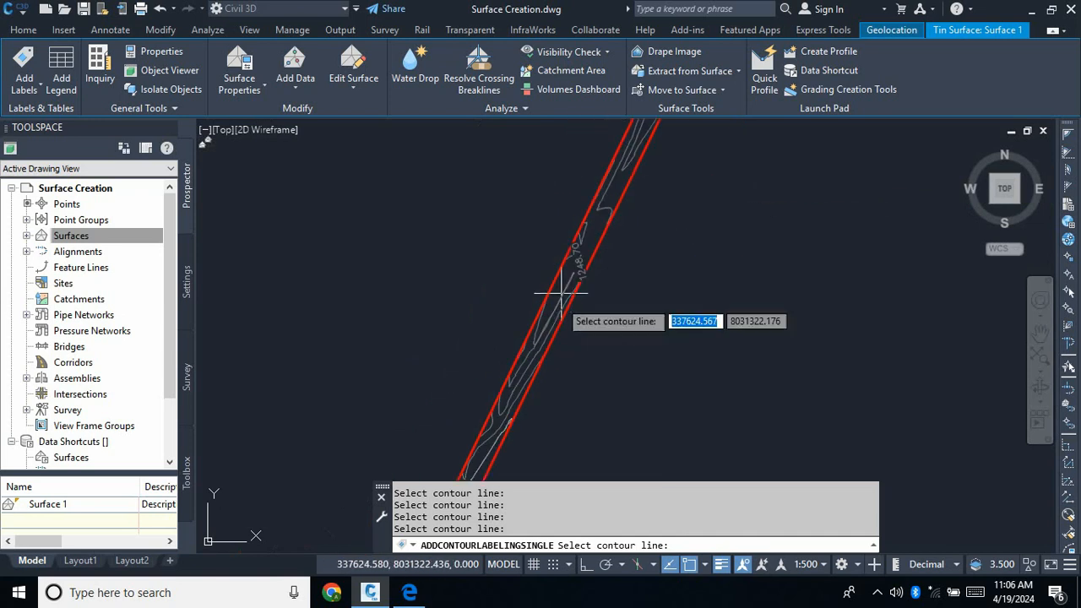
scroll(557, 354, "up", 3)
scroll(555, 385, "down", 4)
scroll(549, 390, "up", 4)
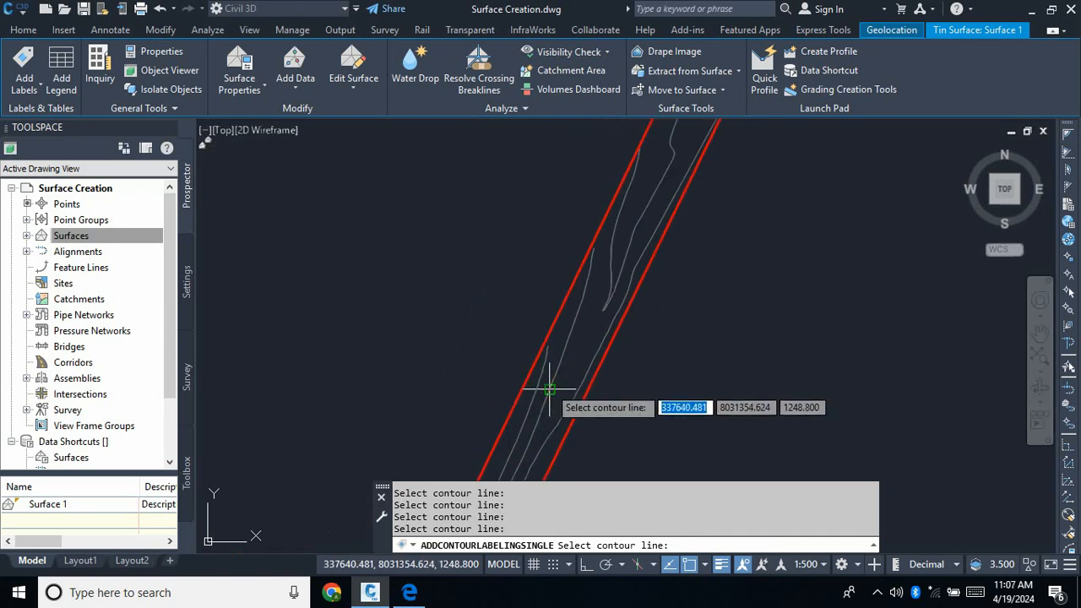
left_click(563, 346)
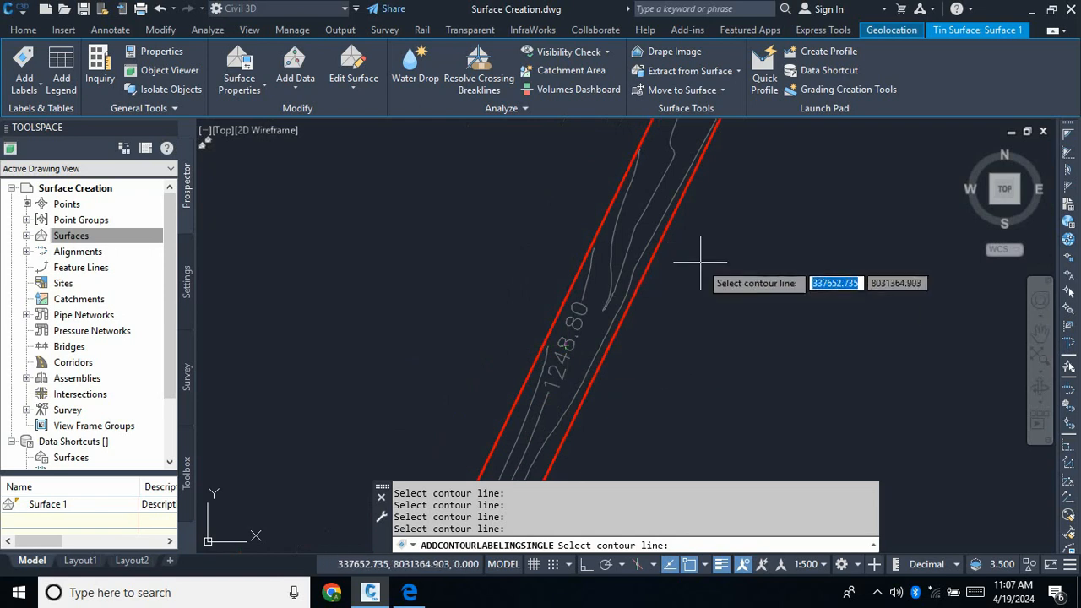
key("Escape")
key("Escape")
key("Escape")
key("Escape")
key("Escape")
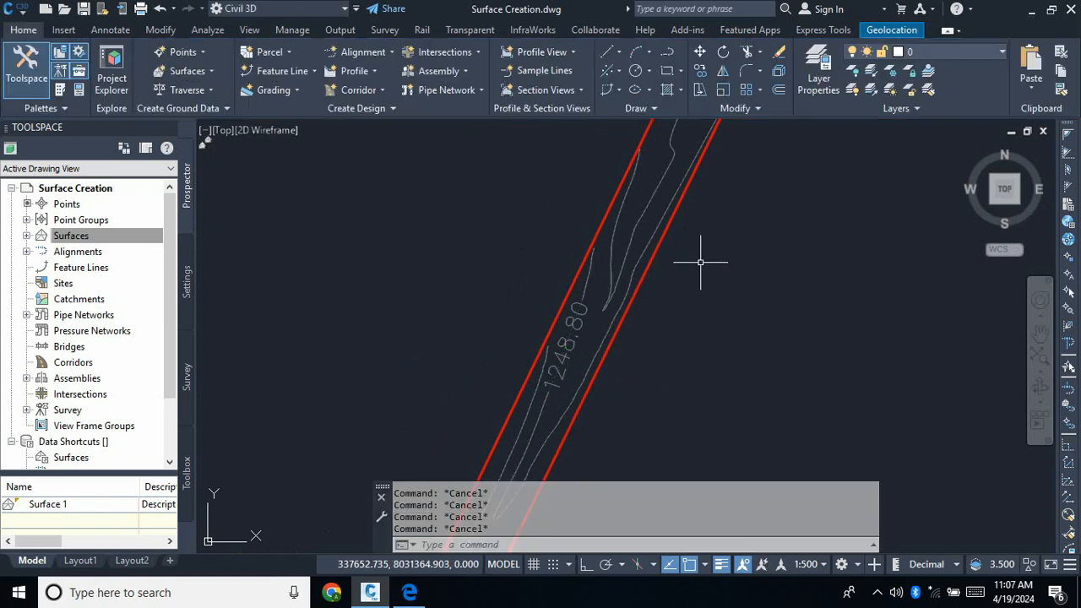
Examine the placed contour labels from the corridor's southwest end, along the southwest leg and past the bend.
scroll(740, 201, "down", 3)
scroll(741, 179, "down", 5)
scroll(714, 246, "up", 5)
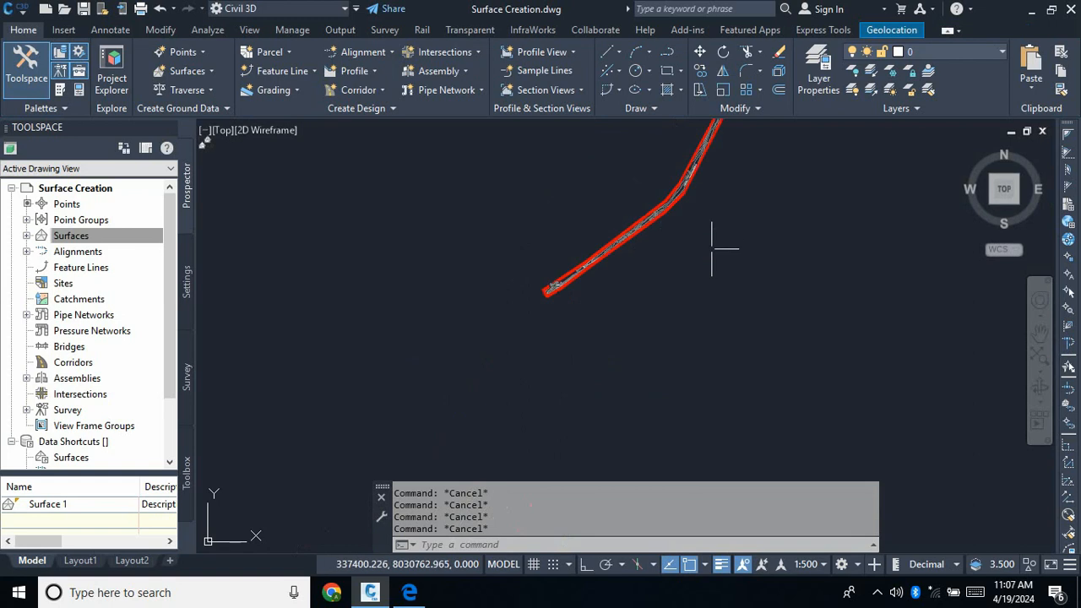
scroll(632, 245, "up", 6)
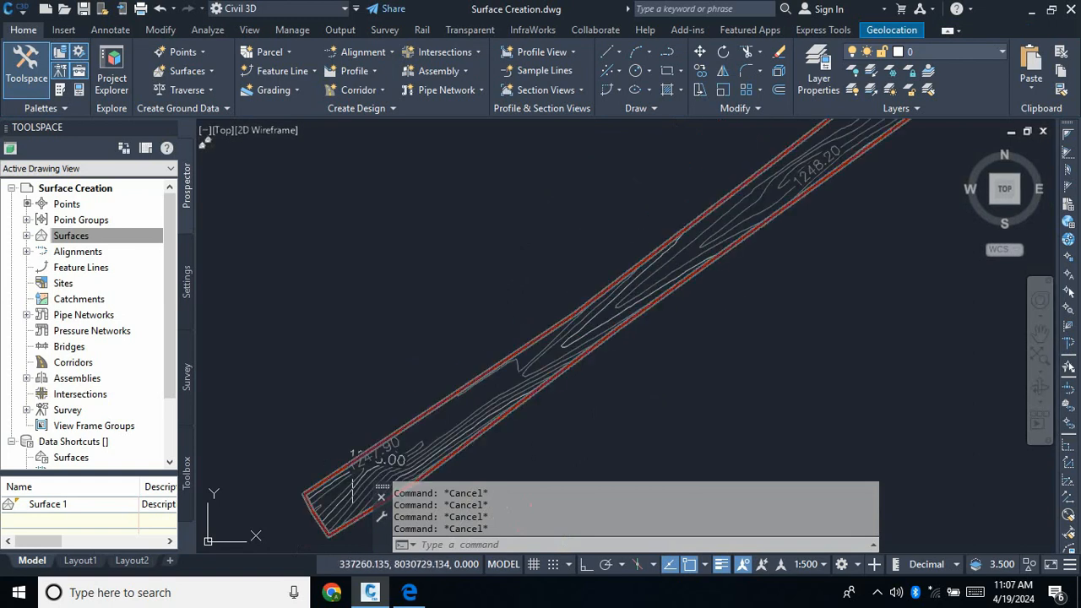
scroll(404, 425, "down", 3)
scroll(387, 423, "up", 1)
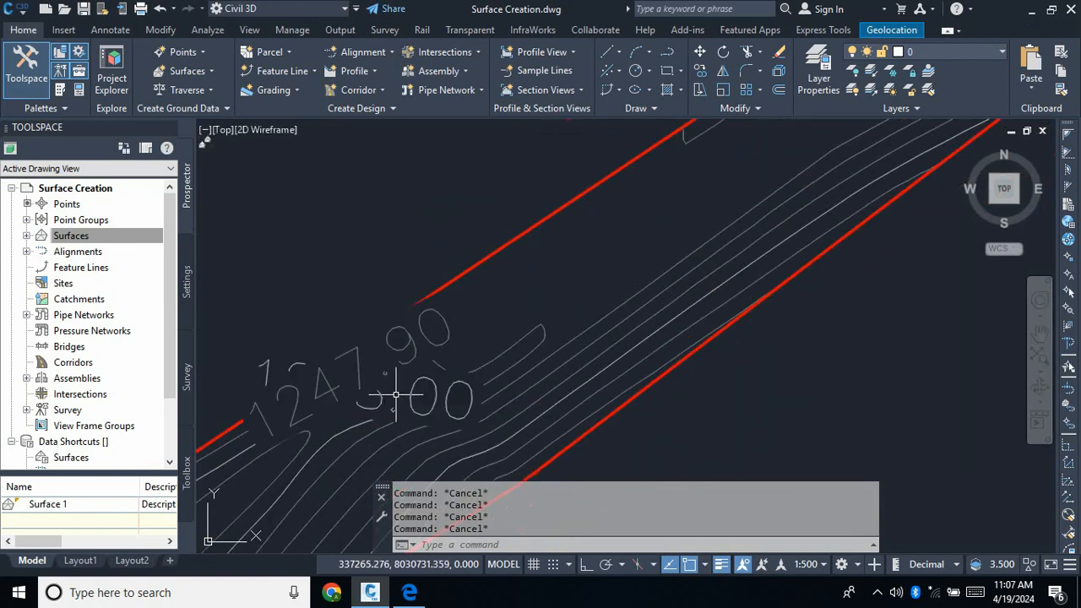
scroll(370, 401, "down", 3)
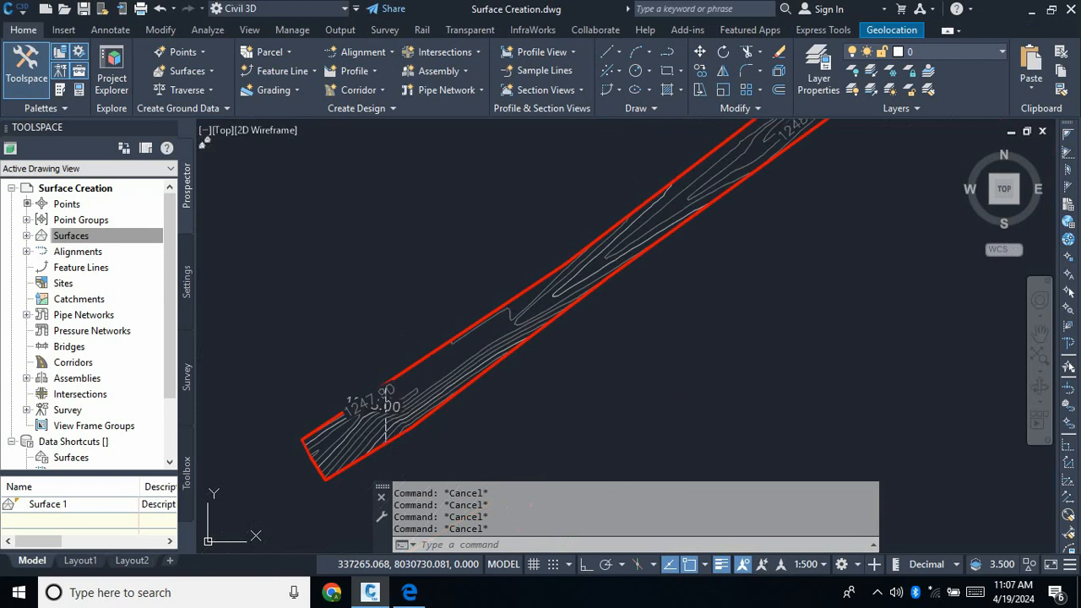
scroll(367, 409, "up", 3)
scroll(371, 413, "down", 3)
scroll(590, 250, "up", 3)
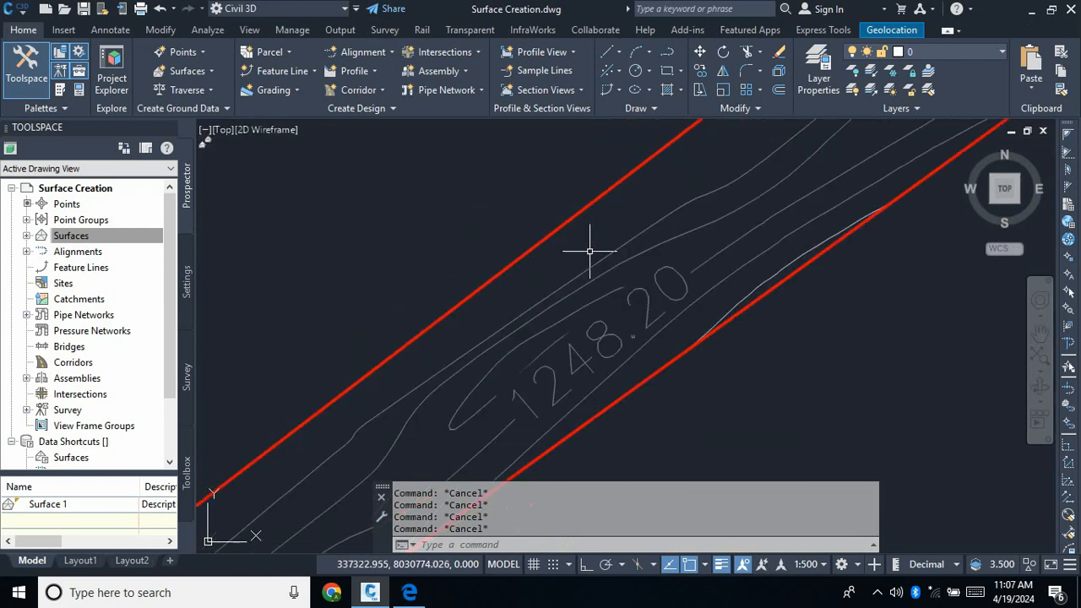
scroll(591, 357, "down", 3)
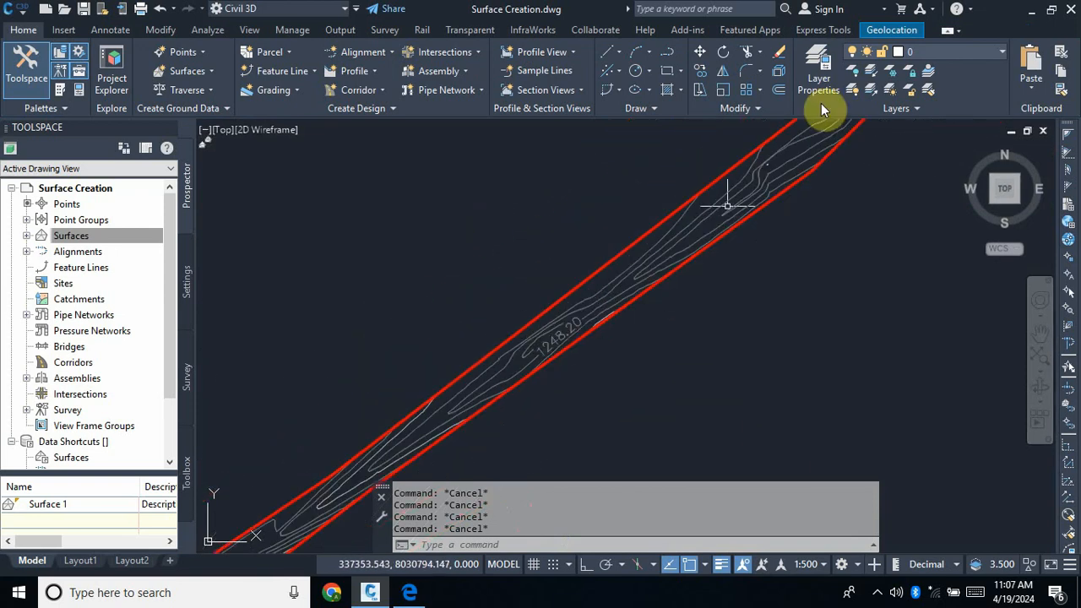
scroll(591, 357, "up", 3)
scroll(475, 415, "down", 4)
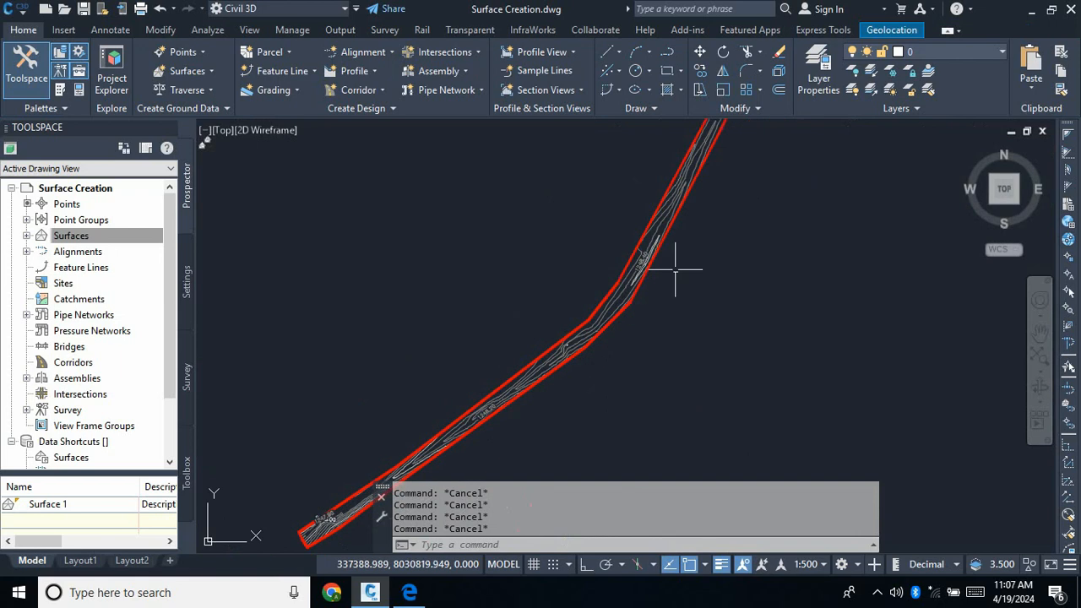
scroll(631, 285, "up", 2)
scroll(631, 285, "up", 2)
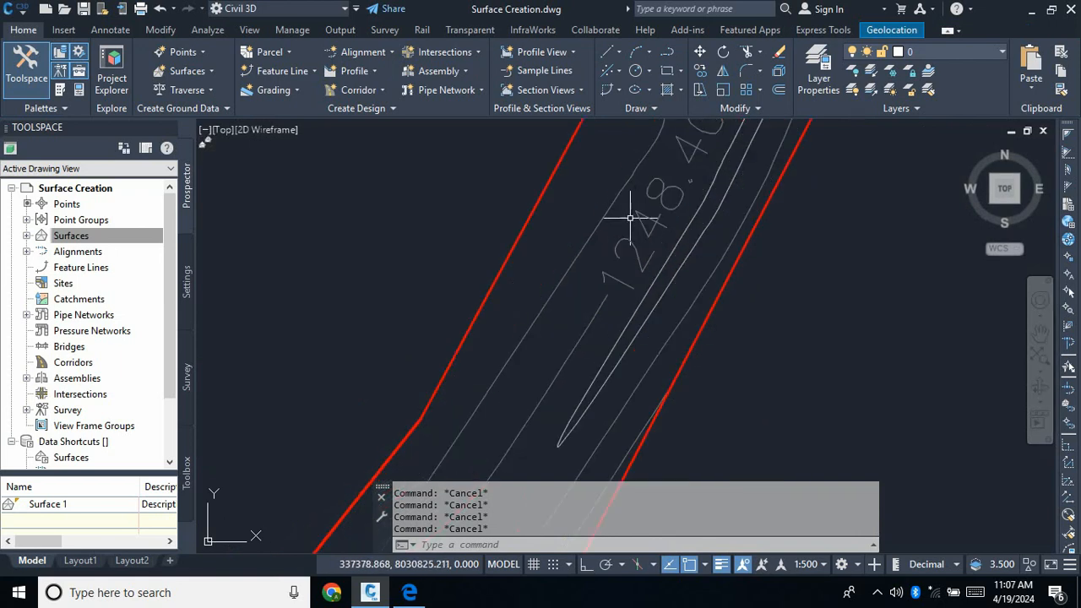
Set the masking of the 1248.40 contour label just past the bend to the contour line option.
scroll(590, 279, "down", 3)
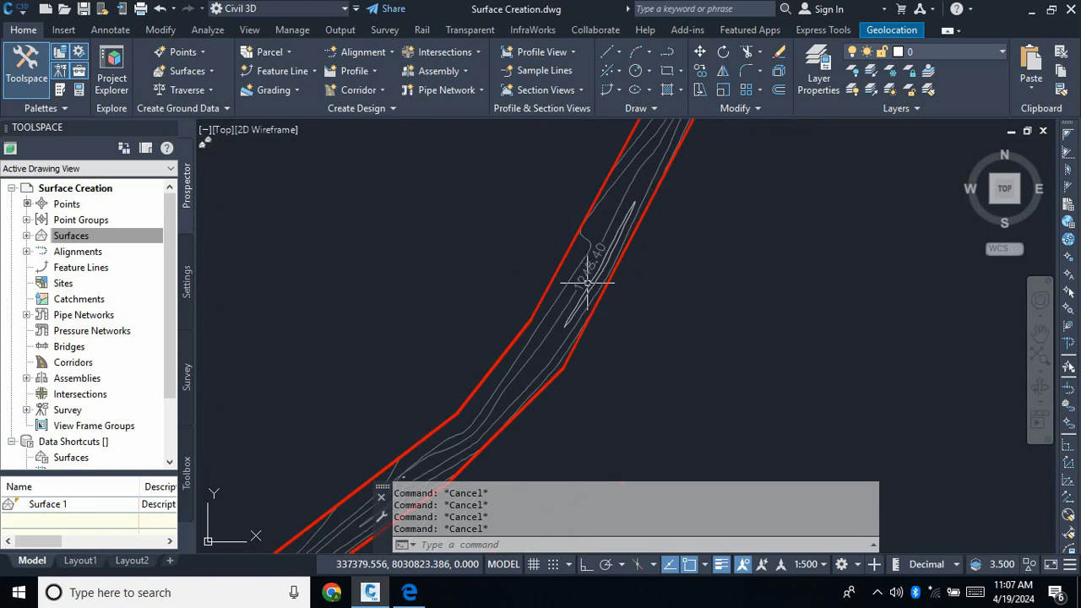
scroll(591, 274, "up", 2)
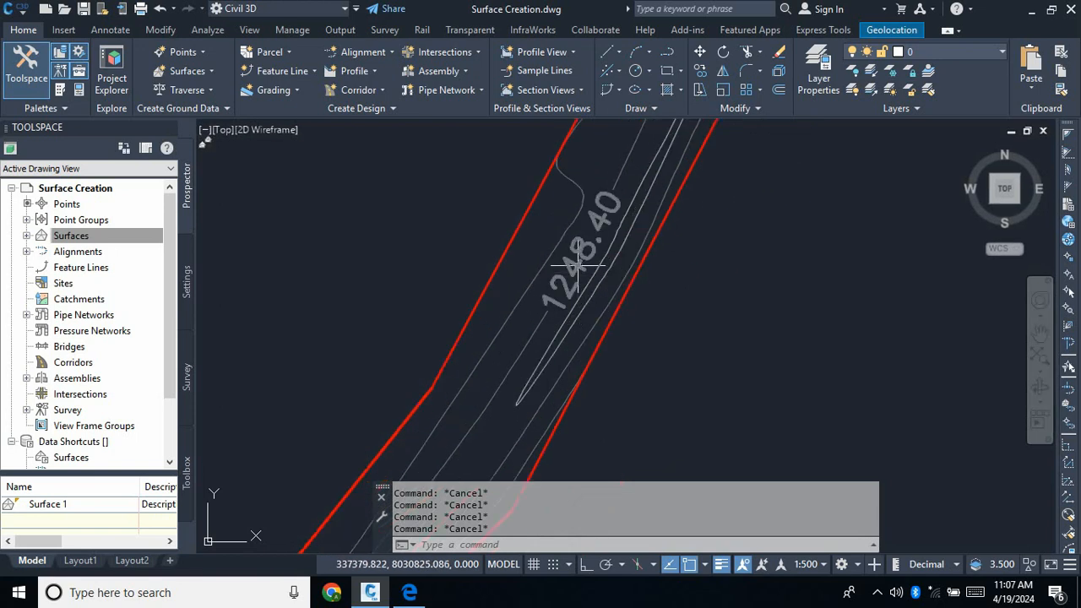
mouse_move(578, 266)
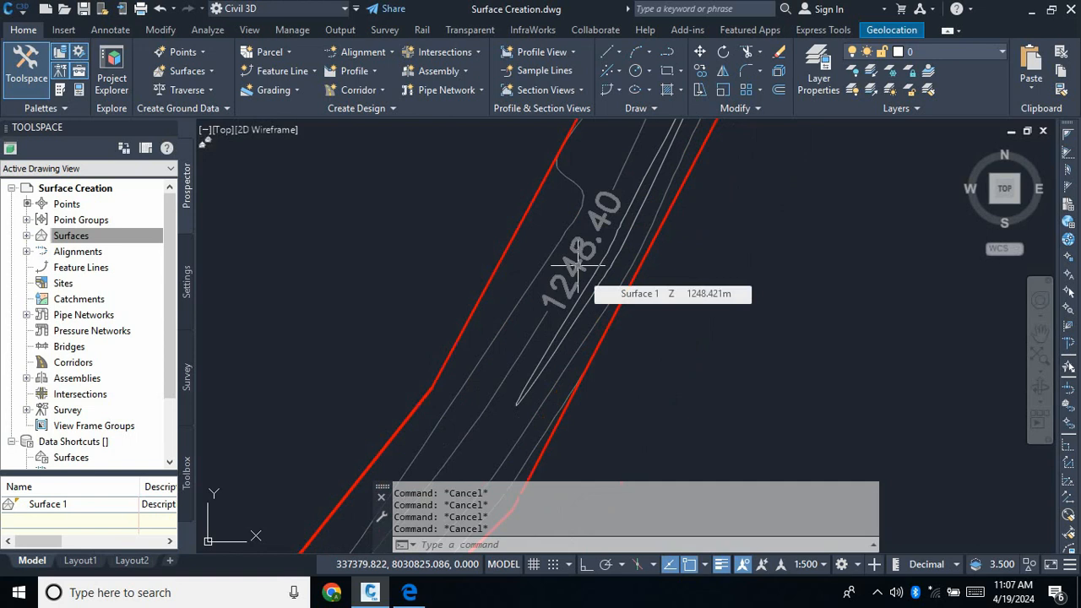
left_click(578, 267)
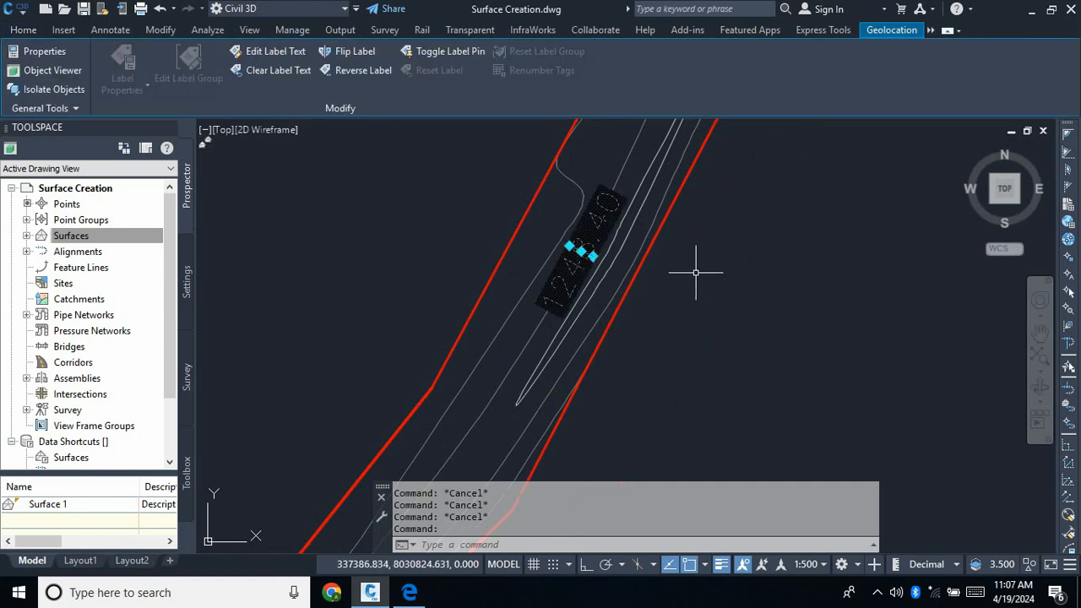
right_click(688, 263)
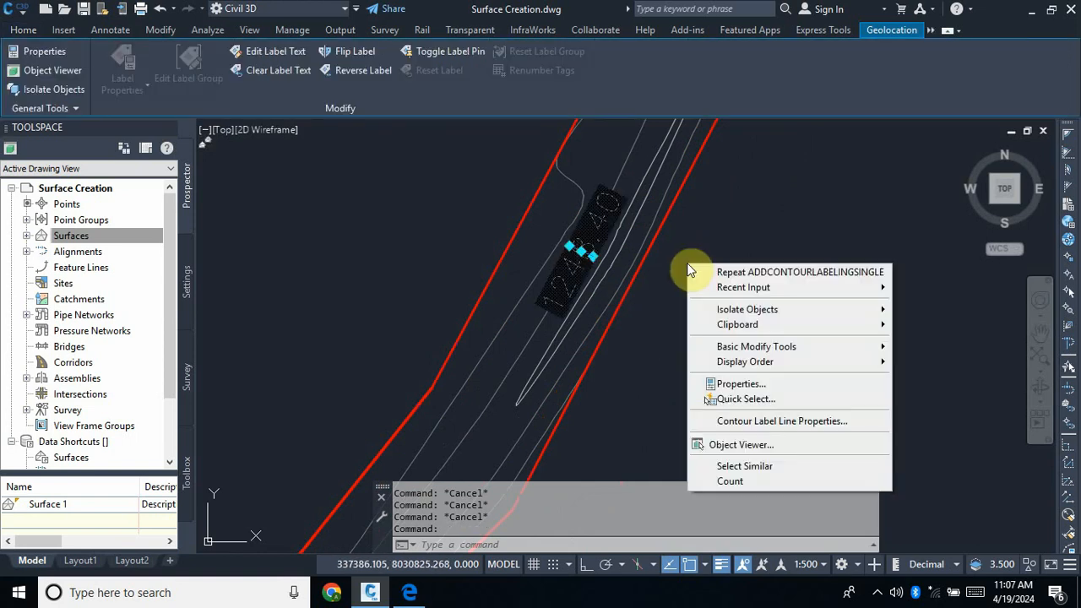
left_click(754, 384)
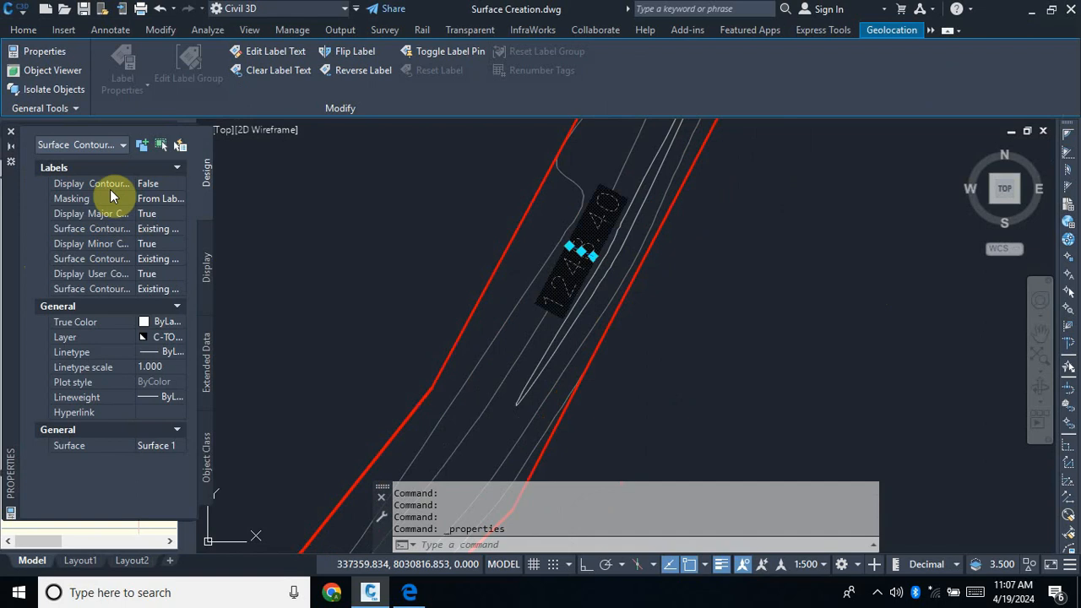
left_click(160, 198)
left_click(178, 198)
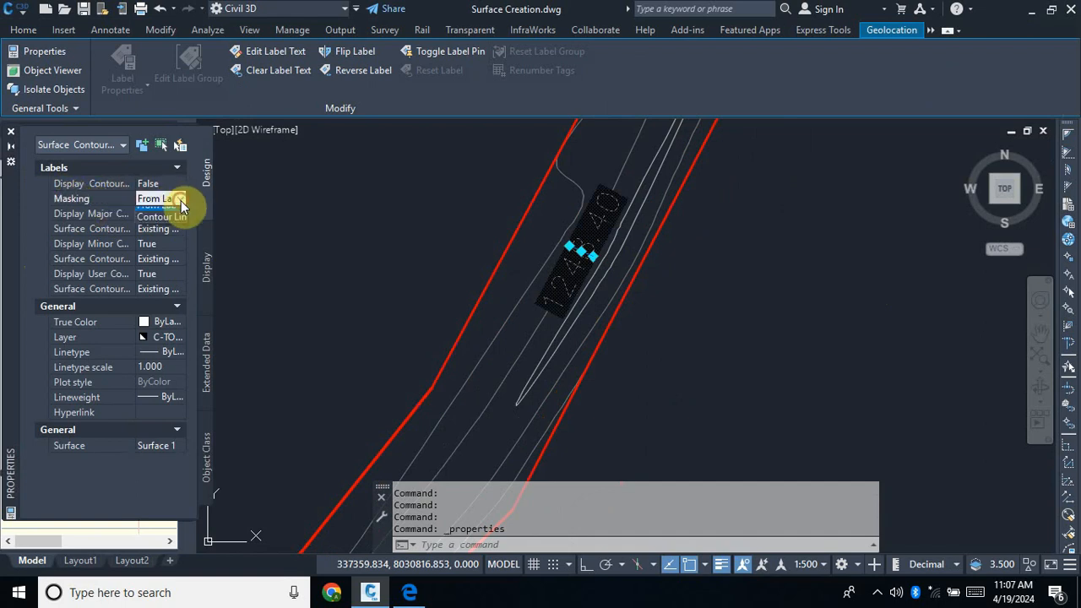
left_click(177, 227)
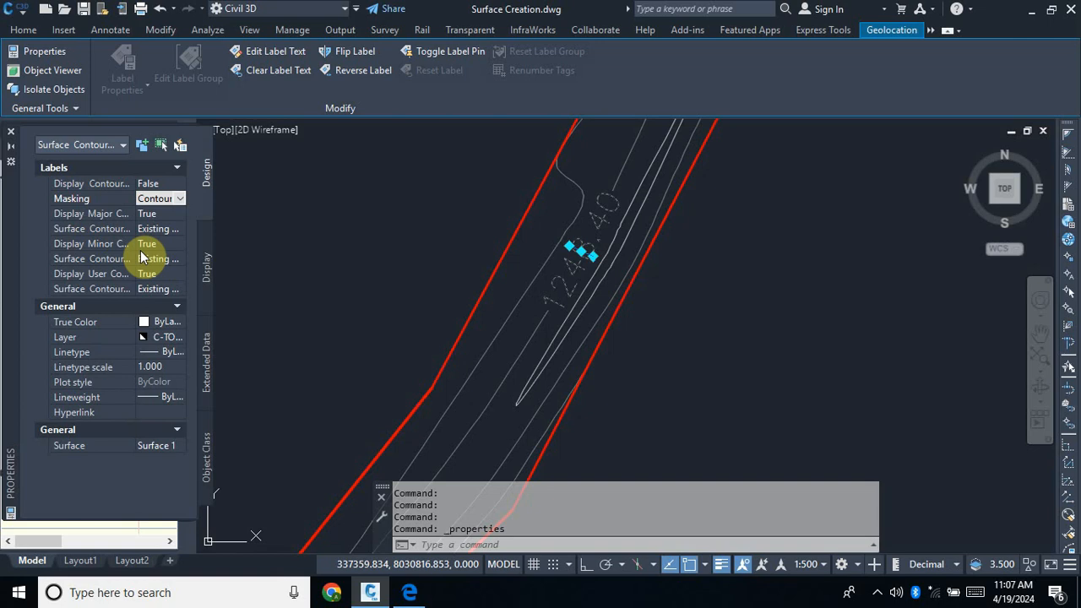
Open the label's major contour style, Existing Major Labels, for editing and select the contents text of its Surface Elevation component.
left_click(106, 237)
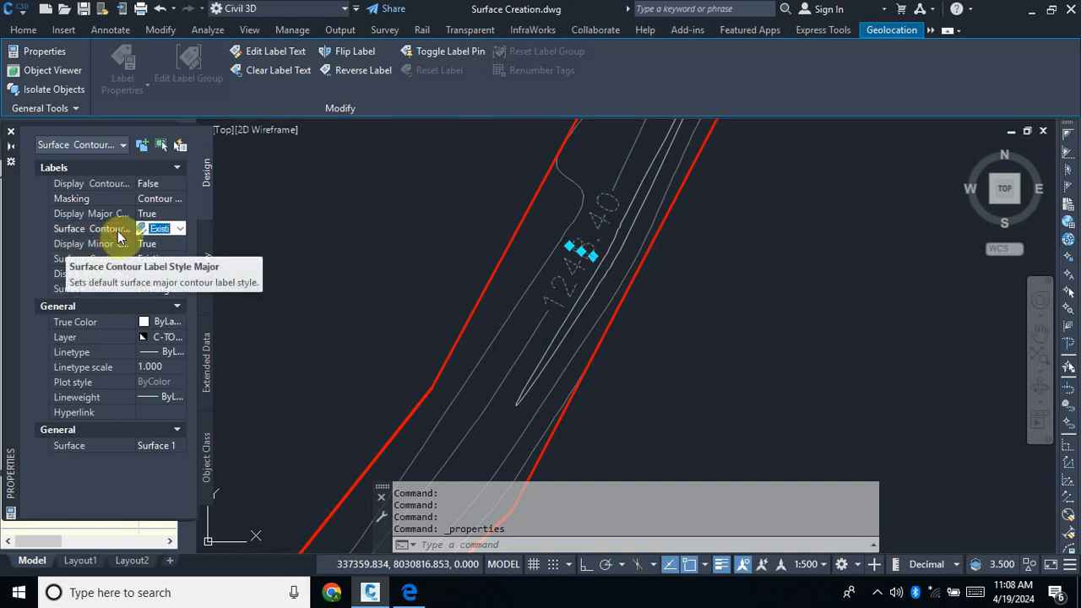
left_click(176, 228)
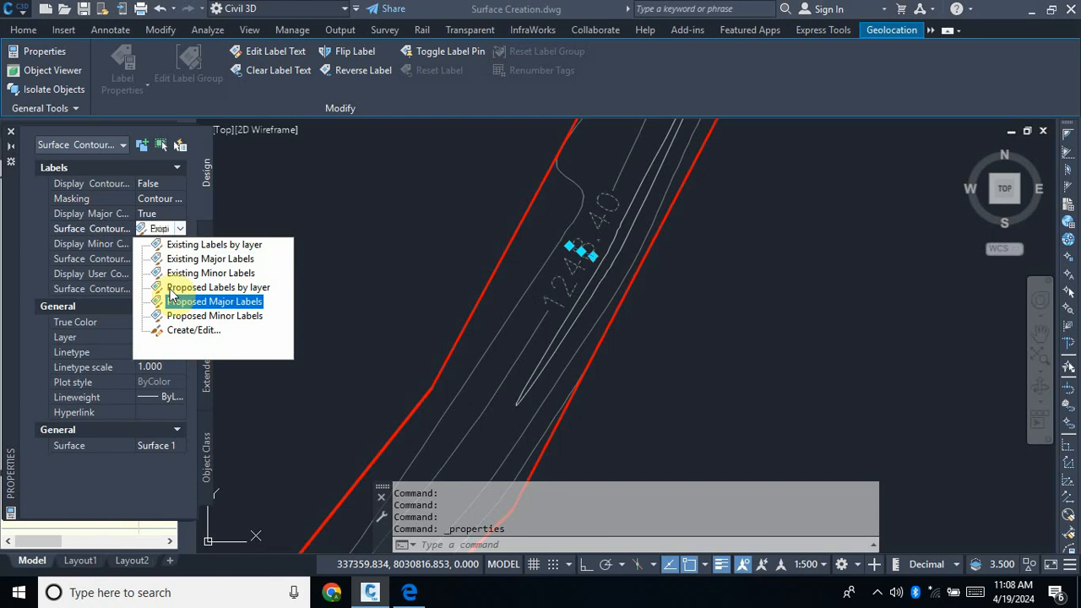
left_click(175, 330)
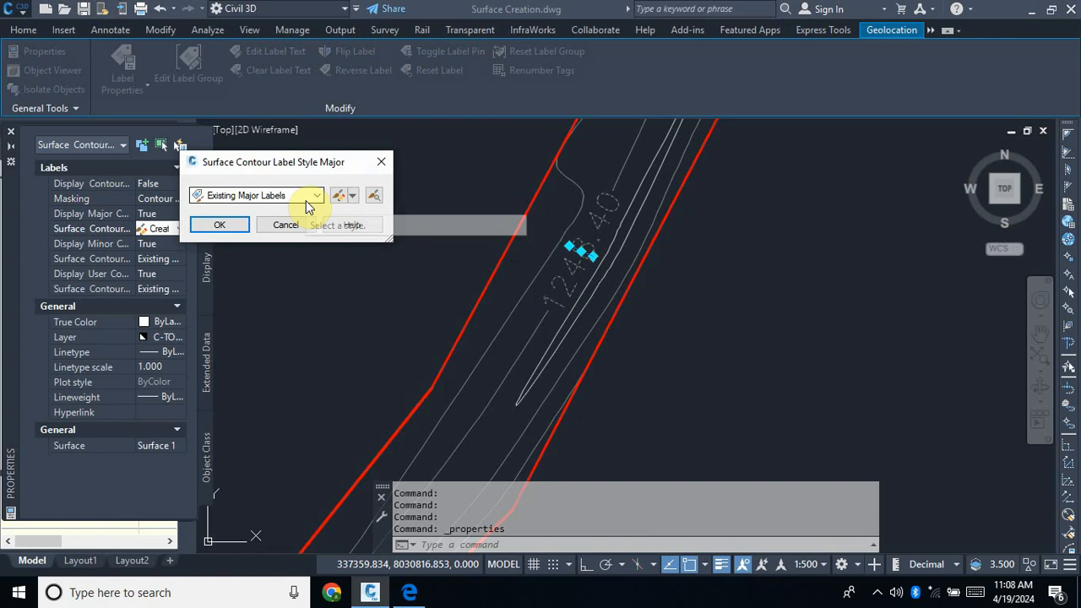
left_click(354, 197)
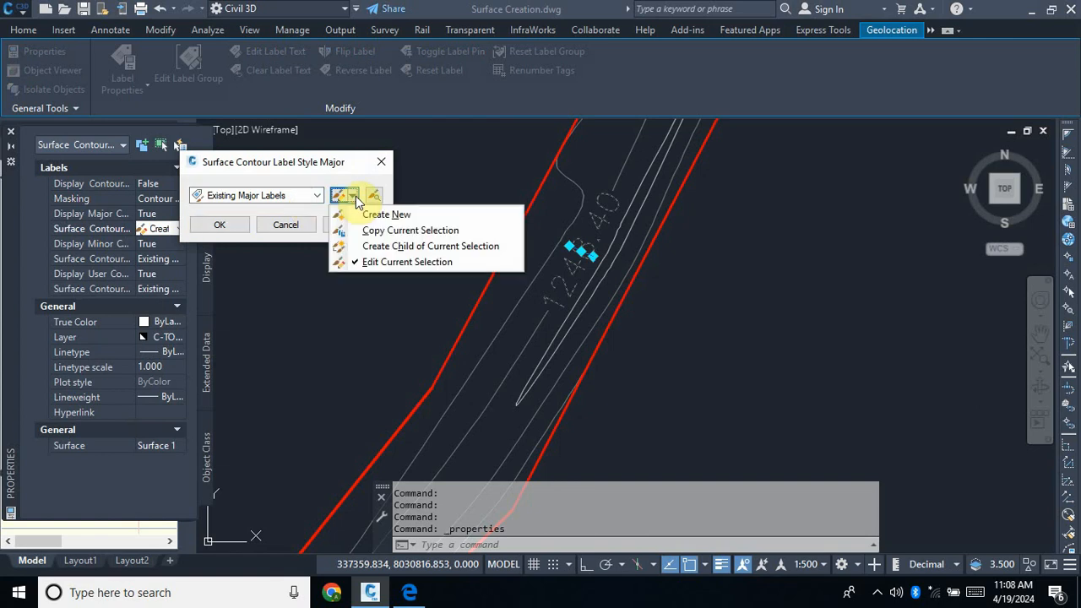
left_click(355, 198)
left_click(354, 197)
left_click(407, 262)
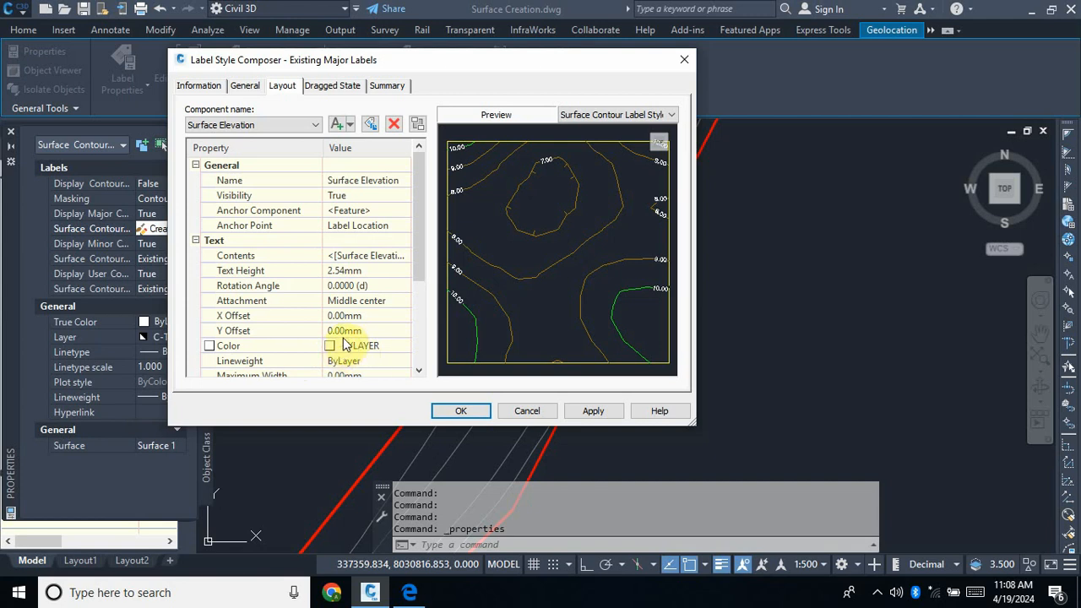
left_click(395, 257)
left_click(404, 256)
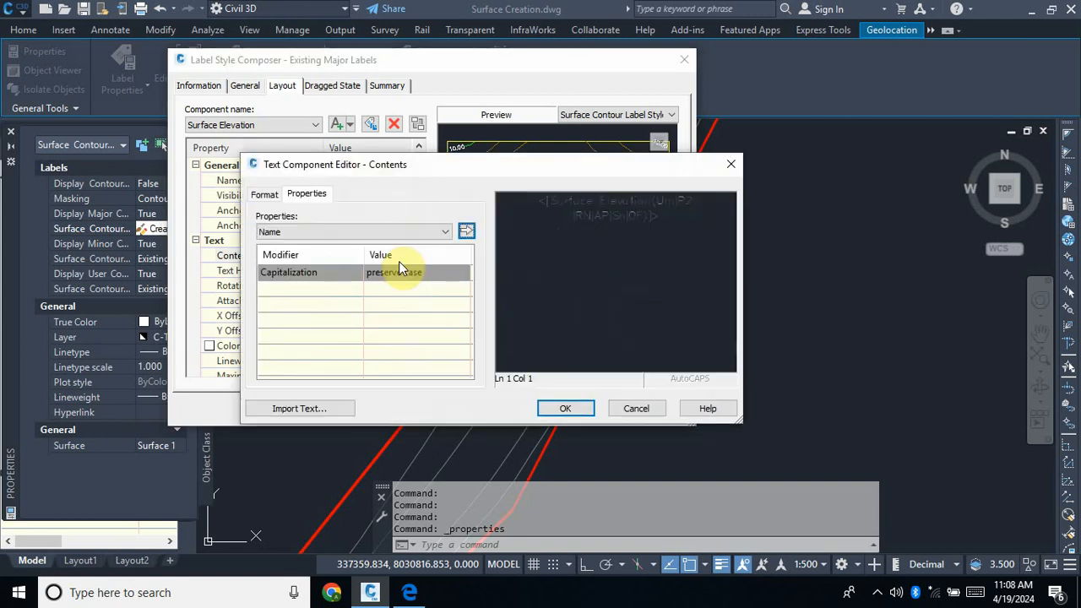
left_click_drag(667, 214, 507, 200)
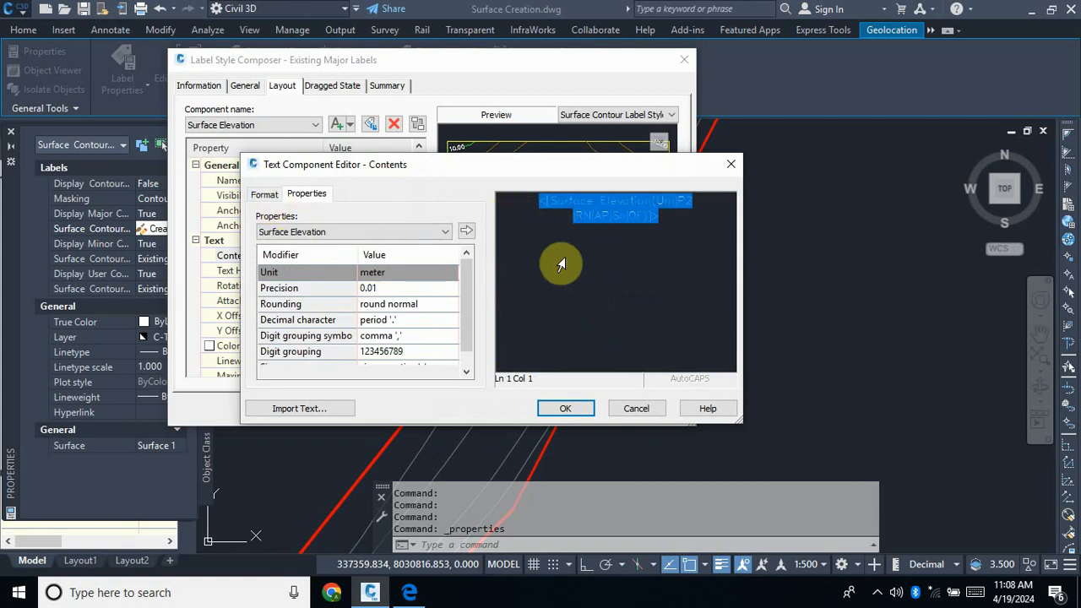
Set the selected Surface Elevation text to the Times New Roman font, apply the style change and deselect the label.
left_click(264, 196)
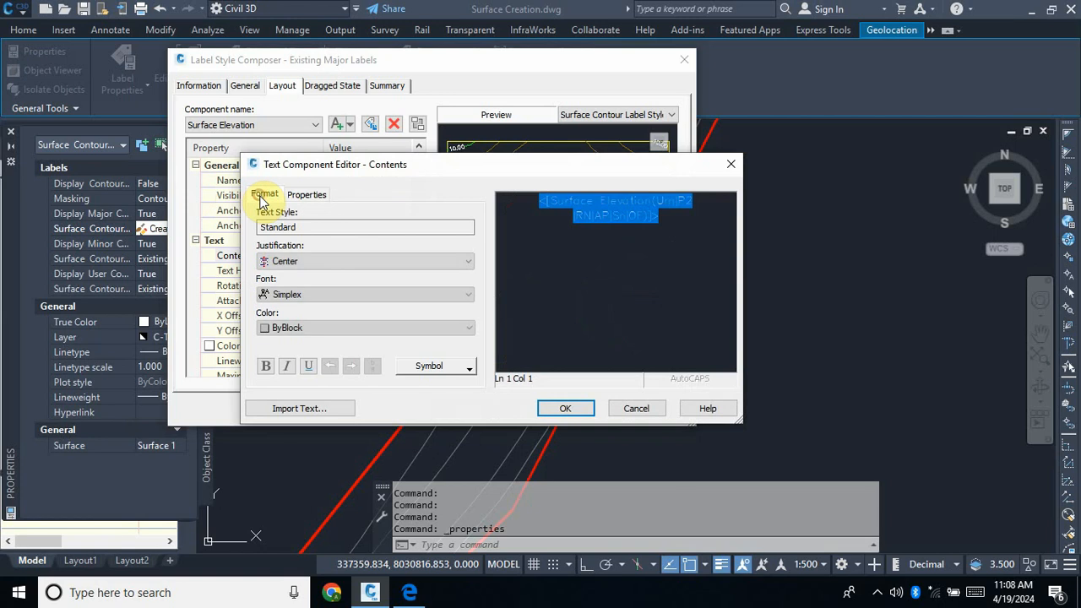
left_click(348, 330)
left_click(349, 329)
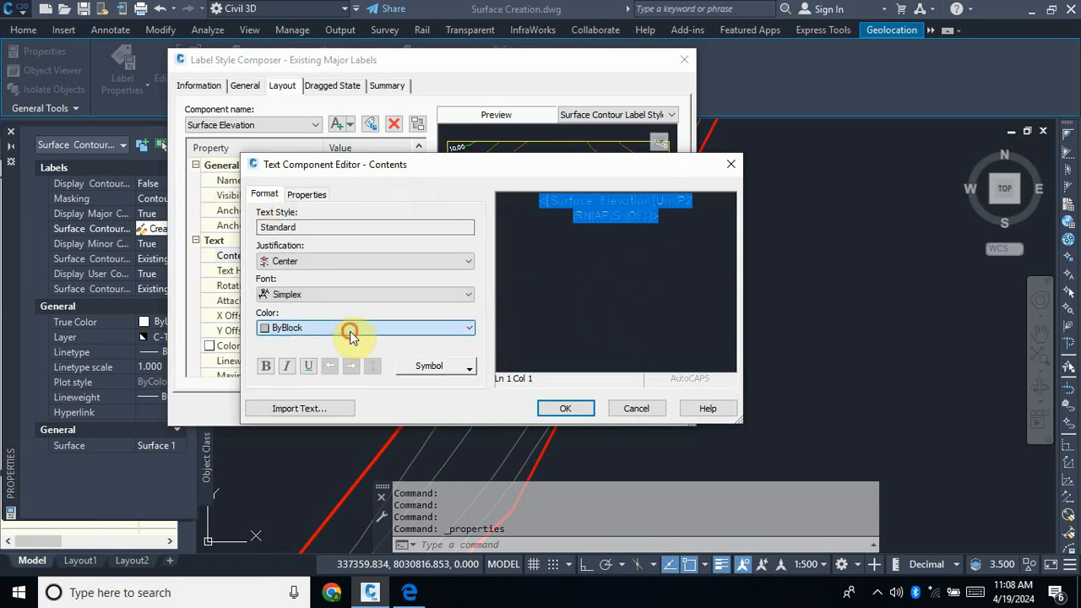
left_click(410, 294)
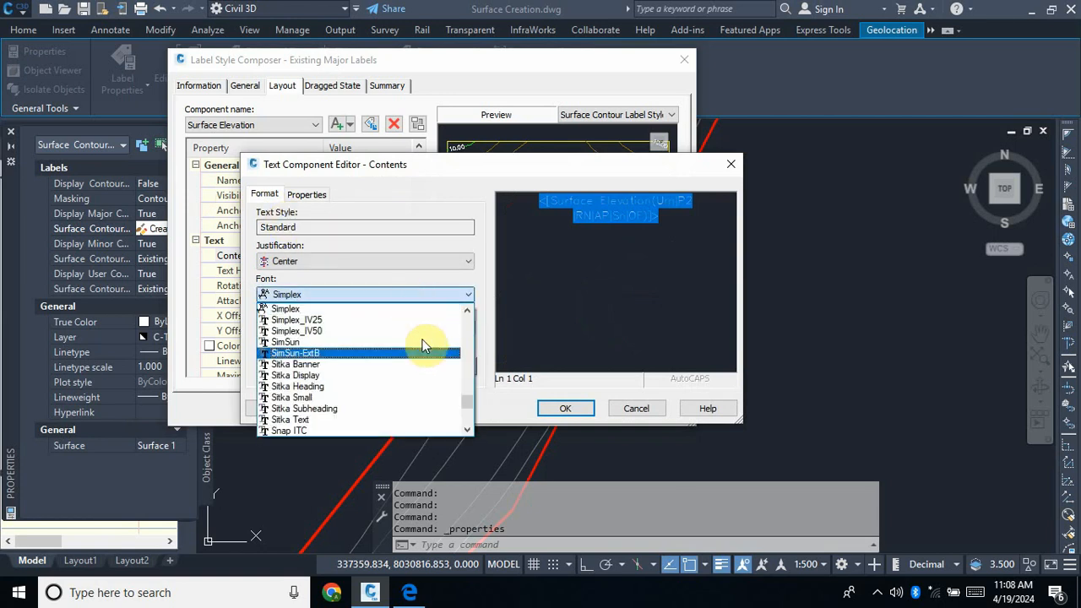
left_click(470, 410)
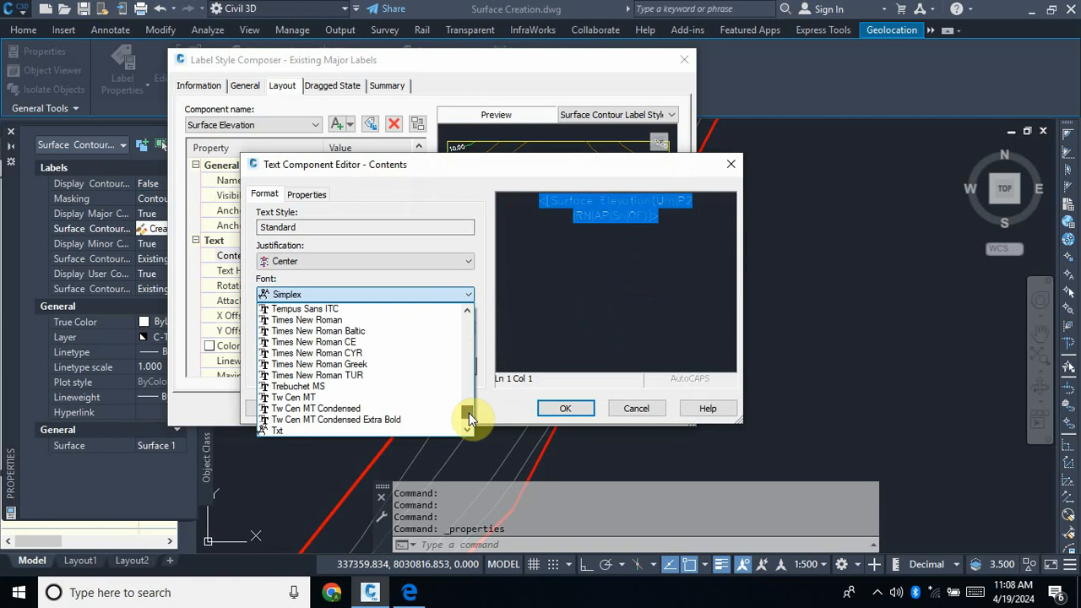
left_click(323, 321)
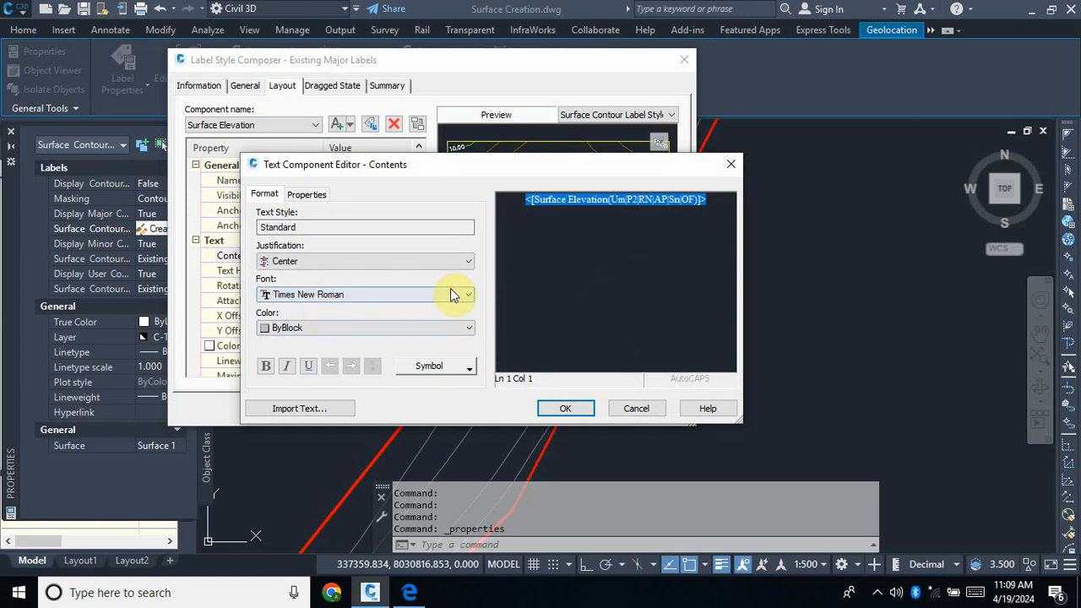
left_click(566, 414)
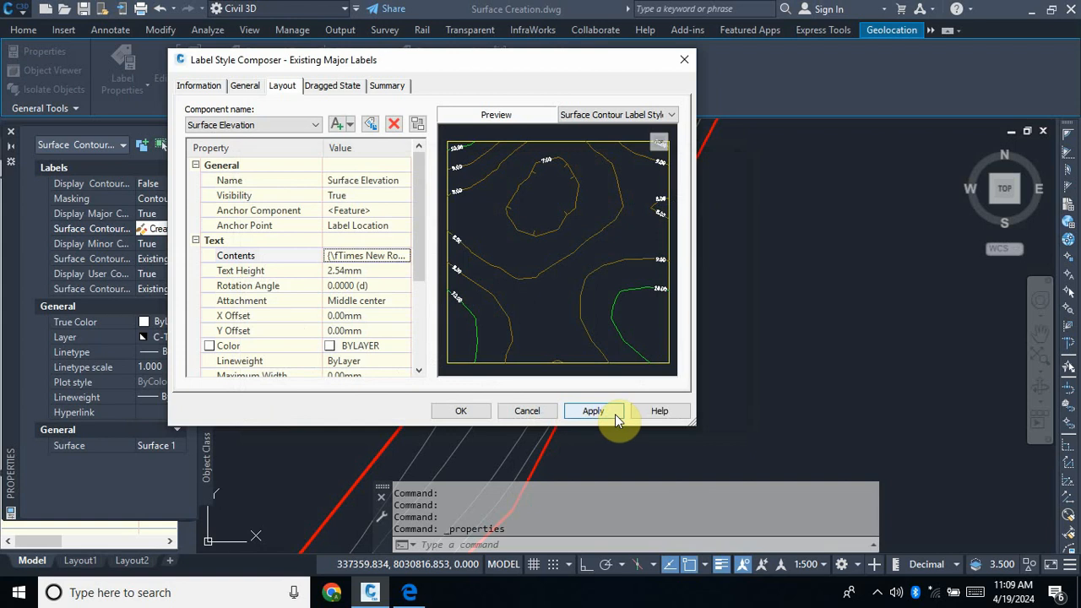
left_click(601, 412)
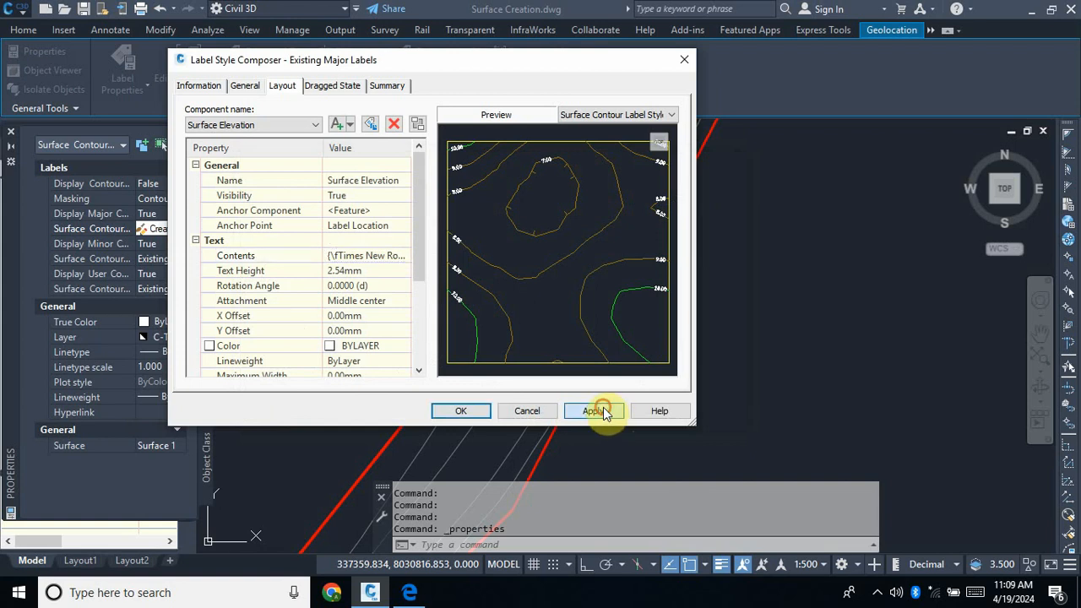
left_click(461, 411)
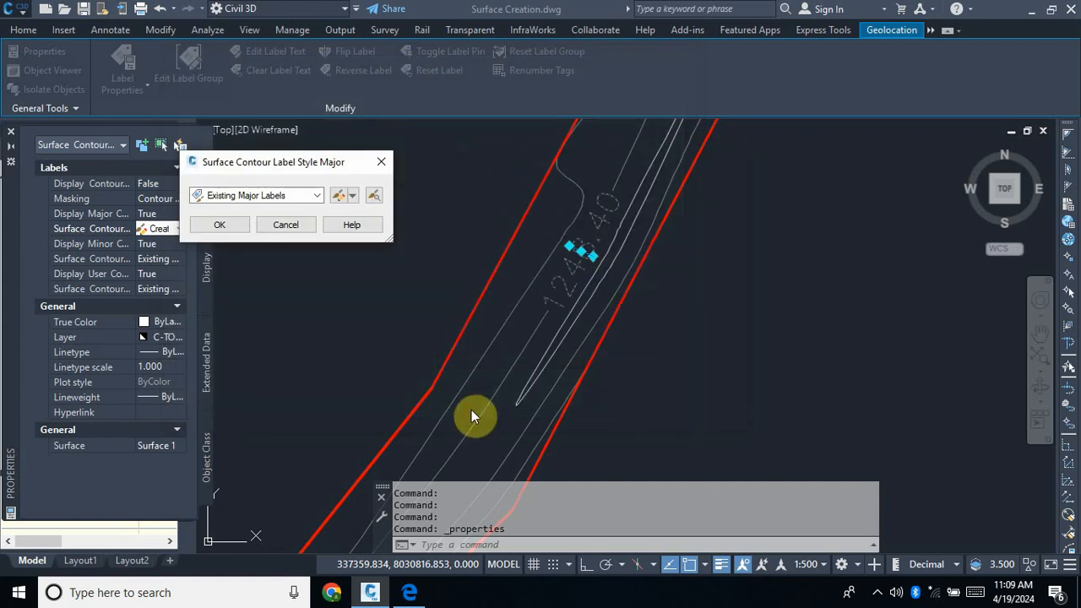
left_click(221, 225)
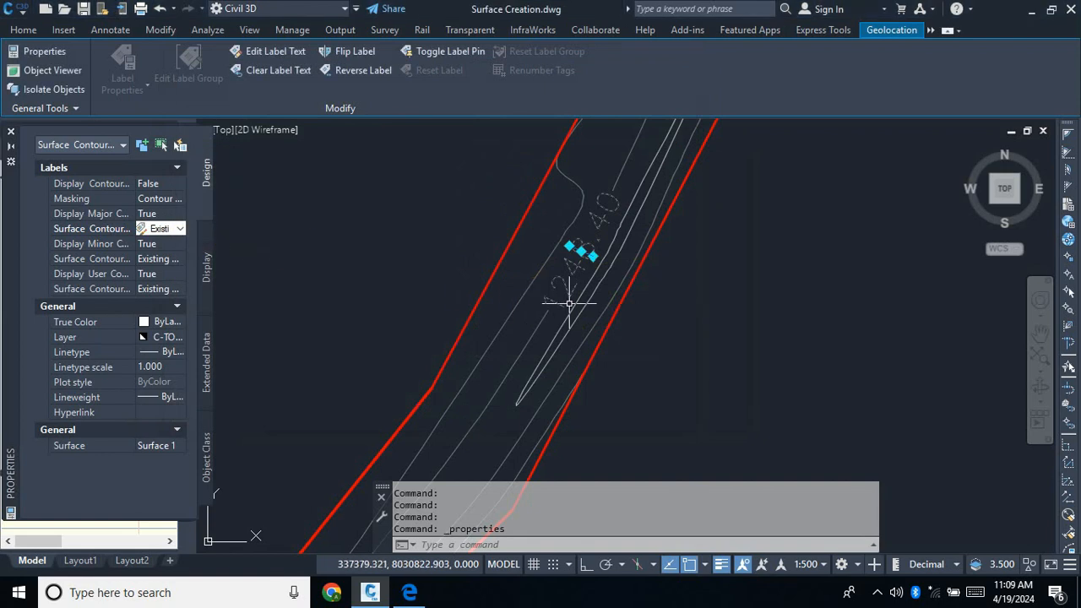
key("Escape")
Select the 1248.20 contour label on the southwest leg and open its minor contour style, Existing Minor Labels, for editing.
scroll(606, 263, "up", 1)
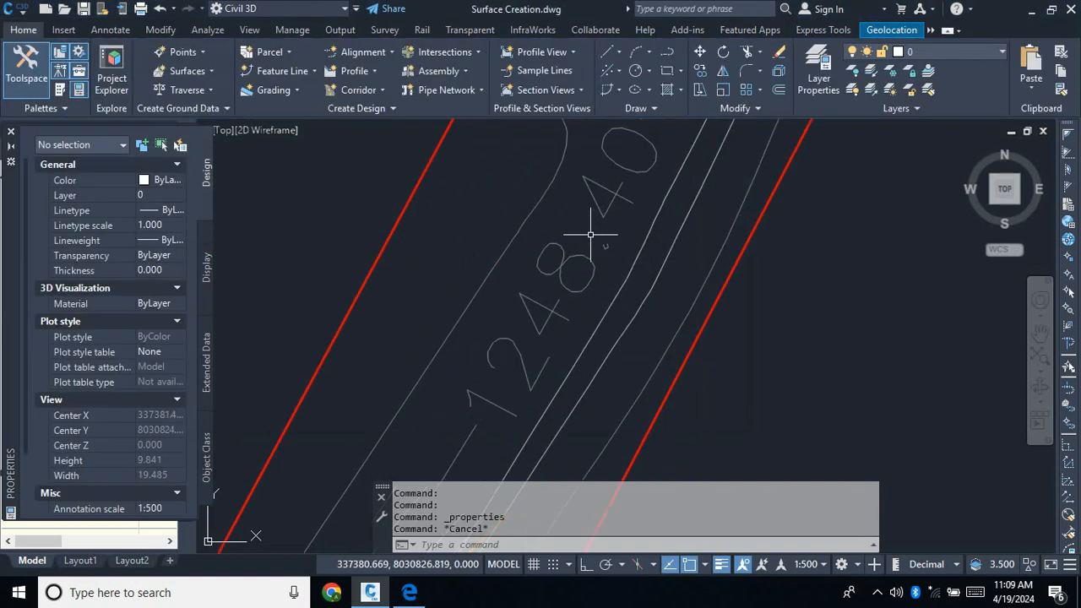
scroll(591, 237, "down", 4)
scroll(422, 414, "up", 3)
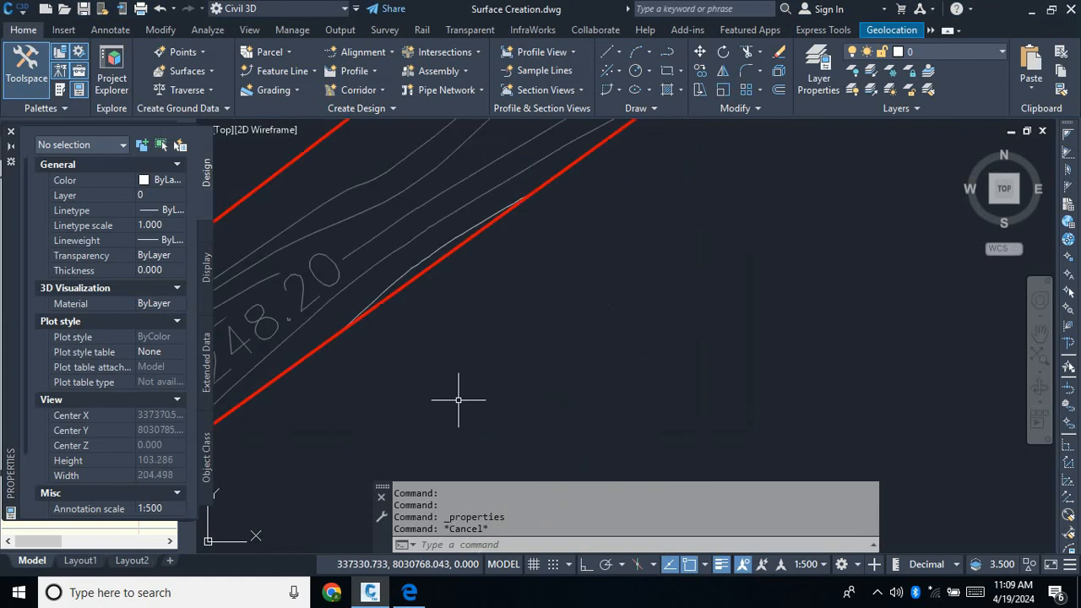
scroll(531, 375, "down", 2)
scroll(453, 367, "up", 3)
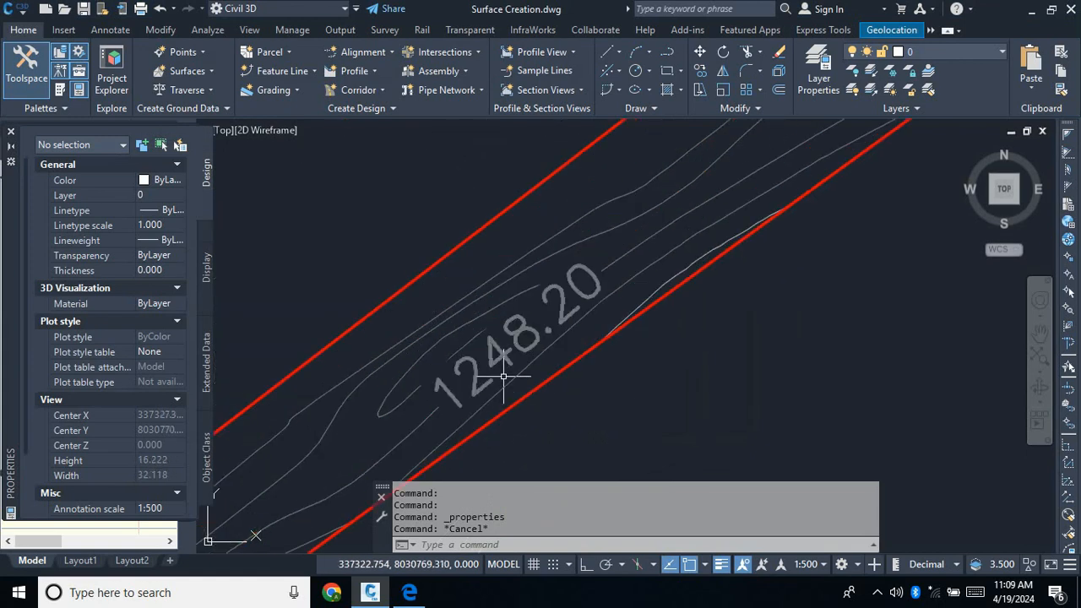
left_click(498, 358)
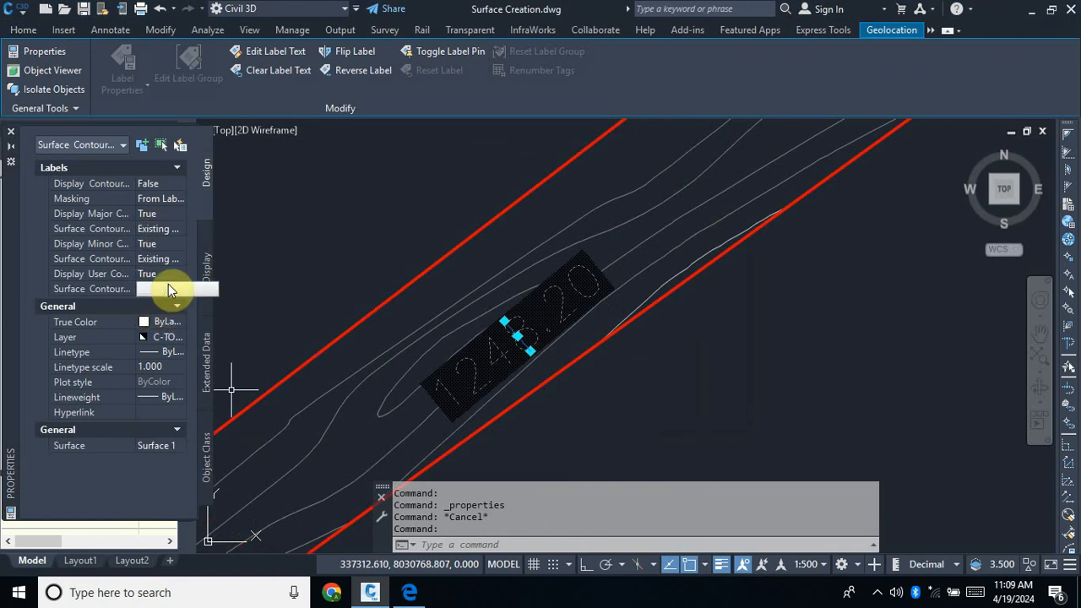
left_click(169, 258)
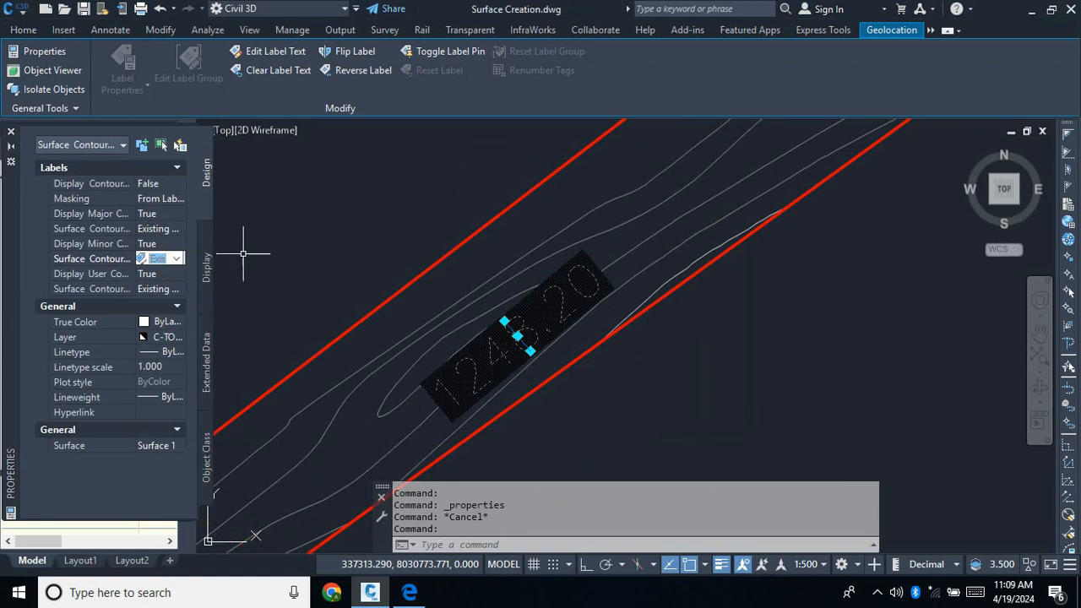
left_click(176, 259)
left_click(193, 361)
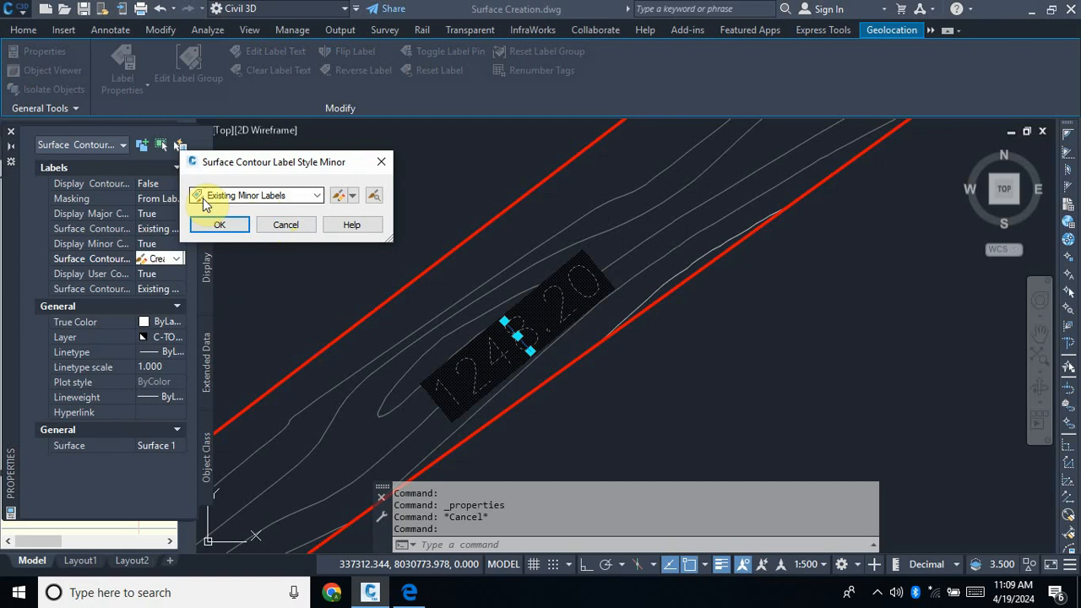
left_click(352, 196)
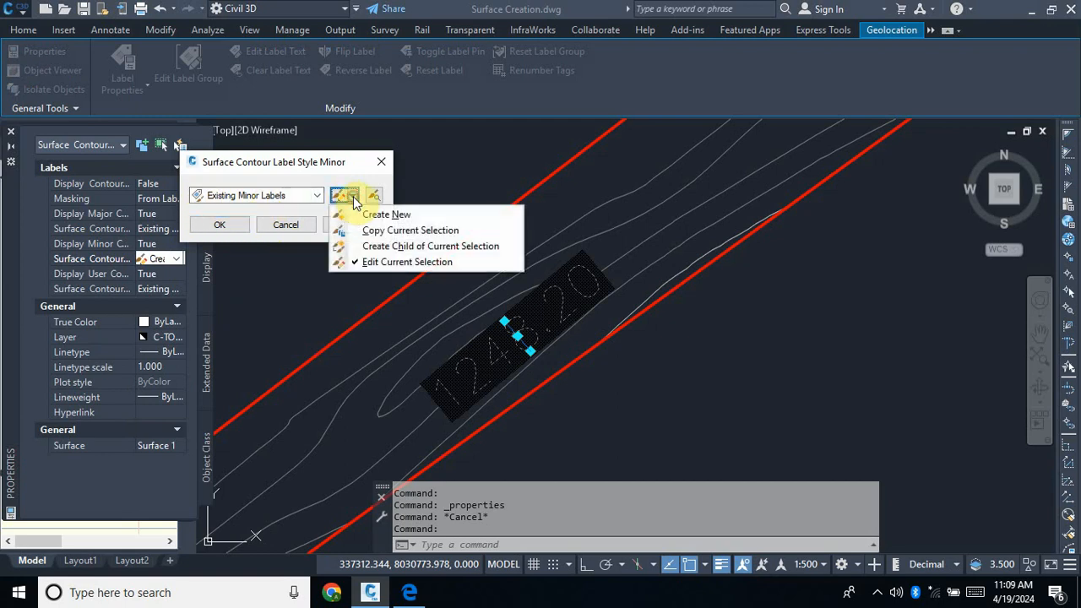
left_click(403, 263)
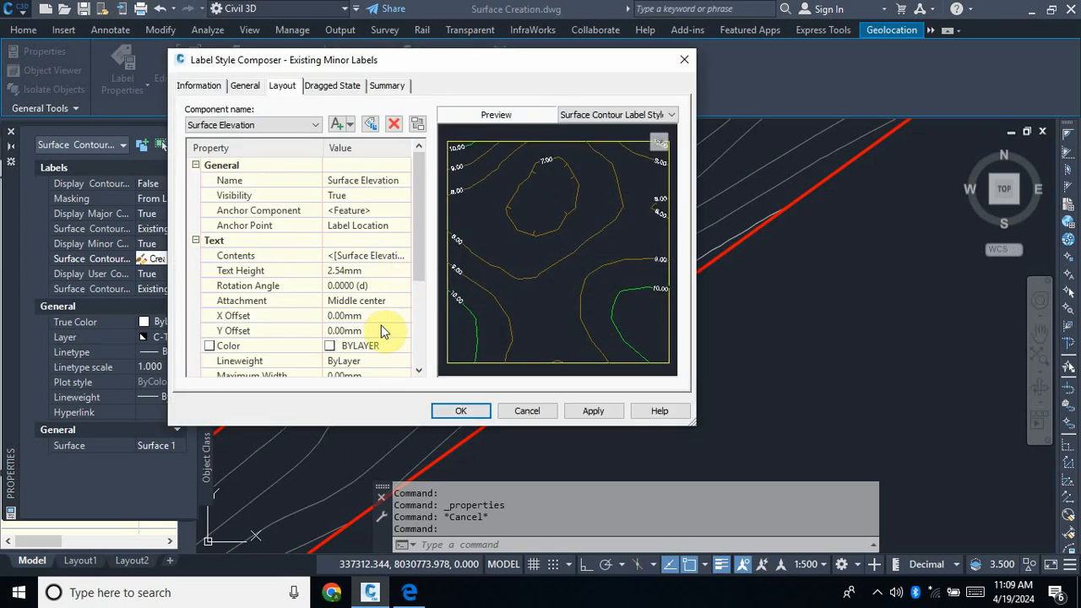
left_click(330, 345)
left_click(403, 345)
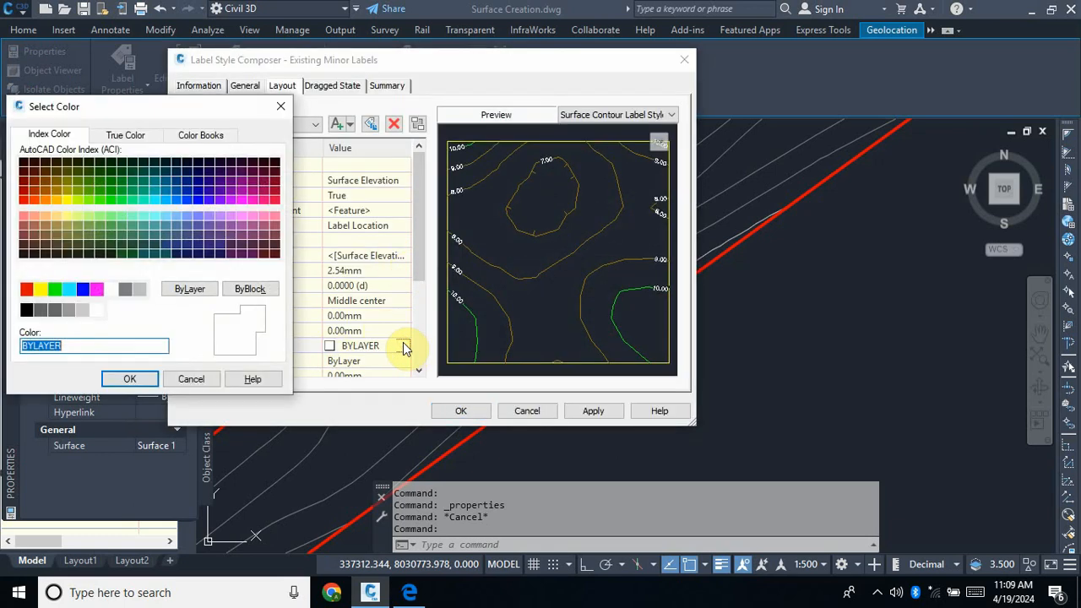
left_click(119, 379)
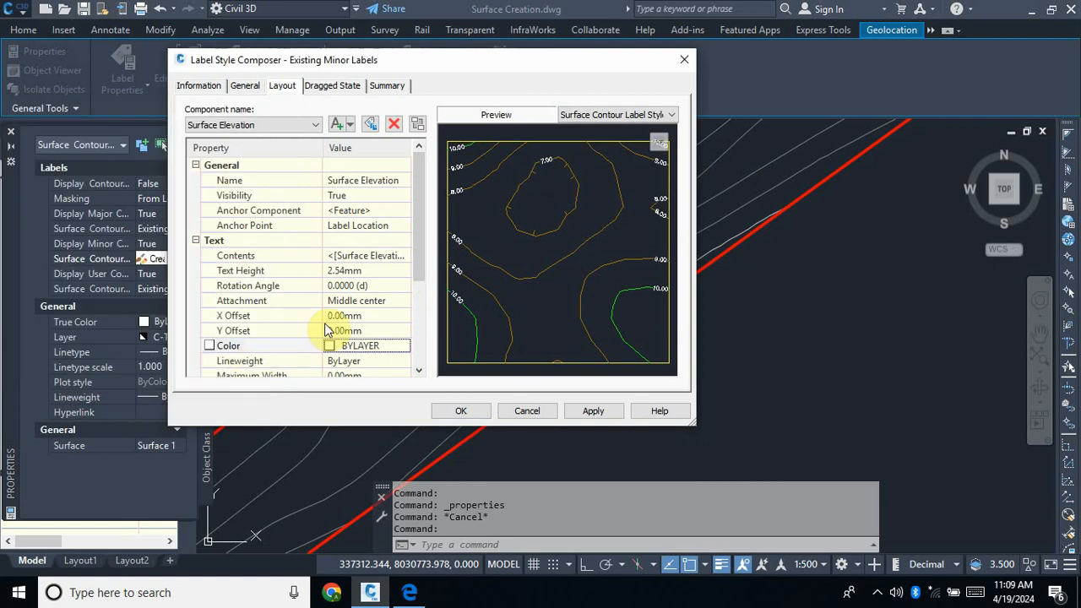
Set the contents text of the Surface Elevation component in Existing Minor Labels to the Times New Roman font.
left_click(397, 257)
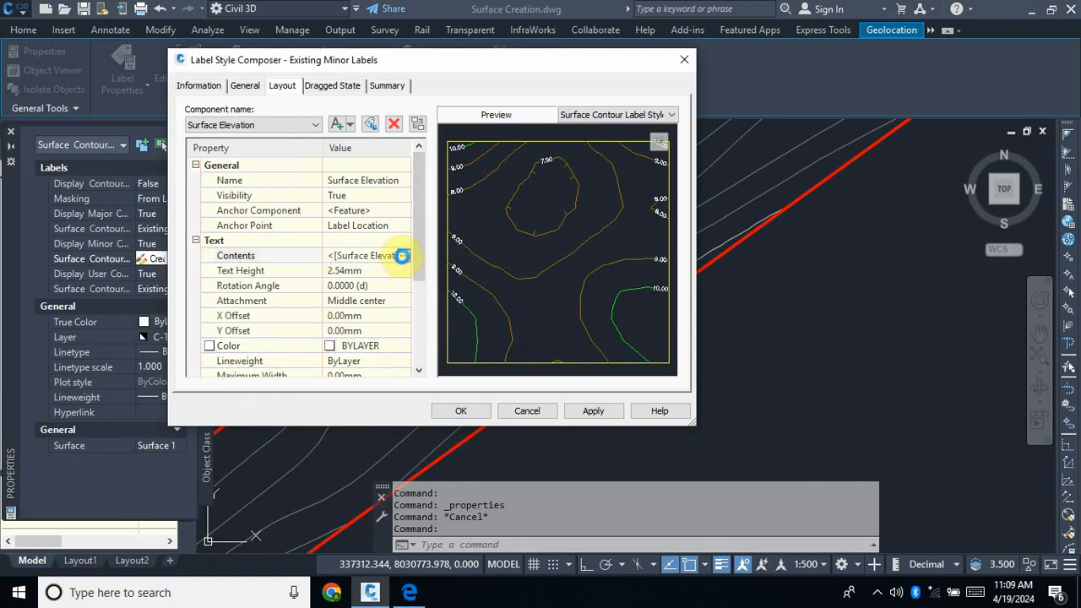
left_click(402, 256)
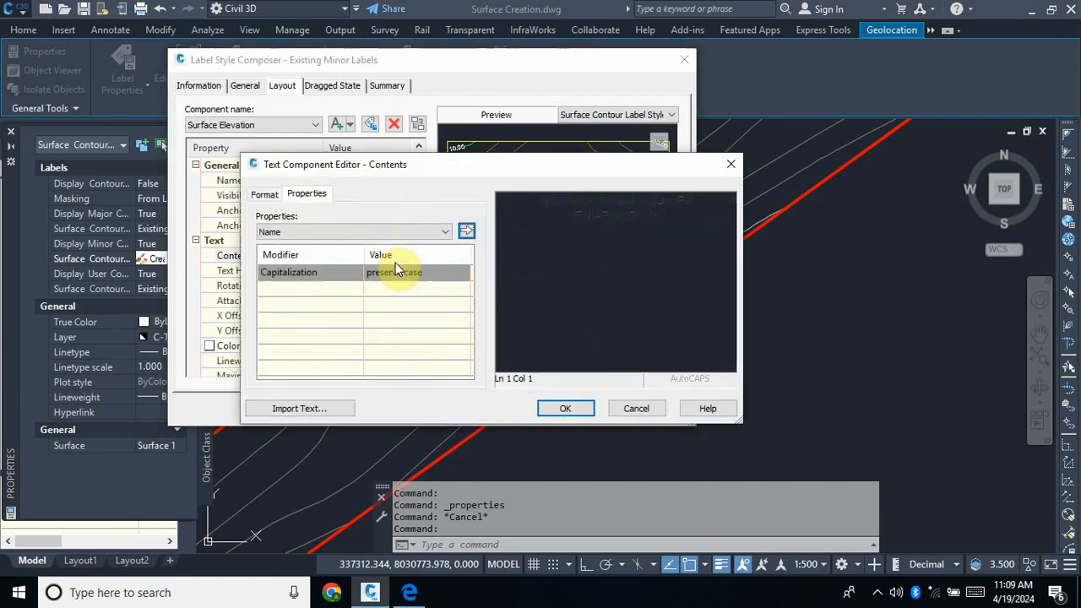
left_click(683, 217)
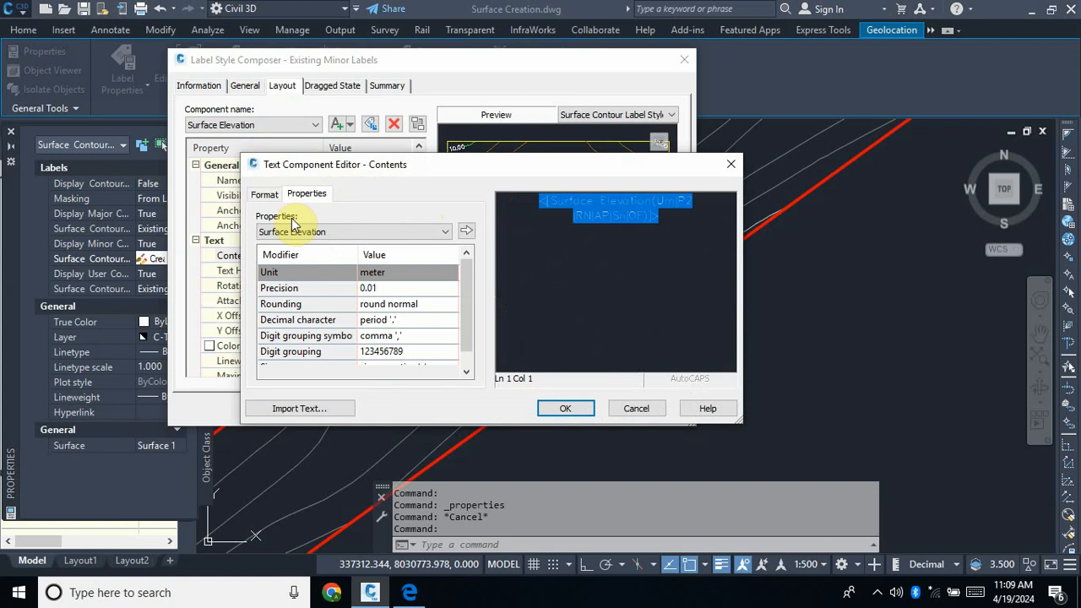
left_click(265, 195)
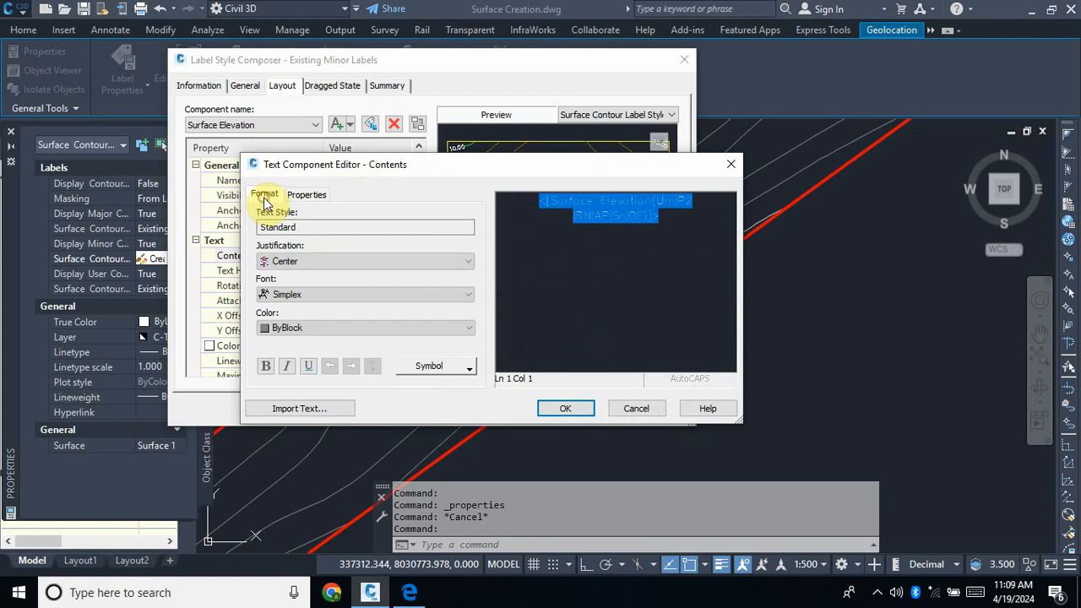
left_click(345, 296)
left_click(467, 410)
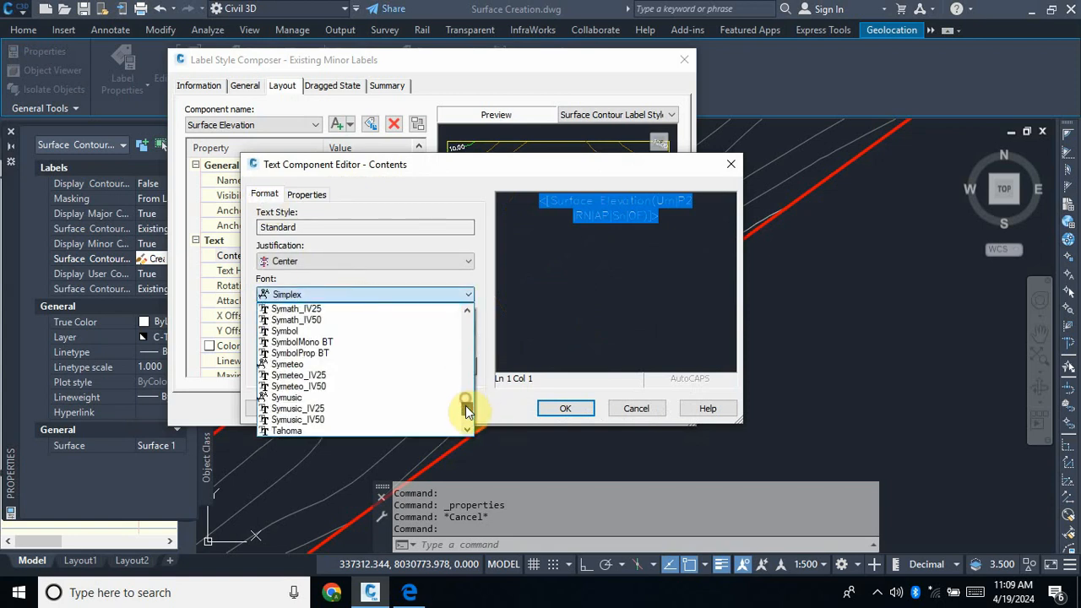
scroll(465, 413, "down", 10)
scroll(403, 381, "up", 10)
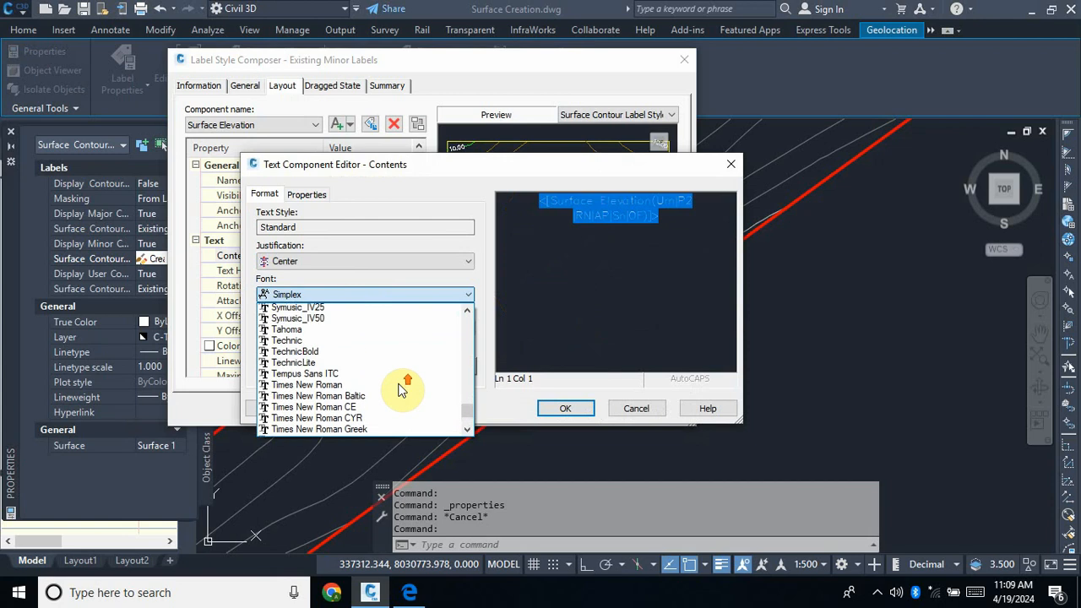
scroll(403, 388, "up", 1)
left_click(353, 409)
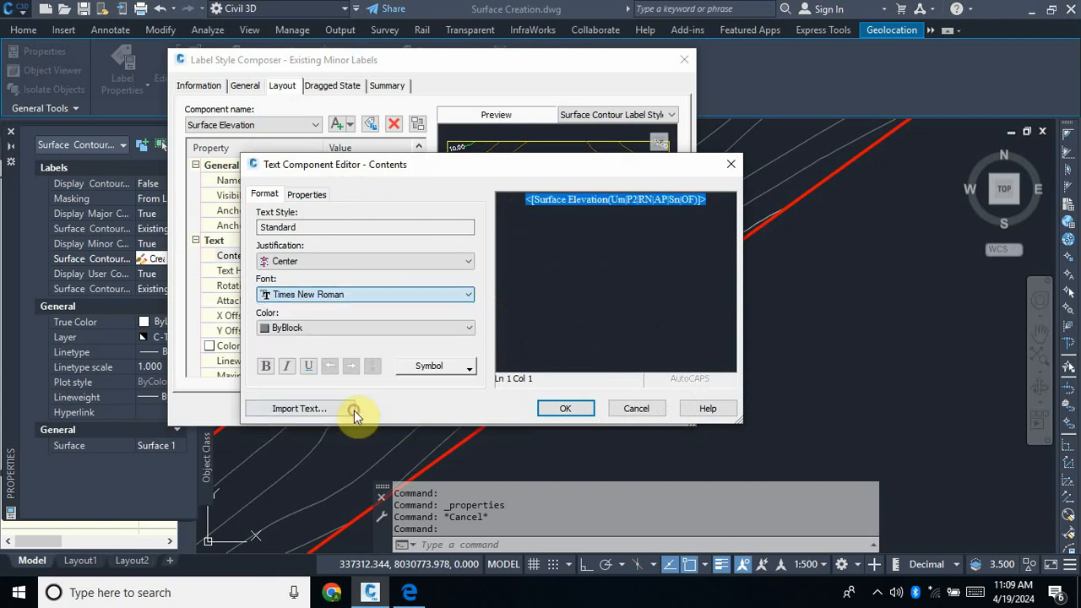
left_click(565, 410)
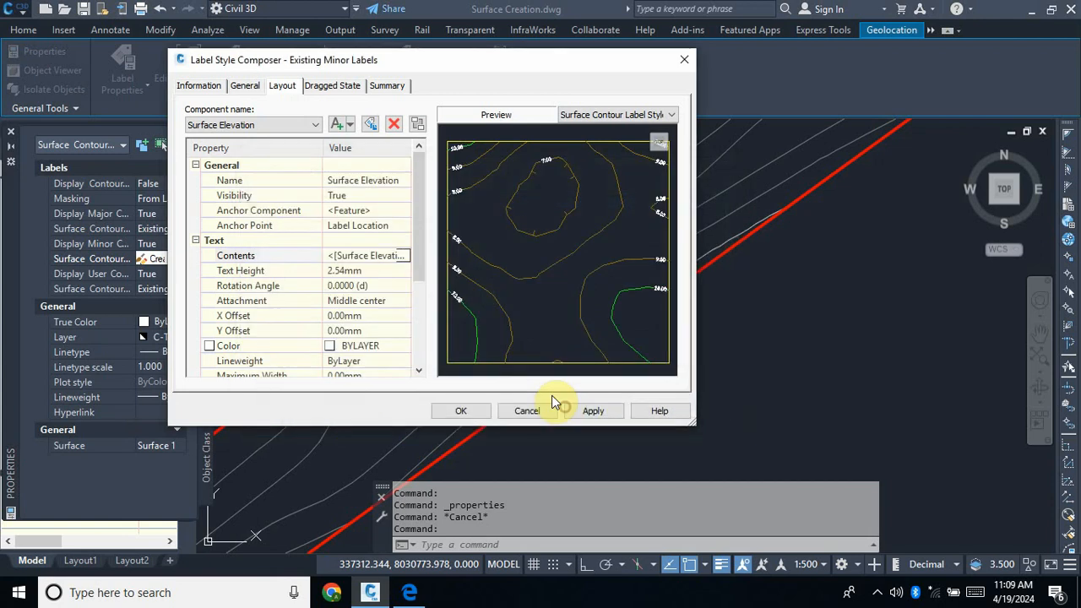
Apply and accept the Existing Minor Labels style changes, keep that style for the label and deselect it.
left_click(594, 412)
left_click(461, 411)
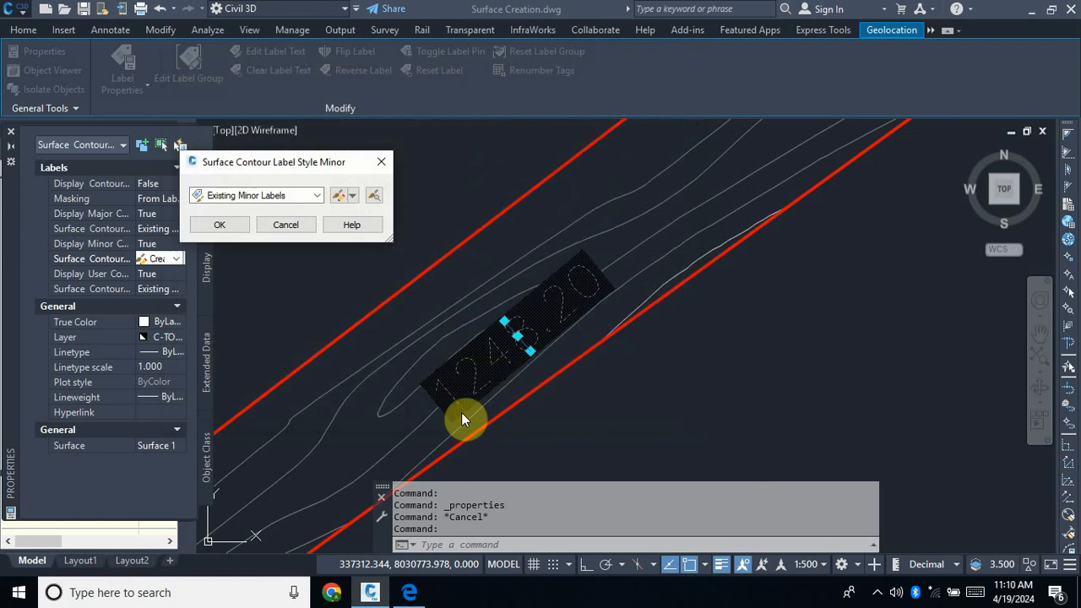
left_click(221, 225)
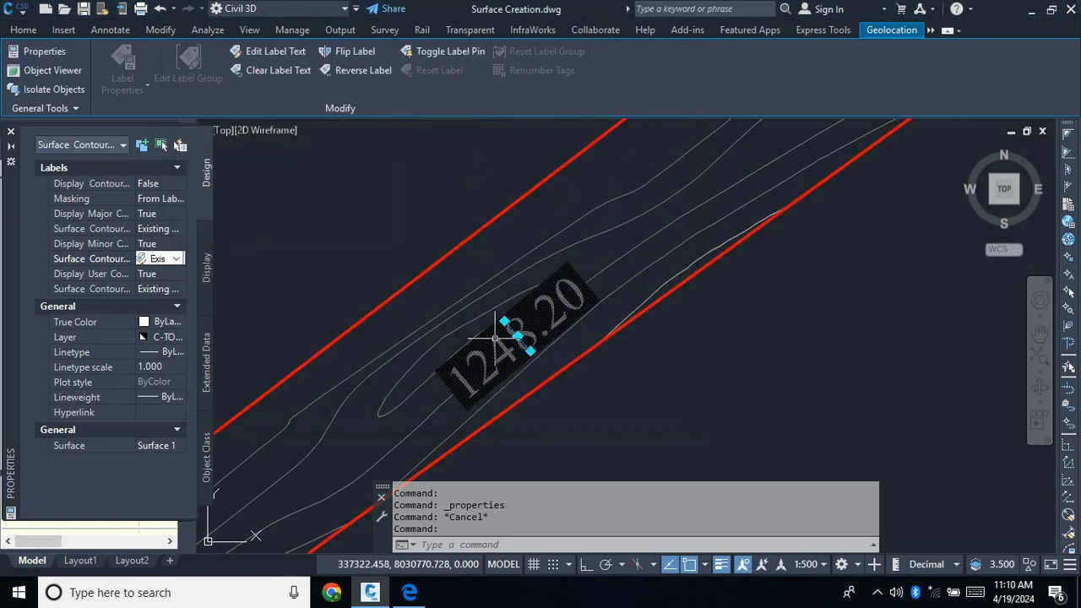
key("Escape")
key("Escape")
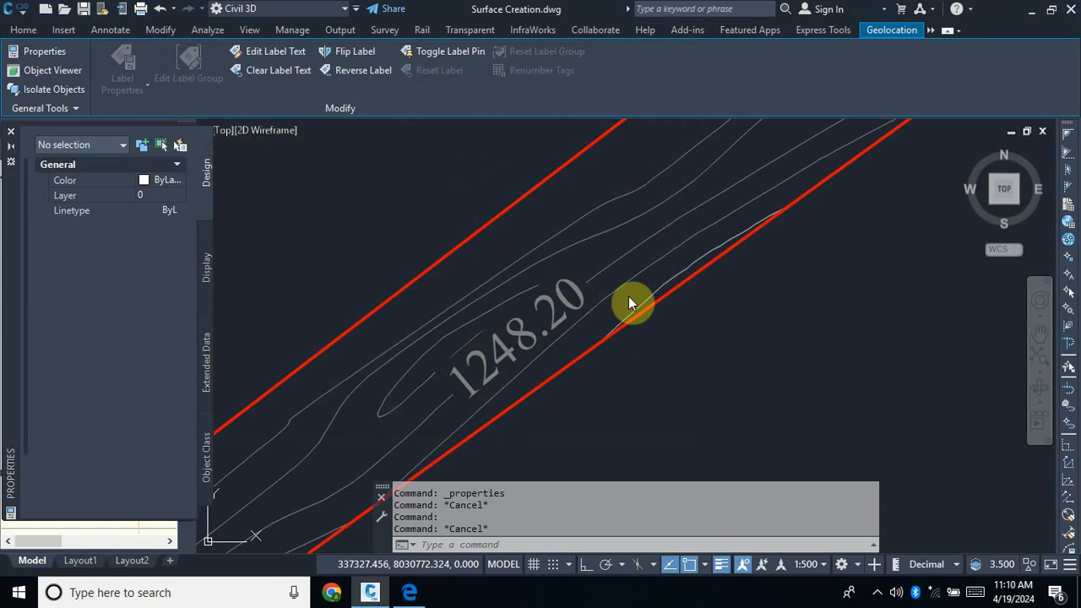
Examine the contour labels along the southwest leg and the bend of the survey corridor.
scroll(591, 303, "down", 8)
scroll(435, 430, "up", 8)
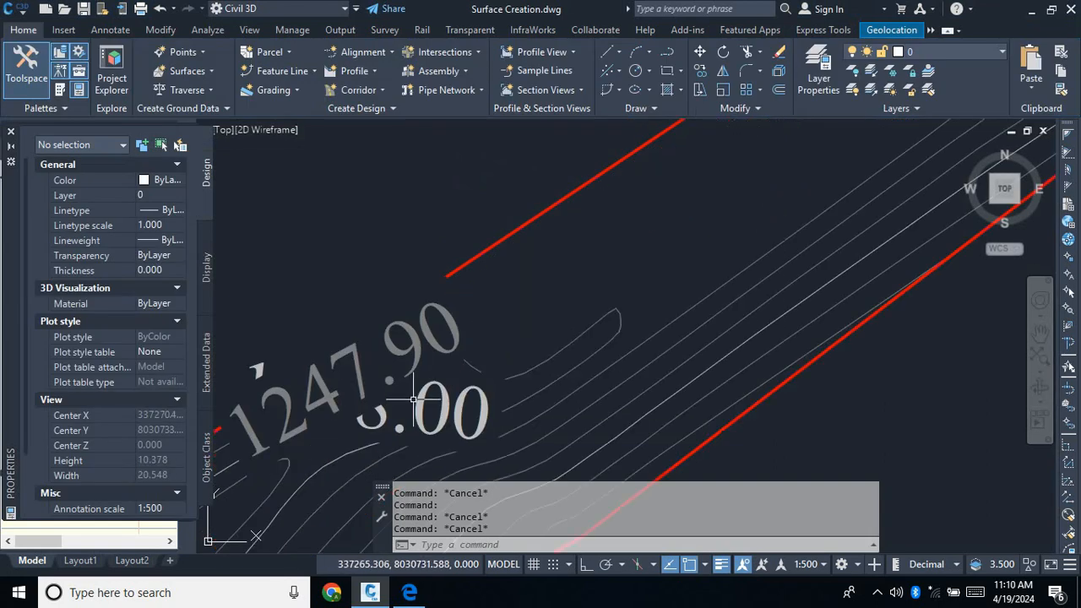
scroll(369, 408, "down", 3)
scroll(447, 378, "down", 3)
scroll(448, 377, "up", 8)
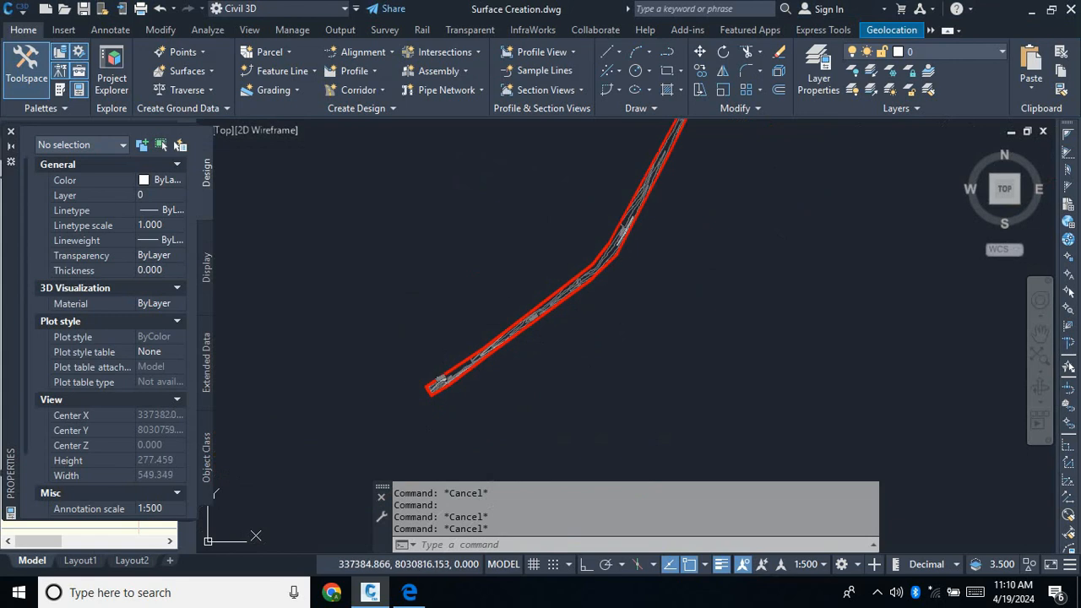
scroll(525, 230, "down", 3)
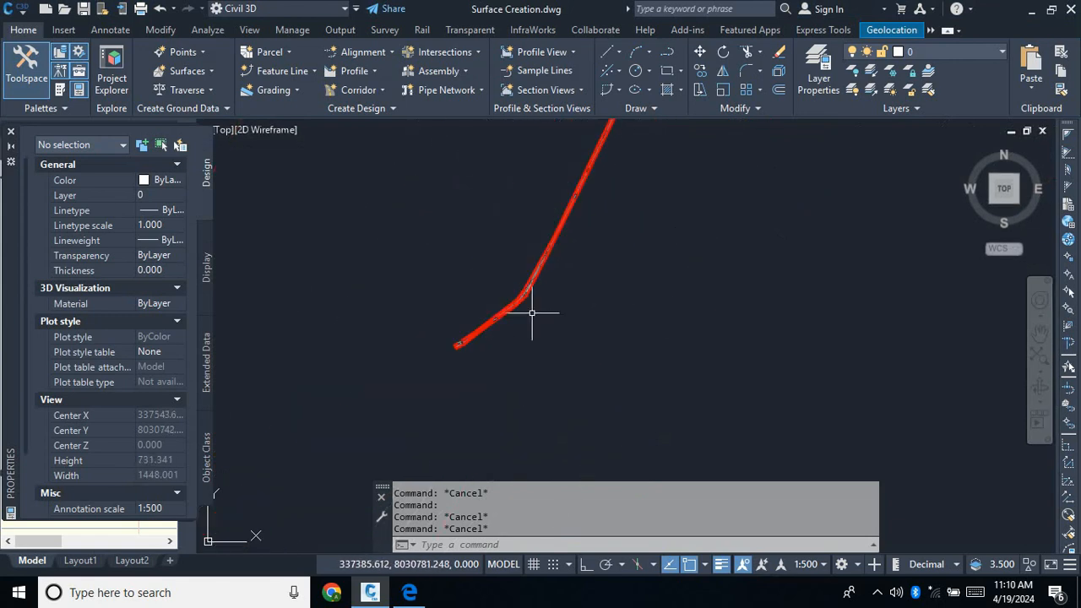
scroll(506, 309, "up", 4)
scroll(440, 313, "down", 4)
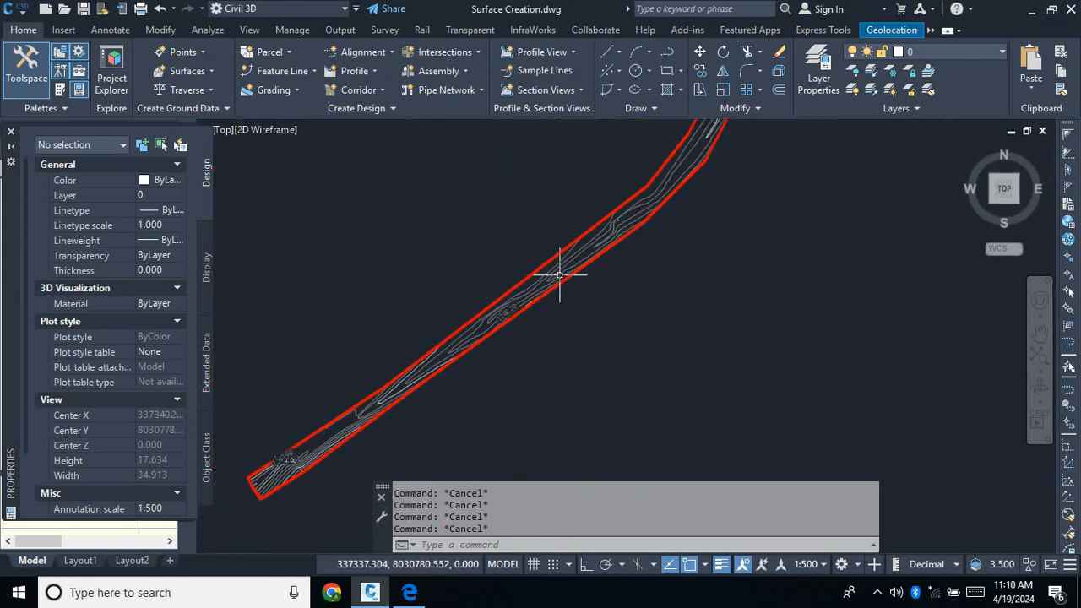
Close the object properties palette and switch from model space to Layout1.
left_click(11, 135)
scroll(423, 368, "up", 5)
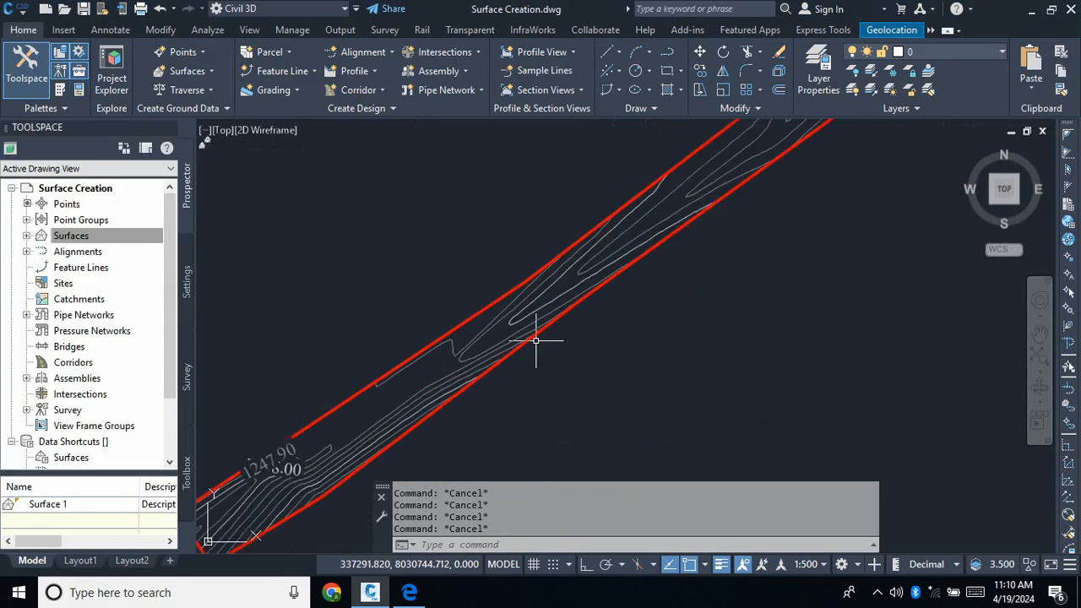
scroll(482, 386, "down", 5)
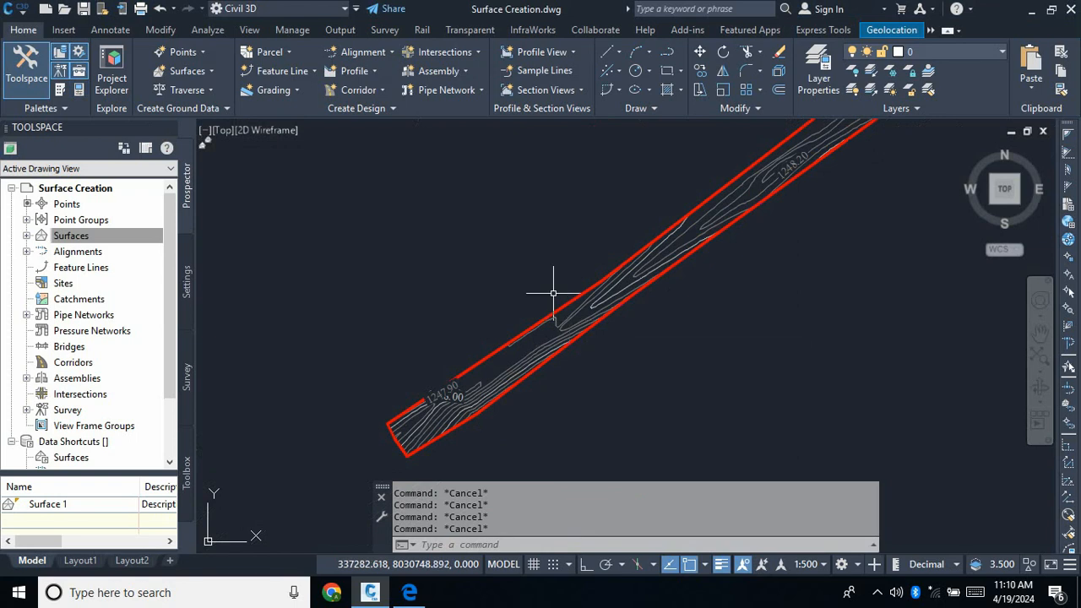
scroll(521, 326, "down", 5)
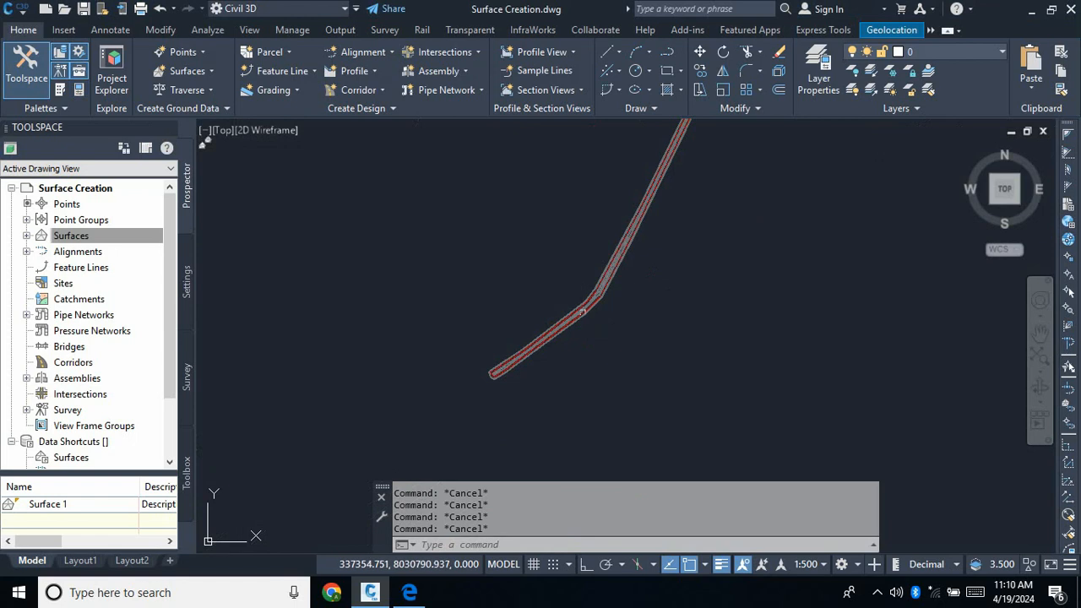
scroll(583, 300, "up", 4)
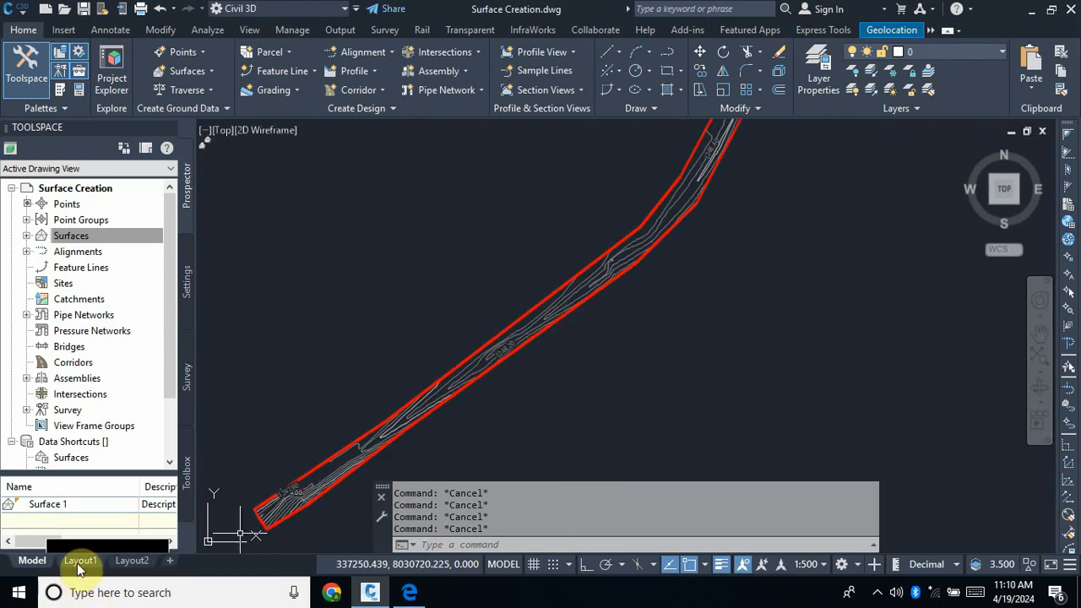
mouse_move(78, 567)
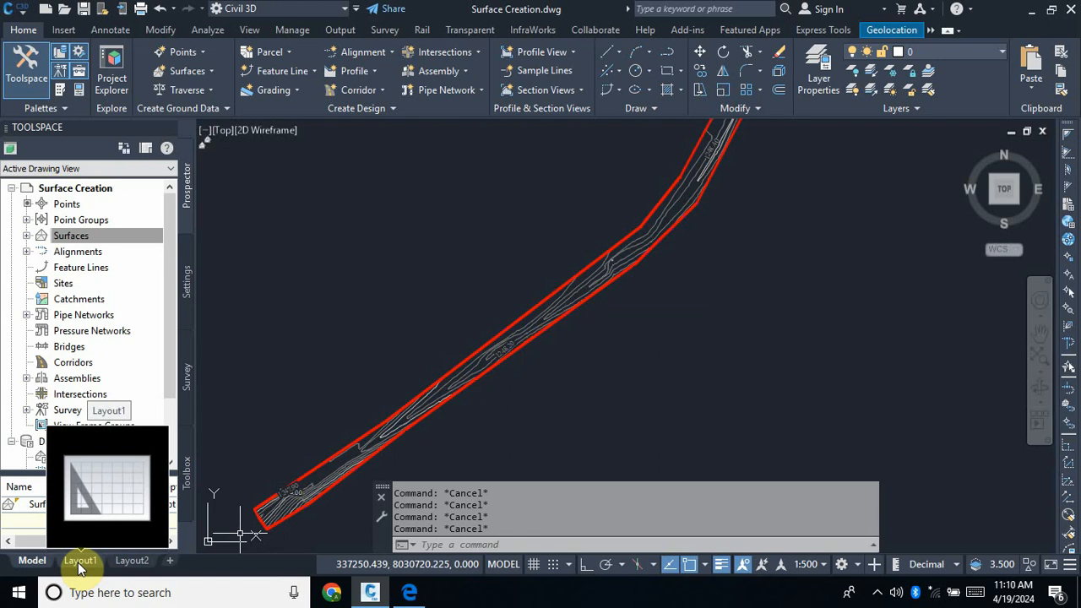
left_click(80, 562)
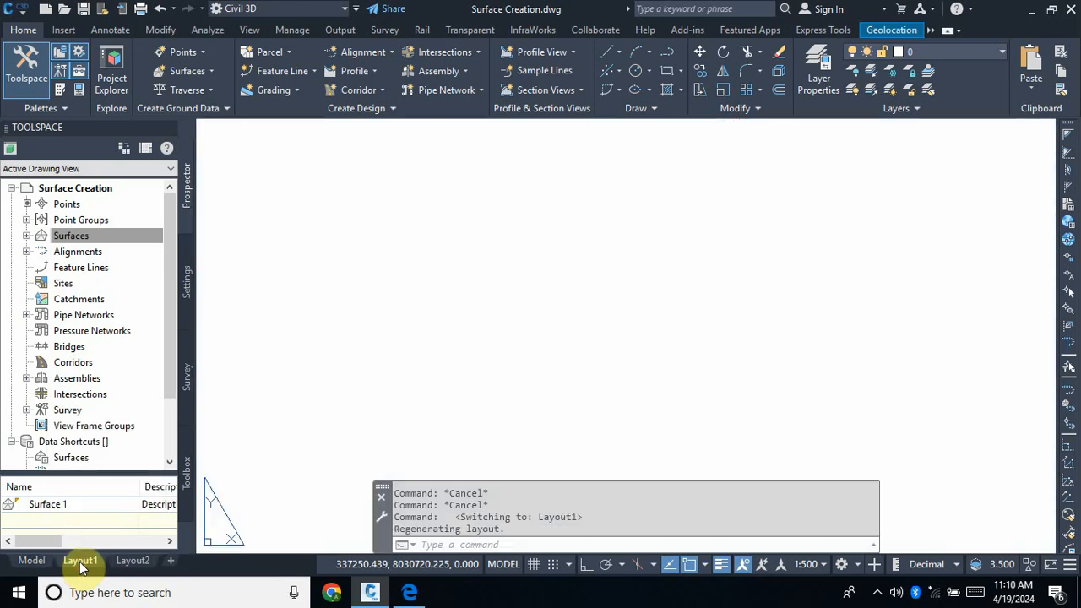
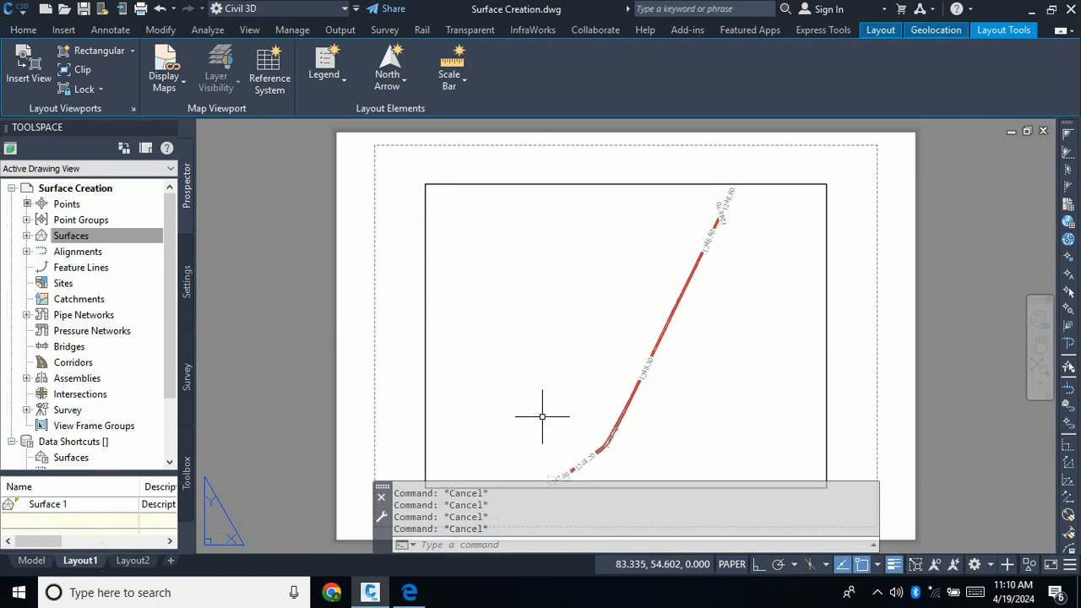
Open Layout1's page setup for modification and choose DWG To PDF.pc3 as its plotter.
right_click(82, 561)
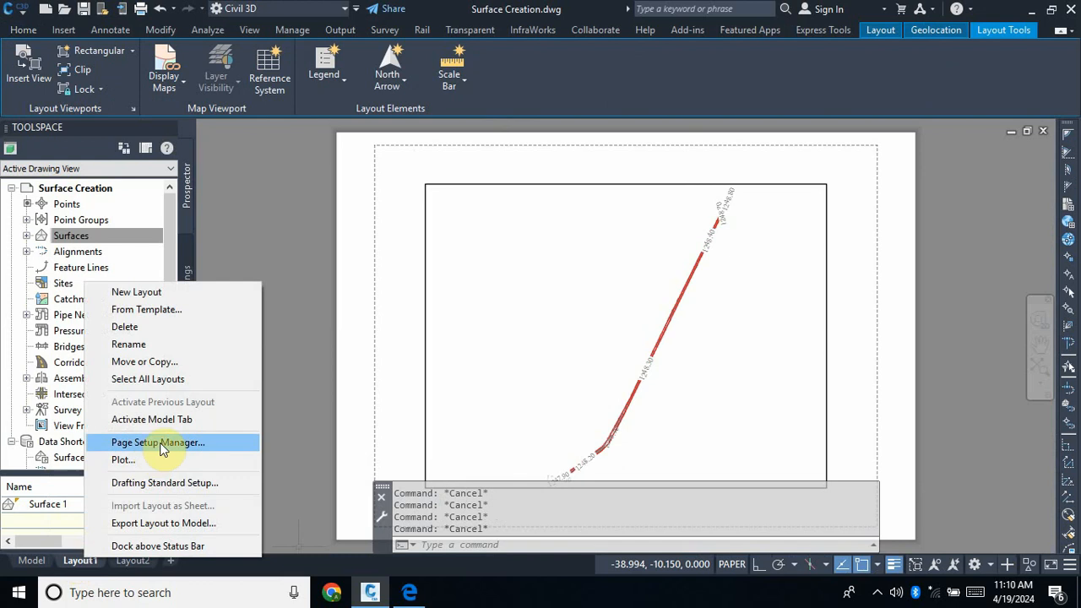
left_click(158, 441)
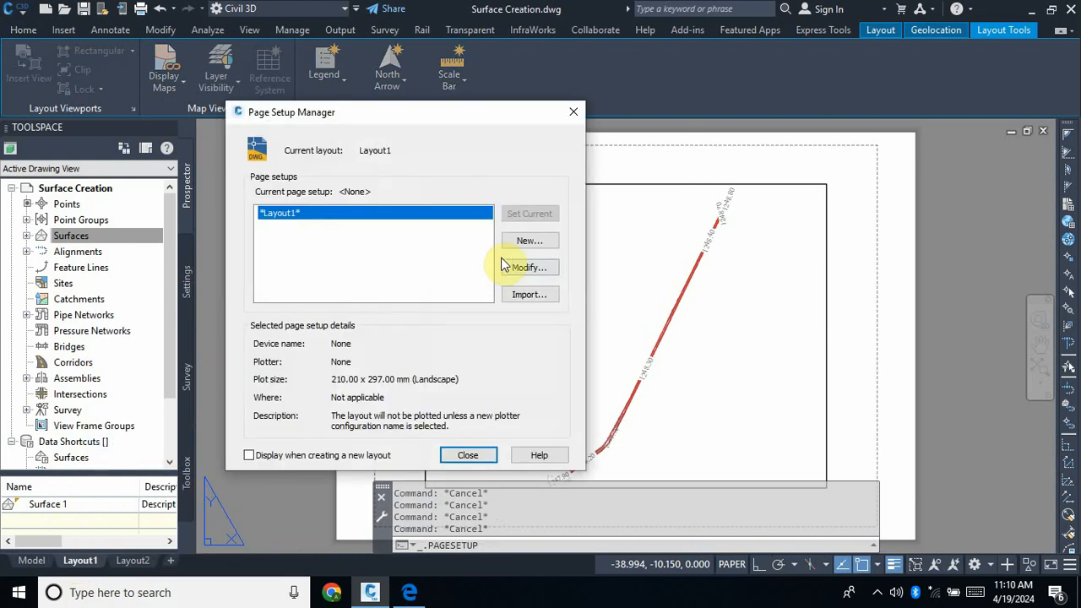
left_click(530, 269)
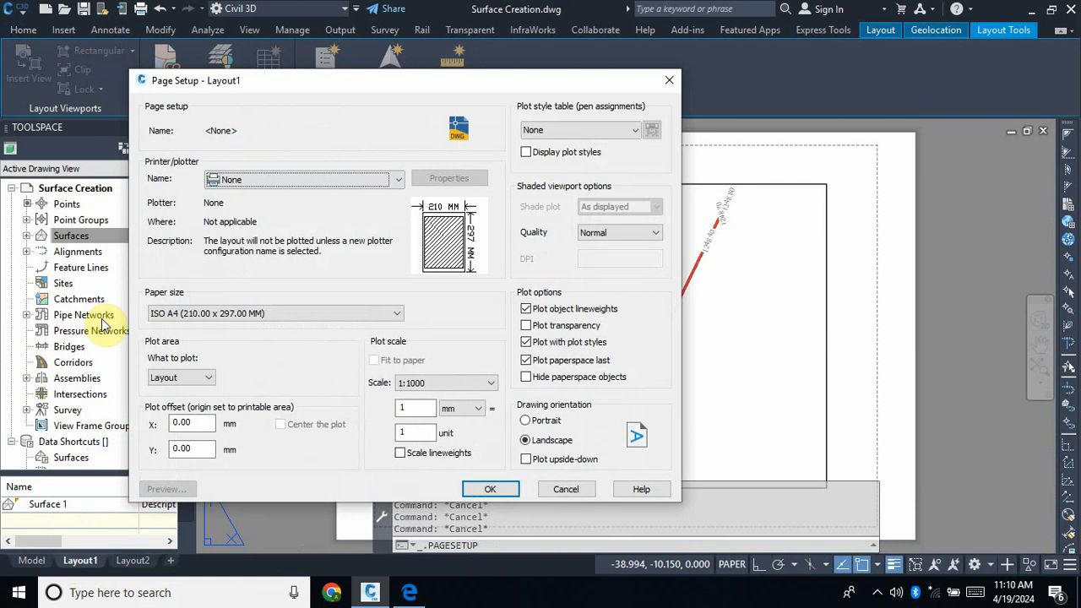
left_click(396, 181)
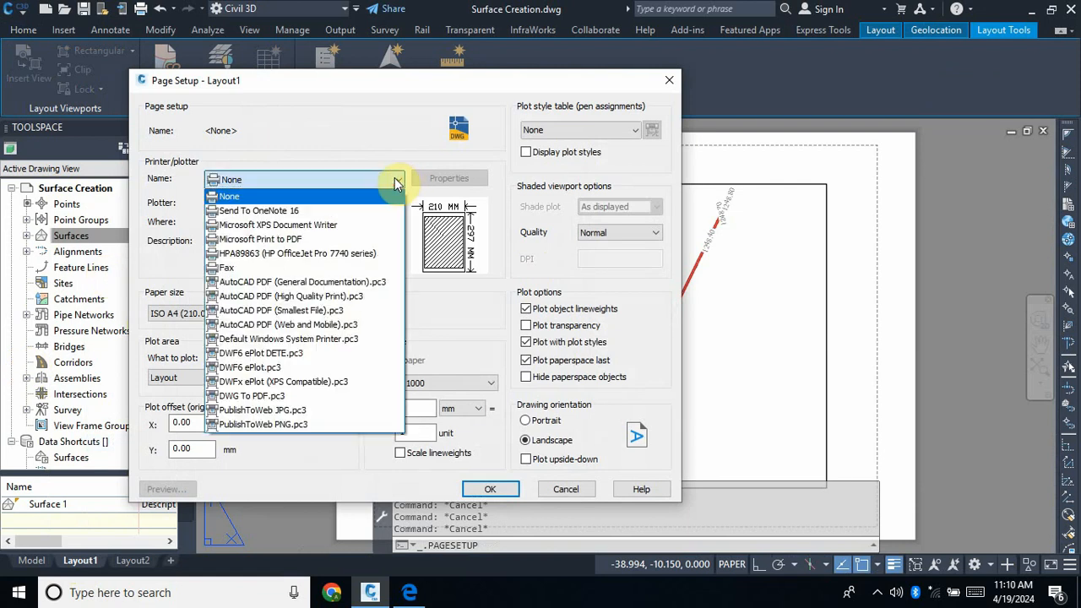
left_click(286, 398)
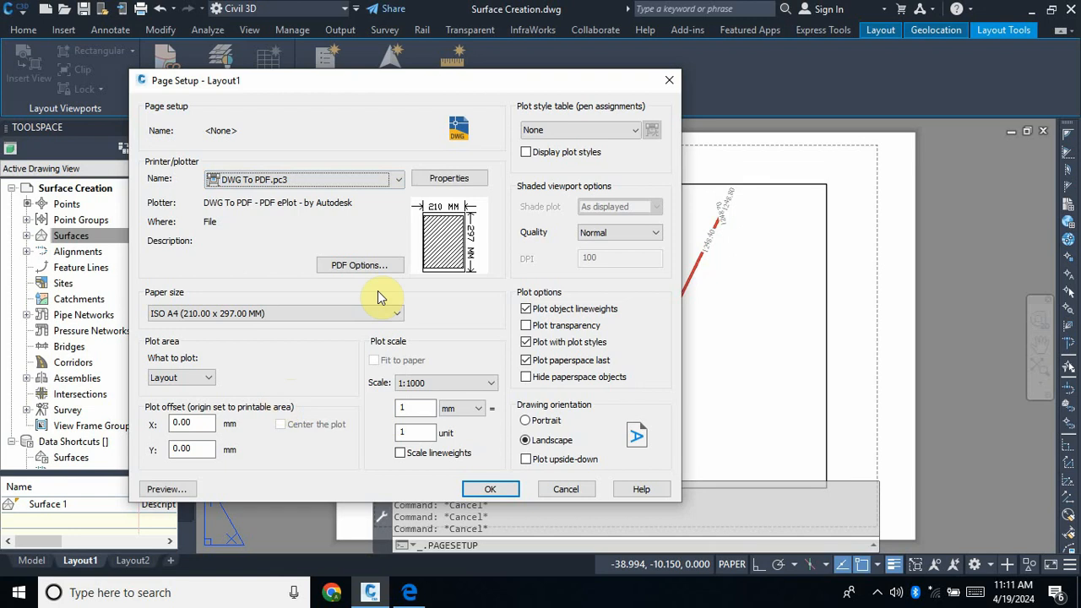
Set Layout1's paper size to ISO A1 (841.00 x 594.00 MM), accept the page setup and close its manager.
left_click(395, 312)
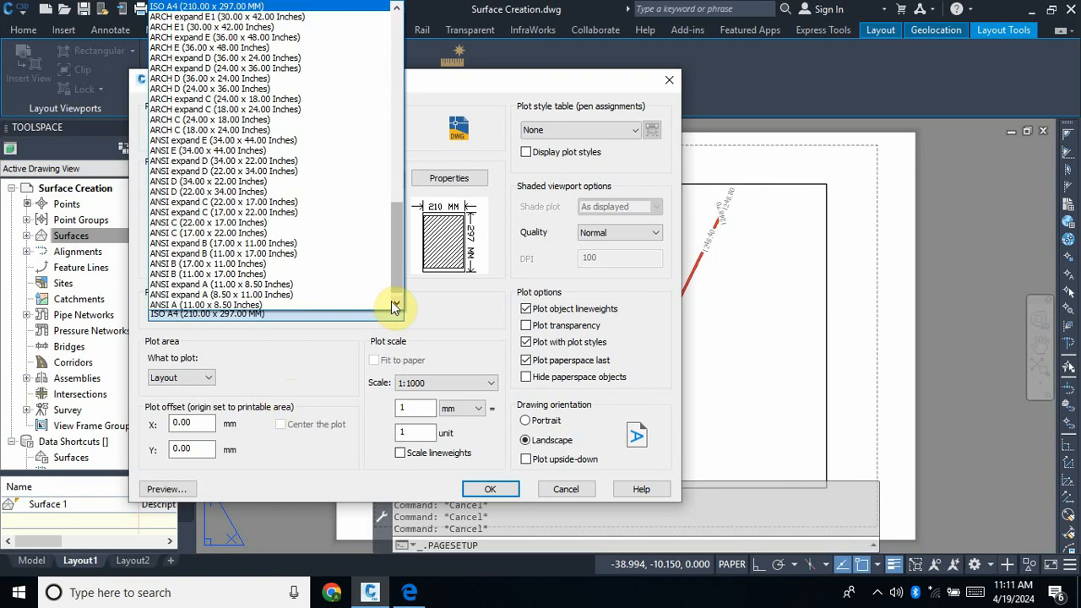
scroll(398, 241, "up", 8)
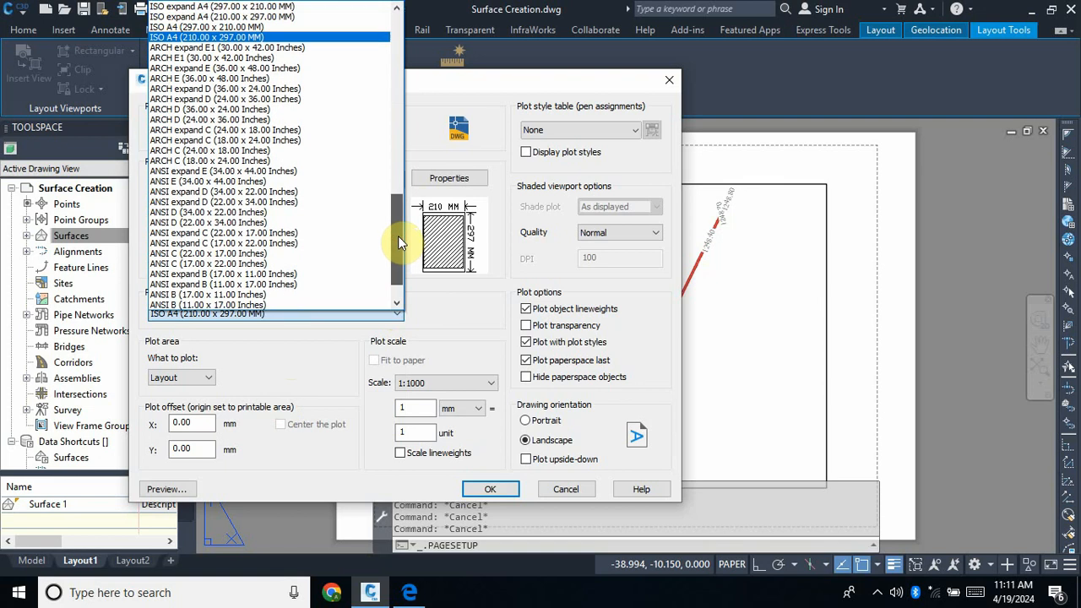
left_click_drag(406, 182, 410, 149)
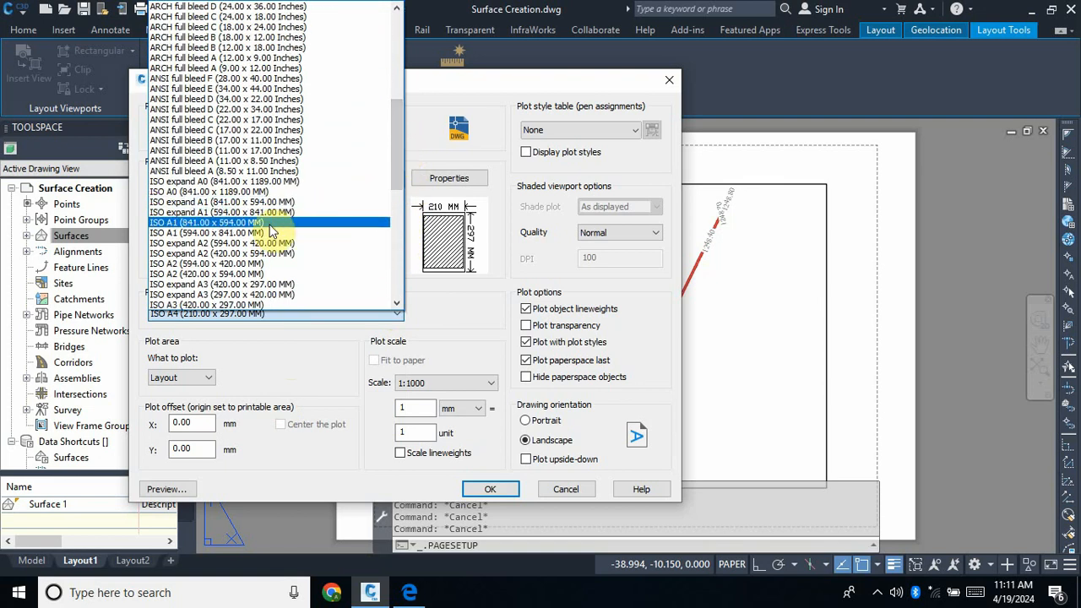
left_click(269, 223)
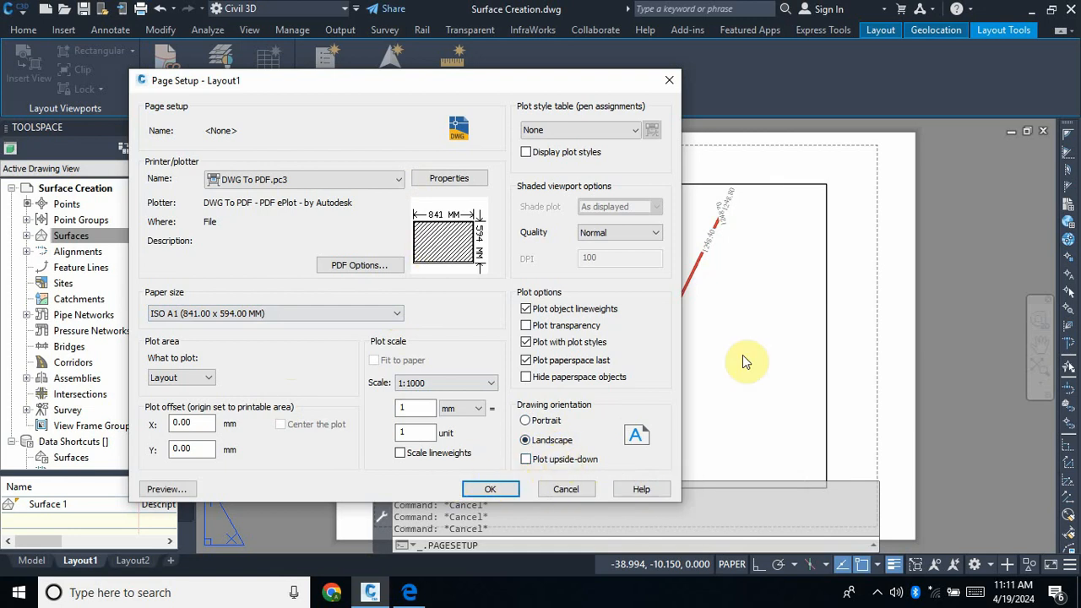
left_click(493, 490)
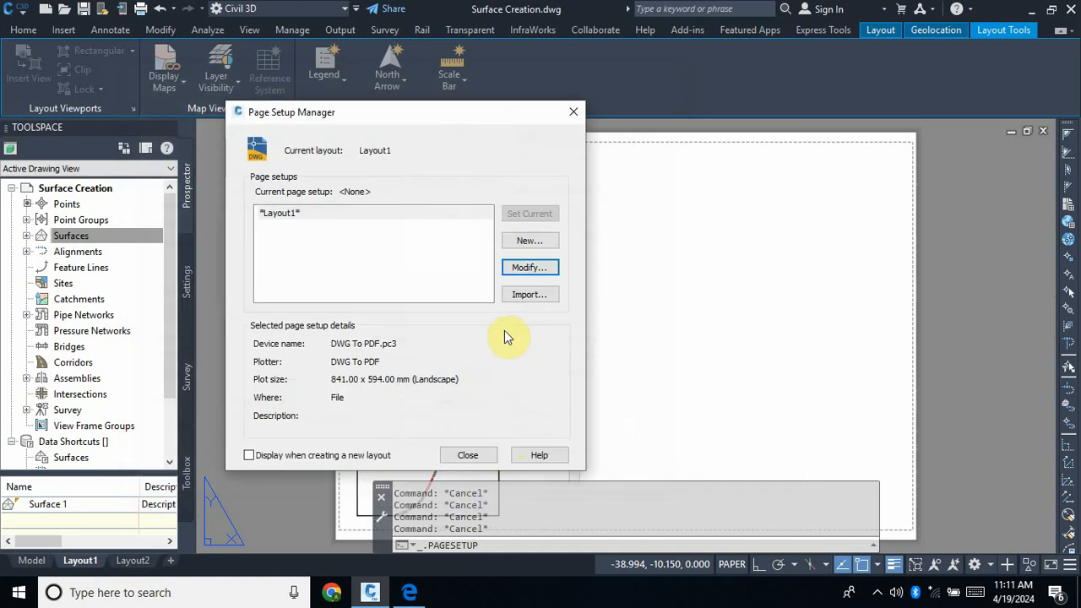
left_click(475, 458)
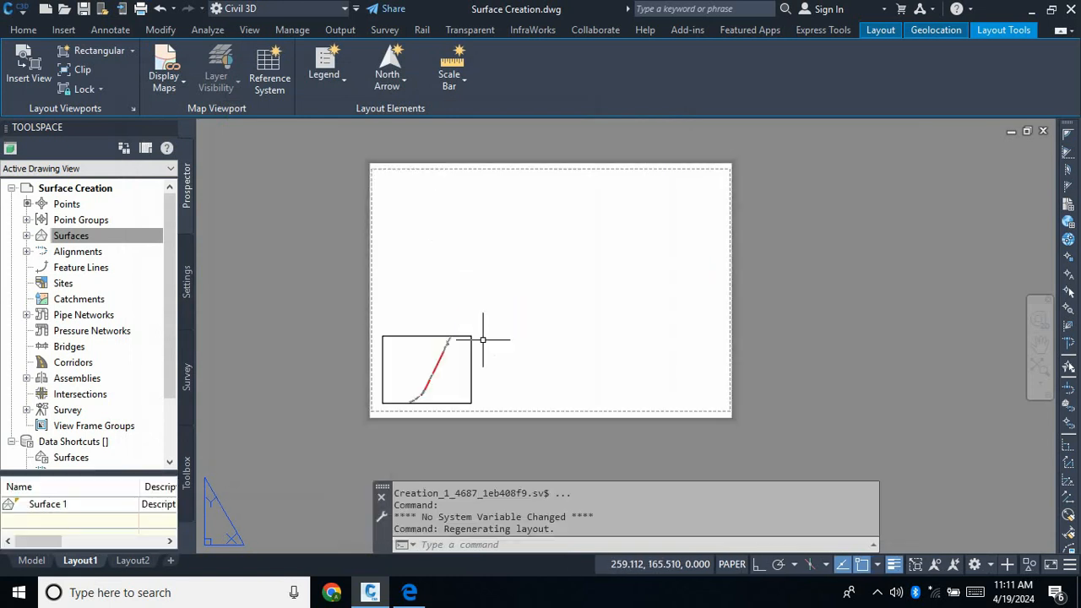
Stretch the viewport's upper-right corner out to the upper-right corner of Layout1's printable area.
left_click(471, 336)
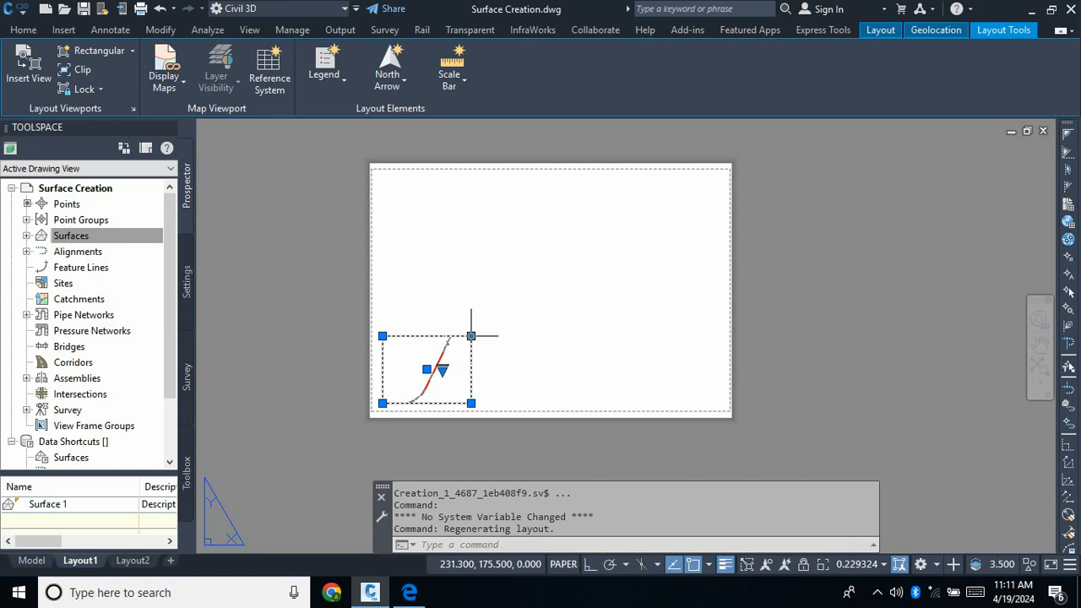
left_click(471, 335)
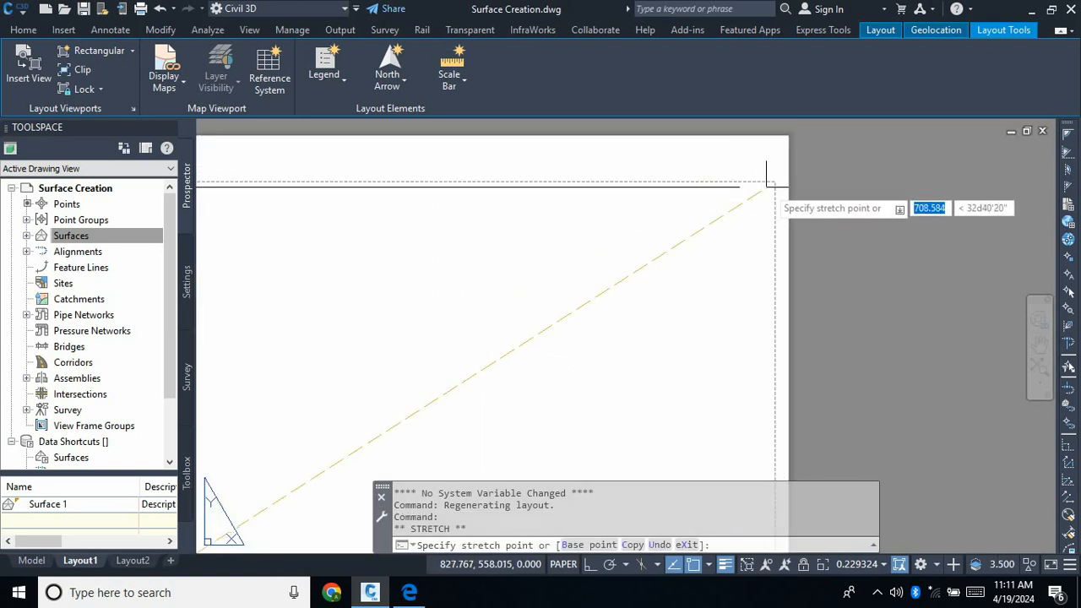
left_click(796, 181)
Stretch the viewport's lower-left corner to the lower-left corner of the printable area and deselect the viewport.
scroll(838, 182, "down", 3)
scroll(838, 182, "up", 4)
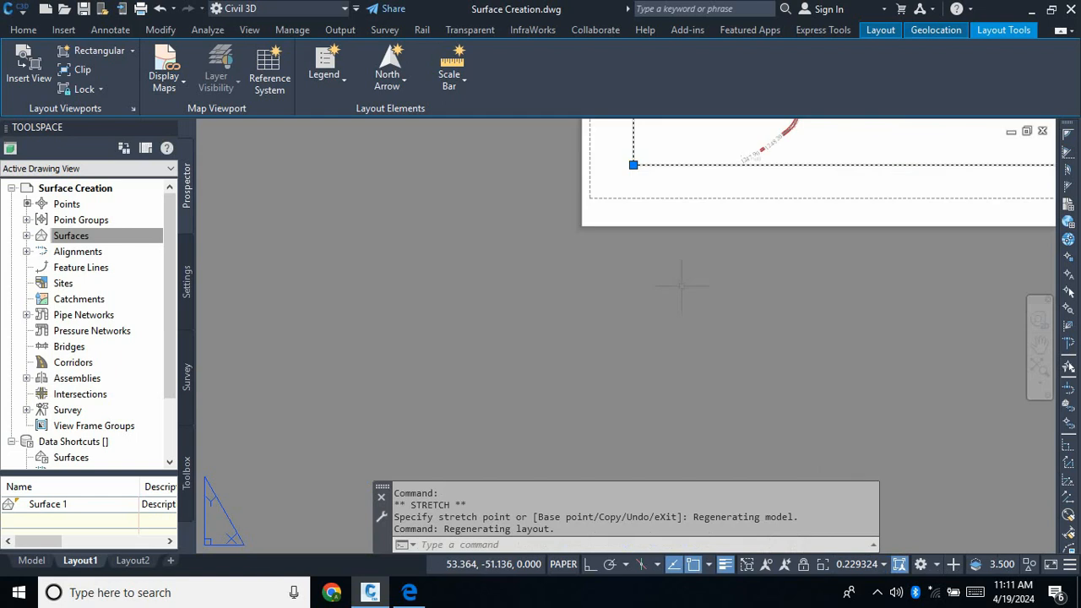
scroll(837, 181, "down", 3)
scroll(597, 321, "up", 5)
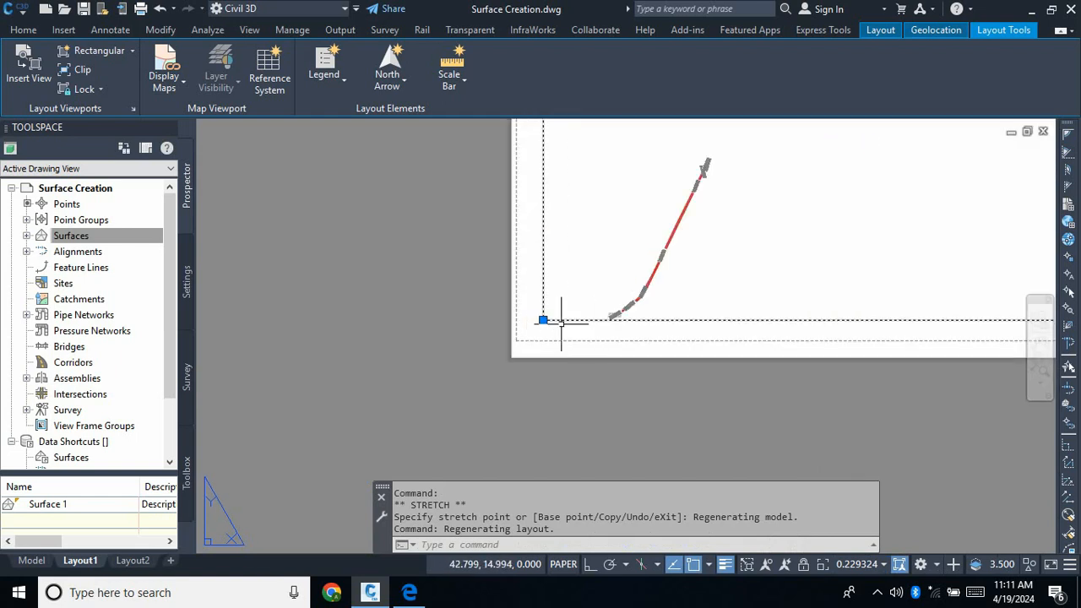
left_click(502, 324)
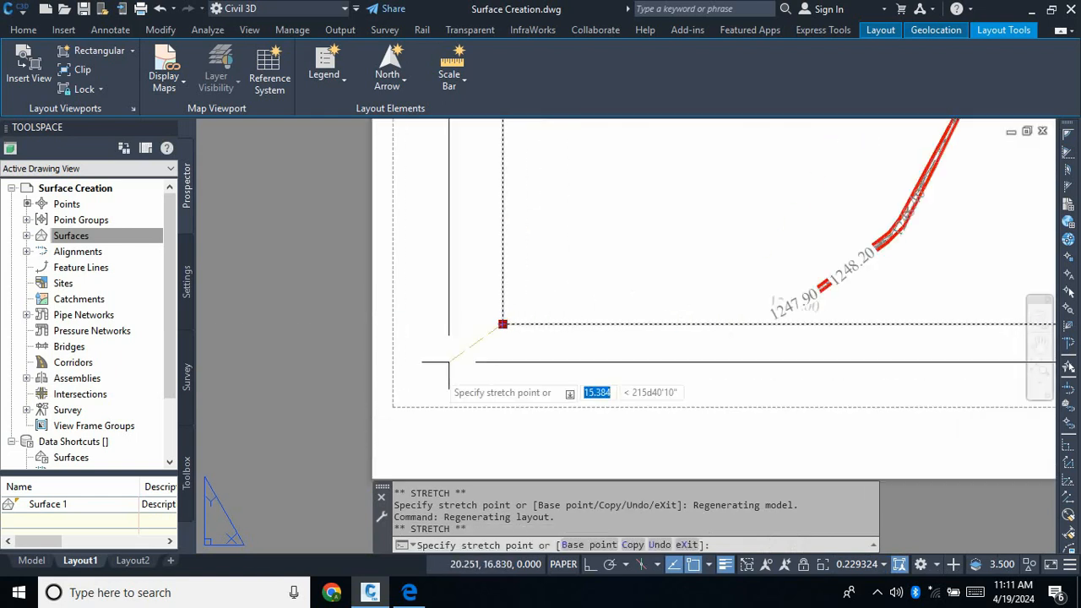
left_click(395, 404)
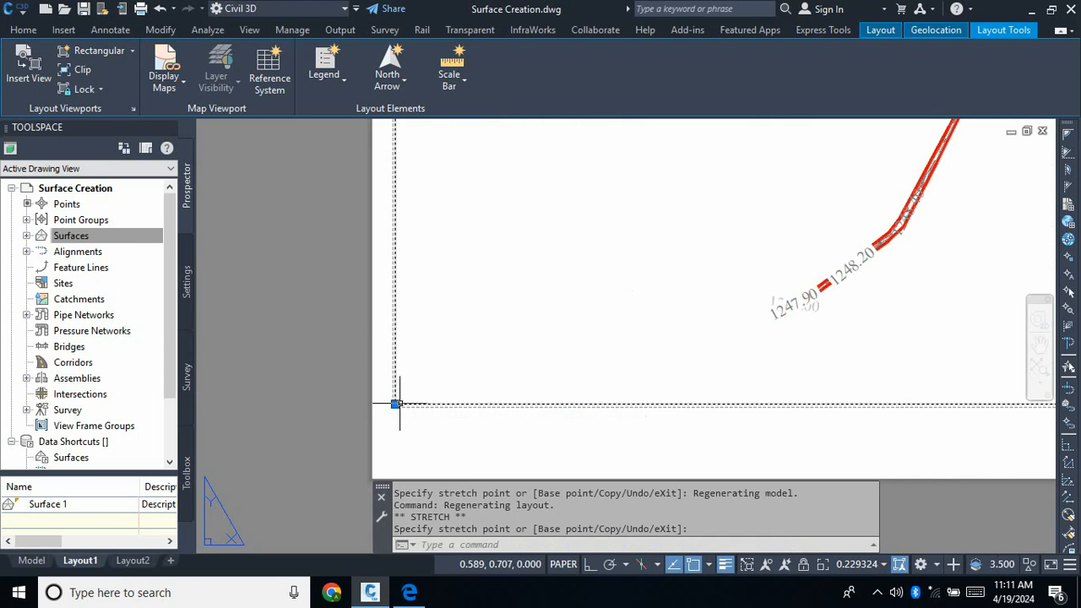
scroll(425, 398, "down", 3)
scroll(490, 389, "up", 2)
scroll(490, 389, "down", 2)
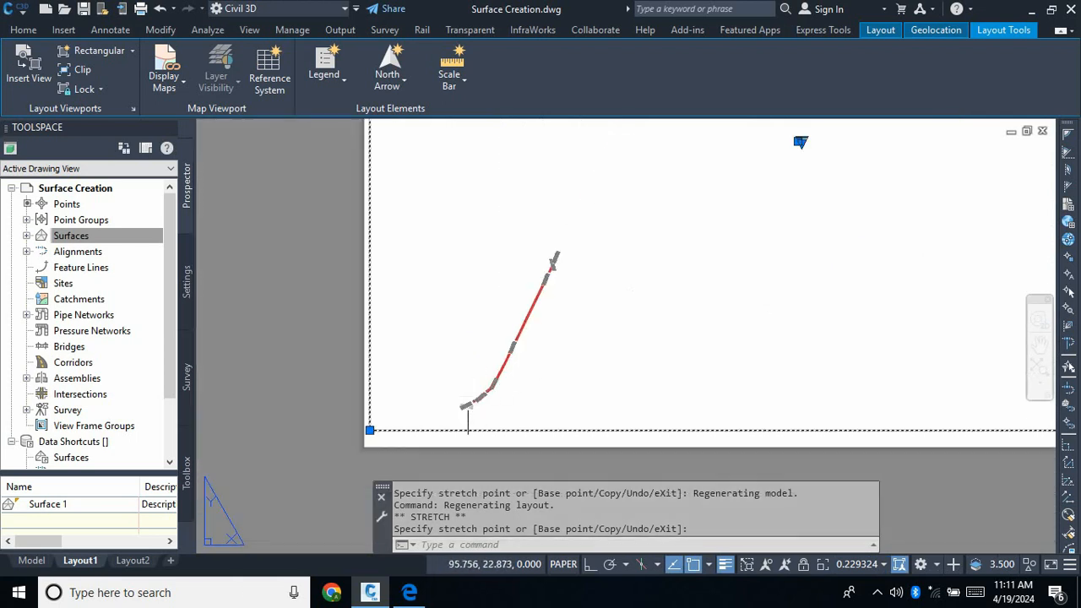
scroll(468, 419, "down", 3)
key("Escape")
key("Escape")
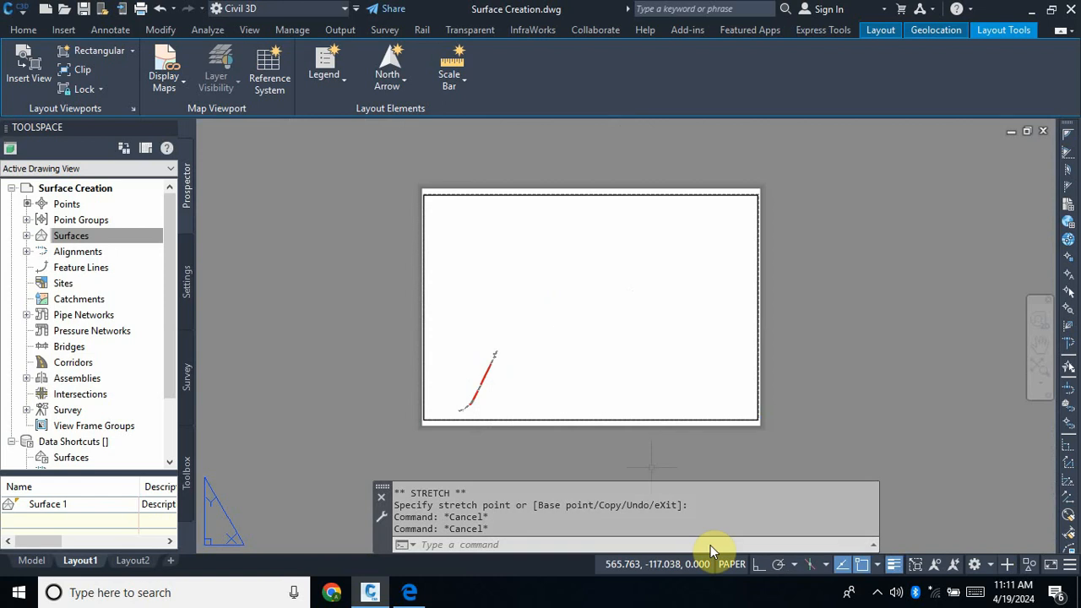
Activate model space inside the viewport and pan the survey corridor towards the middle of the sheet.
left_click(732, 566)
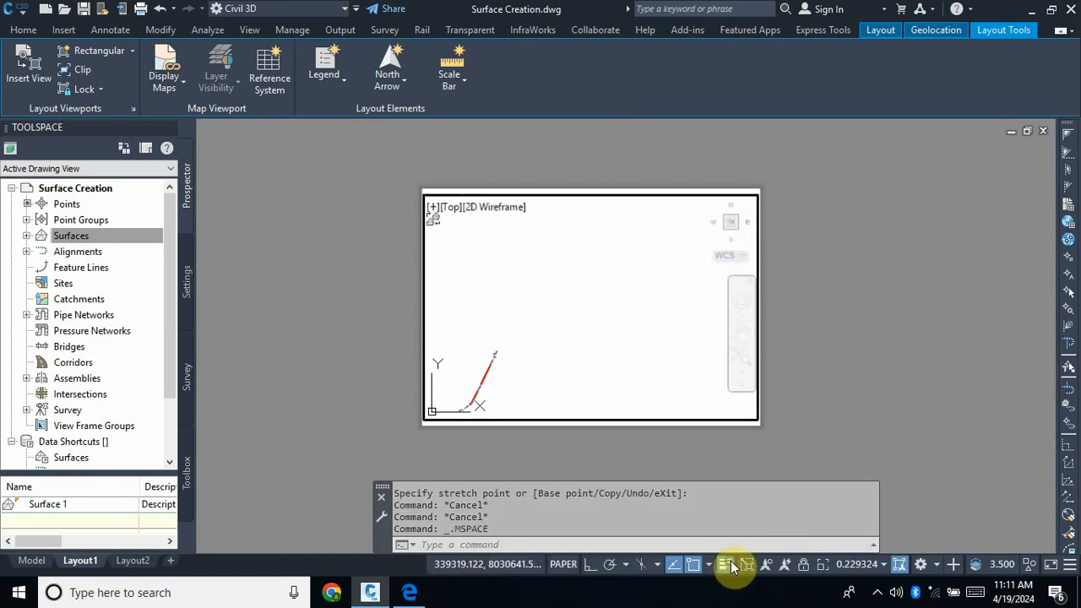
left_click(743, 336)
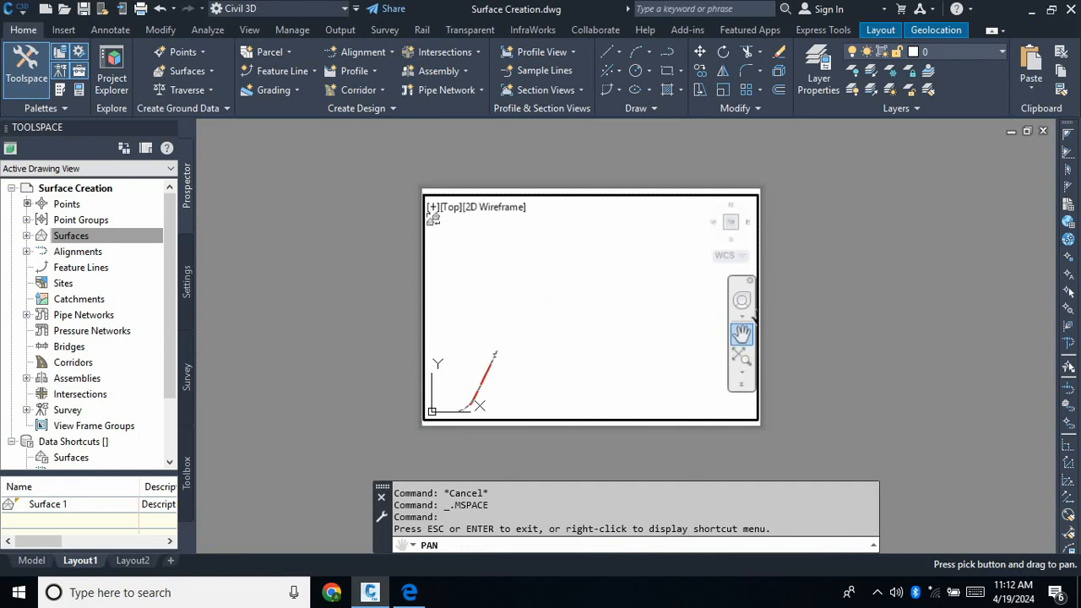
left_click_drag(556, 390, 650, 336)
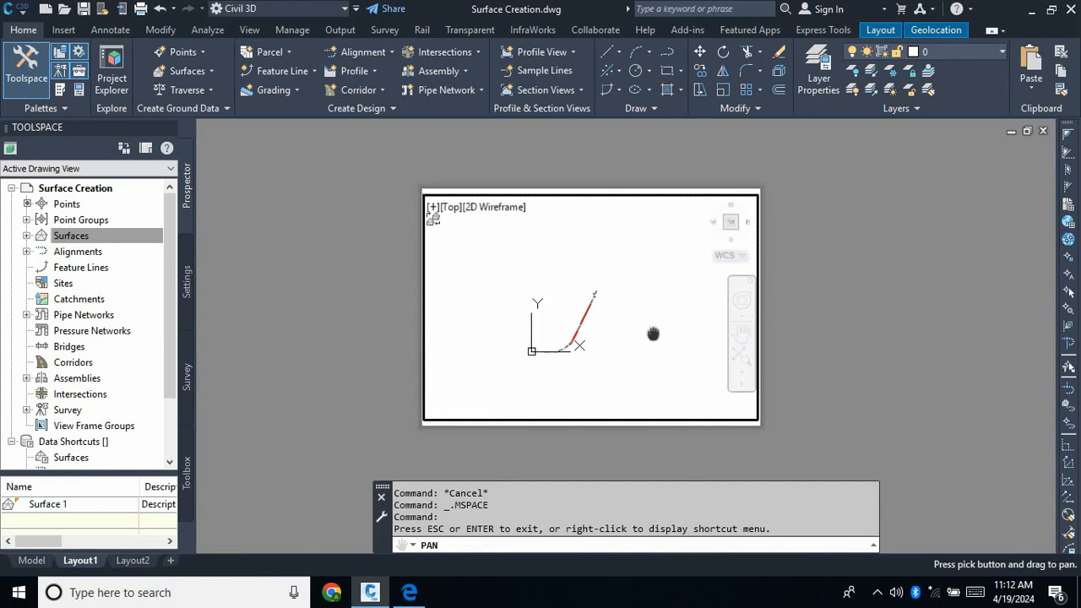
key("Escape")
key("Escape")
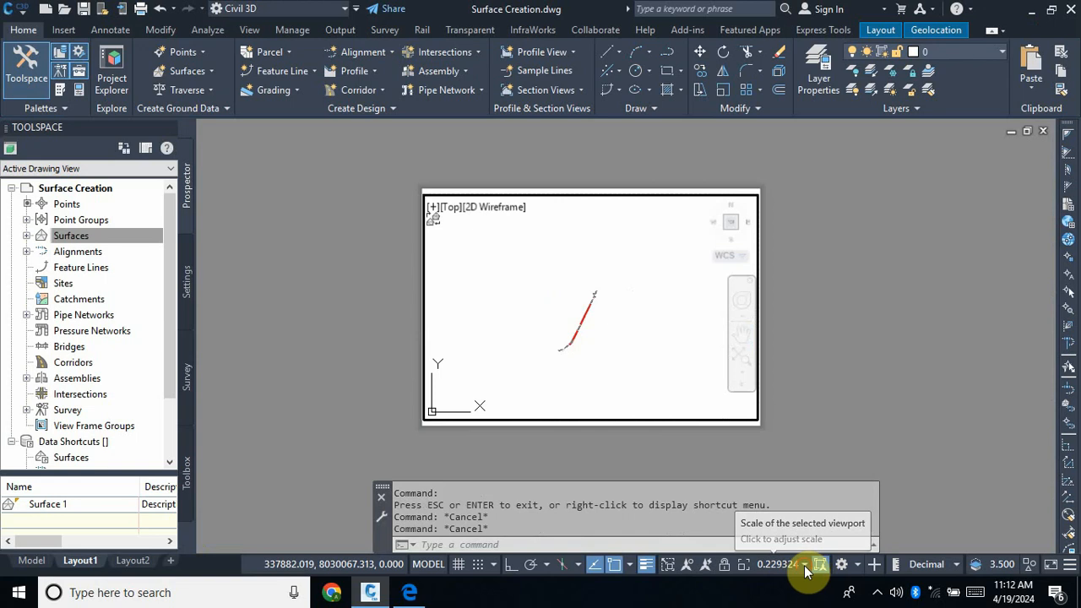
Try viewport scales of 1:2500 and 1:2000, and recentre the corridor within the viewport.
left_click(806, 568)
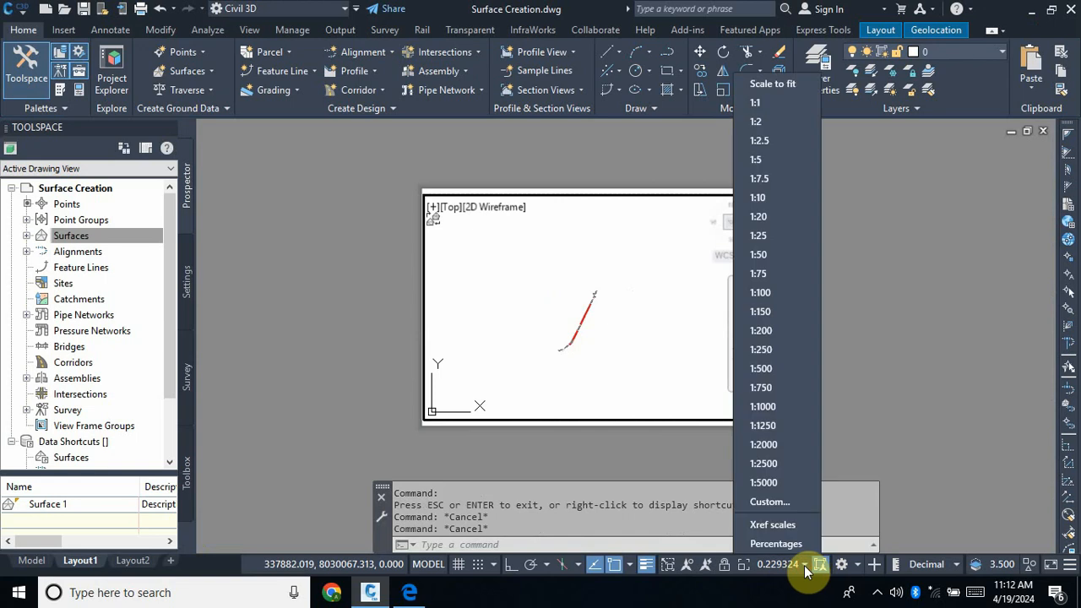
left_click(764, 462)
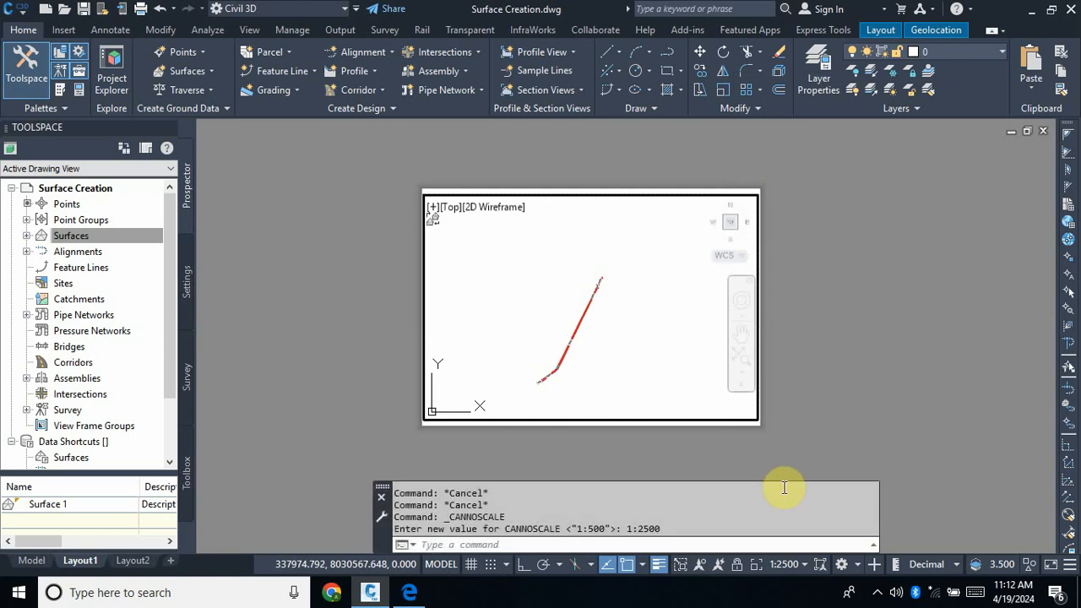
left_click(806, 566)
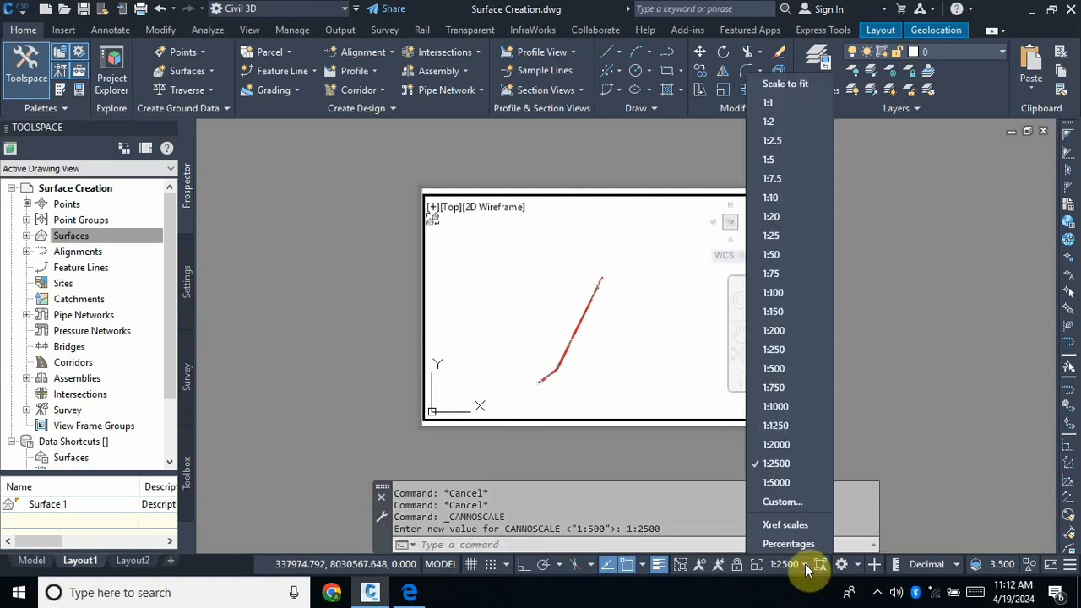
left_click(775, 446)
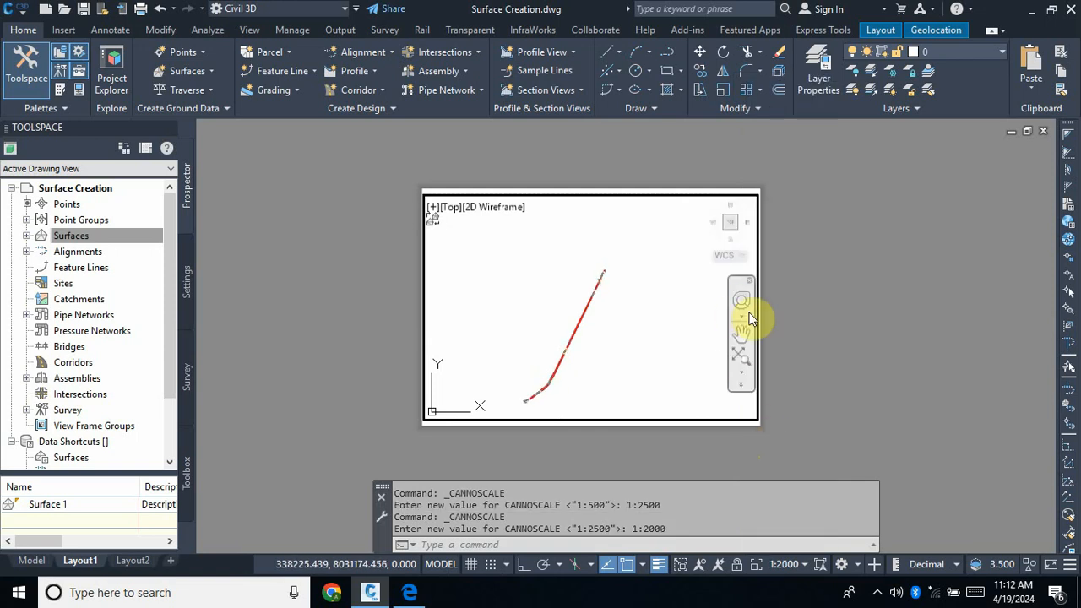
left_click(742, 335)
left_click_drag(625, 355, 631, 346)
key("Escape")
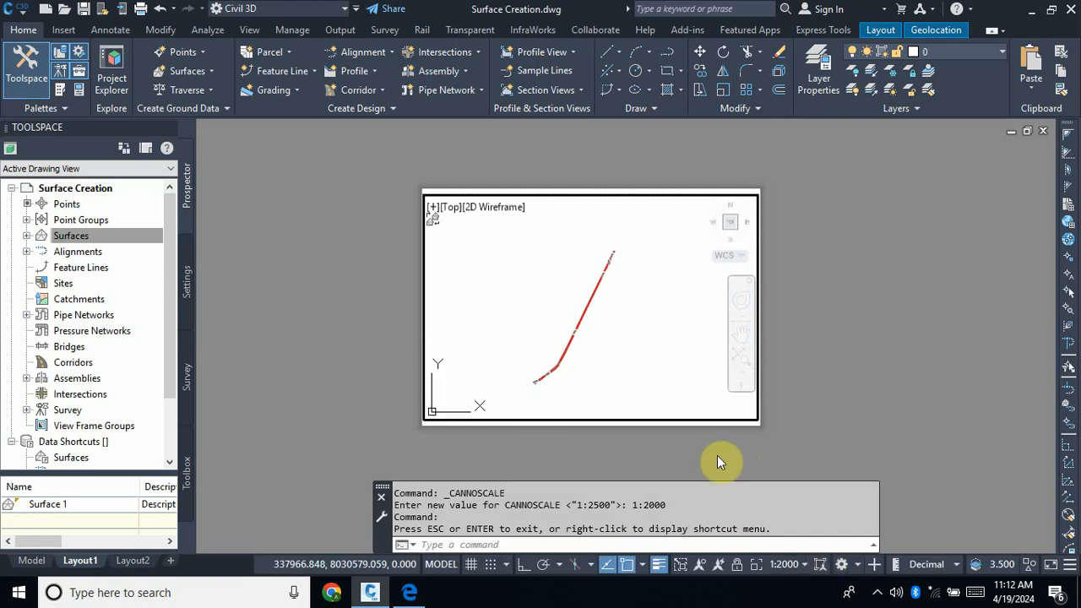
Try a viewport scale of 1:1000 and pan to the corridor's bend and southwest end.
left_click(804, 565)
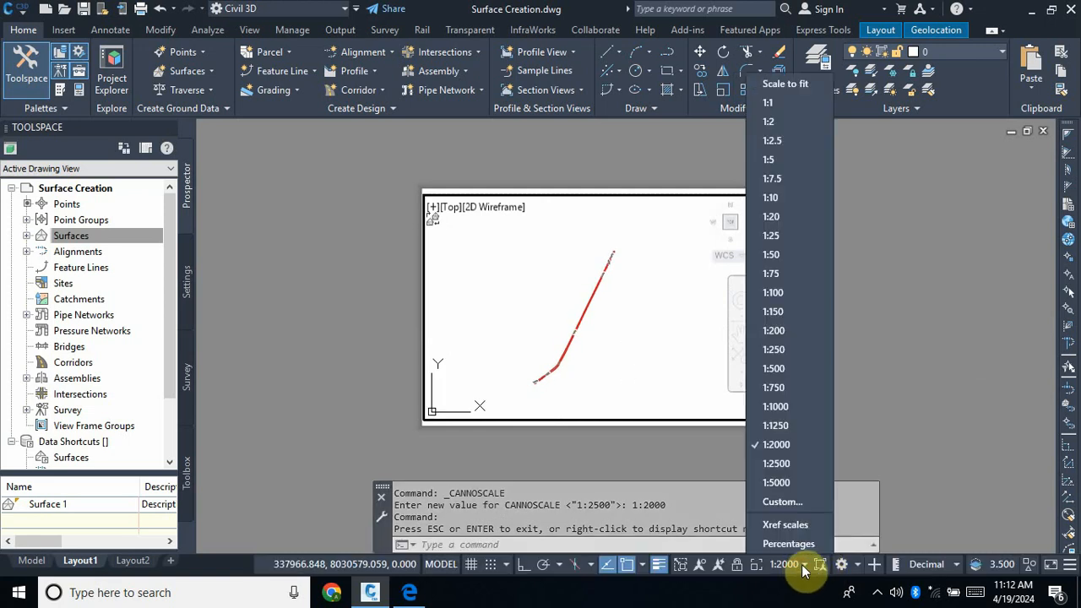
left_click(778, 403)
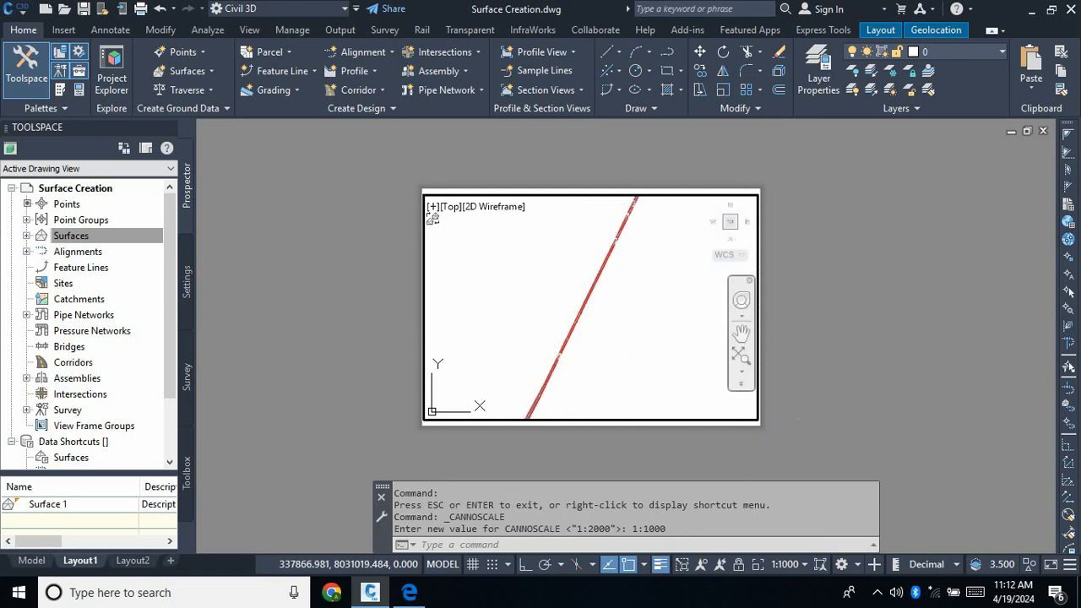
left_click(741, 333)
mouse_move(612, 380)
left_mouse_down()
mouse_move(659, 299)
mouse_move(659, 318)
left_mouse_up()
key("Escape")
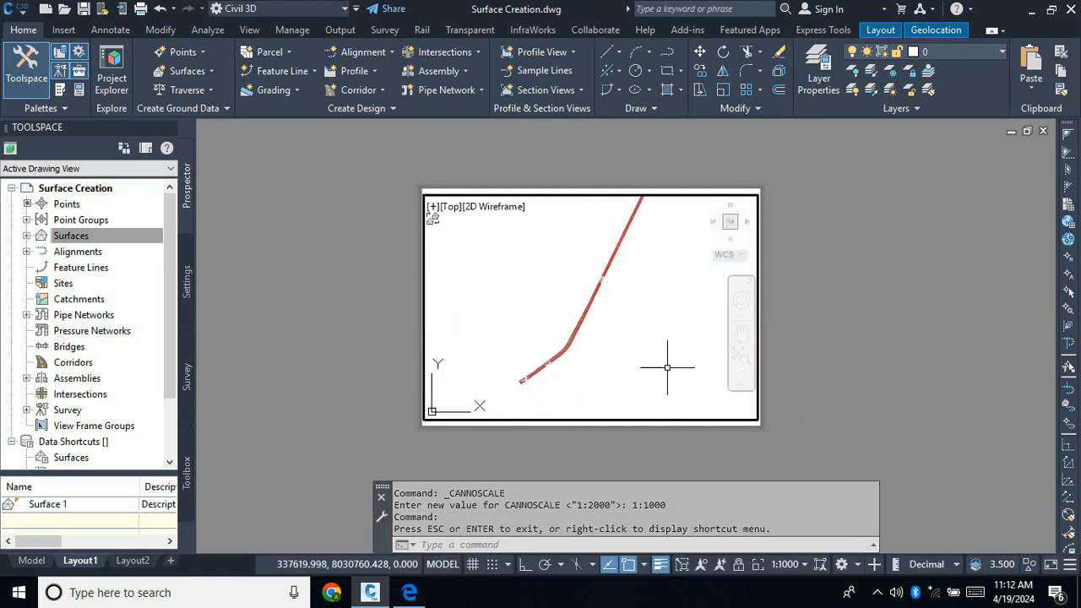
Try viewport scales of 1:750 and 1:500 for the corridor.
left_click(804, 565)
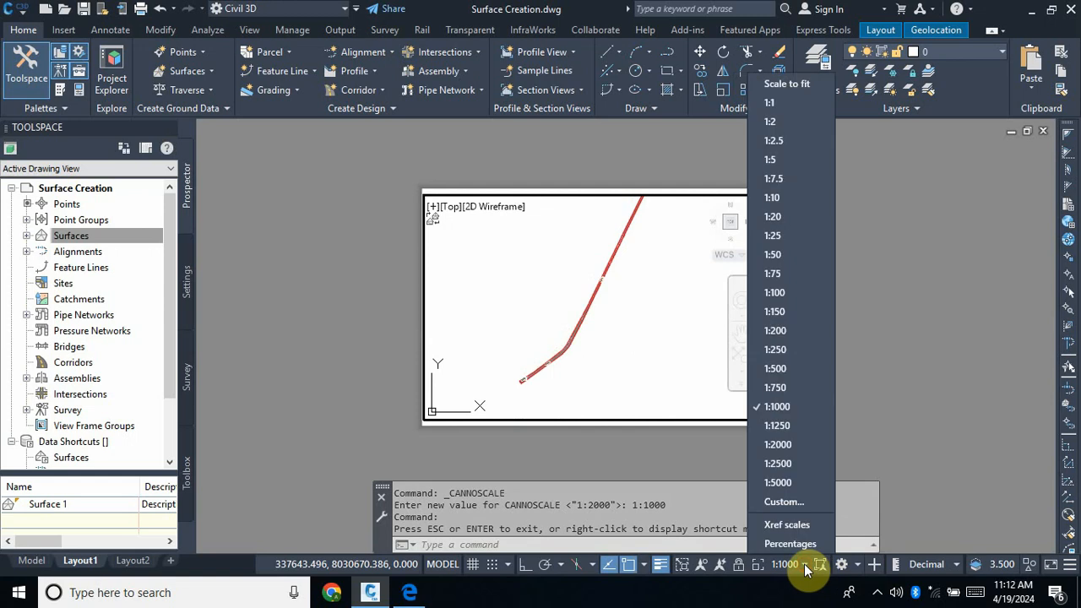
left_click(773, 388)
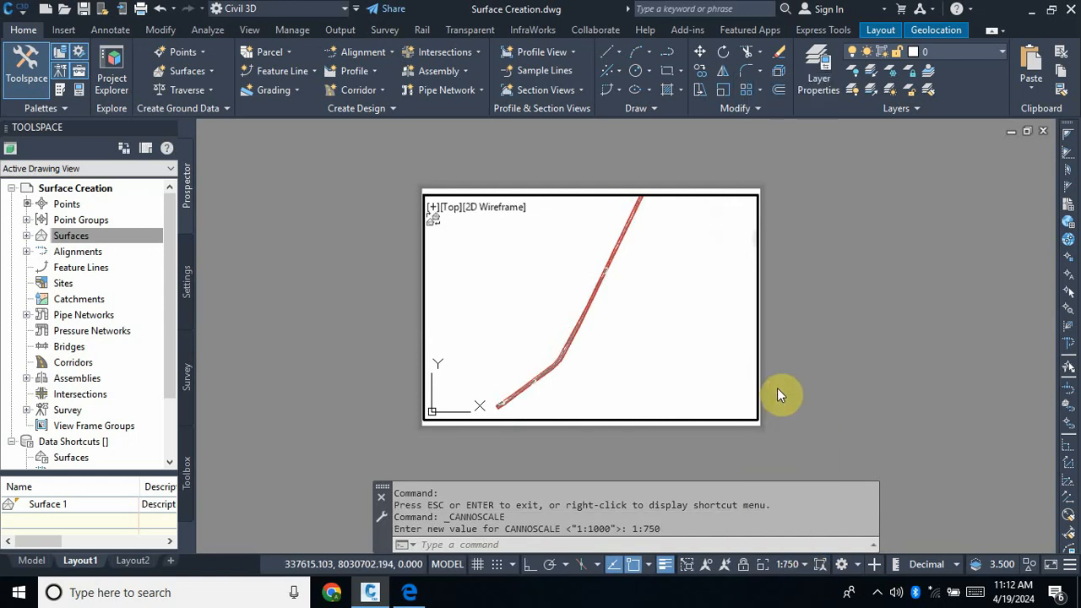
left_click(805, 565)
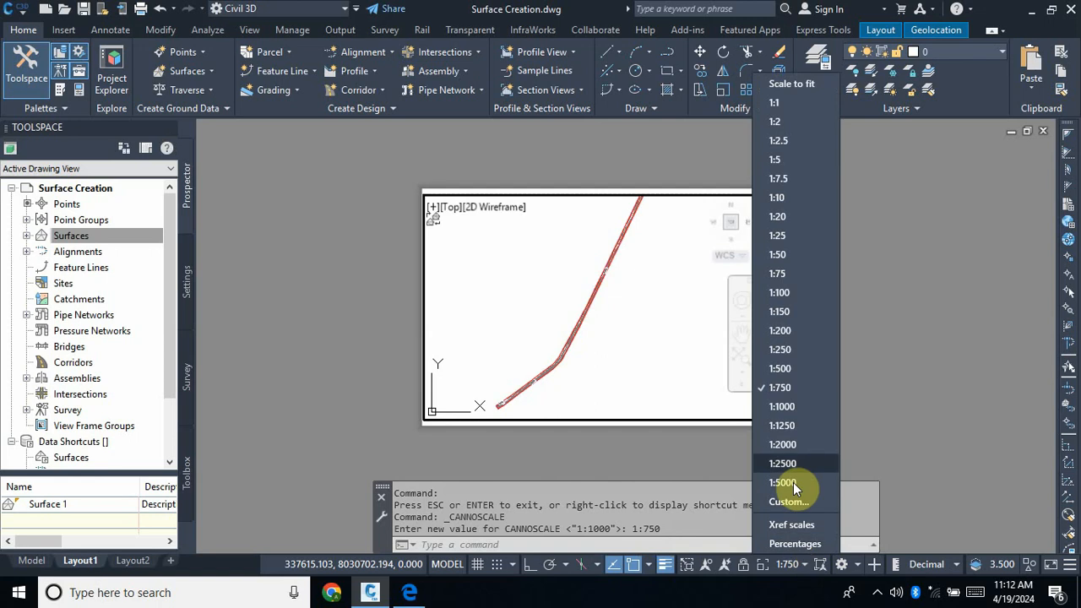
left_click(781, 369)
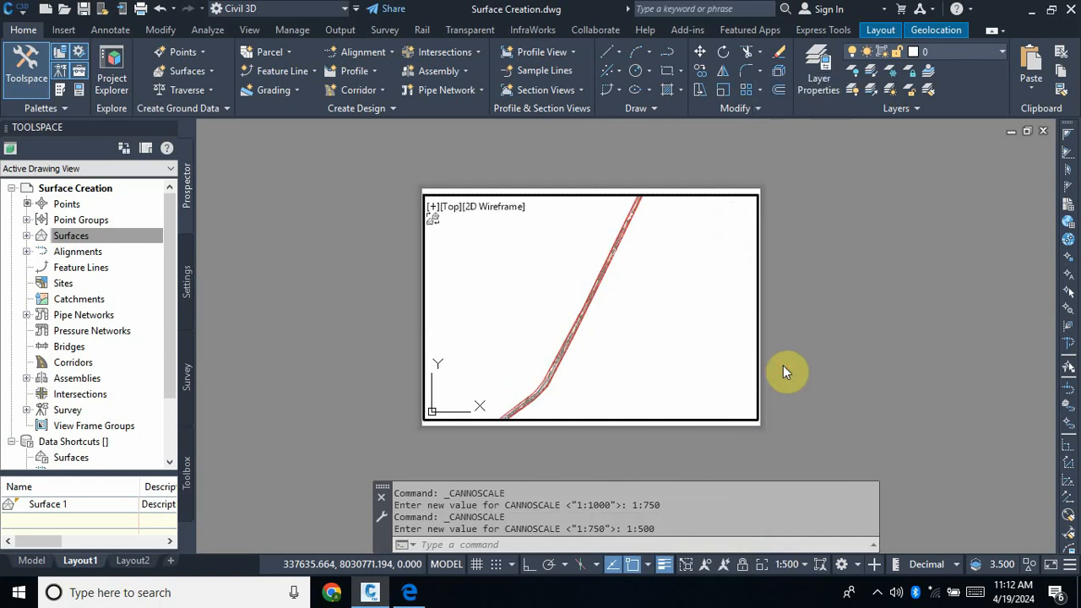
Set the viewport scale to 1:250, fit the corridor's southwest leg and bend in the viewport, and return to paper space.
left_click(804, 565)
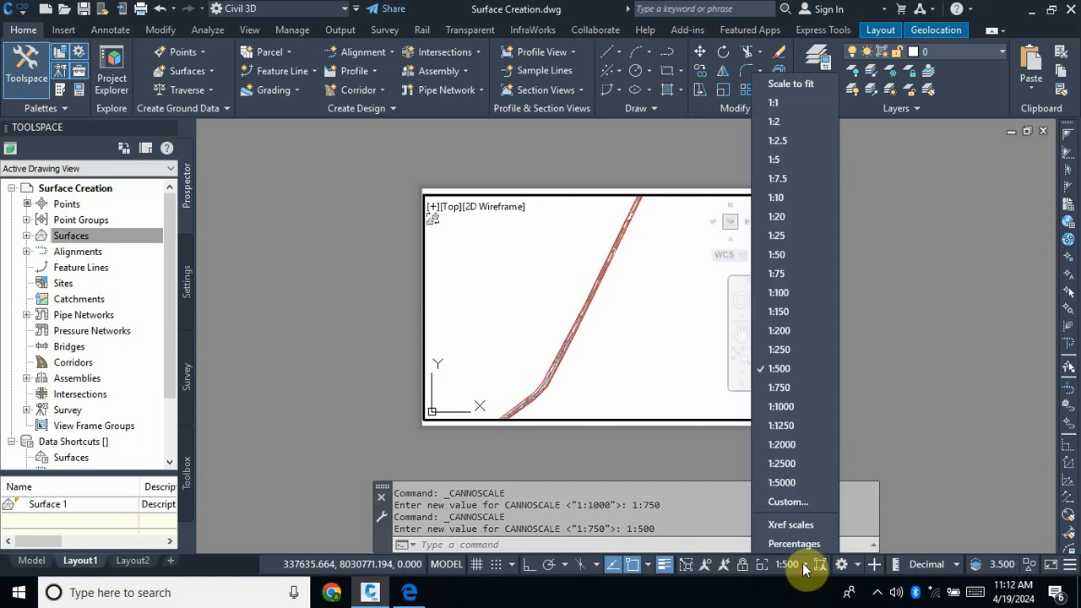
left_click(782, 349)
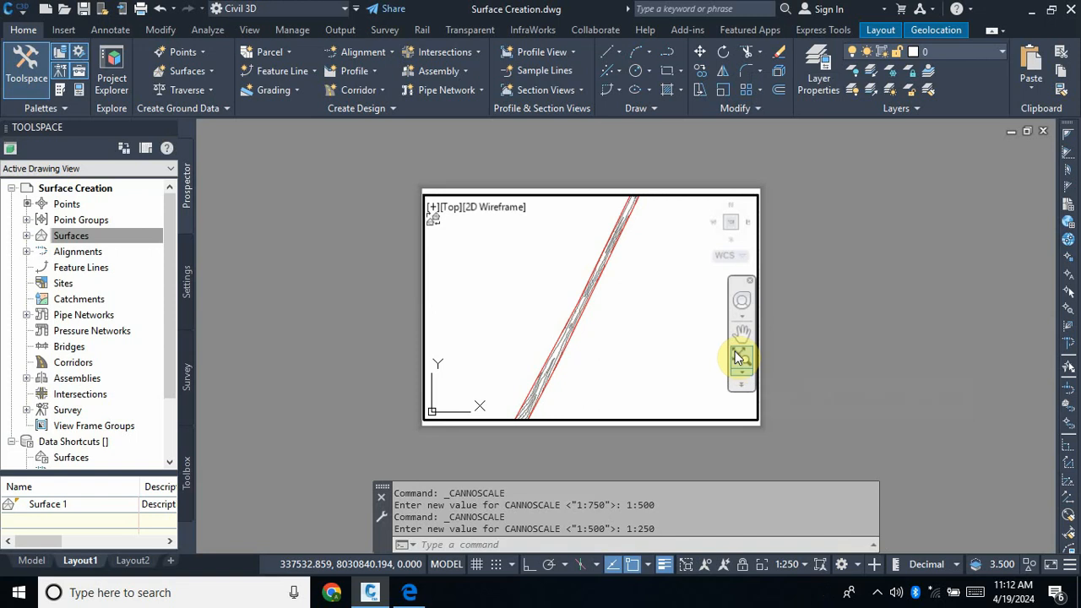
left_click(741, 333)
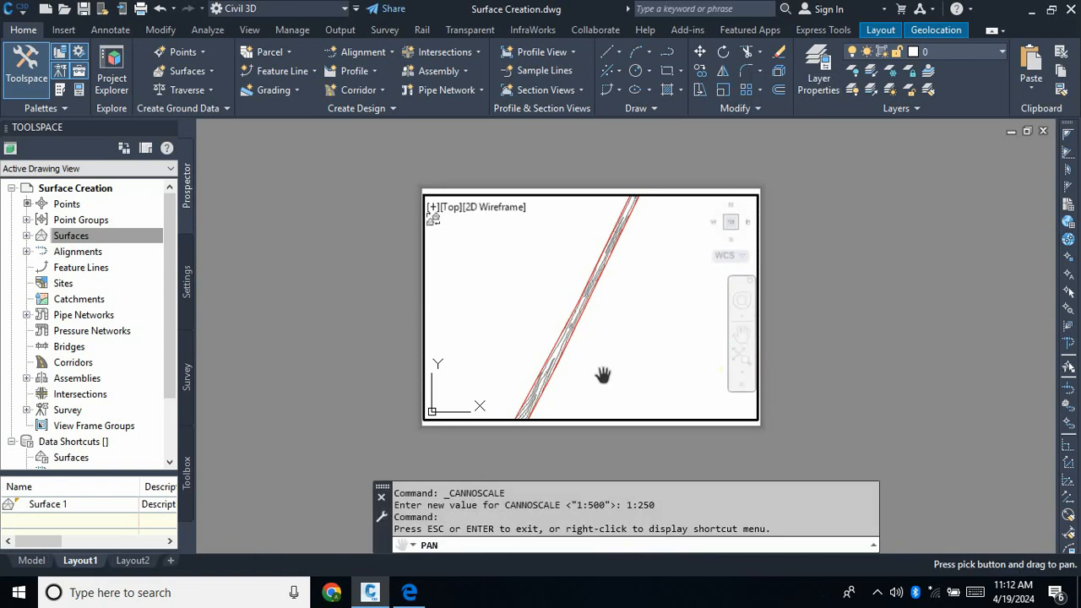
left_click_drag(602, 375, 637, 268)
left_click_drag(609, 342, 644, 286)
mouse_move(537, 344)
left_mouse_down()
mouse_move(608, 319)
mouse_move(618, 328)
mouse_move(594, 313)
left_mouse_up()
key("Escape")
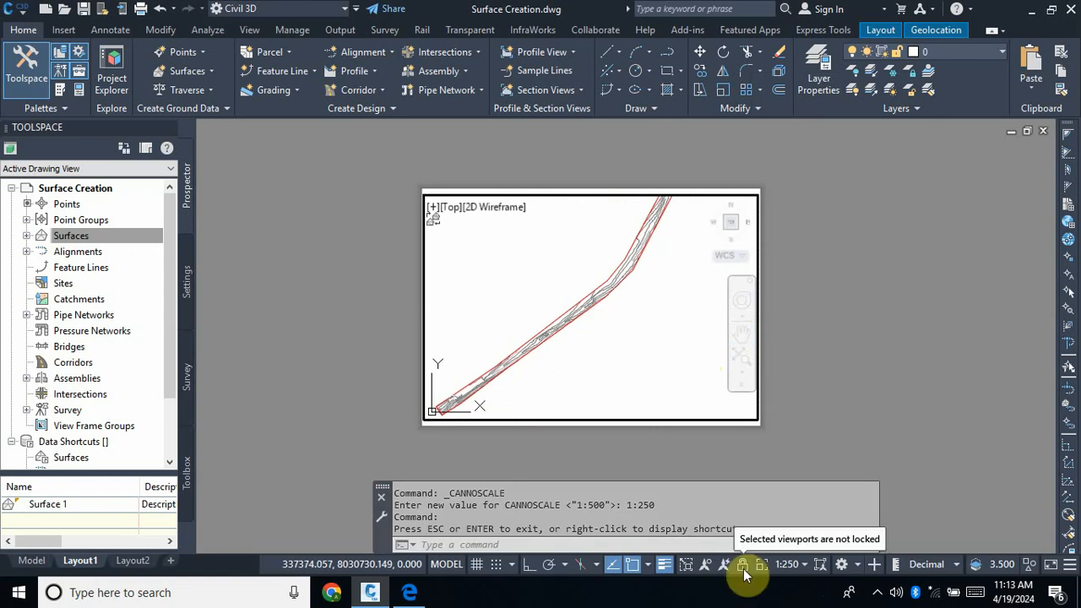
left_click(447, 564)
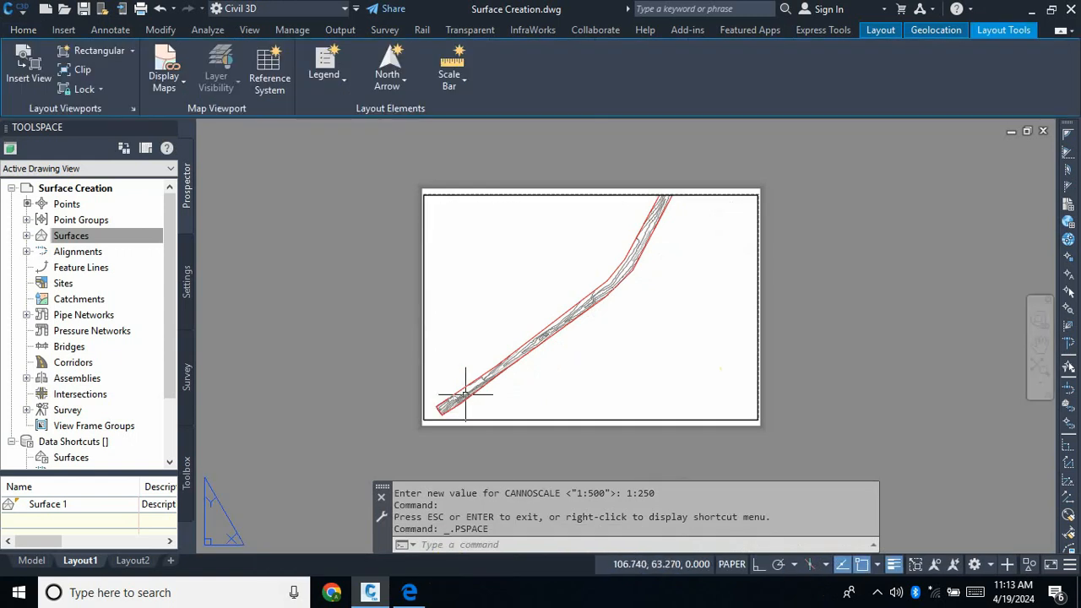
Examine the contour lines and elevation labels along the corridor on the Layout1 sheet.
scroll(431, 414, "up", 5)
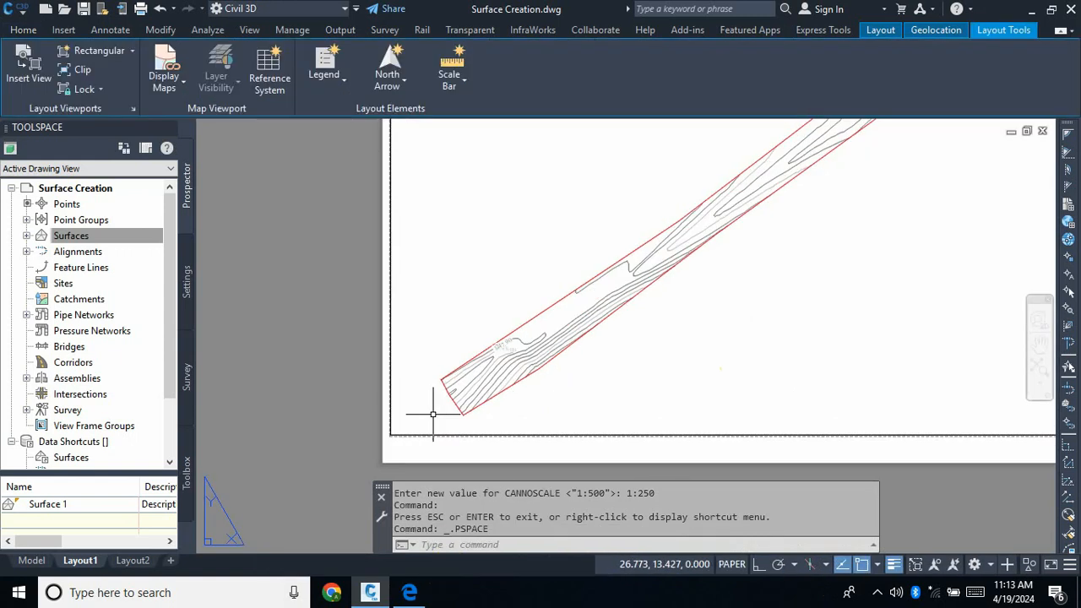
scroll(616, 295, "up", 3)
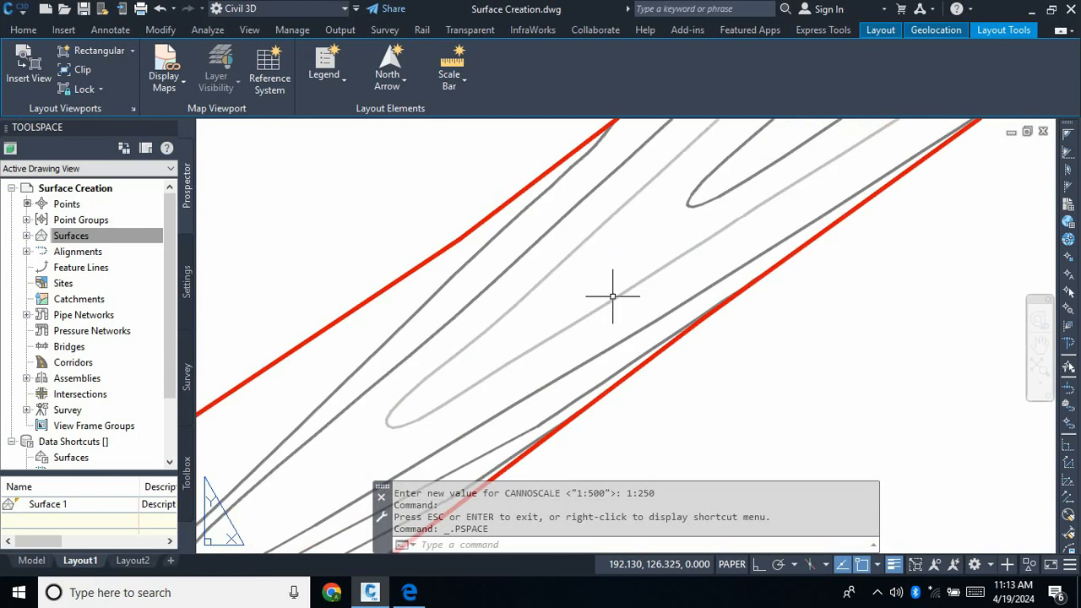
scroll(620, 294, "down", 3)
scroll(693, 225, "up", 3)
scroll(523, 364, "down", 3)
scroll(560, 342, "up", 2)
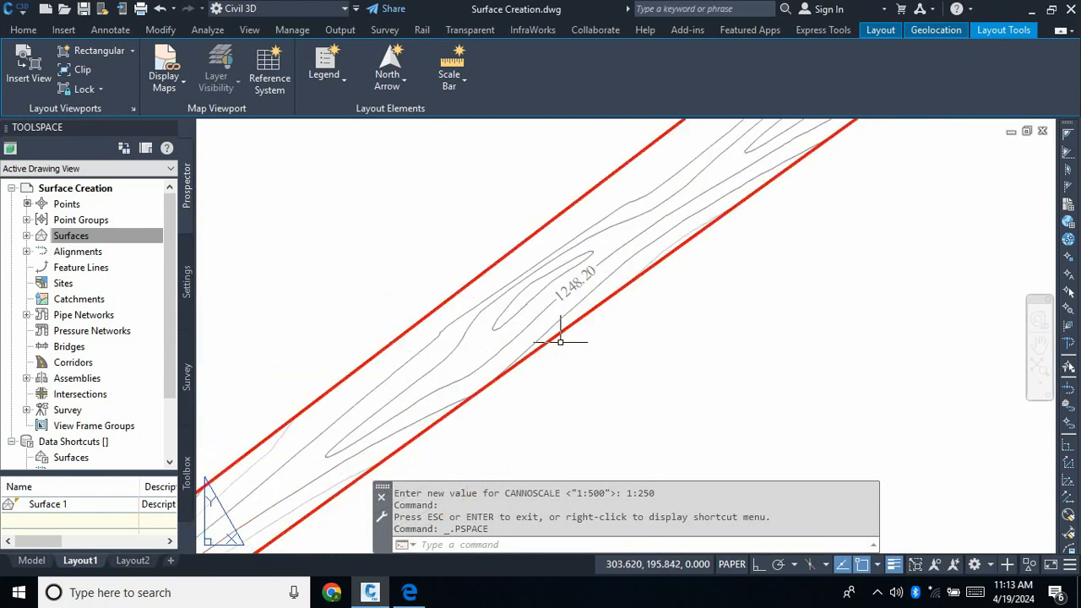
scroll(549, 338, "up", 2)
scroll(520, 380, "down", 4)
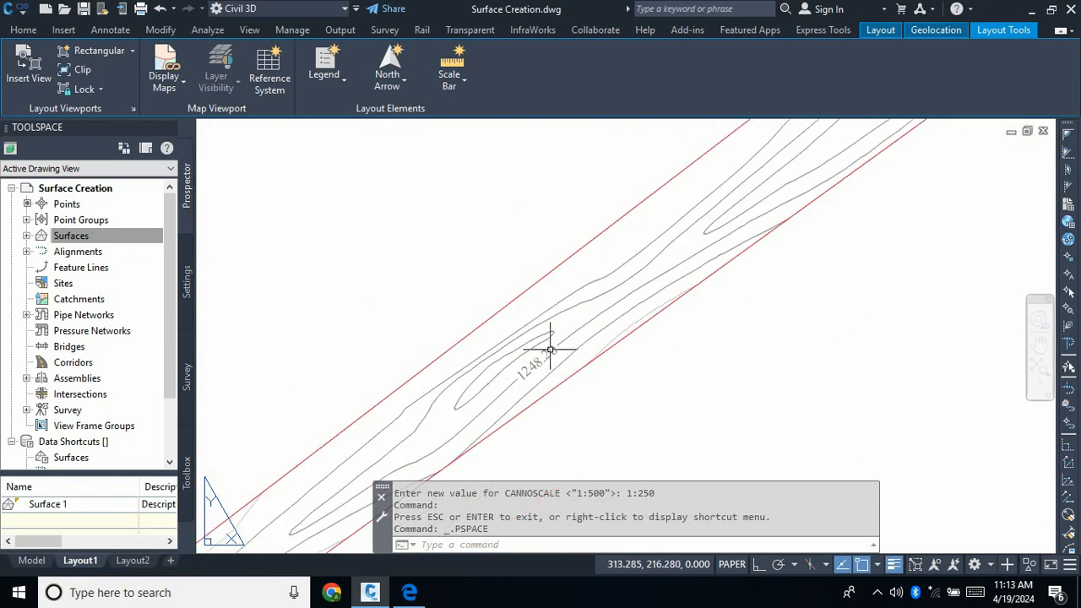
scroll(639, 241, "down", 5)
scroll(683, 218, "up", 4)
scroll(685, 237, "down", 5)
scroll(690, 220, "up", 1)
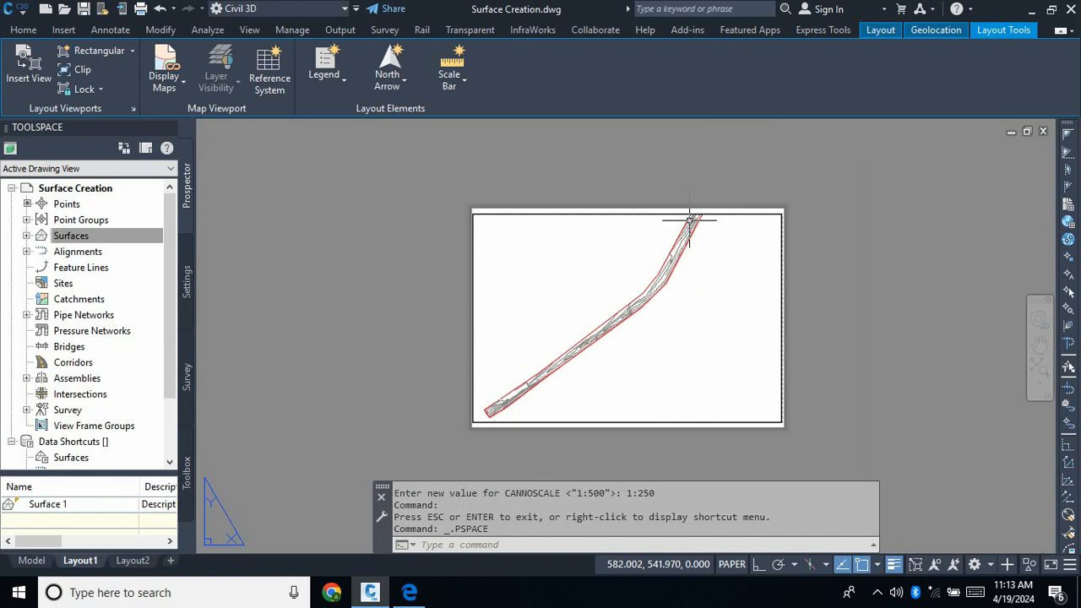
scroll(690, 220, "up", 2)
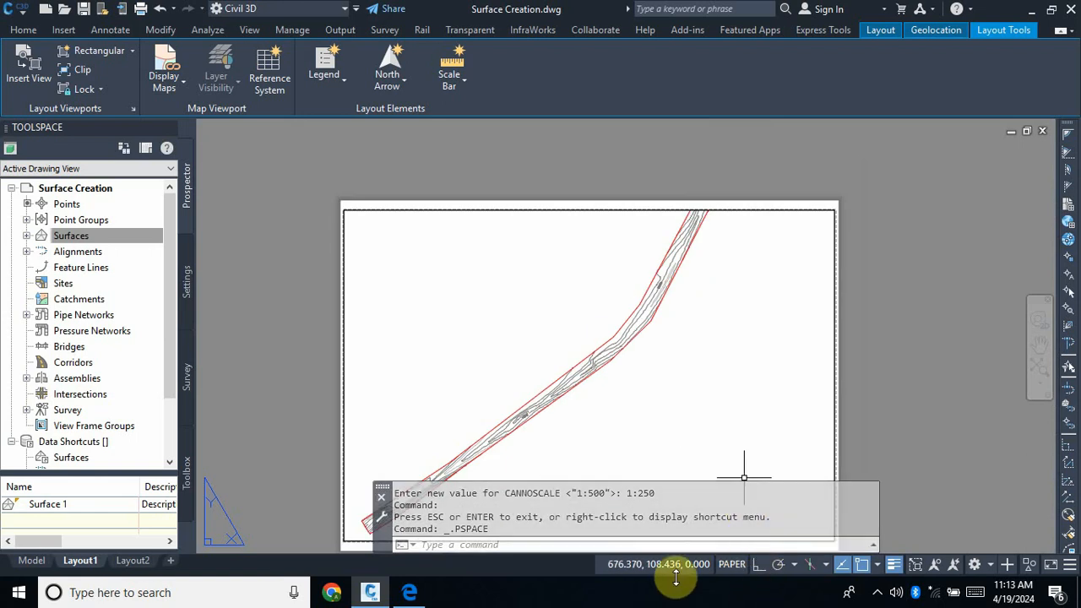
scroll(496, 247, "down", 4)
scroll(495, 325, "up", 2)
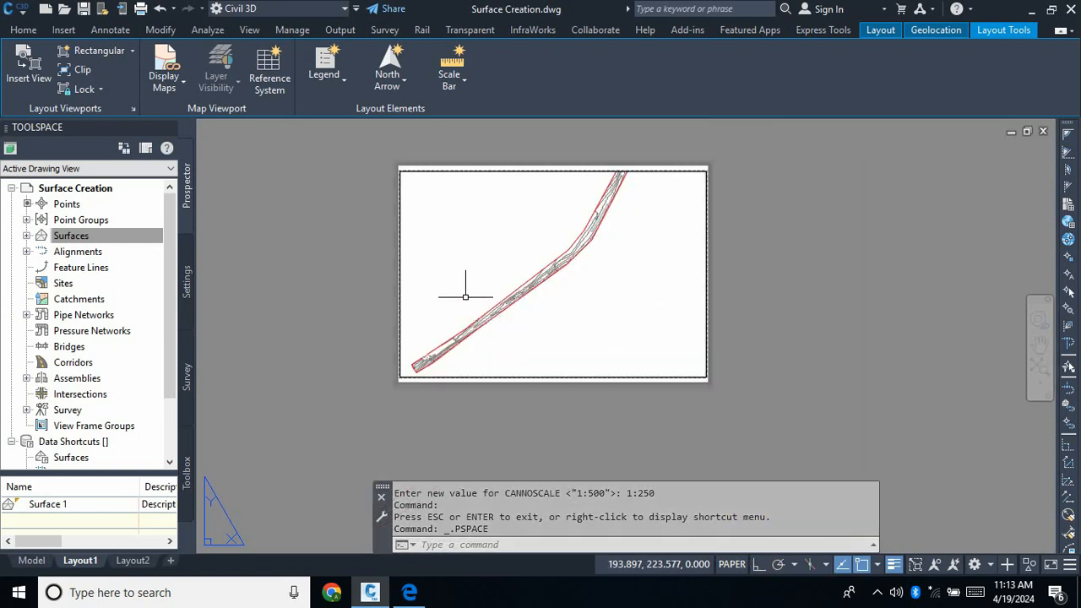
key("Escape")
key("Escape")
key("Escape")
key("Escape")
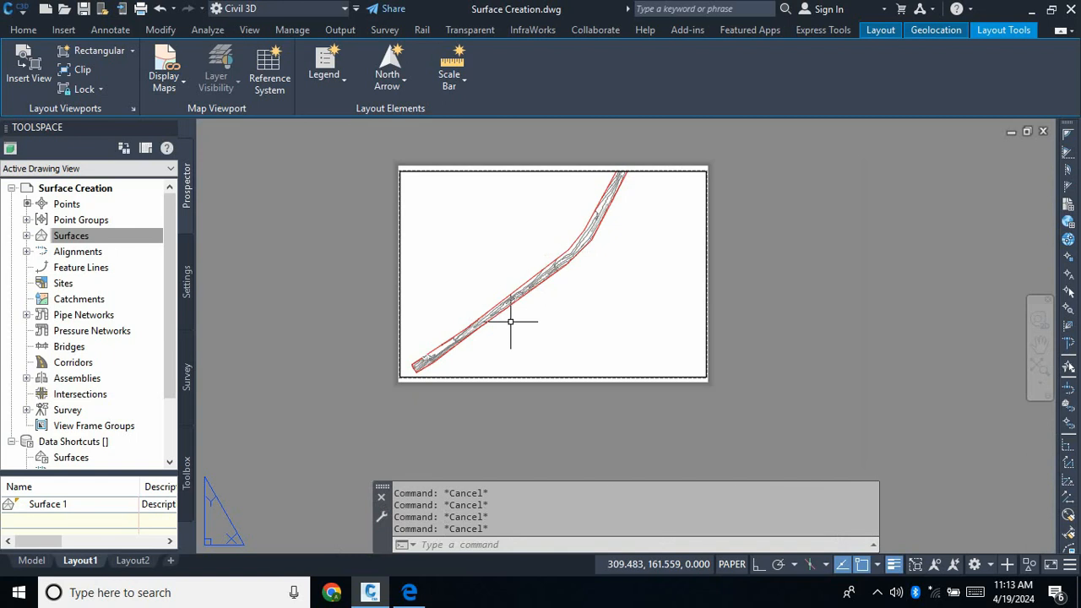
scroll(623, 169, "up", 2)
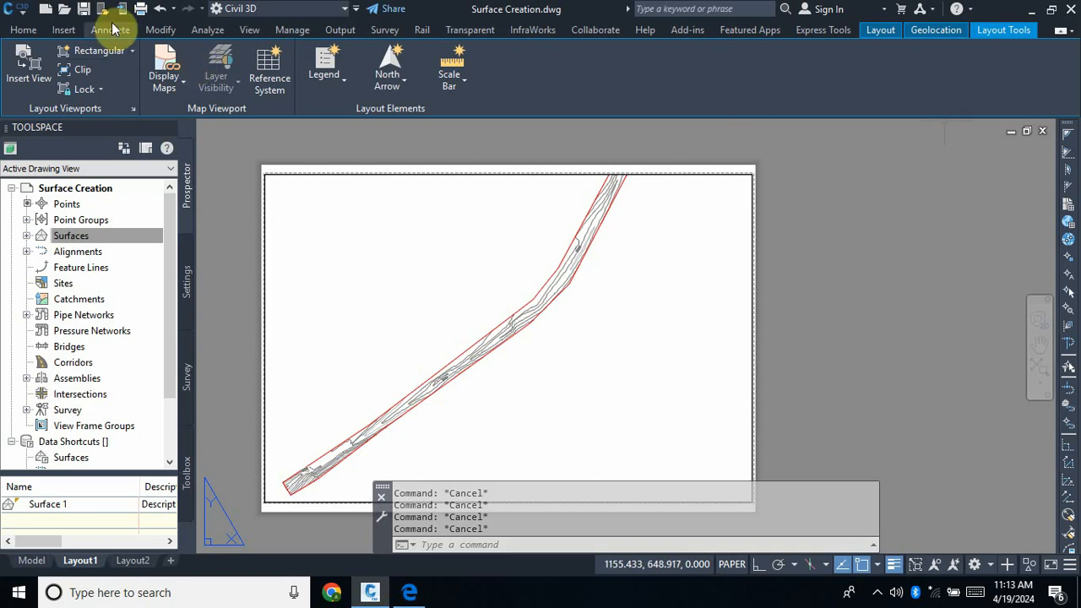
Preview the Layout1 plot and plot it to Surface Creation-Layout1.pdf in the A.T folder on the Desktop.
left_click(142, 9)
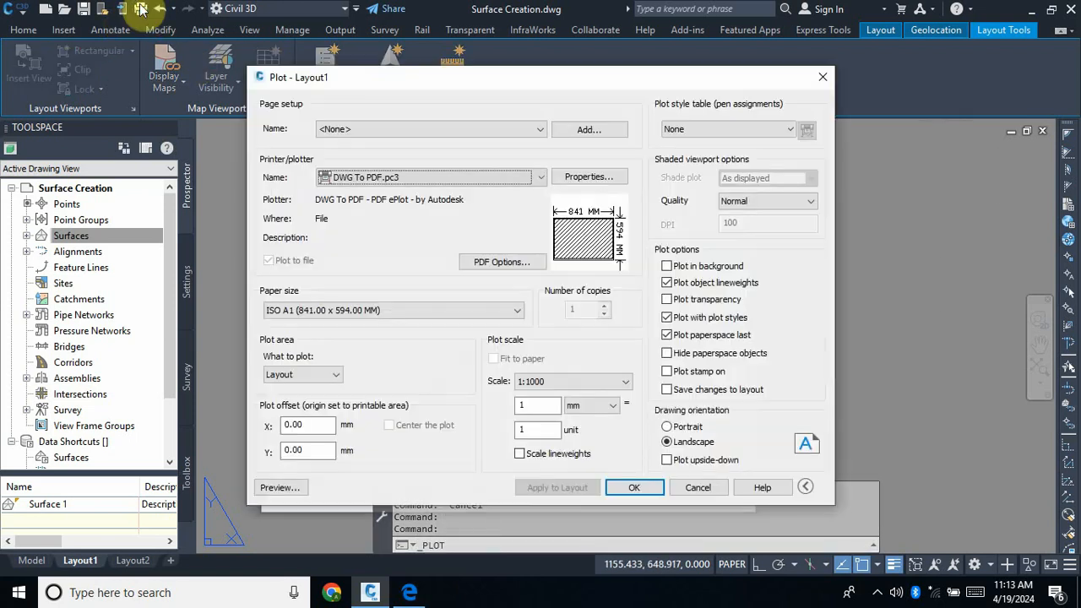
left_click(279, 489)
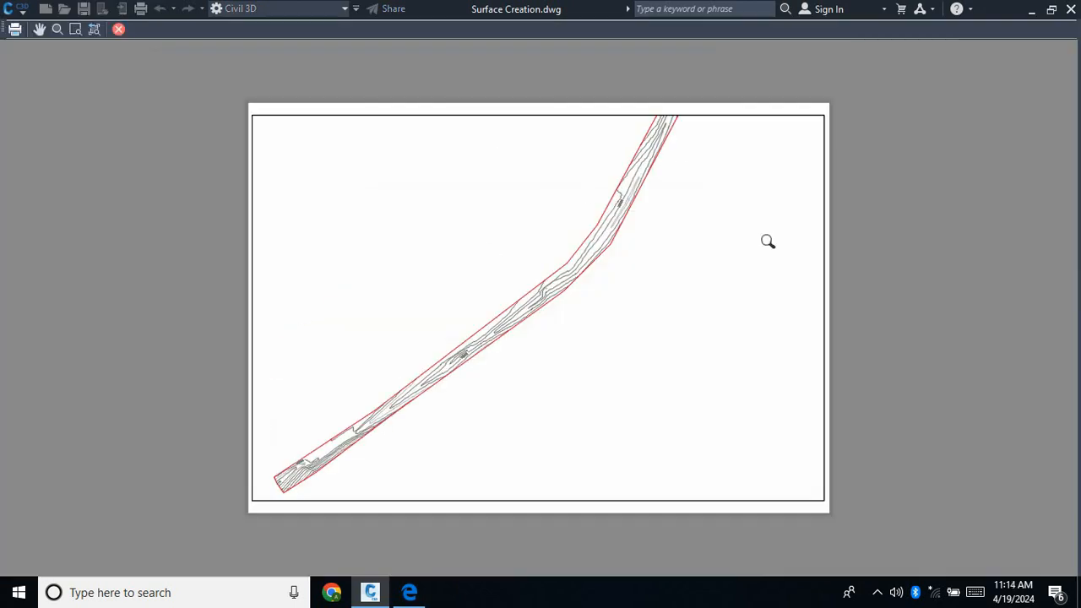
left_click(17, 30)
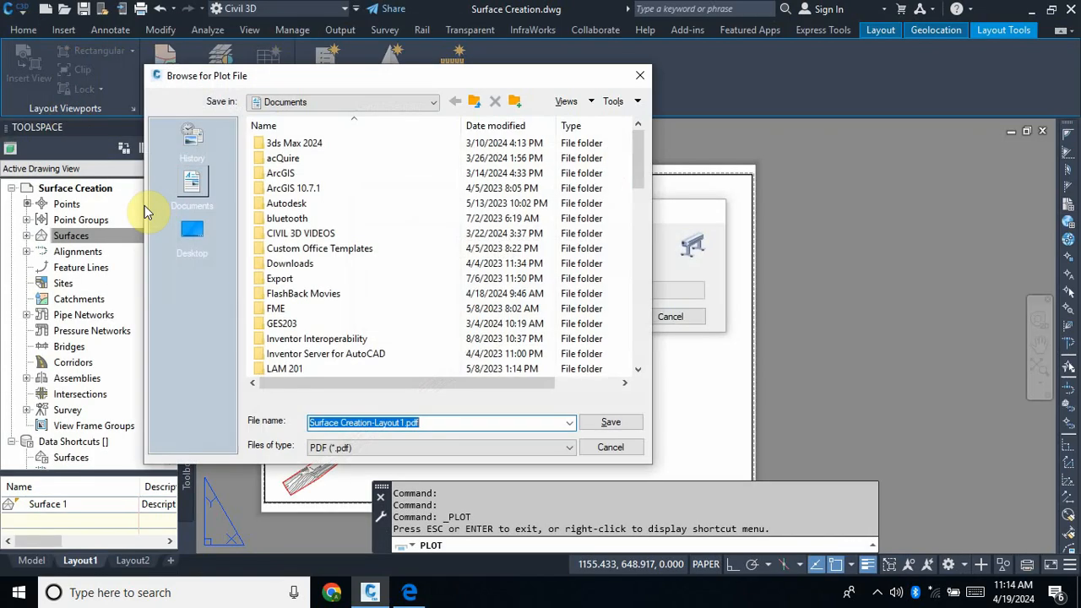
left_click(203, 242)
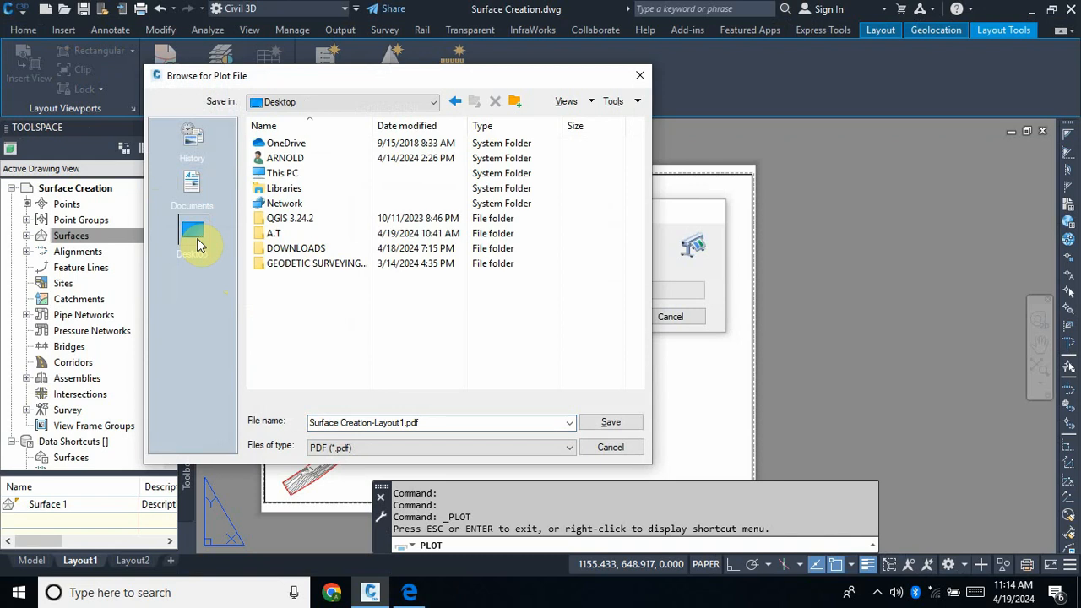
double_click(279, 236)
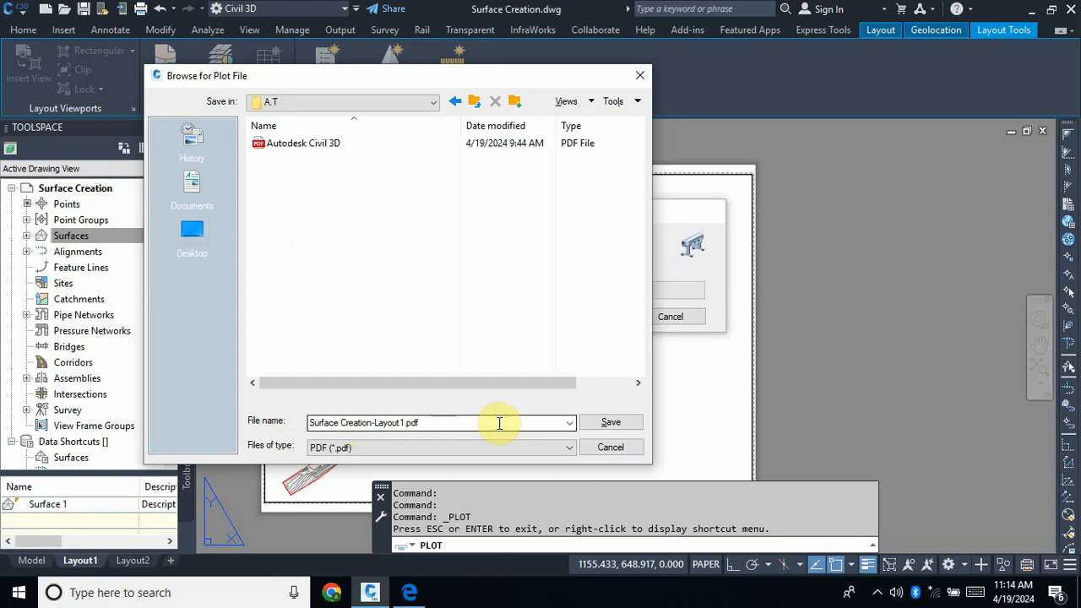
left_click(606, 424)
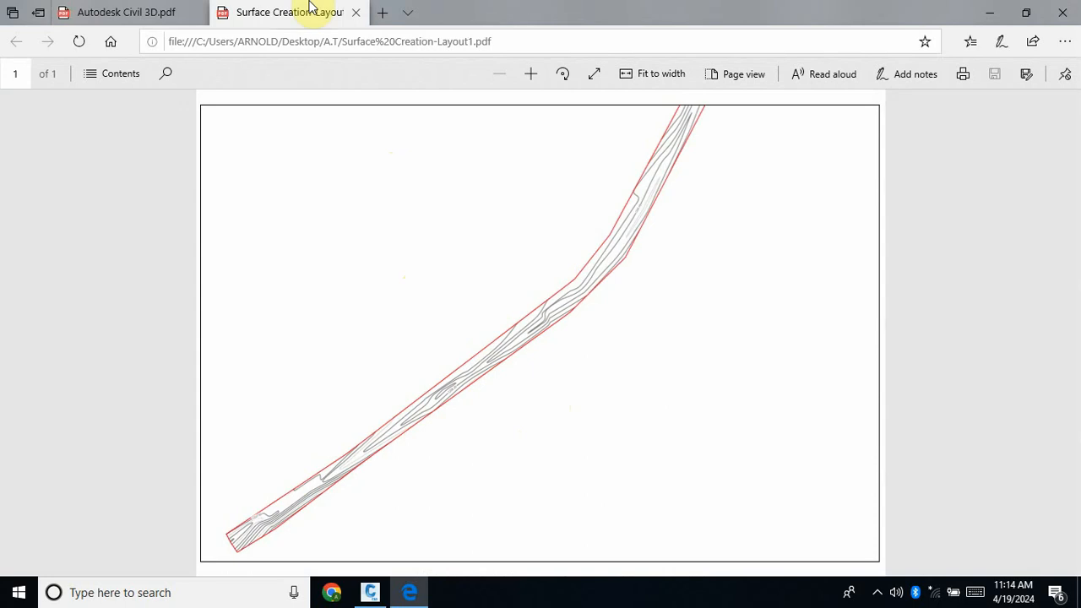
Close the plotted PDF in Microsoft Edge and minimize both Edge and Civil 3D to reach the desktop.
left_click(356, 12)
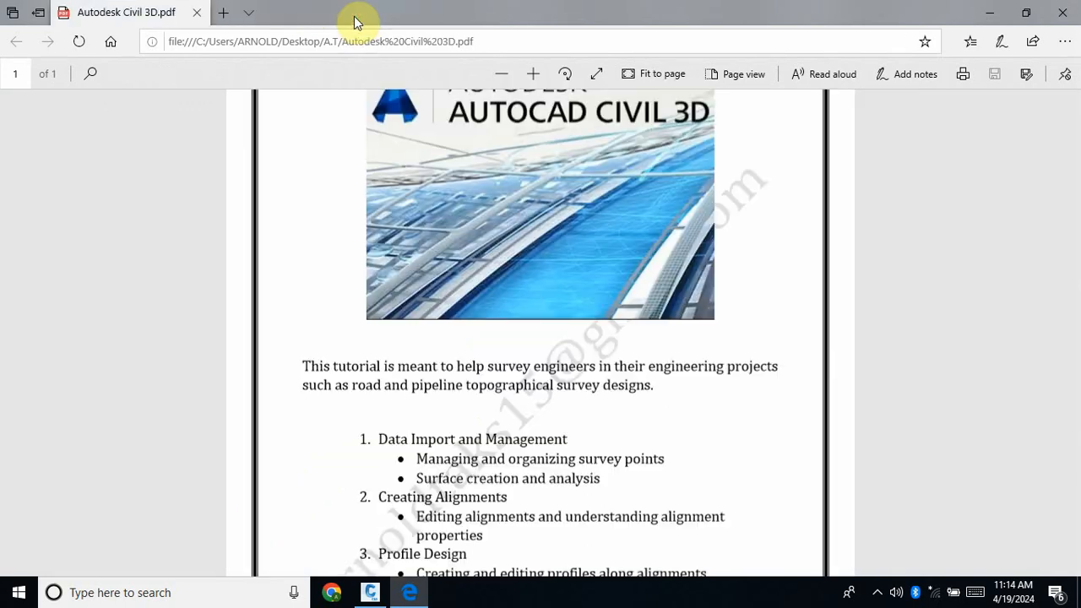
left_click(988, 13)
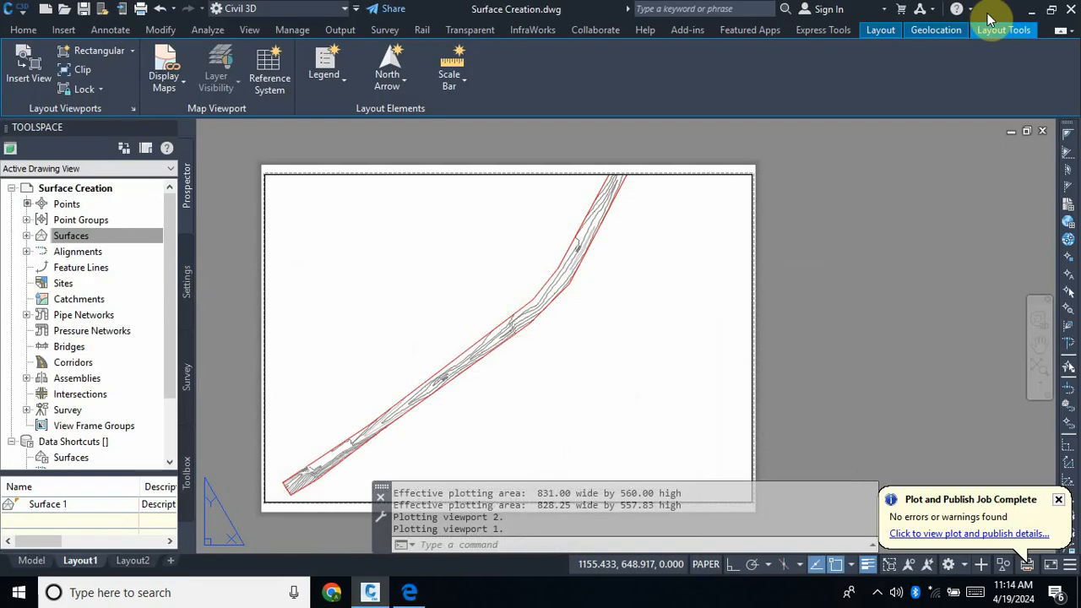
left_click(1033, 14)
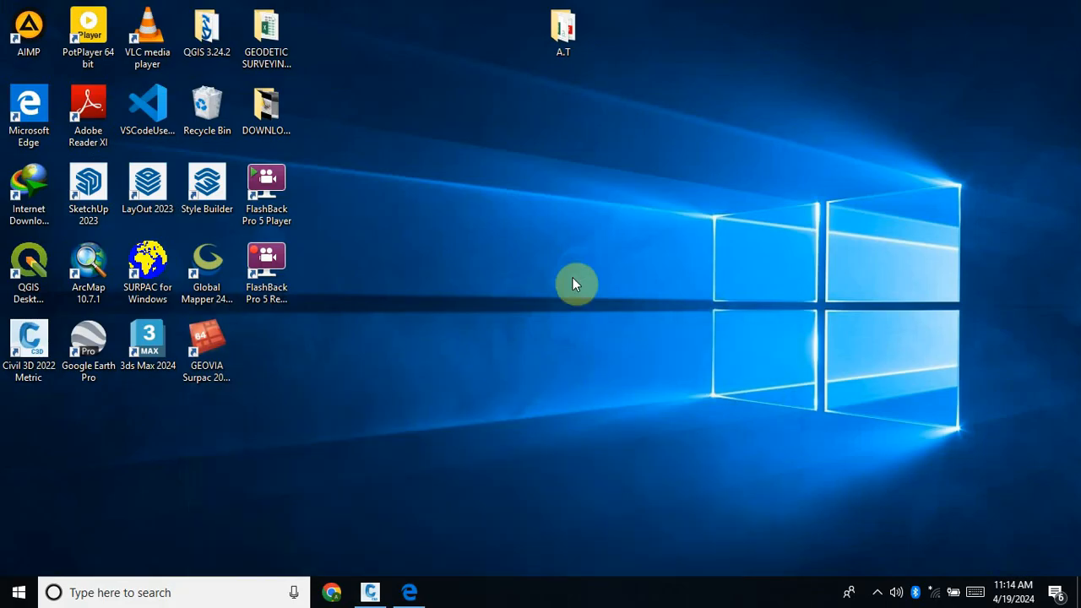
Open the desktop's A.T folder and open Surface Creation-Layout1.pdf with Adobe Reader.
double_click(572, 36)
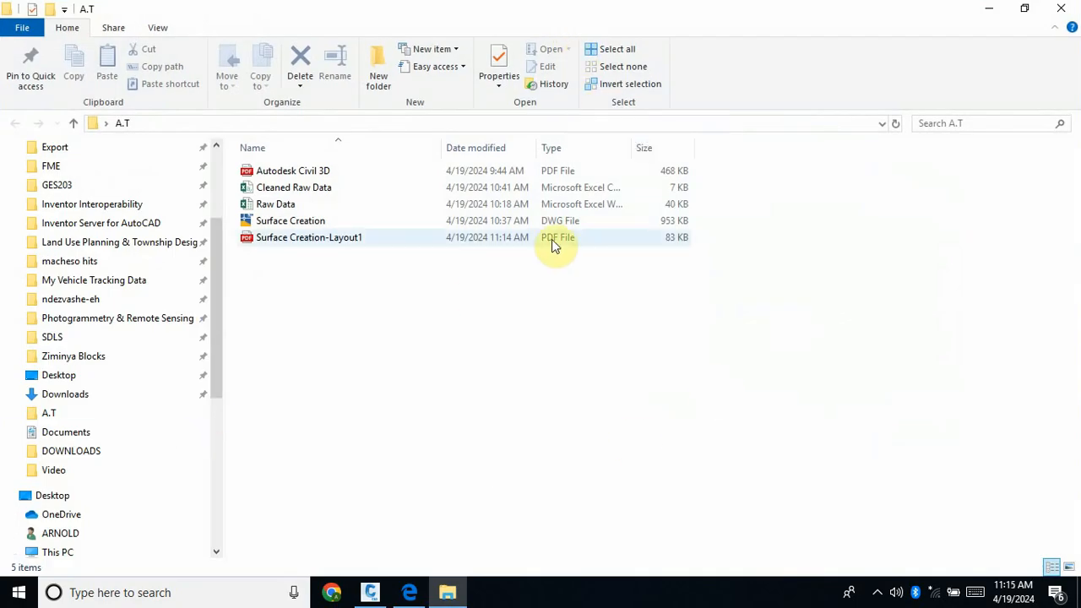
left_click(348, 242)
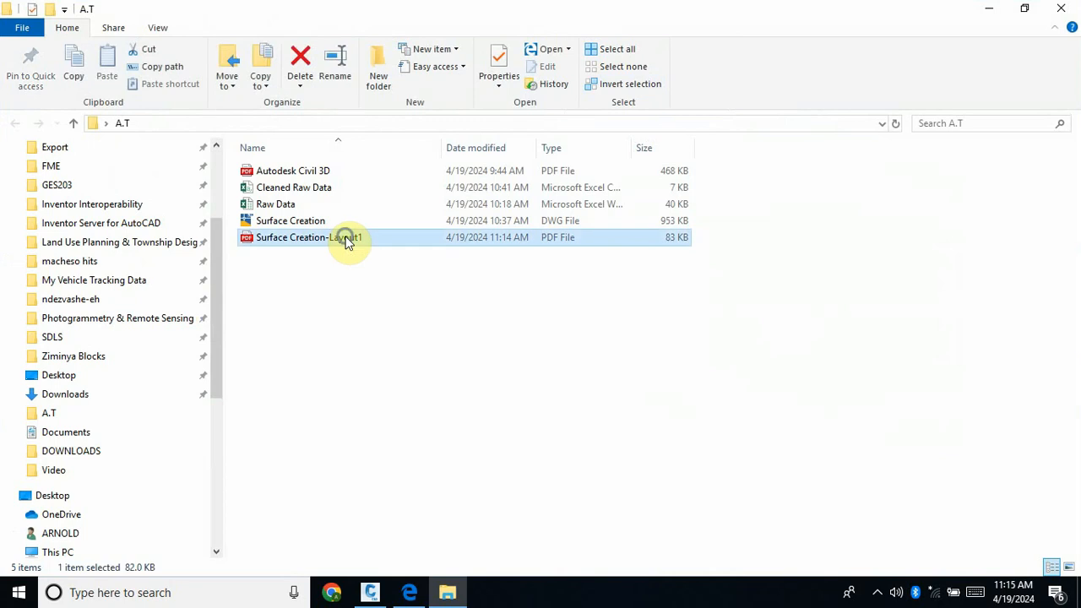
right_click(348, 242)
mouse_move(425, 302)
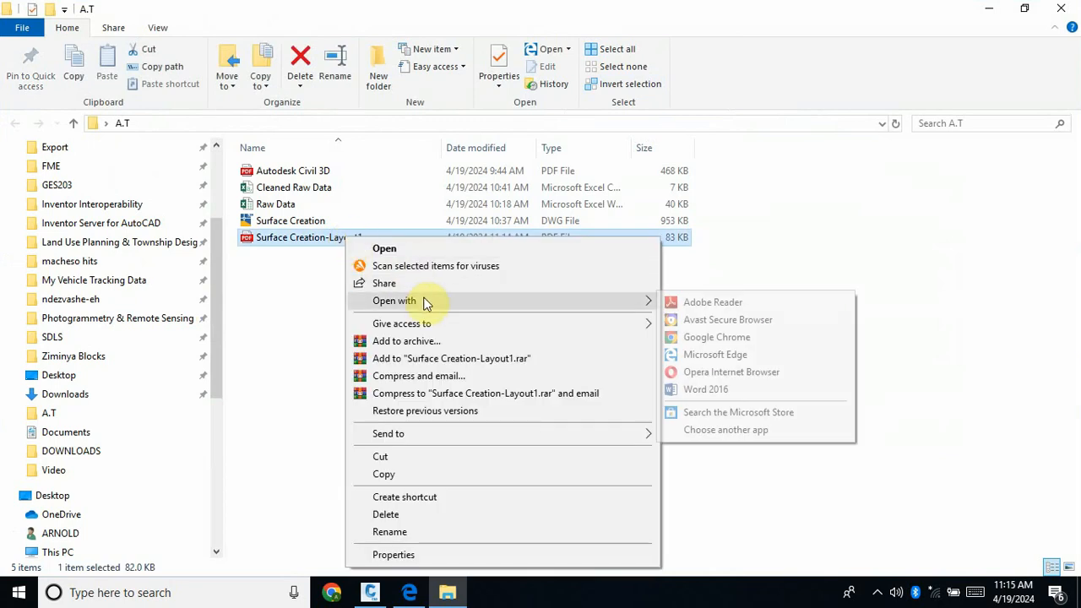
left_click(714, 302)
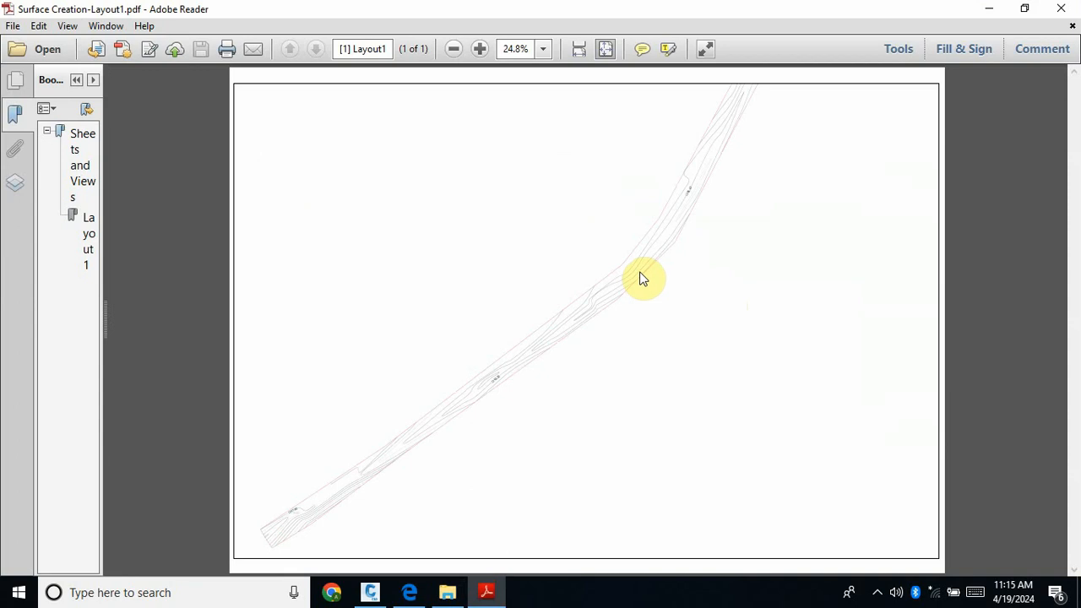
Display the PDF at actual size and examine the contours and elevation labels along the corridor's southwest leg.
left_click(544, 51)
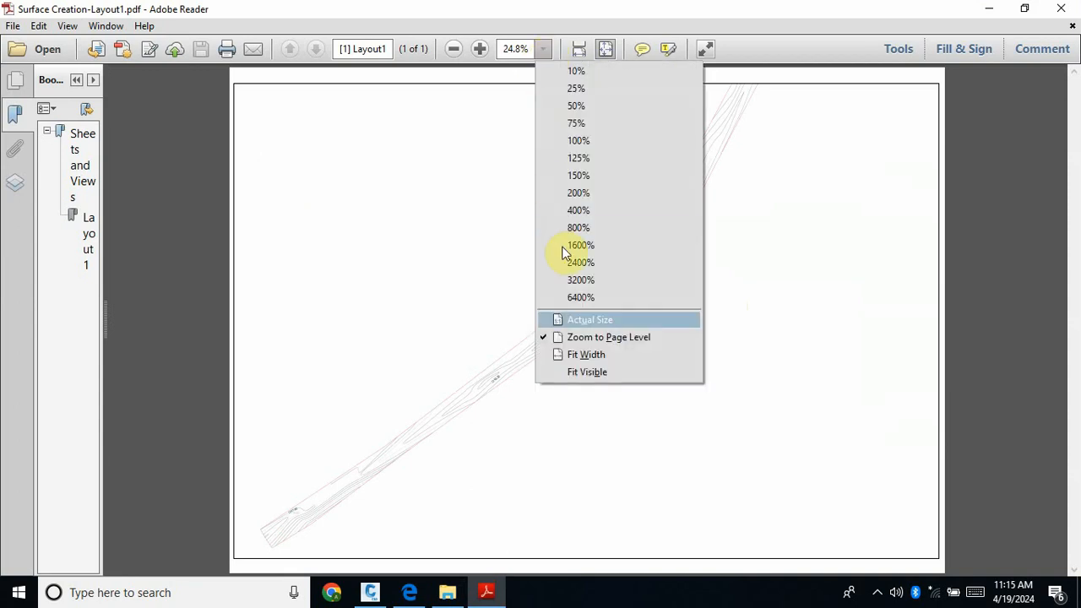
left_click(574, 326)
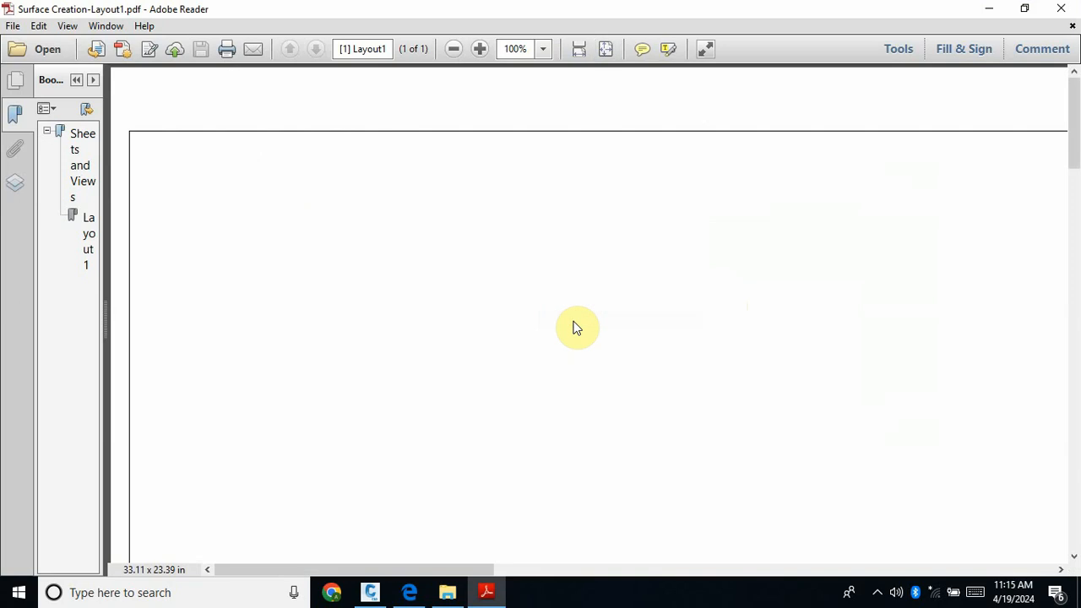
left_click_drag(1074, 145, 1055, 448)
left_click_drag(1075, 397, 1076, 470)
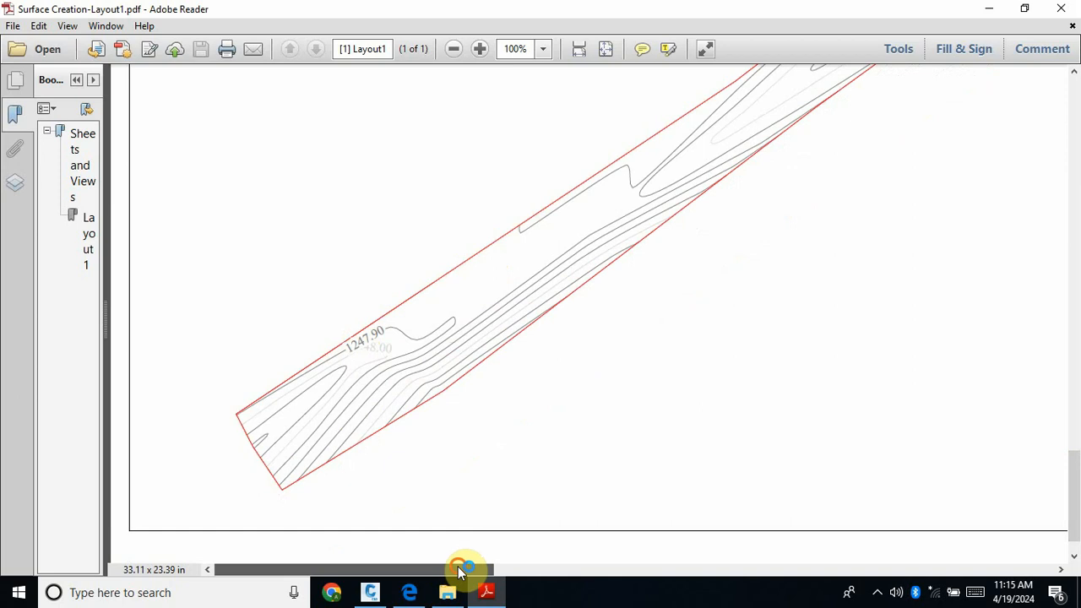
left_click_drag(471, 569, 490, 571)
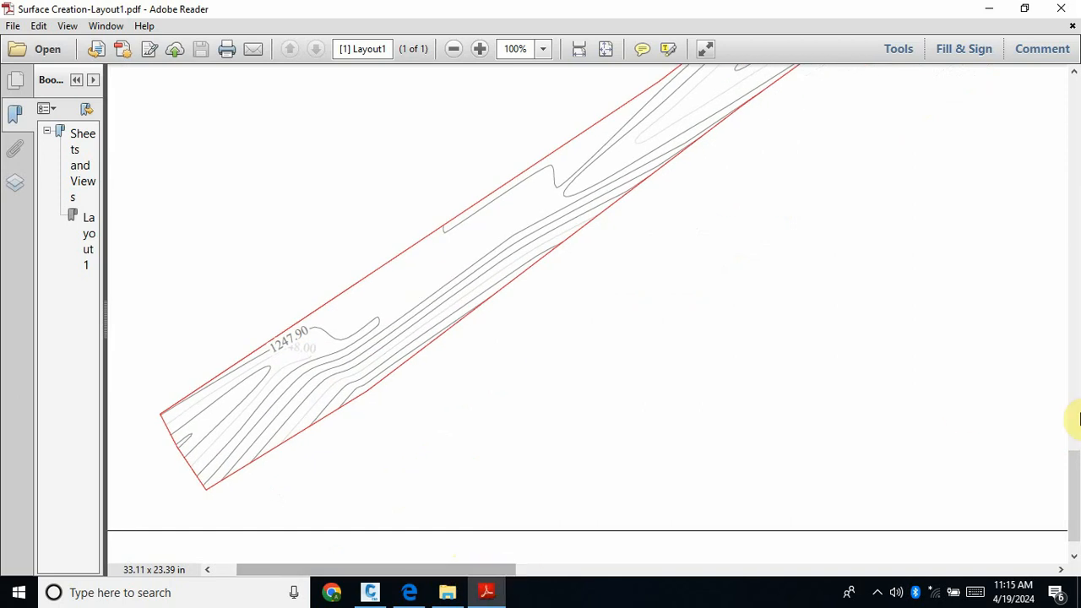
left_click_drag(1073, 496, 1074, 417)
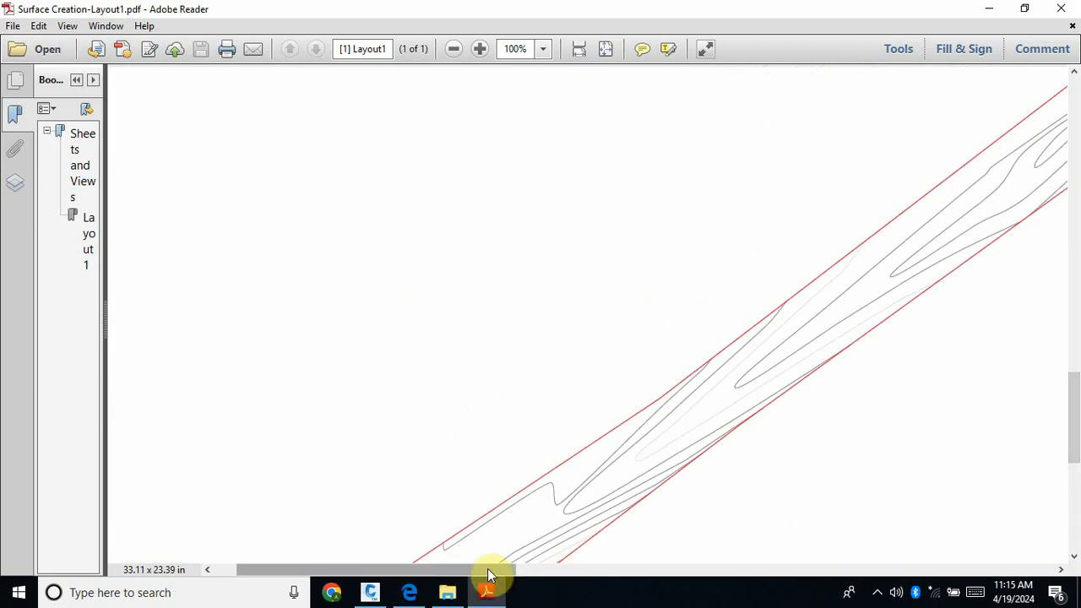
left_click_drag(490, 571, 644, 571)
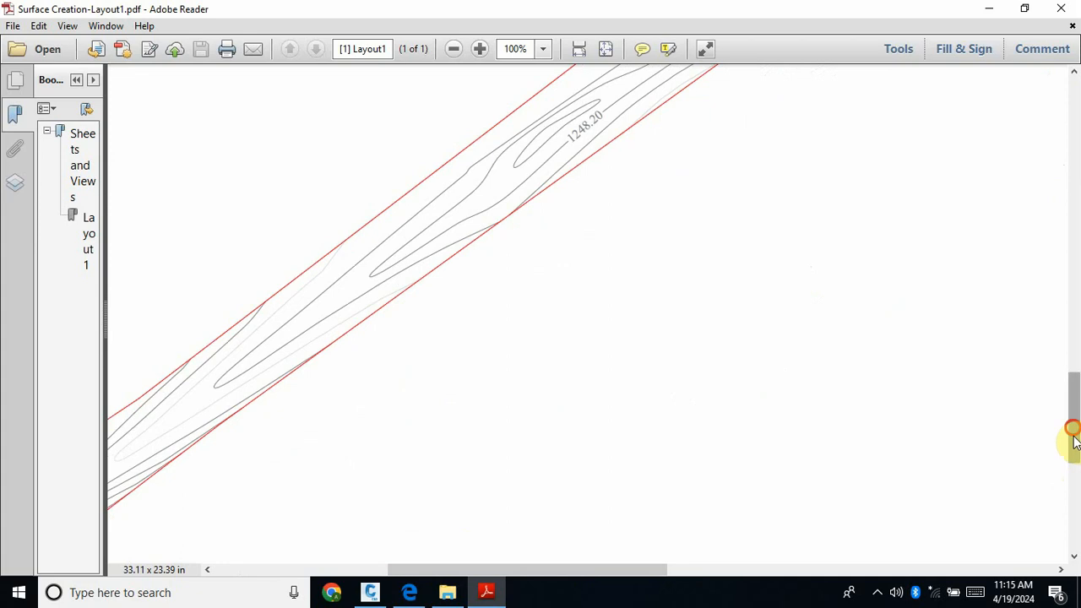
left_click_drag(1071, 437, 1075, 374)
left_click_drag(618, 572, 633, 571)
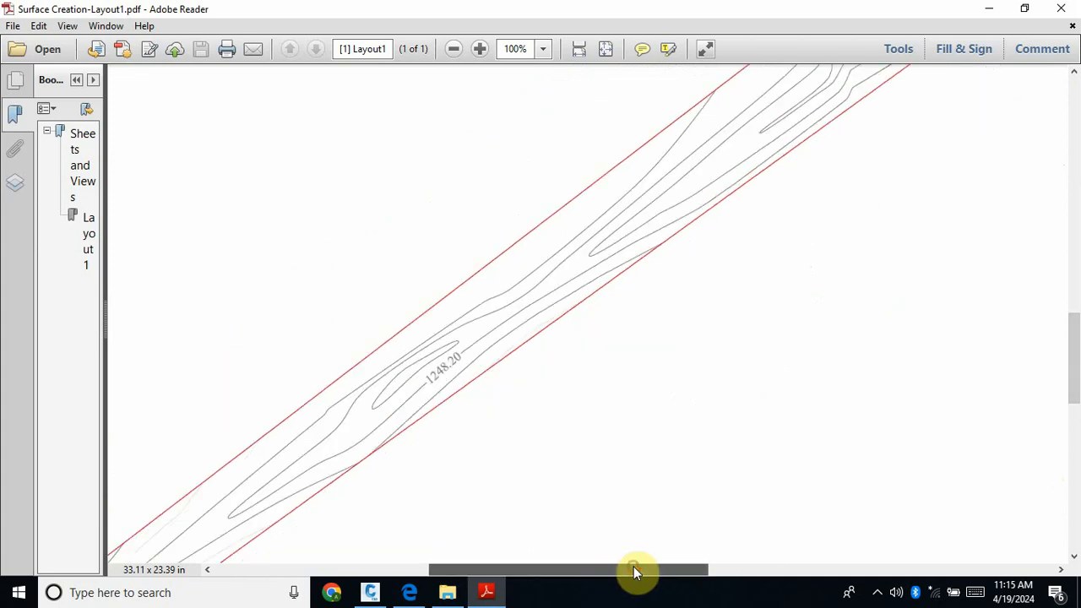
Examine the plotted contours and elevation labels around the corridor's bend and up to its northeast end at the sheet border.
left_click_drag(1073, 368, 1076, 323)
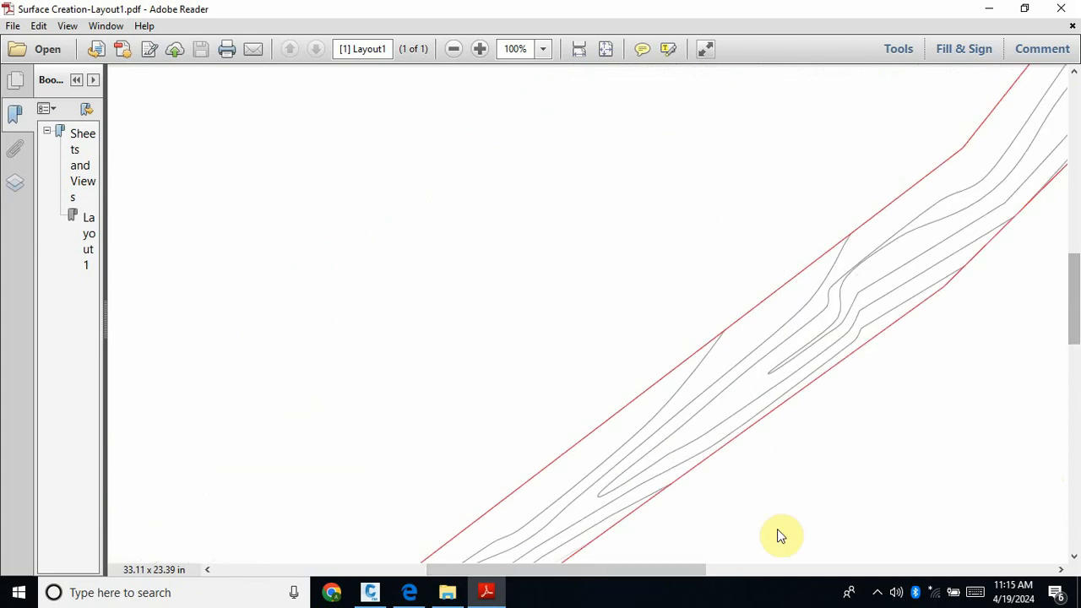
left_click_drag(698, 574, 777, 574)
left_click_drag(1072, 336, 1073, 258)
left_click(755, 572)
left_click_drag(755, 574, 856, 581)
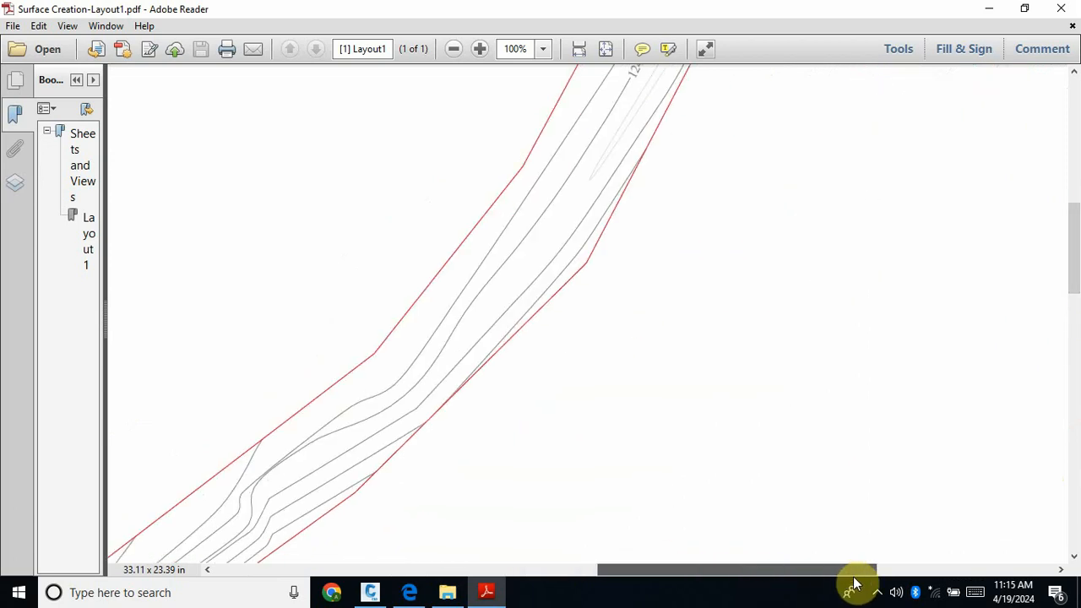
left_click_drag(1074, 253, 1077, 193)
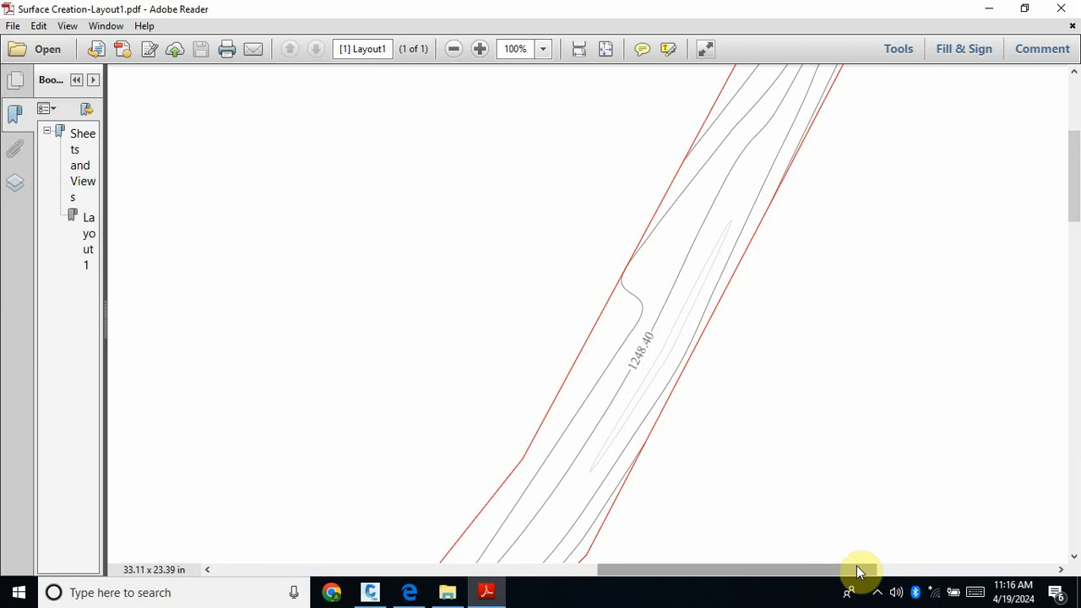
left_click_drag(858, 572, 881, 574)
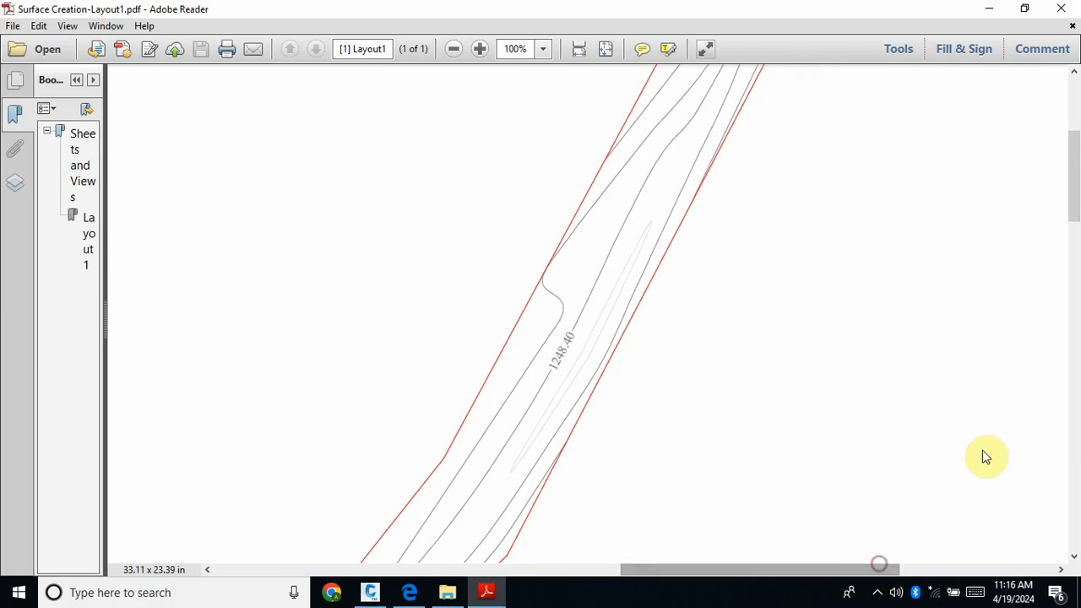
left_click_drag(1073, 149, 1074, 106)
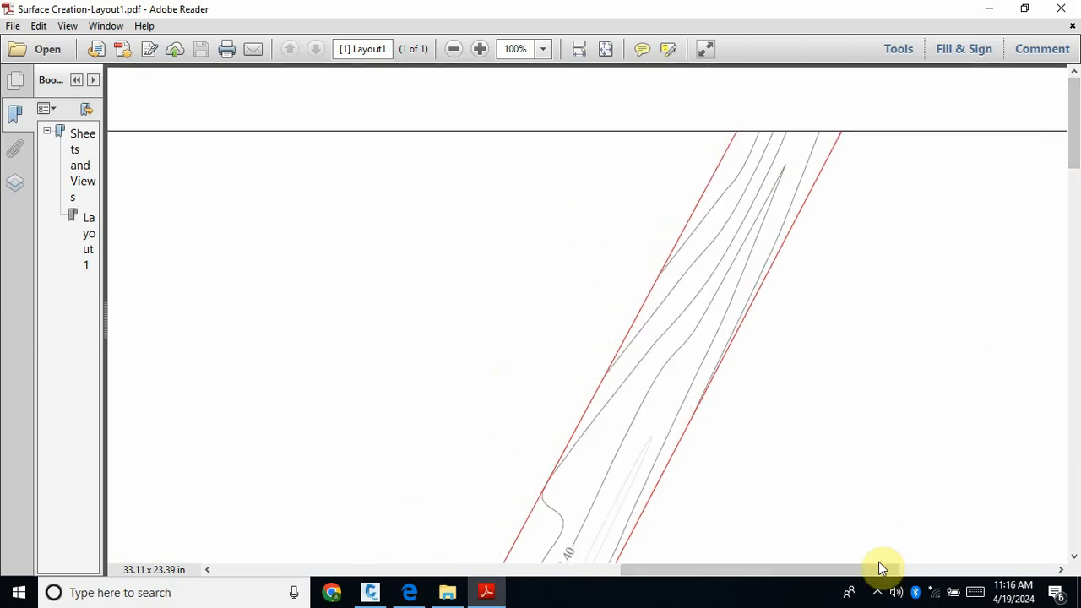
left_click_drag(880, 576, 851, 581)
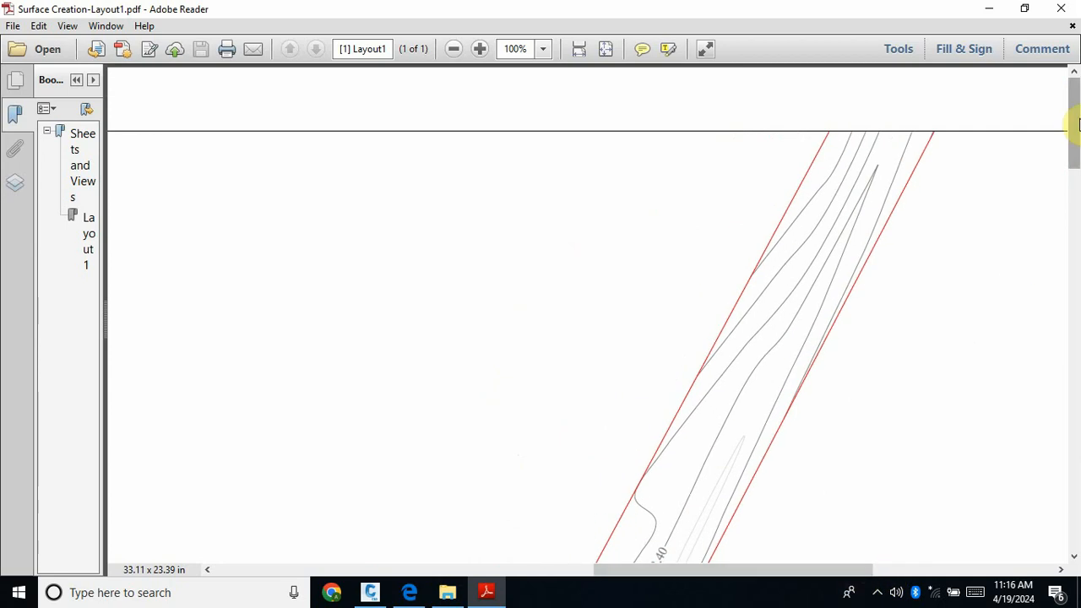
mouse_move(1076, 122)
left_mouse_down()
mouse_move(1069, 217)
mouse_move(1041, 297)
mouse_move(1049, 216)
left_mouse_up()
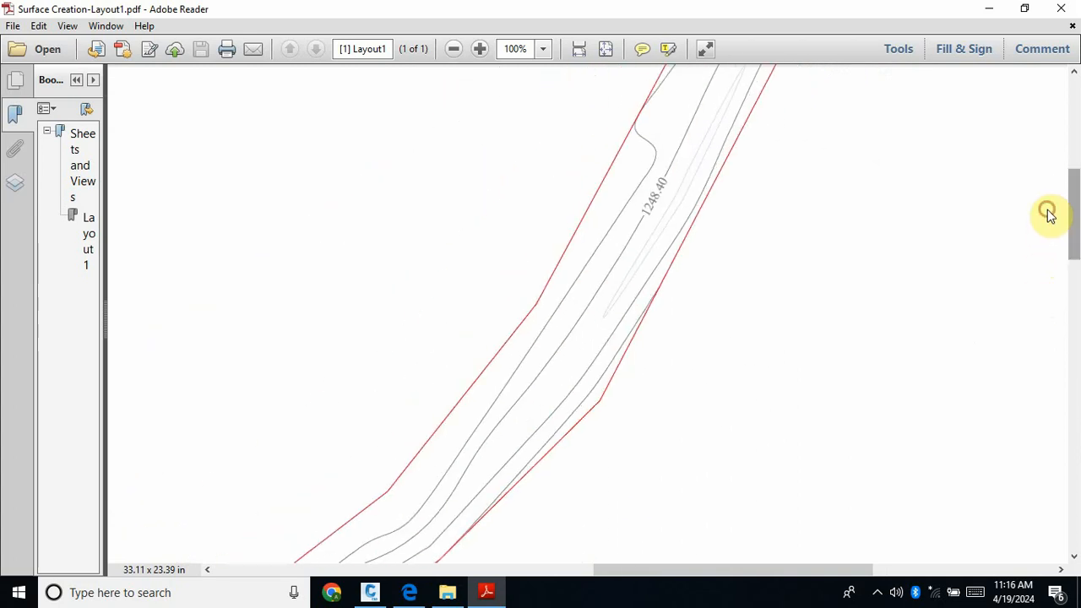
Close Adobe Reader and the A.T folder, switch back to Civil 3D, dismiss the plot notification and return to model space.
left_click(1061, 8)
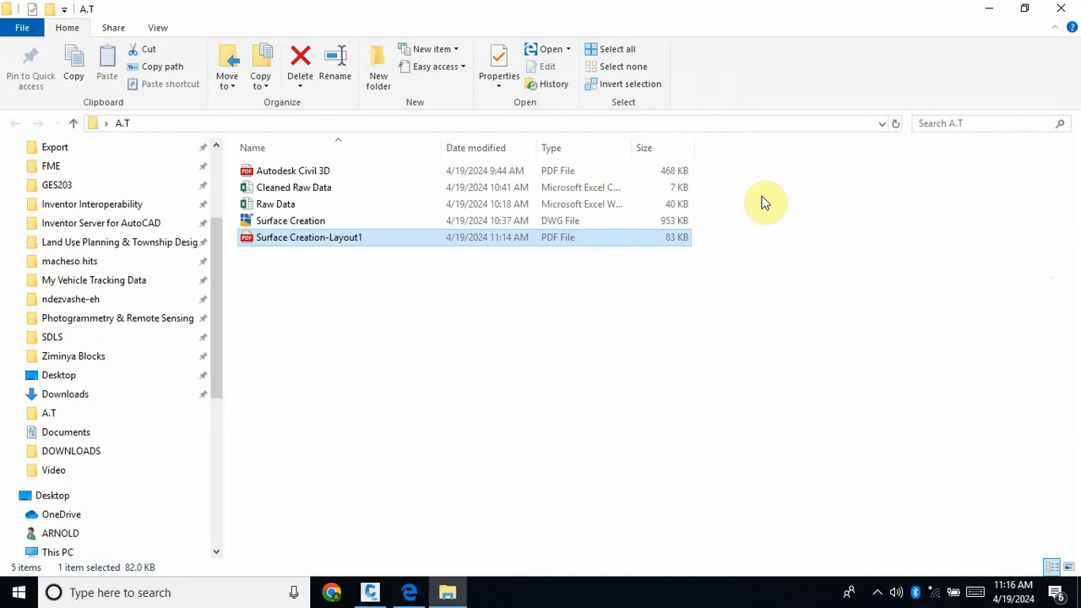
left_click(1060, 9)
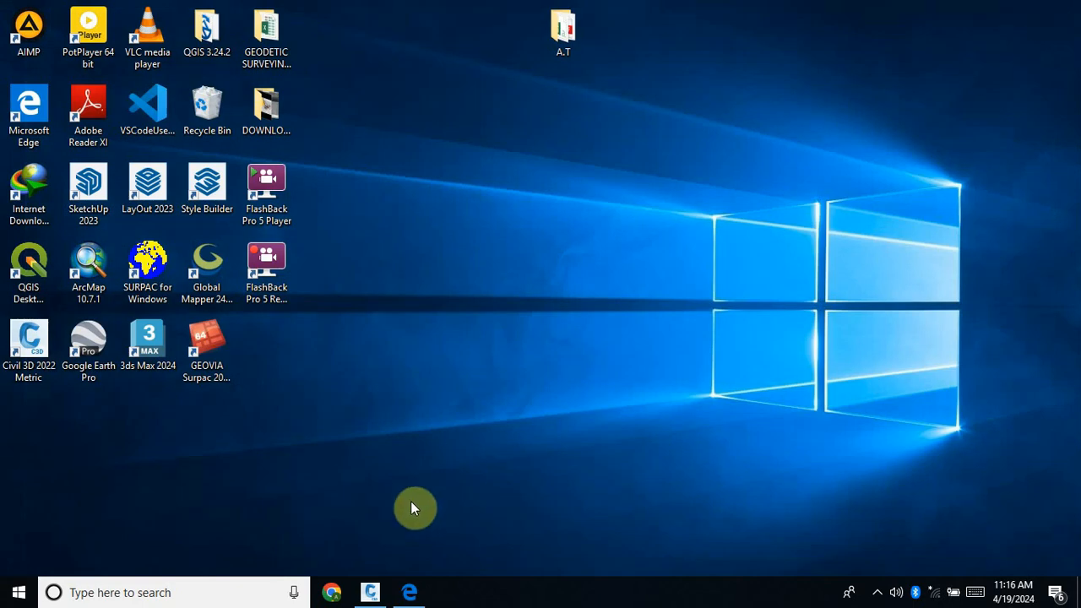
left_click(372, 594)
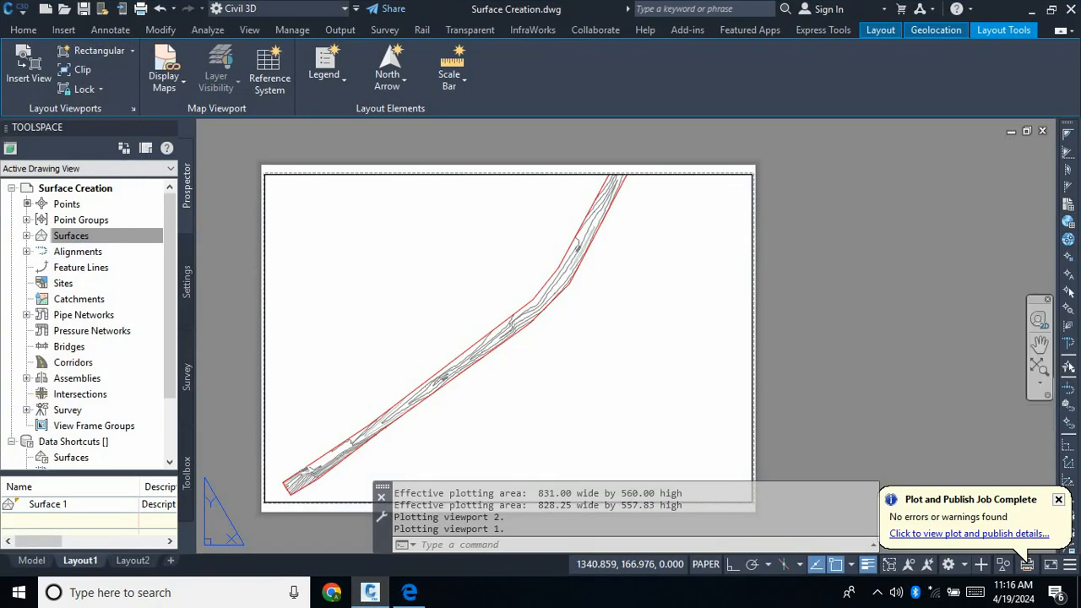
left_click(1058, 500)
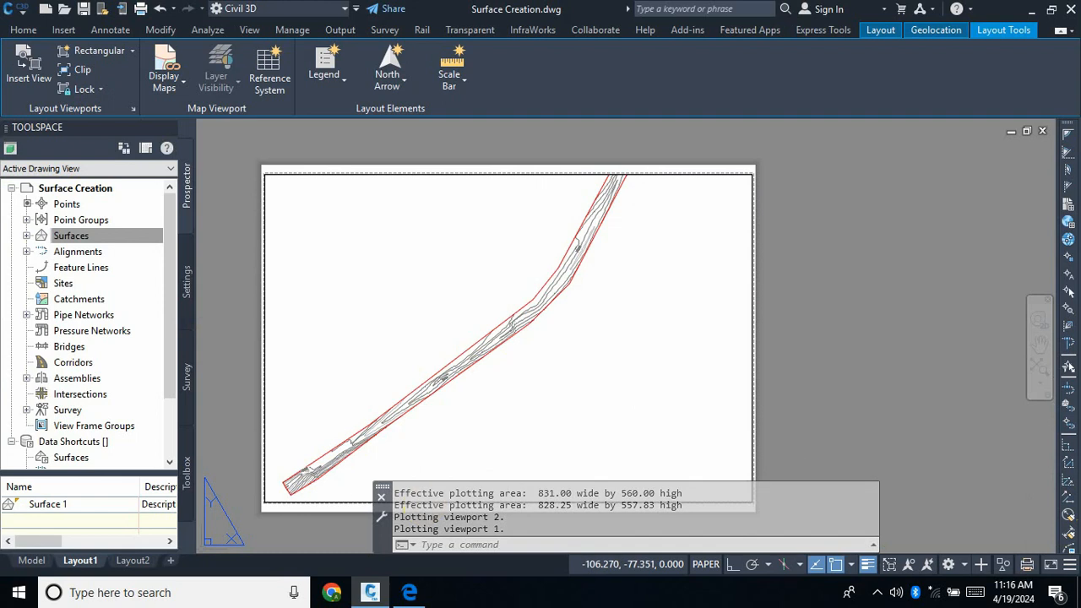
left_click(31, 561)
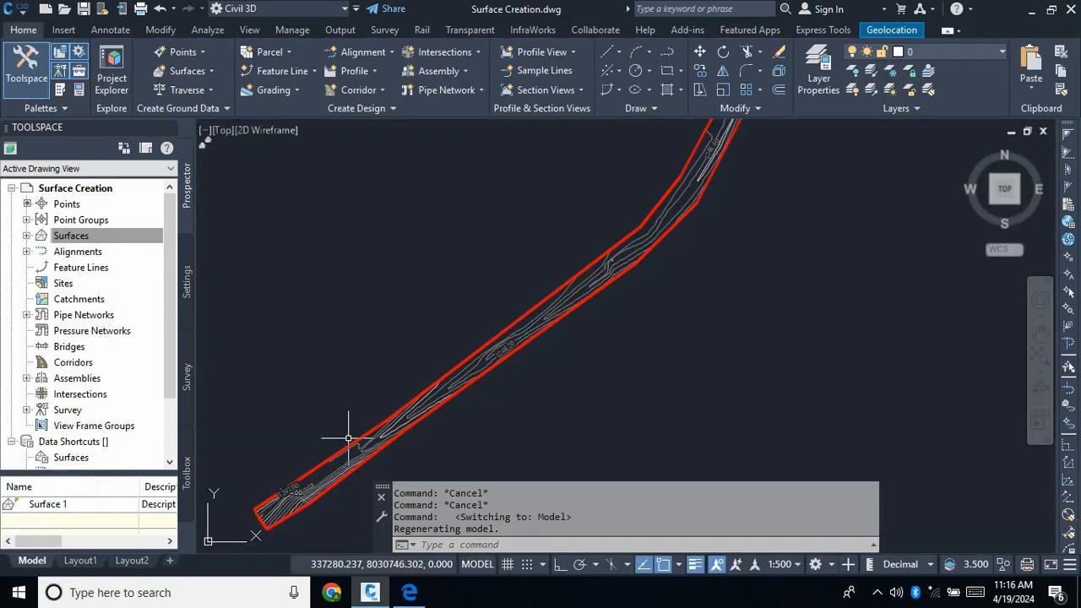
Examine Surface 1's contours and elevation labels along the corridor's southwest leg in model space.
scroll(441, 362, "up", 2)
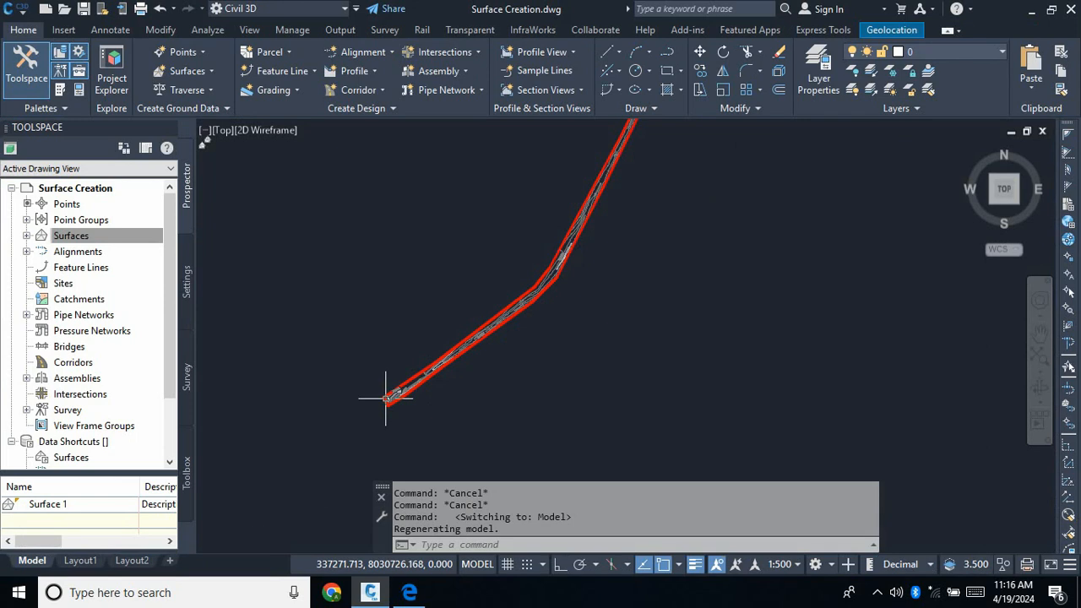
scroll(386, 398, "up", 2)
scroll(500, 355, "up", 3)
scroll(526, 285, "down", 3)
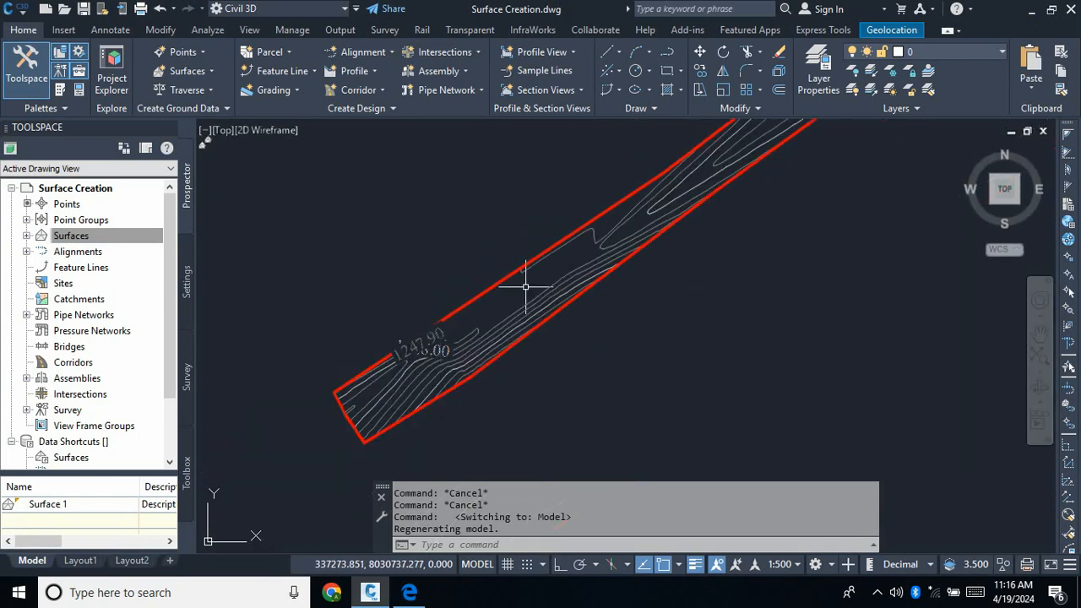
scroll(551, 283, "up", 2)
scroll(441, 313, "down", 4)
scroll(506, 251, "up", 3)
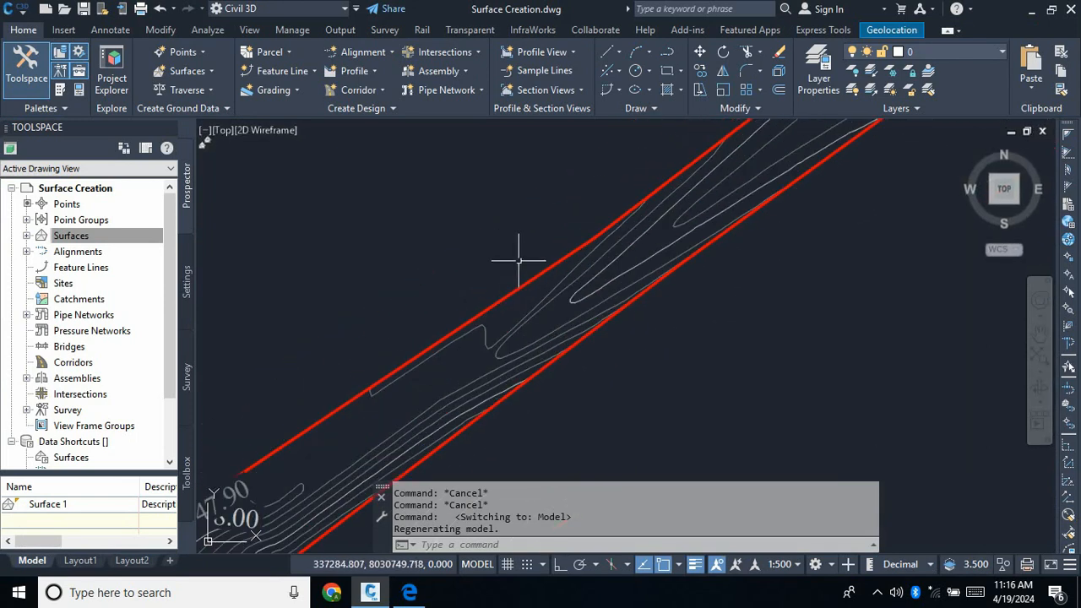
key("Escape")
key("Escape")
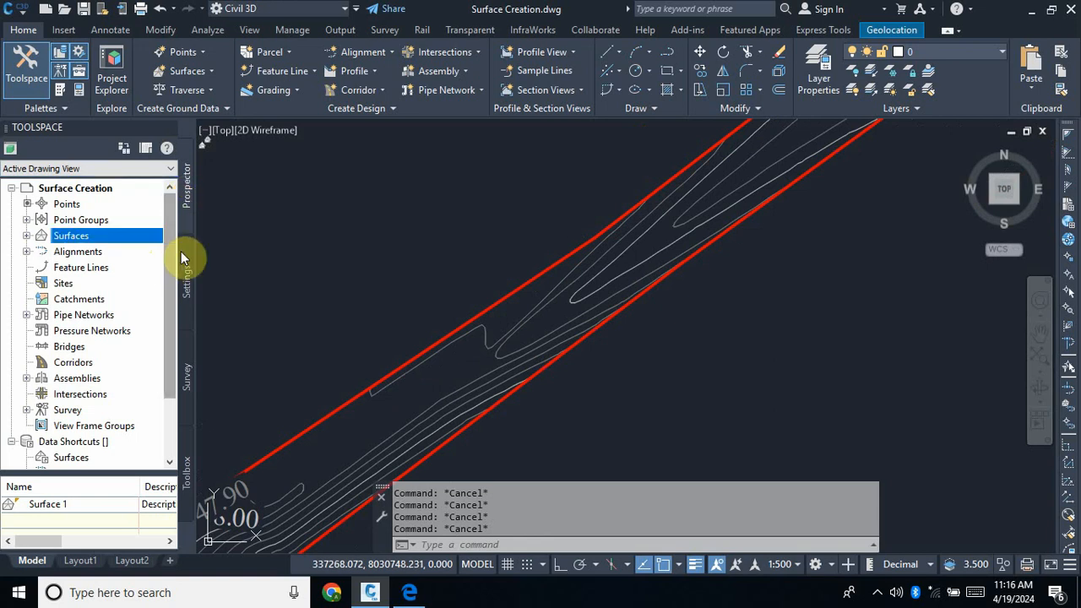
Open the properties of the A.T Point Group and apply Basic as its default point style.
left_click(81, 222)
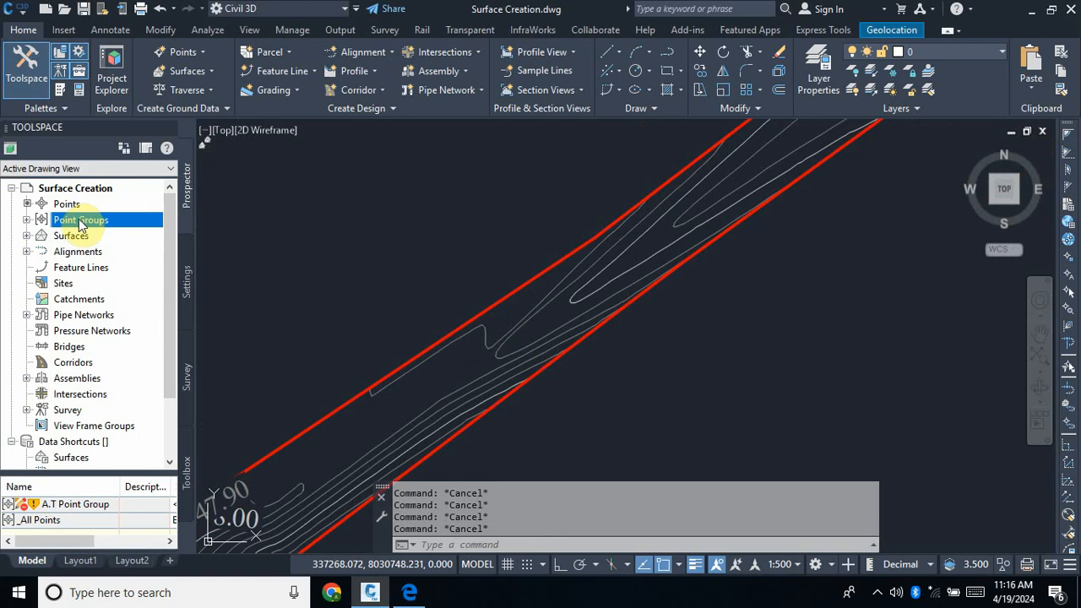
left_click(26, 219)
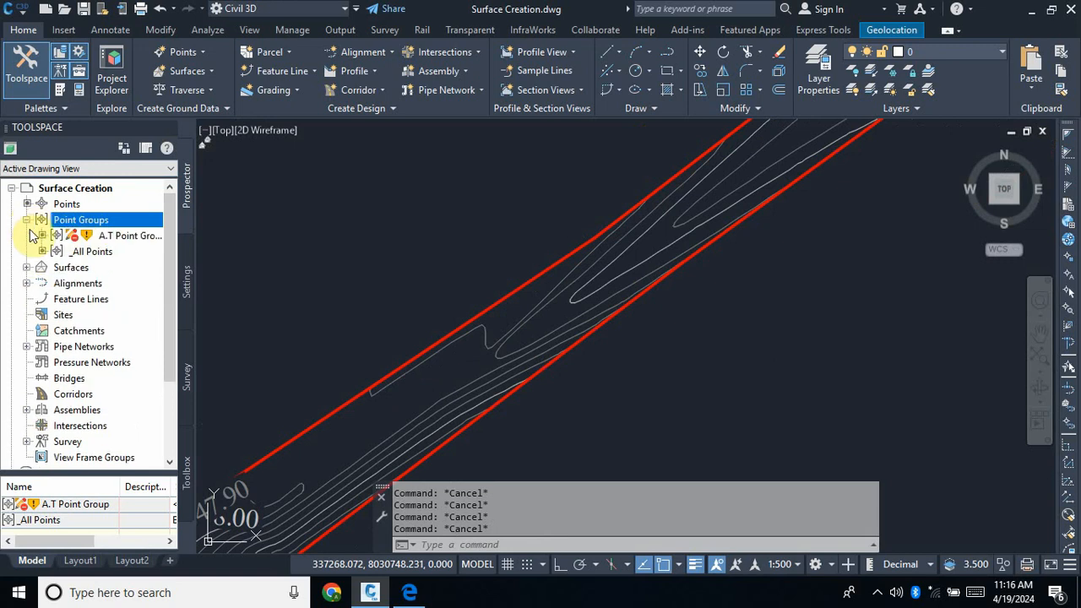
left_click(118, 236)
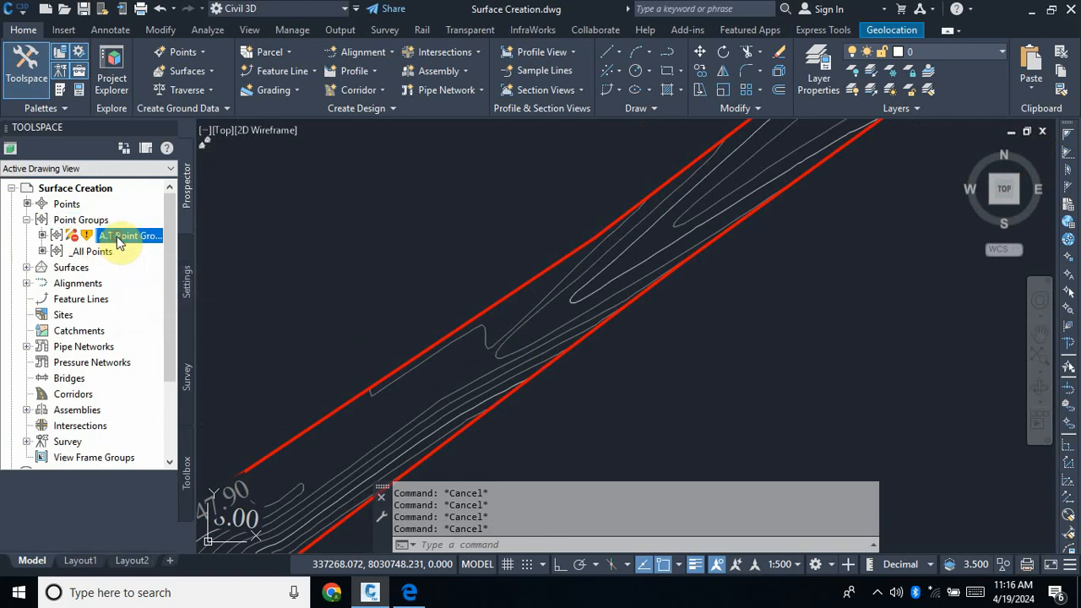
right_click(118, 239)
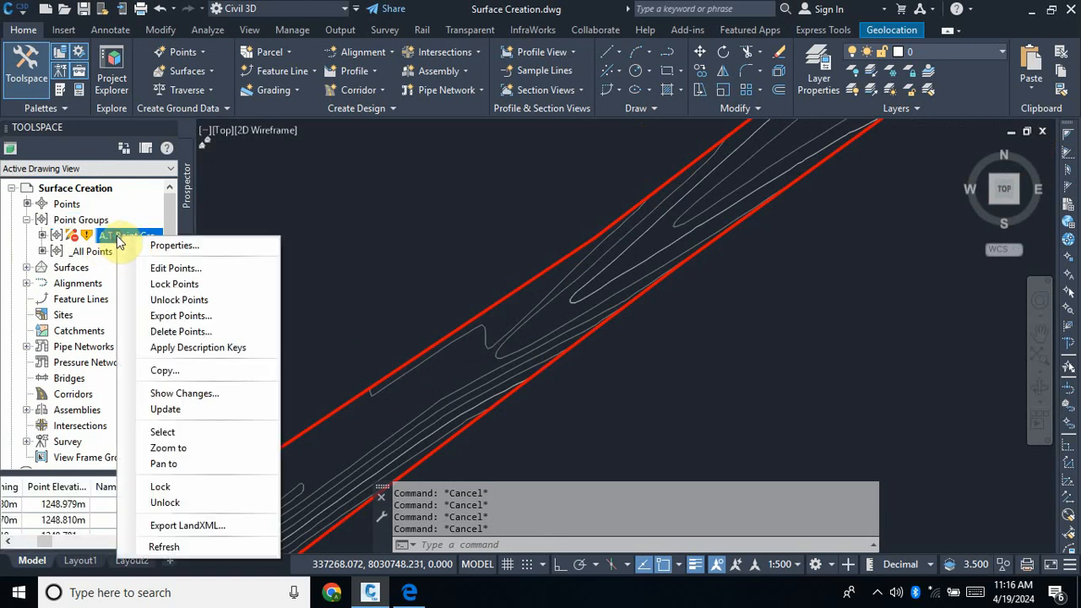
left_click(201, 248)
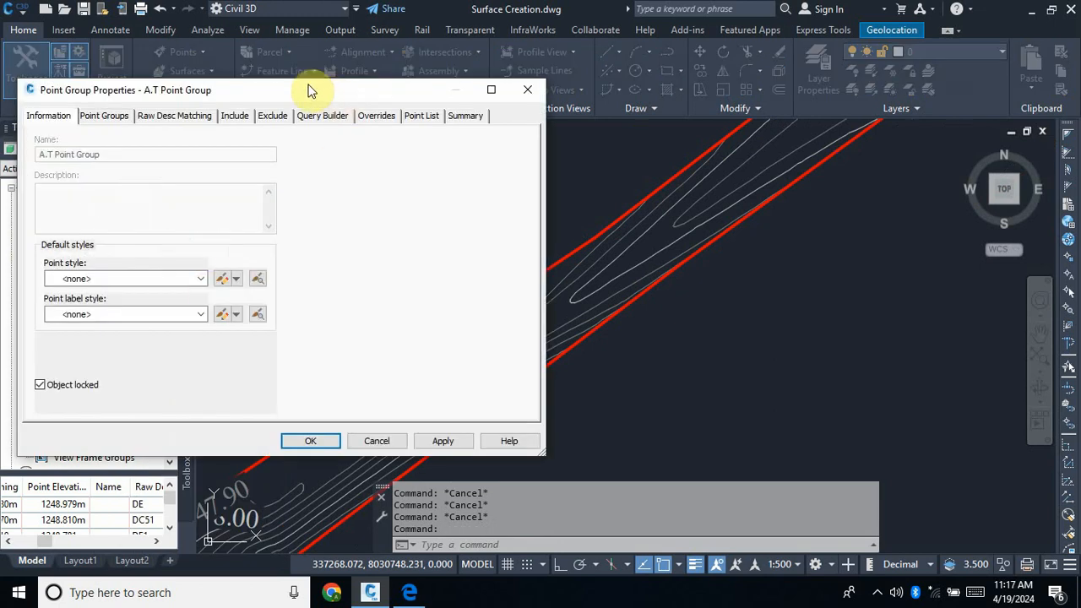
left_click(200, 279)
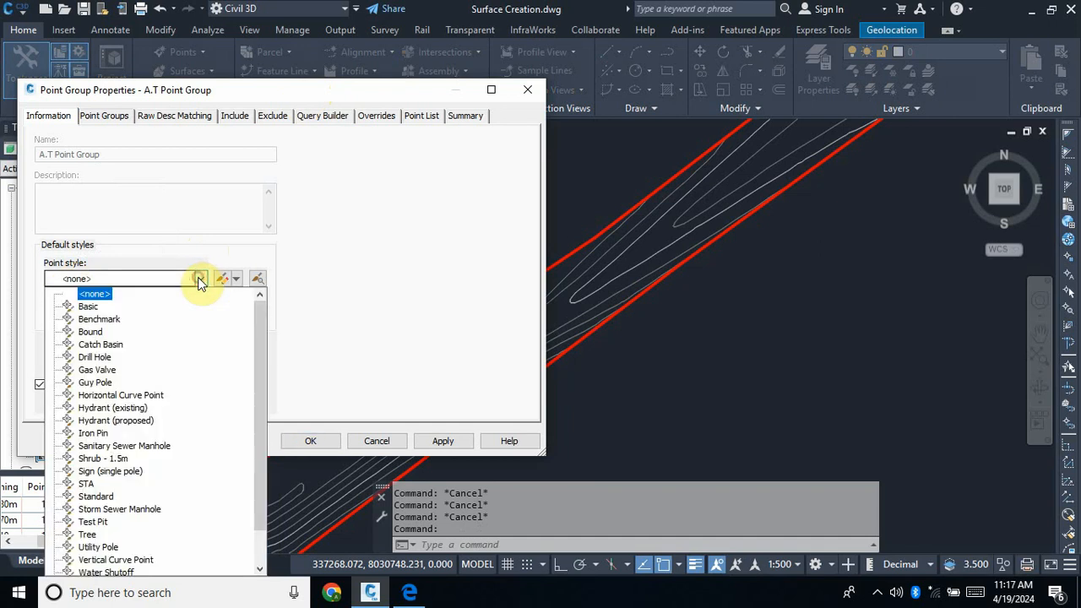
left_click(89, 308)
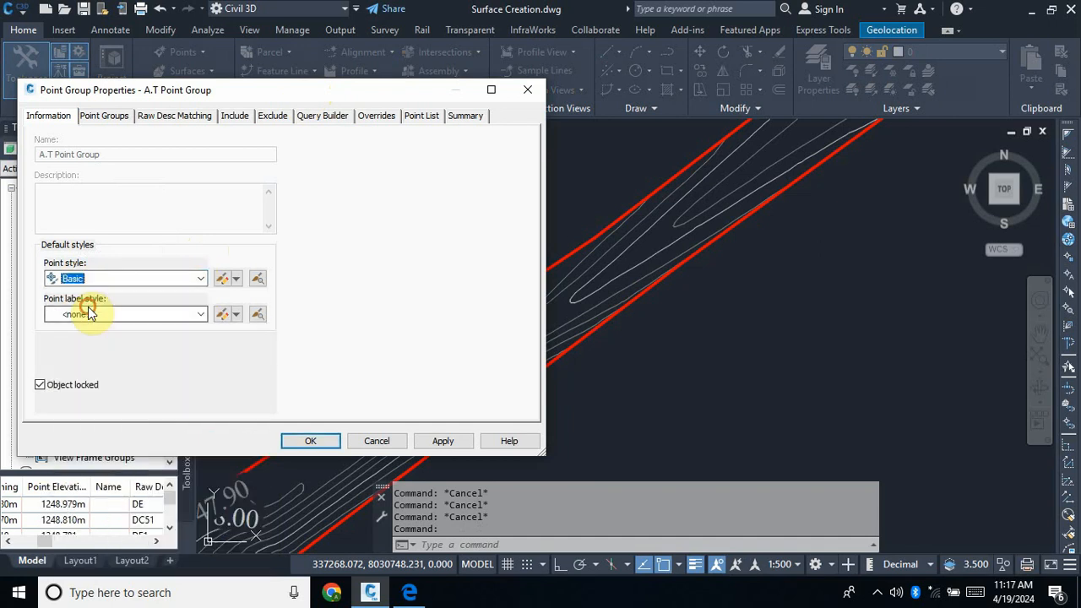
left_click(444, 442)
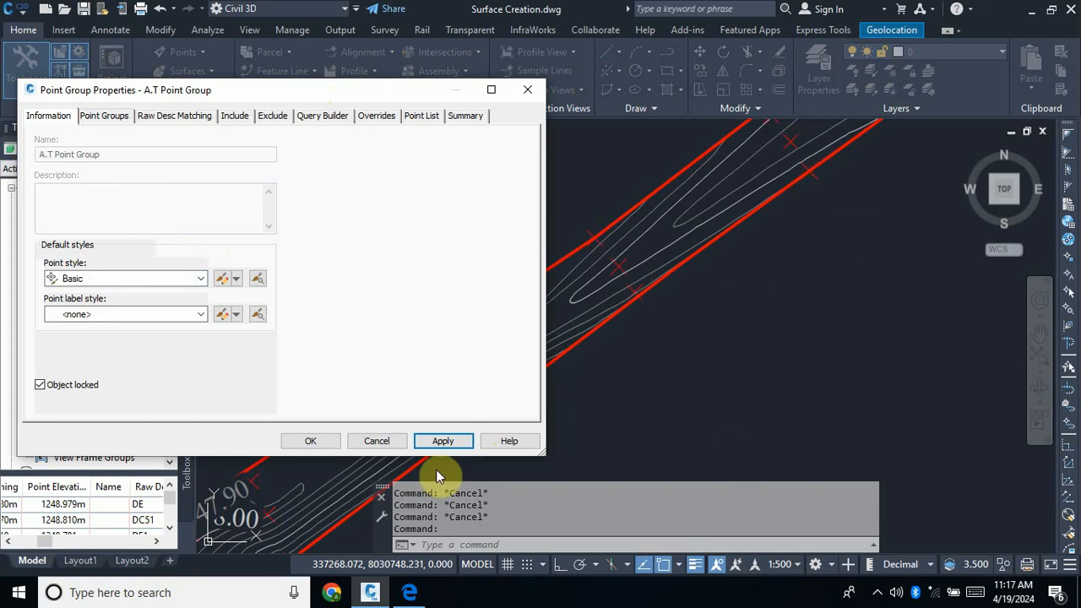
Apply the Description Only point label style to the A.T Point Group.
left_click(200, 314)
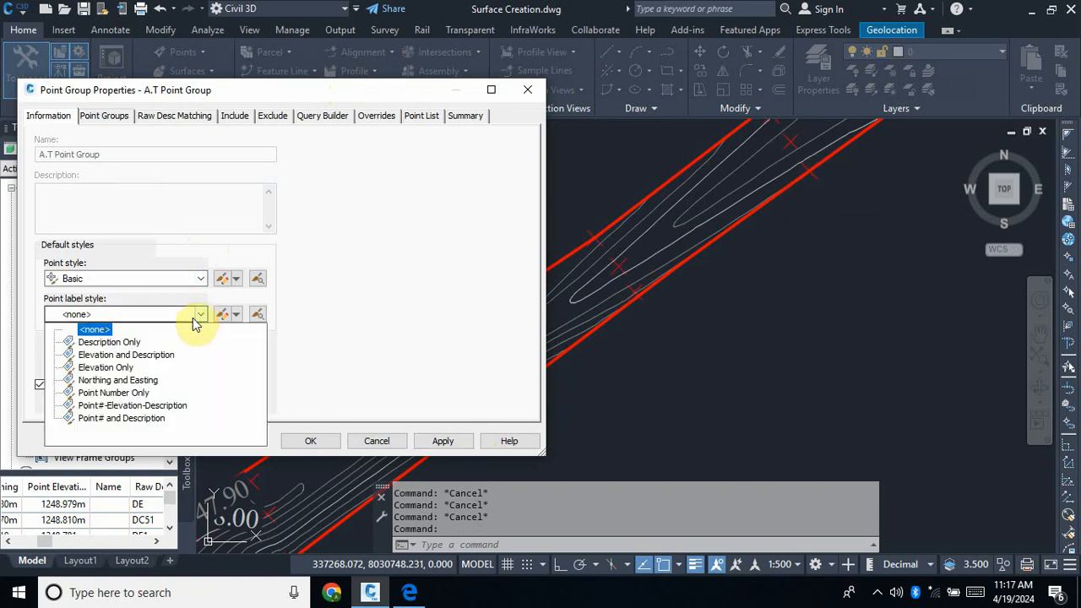
left_click(125, 343)
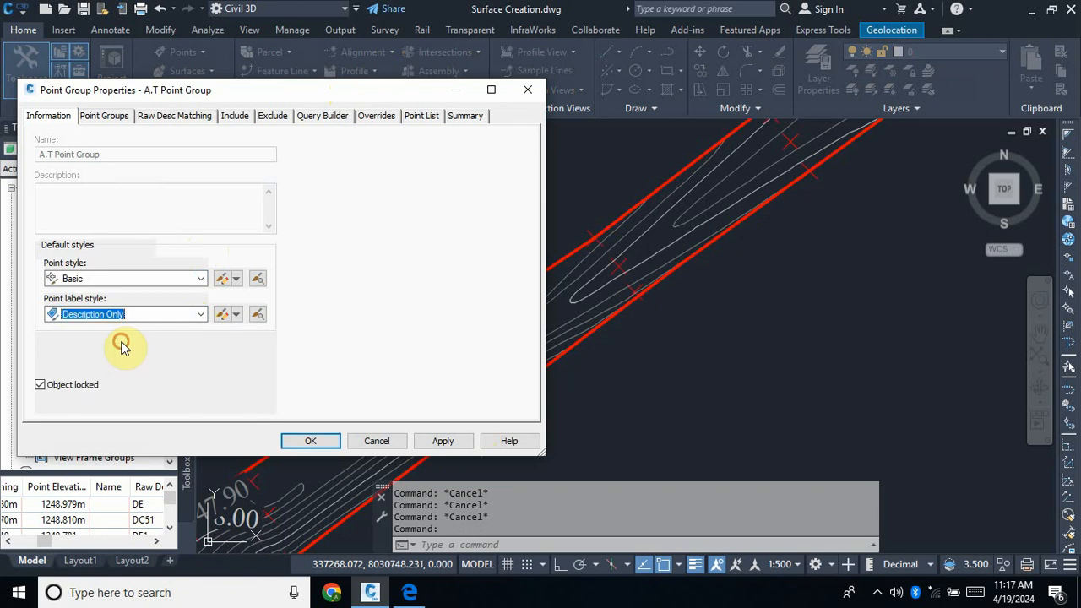
left_click(451, 441)
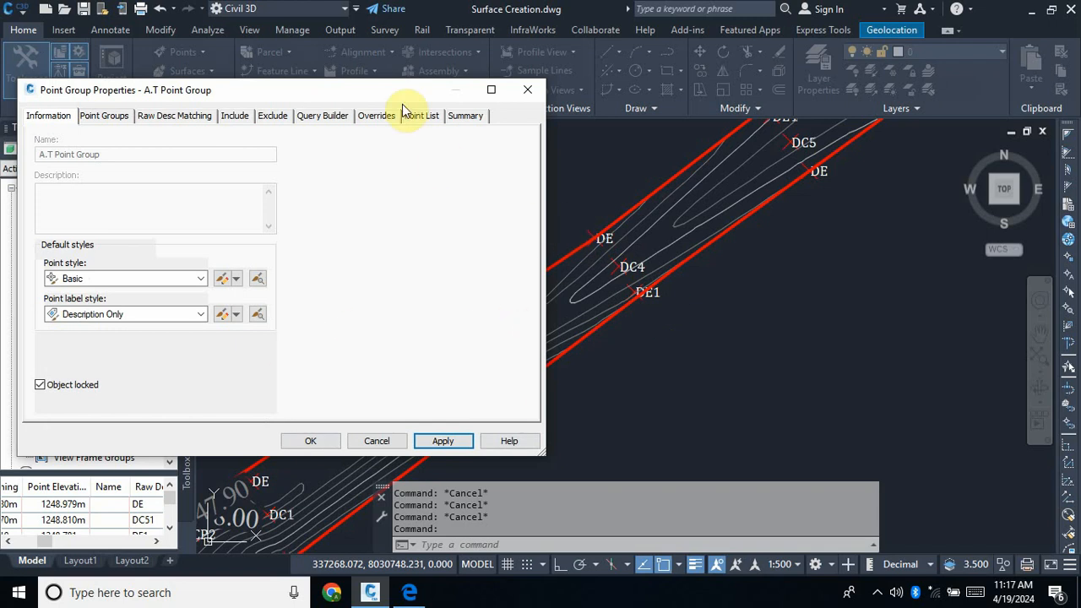
left_click_drag(361, 90, 385, 93)
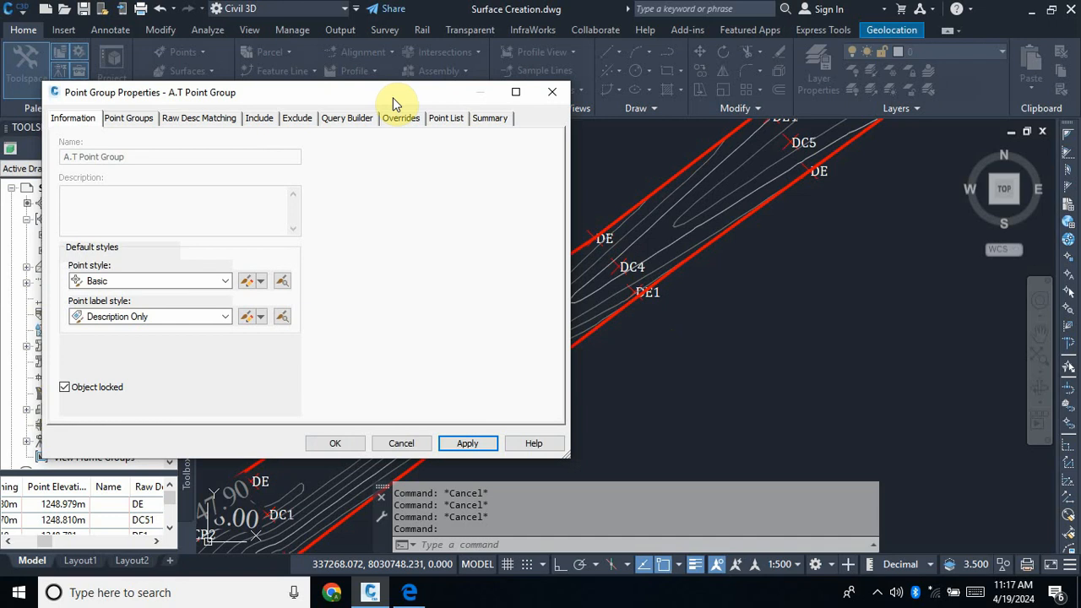
Reset the A.T Point Group's point label style and point style to <none>, apply both and close its properties.
left_click(225, 318)
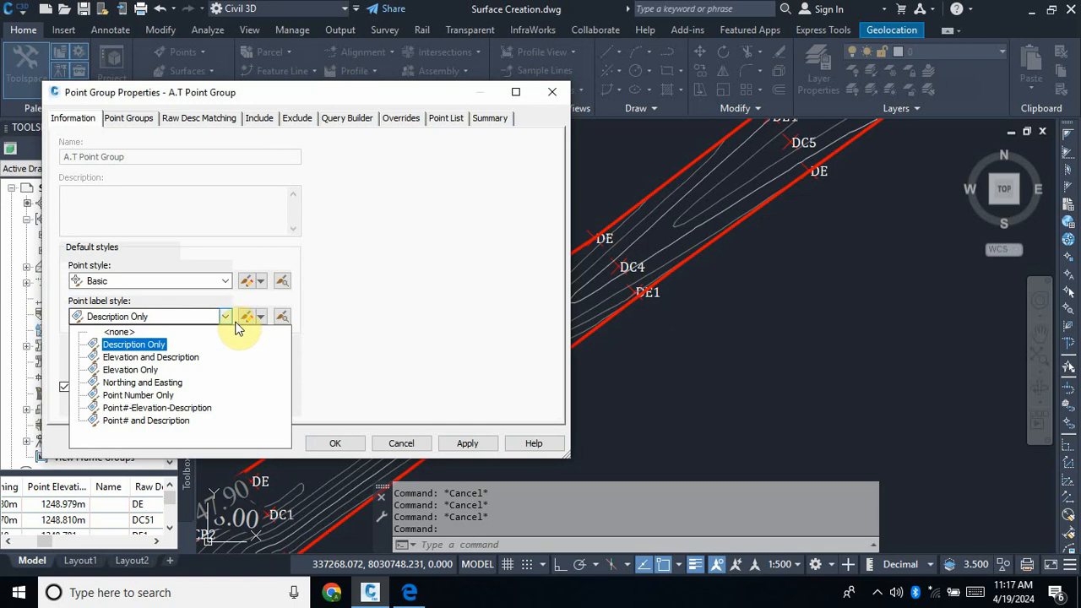
left_click(120, 336)
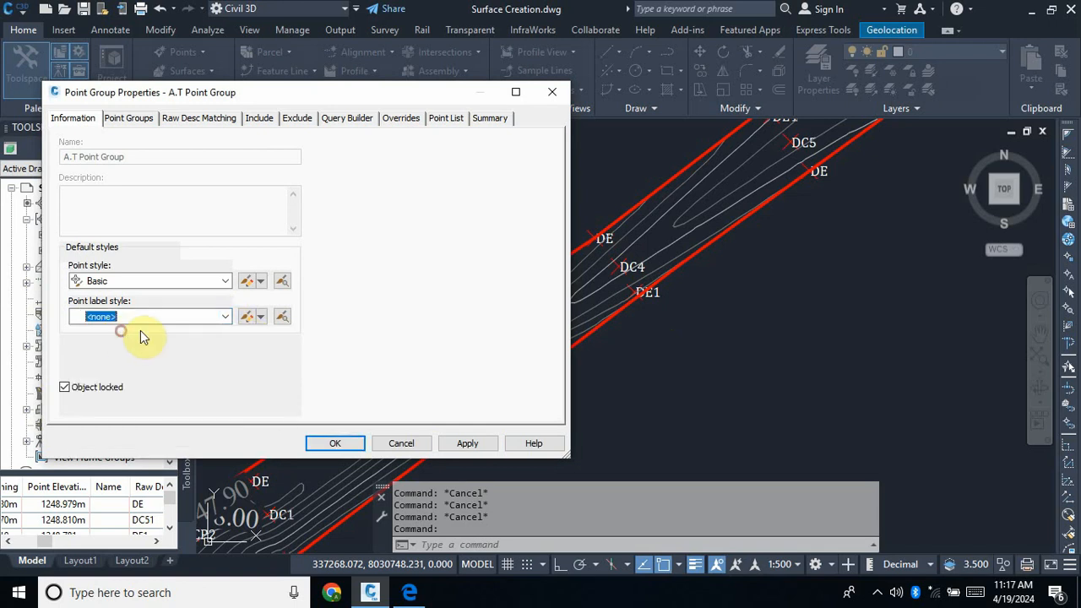
left_click(478, 444)
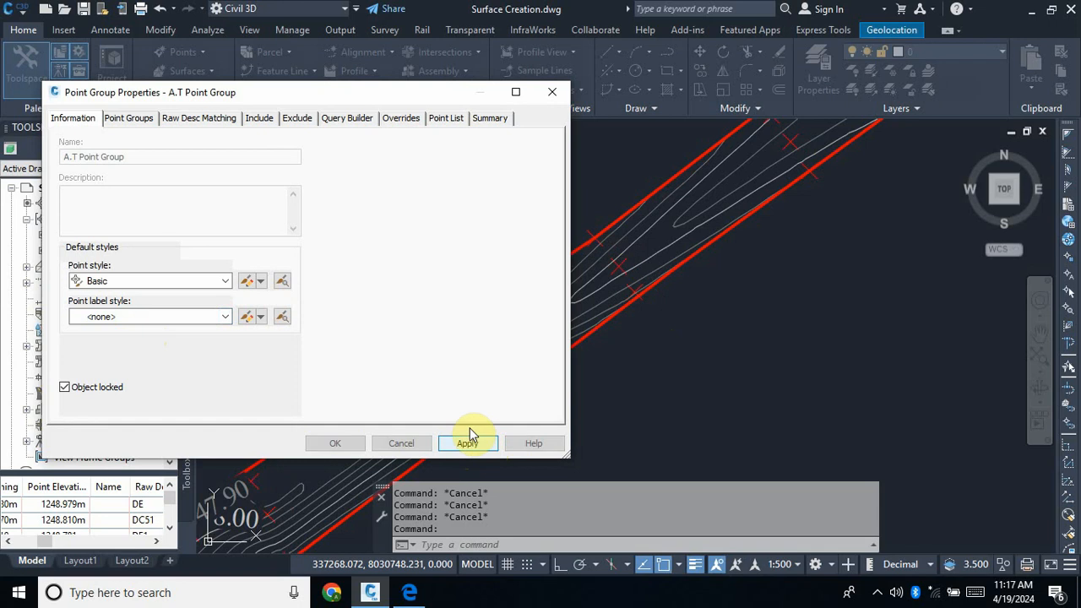
left_click(225, 281)
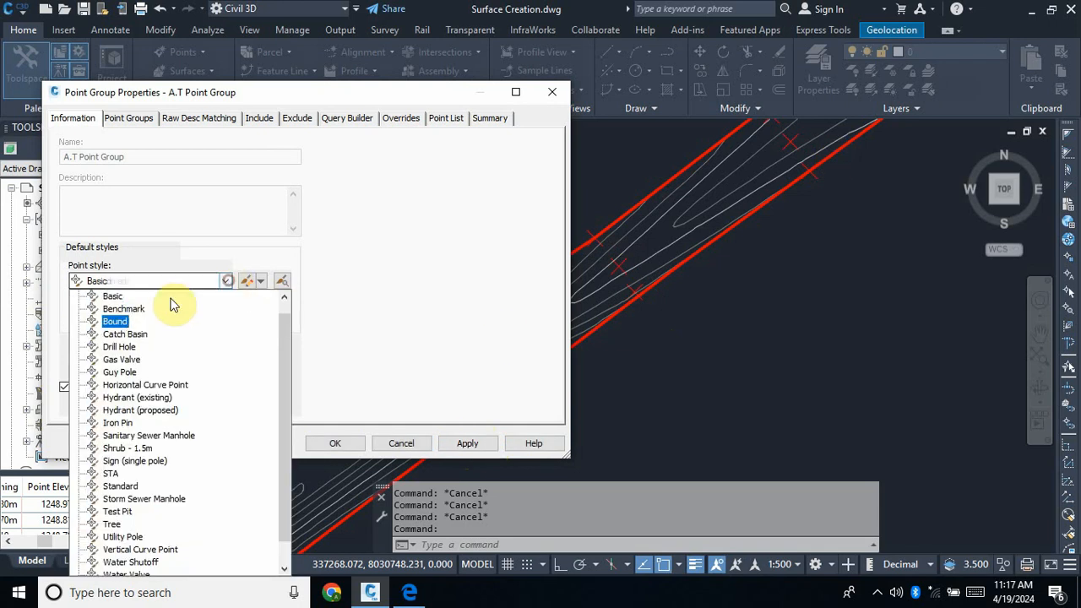
scroll(101, 297, "up", 1)
left_click(118, 297)
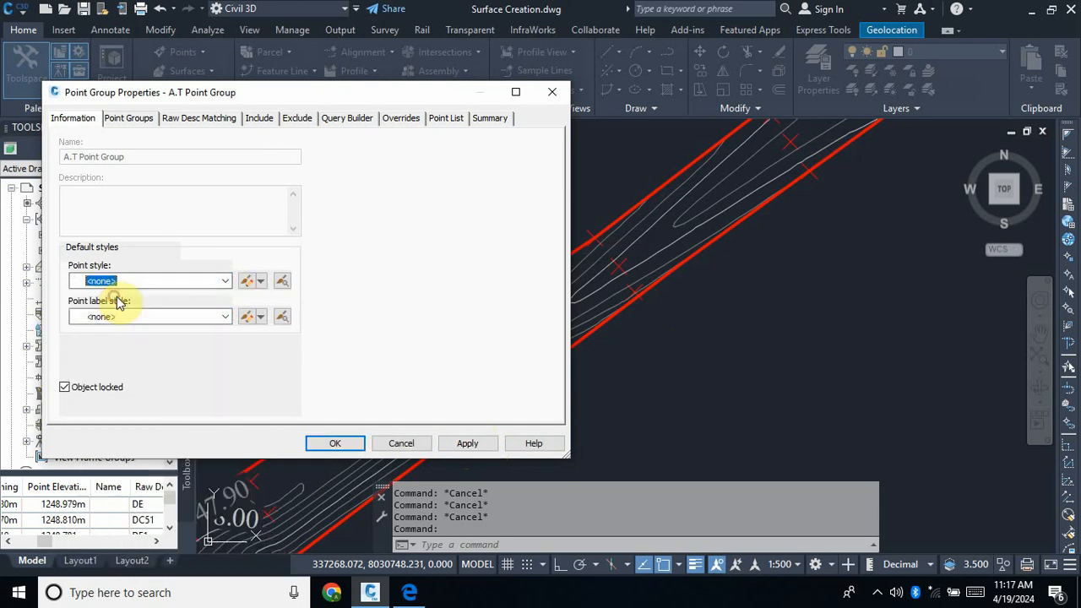
left_click(469, 444)
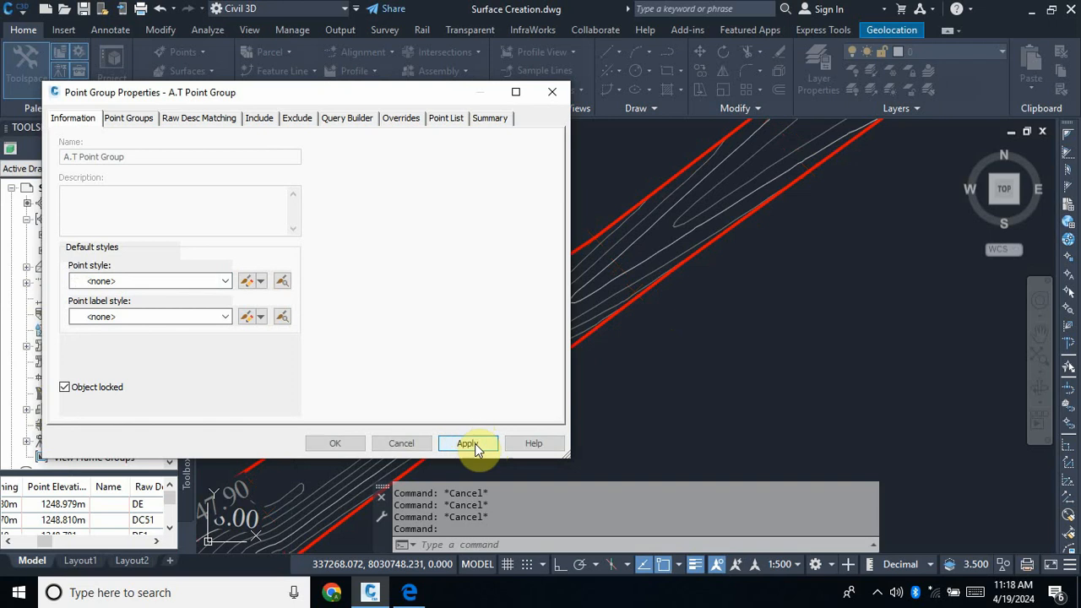
left_click(338, 443)
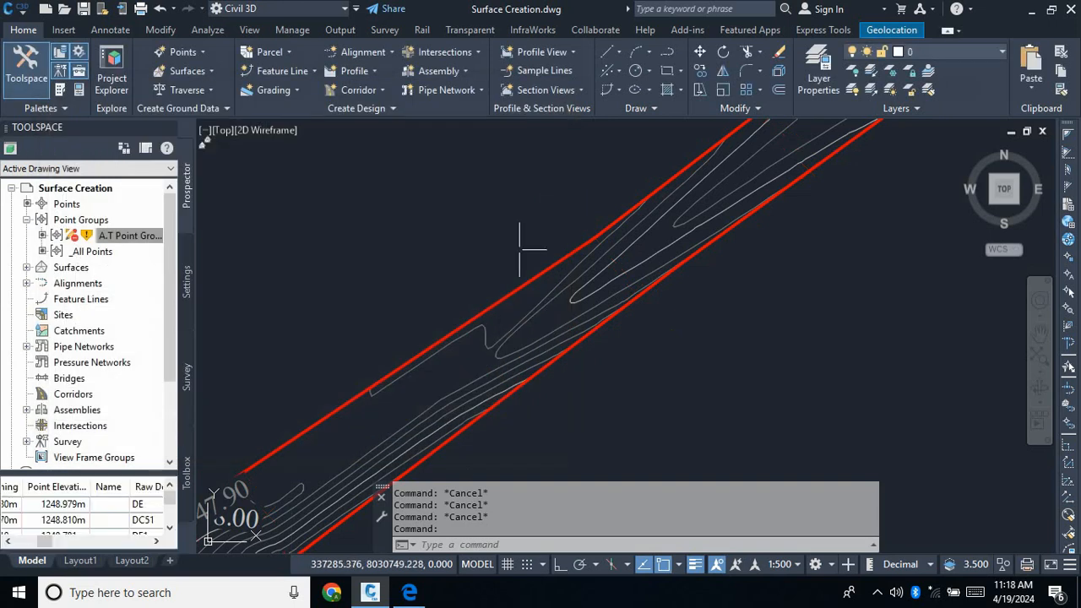
Examine the overlapping contour elevation labels at the corridor's southwest end.
scroll(524, 245, "down", 4)
scroll(386, 325, "up", 3)
key("Escape")
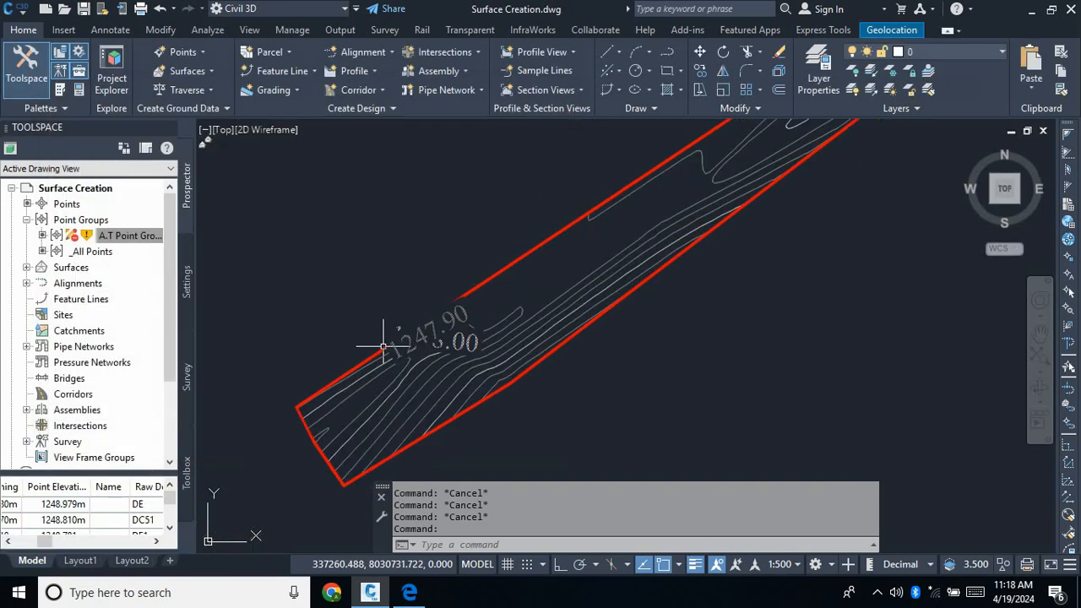
scroll(445, 346, "up", 2)
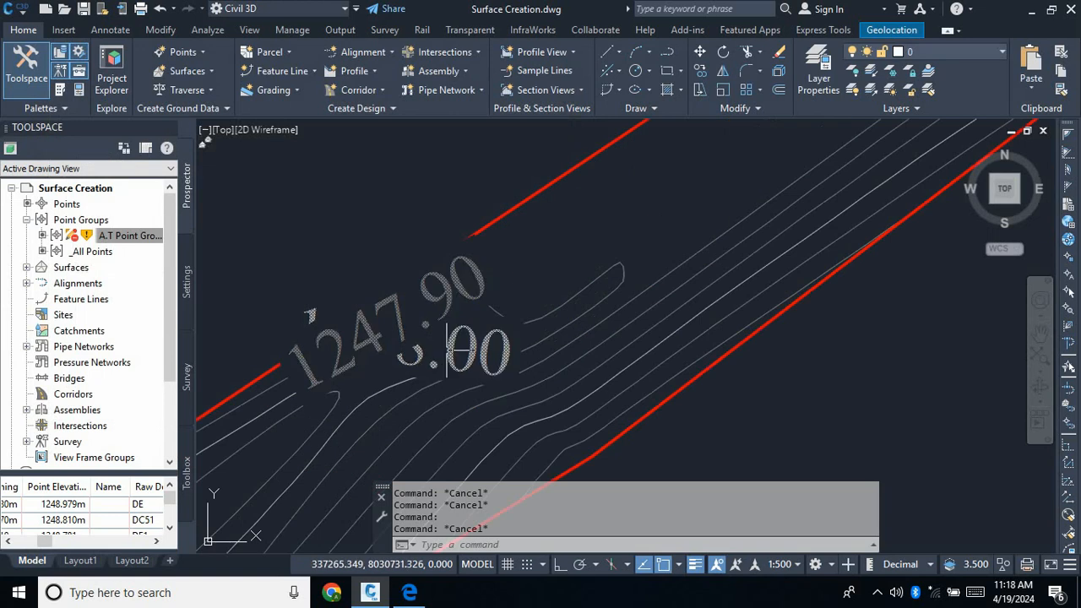
scroll(448, 371, "down", 2)
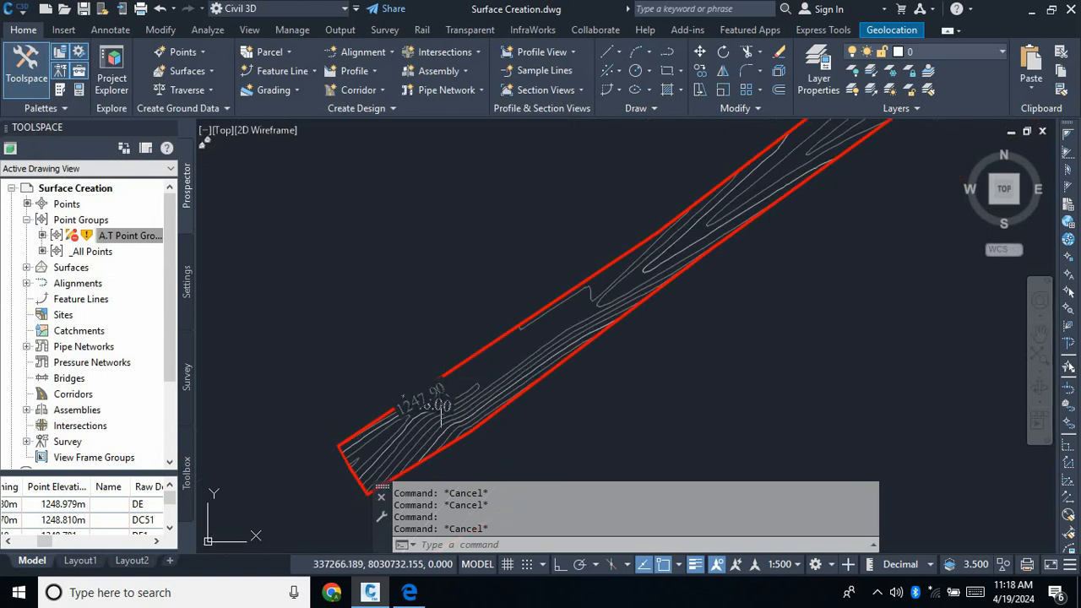
scroll(438, 403, "up", 3)
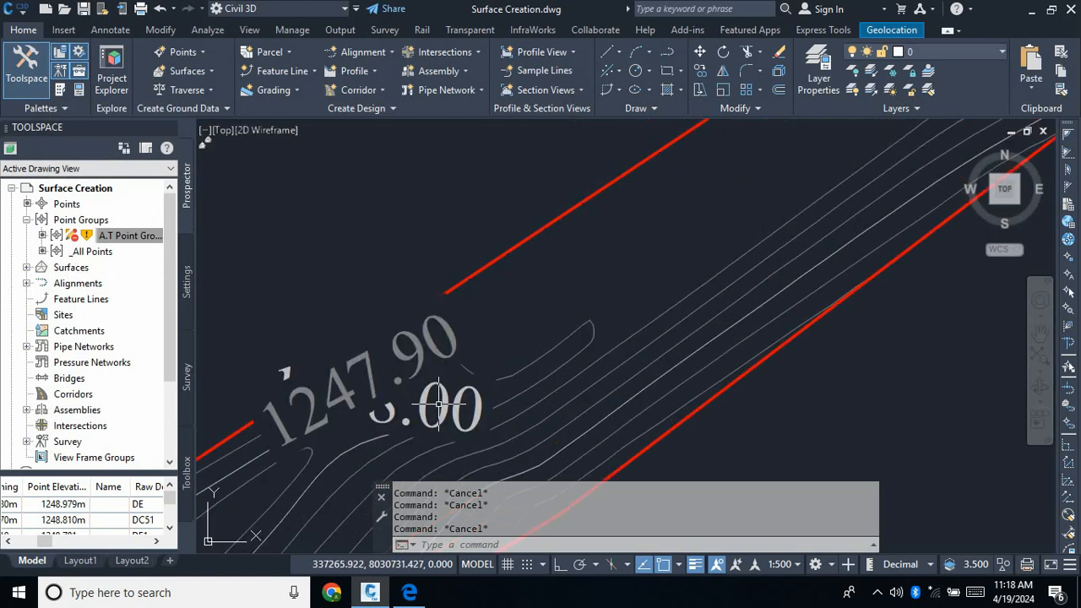
scroll(438, 404, "down", 1)
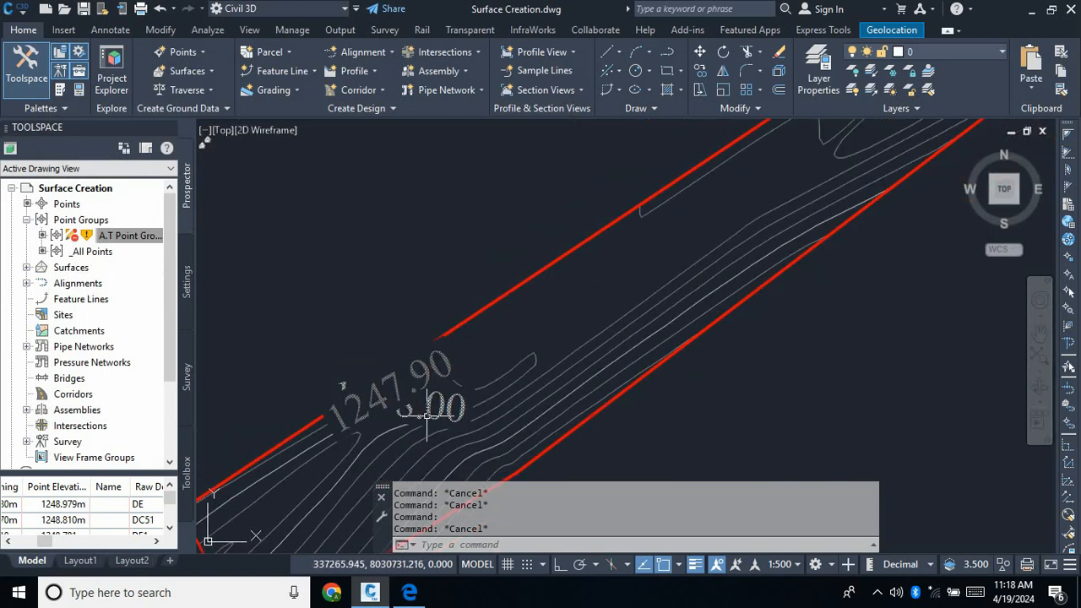
Close Civil 3D and save the changes to Surface Creation.dwg.
left_click(1070, 11)
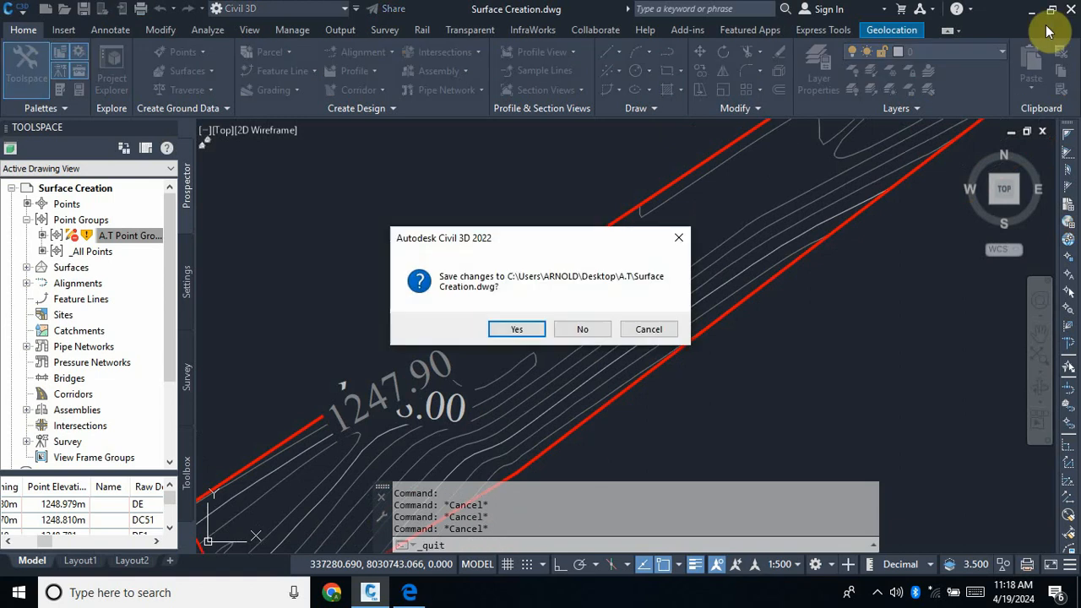
left_click(515, 330)
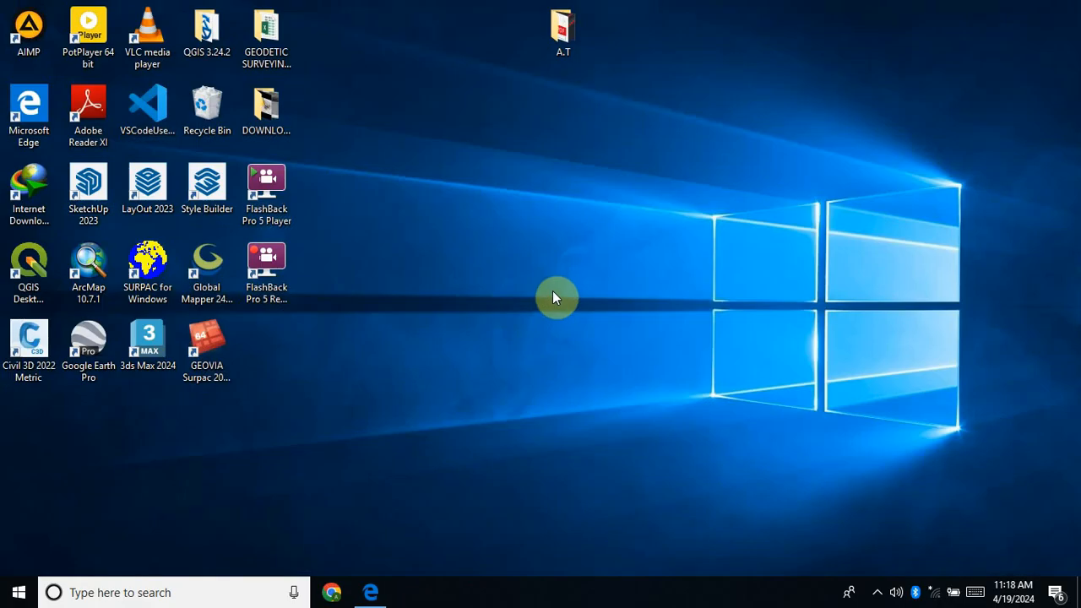
Switch to Microsoft Edge, review the tutorial outline in Autodesk Civil 3D.pdf from data import to profile bands, and close the browser.
left_click(371, 594)
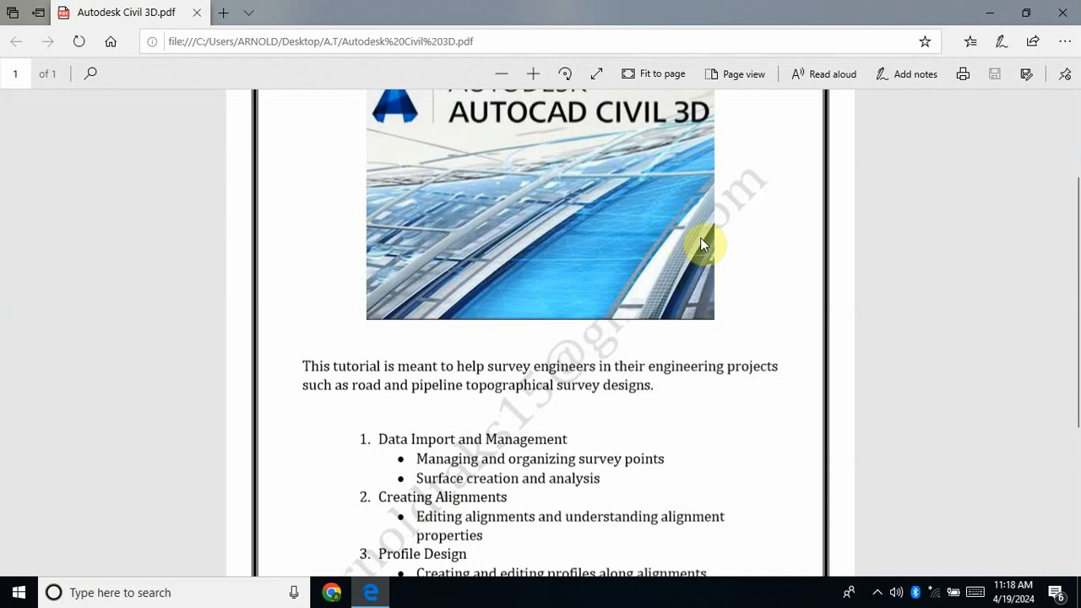
scroll(731, 277, "up", 2)
scroll(732, 282, "down", 1)
scroll(730, 282, "down", 2)
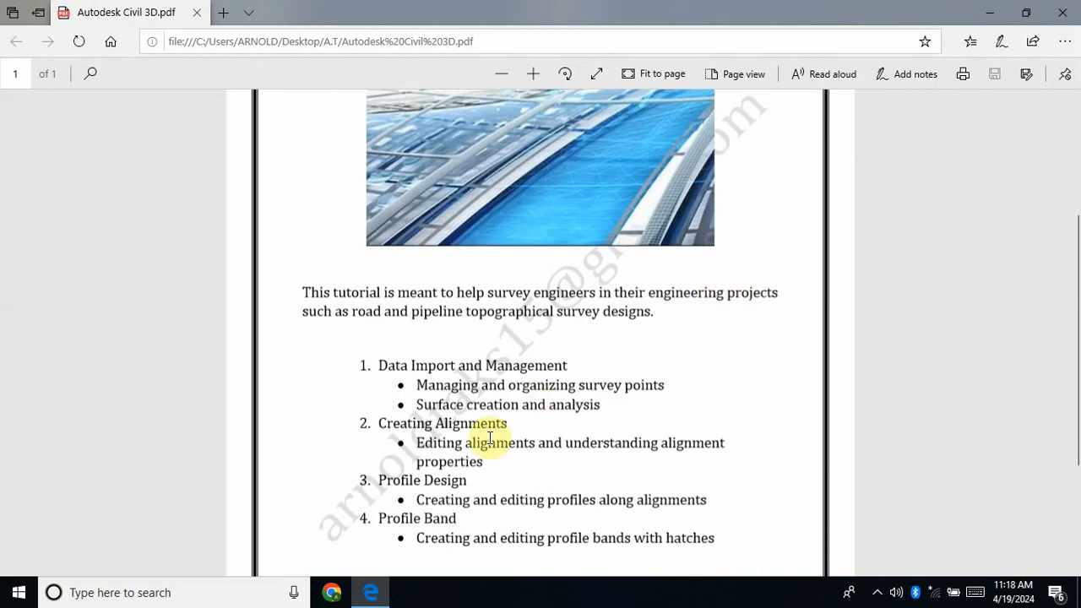
scroll(415, 418, "up", 1)
scroll(413, 442, "down", 1)
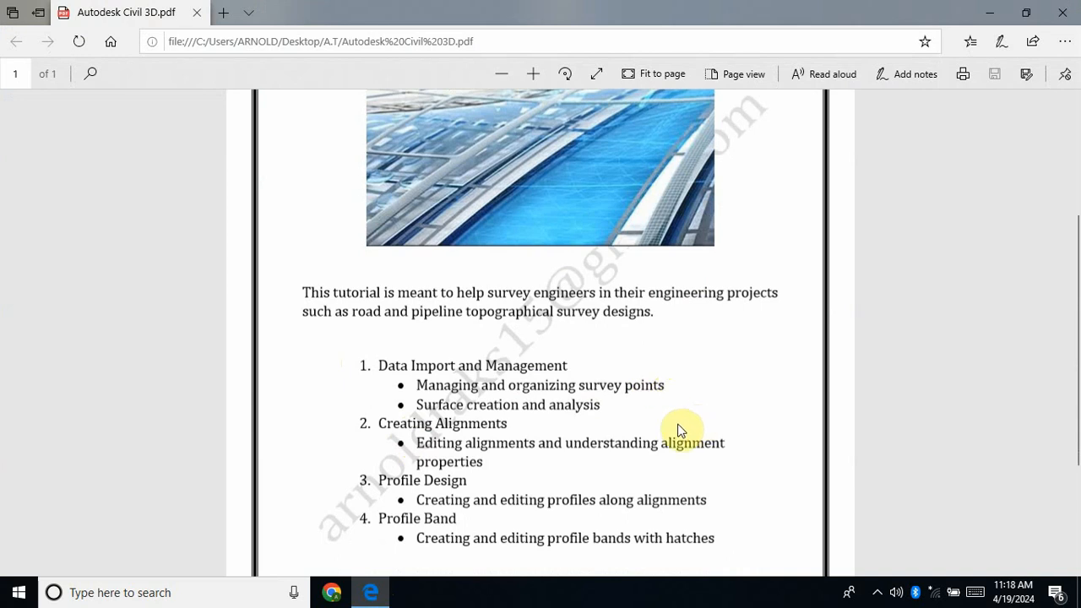
scroll(676, 430, "up", 3)
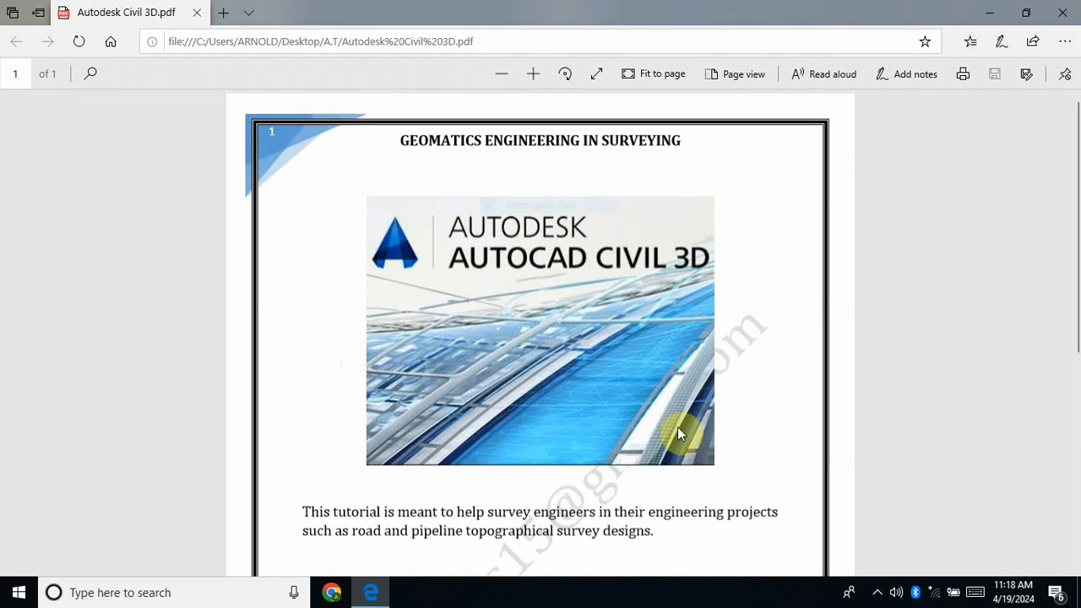
left_click(1063, 12)
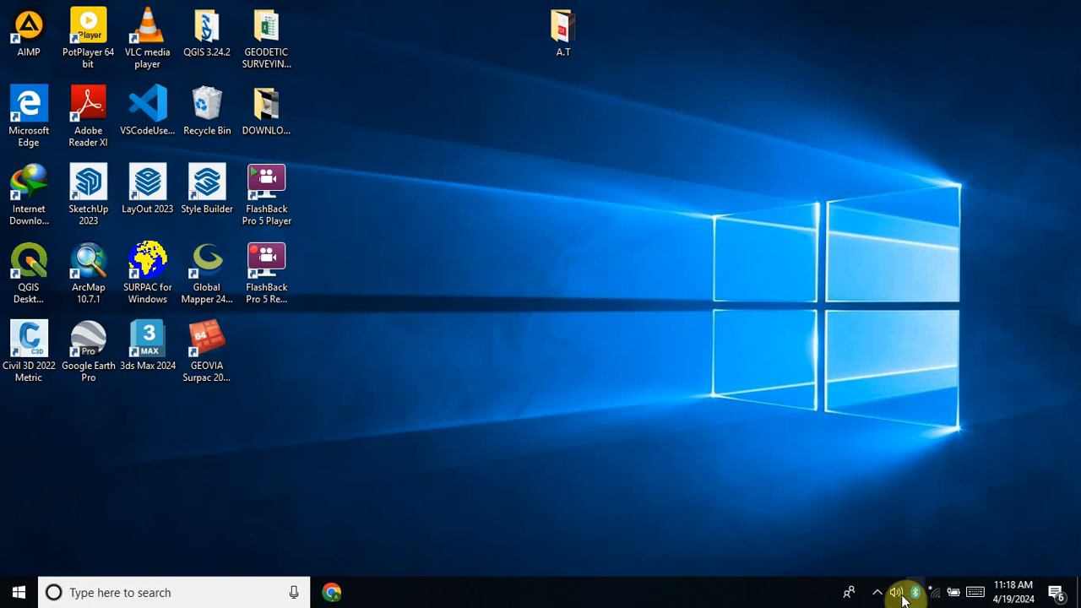
left_click(876, 592)
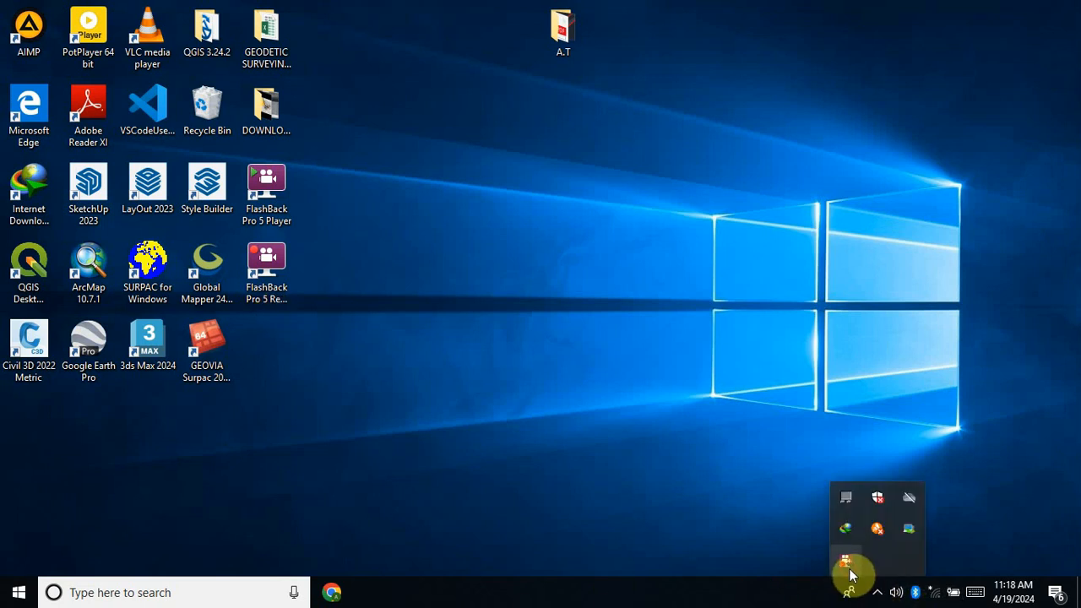